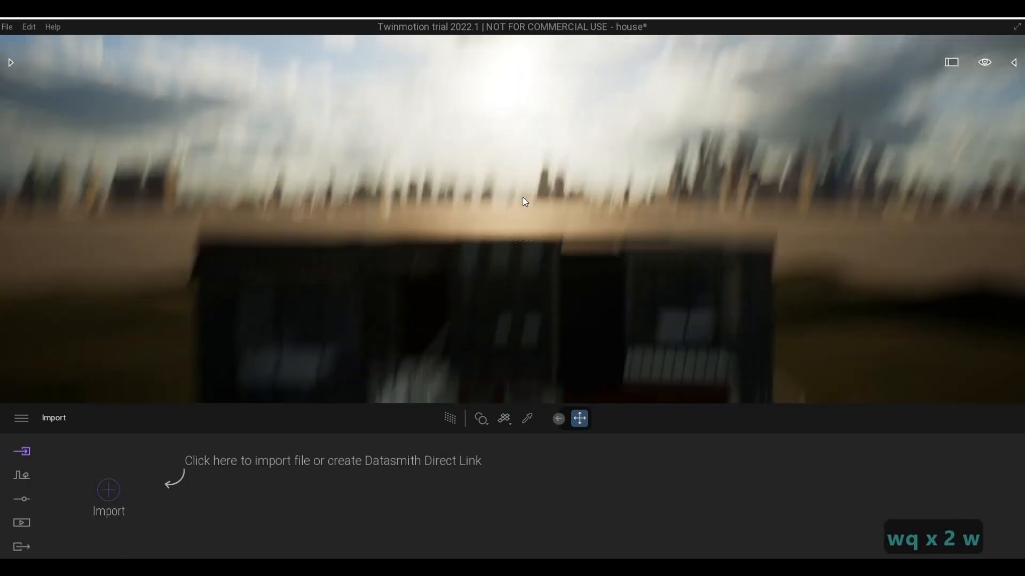
- Inspect the rendered house's front facade, moving from the upper floor down to the entrance and front yard
key("w")
key("w")
key("w")
key("e")
key("w")
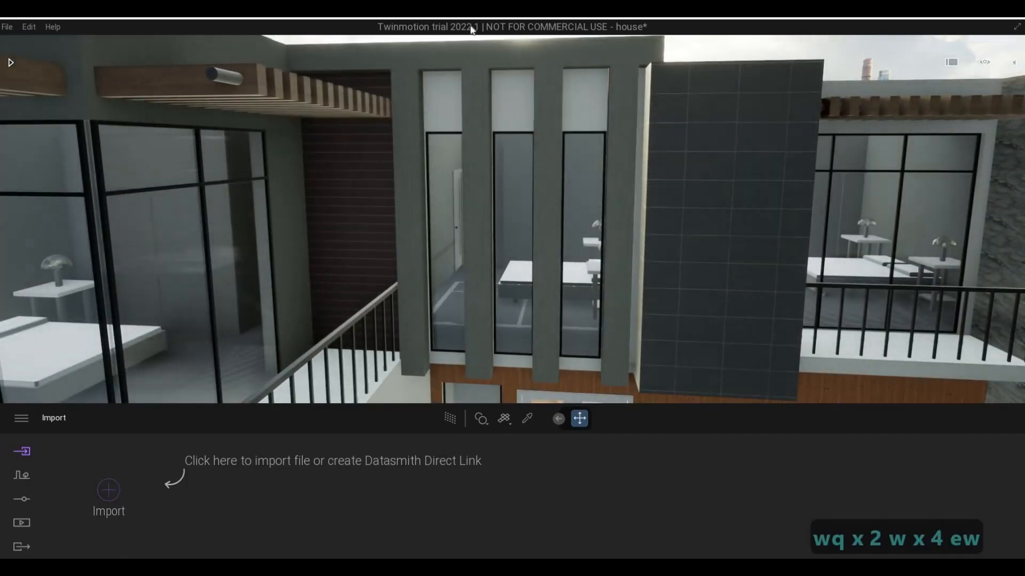
key("s")
key("e")
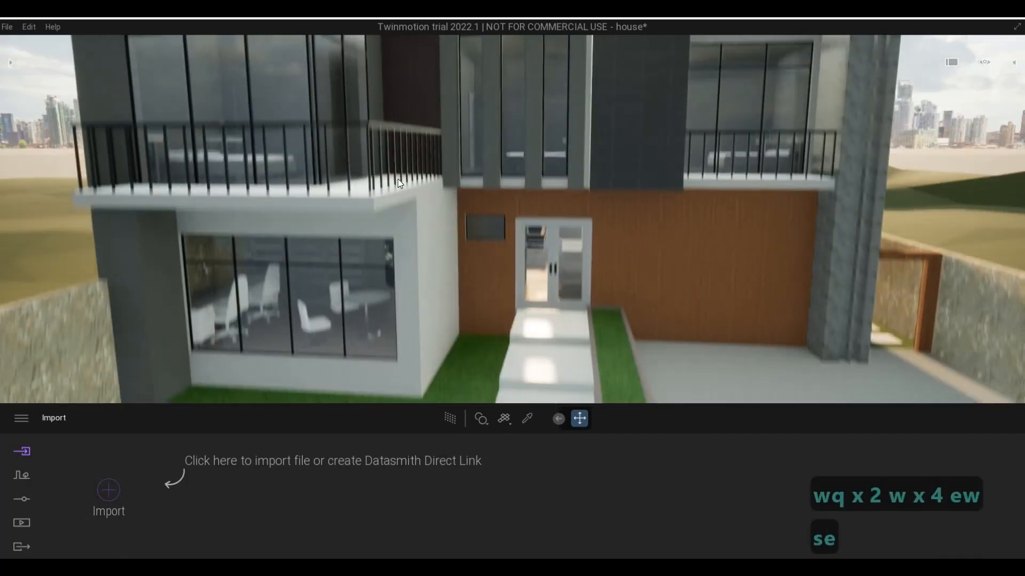
key("s")
key("e")
key("w")
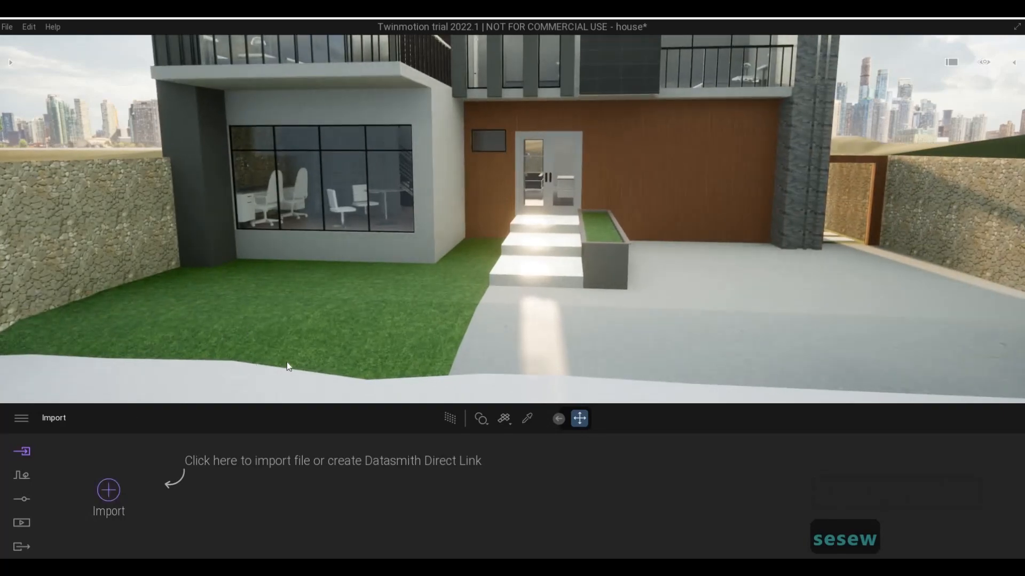
key("s")
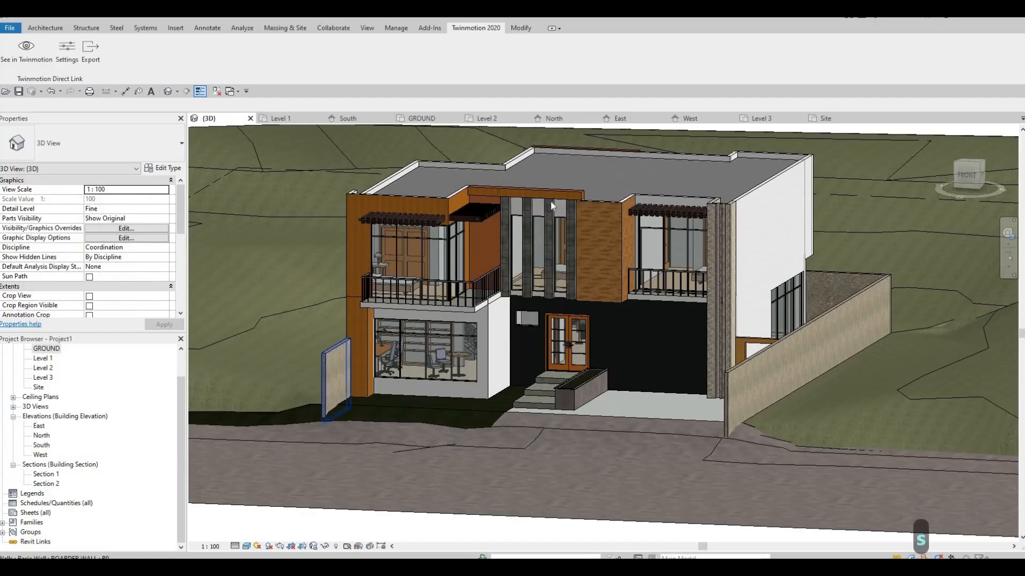
- Shorten the horizontal beam above the vertical fins so that it ends just before the leftmost fin
scroll(579, 181, "up", 5)
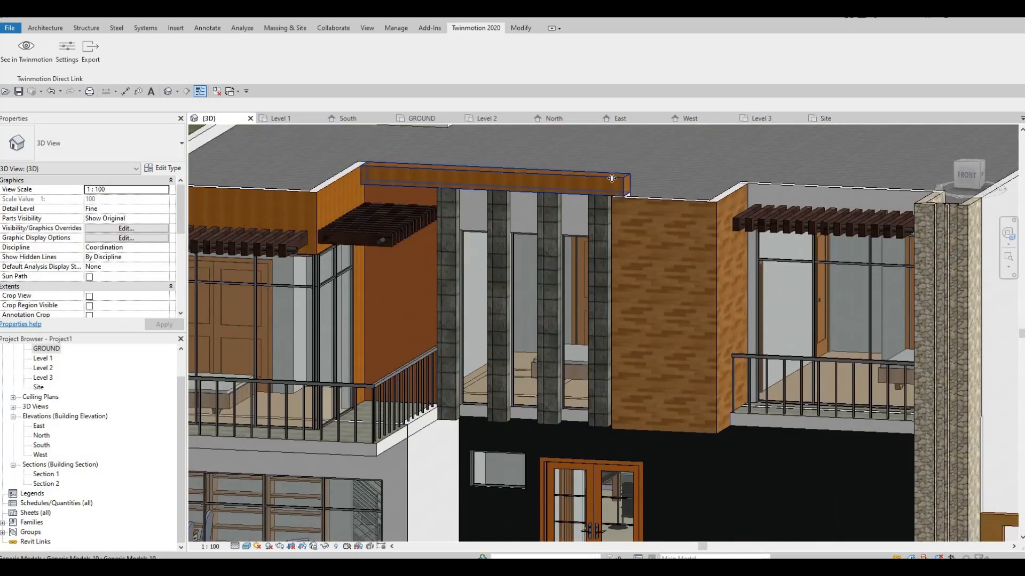
left_click(627, 183)
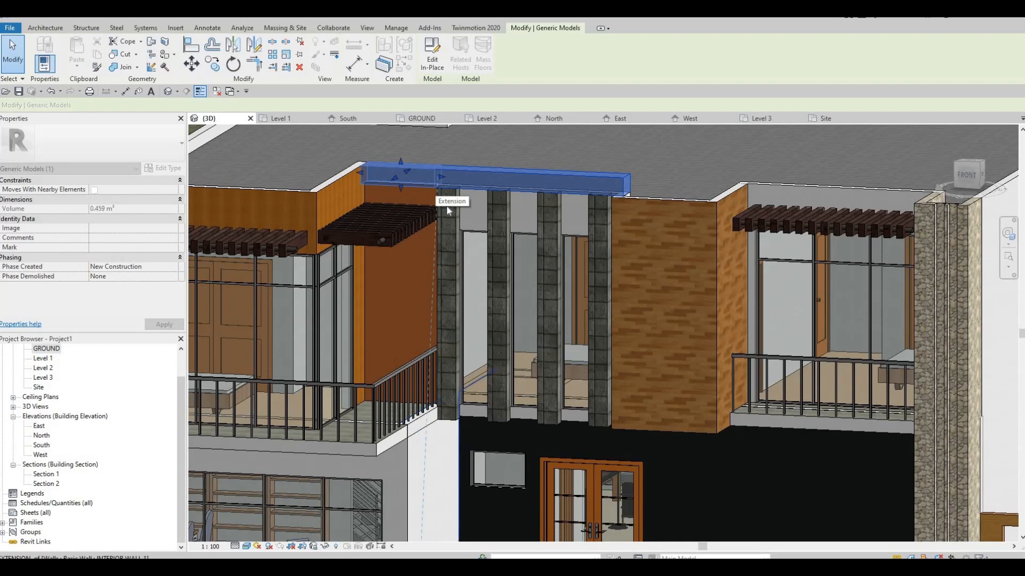
key("Escape")
key("Escape")
key("Escape")
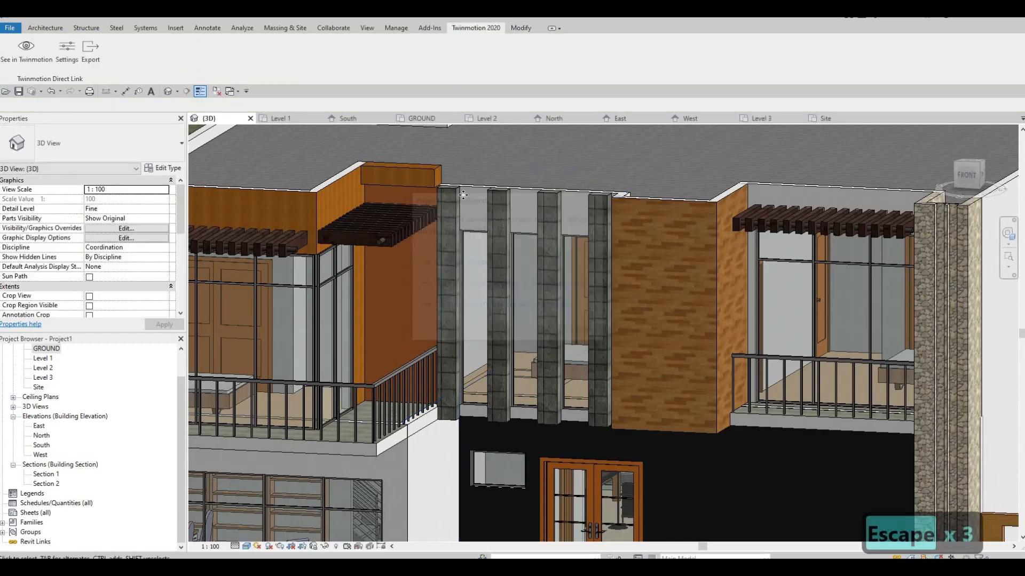
- Extend the four vertical fins upward past the roof edge to about the height of the adjacent beam
left_click(504, 192)
key("Escape")
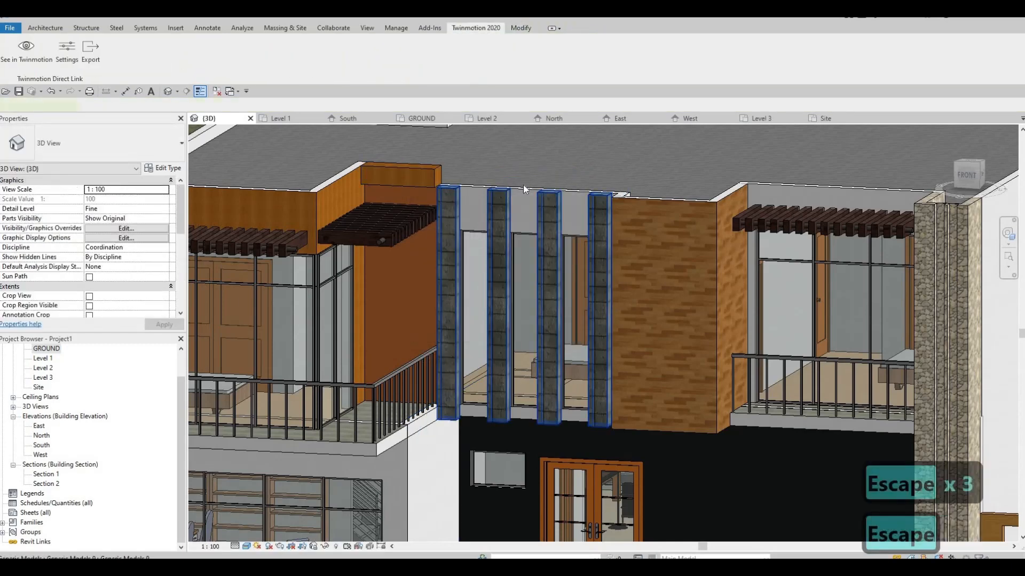
left_click(524, 188)
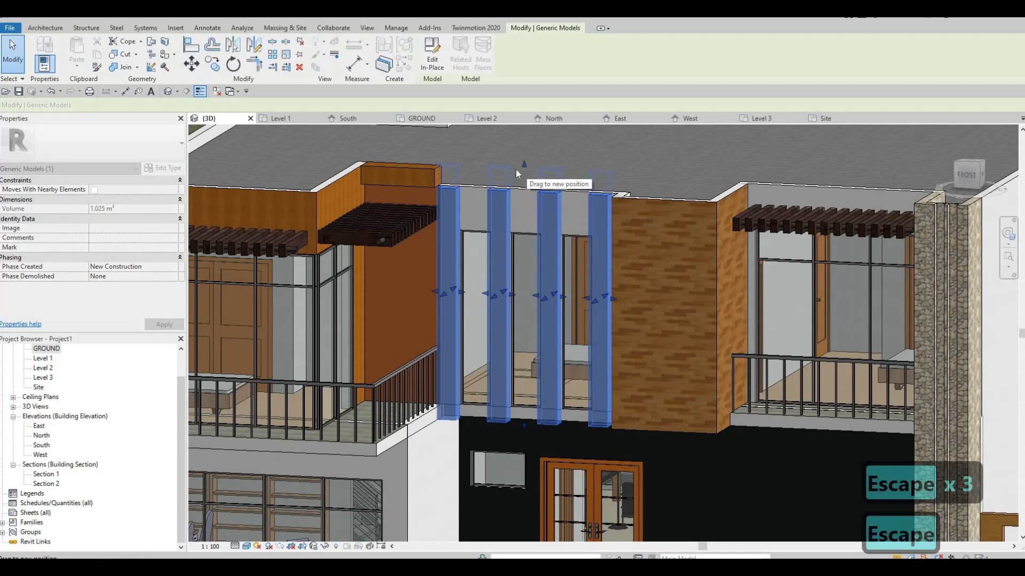
key("Escape")
scroll(412, 175, "up", 3)
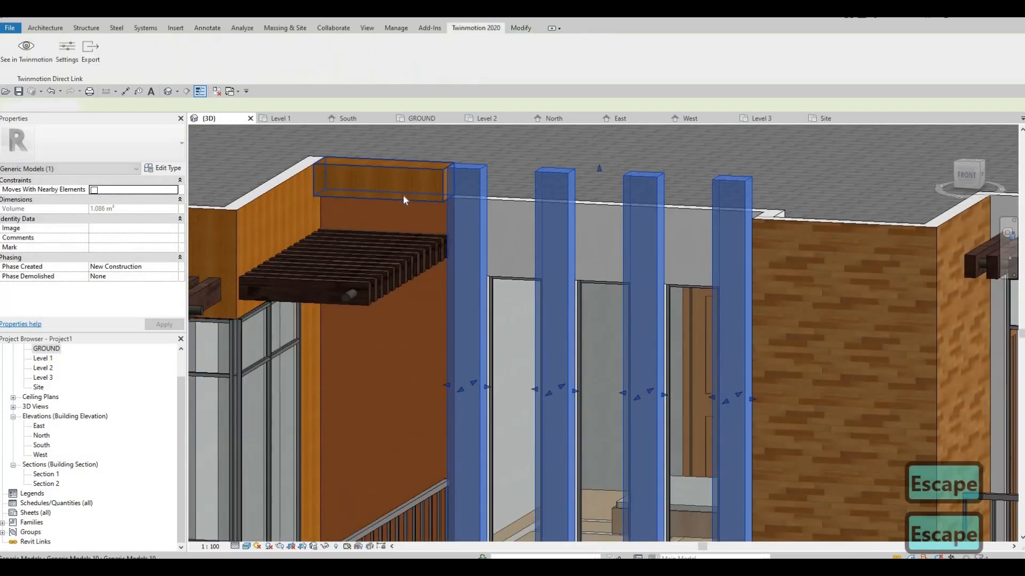
- Try to align the tops of the vertical fins with the top face of the short beam
key("l")
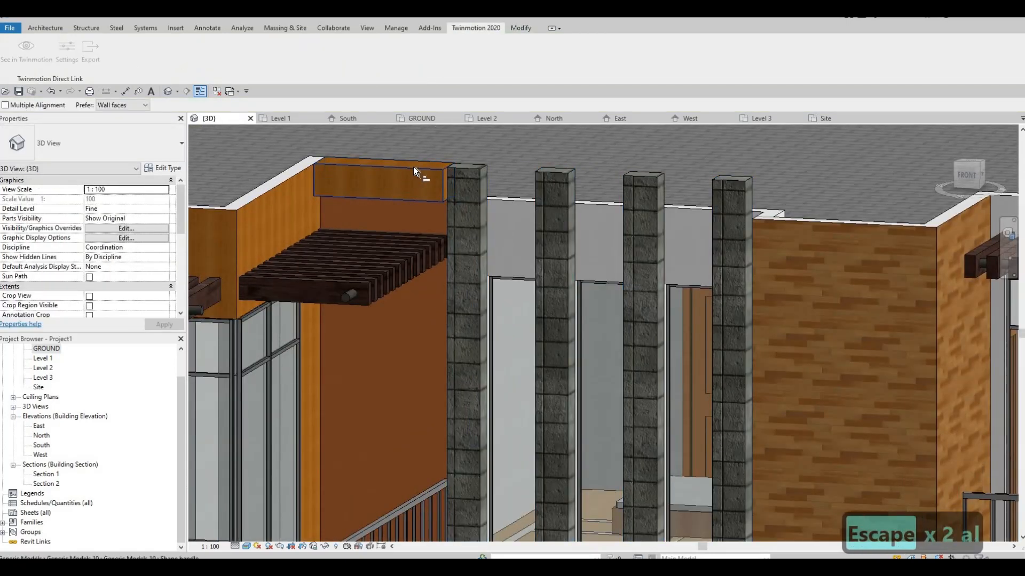
key("Escape")
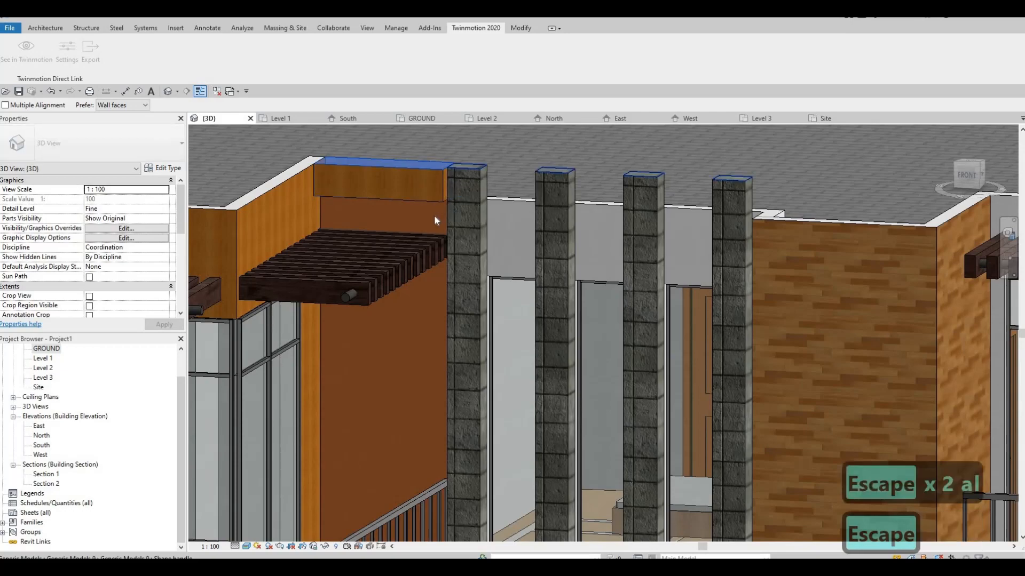
key("Escape")
middle_click_drag(428, 290, 547, 238, "shift")
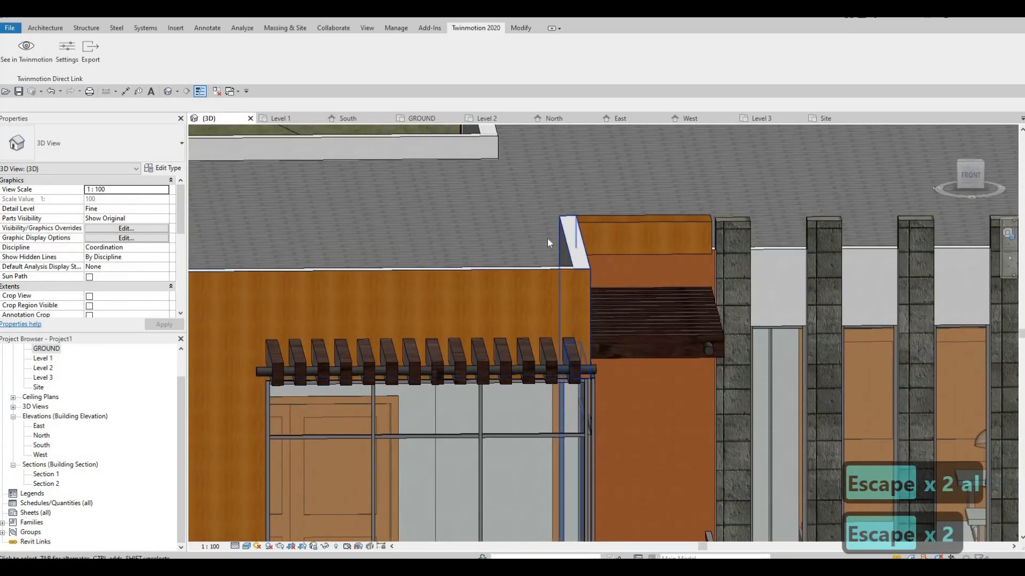
scroll(635, 232, "up", 1)
middle_click_drag(747, 235, 592, 247)
scroll(592, 251, "up", 1)
key("Escape")
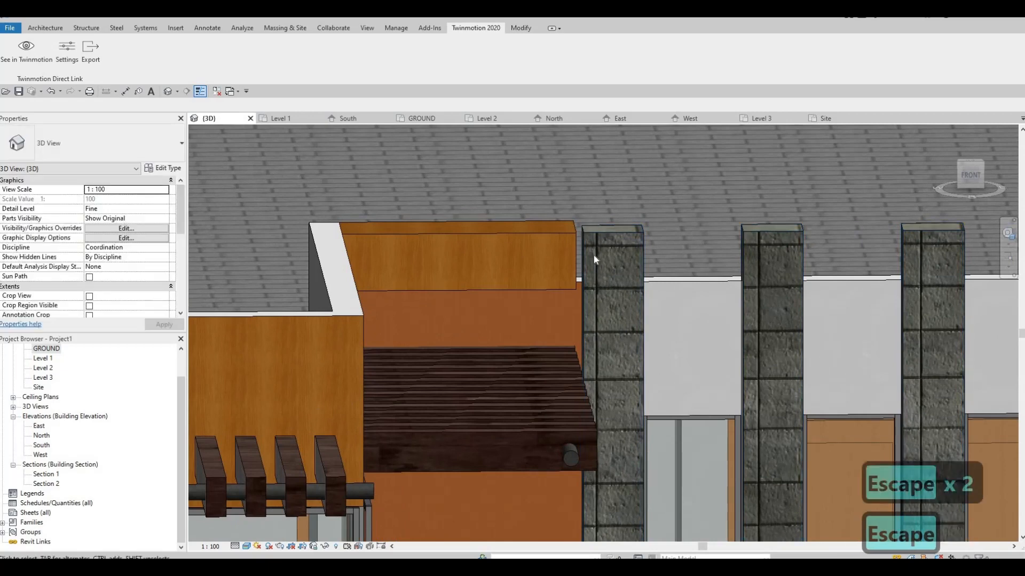
key("l")
left_click(548, 230)
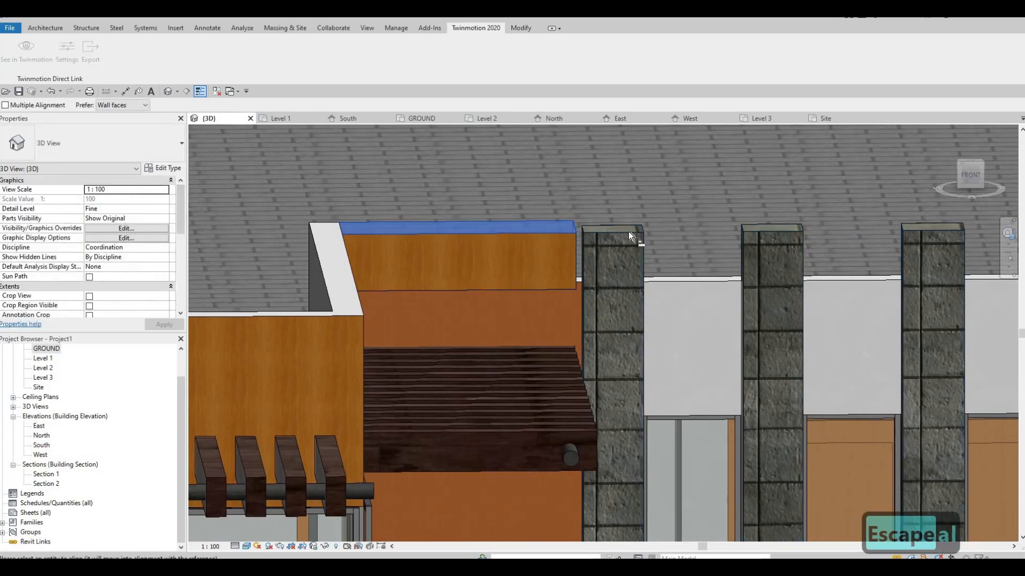
key("Escape")
key("Escape")
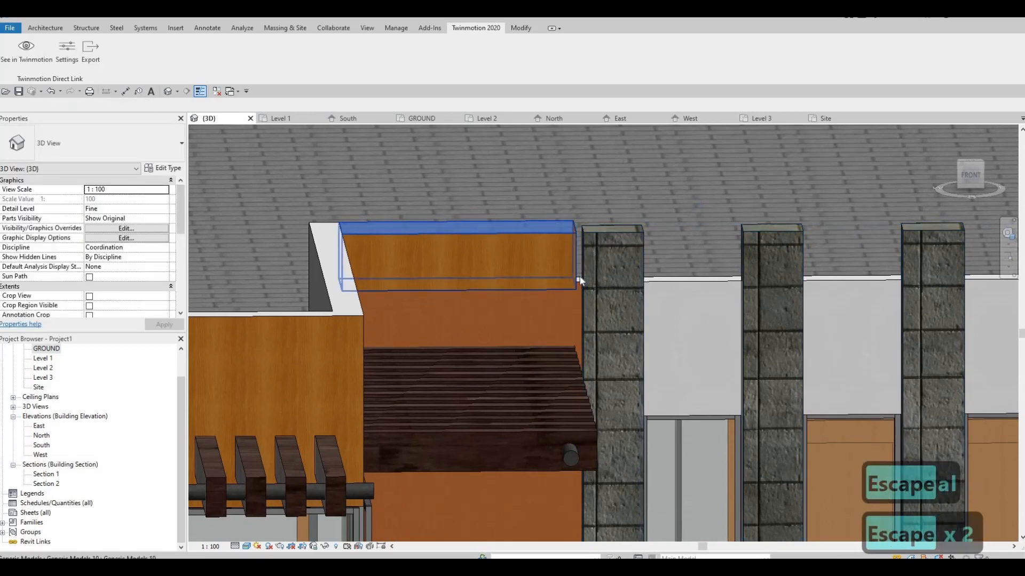
- Align the short beam's free end with the side face of the leftmost fin to close the gap
key("a")
key("l")
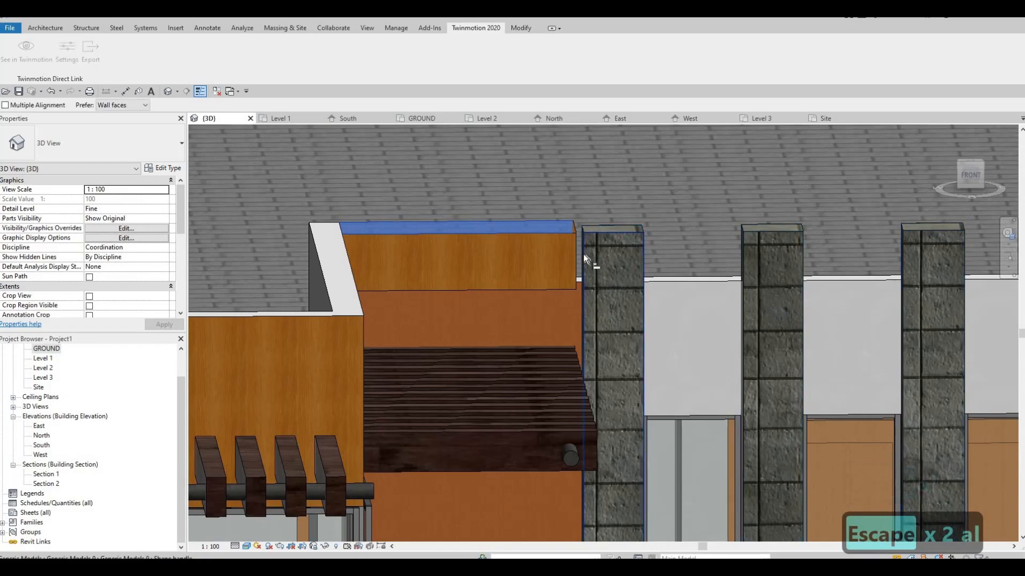
left_click(582, 299)
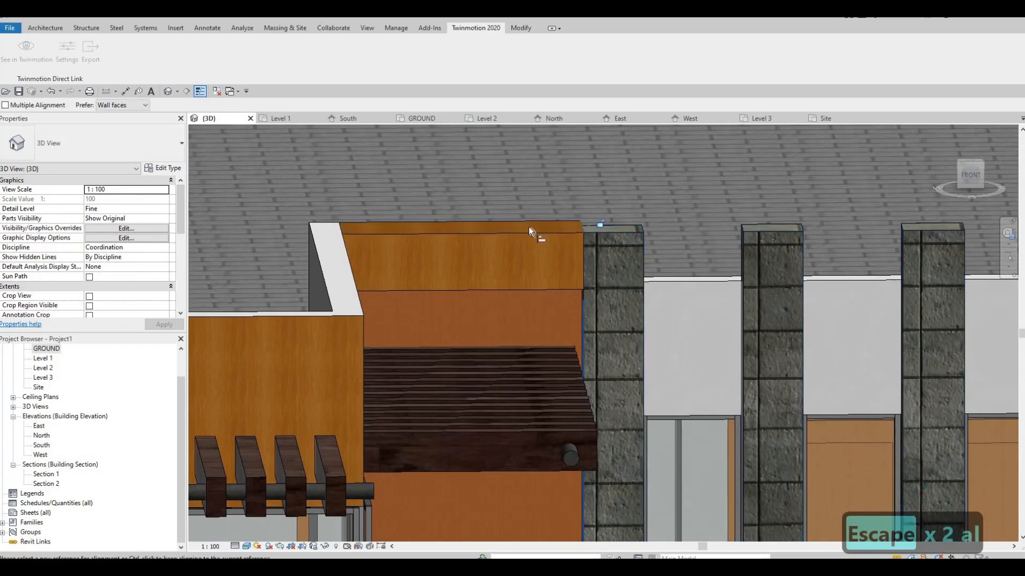
key("Escape")
- Examine the upper facade, the balconies and the whole front of the house model
scroll(527, 230, "up", 1)
scroll(488, 222, "down", 2)
middle_click_drag(487, 222, 548, 223, "shift")
scroll(549, 223, "up", 2)
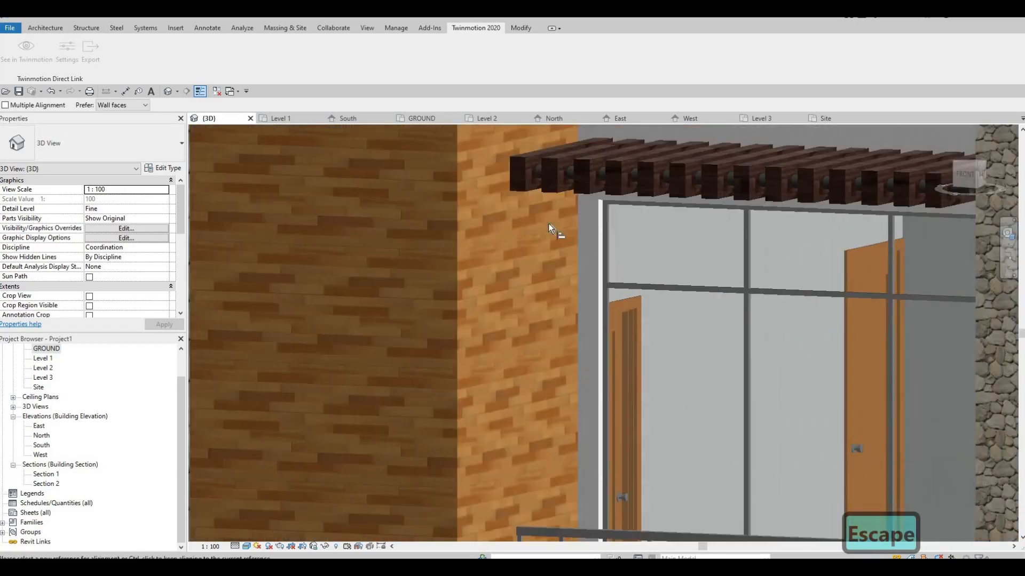
scroll(548, 223, "down", 8)
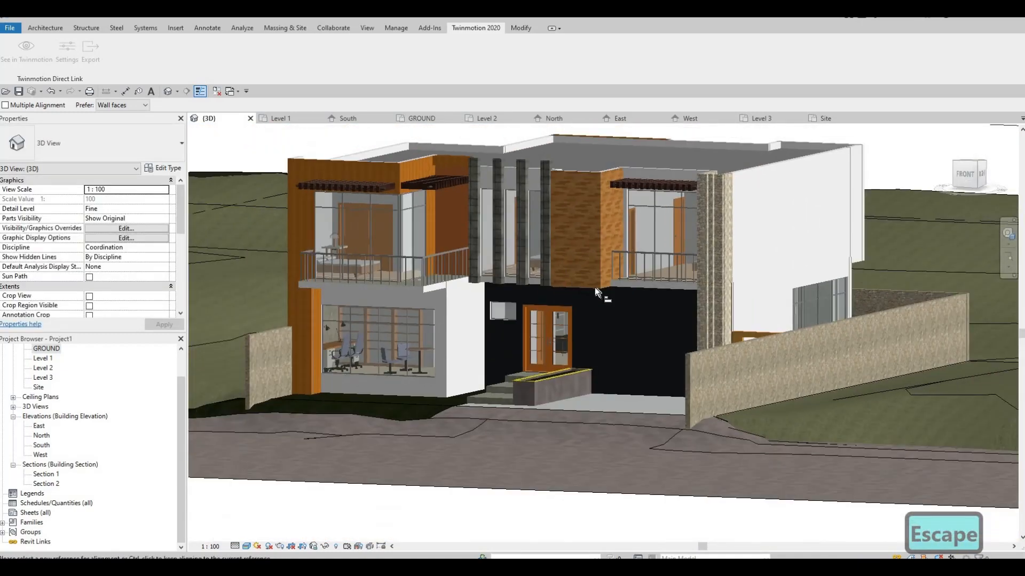
scroll(681, 299, "up", 3)
key("a")
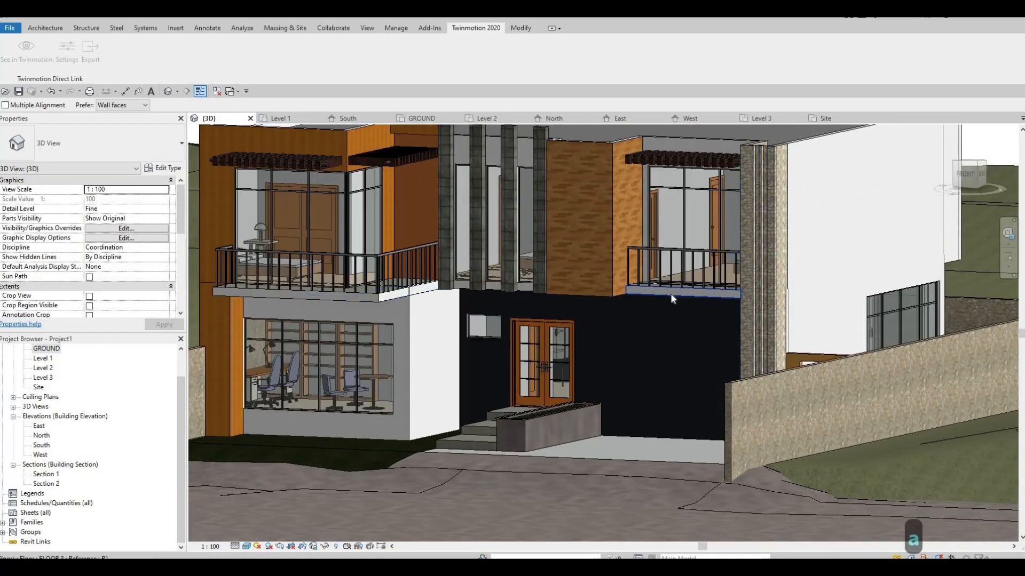
key("Escape")
- Nudge the left vertical reveal of the stone-clad exterior wall six increments to the left
middle_click_drag(725, 323, 671, 268, "shift")
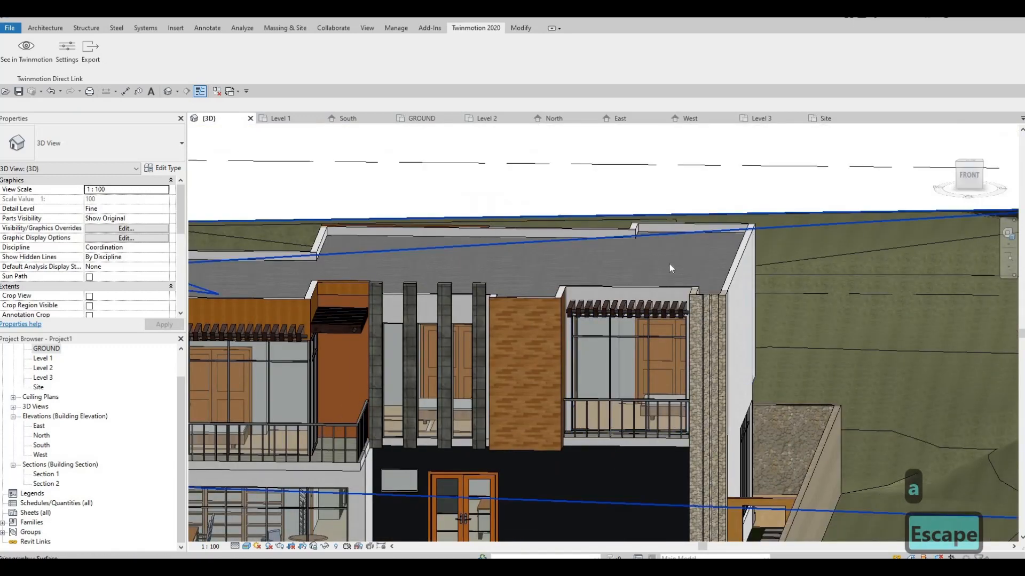
scroll(670, 265, "up", 5)
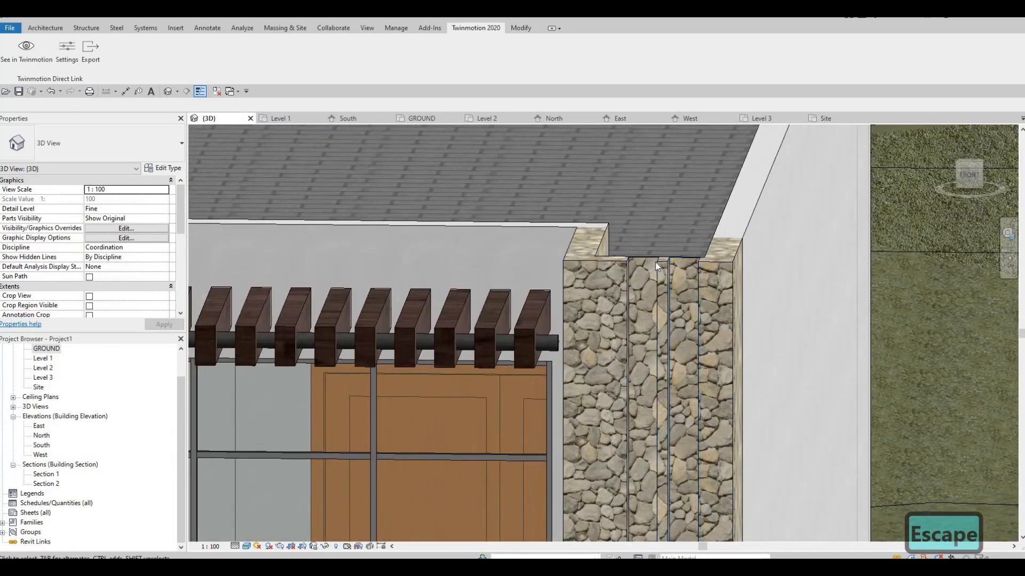
left_click(656, 267)
key("Left")
key("Left")
key("Left")
key("Left")
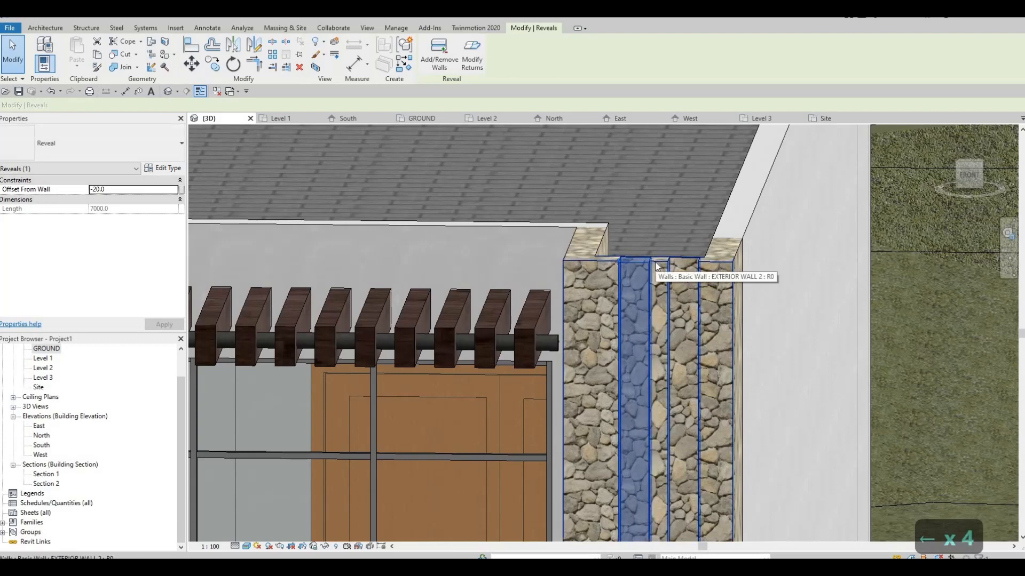
key("Left")
key("Left")
key("Escape")
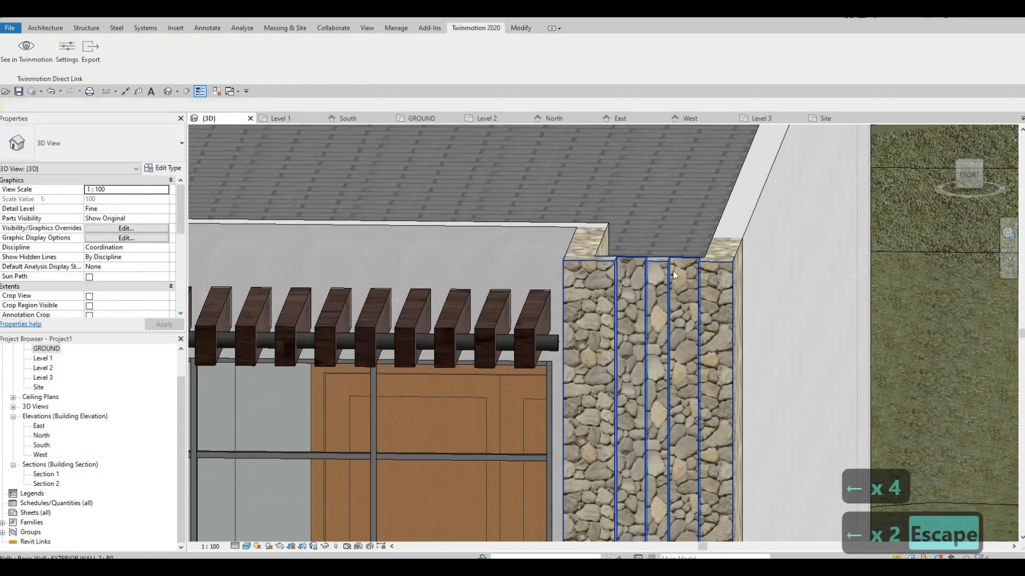
- Try nudging the stone-clad wall's right vertical reveal three increments to the left and restore its position
left_click(673, 270)
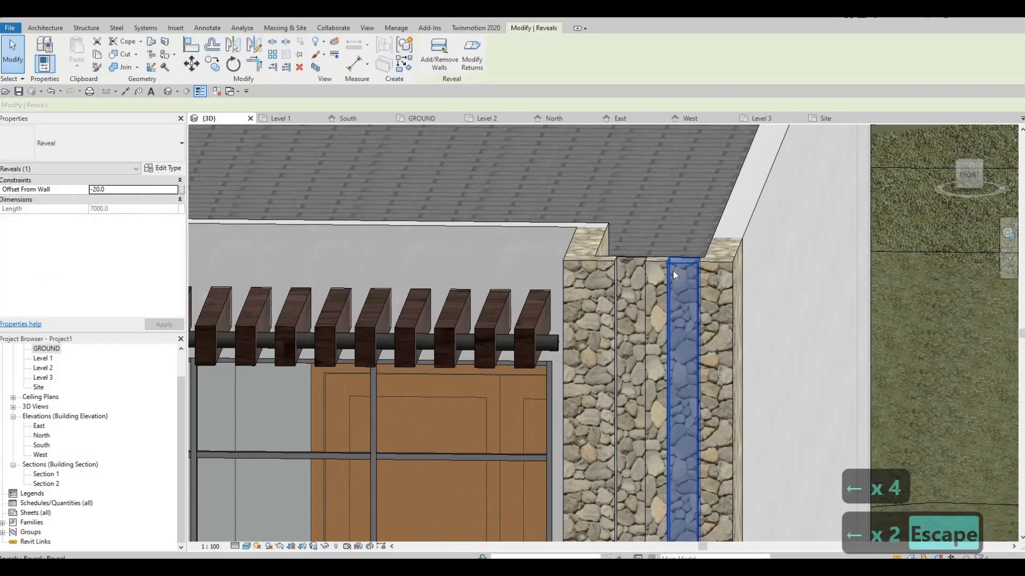
key("Left")
key("Left")
key("Left")
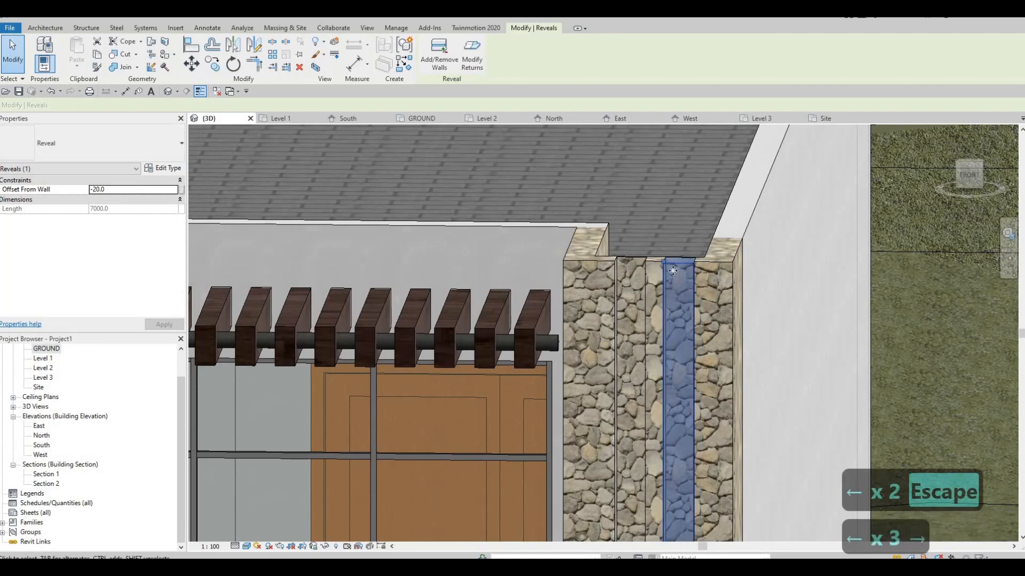
key("Right")
key("Right")
key("Right")
key("Escape")
- Delete the short boundary wall segment at the house's front left corner
middle_click_drag(686, 304, 601, 265, "shift")
scroll(601, 264, "down", 3)
middle_click_drag(491, 446, 661, 396)
middle_click_drag(549, 420, 551, 409)
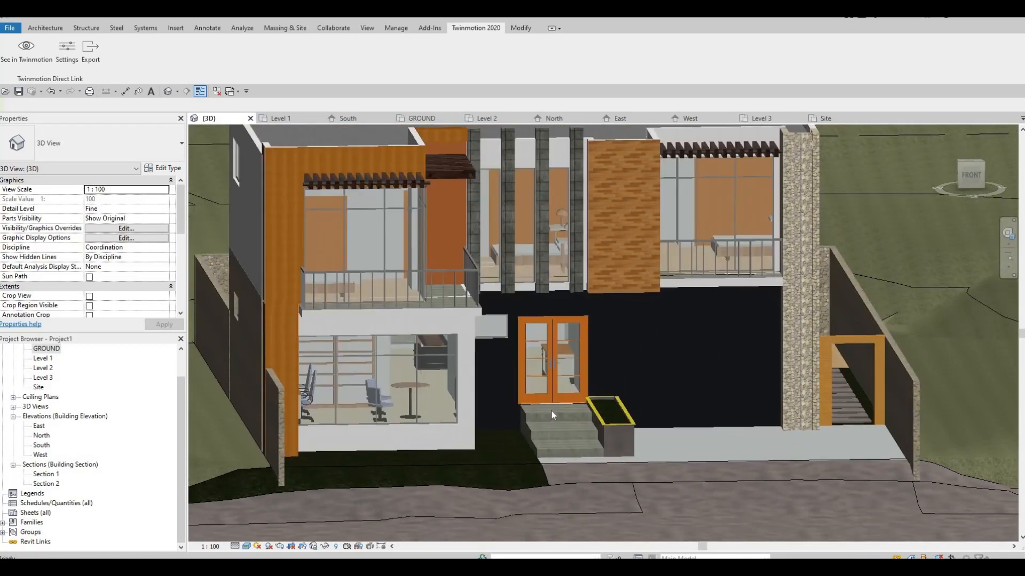
middle_click_drag(291, 444, 304, 397)
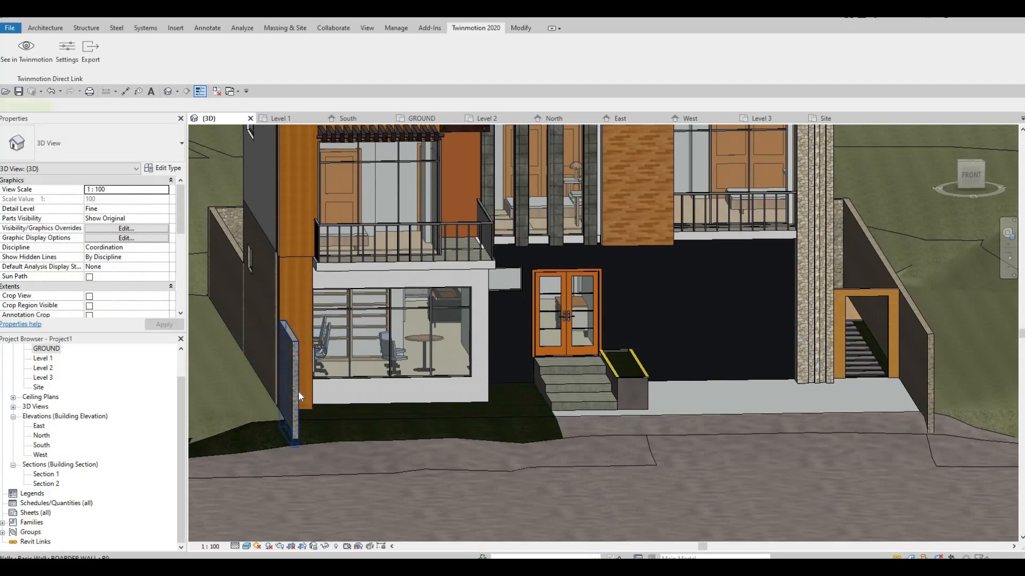
left_click(299, 392)
key("Delete")
- Try to trim the right boundary wall against the exterior wall with the gateway opening
scroll(604, 425, "down", 4)
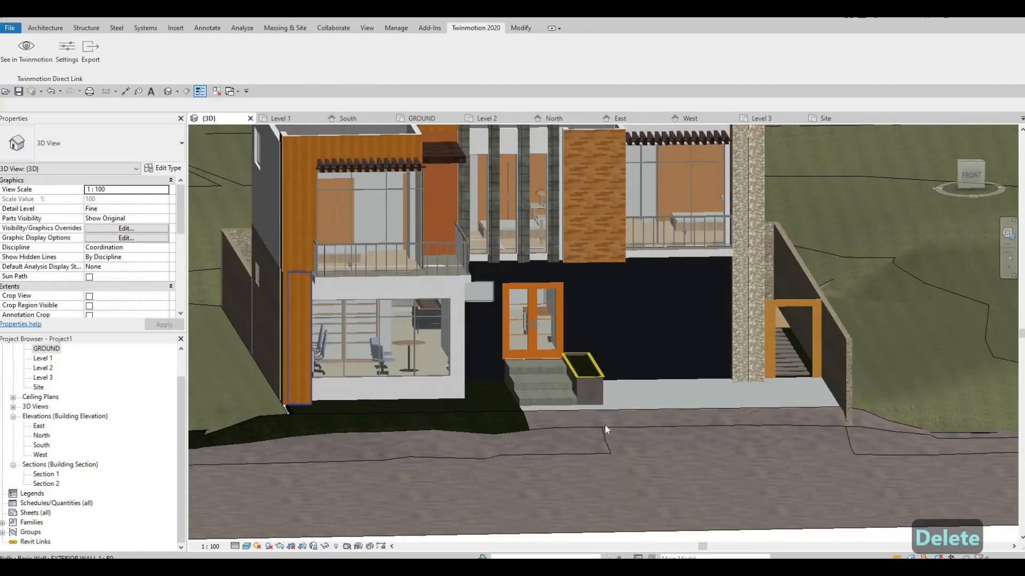
middle_click_drag(764, 391, 773, 331, "shift")
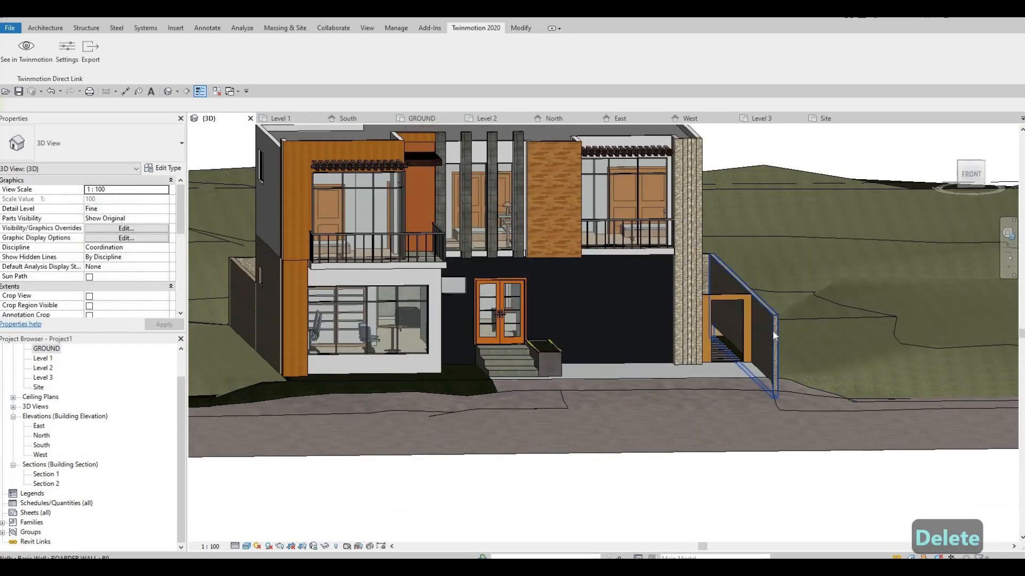
left_click(772, 331)
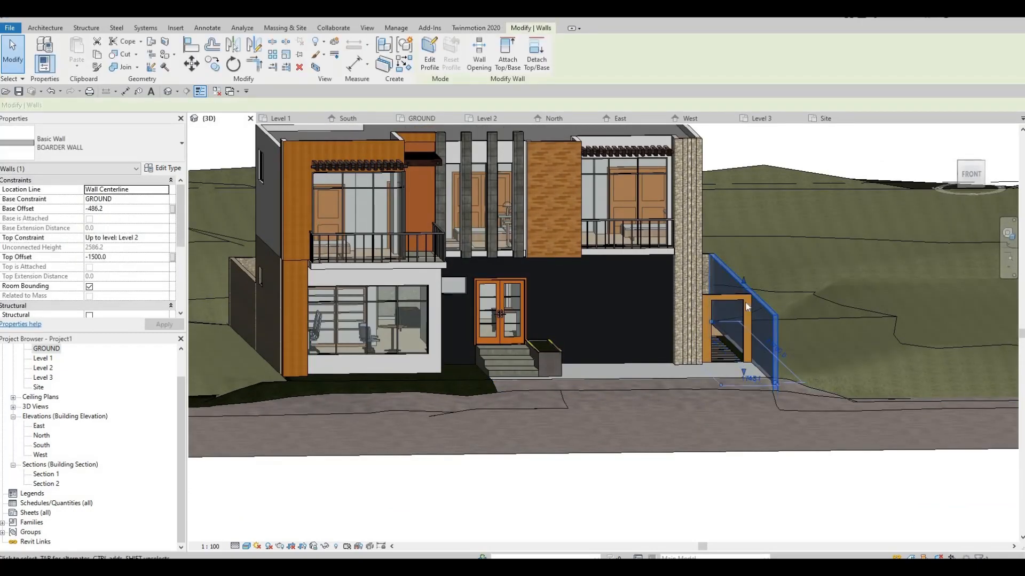
scroll(746, 306, "up", 4)
key("Escape")
key("Escape")
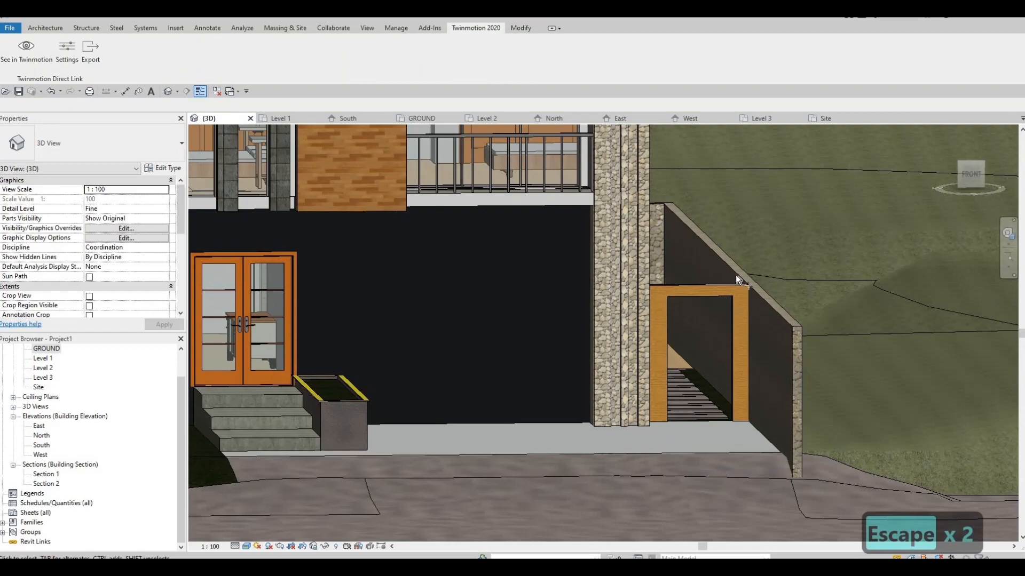
key("t")
key("r")
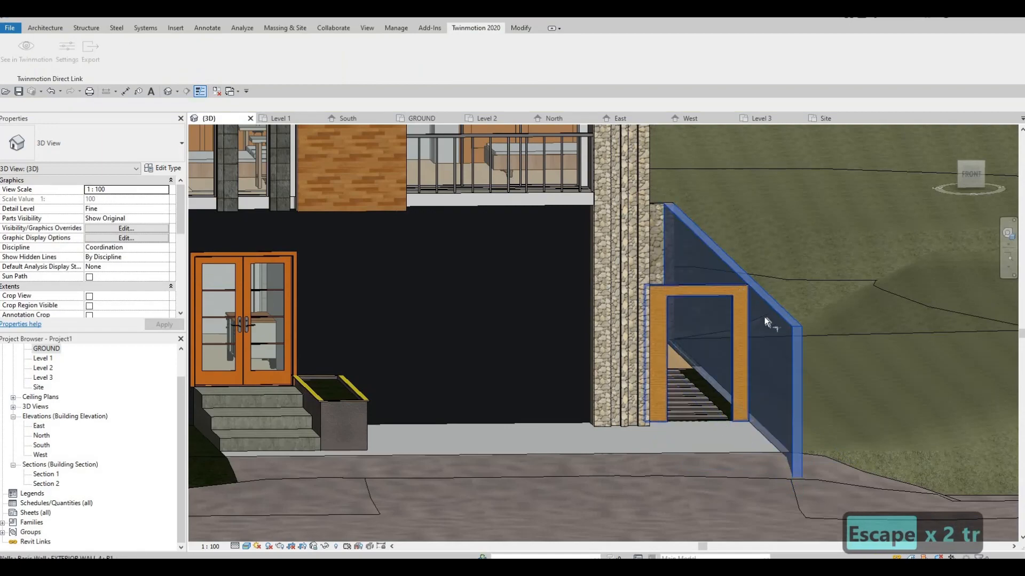
key("Escape")
key("Escape")
- Extend the end edge of the front FLOOR 5 slab's boundary to meet the boundary wall beside the wood-clad column
middle_click_drag(710, 406, 884, 380, "shift")
scroll(896, 397, "down", 2)
middle_click_drag(513, 392, 451, 400, "shift")
scroll(563, 427, "up", 3)
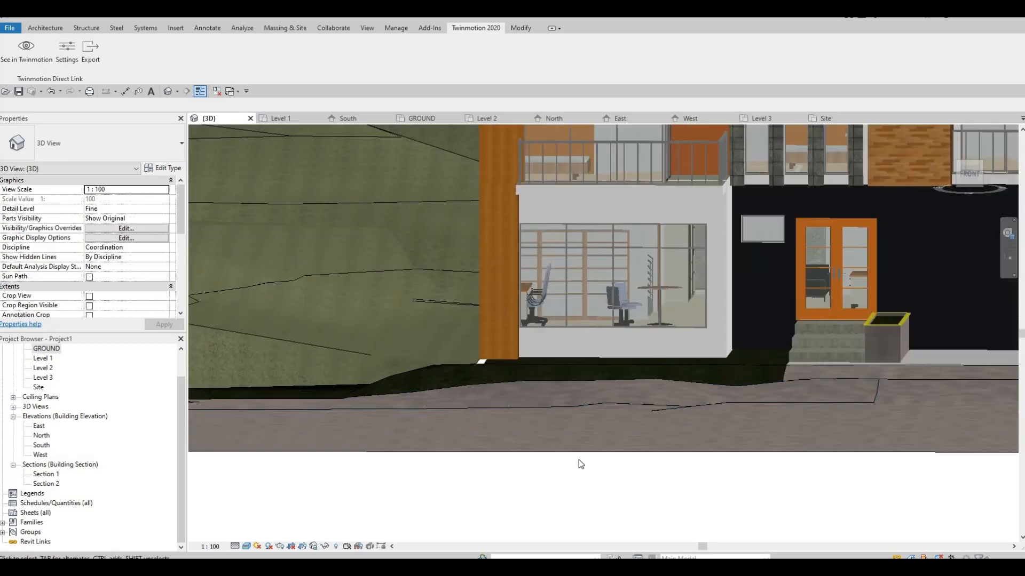
middle_click_drag(581, 464, 724, 426, "shift")
scroll(719, 427, "up", 3)
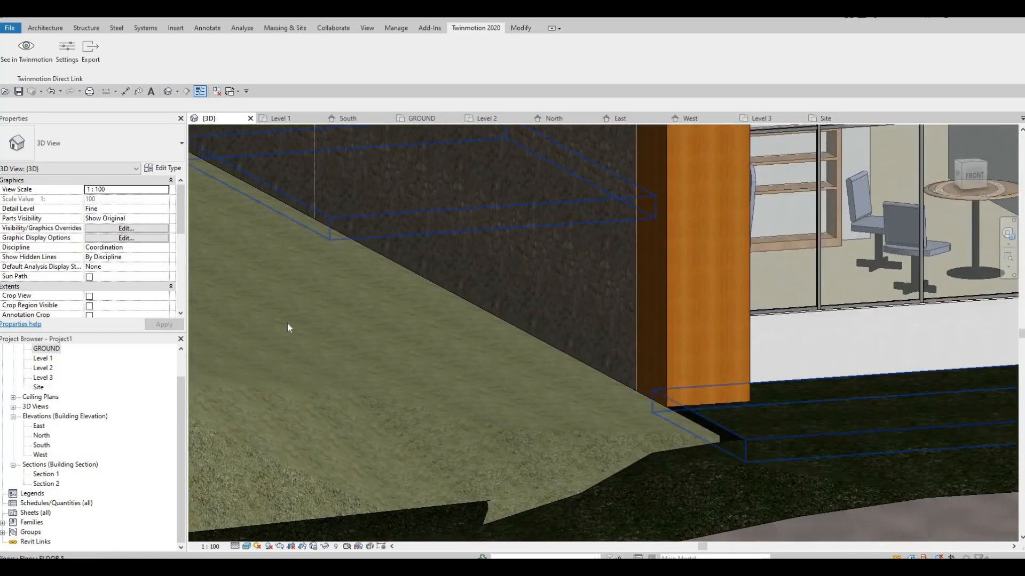
left_click(288, 328)
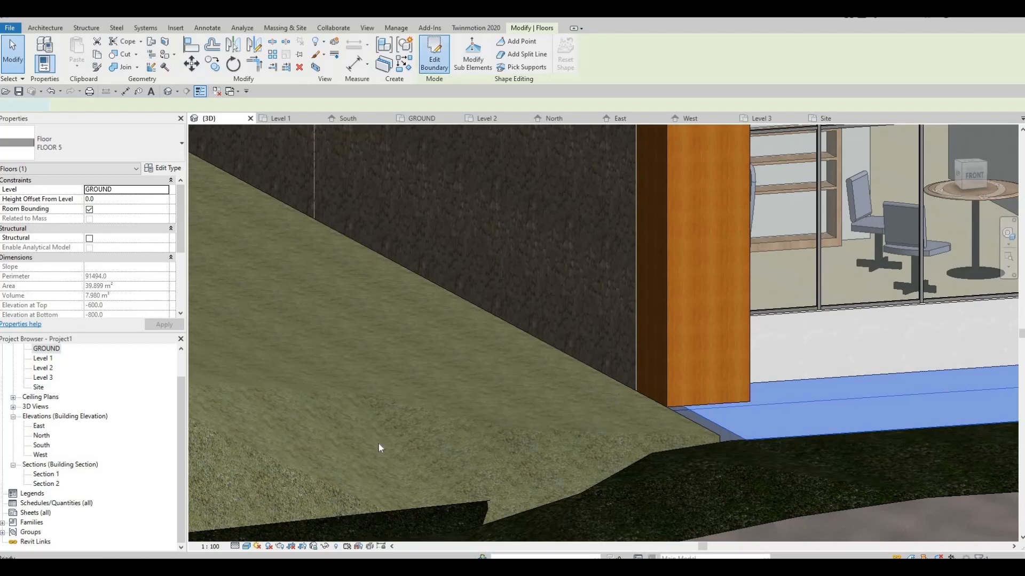
middle_click_drag(662, 316, 562, 325, "shift")
middle_click_drag(295, 478, 495, 334)
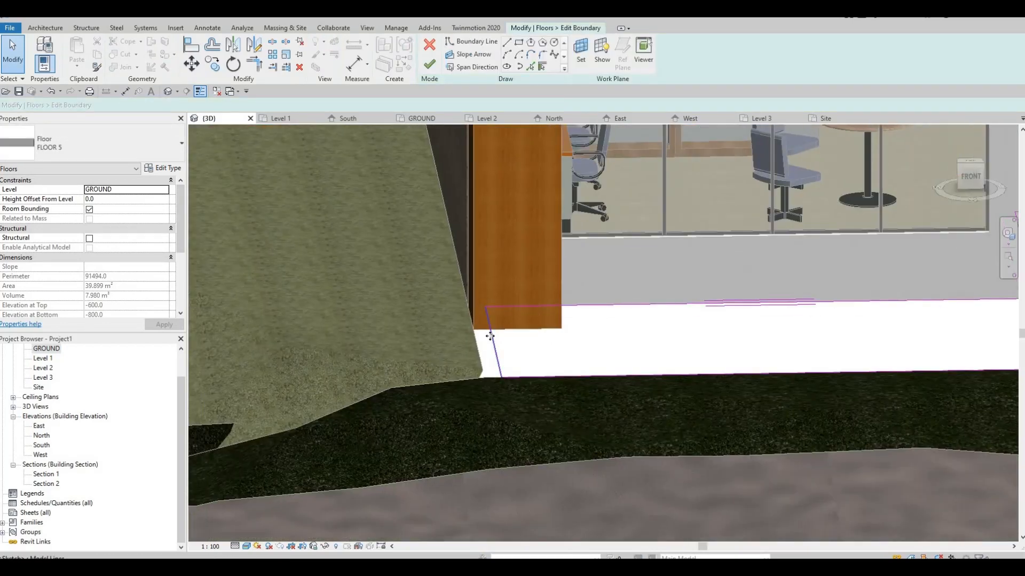
left_click_drag(492, 335, 475, 334)
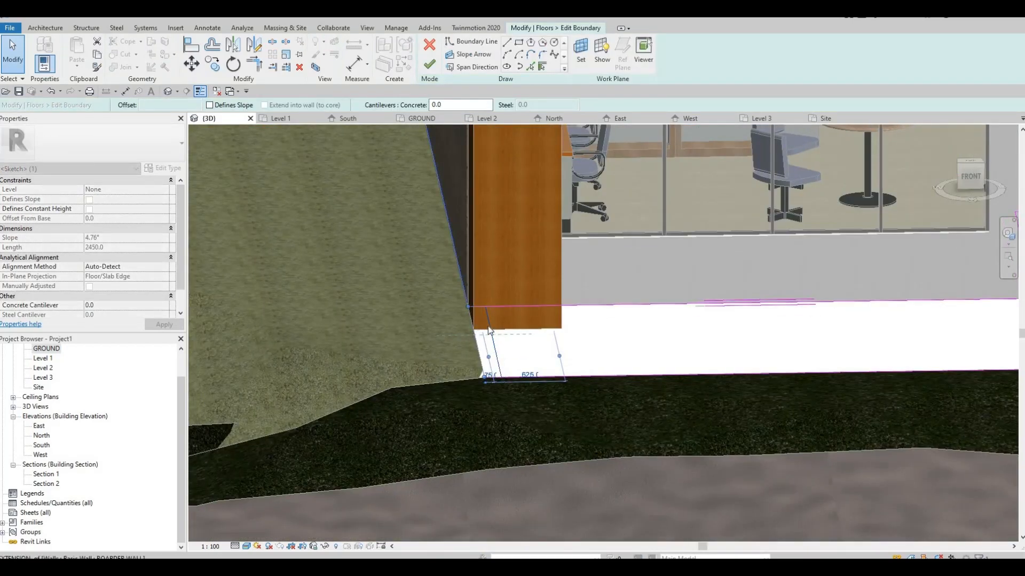
left_click(428, 66)
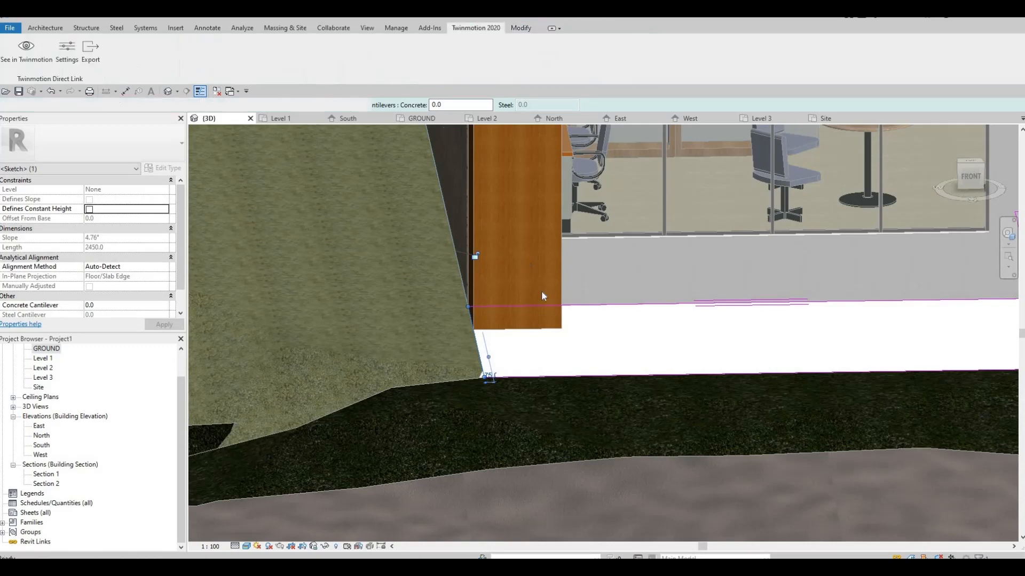
key("Escape")
key("Escape")
- Examine the front facade and the ground around the house's base, from the office window to the side gateway
middle_click_drag(523, 344, 543, 291)
middle_click_drag(362, 363, 370, 345, "shift")
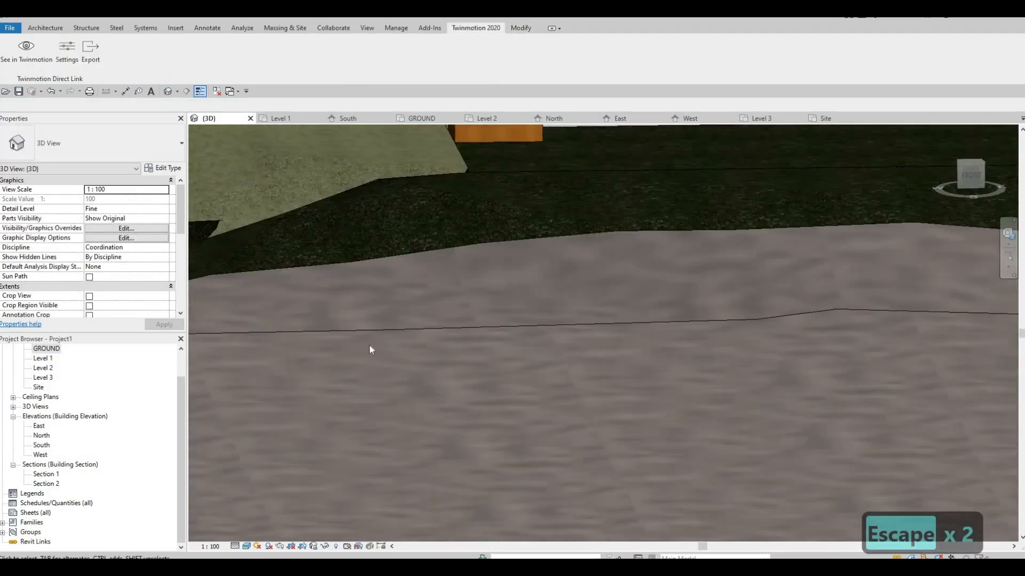
middle_click_drag(681, 255, 446, 303)
scroll(431, 318, "down", 3)
scroll(439, 320, "down", 3)
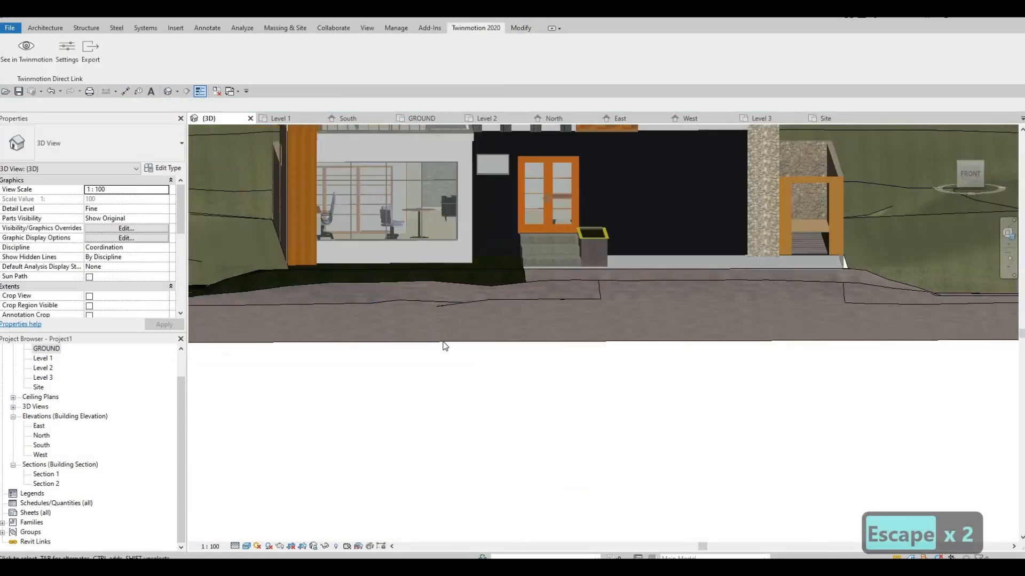
middle_click_drag(444, 344, 442, 331, "shift")
scroll(441, 332, "up", 1)
middle_click_drag(466, 378, 464, 457)
middle_click_drag(464, 457, 470, 439, "shift")
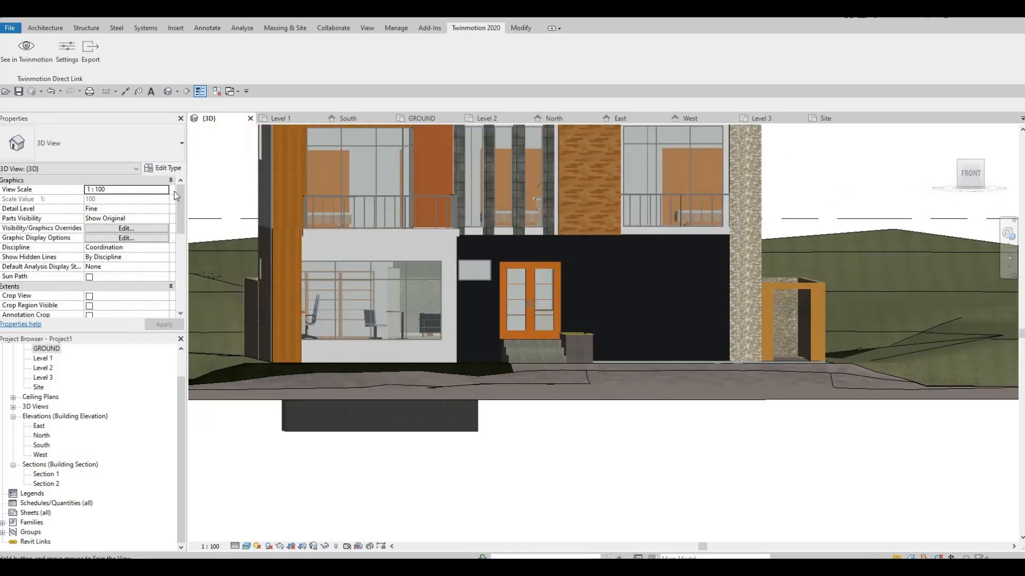
- Save the Revit project and synchronize the updated house model with Twinmotion
left_click(18, 92)
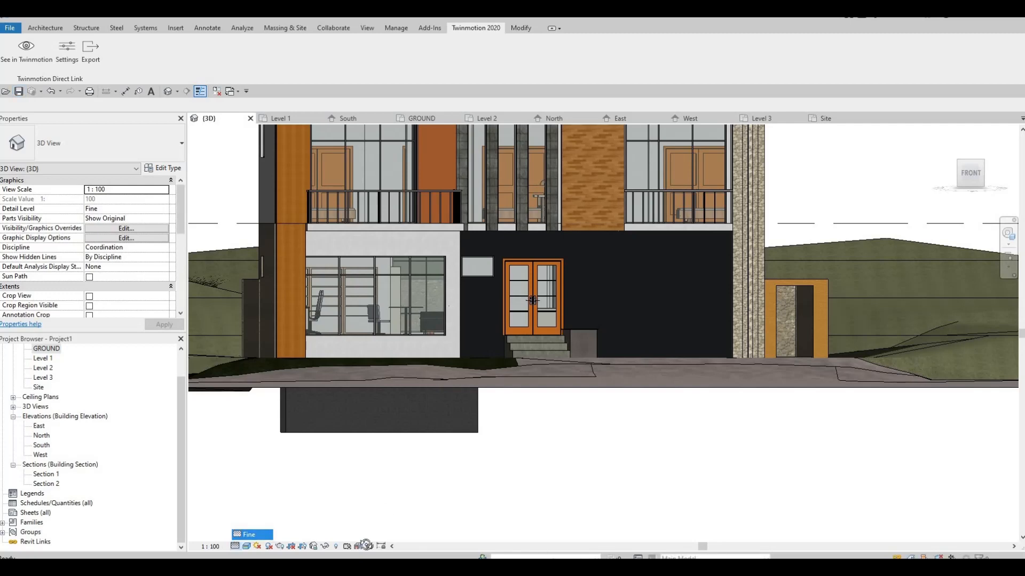
middle_click_drag(442, 438, 435, 438, "shift")
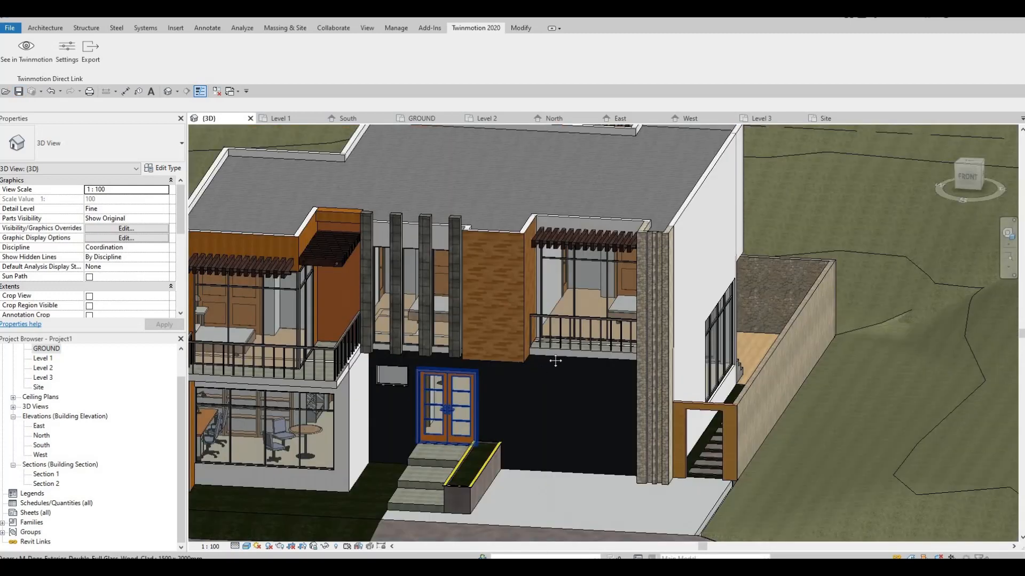
scroll(503, 393, "down", 1)
middle_click_drag(503, 394, 502, 419, "shift")
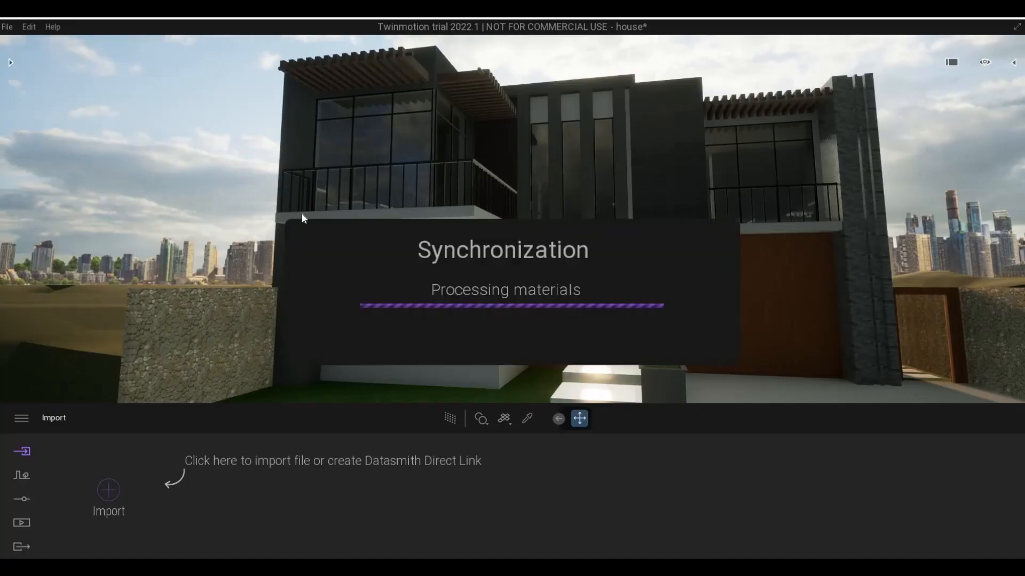
- Examine the synchronized house in Twinmotion, checking the vertical fins, the driveway, the stone-clad wall and the side gateway
middle_click_drag(575, 236, 540, 151, "shift")
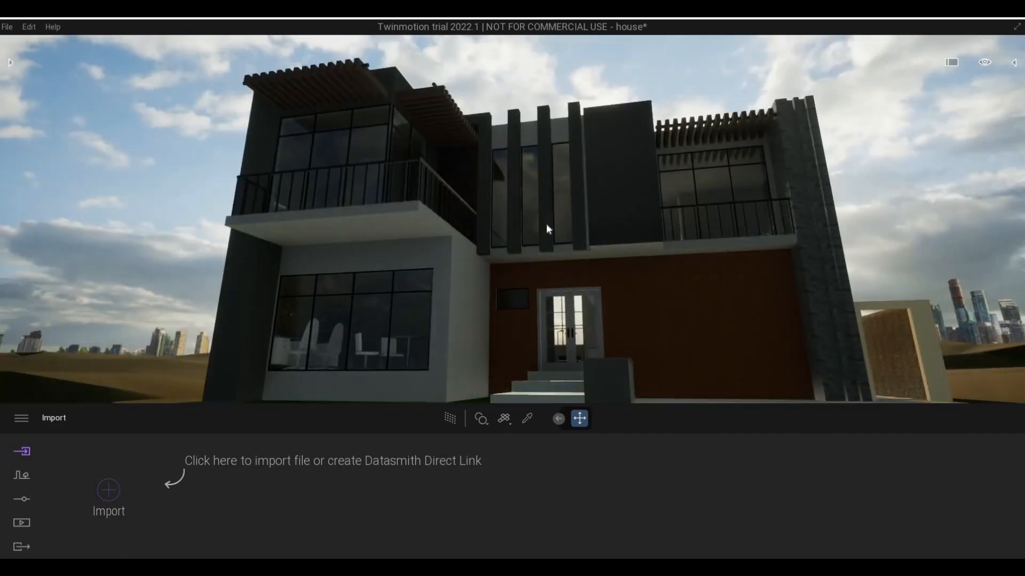
middle_click_drag(543, 257, 529, 270, "shift")
key("e")
key("e")
key("e")
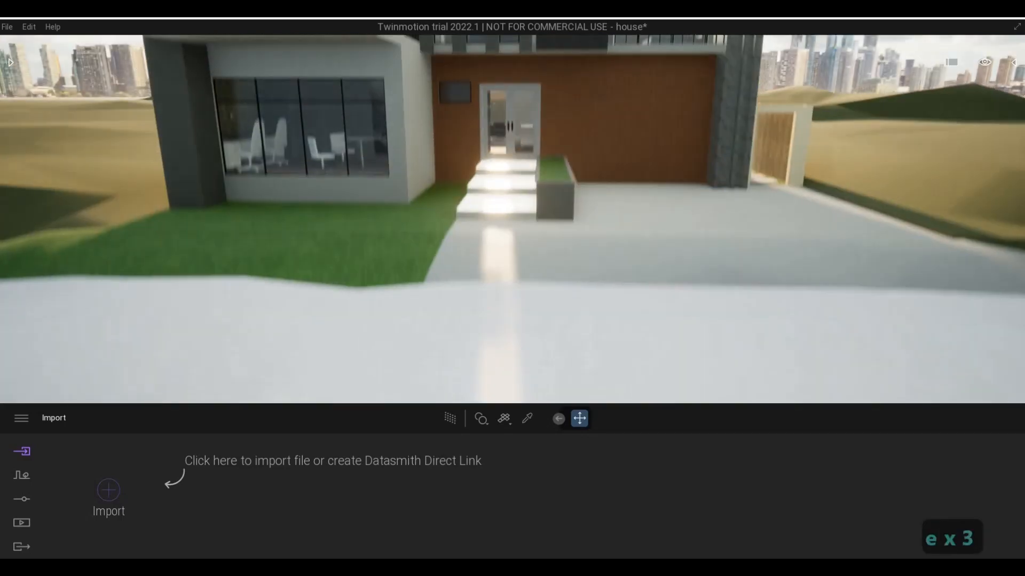
key("w")
key("d")
key("q")
key("d")
key("s")
key("w")
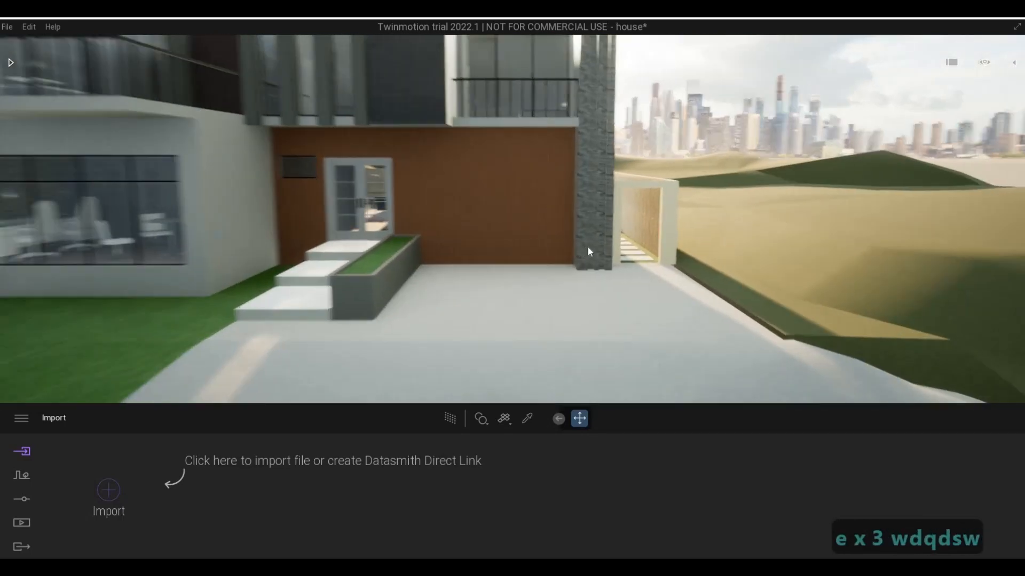
key("q")
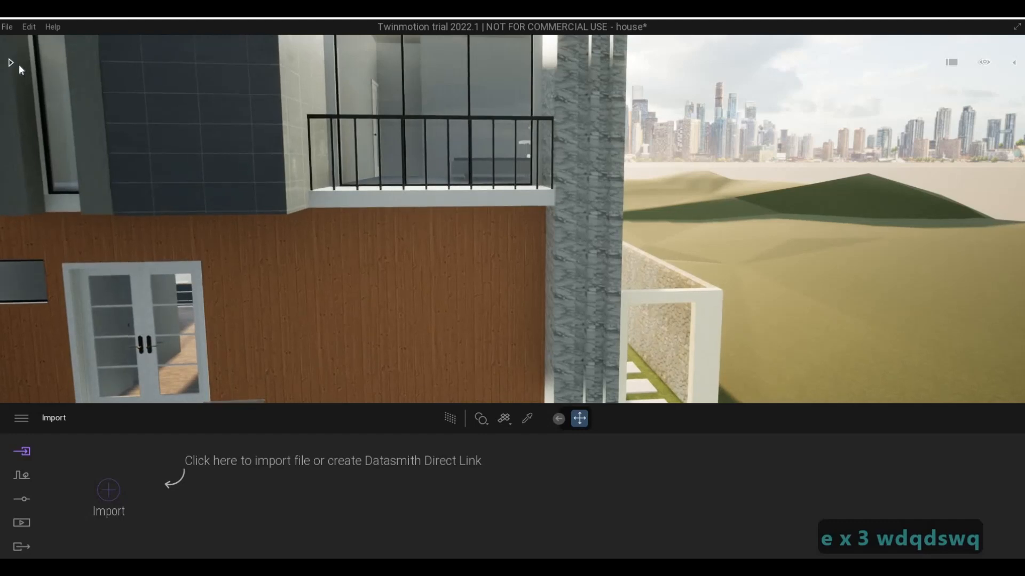
- Open the polished marble materials among the Quixel Megascans surfaces in the library
left_click(11, 62)
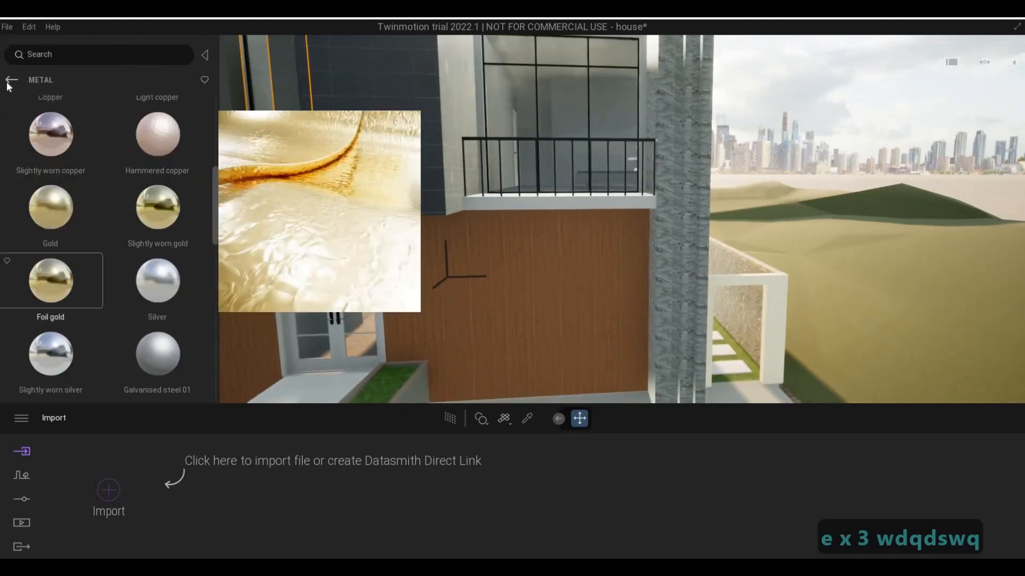
left_click(11, 80)
left_click(11, 84)
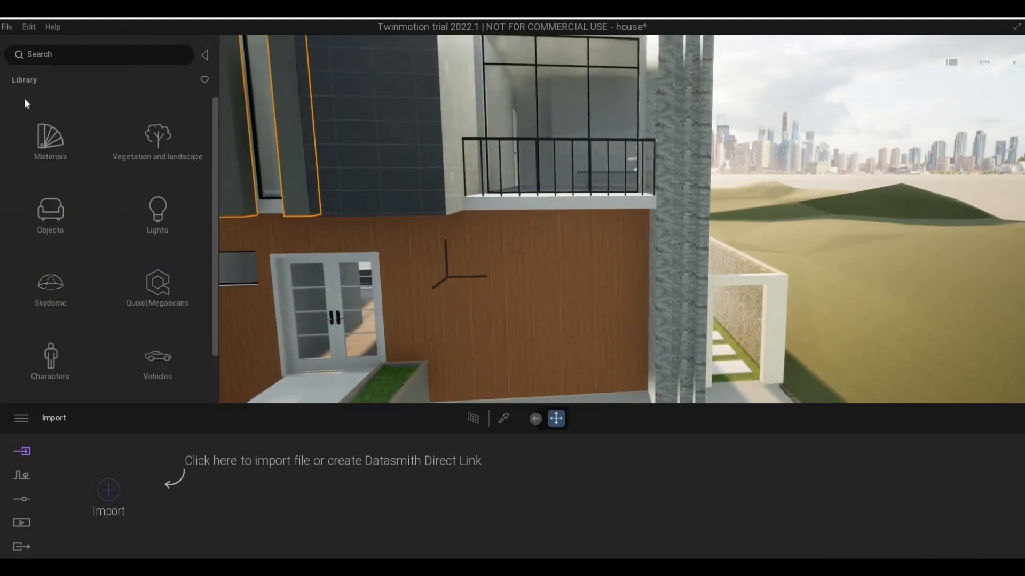
scroll(128, 273, "down", 1)
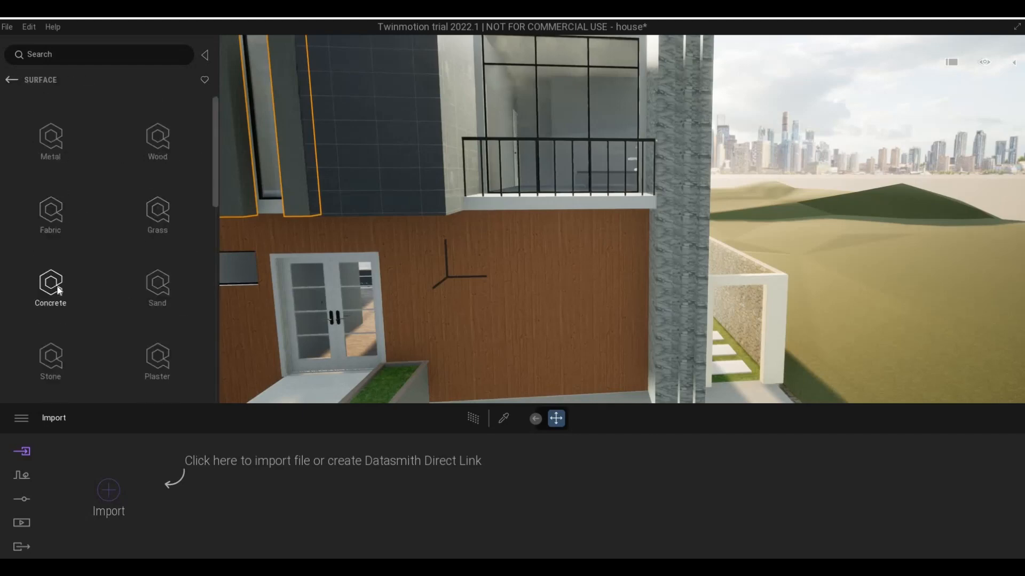
scroll(75, 304, "down", 1)
scroll(133, 327, "down", 6)
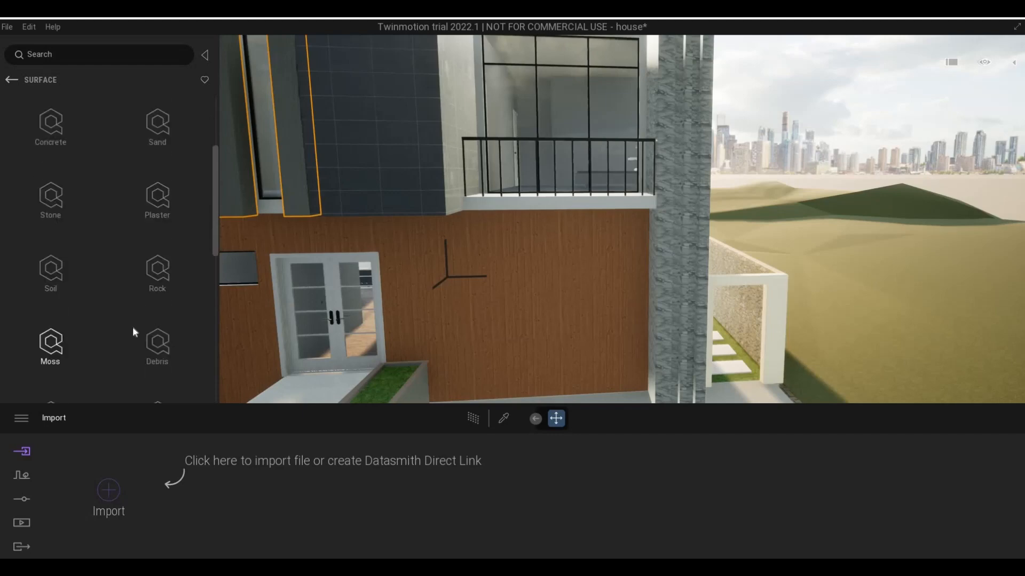
scroll(171, 330, "down", 6)
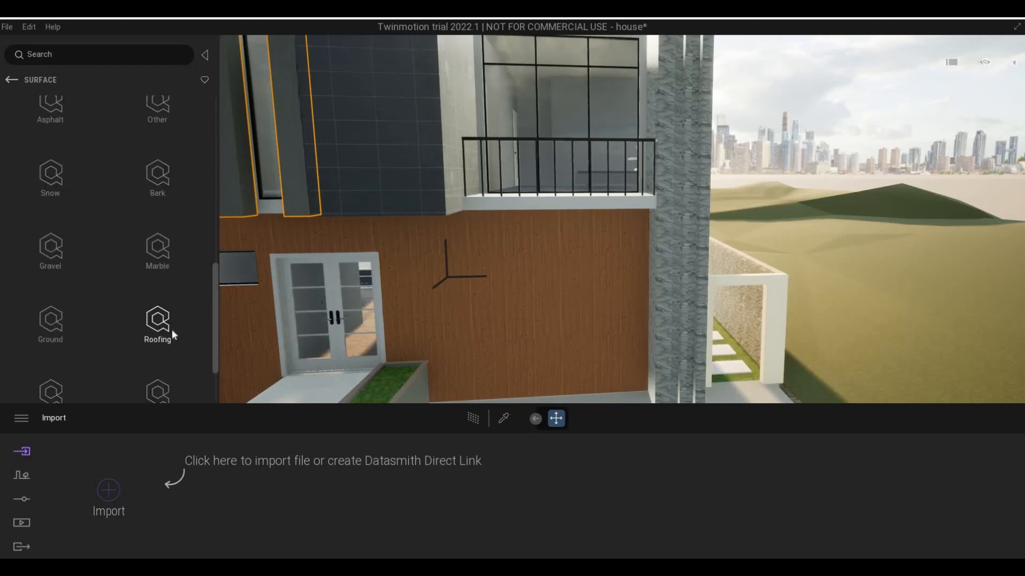
left_click(157, 176)
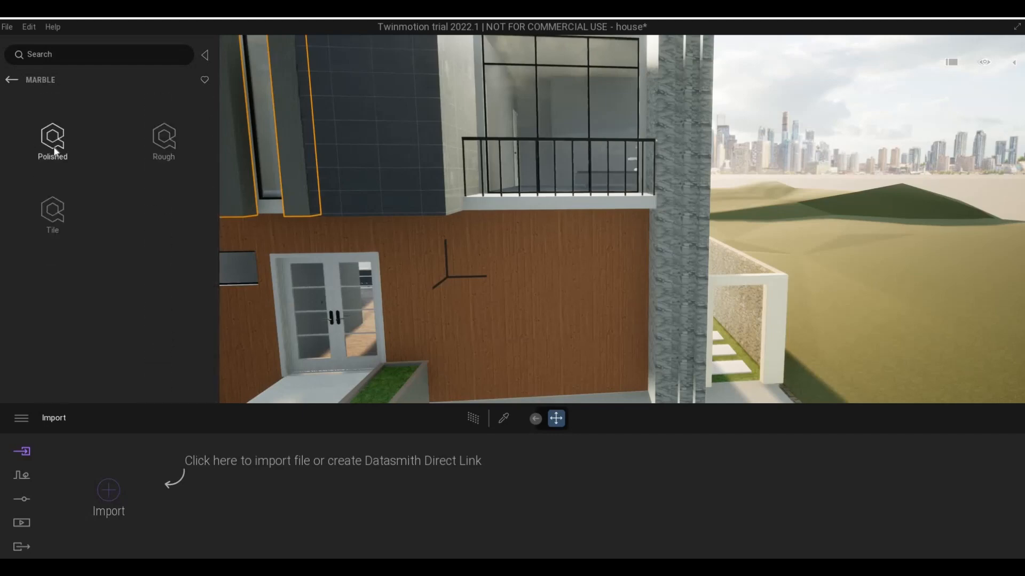
left_click(67, 147)
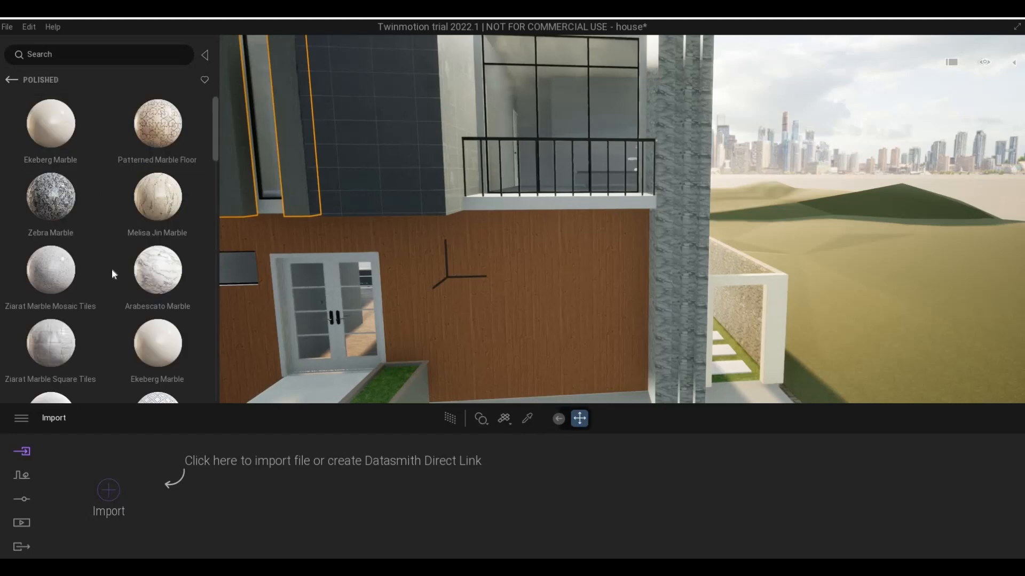
- Apply the Ziarat Marble Mosaic Tiles material to the stone-clad wall with vertical reveals beside the balcony
scroll(111, 268, "down", 3)
key("w")
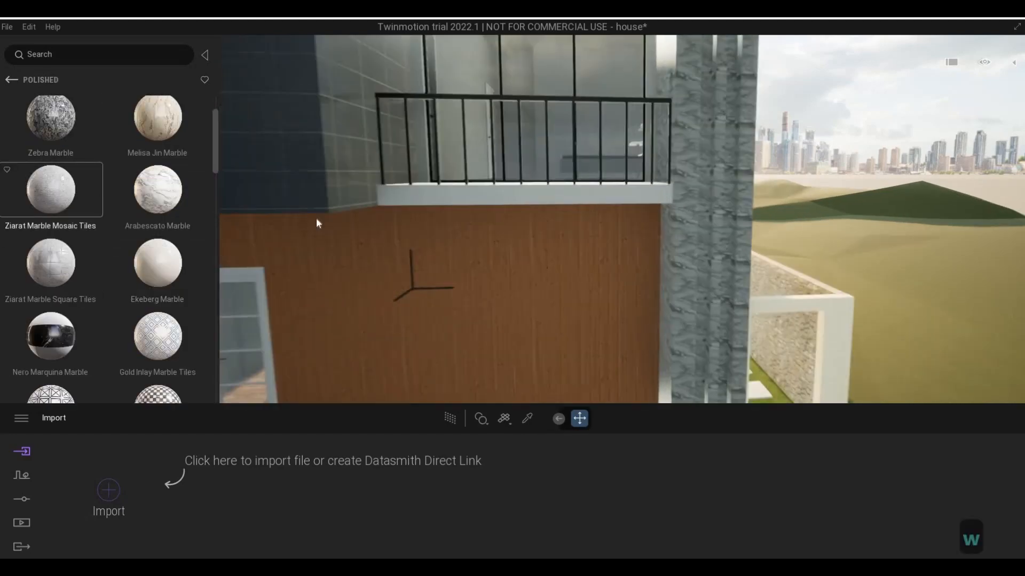
left_click_drag(50, 189, 692, 248)
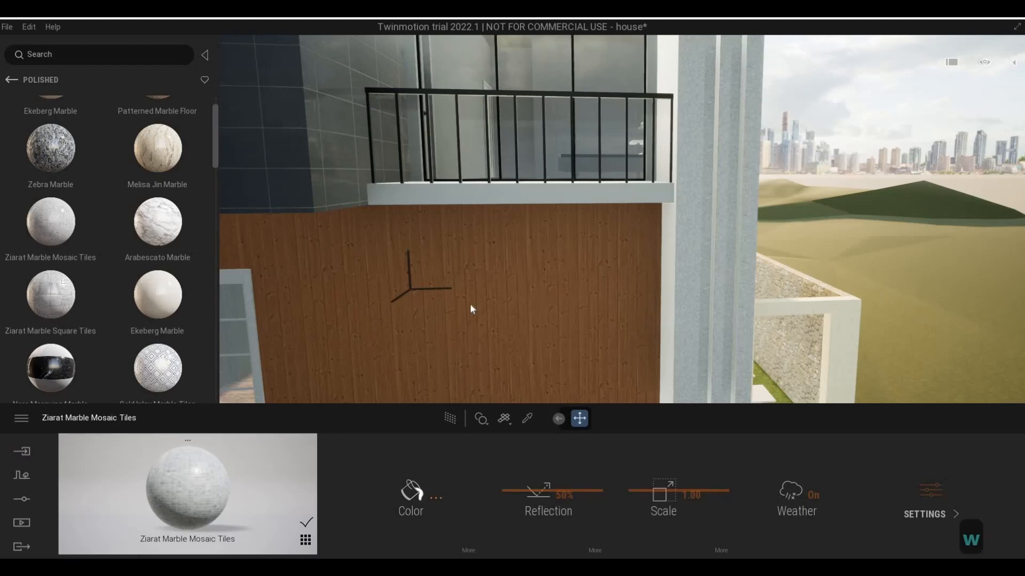
- Darken the Ziarat Marble Mosaic Tiles color to gray A0A0A0
left_click(412, 491)
left_click_drag(497, 260, 498, 268)
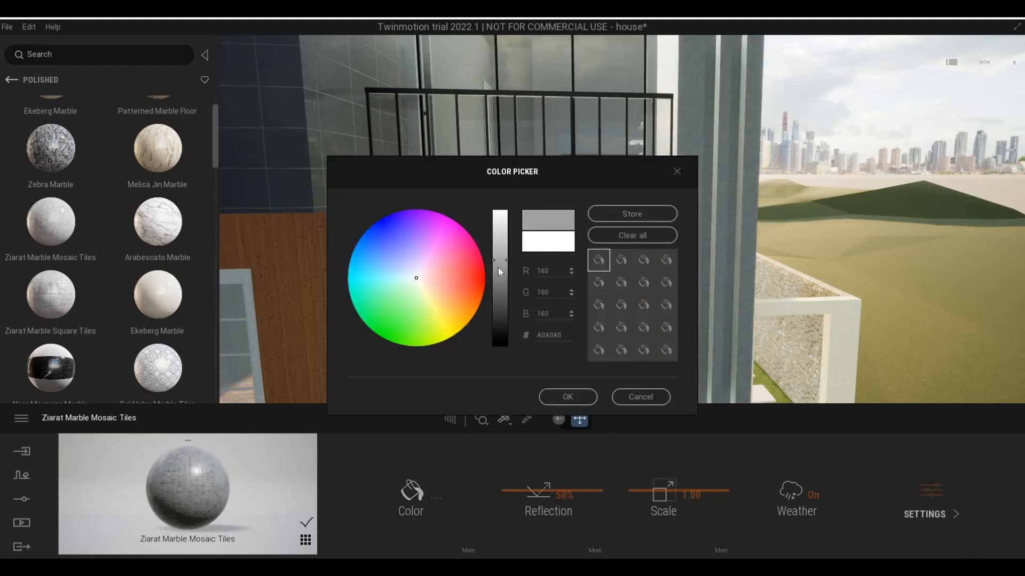
left_click(582, 399)
- Inspect the darkened marble wall and the whole front facade from several distances and angles
key("a")
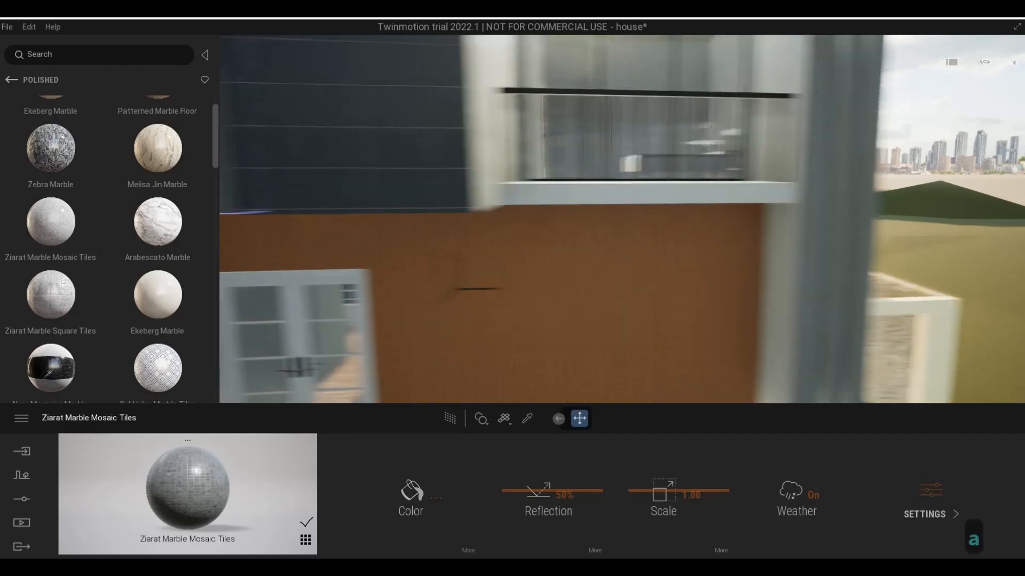
key("d")
key("s")
key("s")
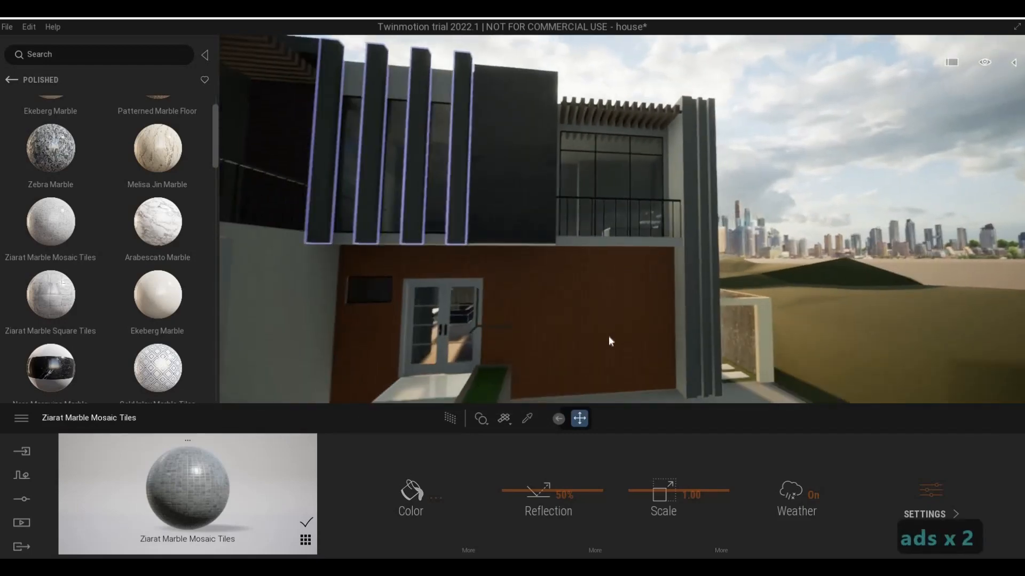
key("Escape")
key("Escape")
key("Escape")
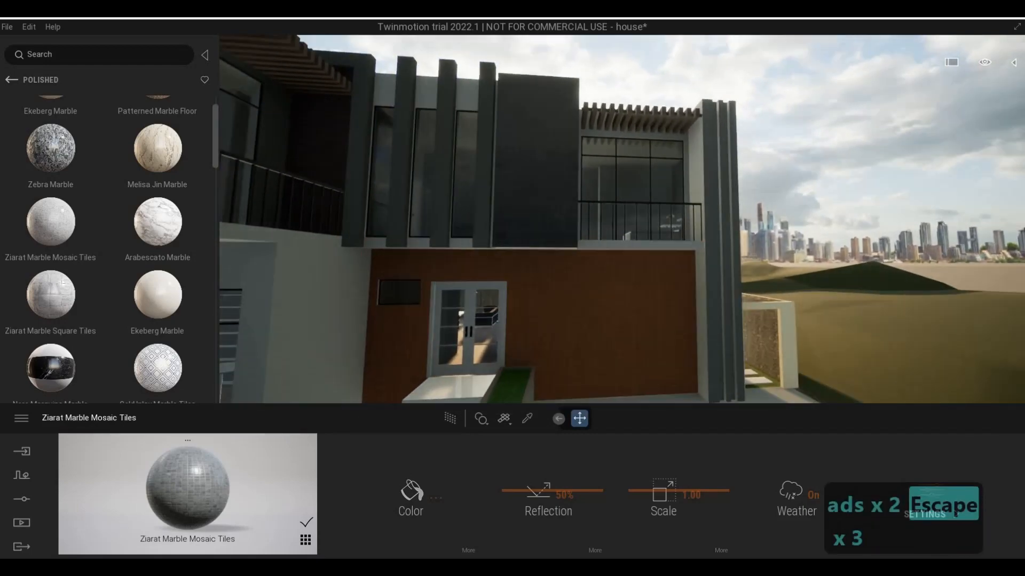
key("s")
key("e")
key("s")
key("d")
key("d")
key("w")
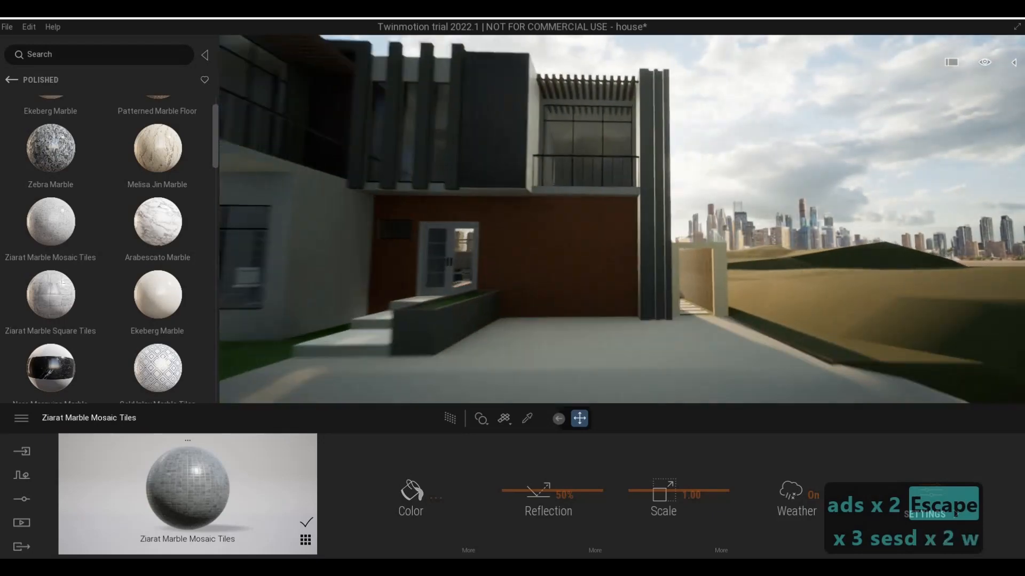
key("w")
key("a")
key("q")
key("a")
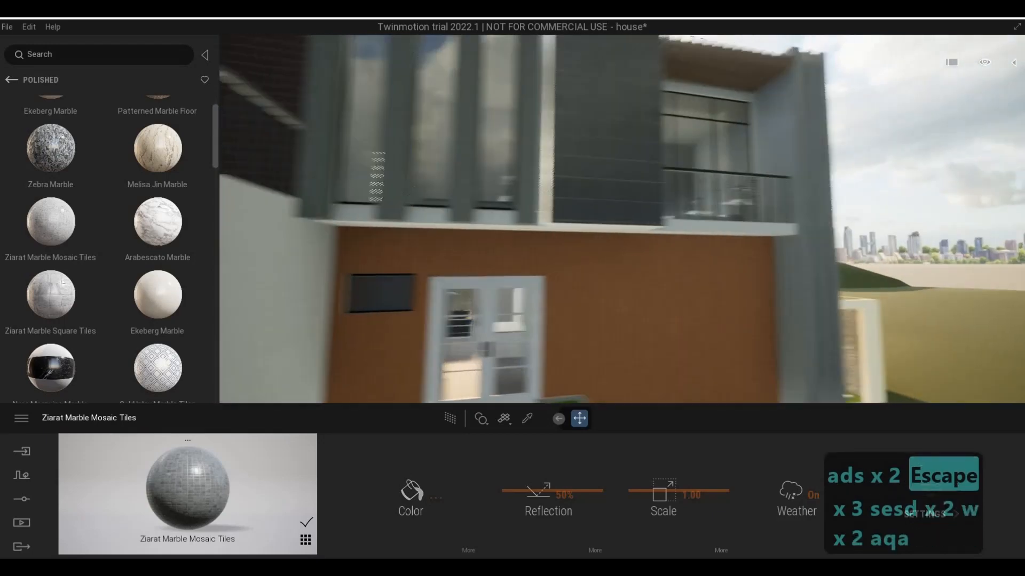
key("s")
key("d")
key("s")
key("e")
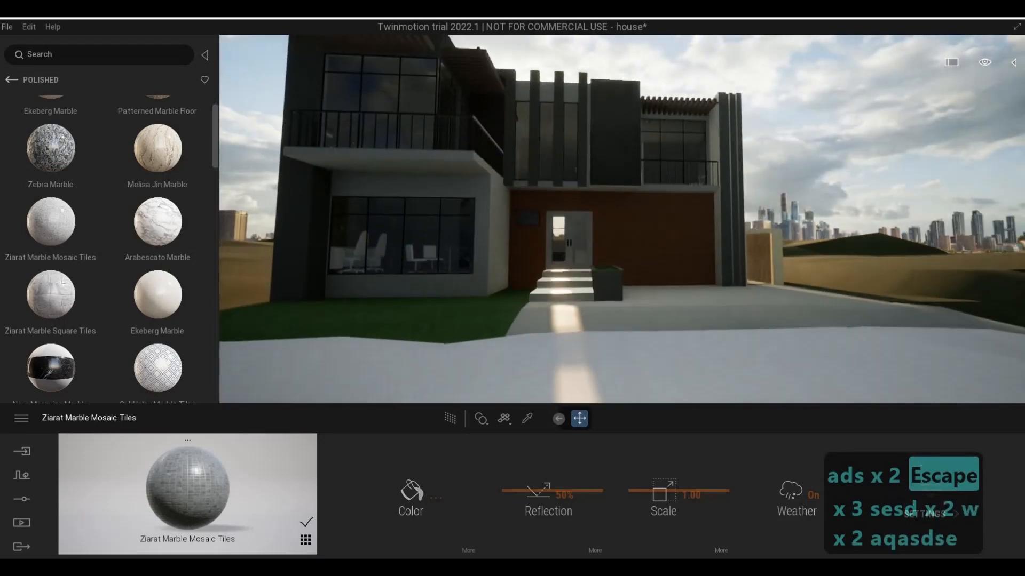
key("d")
key("w")
key("s")
key("s")
key("a")
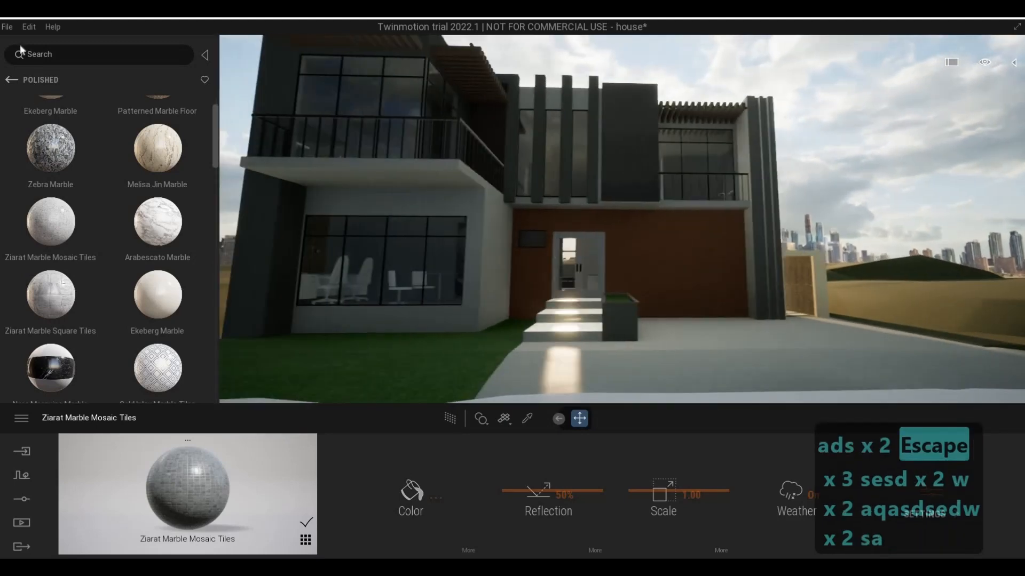
- Save the Twinmotion house project and return to a frontal view of the house
left_click(10, 27)
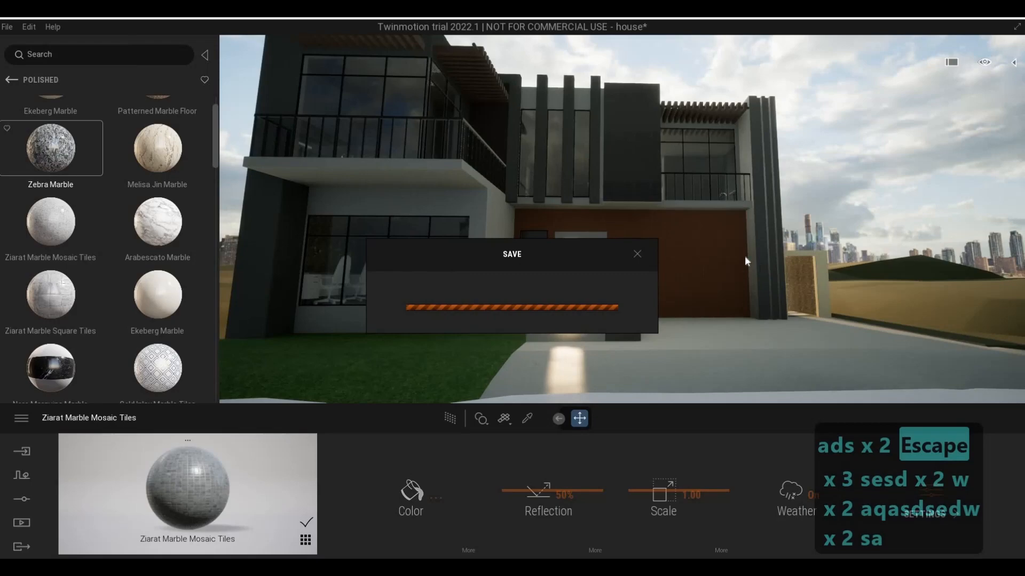
key("F1")
key("d")
key("s")
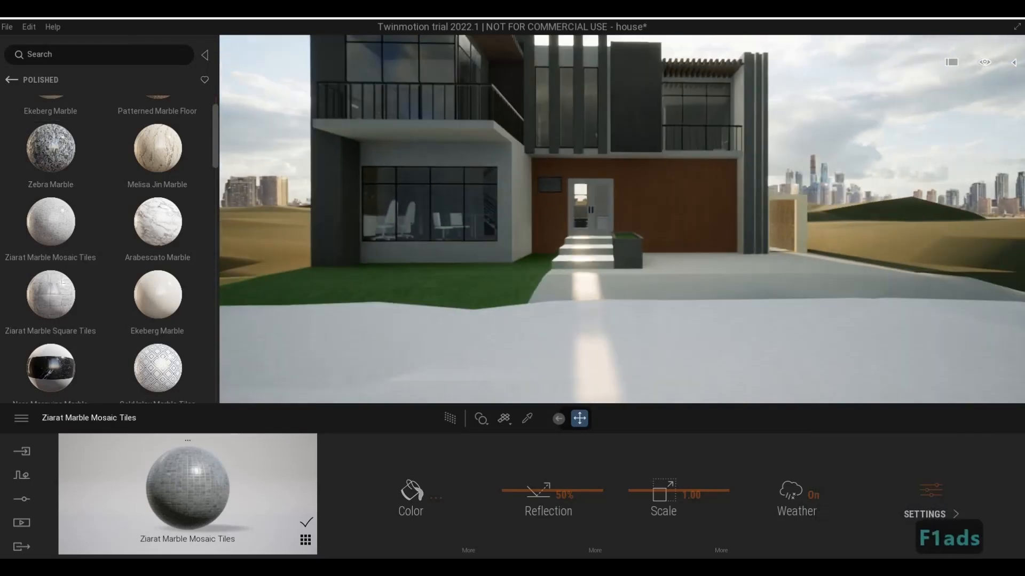
- Examine the concrete materials in the library as candidates for the paving in front of the entrance
key("w")
key("a")
key("q")
key("q")
key("w")
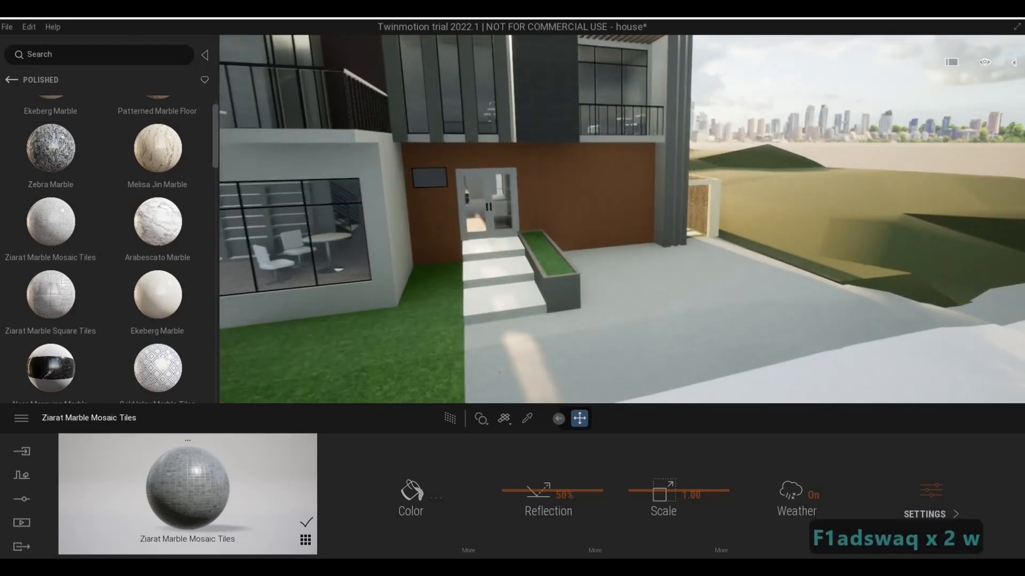
left_click(16, 78)
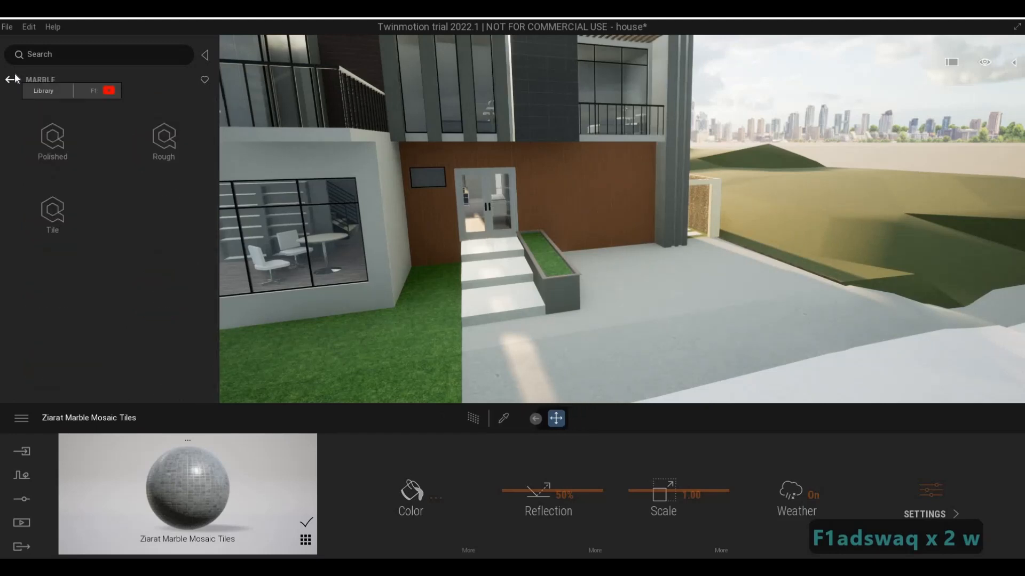
left_click(15, 79)
left_click(14, 83)
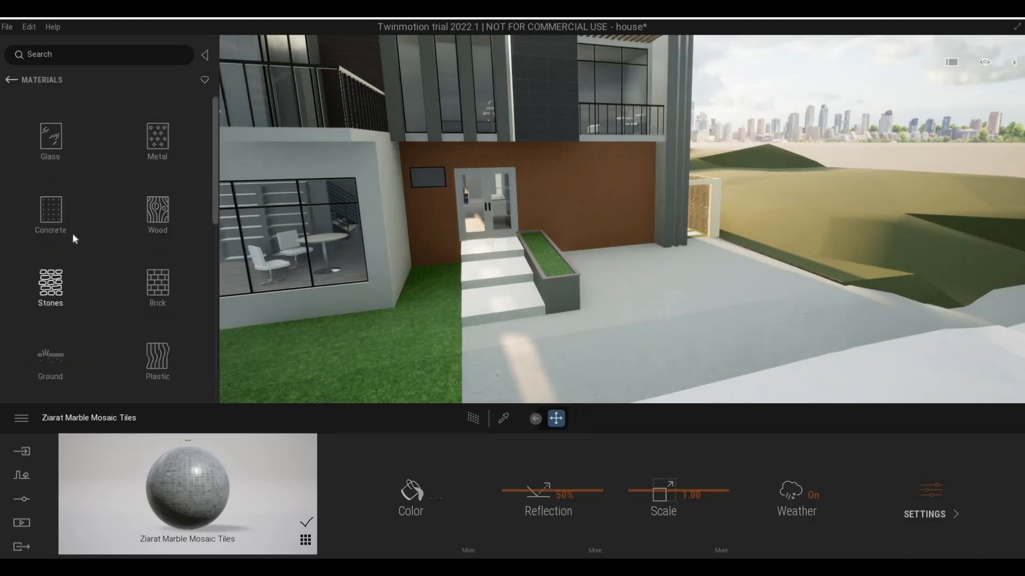
left_click(72, 233)
scroll(171, 286, "down", 5)
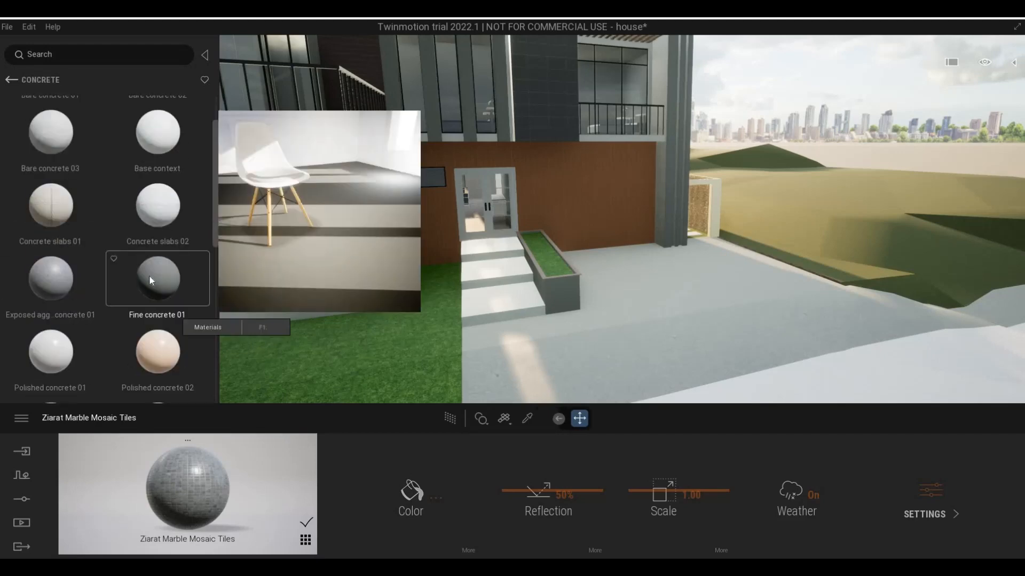
scroll(72, 290, "down", 3)
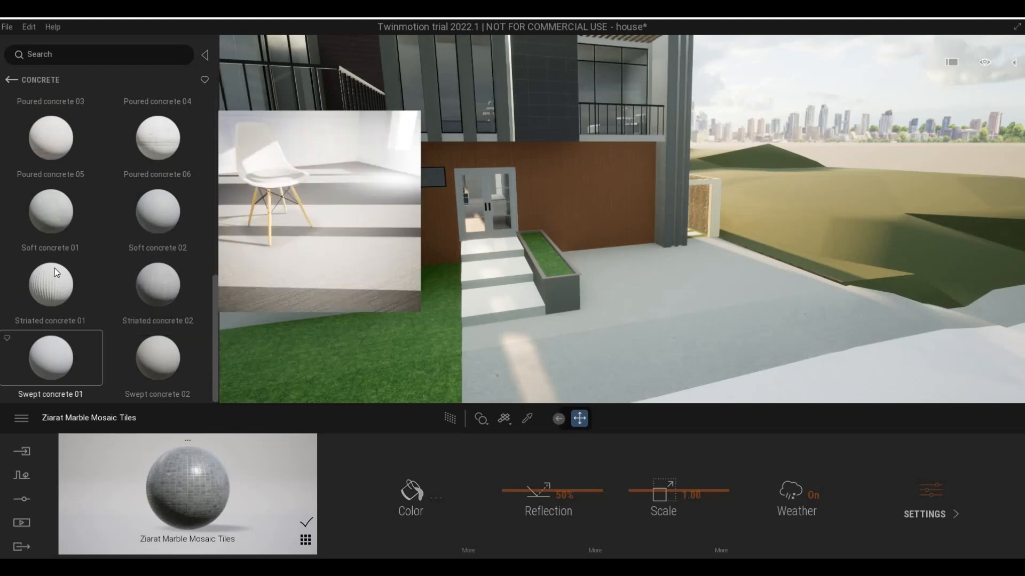
scroll(51, 262, "up", 4)
scroll(48, 187, "up", 1)
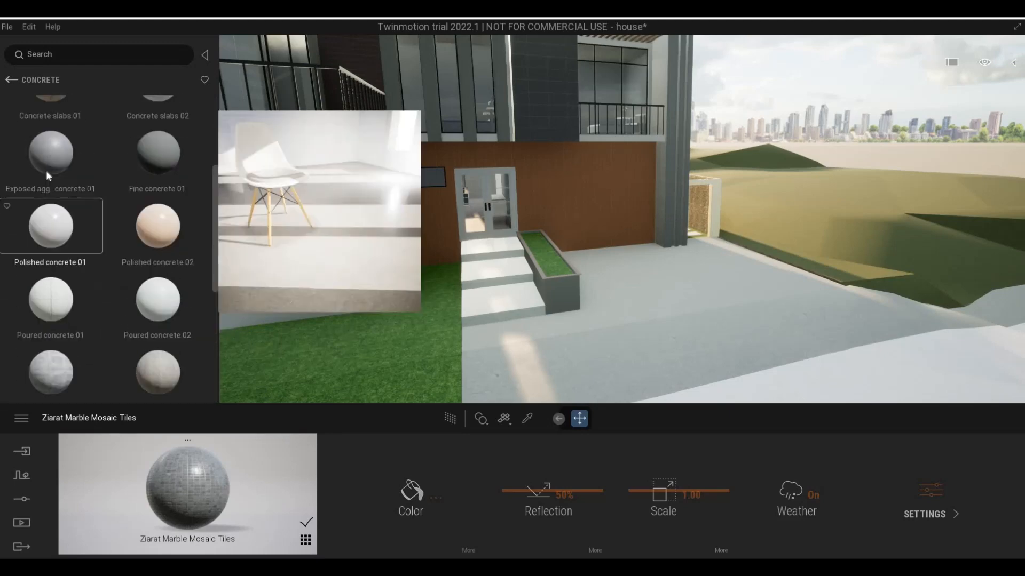
scroll(147, 189, "up", 1)
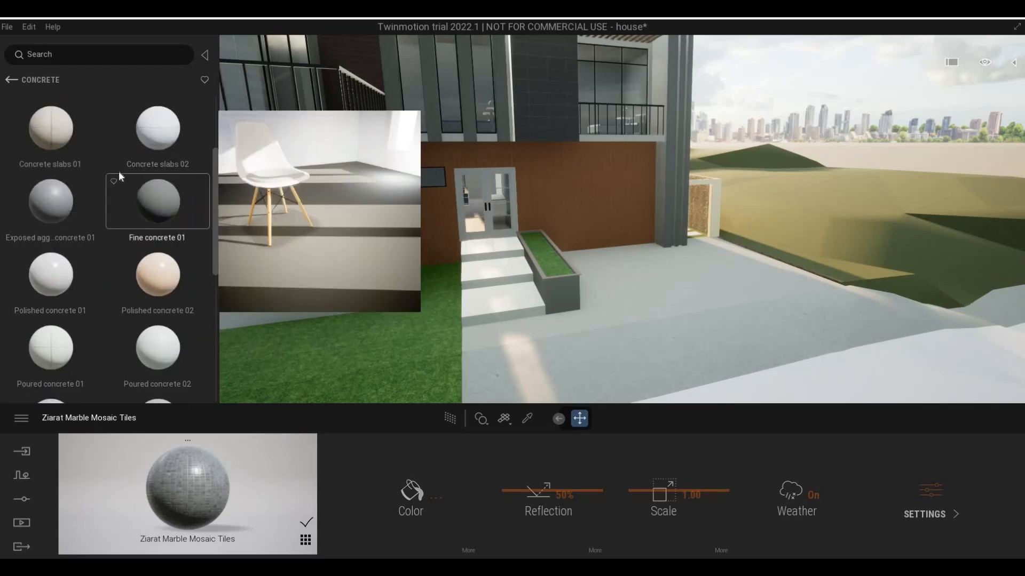
scroll(46, 133, "up", 2)
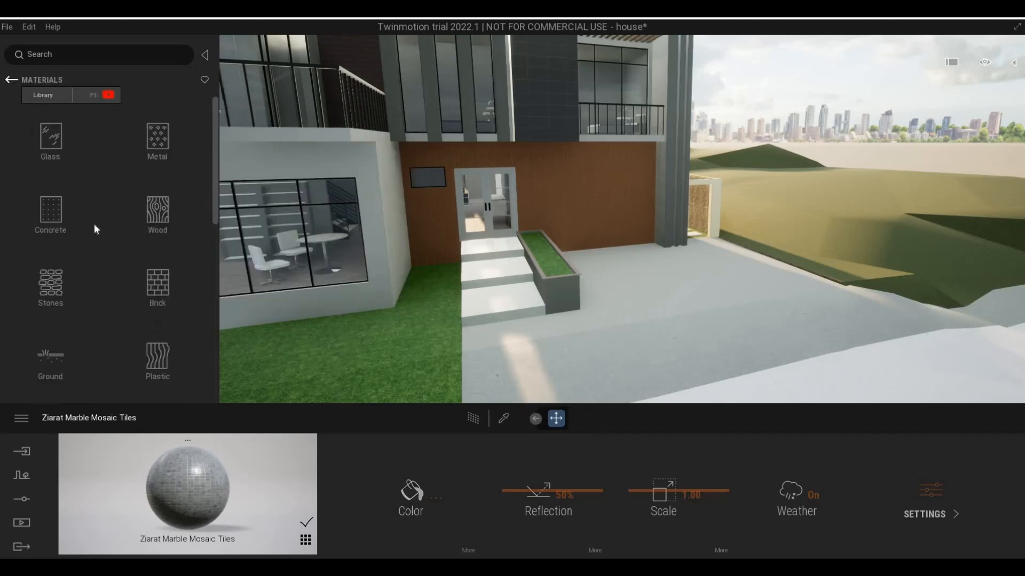
- Apply the man-made ground material Concrete road 5 to both paving sections beside the entrance steps
scroll(48, 303, "down", 1)
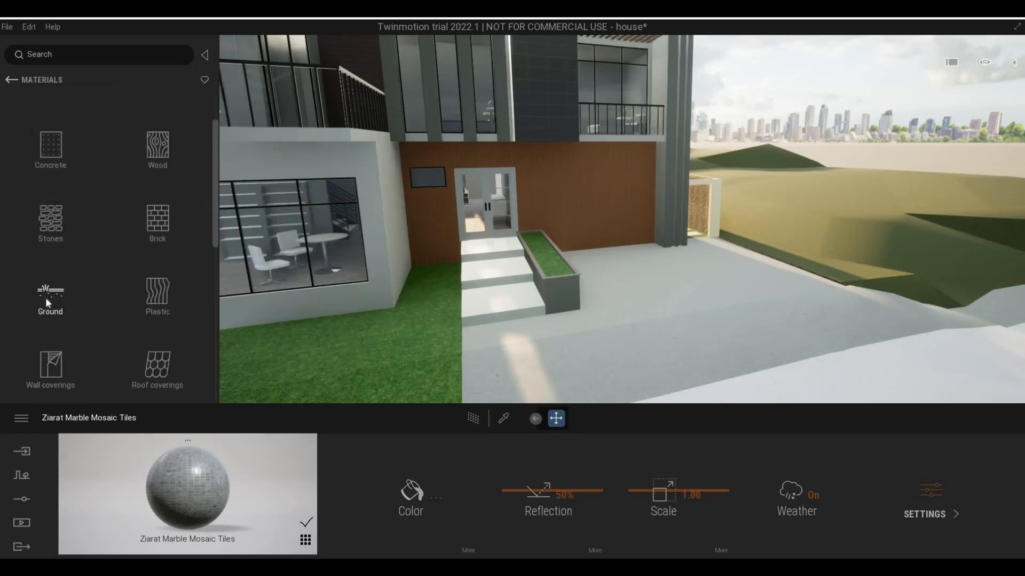
left_click(85, 158)
left_click(49, 147)
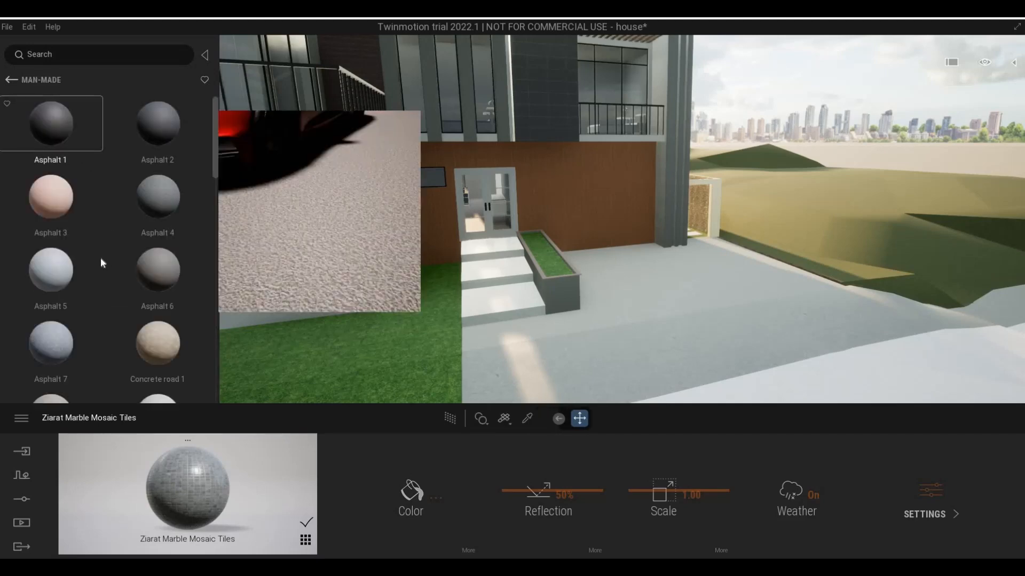
scroll(71, 314, "down", 1)
scroll(73, 323, "down", 4)
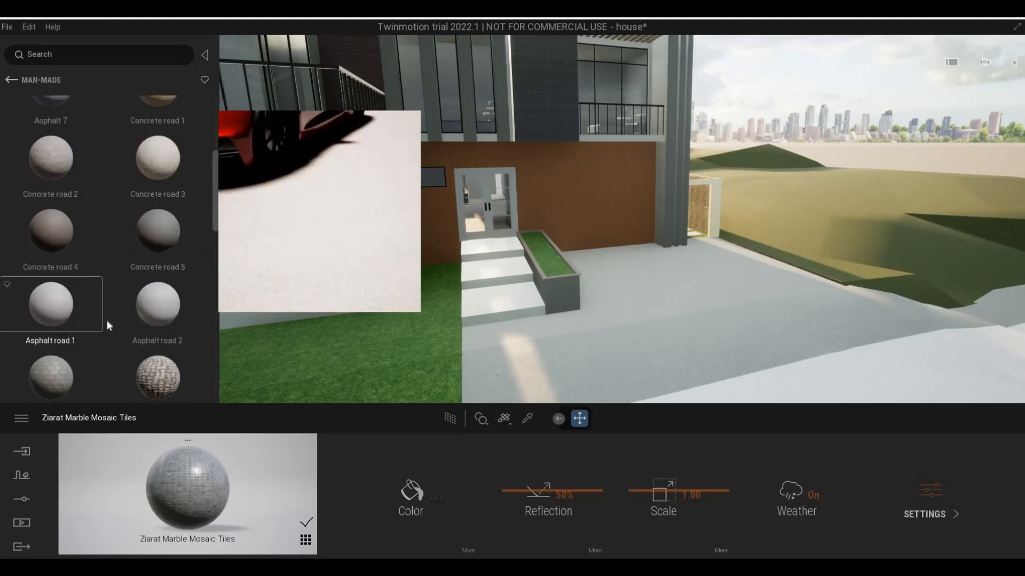
scroll(143, 242, "up", 1)
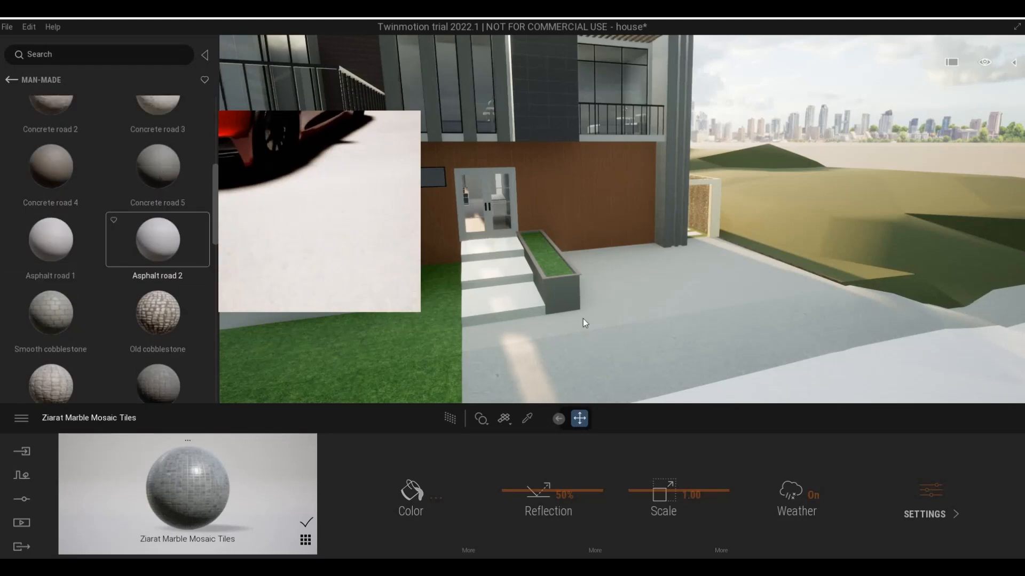
left_click_drag(619, 340, 626, 309)
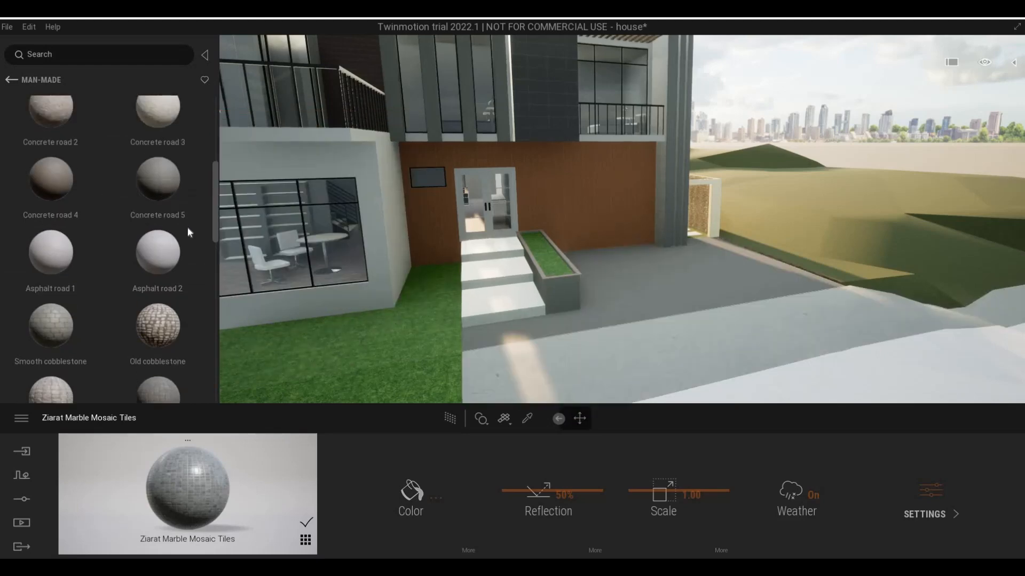
left_click_drag(162, 200, 607, 365)
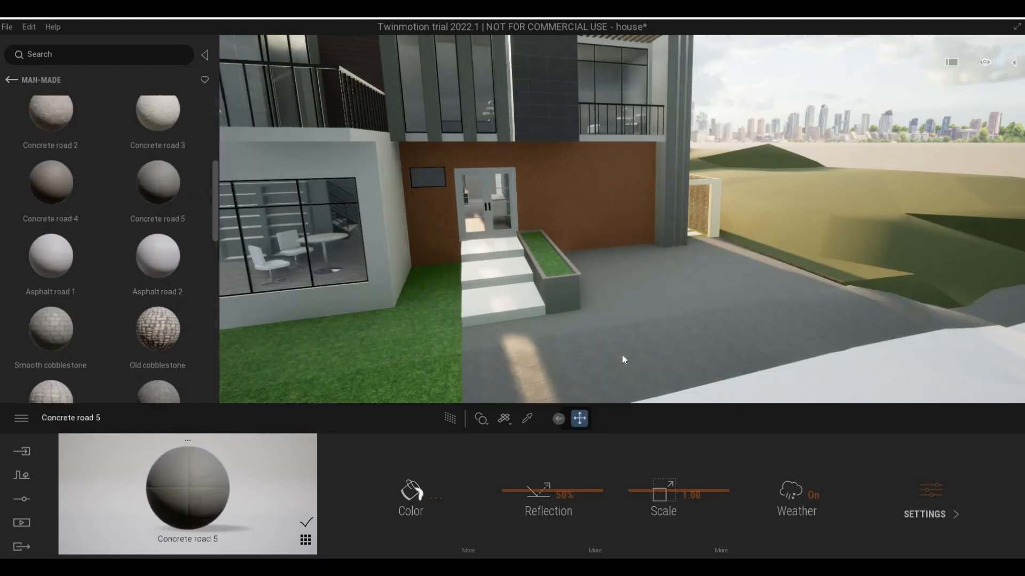
- Set the texture scale of Concrete road 5 on the front paving section to 2.47
scroll(622, 355, "up", 2)
key("w")
key("e")
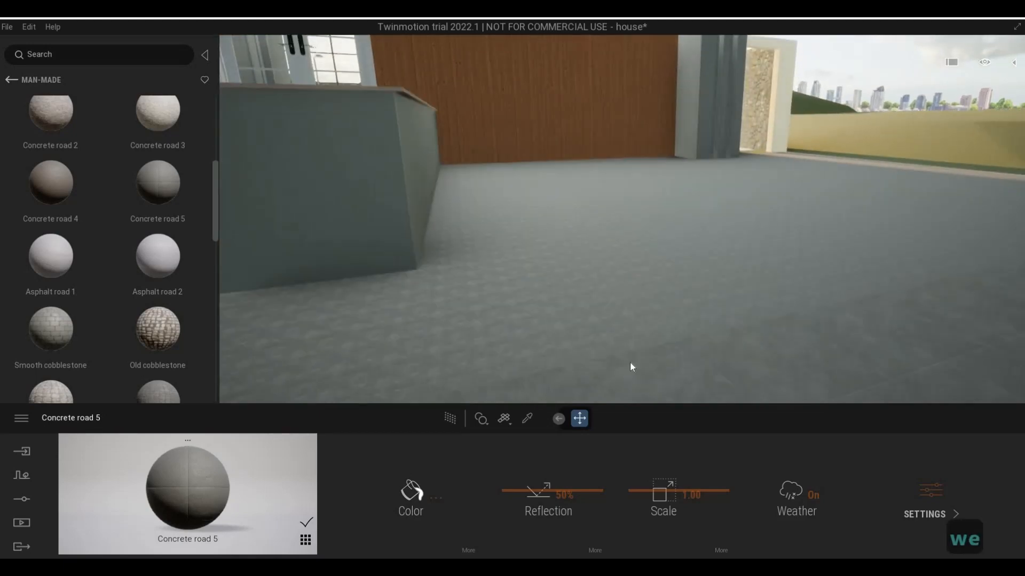
key("s")
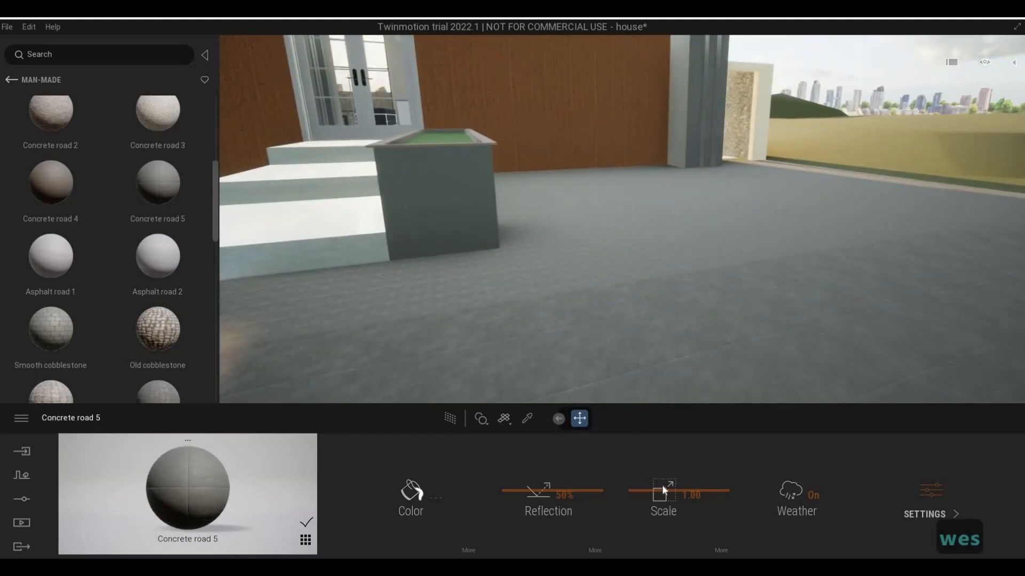
left_click_drag(664, 484, 666, 484)
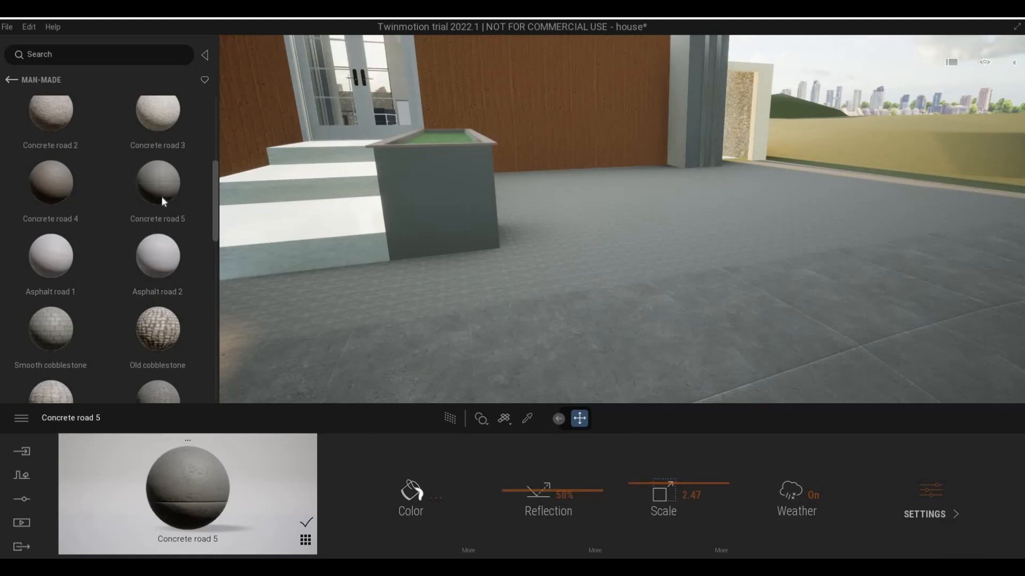
- Set the texture scale of Concrete road 5 on the rear paving section next to the planter to 10.00
left_click_drag(616, 353, 617, 354)
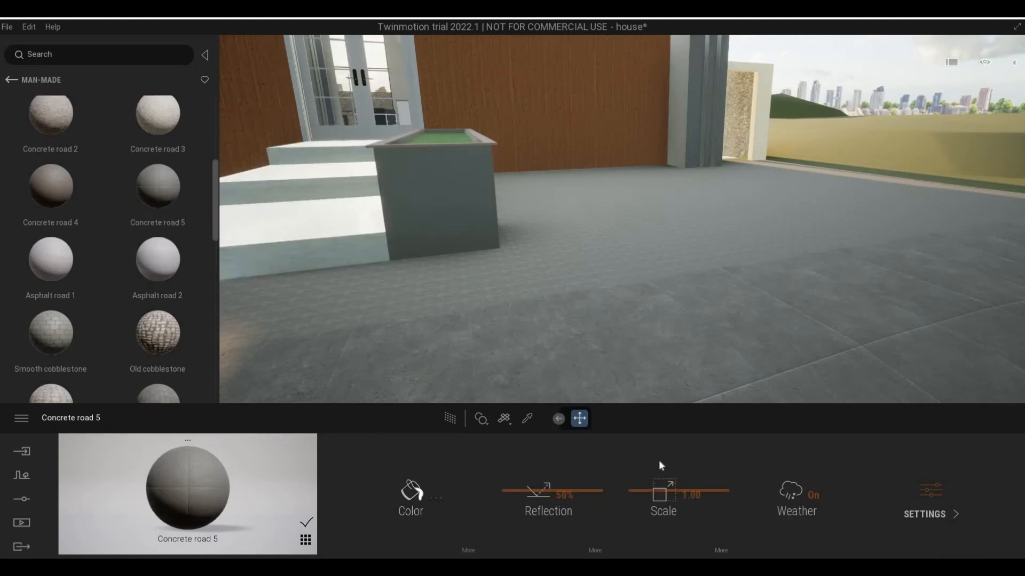
key("w")
key("q")
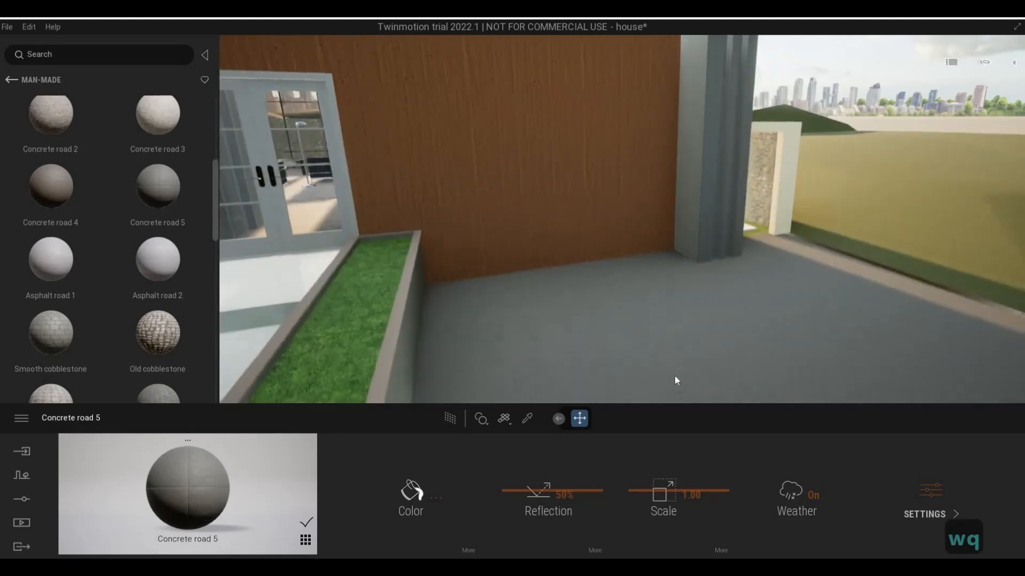
key("s")
key("s")
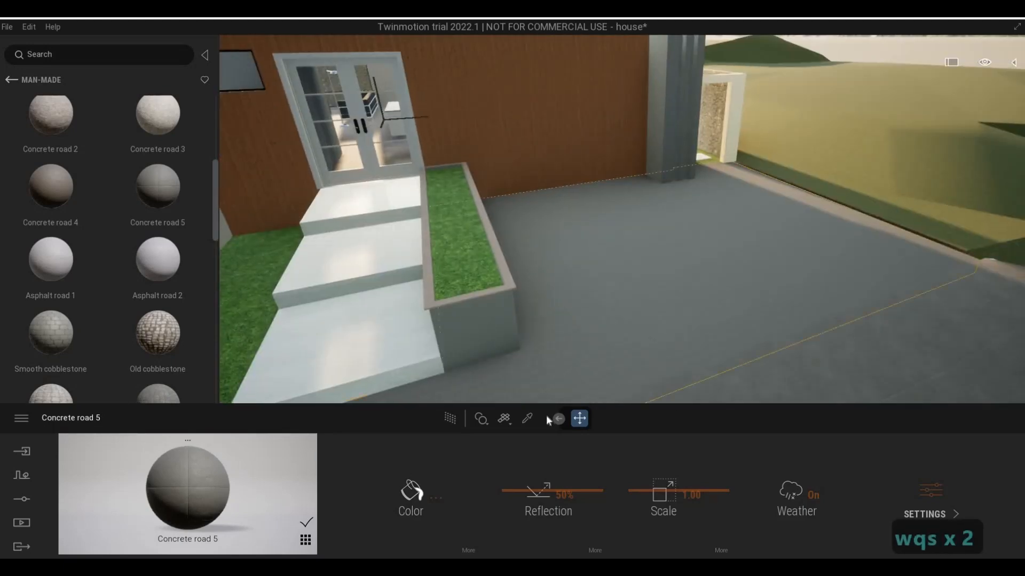
left_click_drag(644, 480, 649, 459)
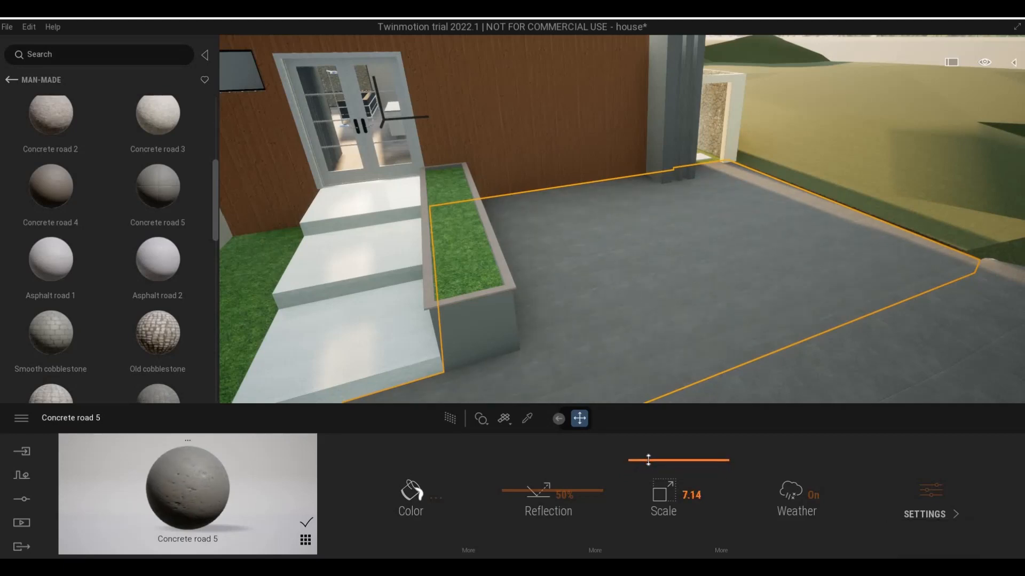
key("e")
key("q")
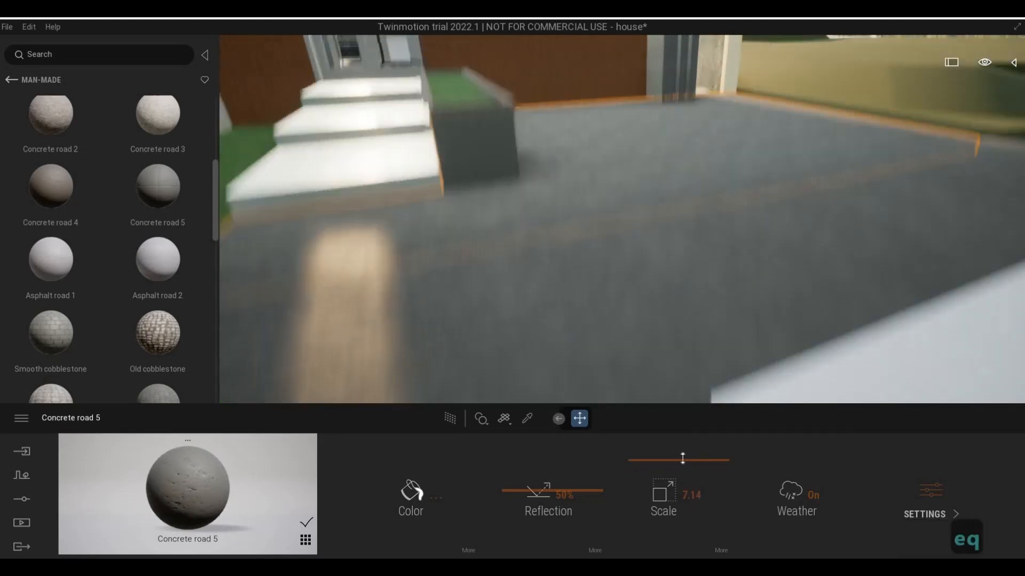
left_click_drag(682, 452, 681, 441)
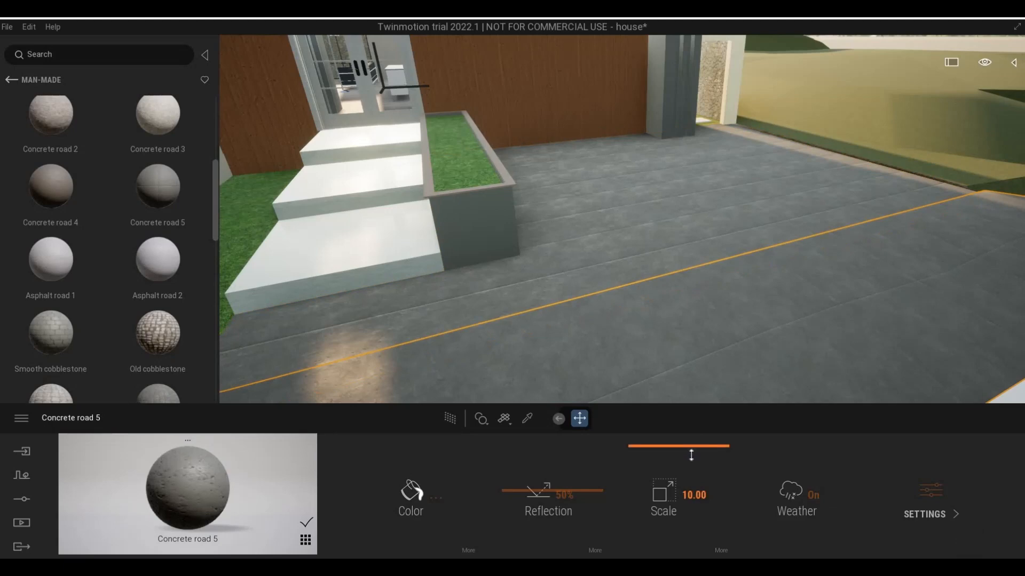
left_click_drag(691, 455, 691, 463)
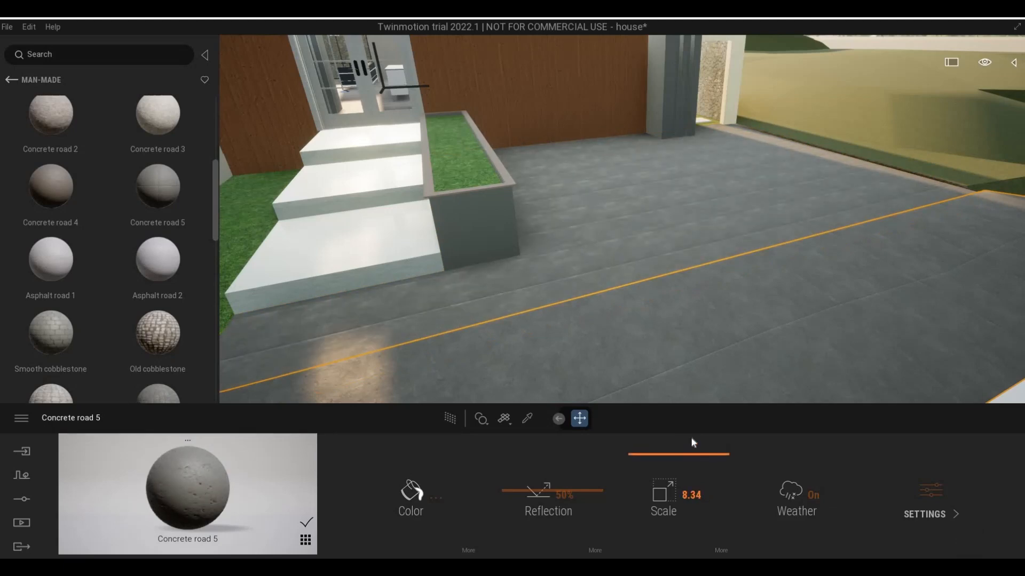
key("ctrl+z")
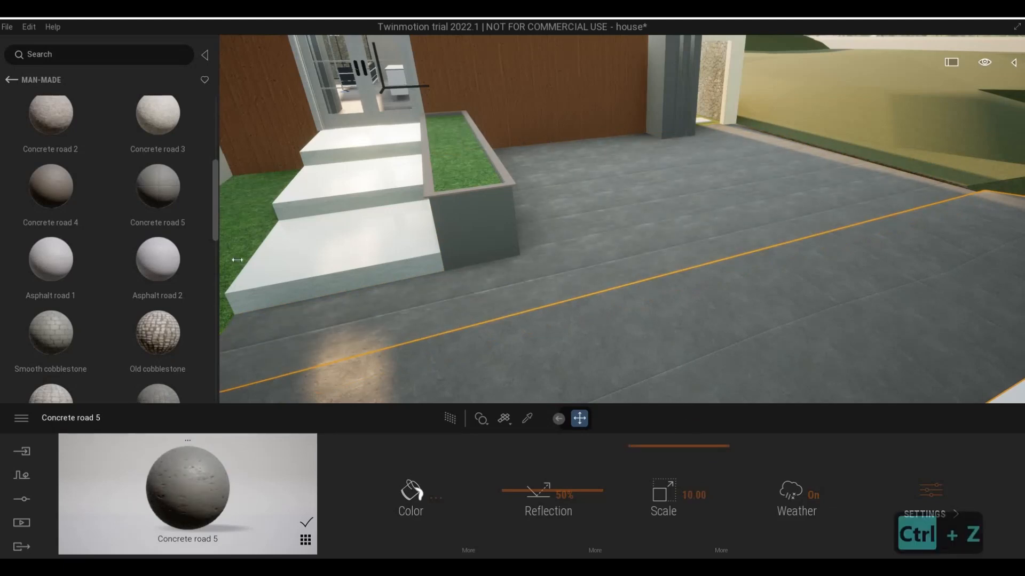
- Pick the front paving section's Concrete road 5 material and set its texture scale to 2.80
left_click(527, 418)
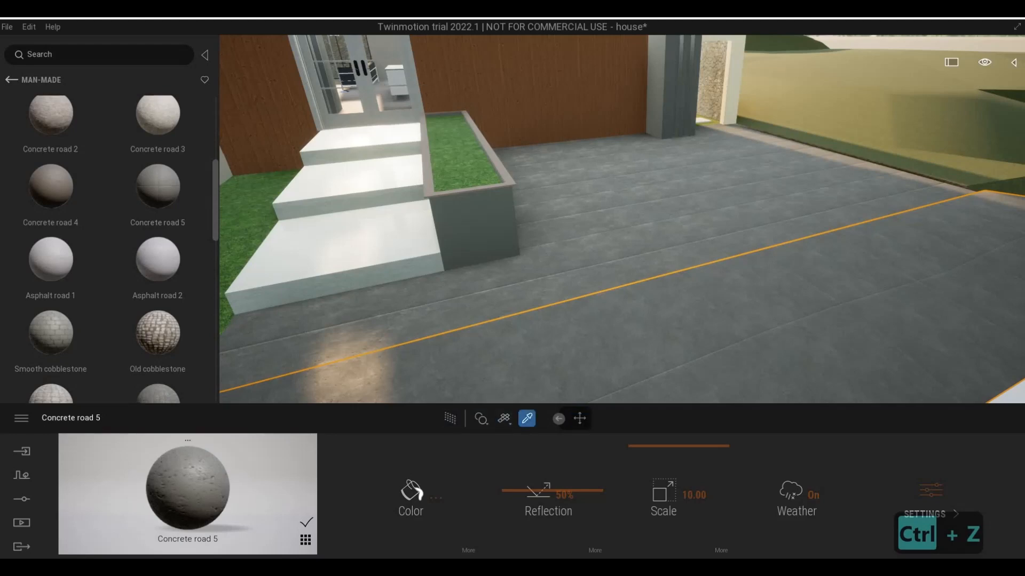
mouse_move(657, 481)
left_mouse_down()
mouse_move(652, 493)
mouse_move(650, 482)
left_mouse_up()
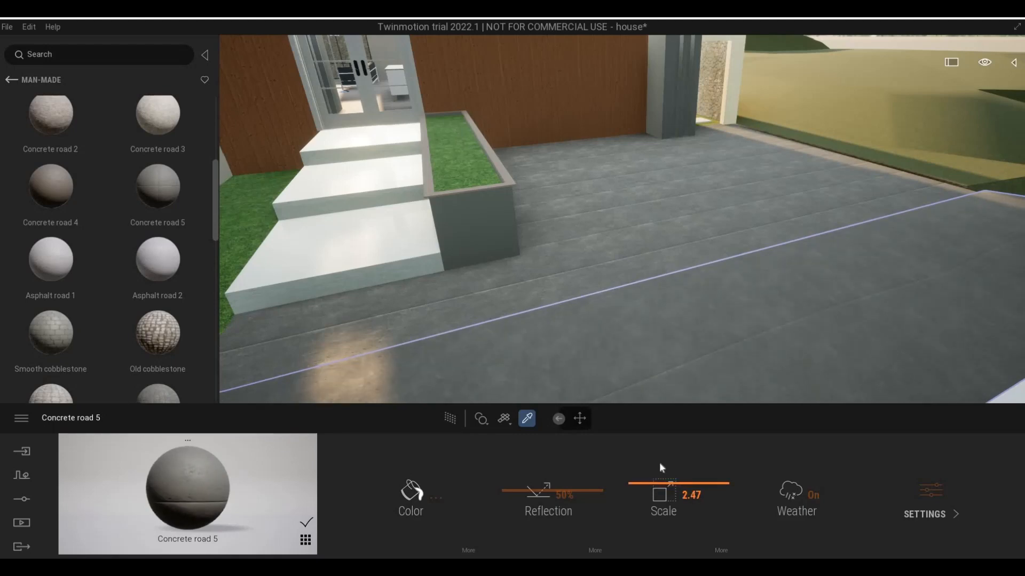
key("d")
key("d")
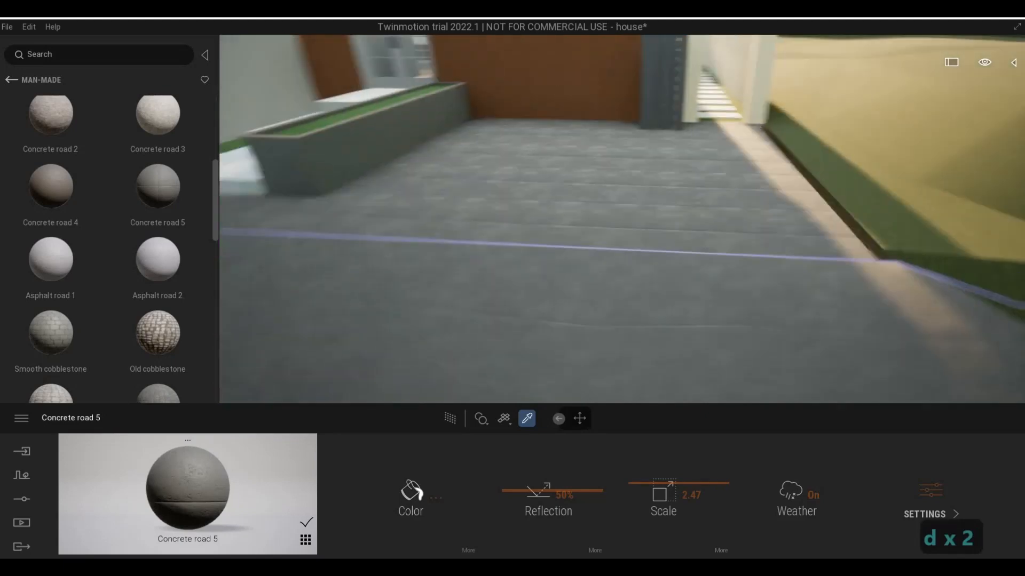
key("w")
key("w")
key("d")
key("a")
key("a")
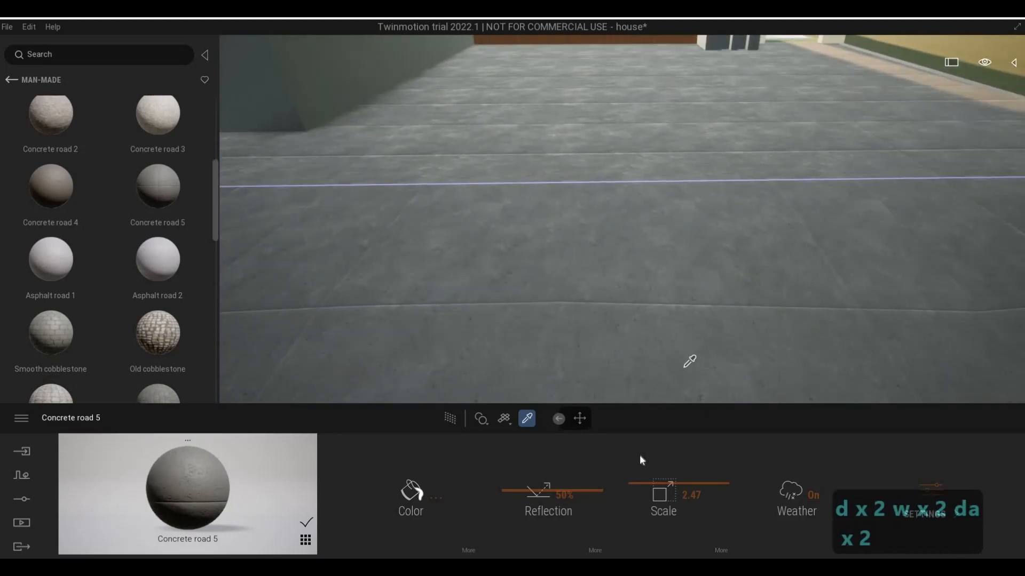
left_click_drag(649, 475, 680, 532)
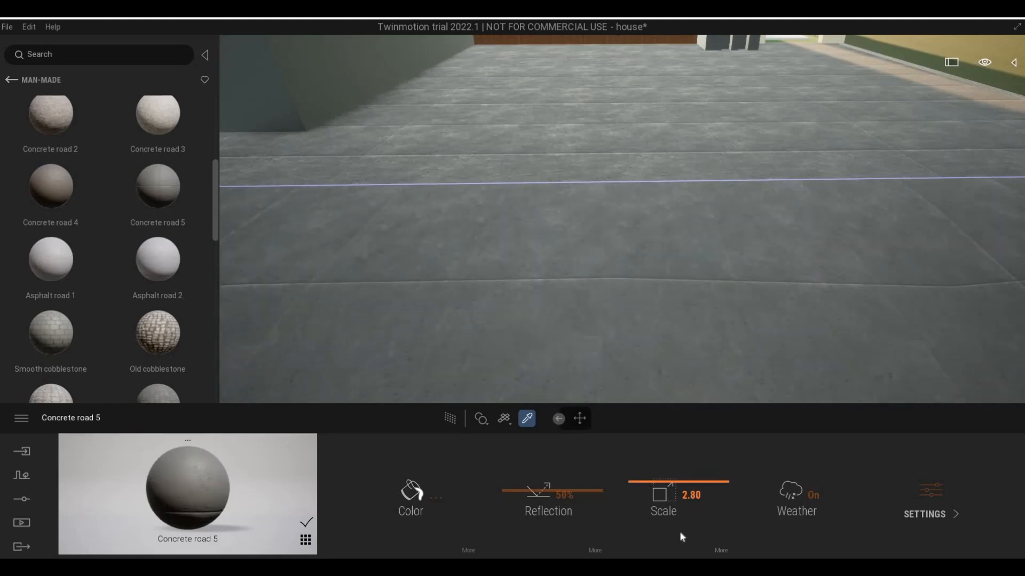
- Offset the front paving's Concrete road 5 texture by -0.45 along X and -0.99 along Y
left_click(663, 537)
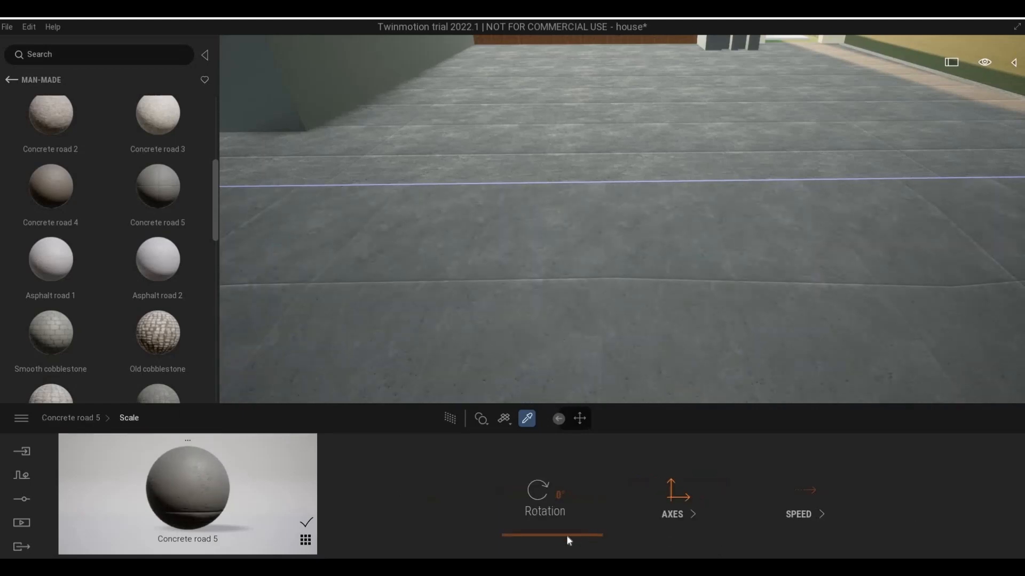
left_click(693, 514)
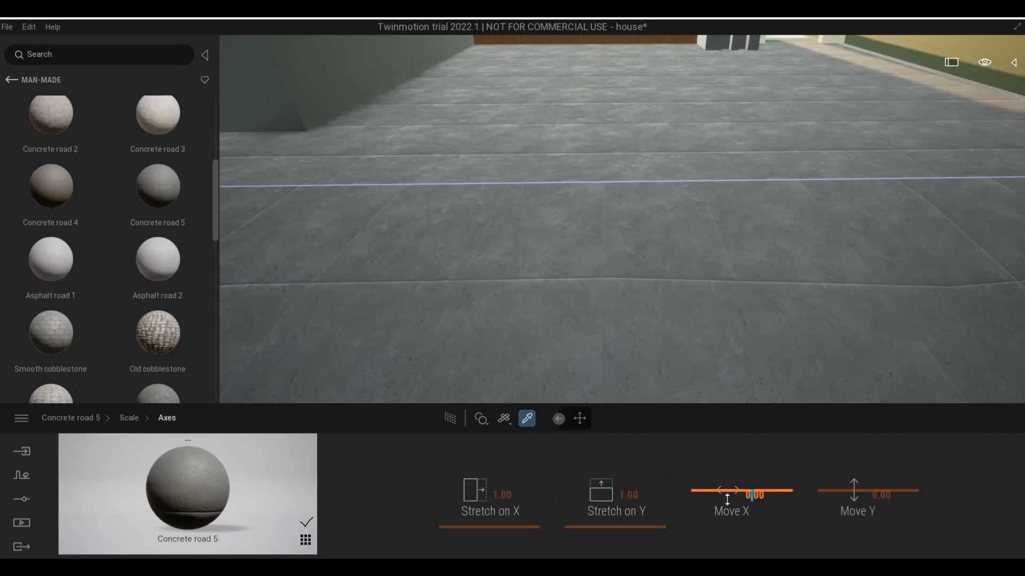
left_click_drag(727, 499, 827, 499)
key("Escape")
key("Escape")
- Examine the paving texture joints and alignment across the driveway, lawn edge and street from several viewpoints
scroll(581, 290, "down", 5)
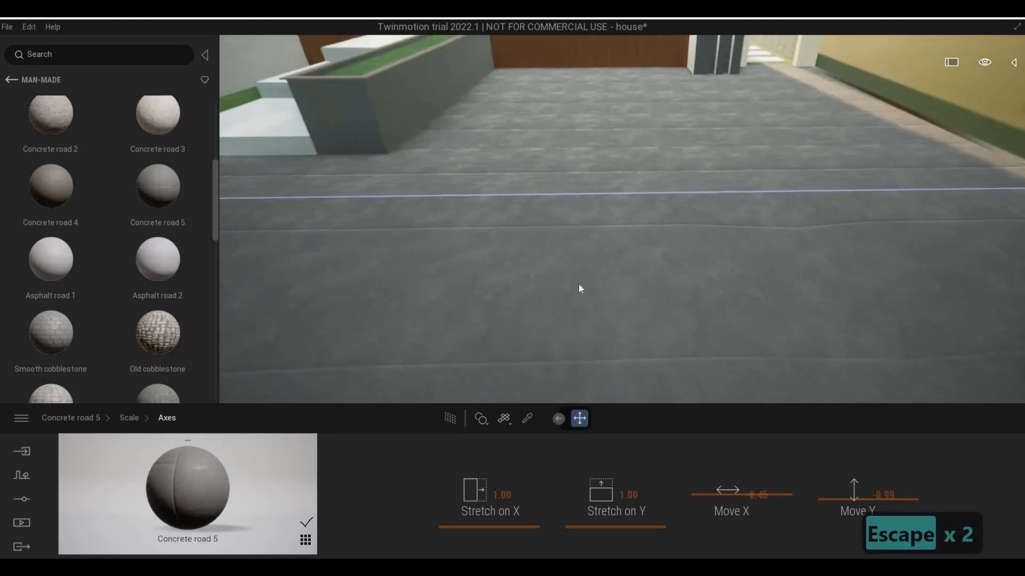
key("Escape")
middle_click_drag(565, 289, 529, 306, "shift")
key("a")
key("Escape")
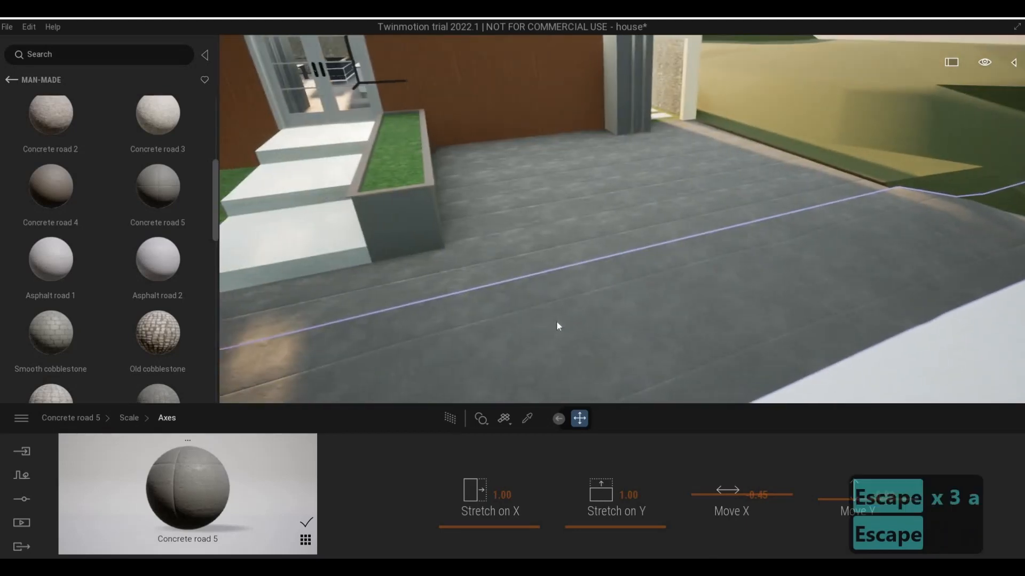
key("a")
key("e")
key("Escape")
key("d")
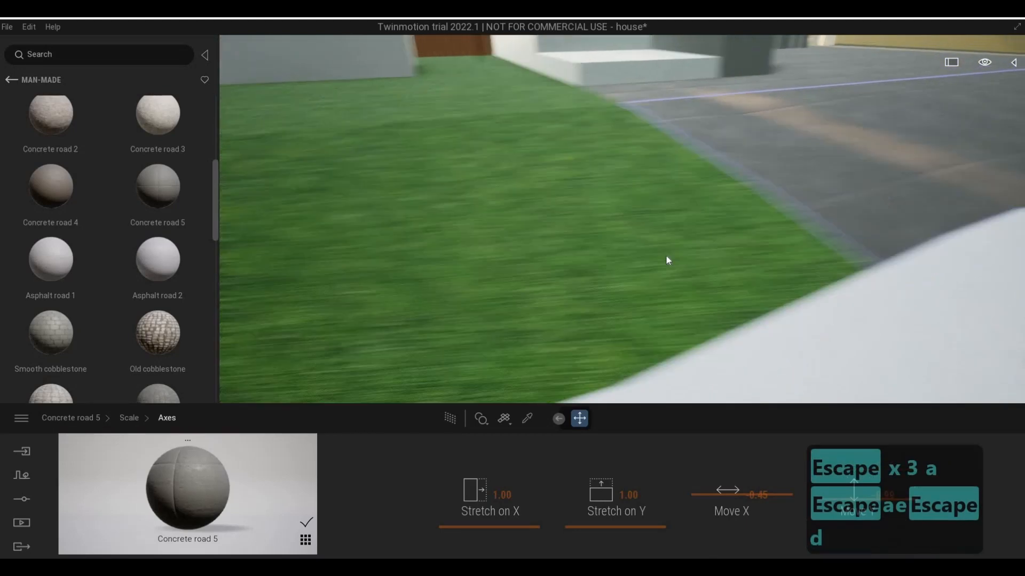
key("d")
key("Escape")
key("Escape")
key("Escape")
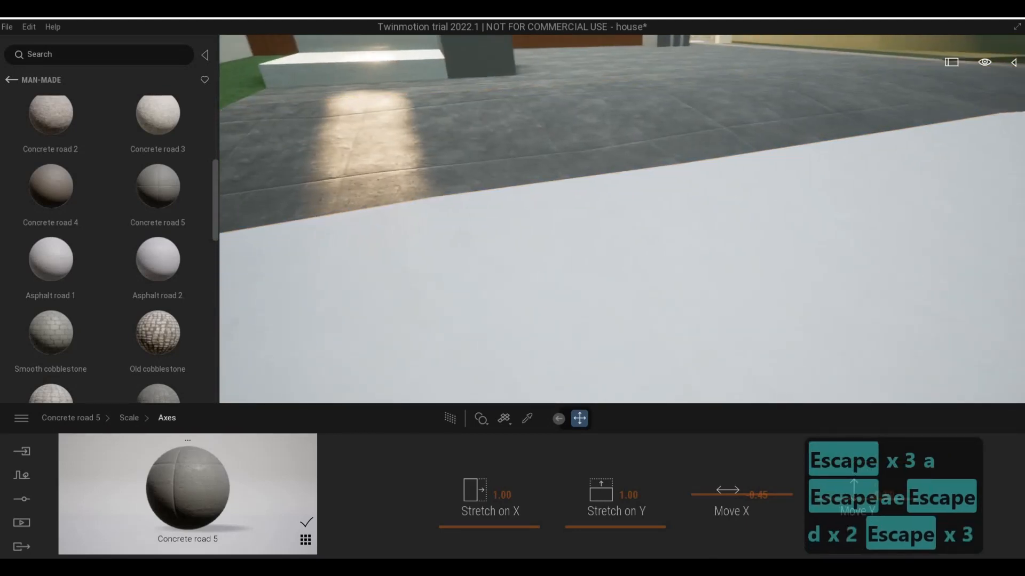
key("d")
key("w")
key("q")
key("d")
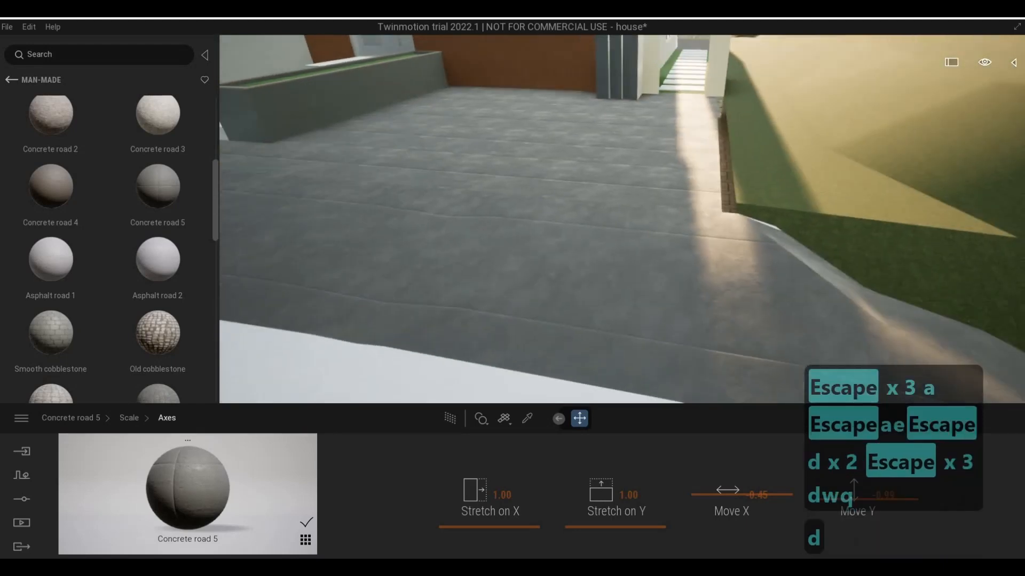
key("a")
key("s")
key("d")
key("s")
key("a")
key("e")
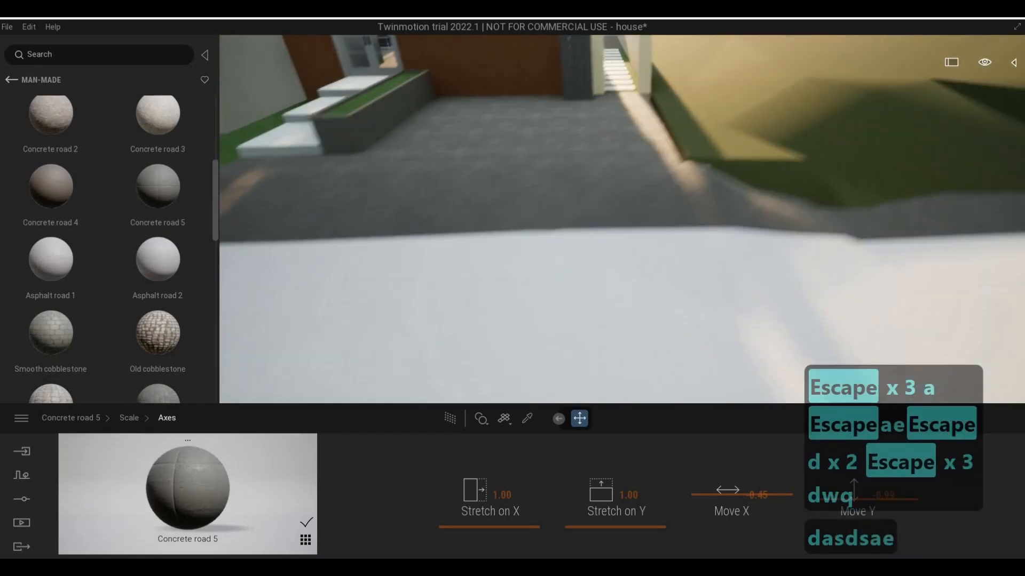
- Try Concrete road 4 at scale 1.82 and Asphalt road 2 on the sidewalk strip in front of the lawn
key("s")
key("a")
key("s")
key("e")
key("a")
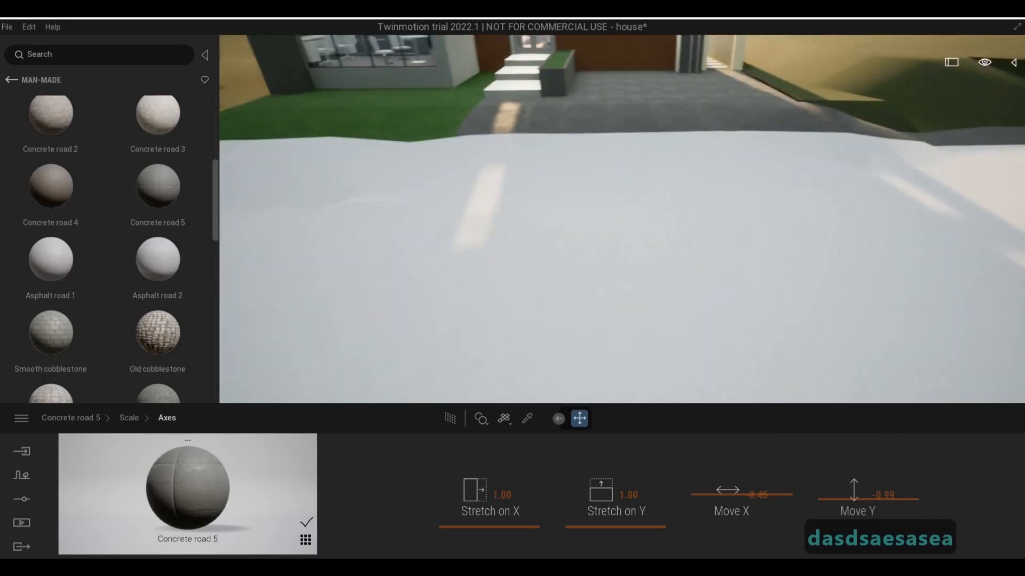
key("a")
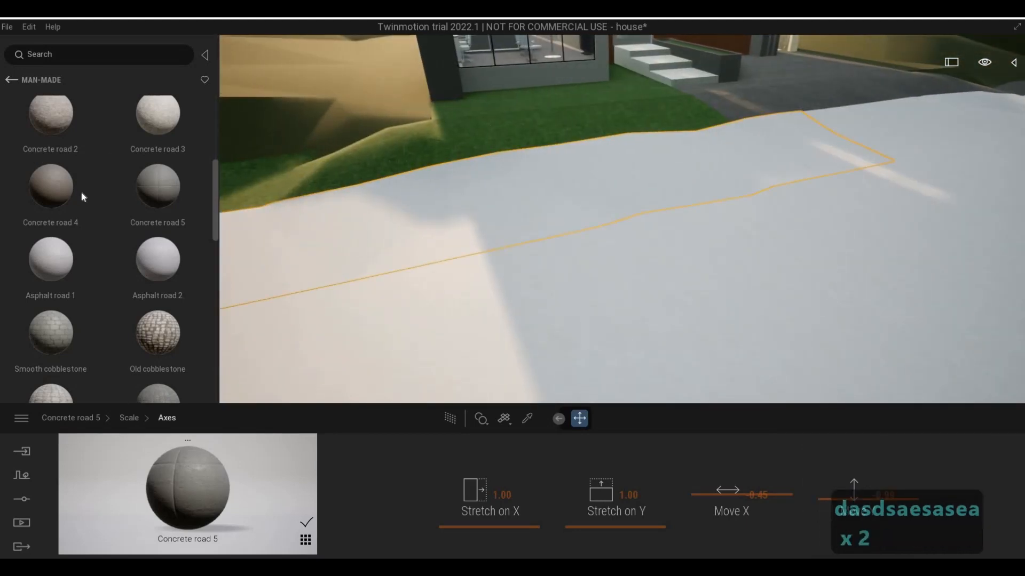
left_click_drag(81, 191, 464, 238)
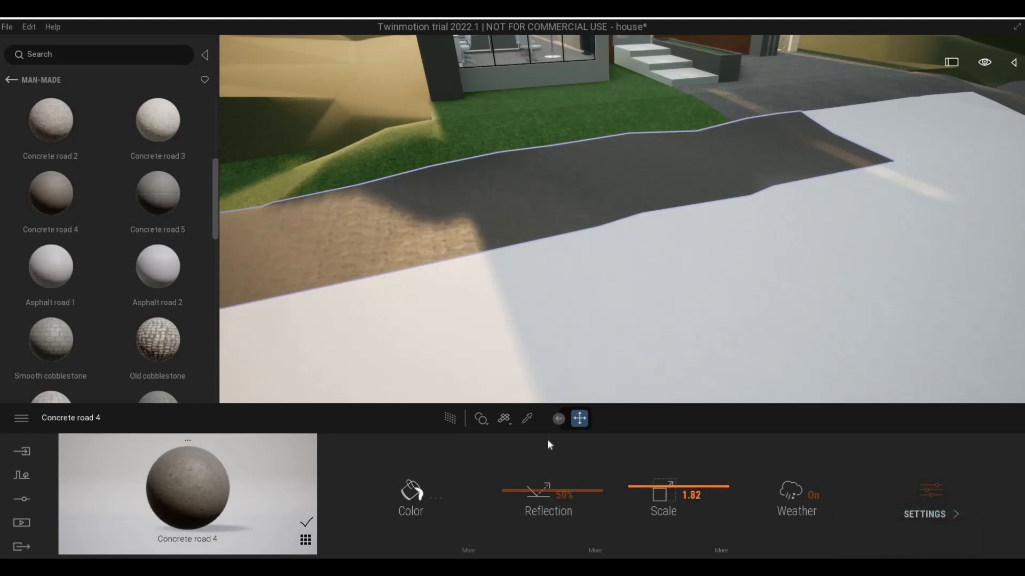
left_click_drag(182, 273, 449, 226)
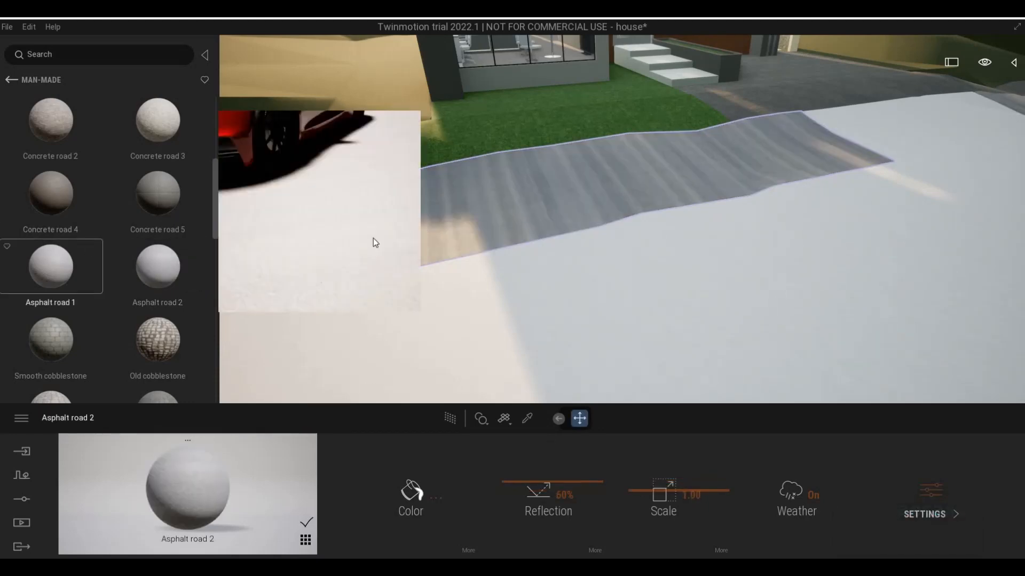
- Apply Asphalt road 1 to the sidewalk strip in front of the lawn and set its texture scale to 0.88
left_click(508, 318)
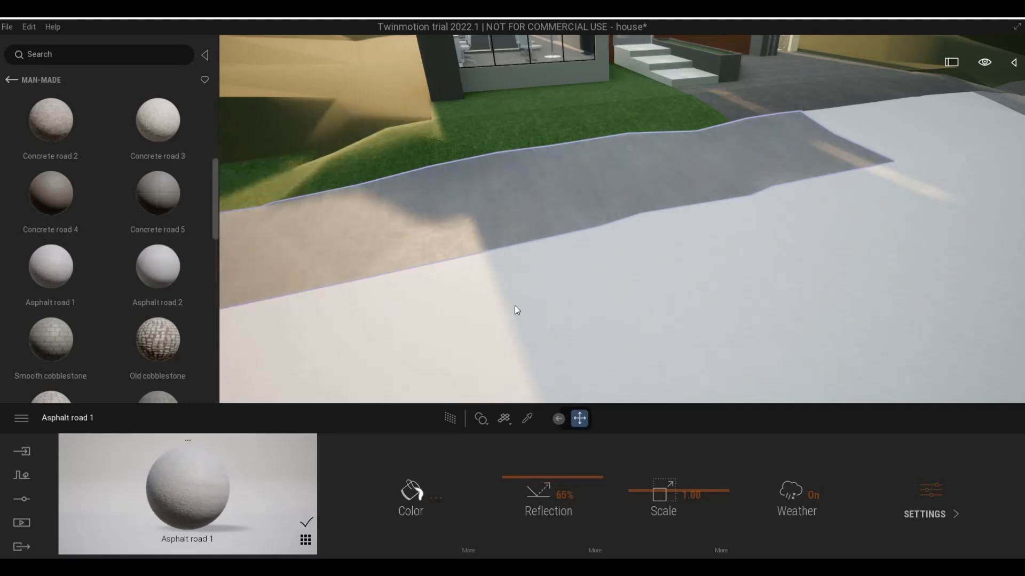
key("d")
left_click_drag(638, 491, 639, 497)
- Examine the sidewalk strips, driveway and untextured street in front of the house from closer and farther viewpoints
key("w")
key("d")
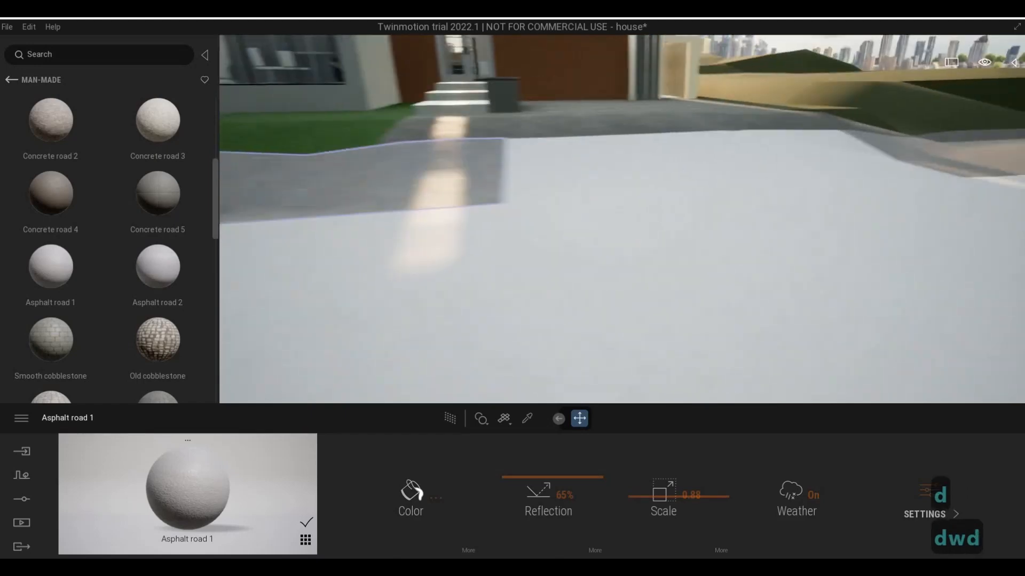
key("d")
key("w")
key("w")
key("d")
key("q")
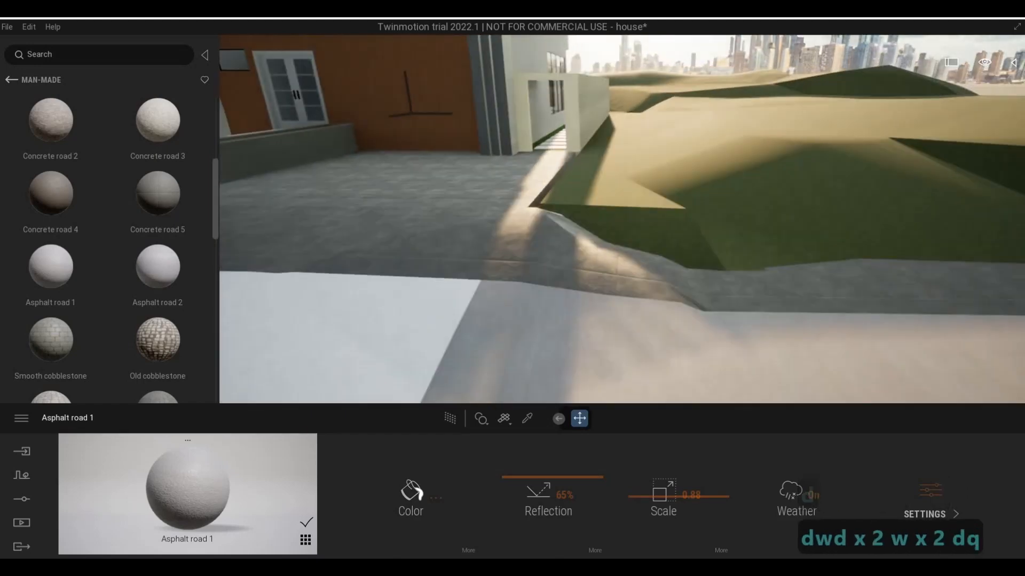
key("a")
key("s")
key("a")
key("e")
key("s")
key("e")
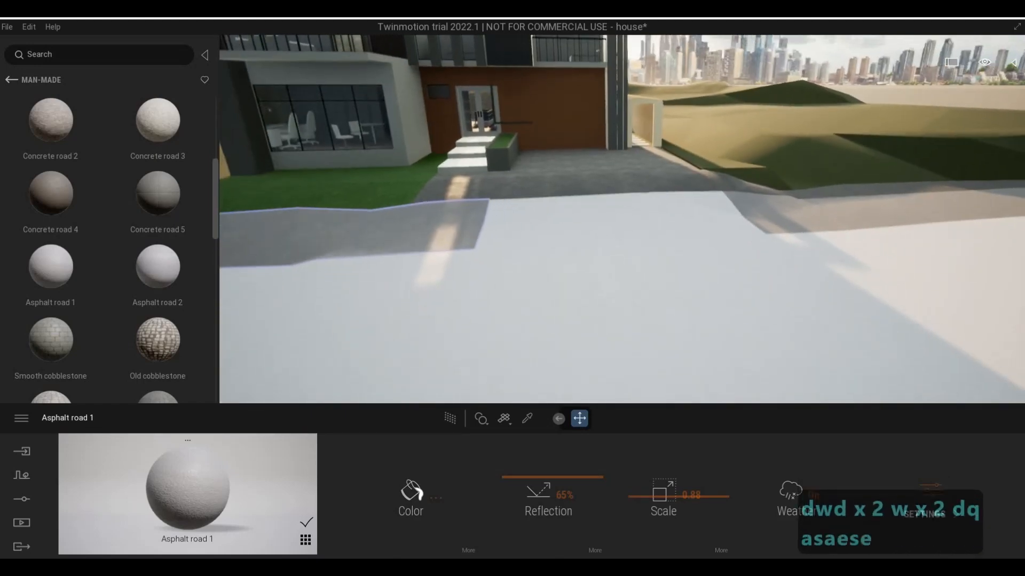
key("s")
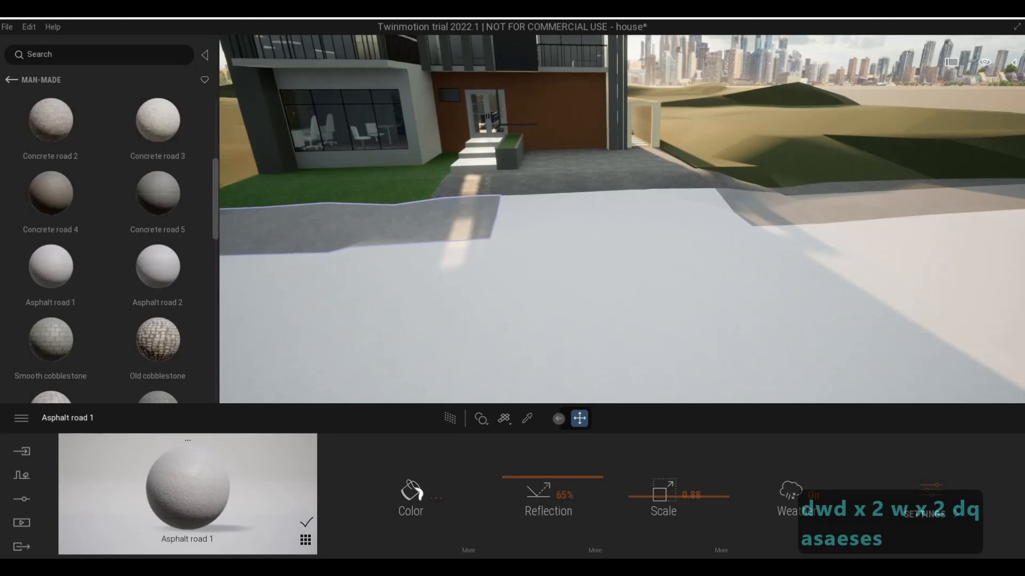
key("a")
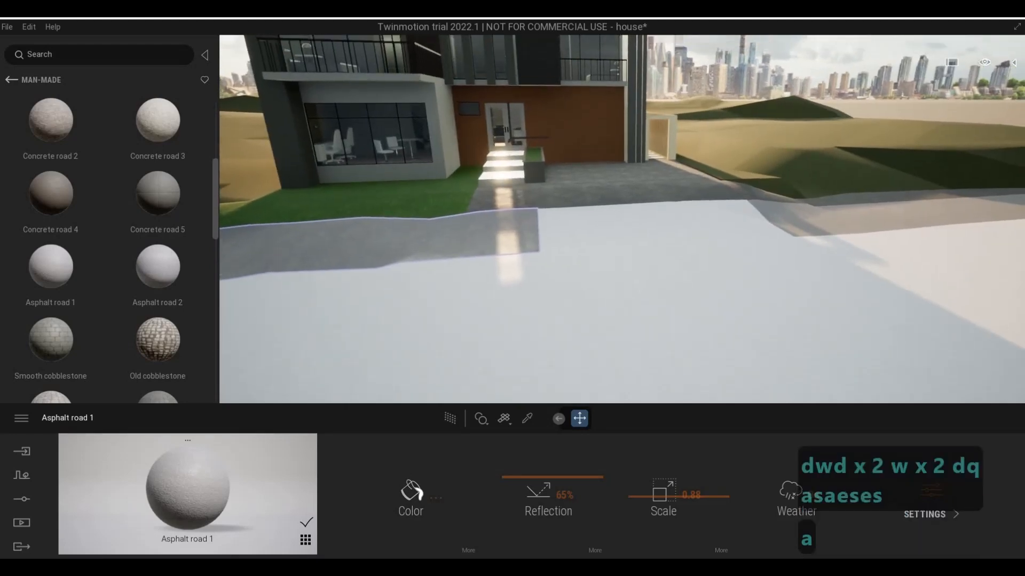
key("d")
key("a")
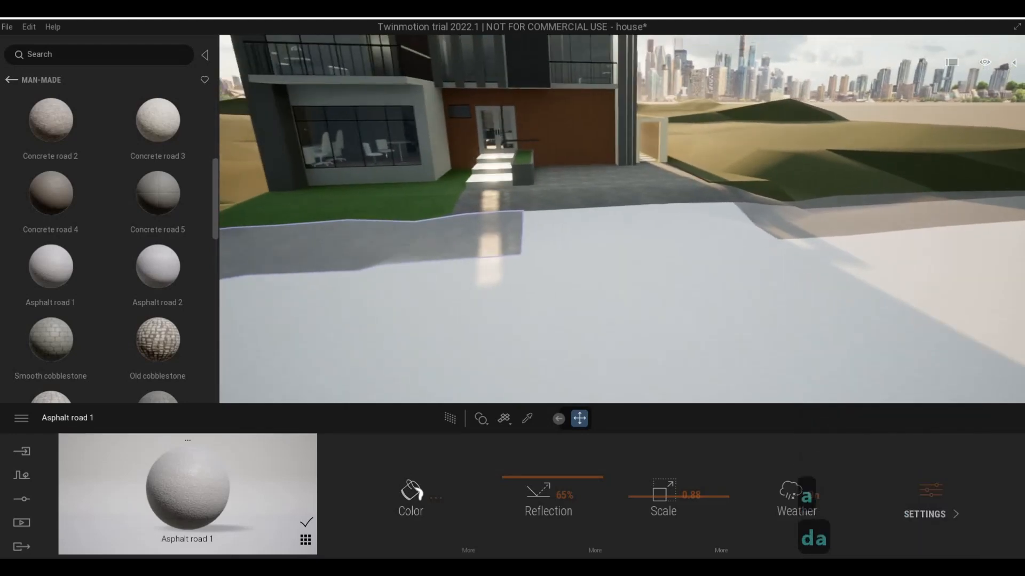
key("e")
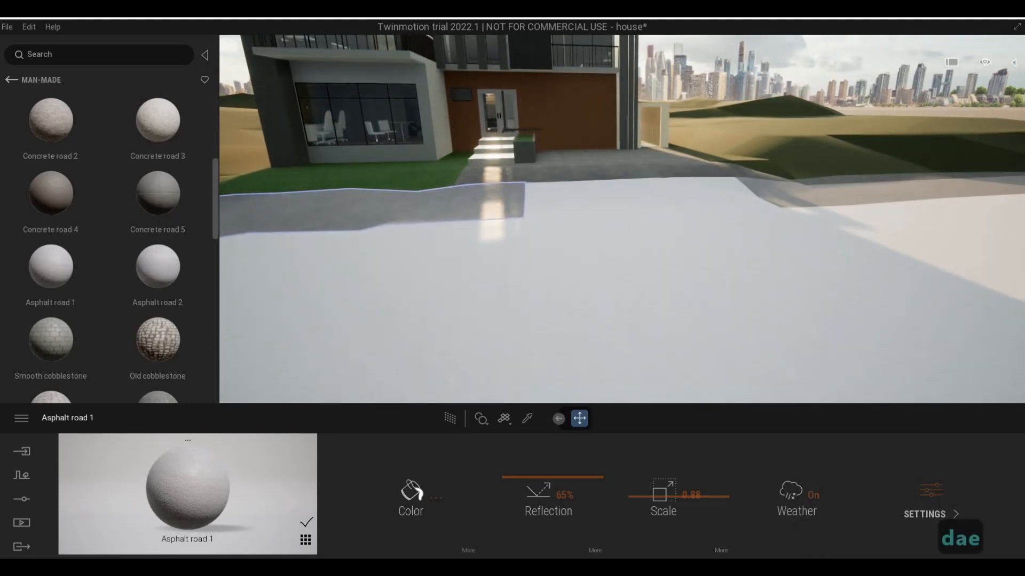
- Apply Concrete road 2 to the street in front of the house and set its texture scale to 2.37
key("Escape")
key("Escape")
key("Escape")
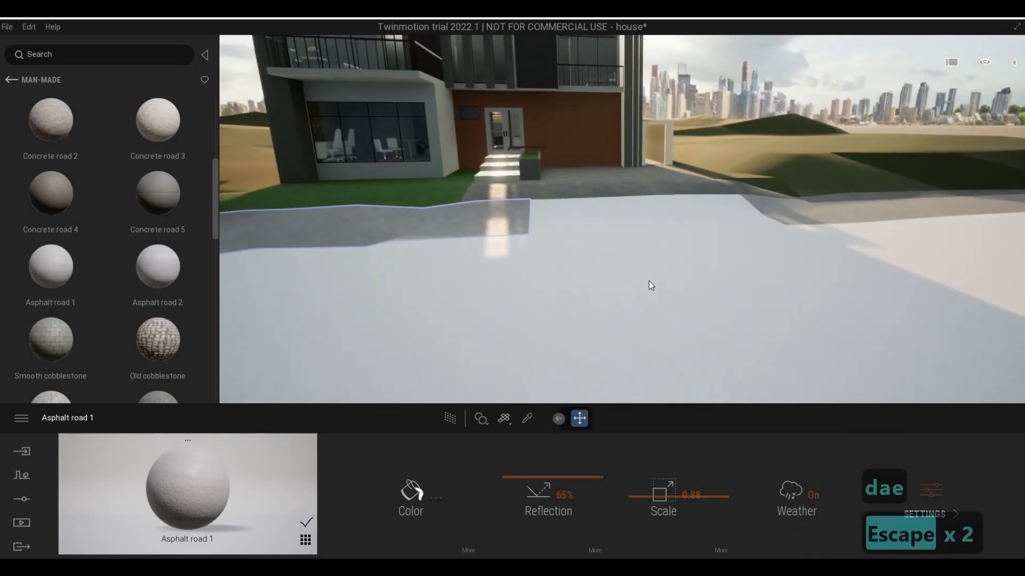
key("s")
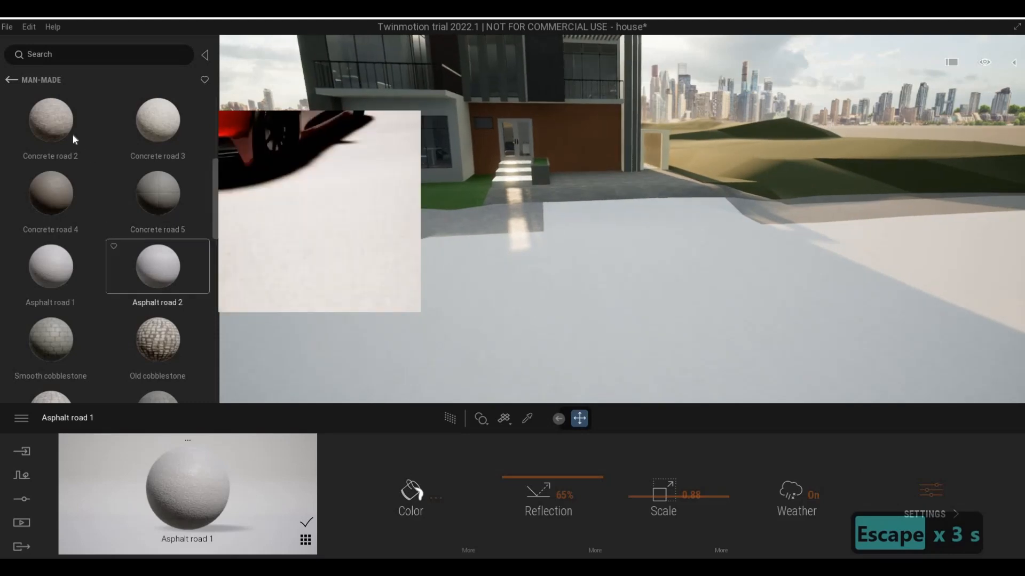
left_click_drag(606, 316, 606, 318)
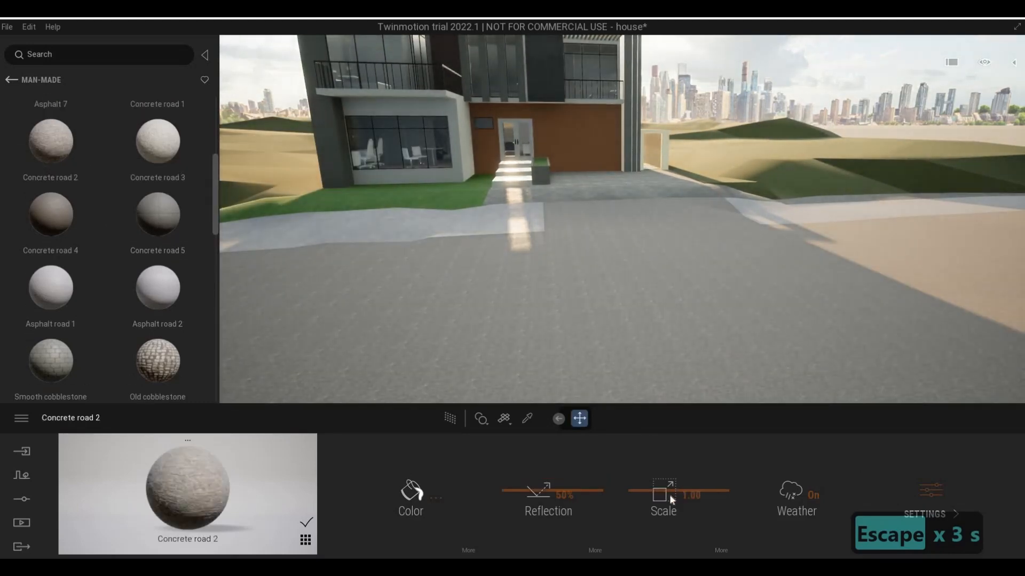
left_click_drag(671, 486, 670, 482)
key("d")
key("Escape")
key("Escape")
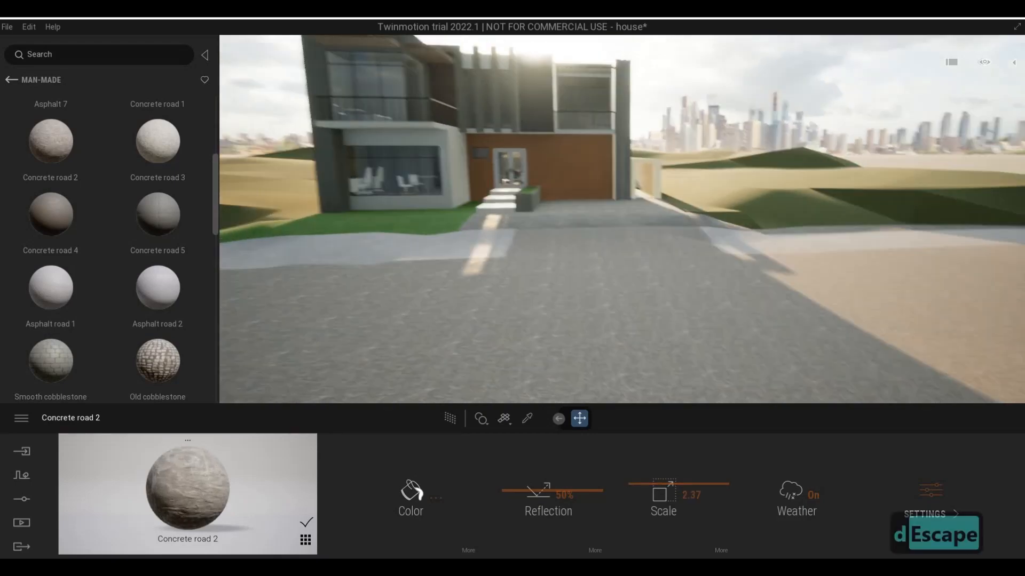
- Examine the house front, entrance and driveway together with the textured street and sidewalks
key("a")
key("w")
key("w")
key("a")
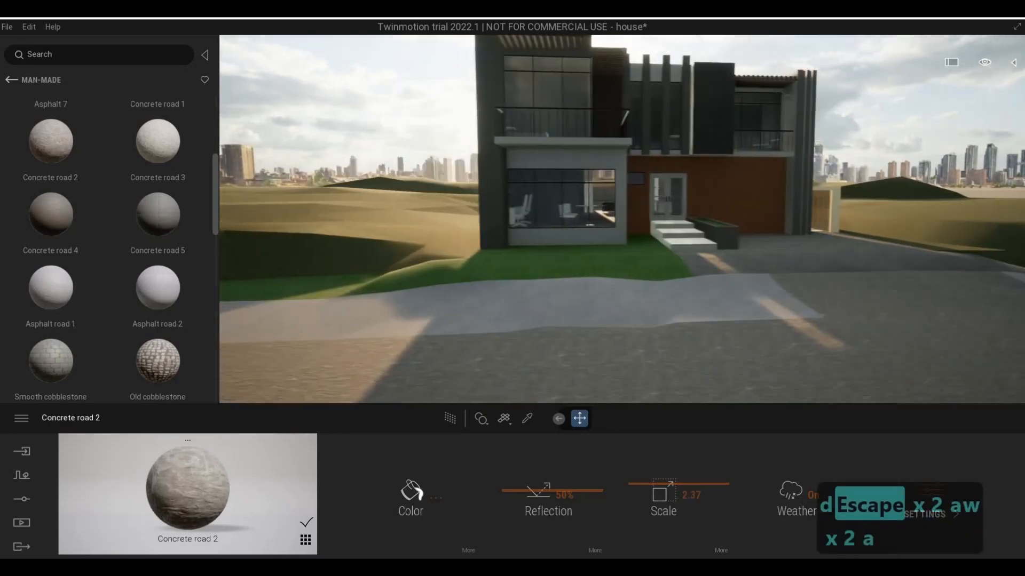
key("d")
key("d")
key("w")
key("q")
key("d")
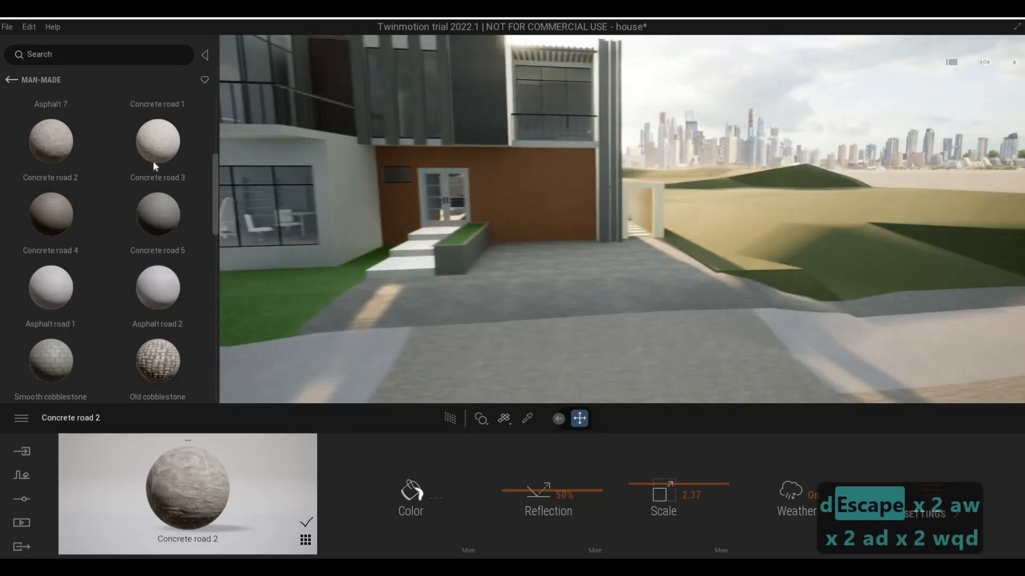
key("w")
key("d")
key("q")
left_click(10, 80)
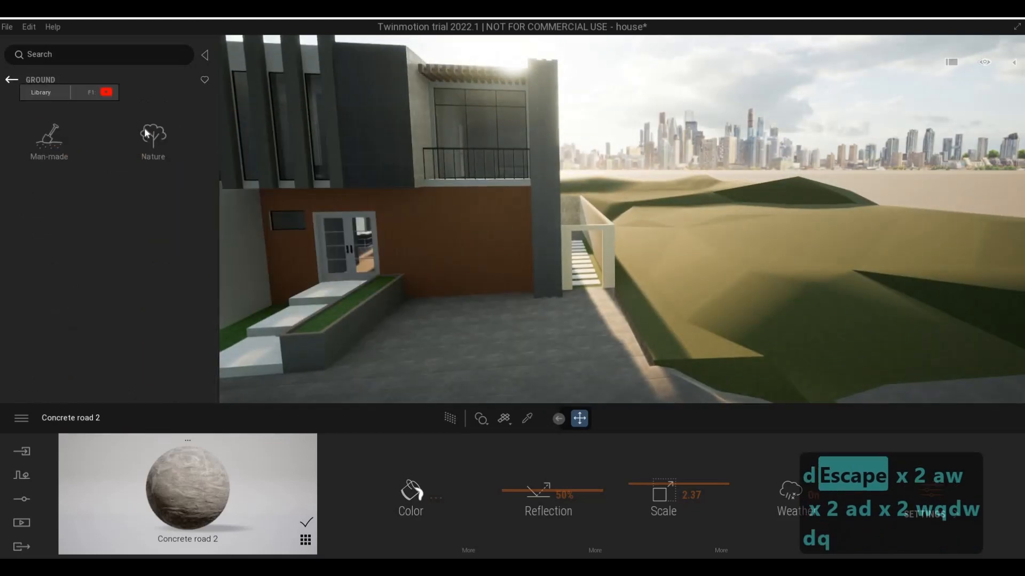
left_click(151, 136)
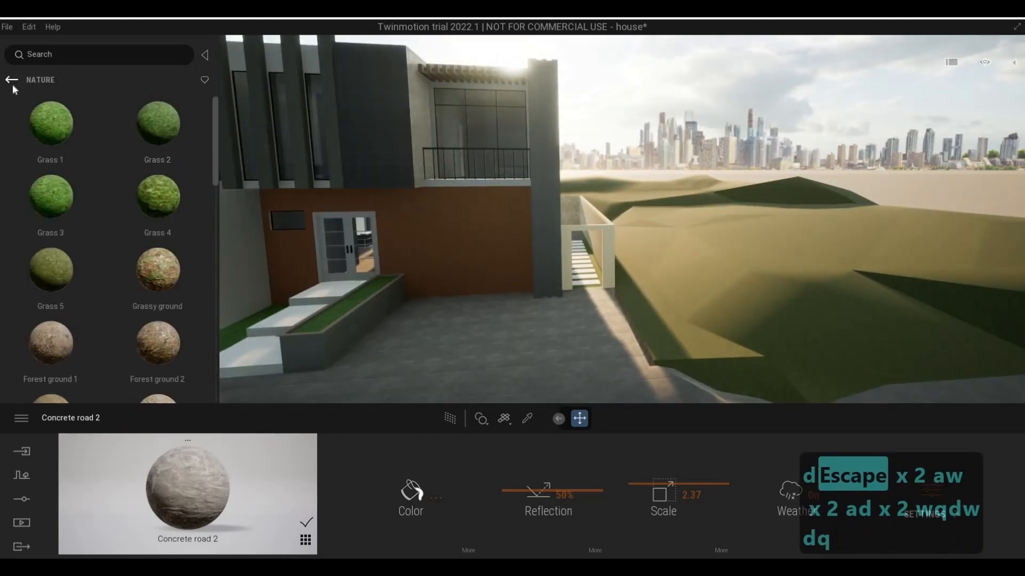
left_click(10, 79)
left_click(21, 476)
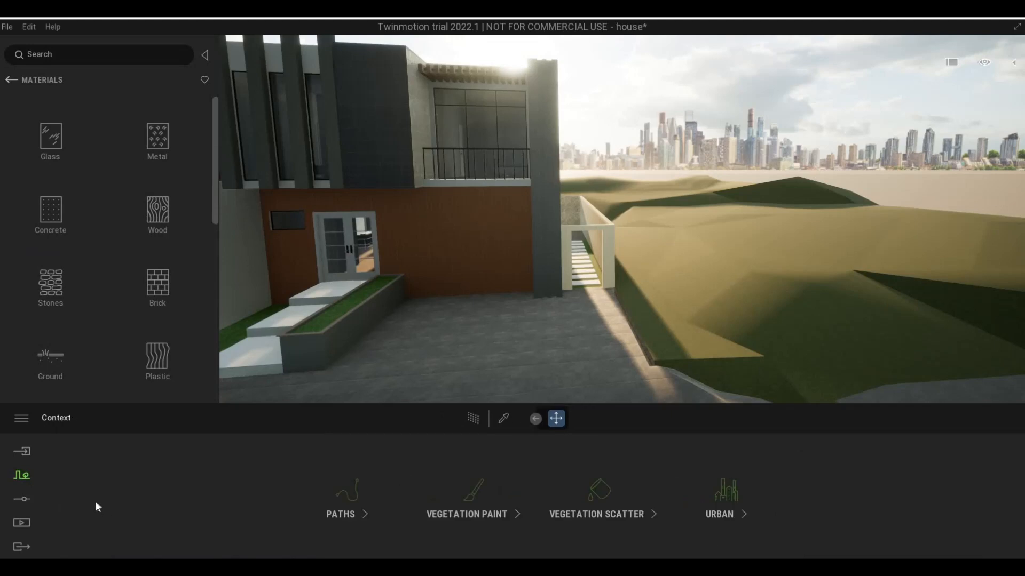
- Set the scene location's background picture to Mountains
key("s")
key("a")
key("s")
key("a")
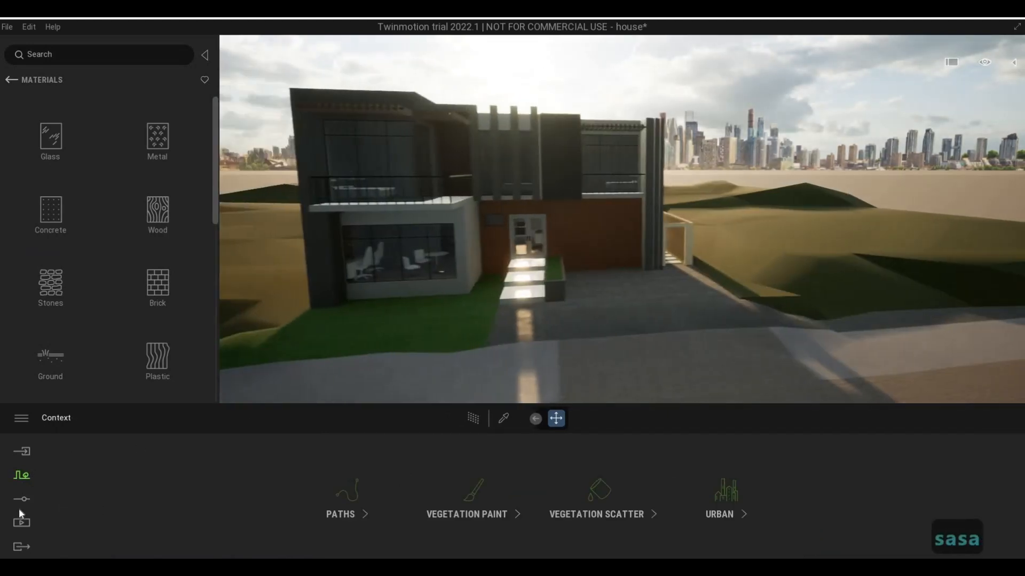
left_click(21, 502)
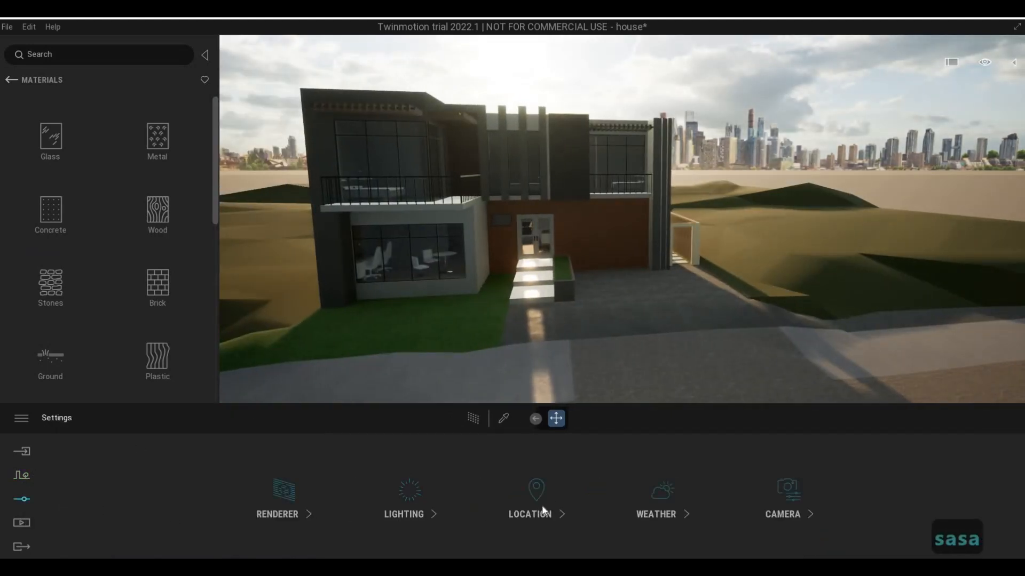
left_click(542, 511)
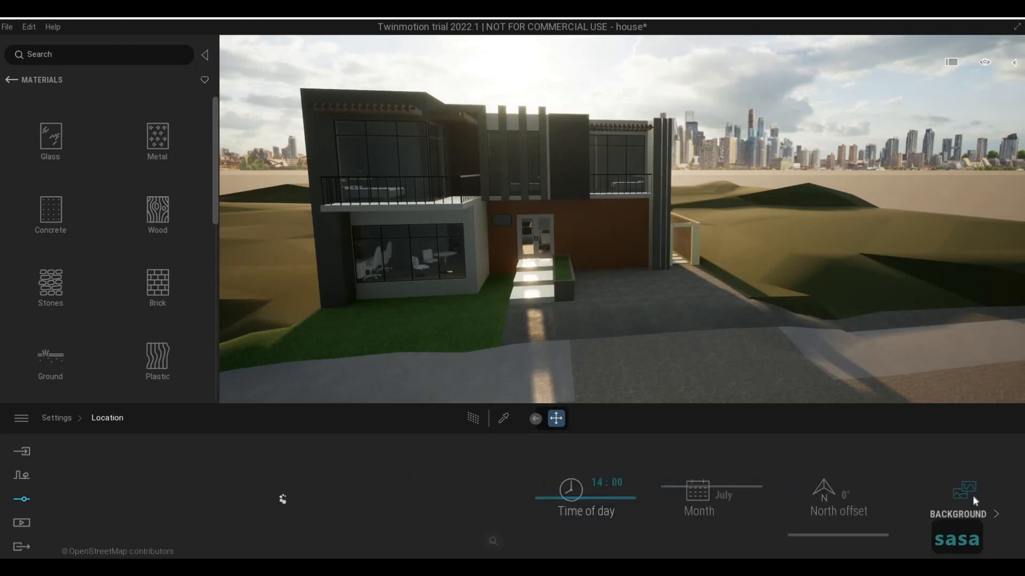
left_click(963, 499)
left_click(459, 496)
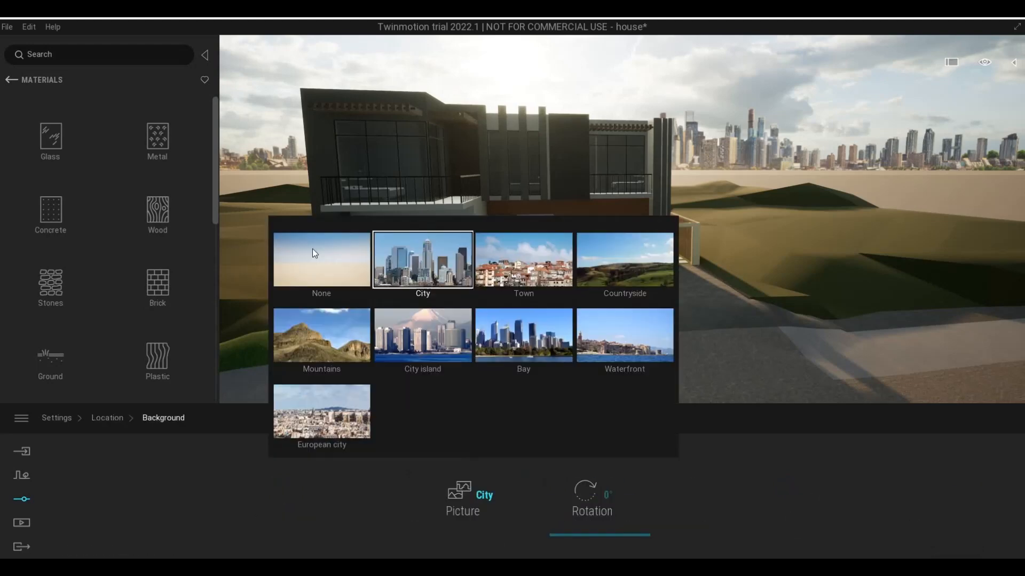
left_click(466, 500)
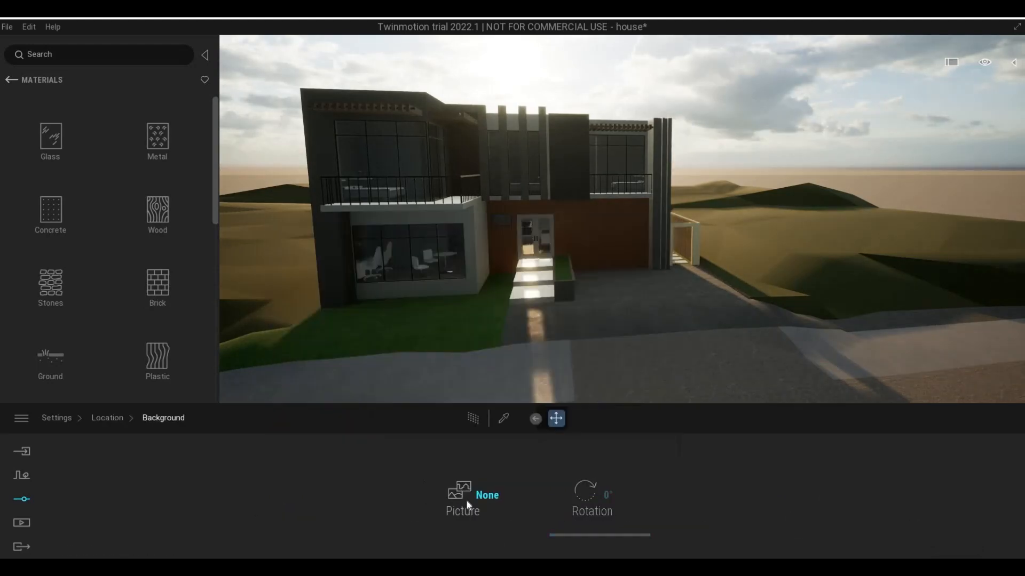
left_click(322, 352)
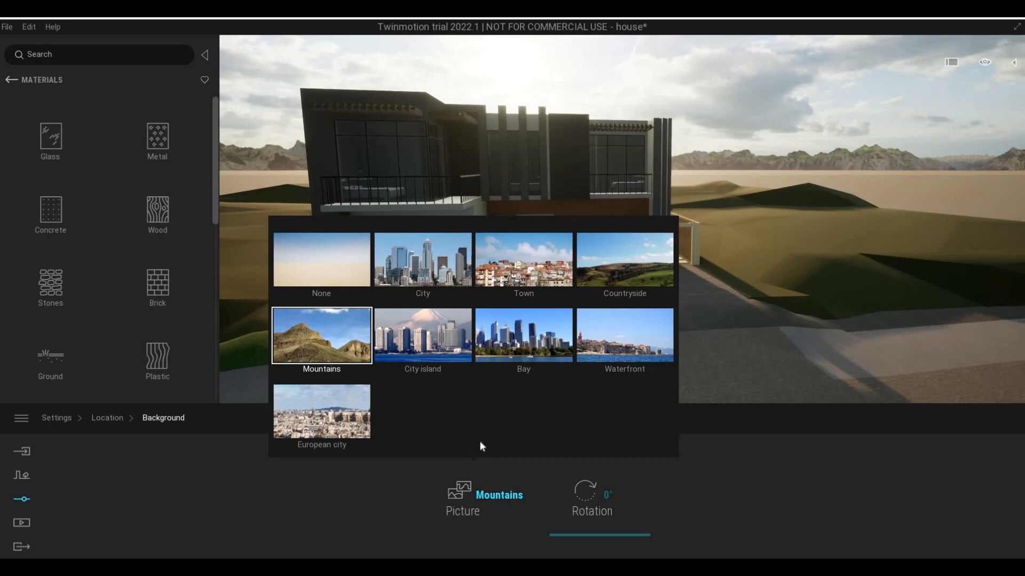
key("Escape")
key("Escape")
key("e")
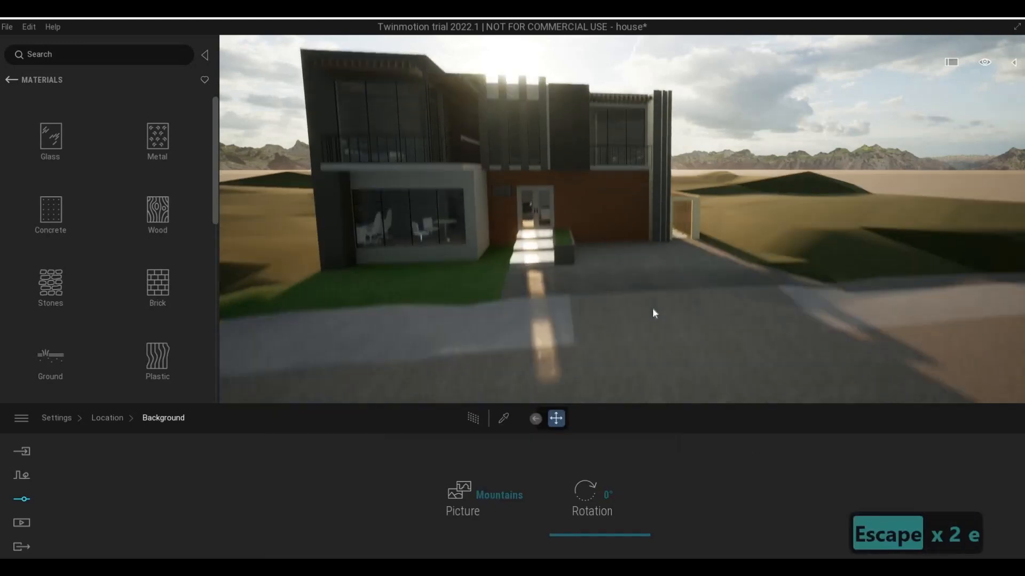
key("w")
key("d")
key("s")
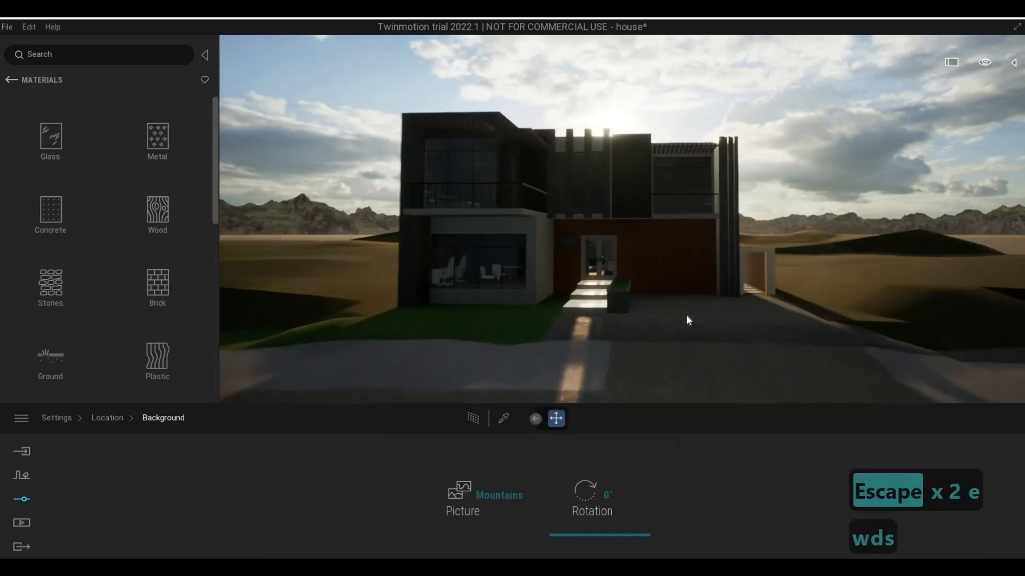
- Look through the scene's location, renderer, lighting and skydome settings while viewing the house front
key("a")
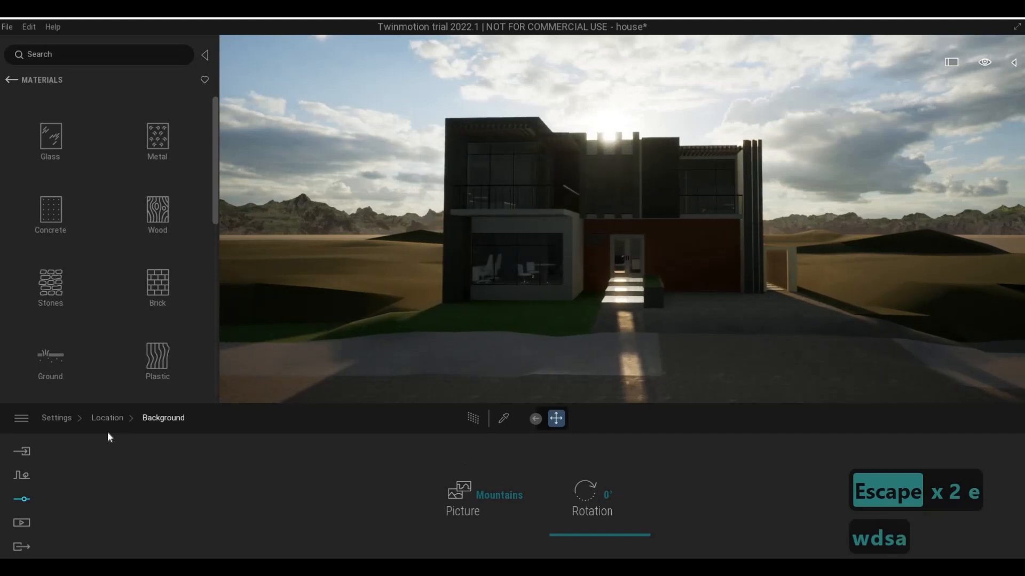
left_click(108, 418)
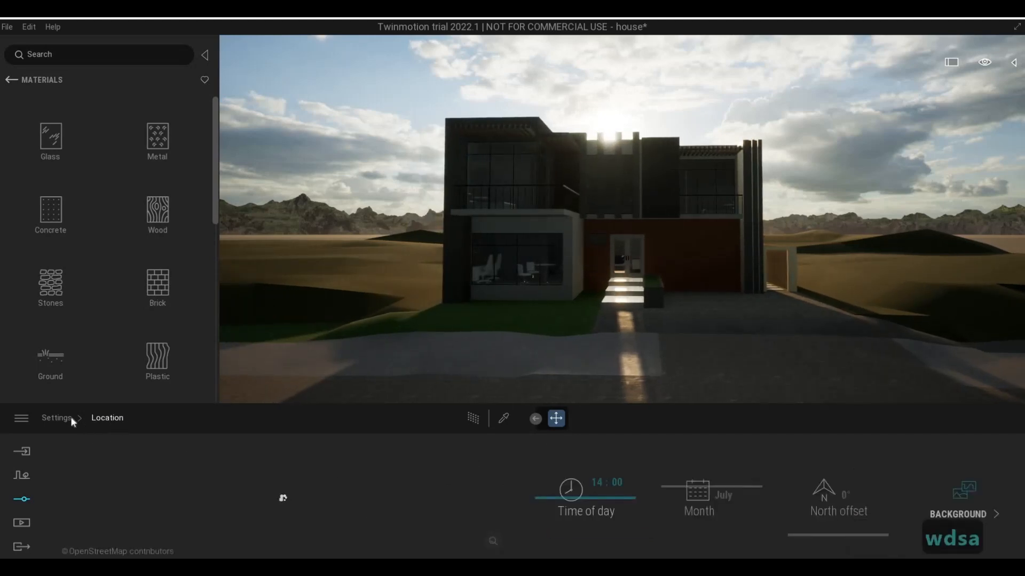
left_click(57, 419)
left_click(280, 499)
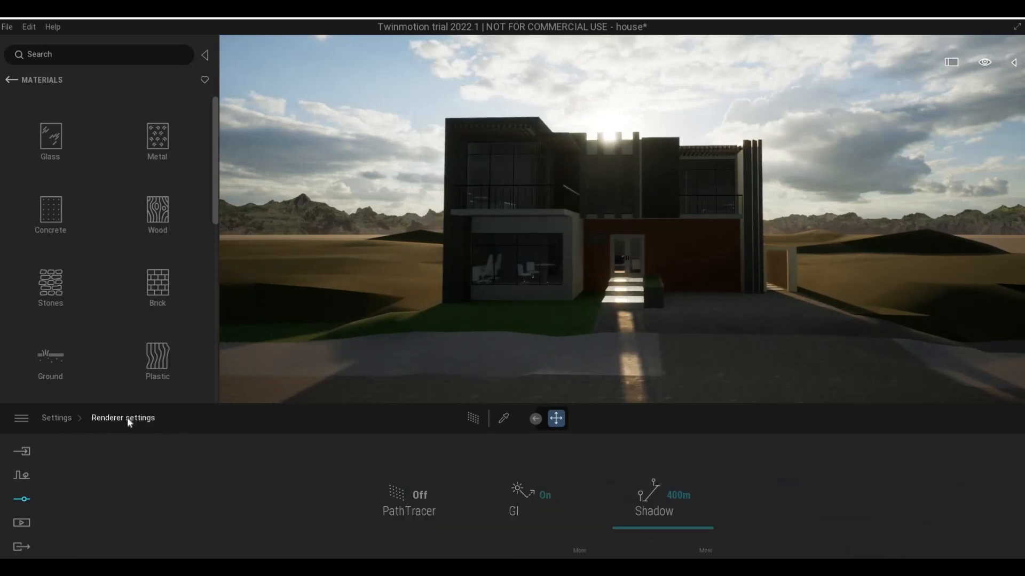
key("Escape")
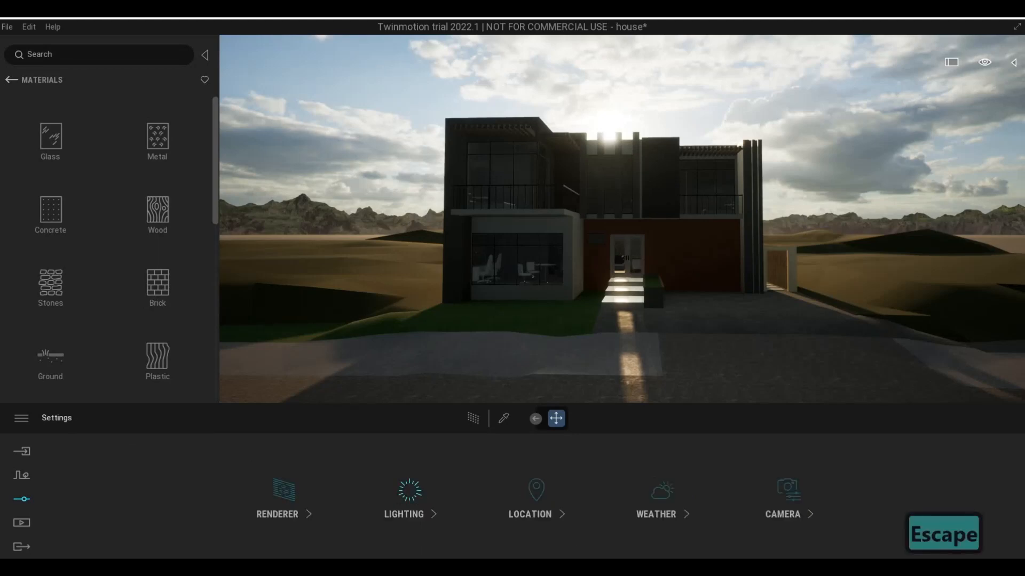
left_click(403, 499)
key("w")
key("s")
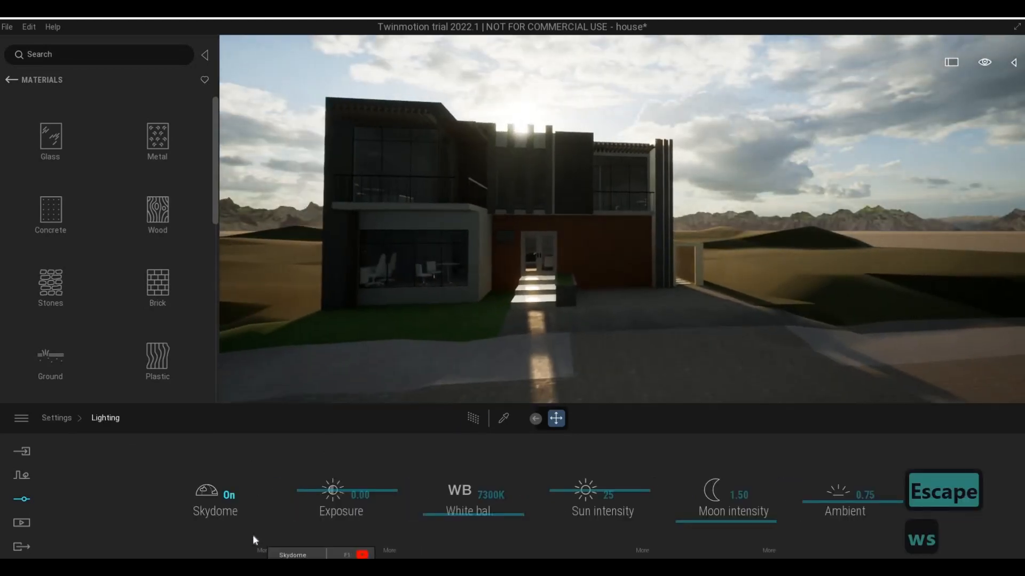
left_click(232, 512)
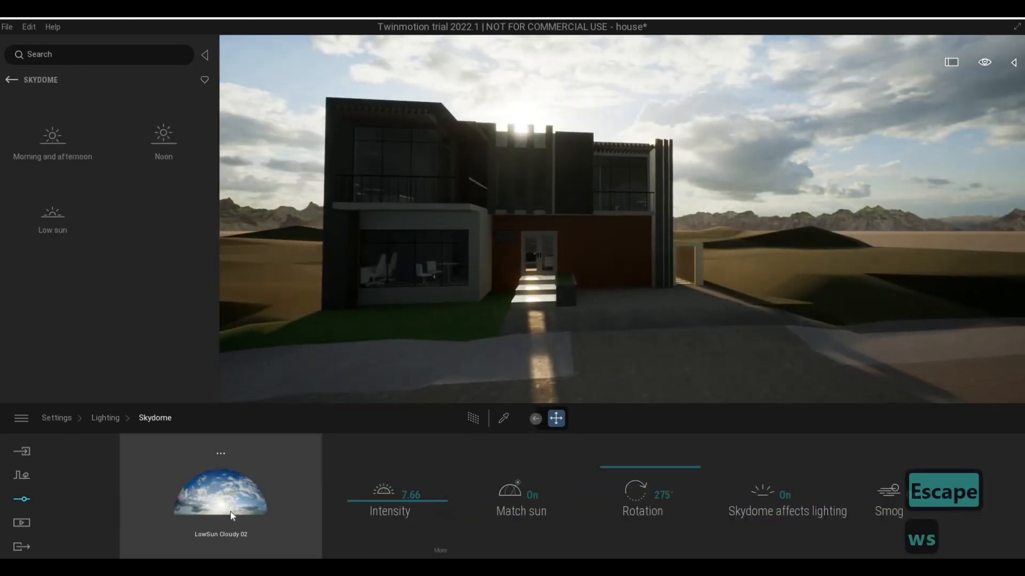
left_click(110, 416)
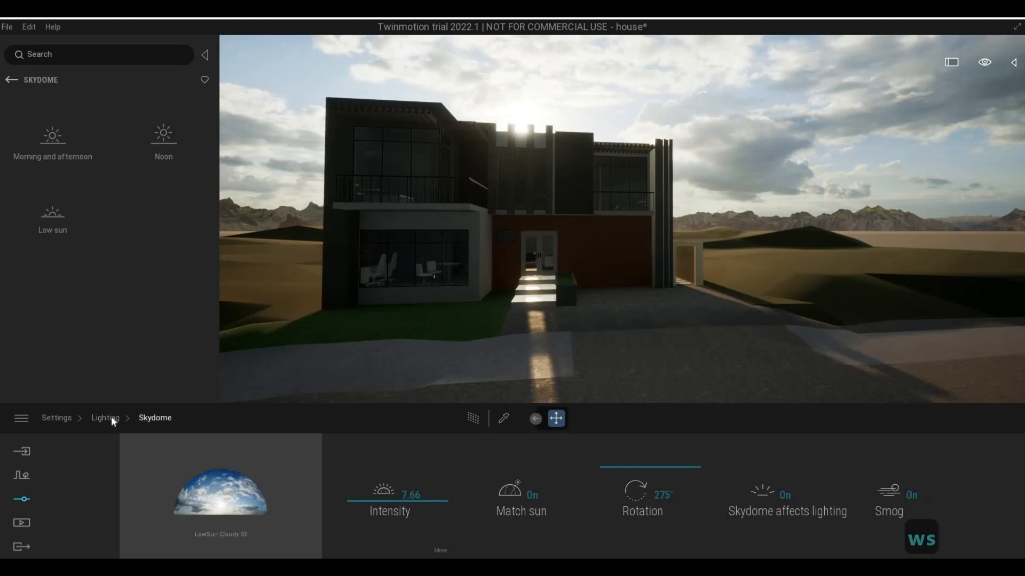
left_click(59, 418)
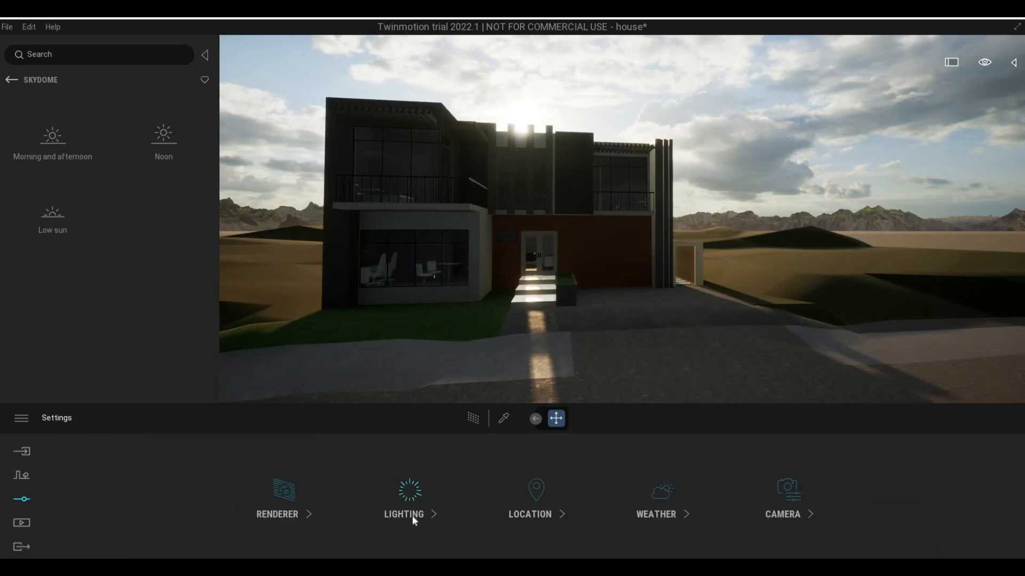
- Apply the morning and afternoon skydome MoAf Cloudy 04 and set its rotation to 296°
left_click(260, 552)
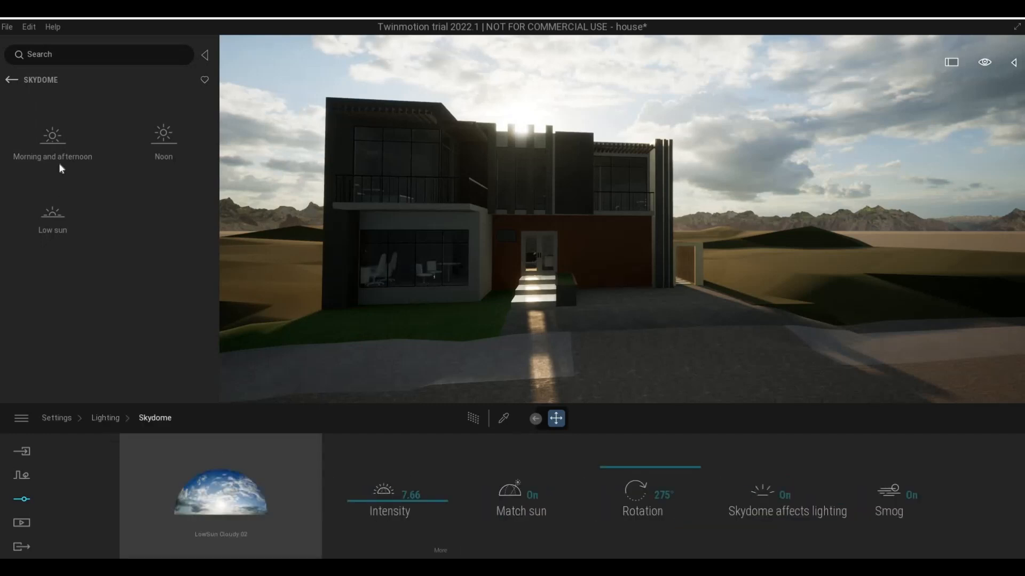
left_click(58, 216)
left_click(12, 80)
left_click(56, 128)
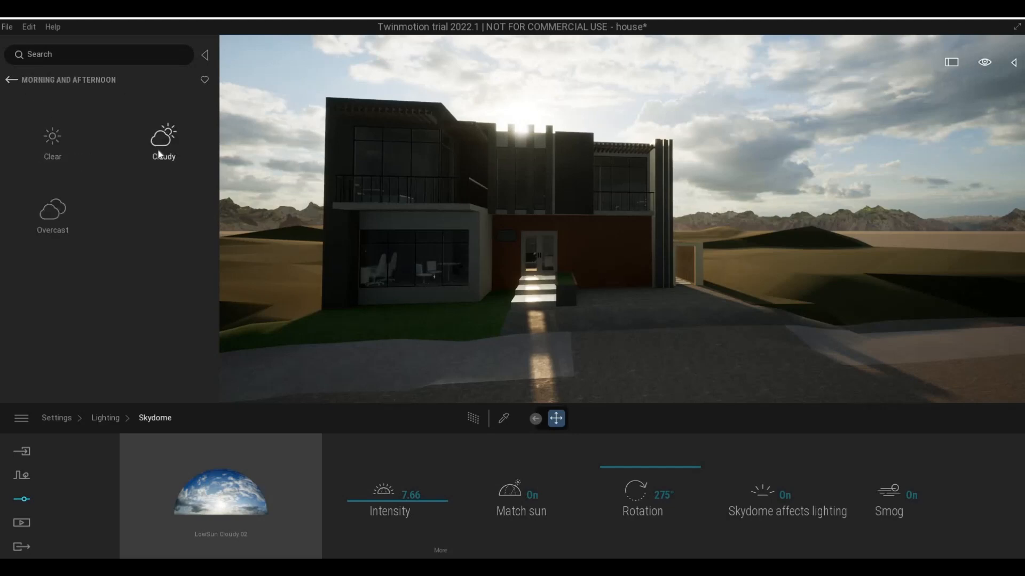
left_click(140, 154)
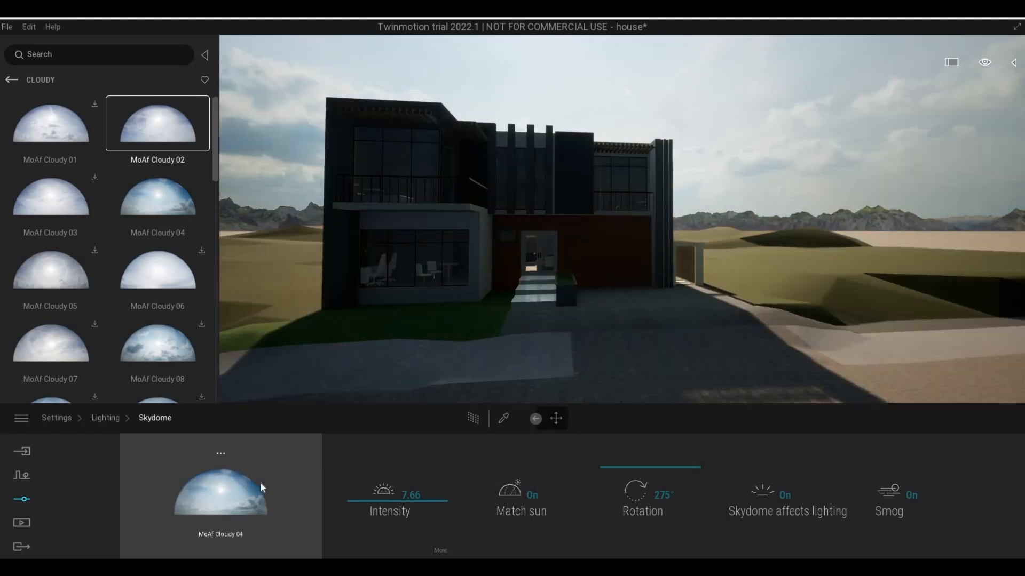
mouse_move(617, 469)
left_mouse_down()
mouse_move(617, 483)
mouse_move(618, 455)
mouse_move(614, 465)
left_mouse_up()
middle_click_drag(539, 304, 573, 291)
- Try to replace the scene's skydome with MoAf Cloudy 01
mouse_move(149, 223)
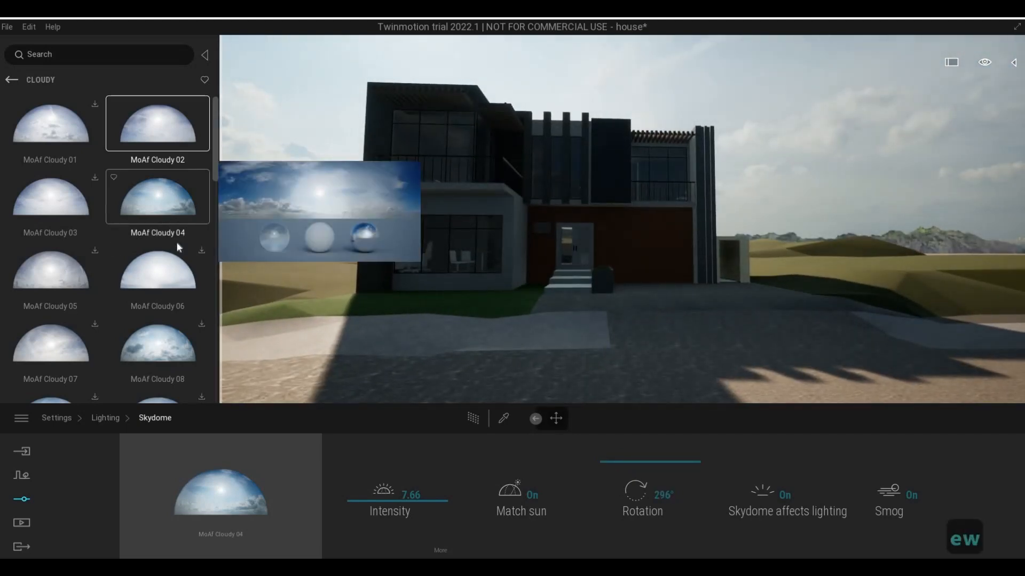
left_click_drag(208, 467, 209, 483)
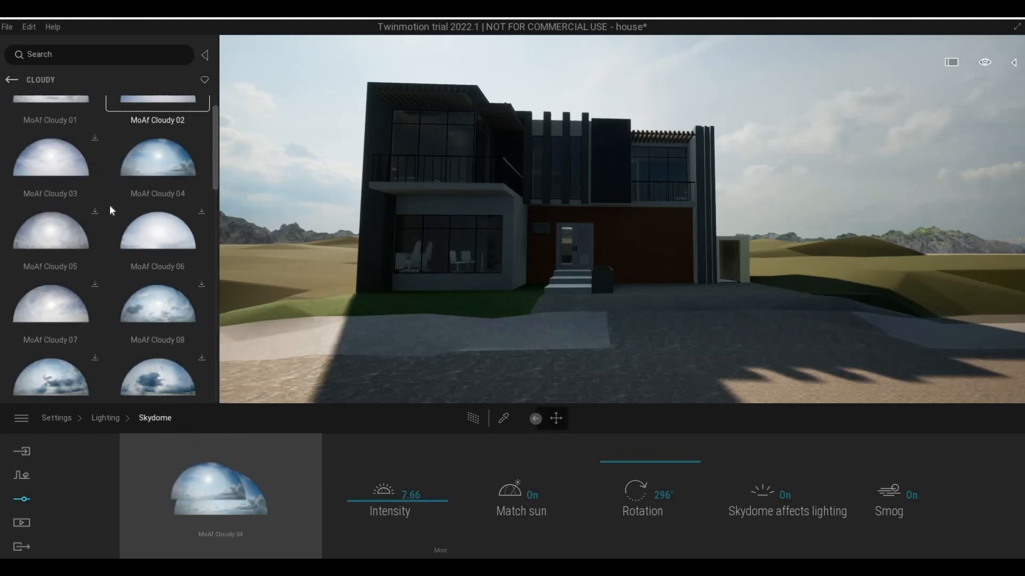
scroll(129, 226, "up", 1)
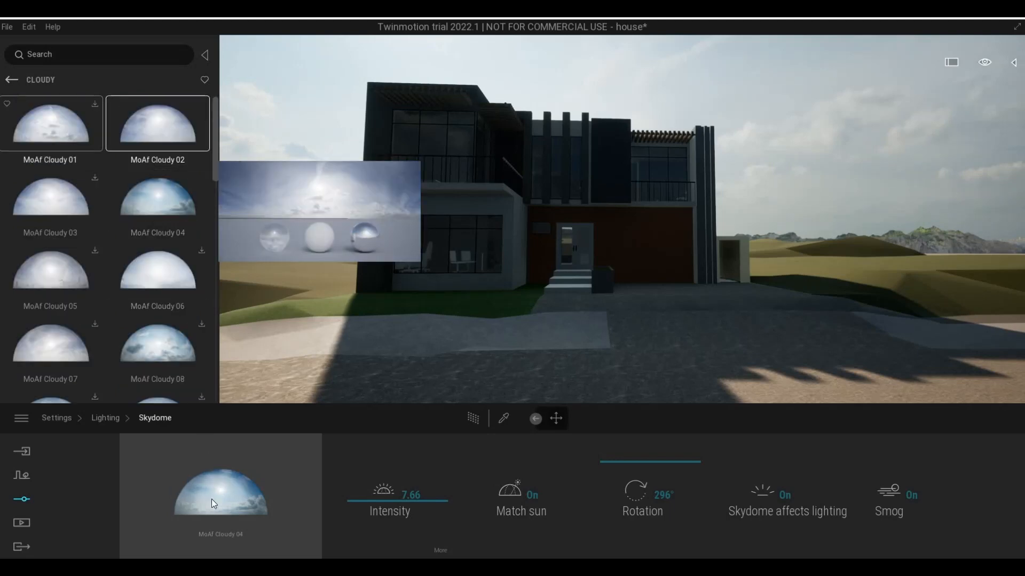
left_click_drag(68, 130, 219, 488)
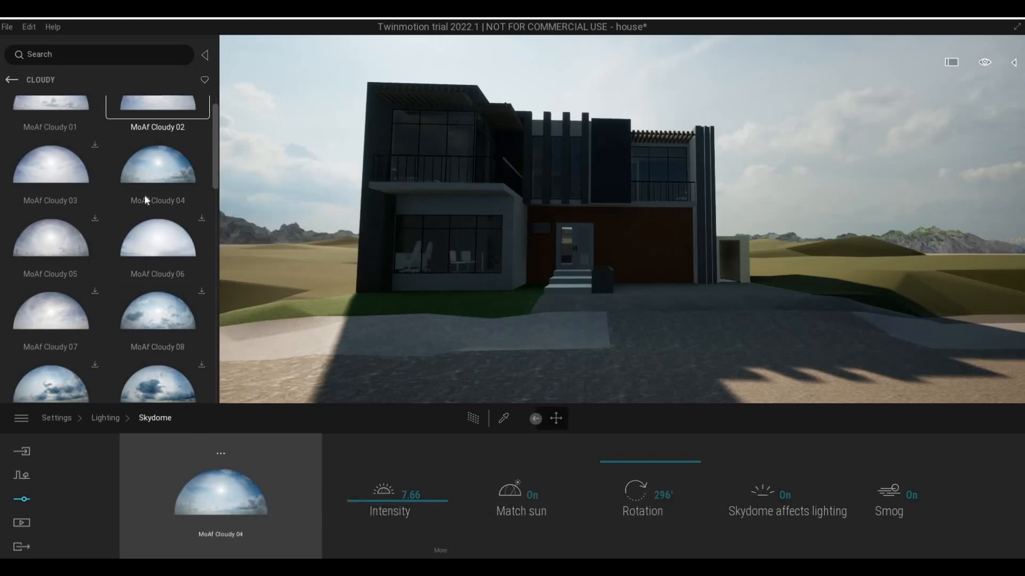
scroll(66, 131, "up", 1)
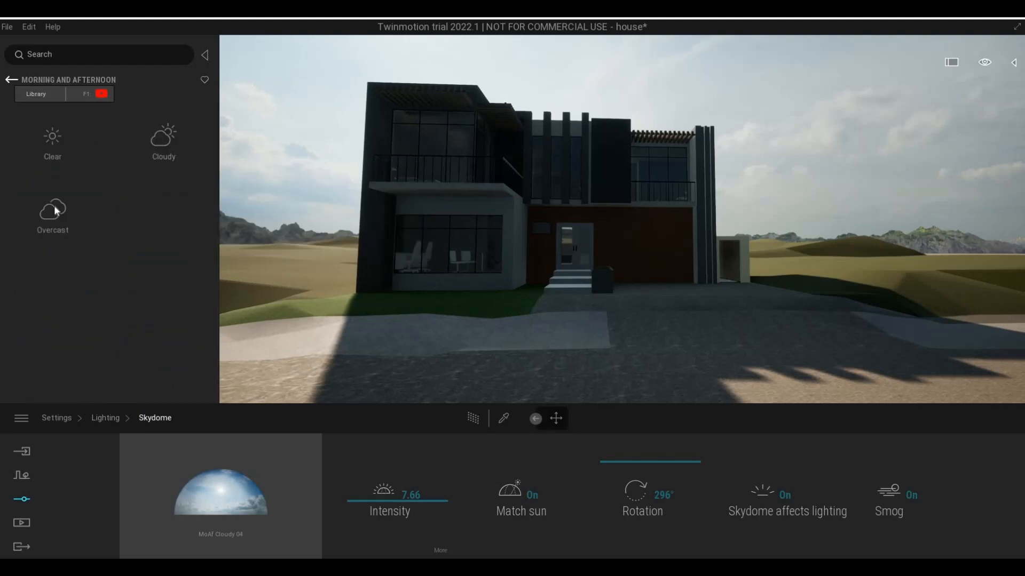
- Browse the morning and afternoon overcast, clear and cloudy skydomes and the cloudy noon ones for a suitable sky
left_click(65, 236)
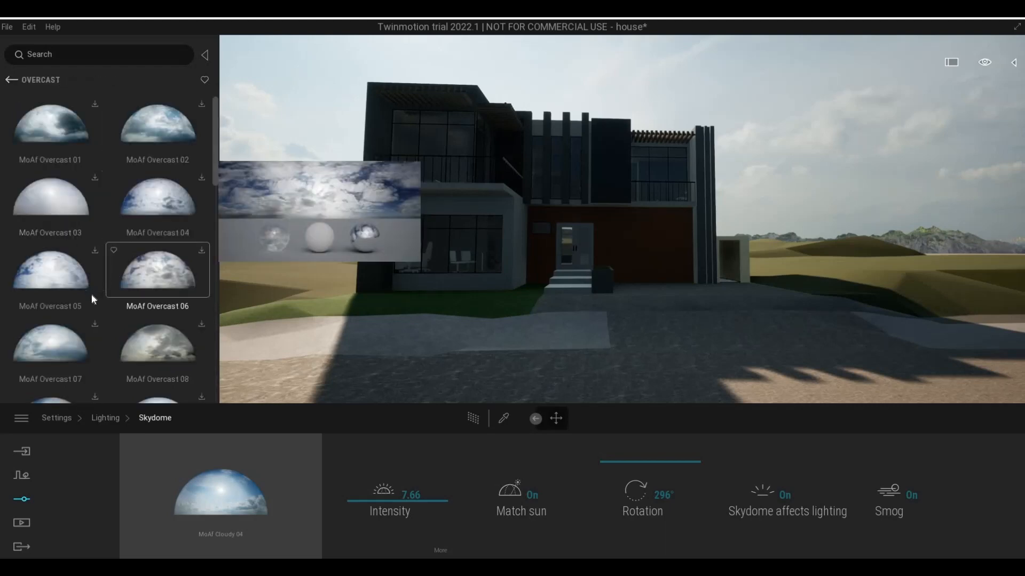
scroll(90, 277, "down", 3)
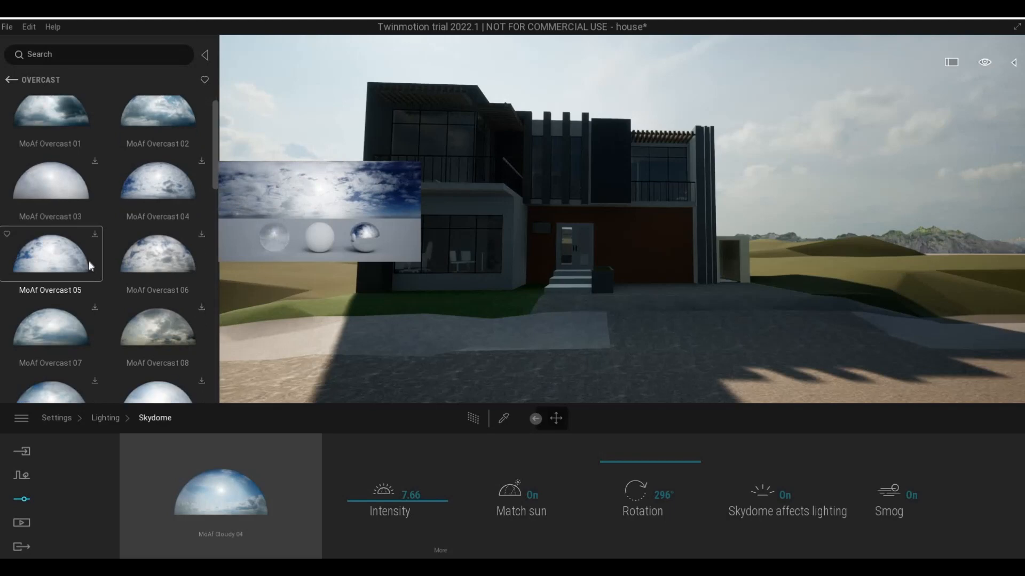
left_click(13, 81)
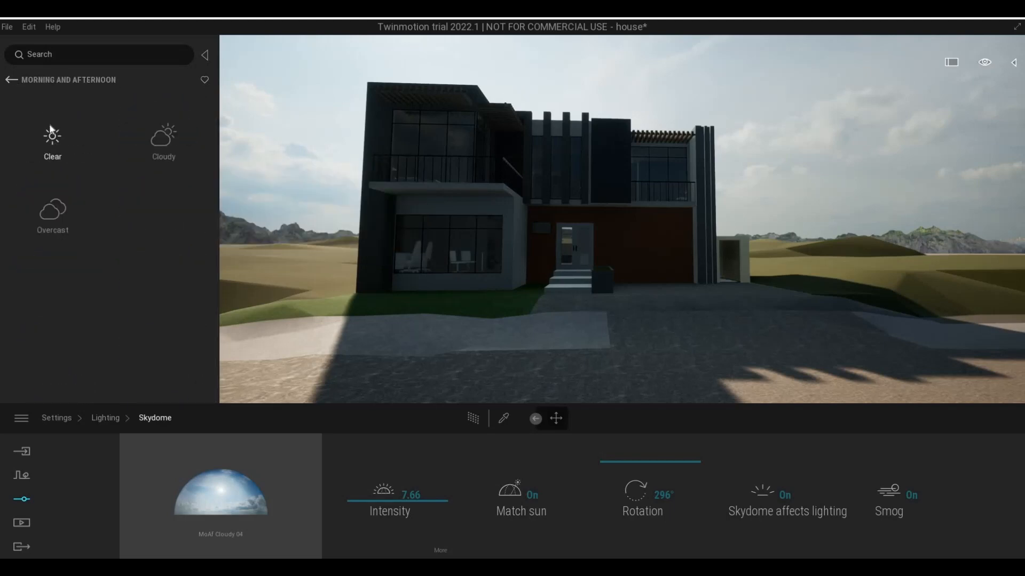
left_click(52, 143)
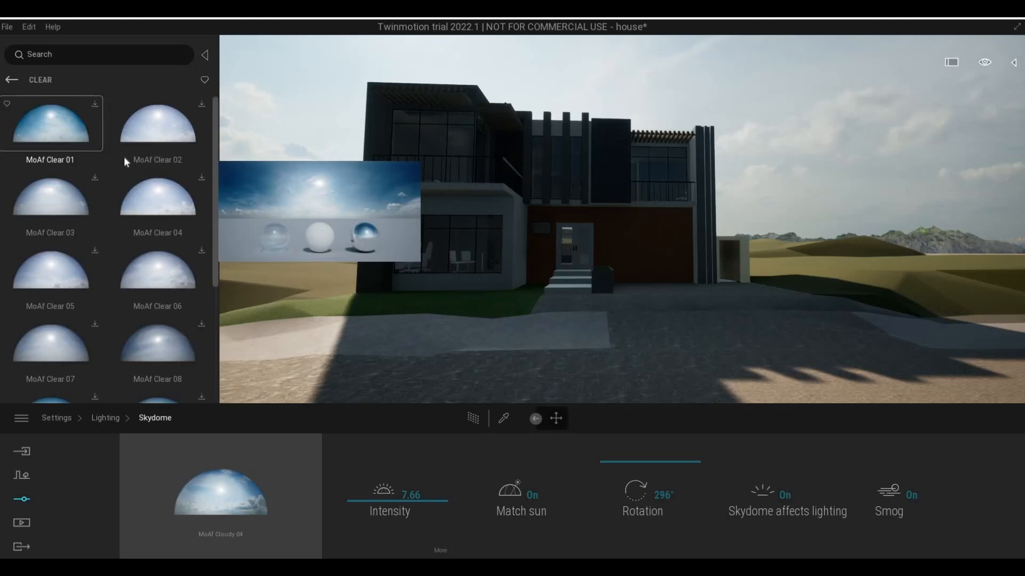
left_click(11, 80)
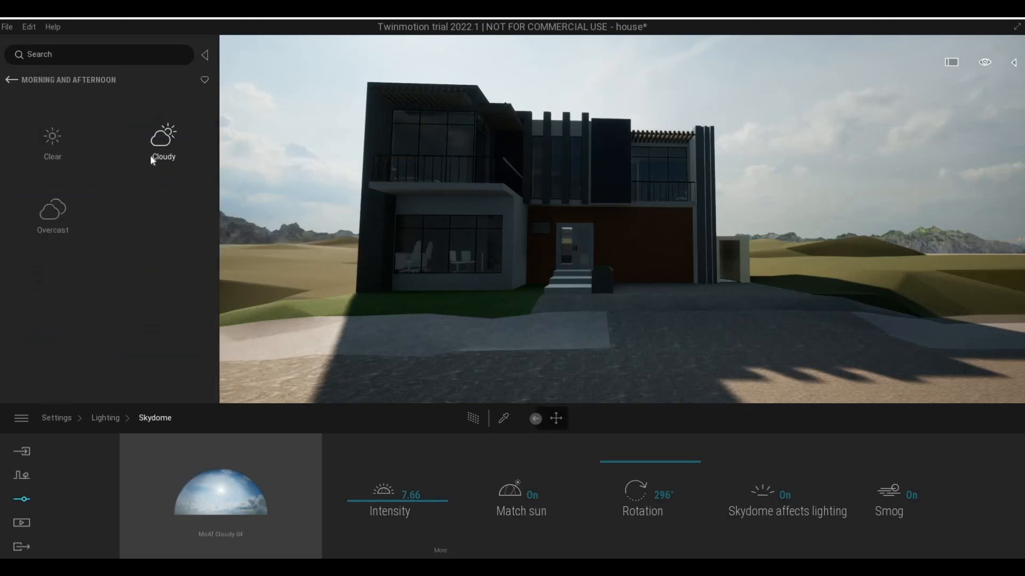
left_click(158, 186)
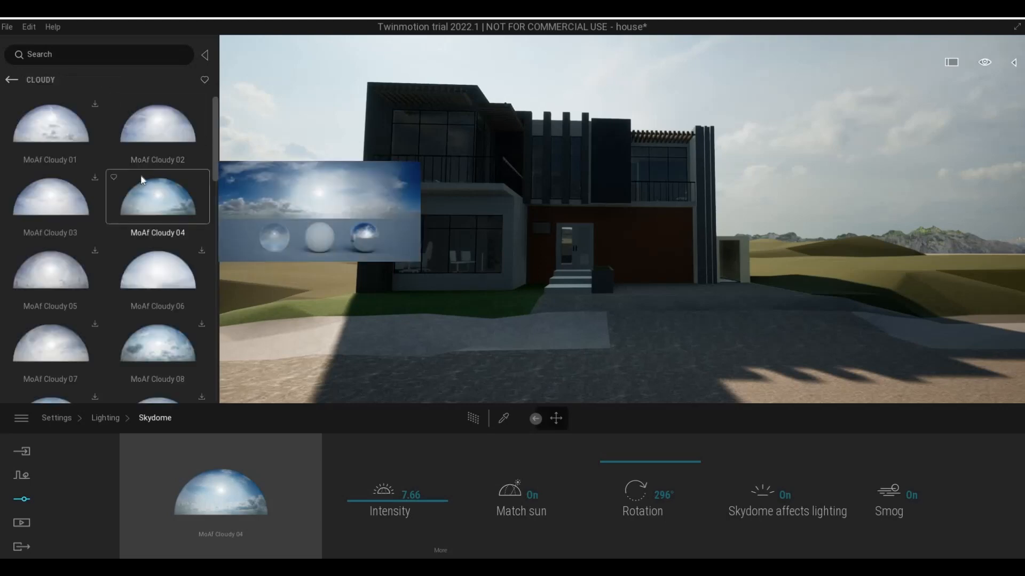
left_click(10, 81)
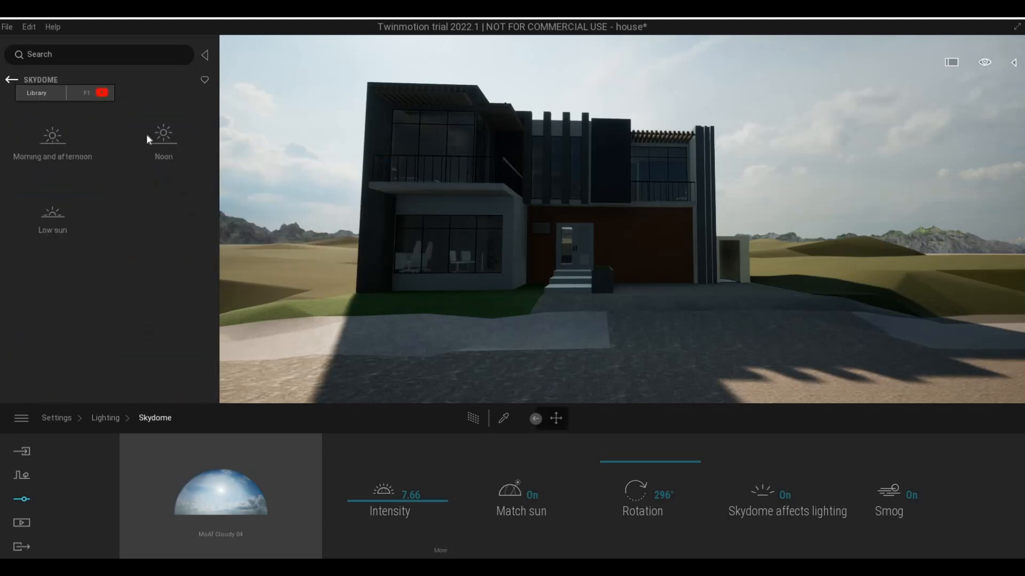
left_click(147, 138)
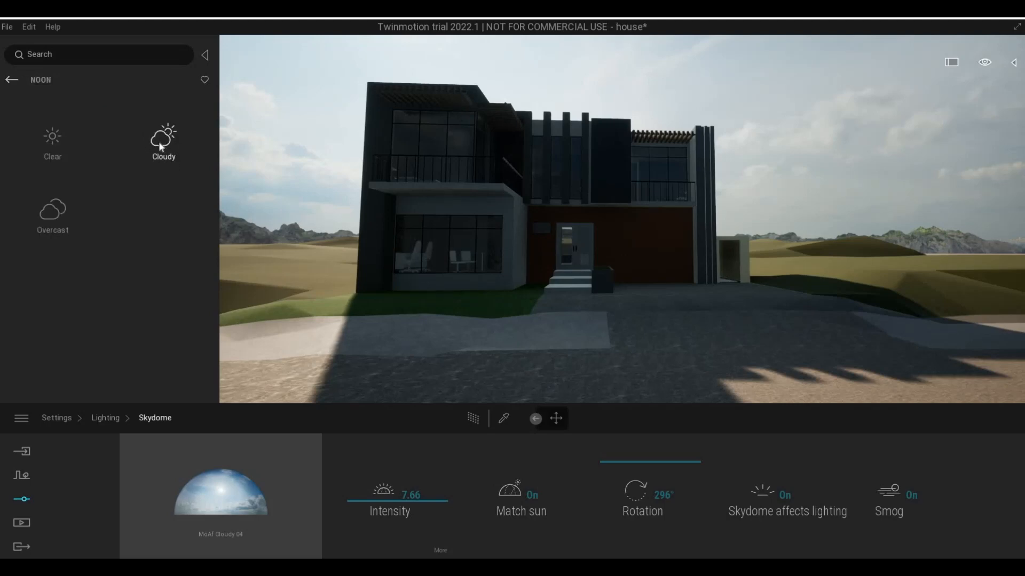
left_click(158, 141)
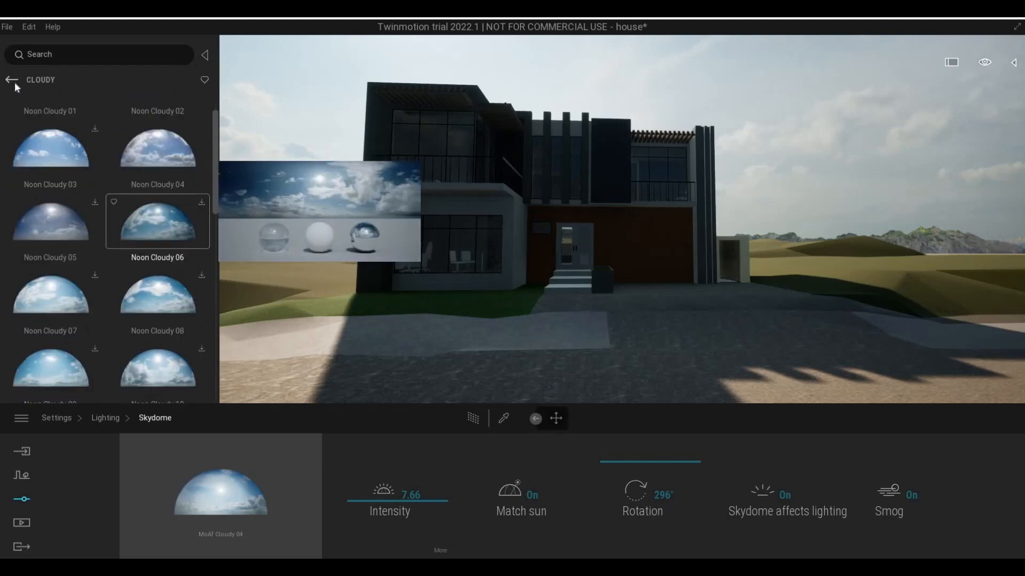
left_click(11, 80)
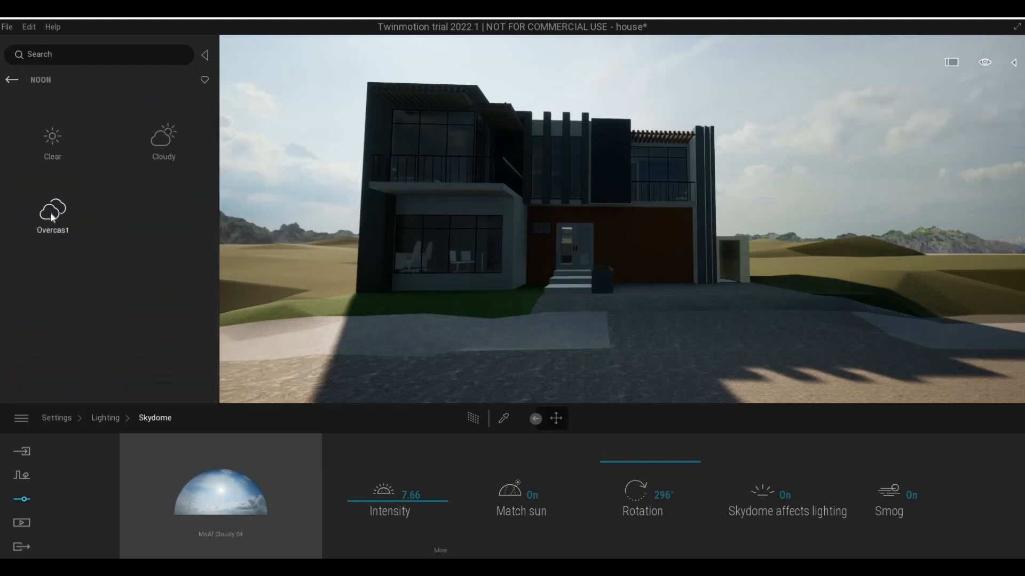
- Apply Noon Overcast 01 as the scene's skydome
left_click(88, 214)
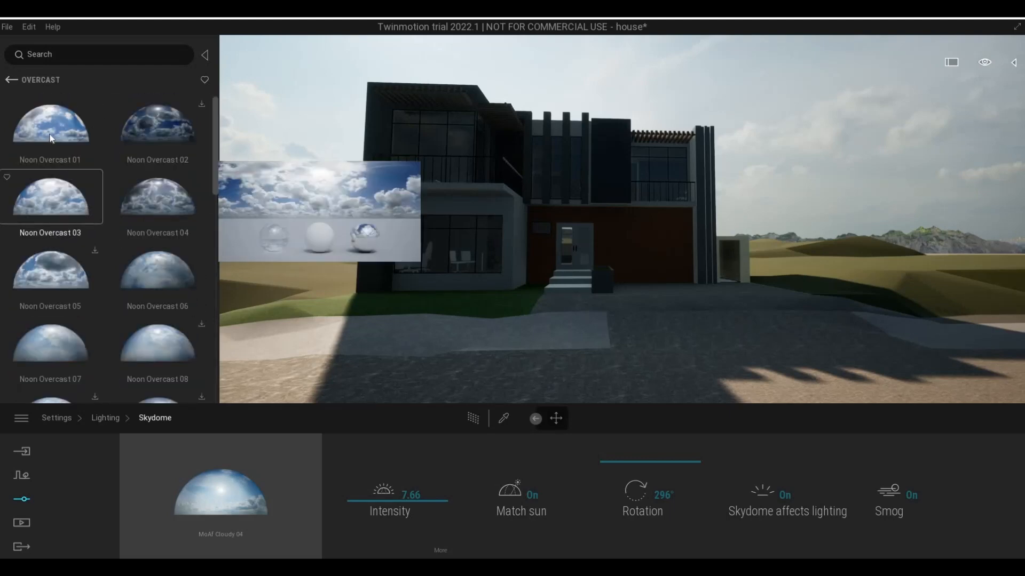
left_click_drag(211, 442, 216, 485)
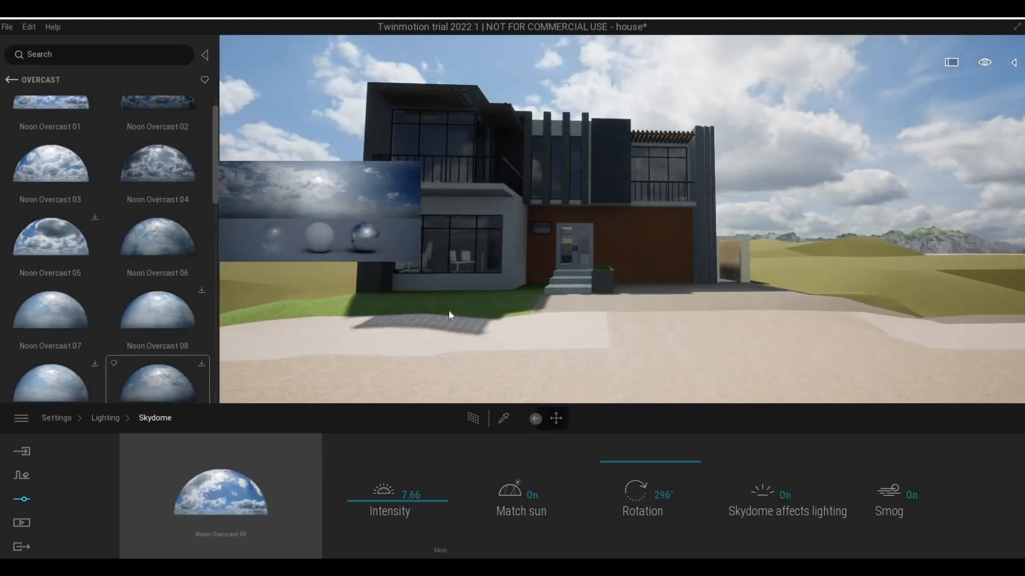
key("a")
key("d")
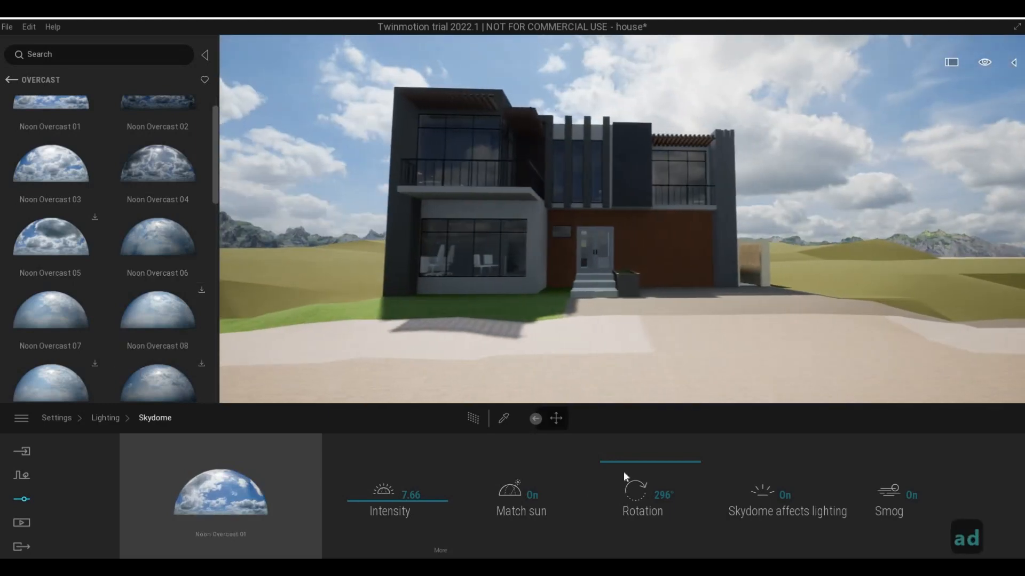
- Set the skydome rotation to 264° to redirect the sunlight on the house front
left_click_drag(626, 514, 626, 574)
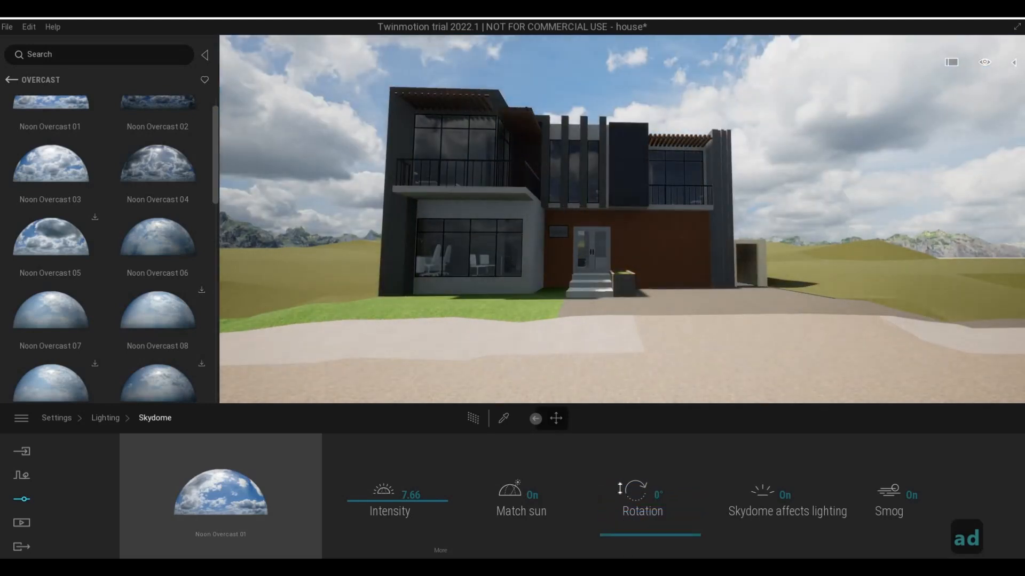
left_click_drag(621, 504, 612, 465)
key("a")
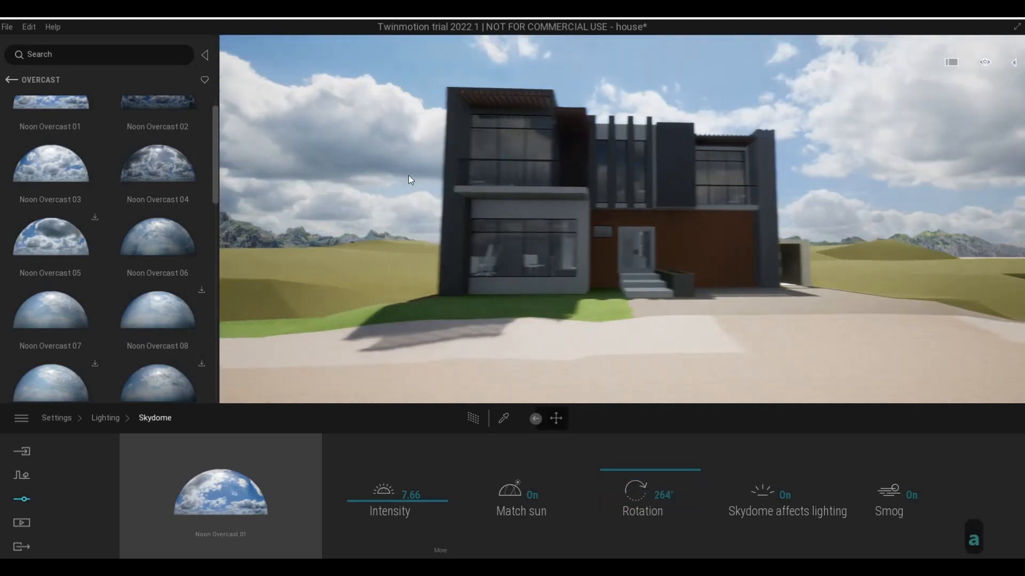
right_click_drag(408, 175, 443, 186)
- Apply Noon Overcast 03 as the skydome and set its rotation to 309°
key("d")
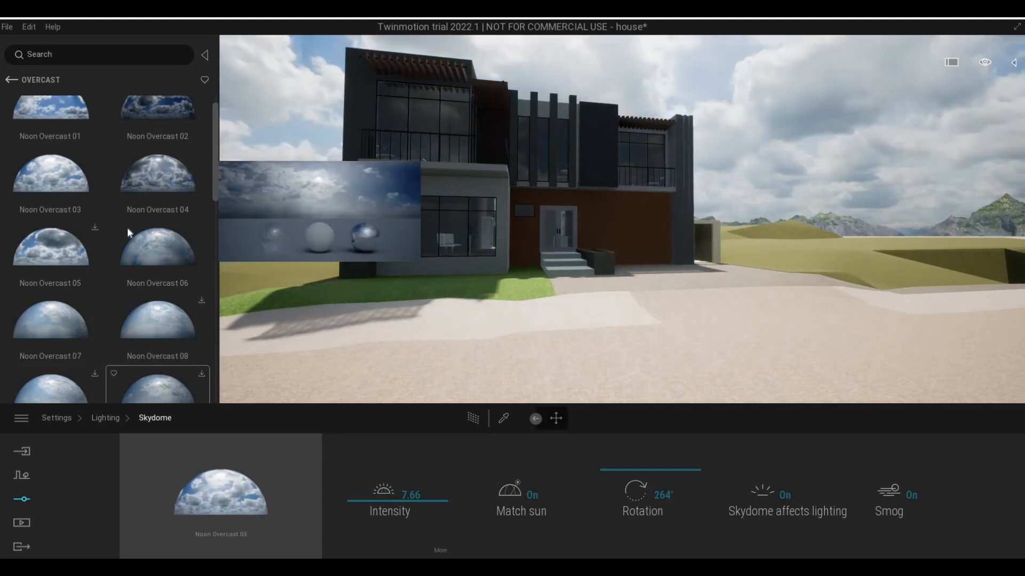
scroll(140, 238, "up", 1)
left_click_drag(632, 483, 624, 456)
key("d")
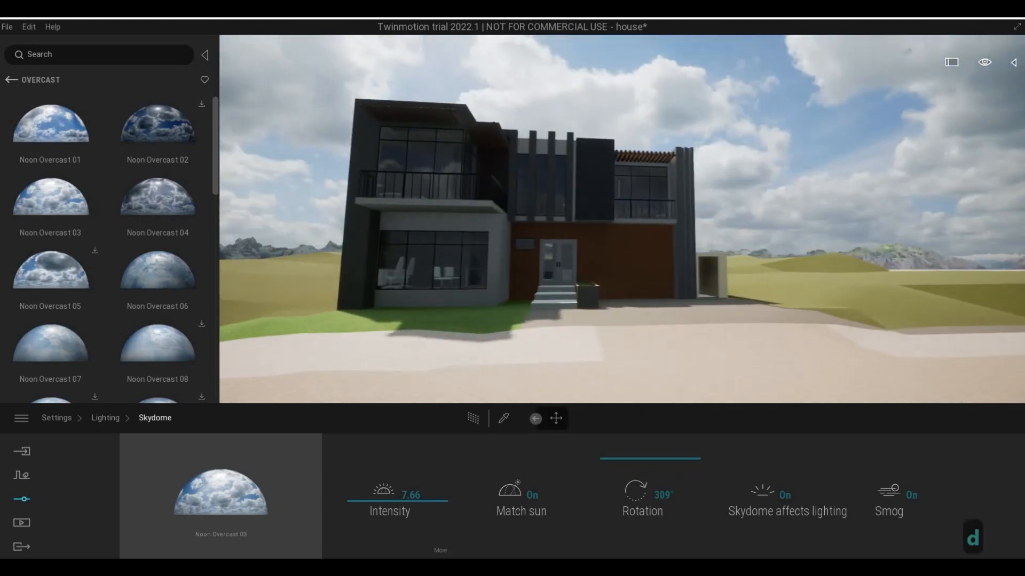
- Examine the entrance door and wood-clad front wall up close in the skydome lighting
key("s")
key("w")
key("w")
key("w")
key("w")
key("w")
key("w")
key("w")
key("w")
key("w")
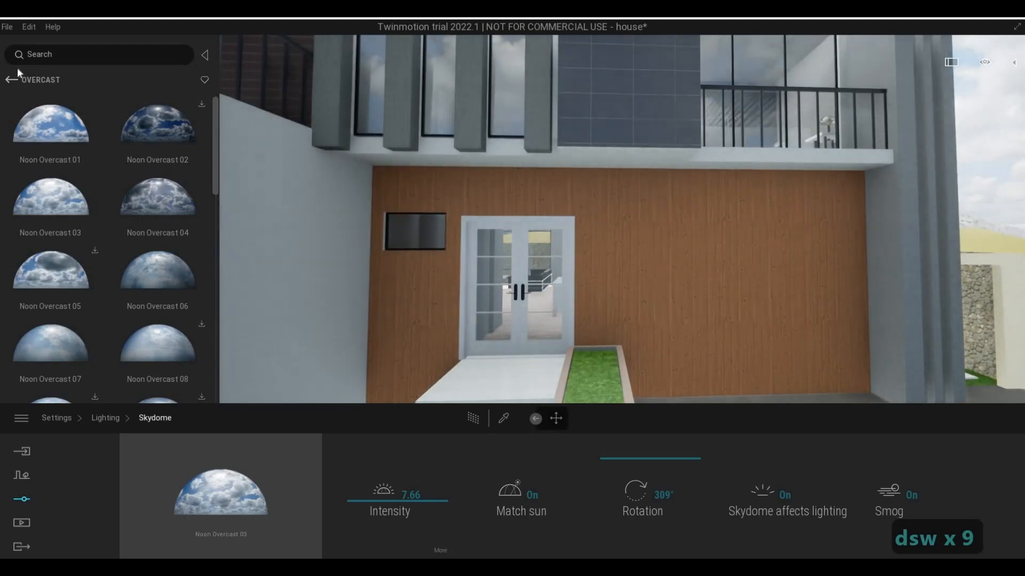
left_click(11, 80)
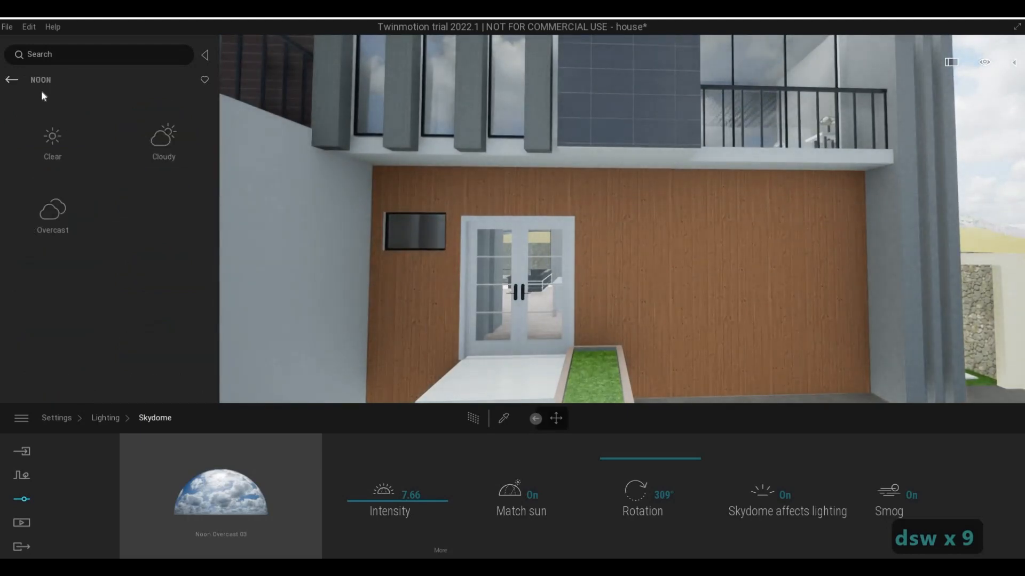
- Open the Plank category of the Quixel Megascans wood surfaces
left_click(11, 80)
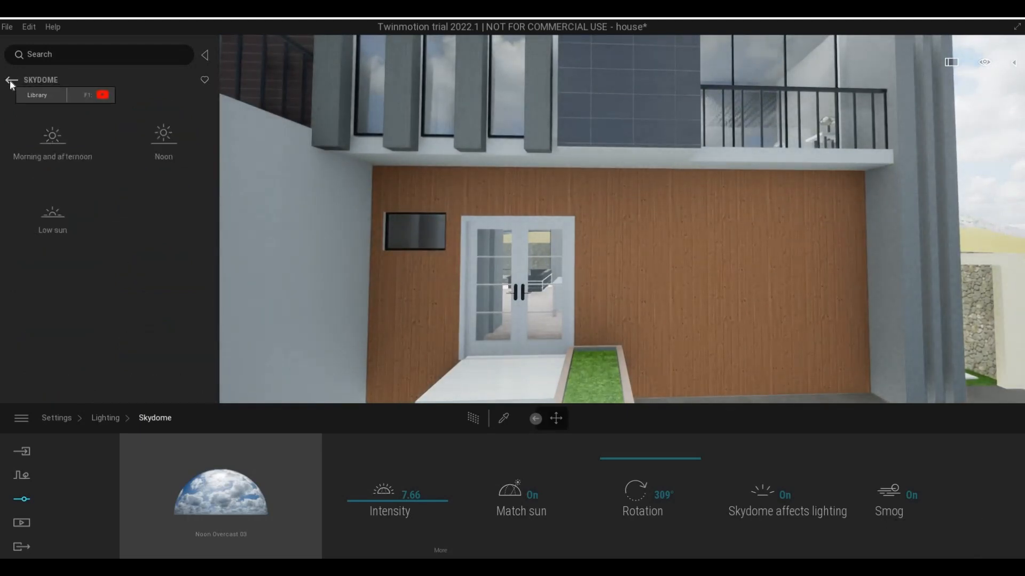
left_click(11, 80)
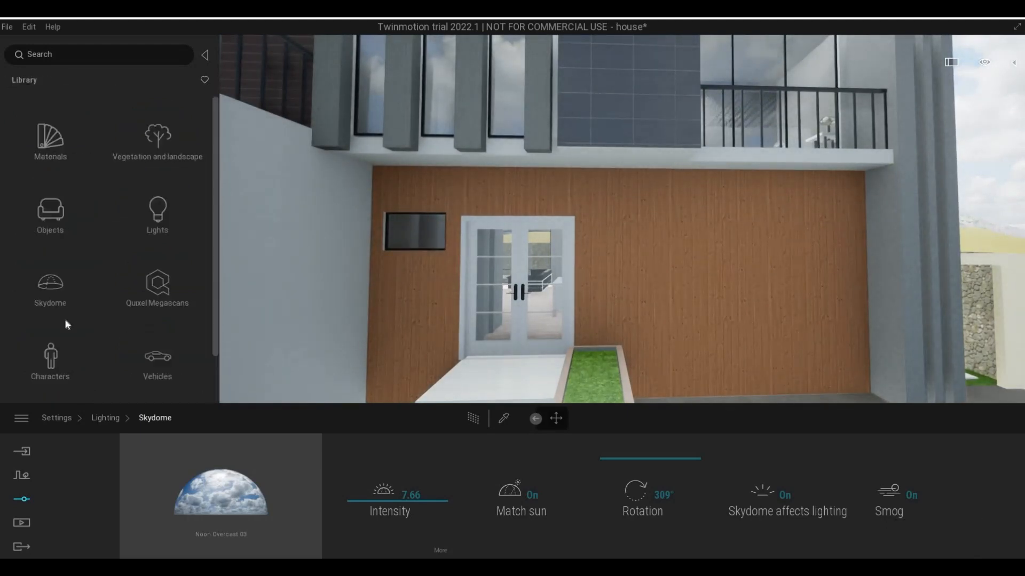
left_click(135, 298)
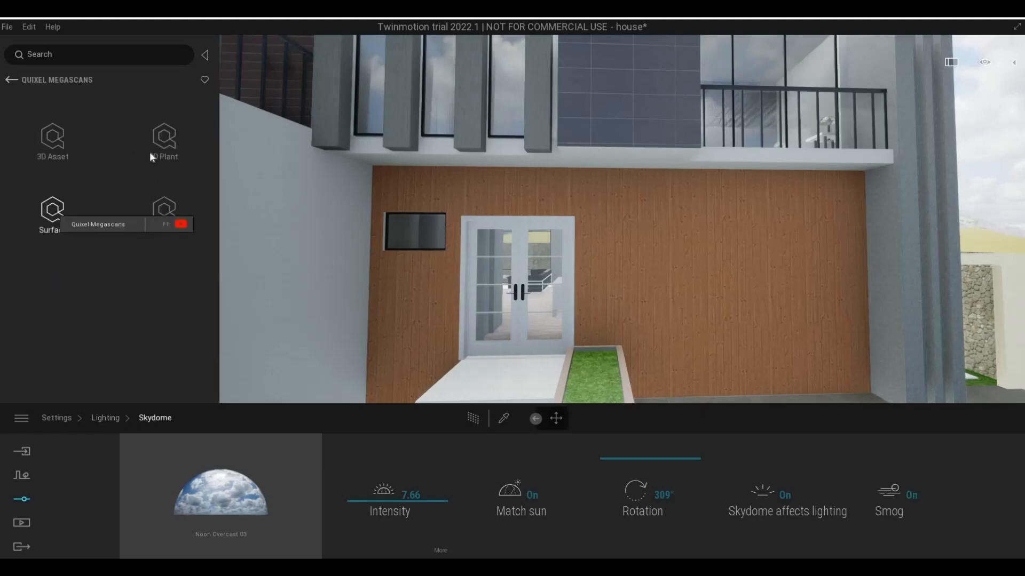
left_click(52, 211)
left_click(174, 213)
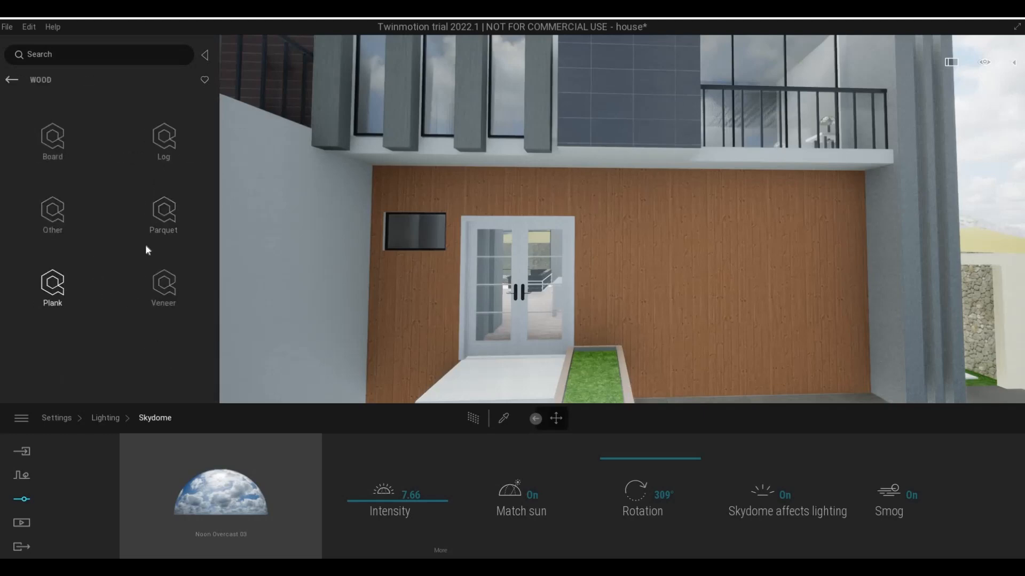
- Apply the reddish-brown horizontal Wooden Planks to the front entrance wall and set the material's scale to 5.30
scroll(127, 297, "down", 1)
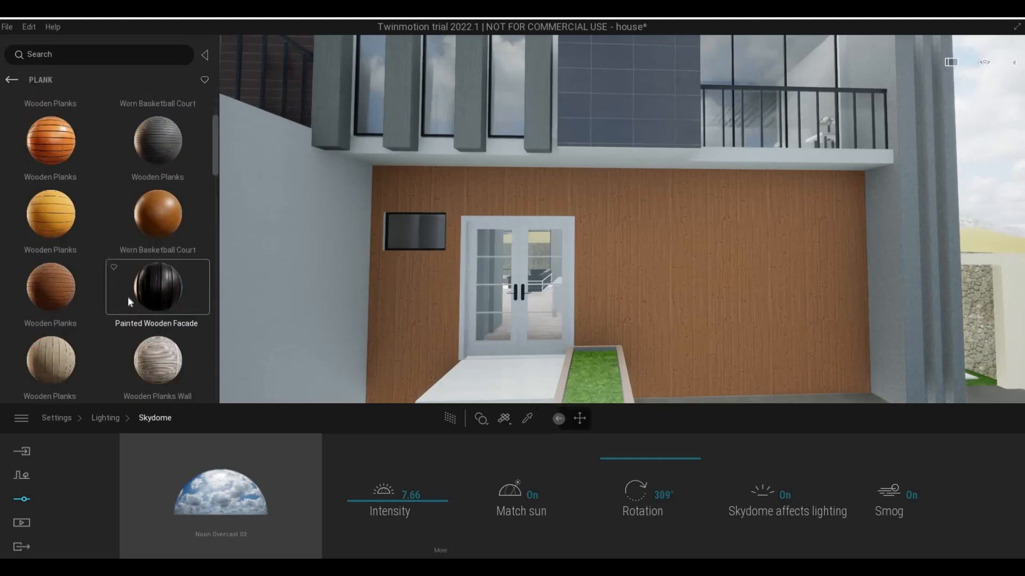
scroll(127, 296, "down", 2)
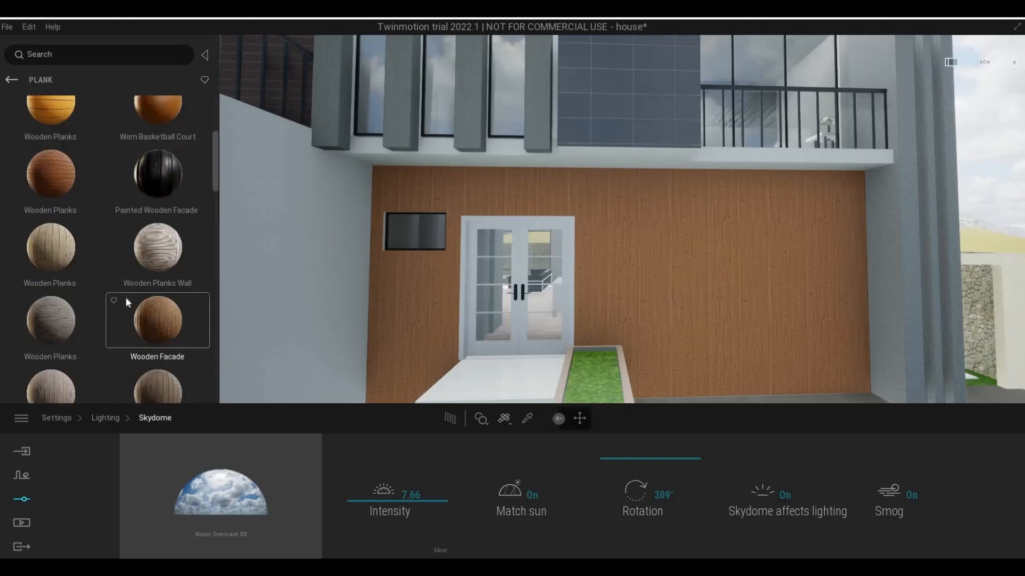
scroll(126, 297, "down", 4)
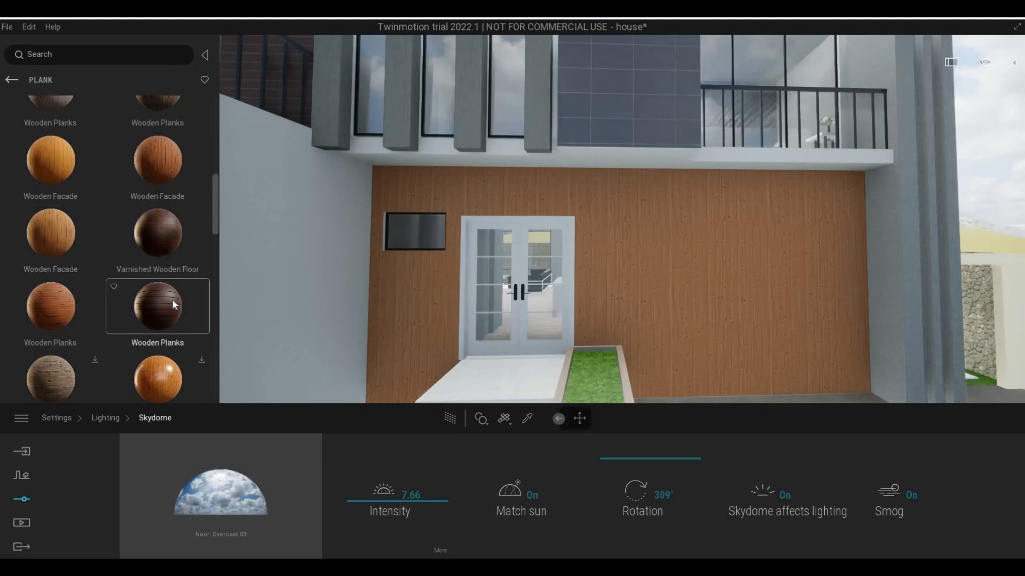
scroll(80, 240, "down", 2)
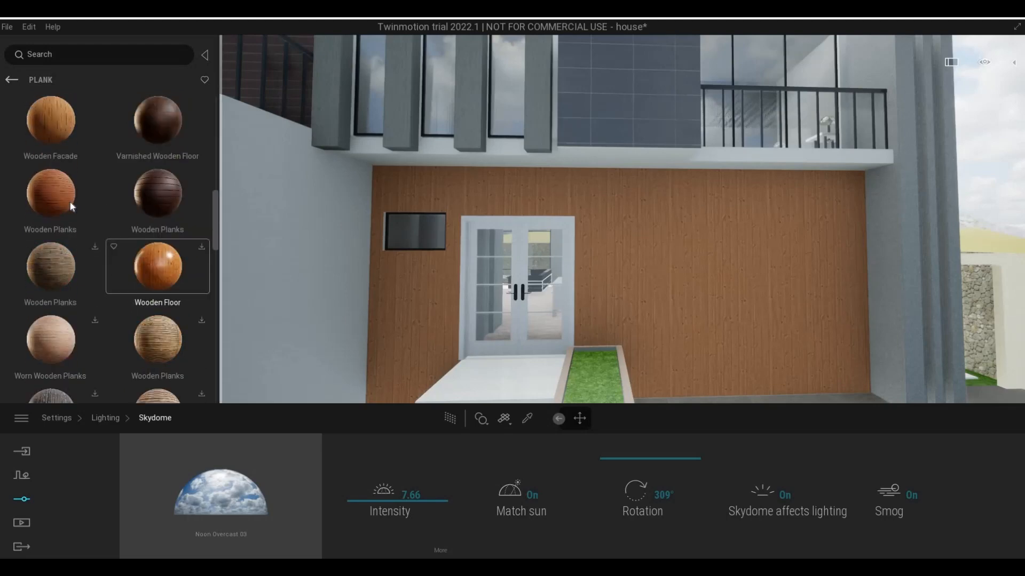
left_click_drag(722, 329, 722, 328)
left_click_drag(665, 488, 650, 456)
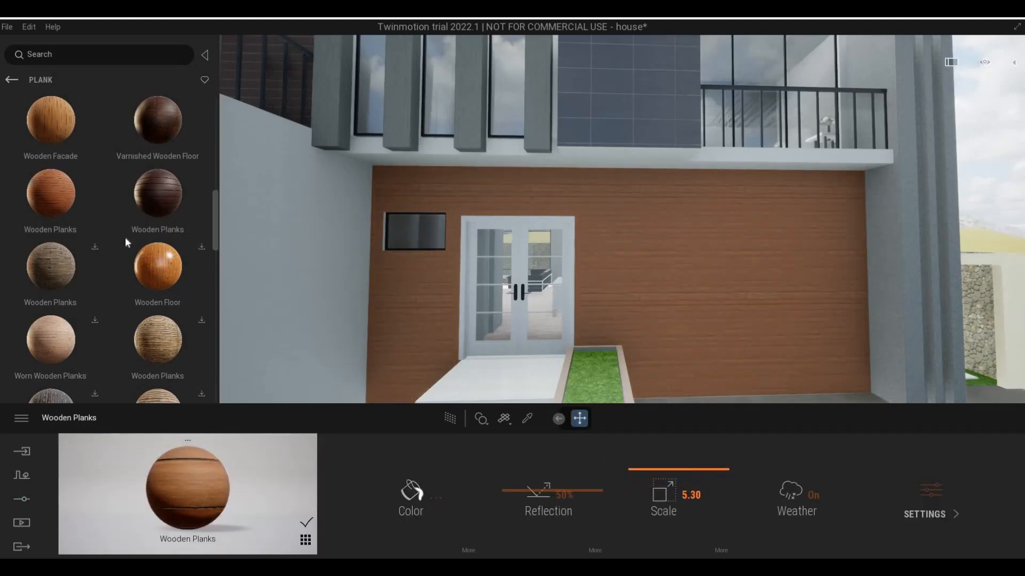
- Download the cream Painted Wooden Facade and the dark grey Wooden Facade from the plank materials
scroll(125, 237, "down", 2)
right_click_drag(610, 211, 710, 219)
key("d")
right_click_drag(533, 235, 449, 242)
key("a")
key("w")
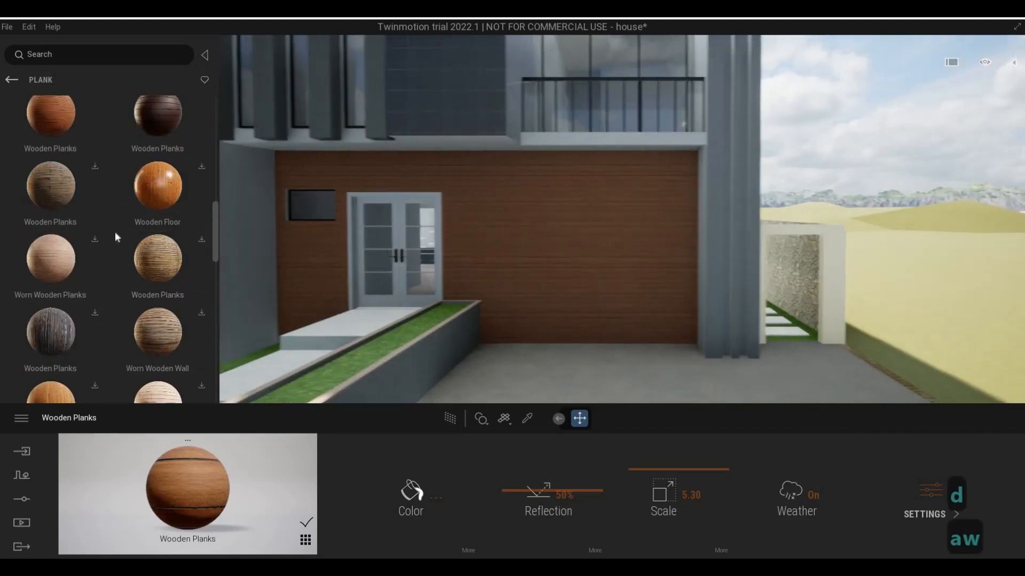
scroll(110, 245, "down", 5)
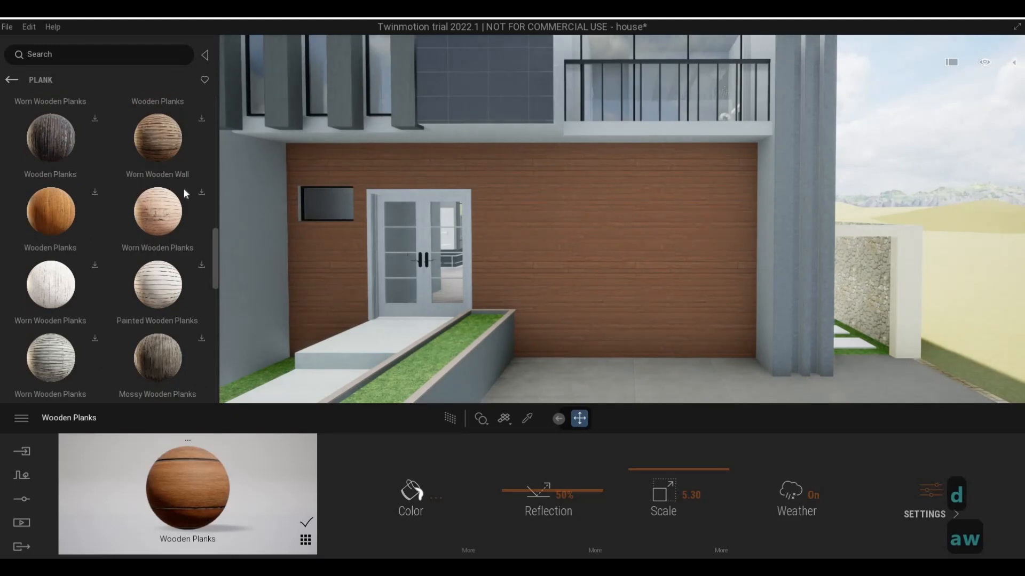
scroll(168, 195, "up", 5)
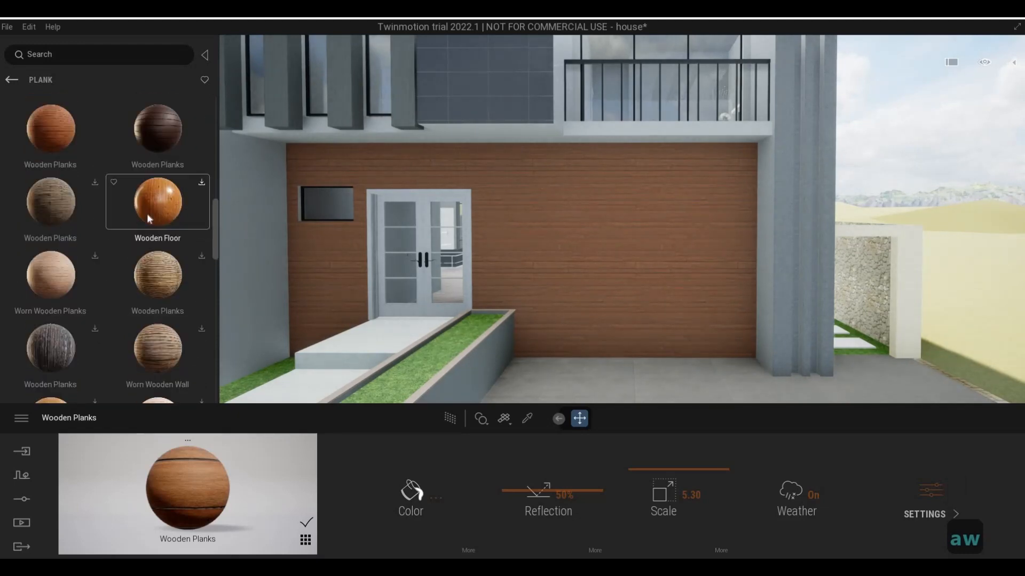
scroll(112, 239, "down", 2)
scroll(113, 245, "down", 9)
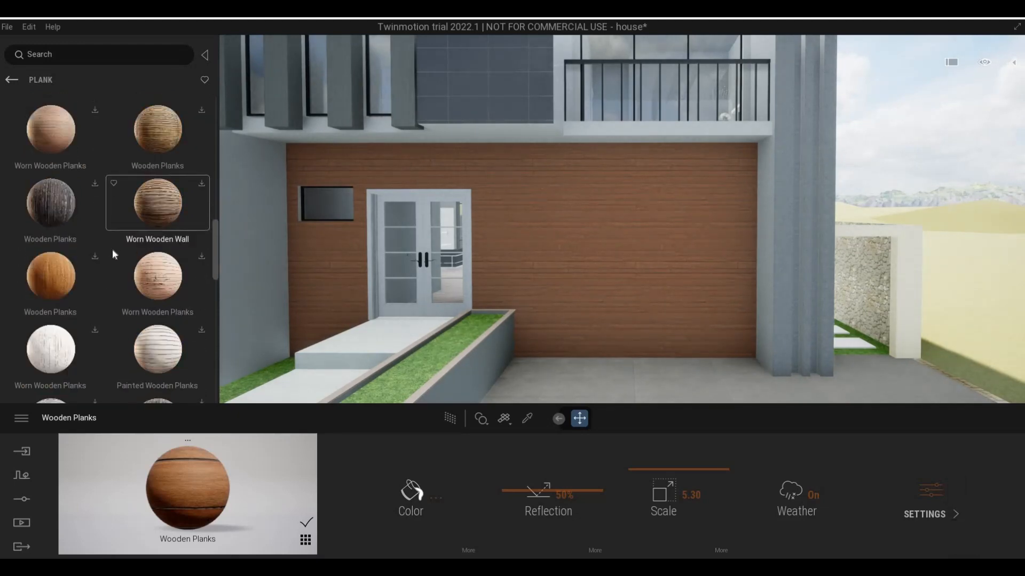
scroll(98, 319, "down", 4)
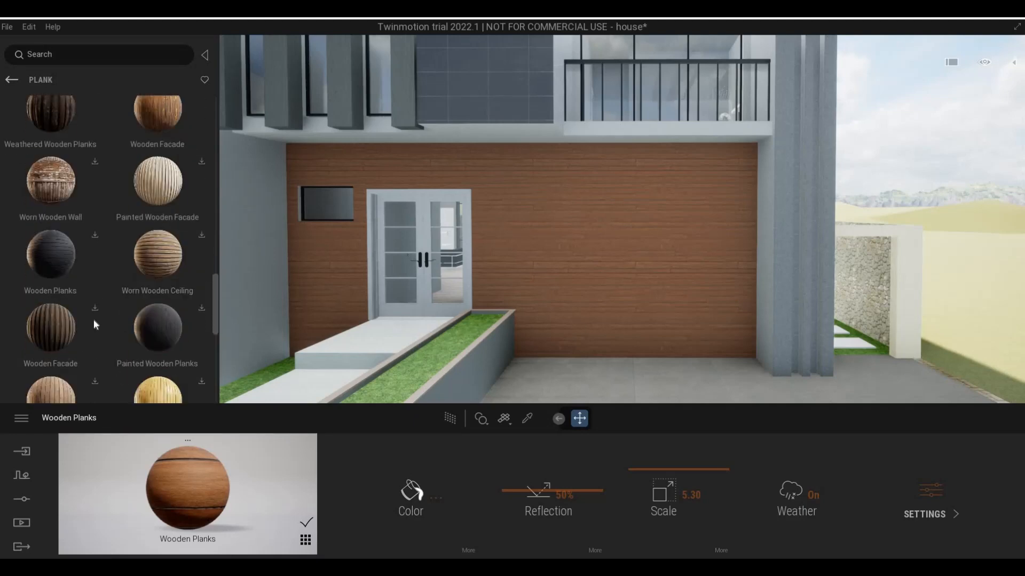
scroll(93, 323, "down", 4)
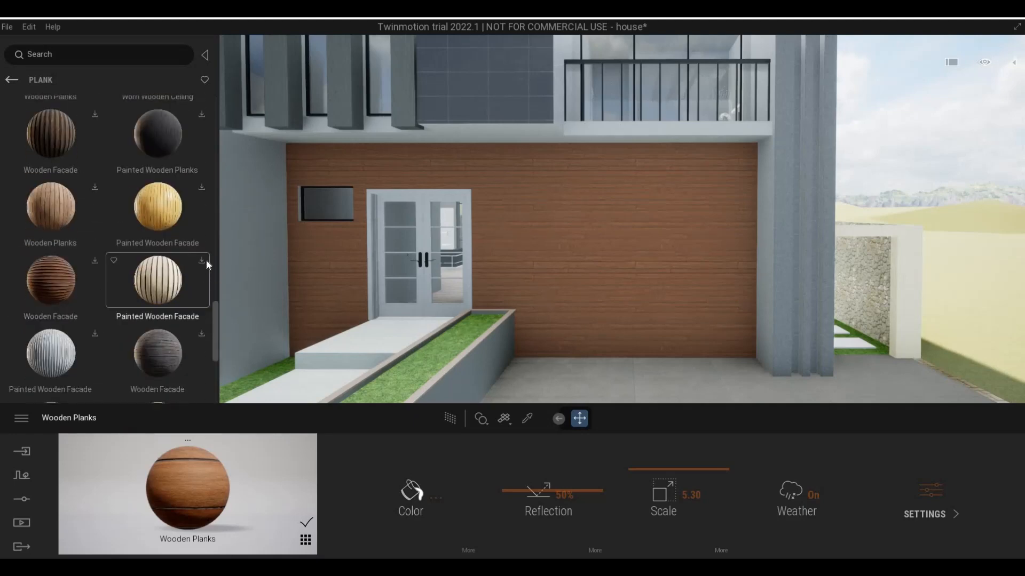
left_click(200, 261)
scroll(196, 279, "down", 2)
left_click(201, 270)
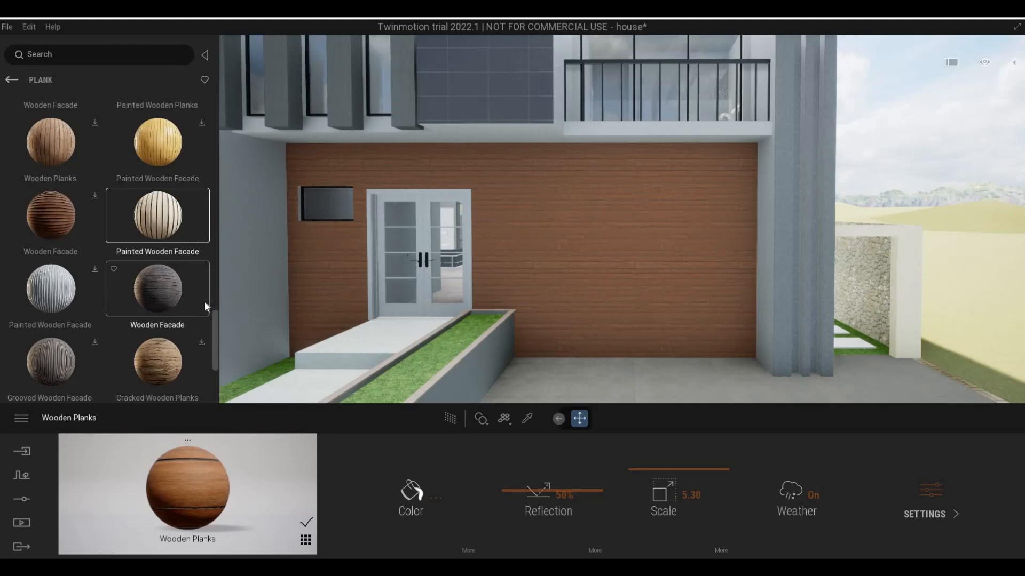
- Apply the cream Painted Wooden Facade to the boundary wall beside the house
key("d")
key("d")
key("w")
key("d")
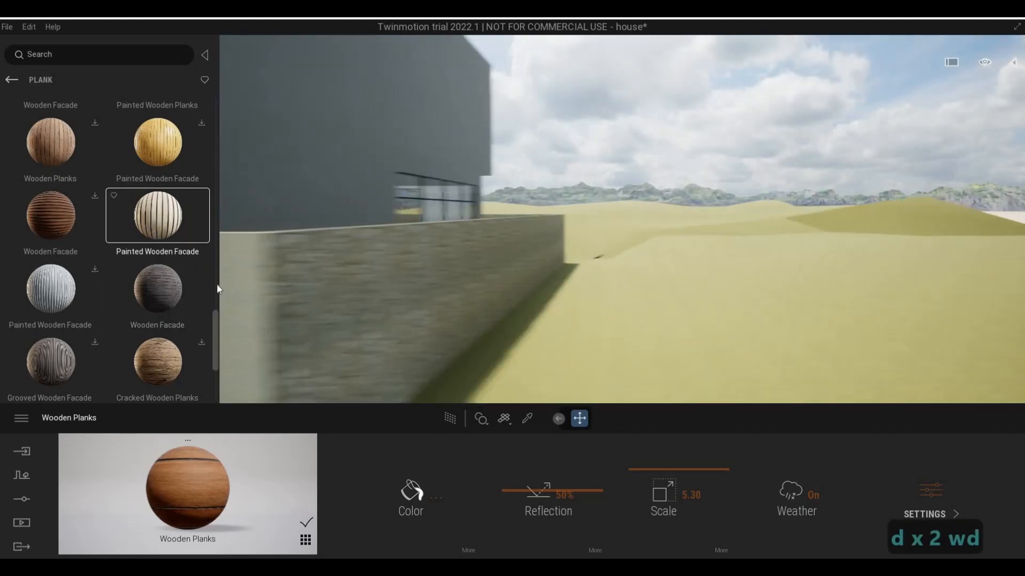
left_click_drag(216, 284, 246, 302)
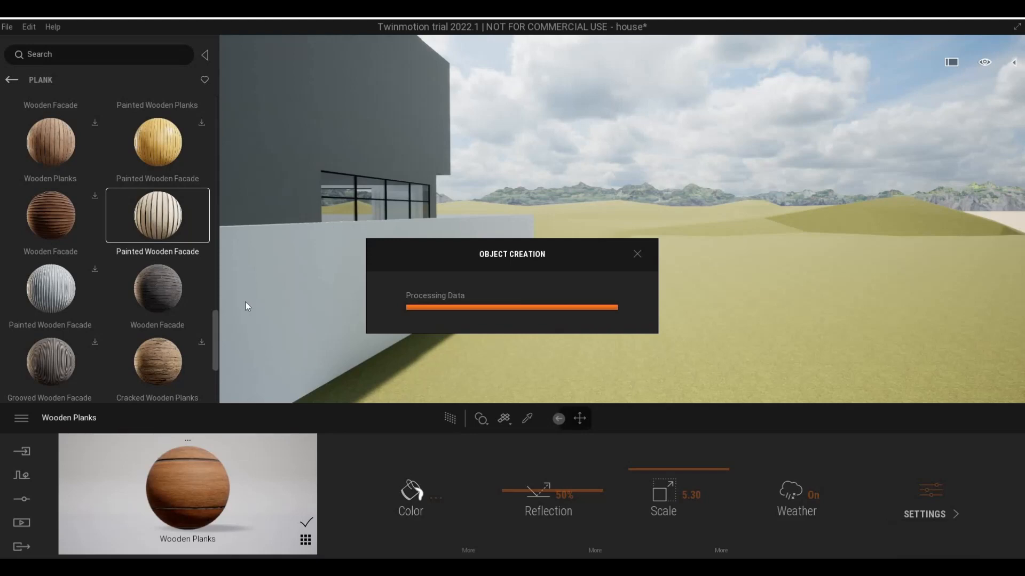
- Set the Painted Wooden Facade's scale on the boundary wall to 0.90
key("a")
key("a")
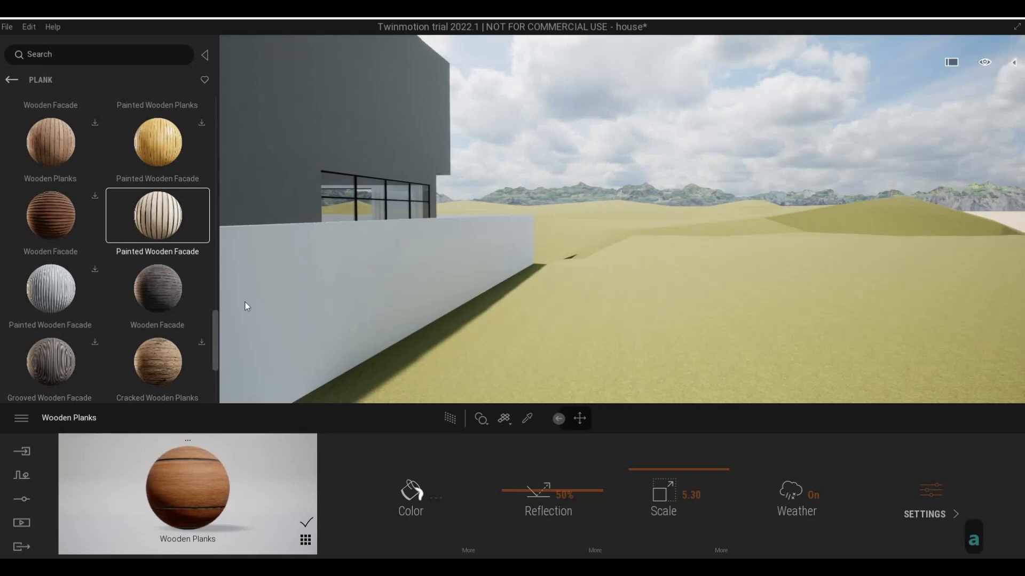
key("a")
key("e")
key("d")
key("w")
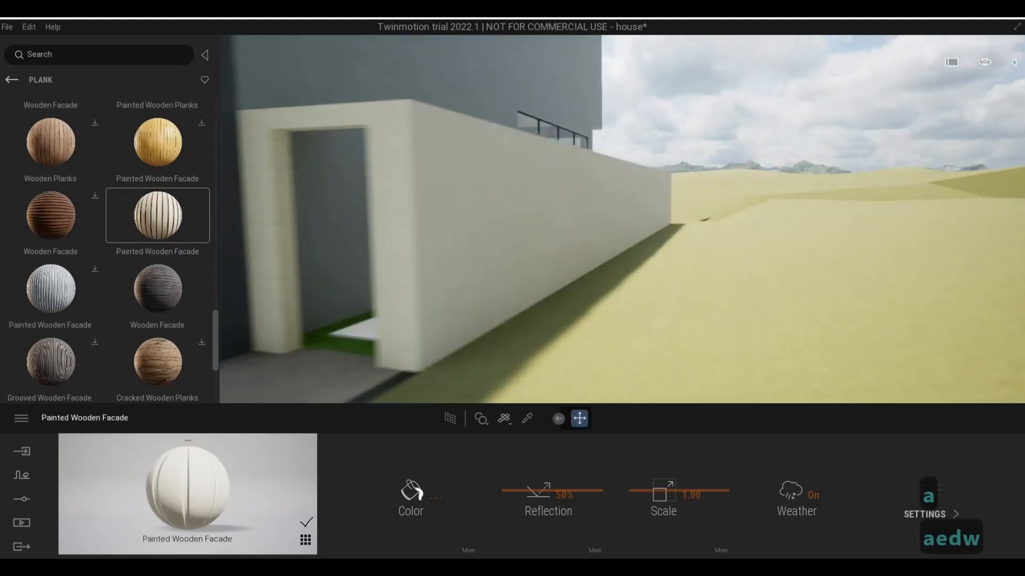
key("w")
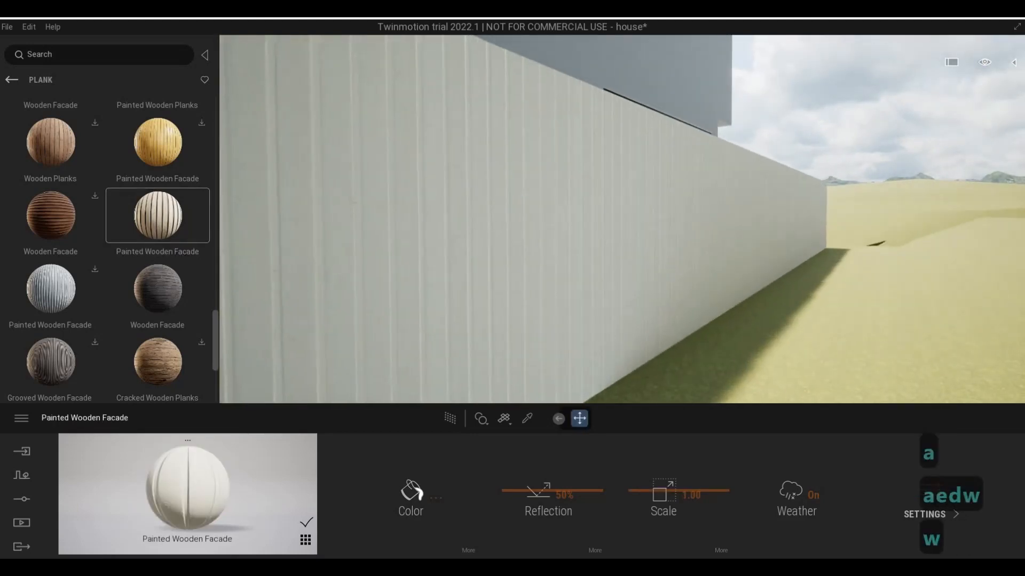
key("s")
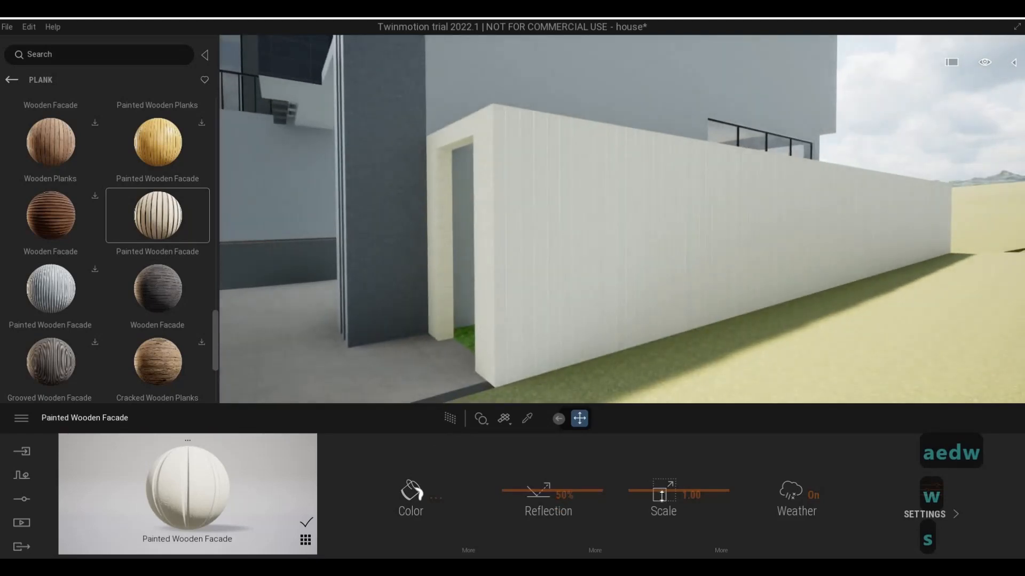
left_click_drag(662, 494, 661, 500)
- Apply the dark grey Wooden Facade to the front entrance wall and set the material's scale to 4.54
key("a")
key("a")
key("a")
key("a")
key("a")
key("a")
key("a")
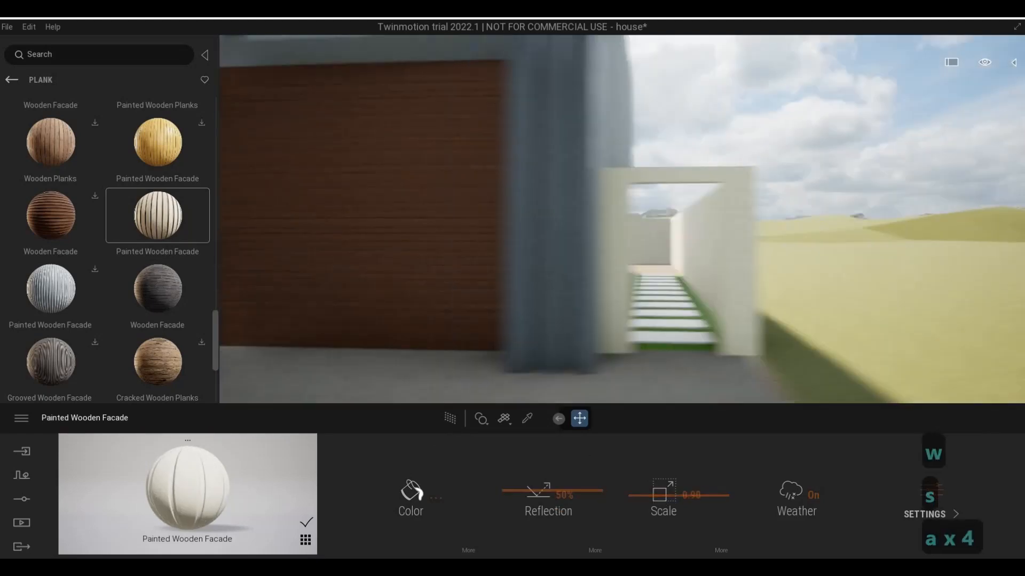
left_click_drag(152, 287, 465, 254)
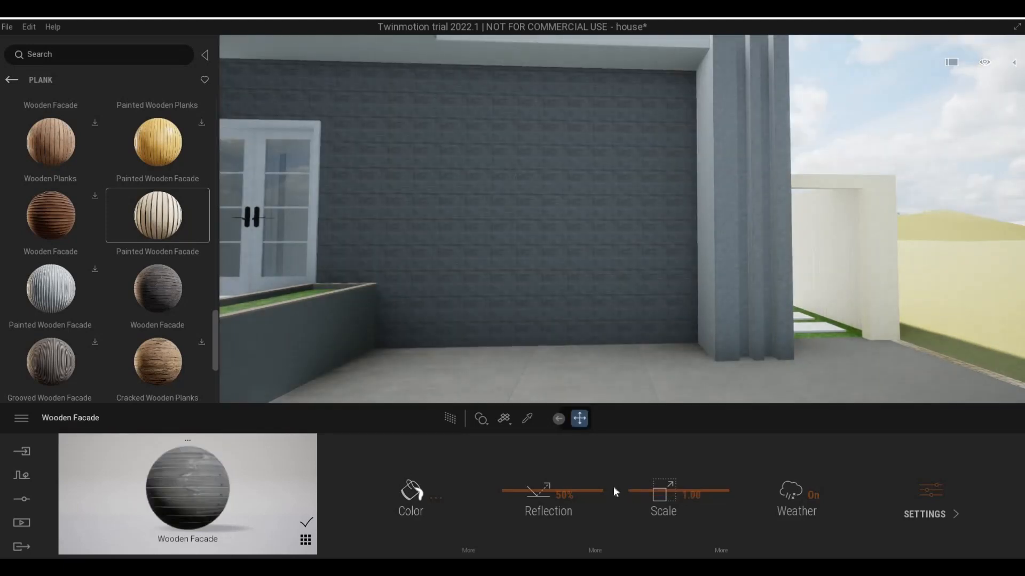
left_click_drag(636, 491, 629, 466)
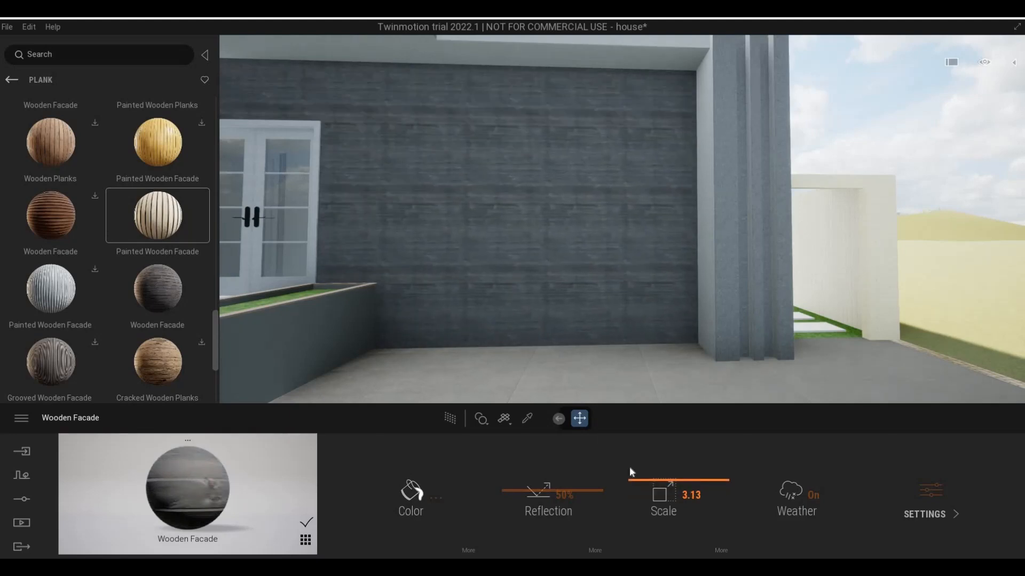
- Apply the dark grey Wooden Facade to the frame of the side gate
key("w")
key("s")
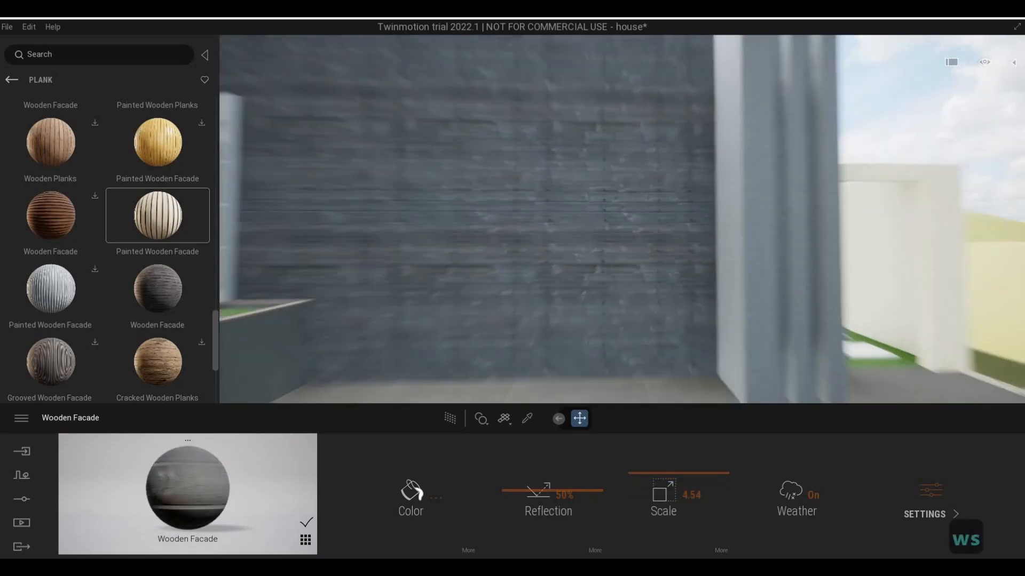
key("s")
key("a")
key("w")
key("d")
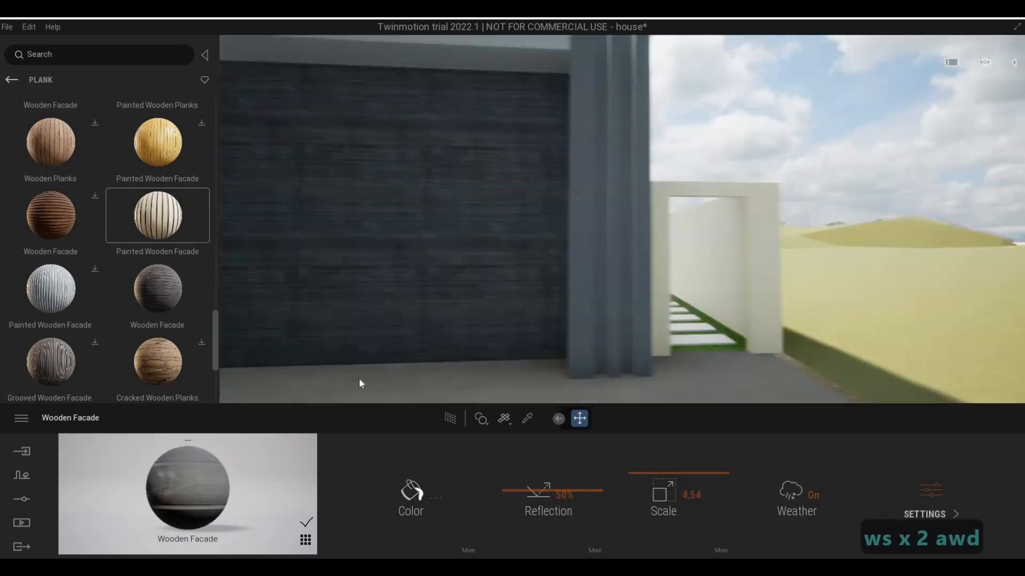
key("d")
left_click_drag(493, 328, 492, 328)
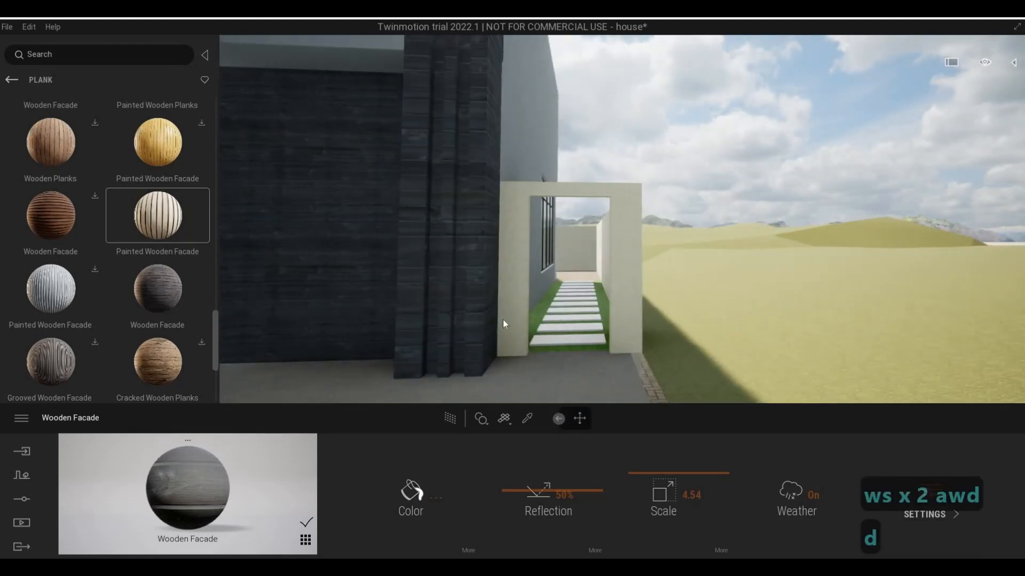
- Examine the dark wood cladding on the entrance wall and side gate from up close and from the street
key("a")
key("q")
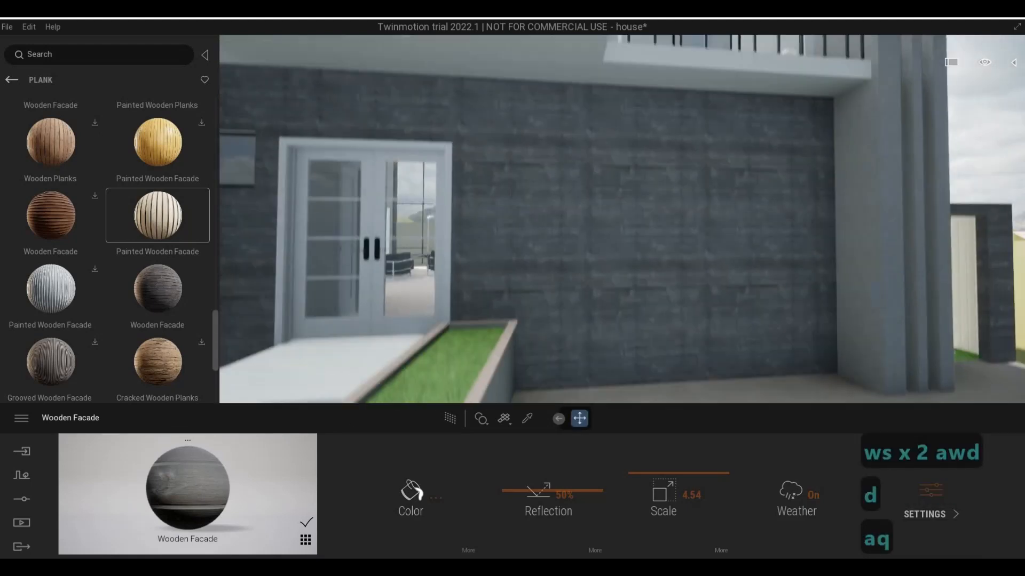
key("s")
key("s")
key("a")
key("q")
key("d")
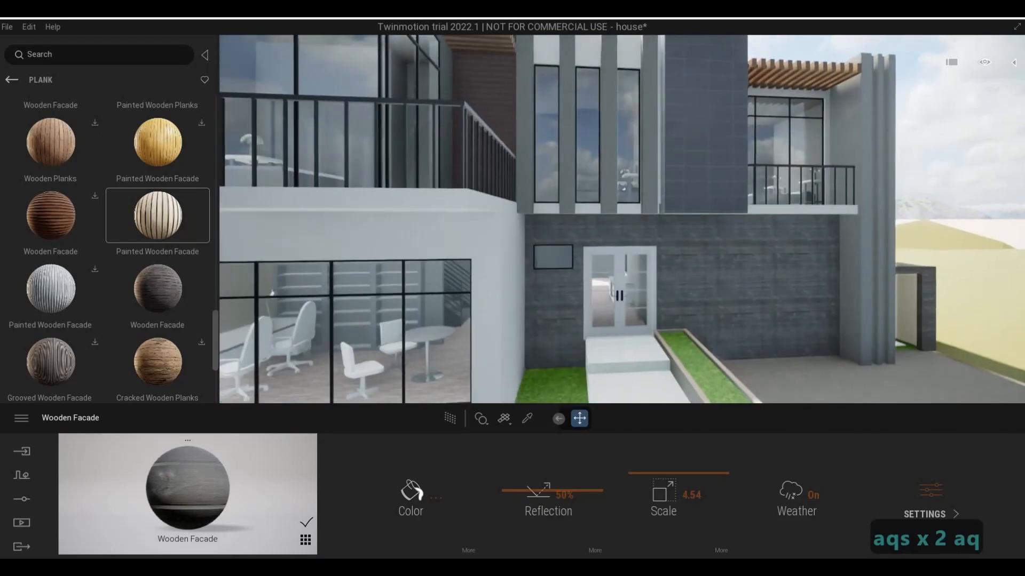
key("w")
key("d")
key("w")
key("e")
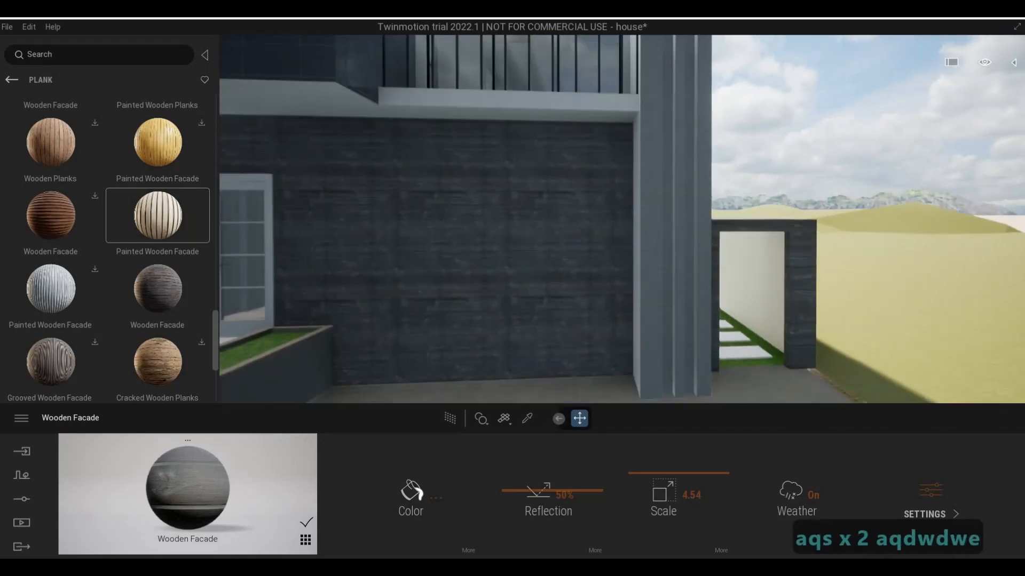
key("s")
key("s")
key("s")
key("q")
key("a")
key("e")
key("w")
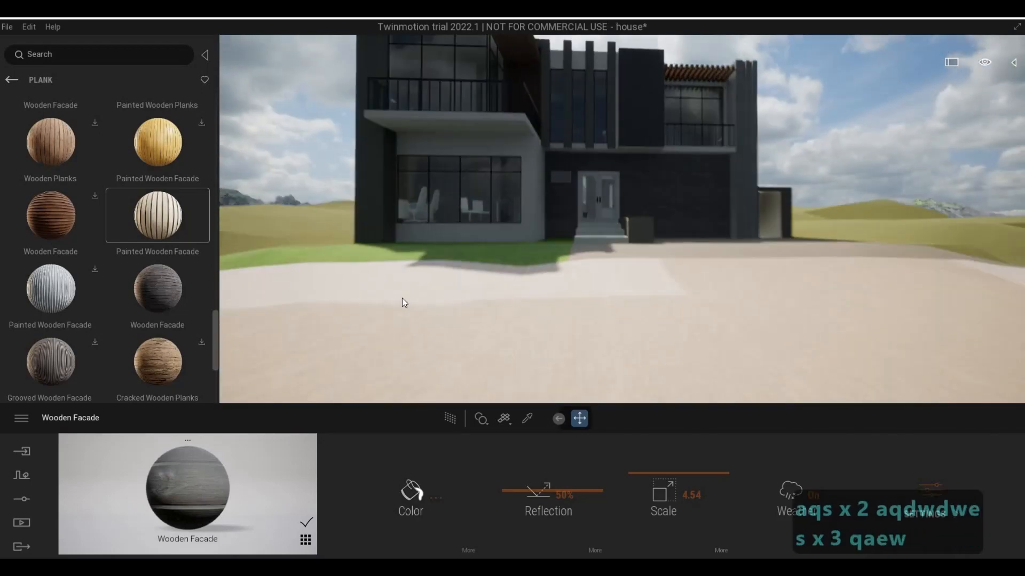
key("d")
key("w")
key("w")
key("d")
key("w")
key("q")
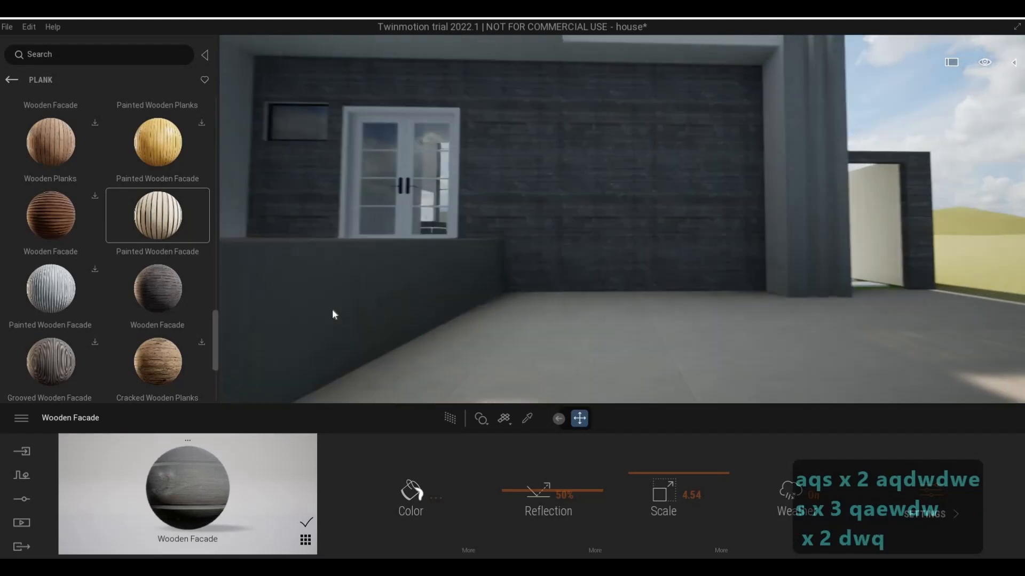
- Download the reddish-brown horizontal Wooden Facade from the plank materials
scroll(41, 274, "down", 3)
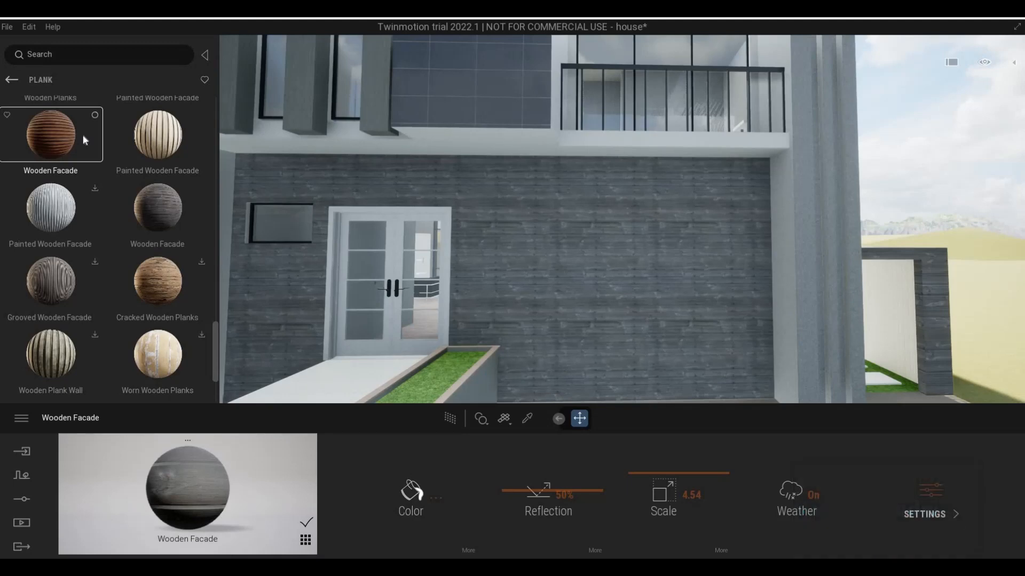
key("F1")
key("F1")
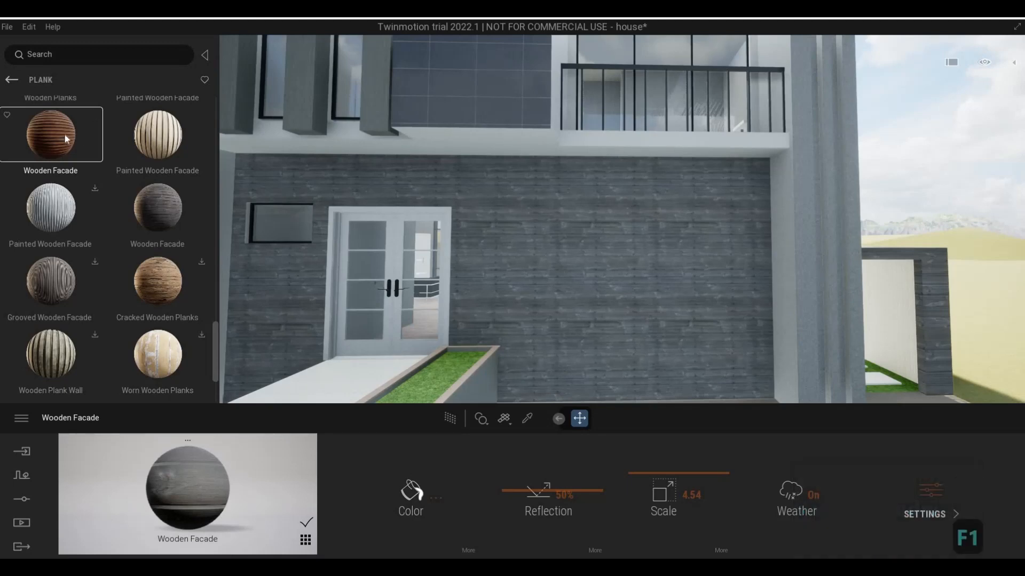
- Apply the reddish-brown horizontal Wooden Facade to the front entrance wall and set the material's scale to 3.89
left_click_drag(380, 231, 523, 245)
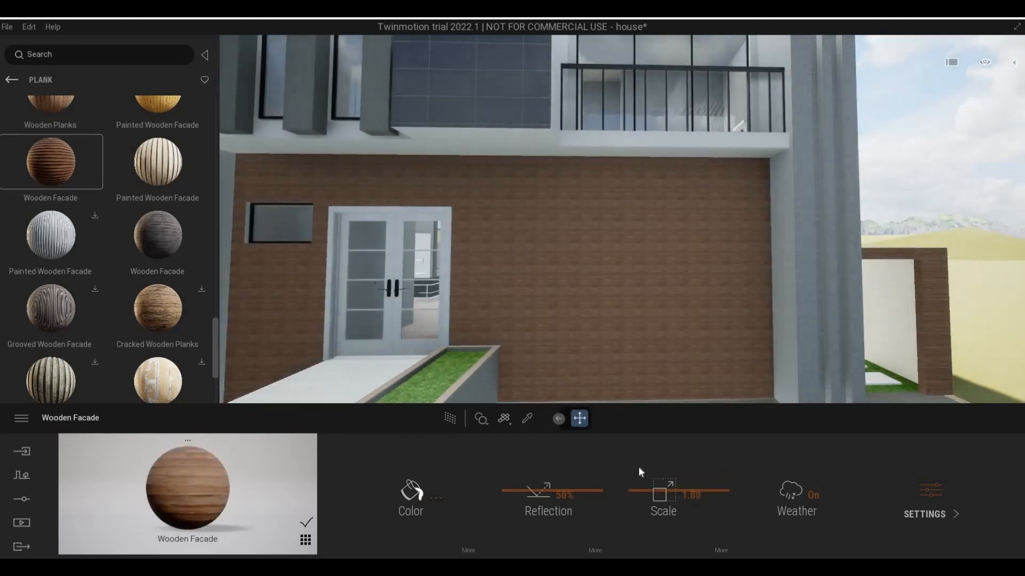
left_click_drag(642, 484, 642, 472)
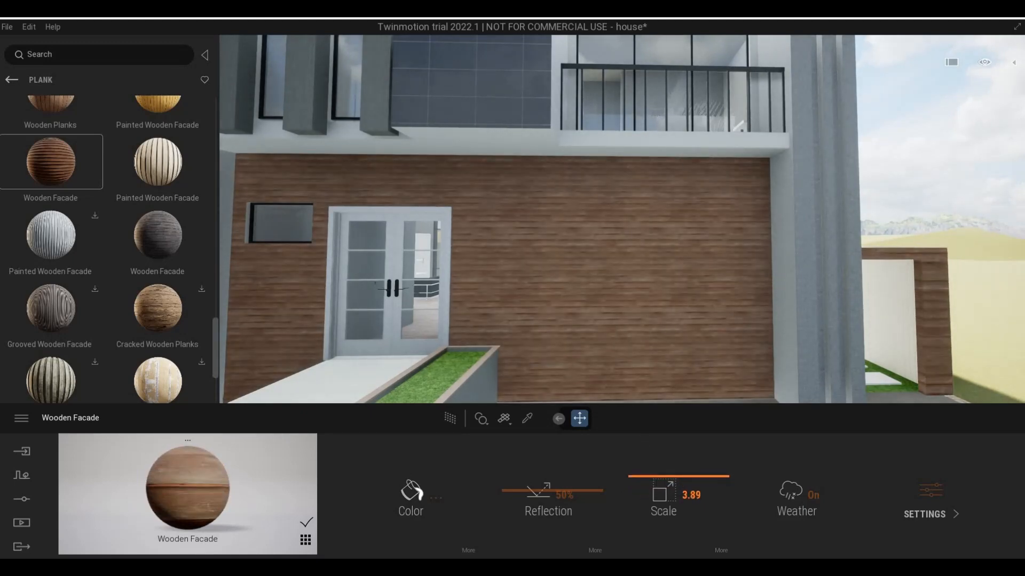
- Examine the reddish-brown cladding on the entrance wall and side gate from up close and from beside the boundary wall
key("w")
key("e")
key("w")
key("q")
key("w")
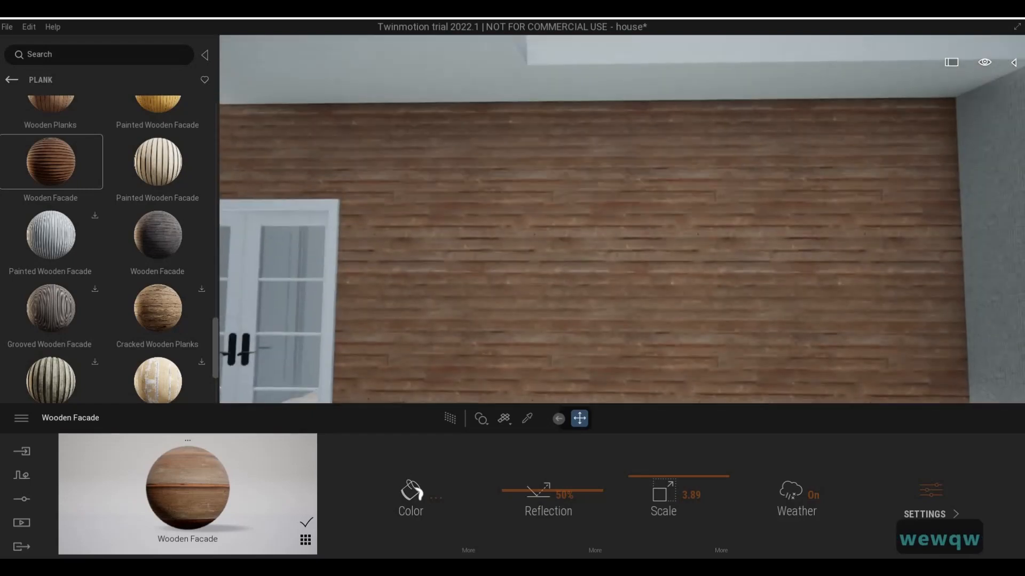
key("w")
key("s")
key("s")
key("a")
key("a")
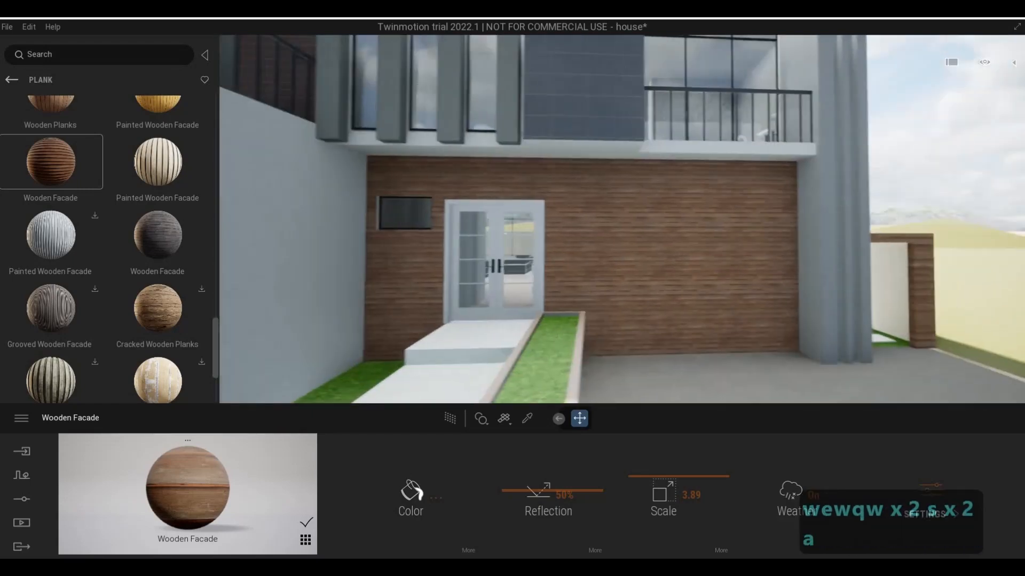
key("d")
key("s")
key("d")
key("w")
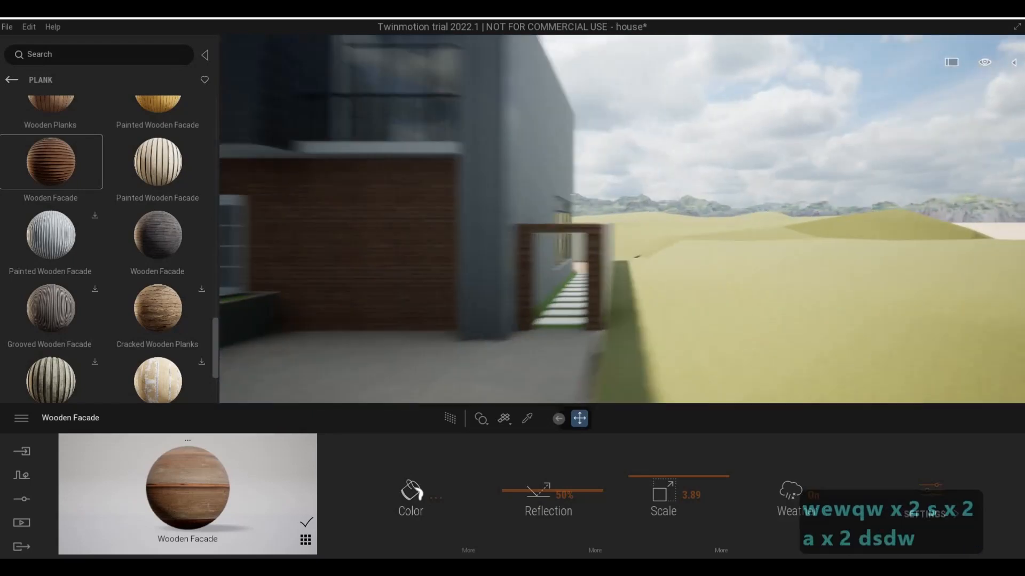
key("w")
key("w")
key("w")
right_click_drag(632, 328, 561, 334)
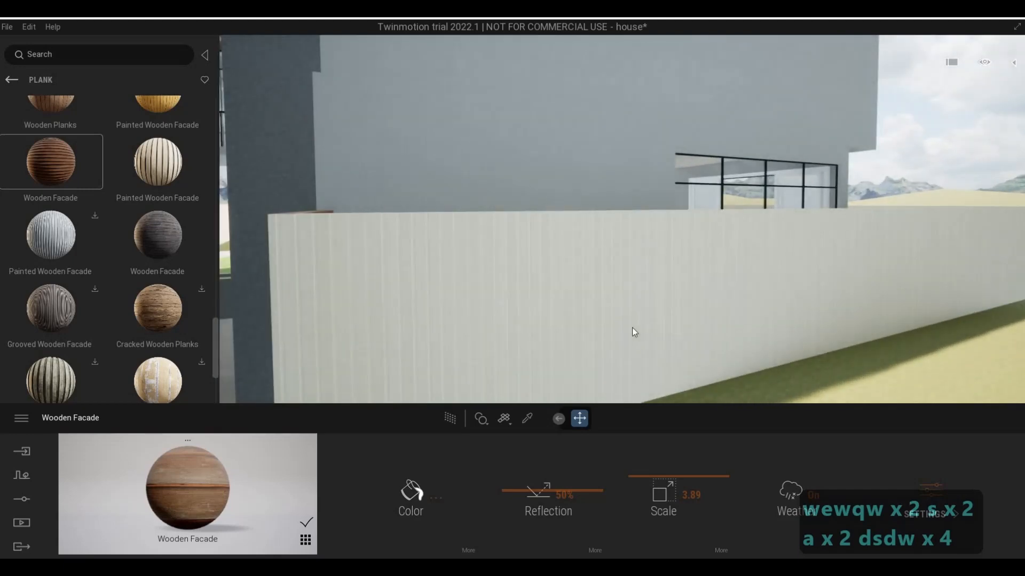
key("a")
key("a")
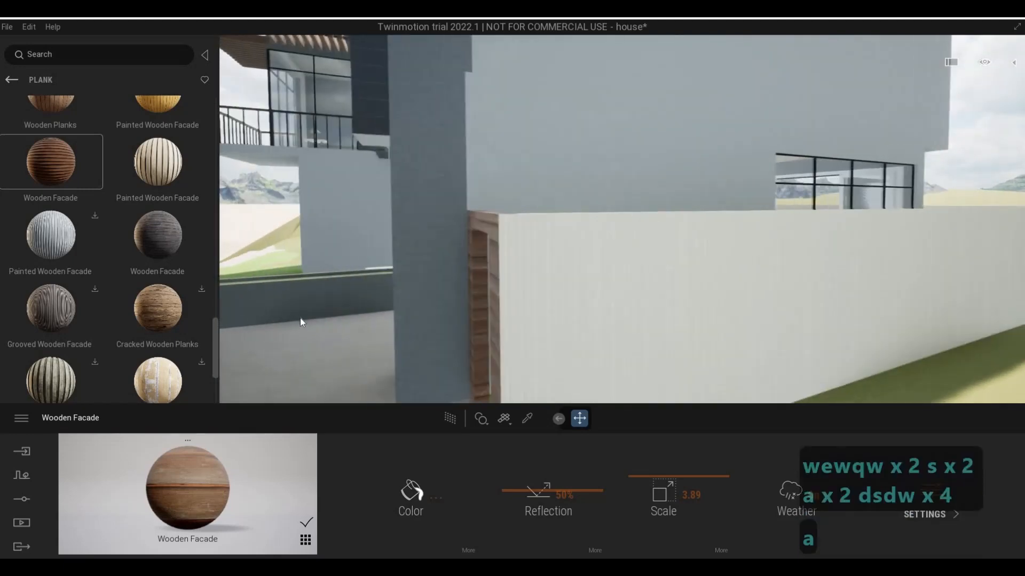
- Look through further plank materials and examine the front facade from the driveway and the street
scroll(178, 326, "down", 5)
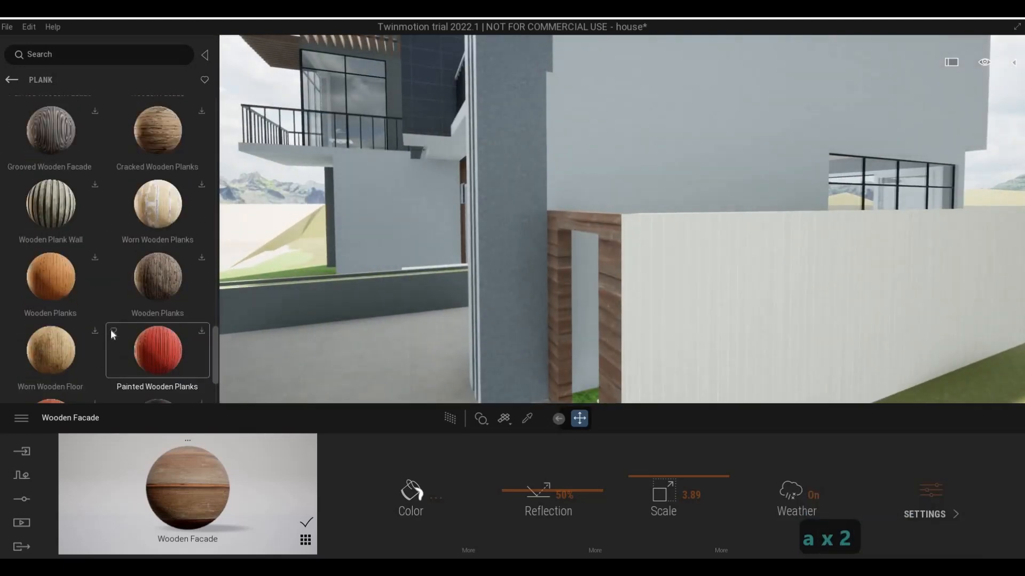
scroll(110, 325, "down", 2)
scroll(110, 326, "down", 1)
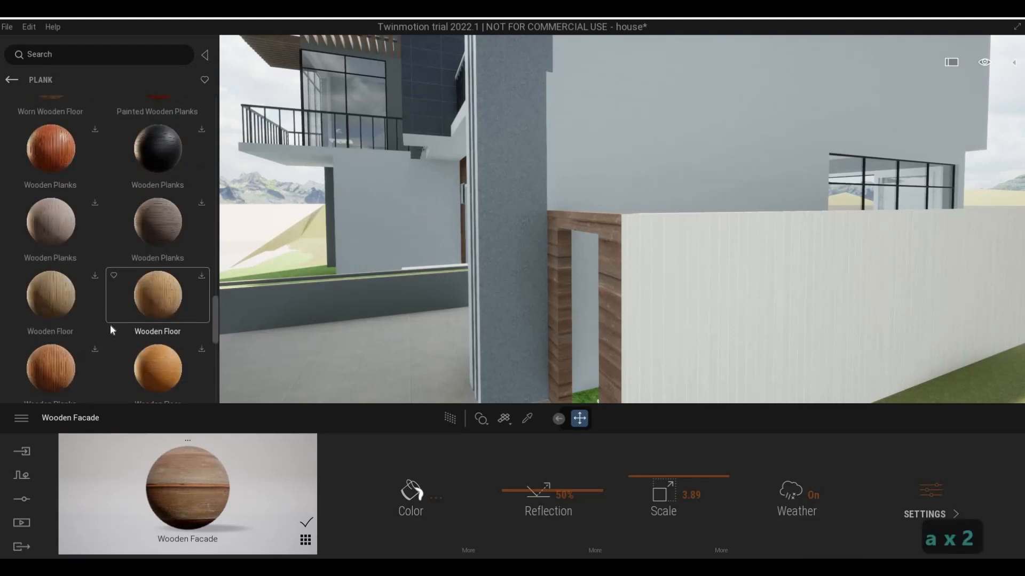
scroll(176, 235, "up", 1)
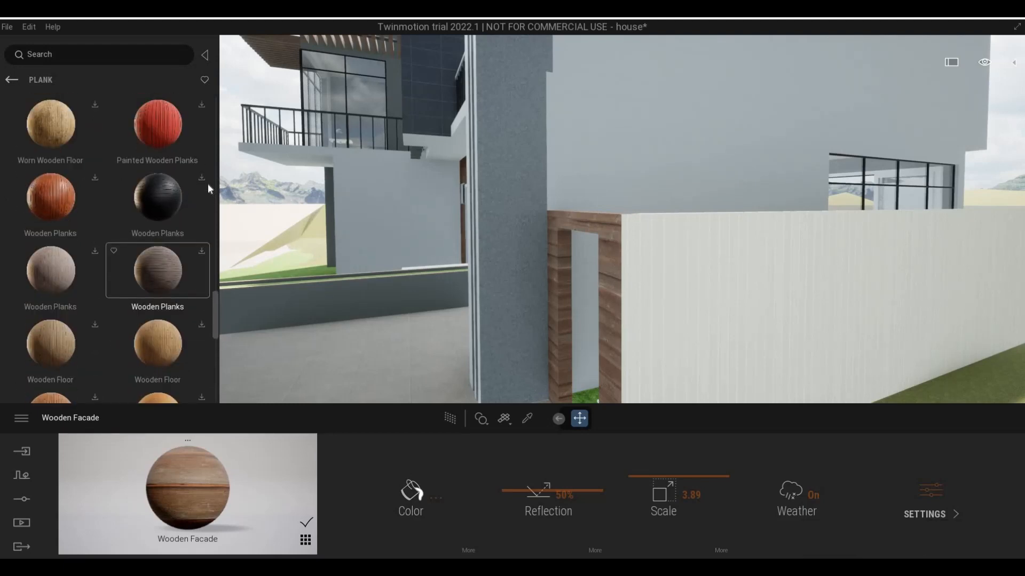
key("a")
key("a")
key("a")
key("a")
key("a")
key("a")
key("a")
key("a")
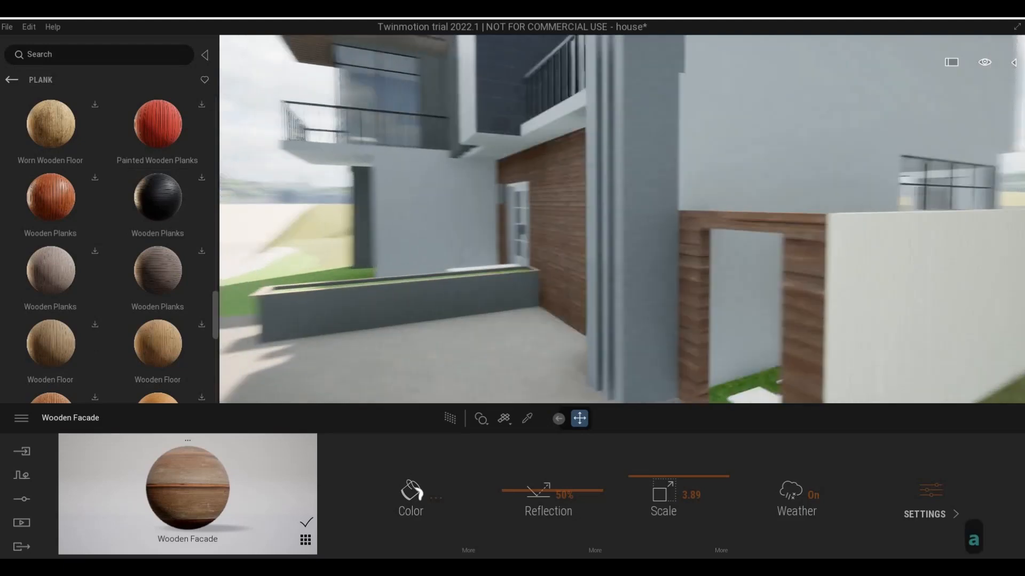
key("a")
key("s")
key("d")
key("e")
key("w")
key("s")
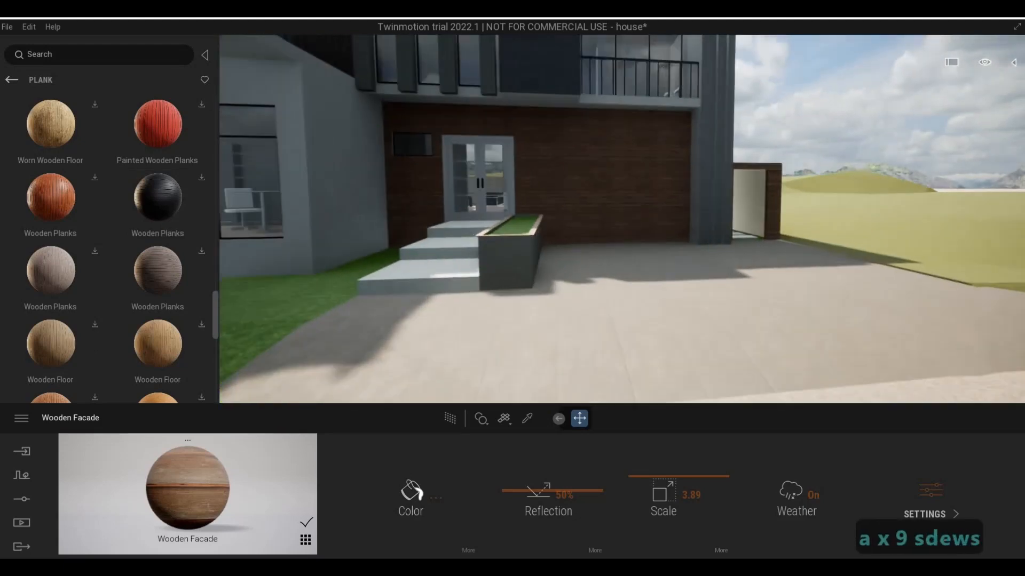
key("a")
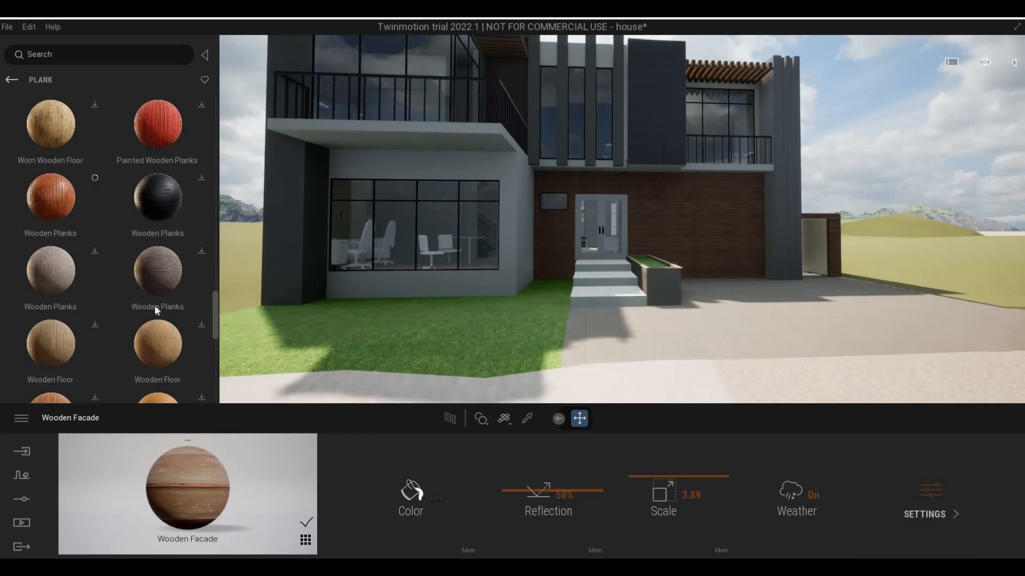
- Download the red-orange, the orange vertical-grain and the dark brown horizontal Wooden Planks from the plank materials
scroll(112, 320, "down", 3)
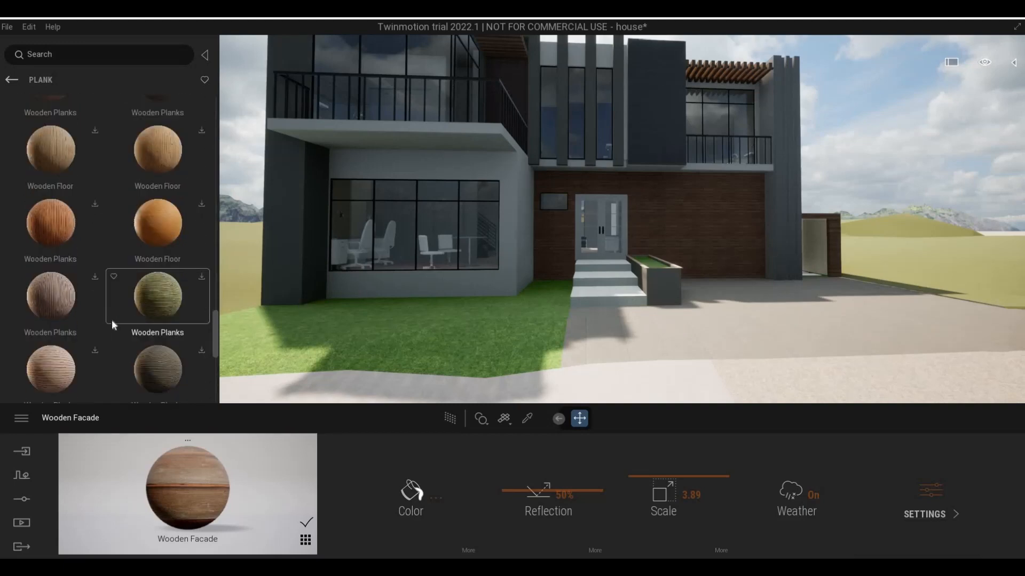
scroll(111, 319, "down", 1)
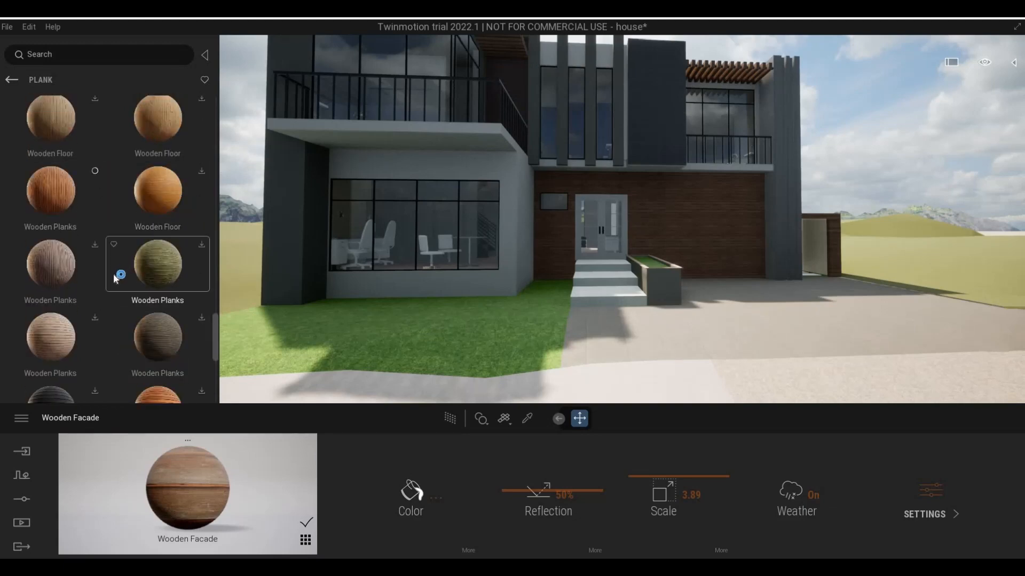
scroll(113, 278, "down", 1)
scroll(111, 283, "down", 4)
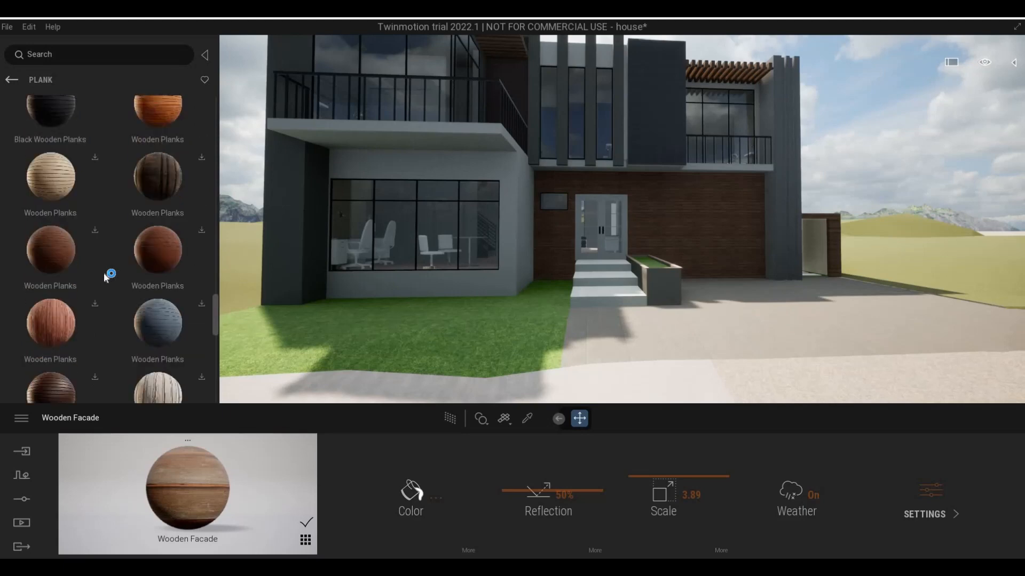
scroll(107, 306, "down", 1)
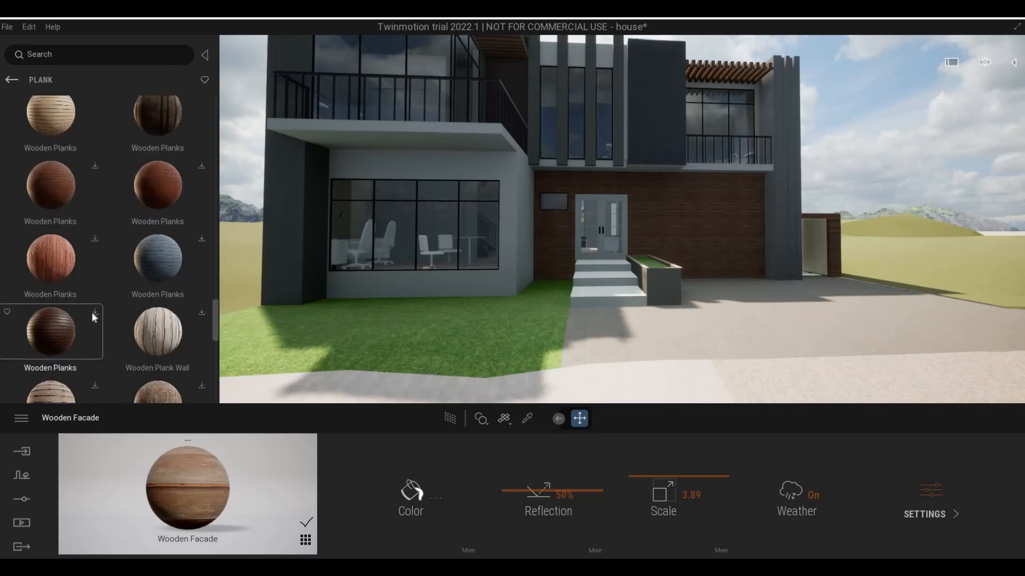
scroll(88, 305, "up", 1)
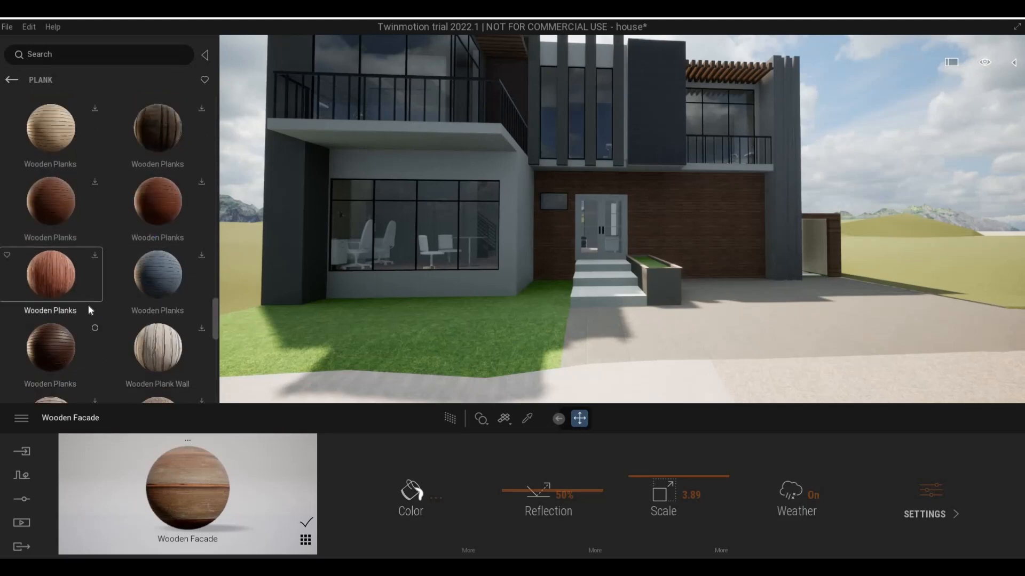
scroll(96, 305, "down", 1)
- Apply the dark brown horizontal Wooden Planks to the front entrance wall and set the material's scale to 5.30
key("d")
key("w")
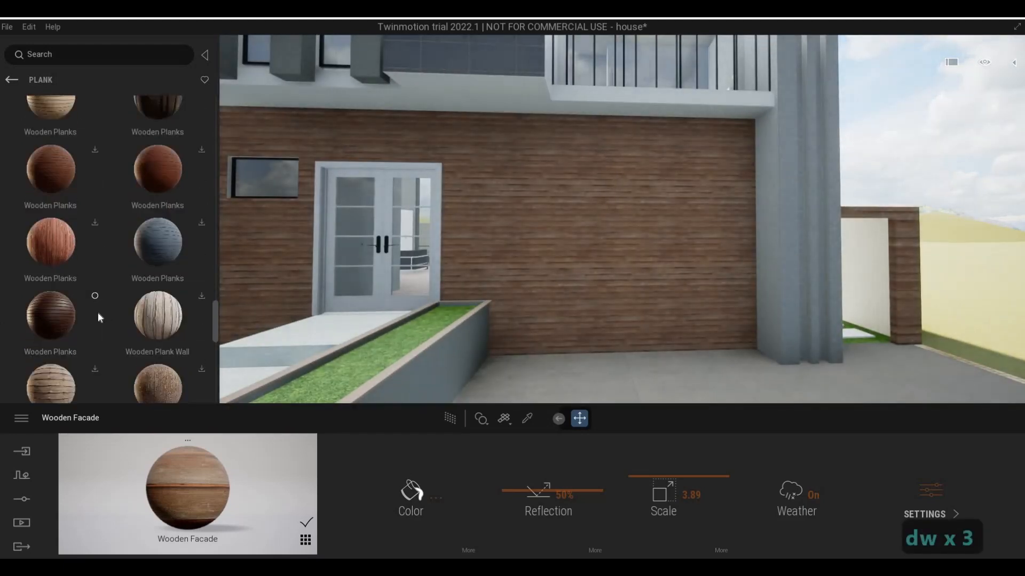
left_click_drag(54, 315, 584, 269)
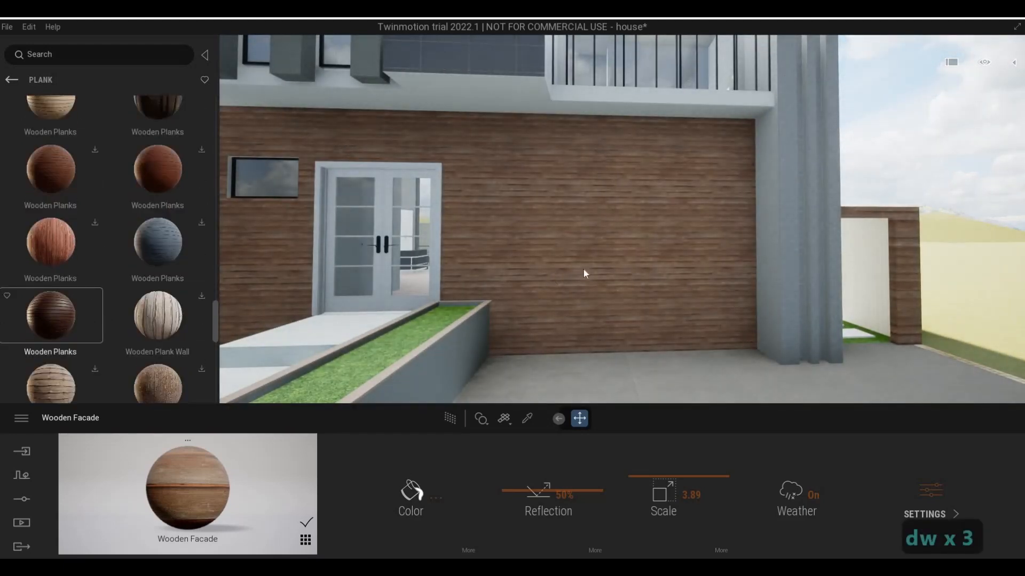
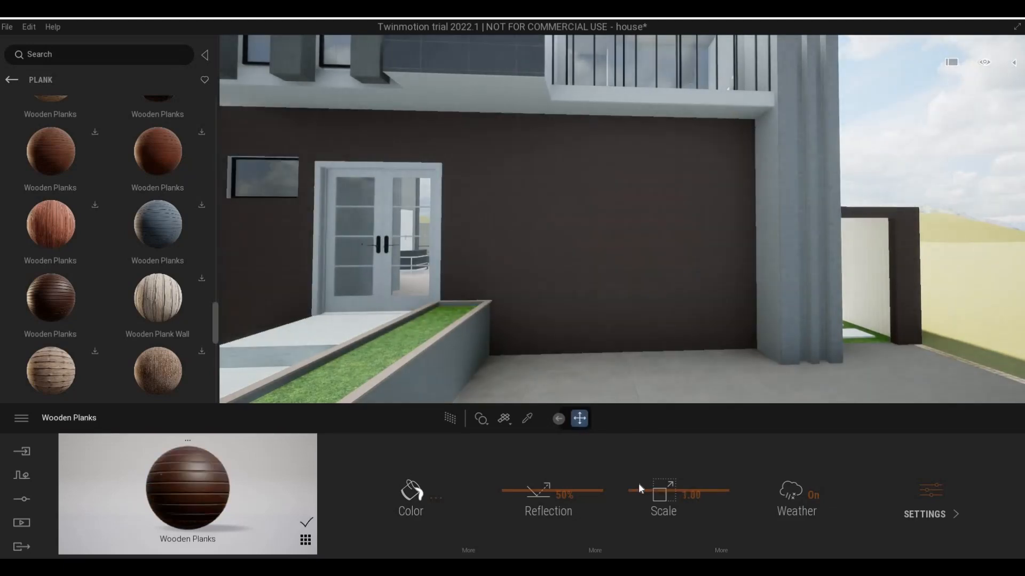
left_click(638, 470)
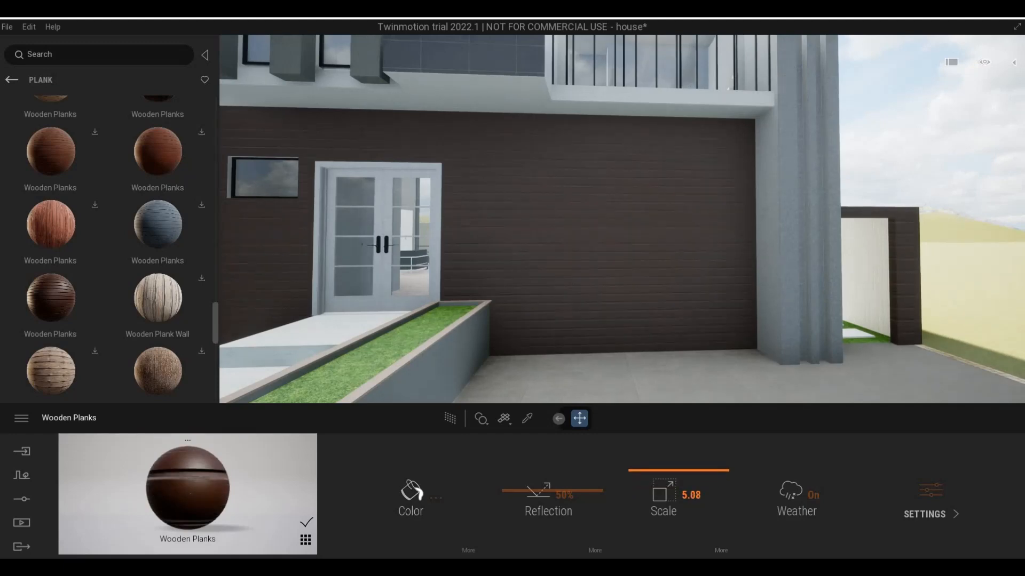
- Examine the dark brown planks beside the upper balconies, the vertical fins and the tiled wall above the entrance
right_click_drag(553, 267, 437, 247)
key("q")
key("a")
key("q")
key("a")
key("w")
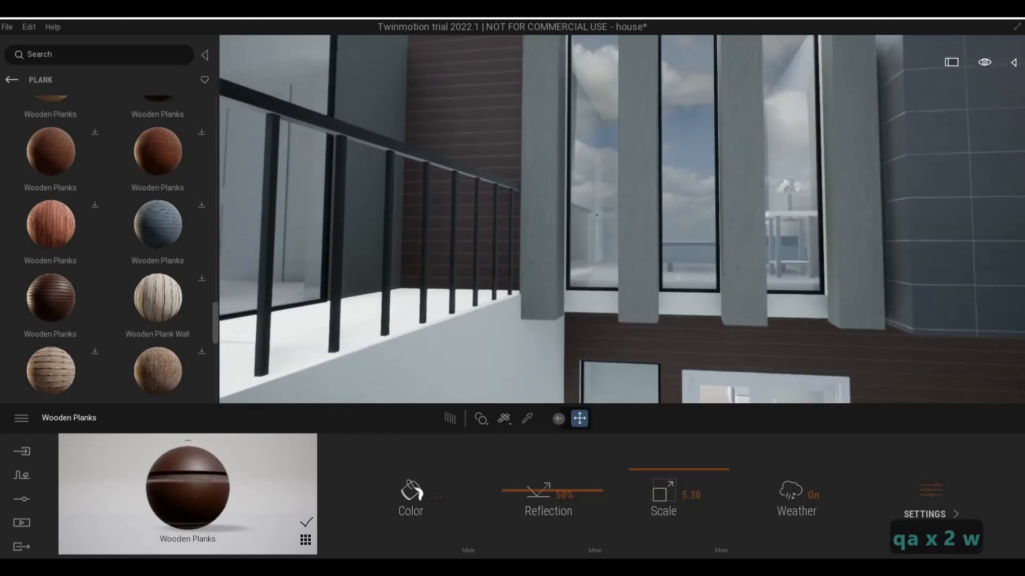
key("a")
key("d")
key("w")
key("a")
key("d")
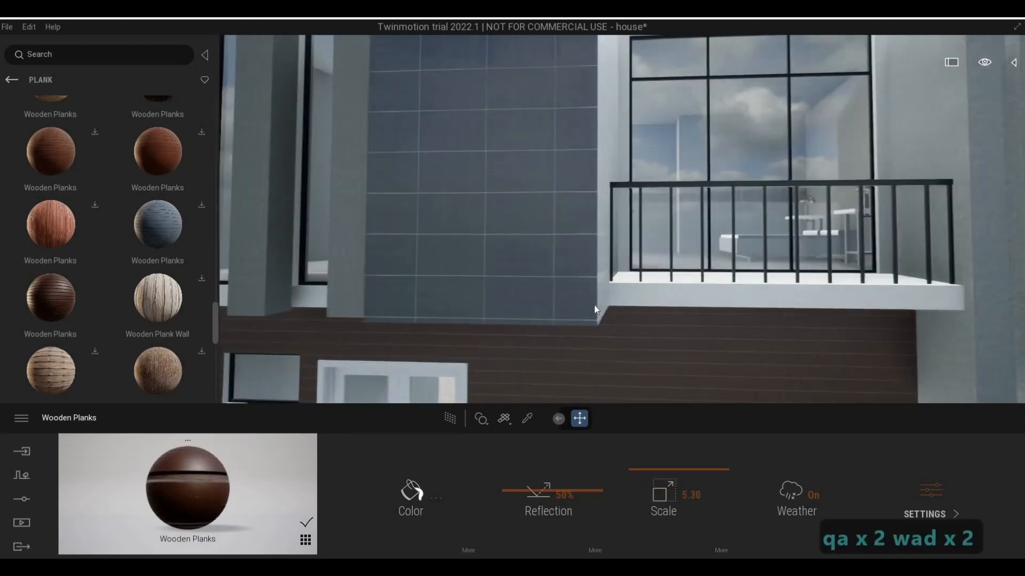
- Undo the scaling and application of the dark brown Wooden Planks on the entrance wall
key("ctrl+z")
key("ctrl+z")
key("e")
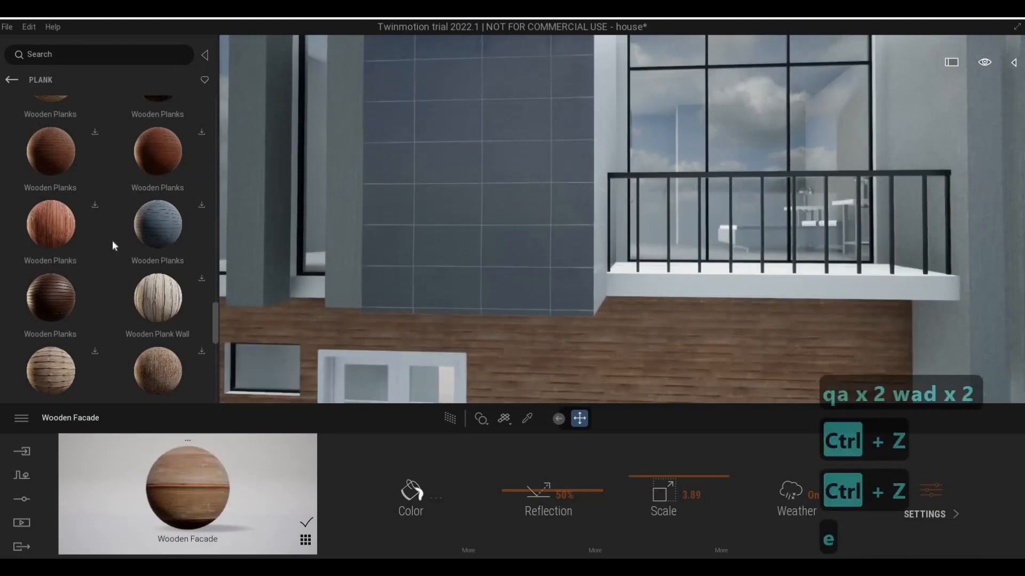
key("a")
- Apply the orange vertical-grain Wooden Planks to the front entrance wall
scroll(64, 230, "up", 3)
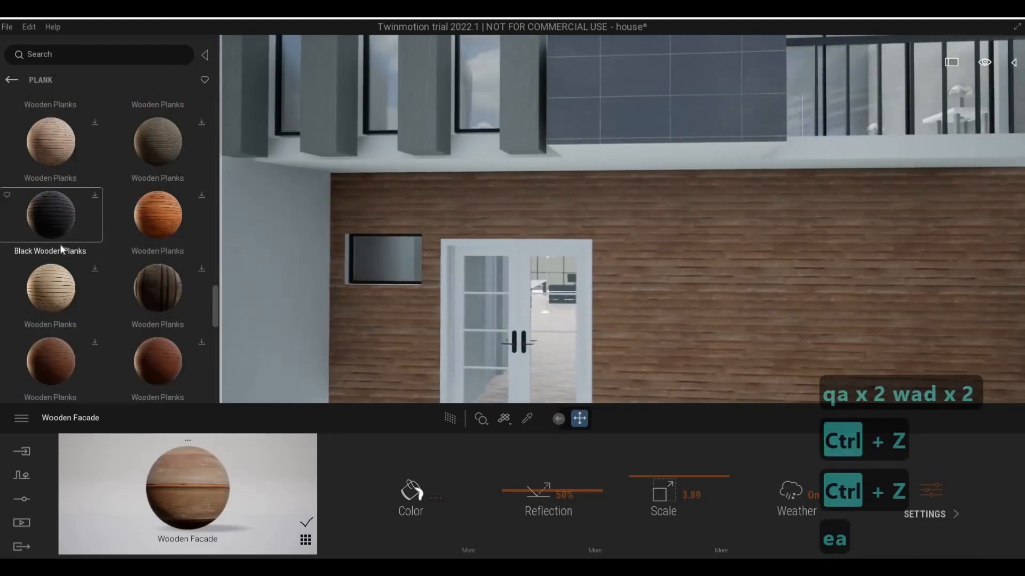
scroll(59, 245, "up", 5)
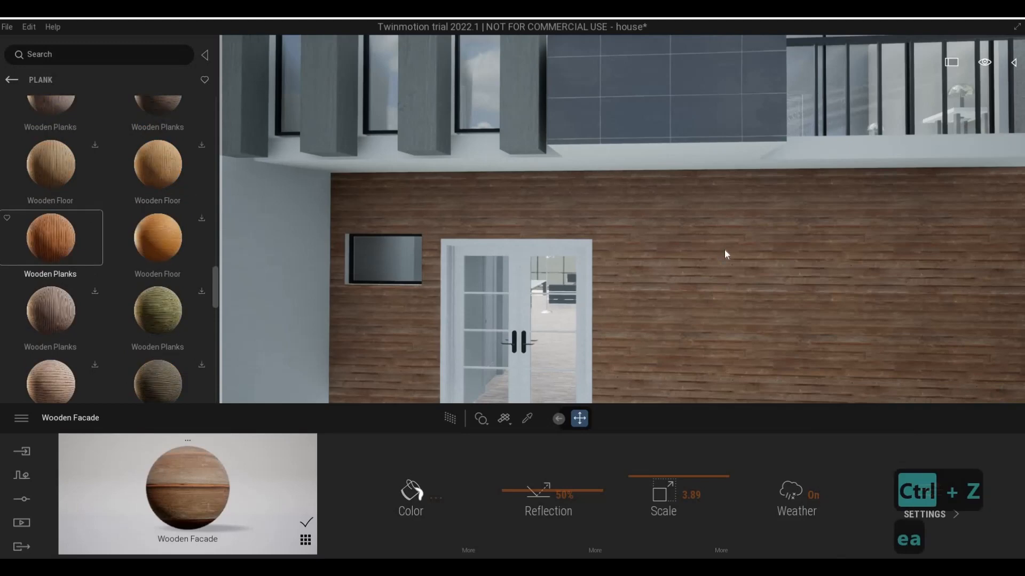
left_click_drag(725, 249, 813, 278)
key("d")
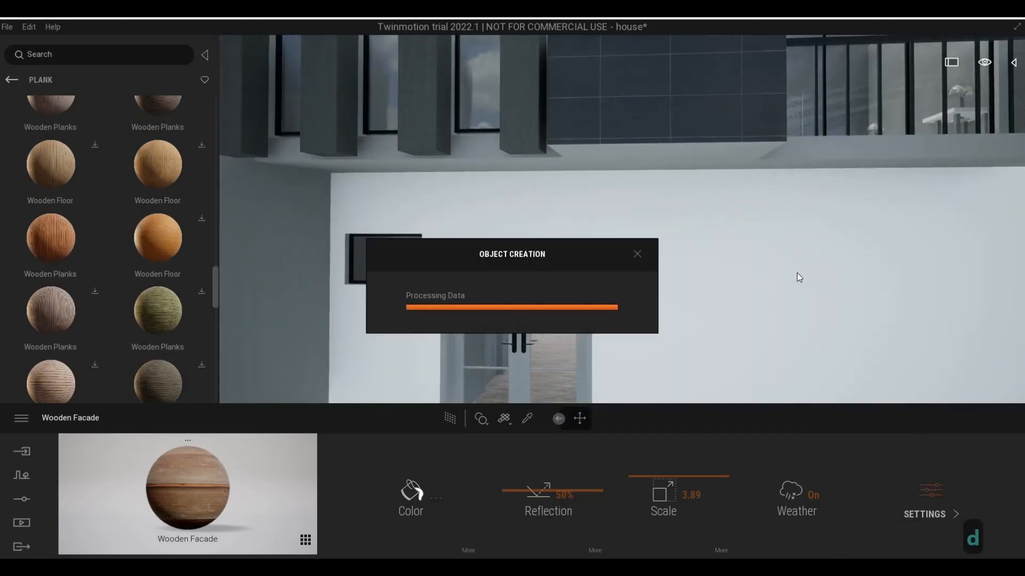
key("F1")
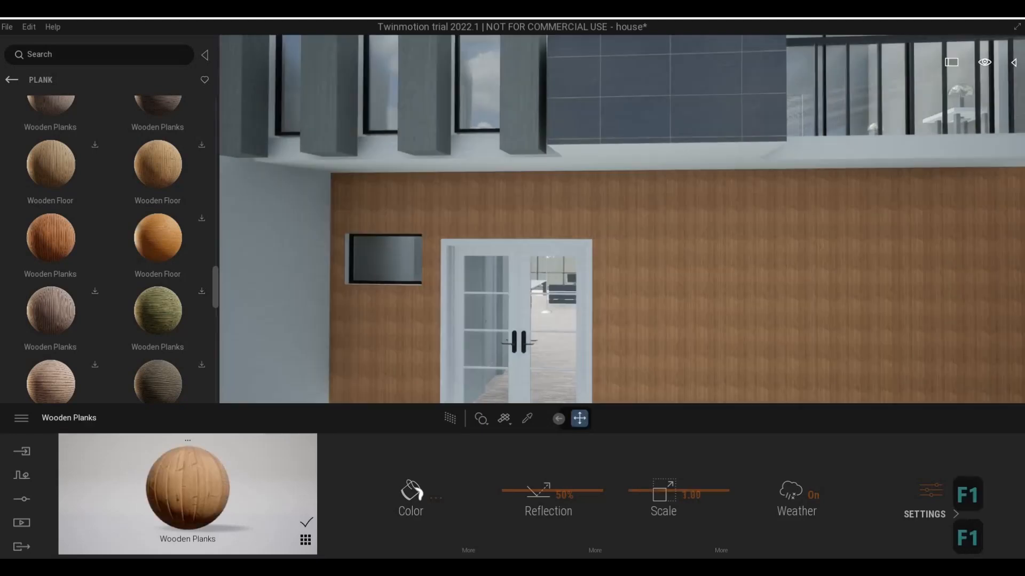
- Set the scale of the entrance wall's Wooden Planks material to 3.78
key("d")
key("w")
key("e")
key("s")
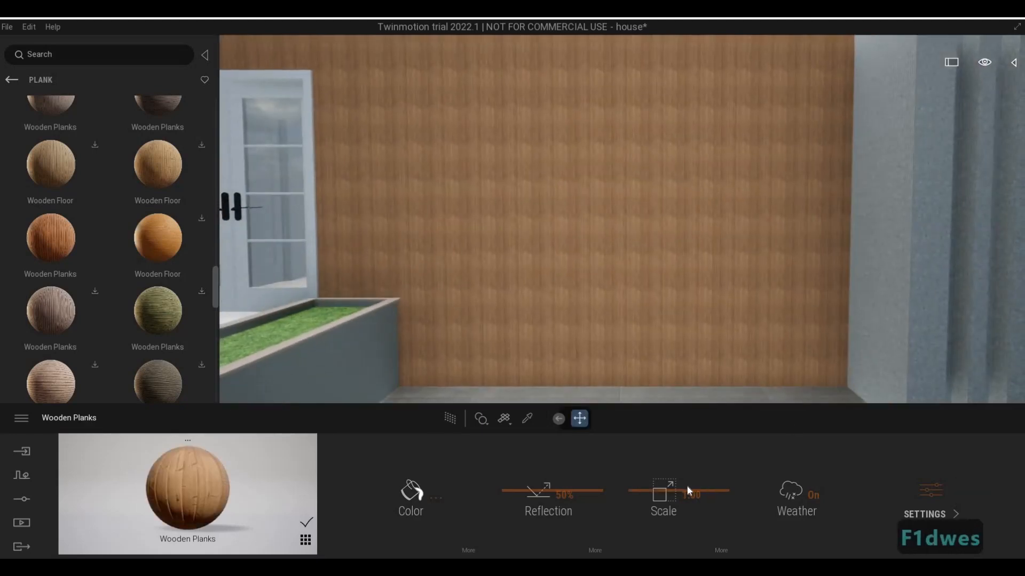
left_click(689, 479)
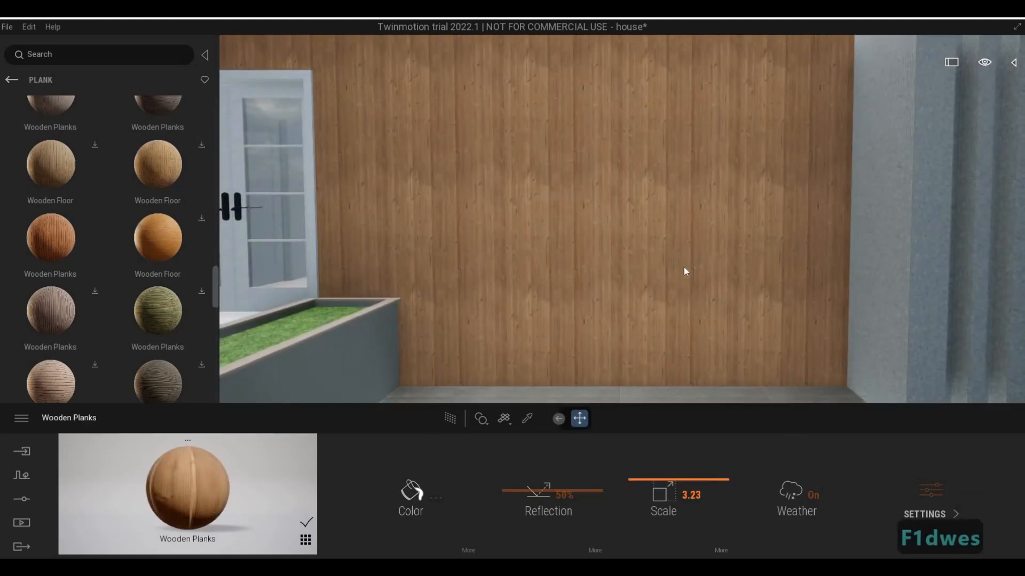
left_click_drag(690, 480, 689, 476)
- Examine the vertical wood planks on the entrance wall and side gate from up close and from the front lawn
key("s")
right_click_drag(684, 267, 790, 261)
key("d")
key("w")
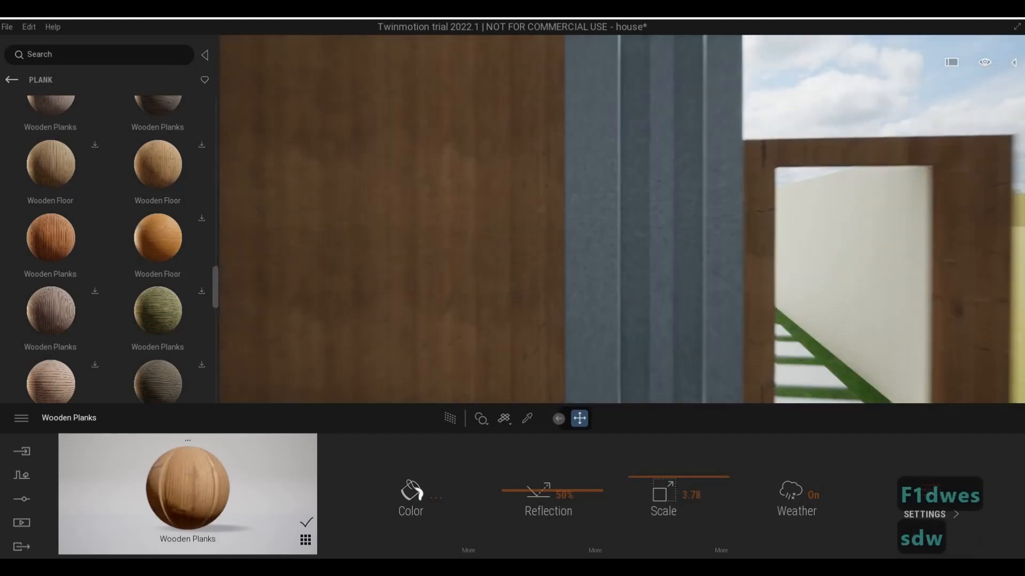
key("a")
key("s")
key("a")
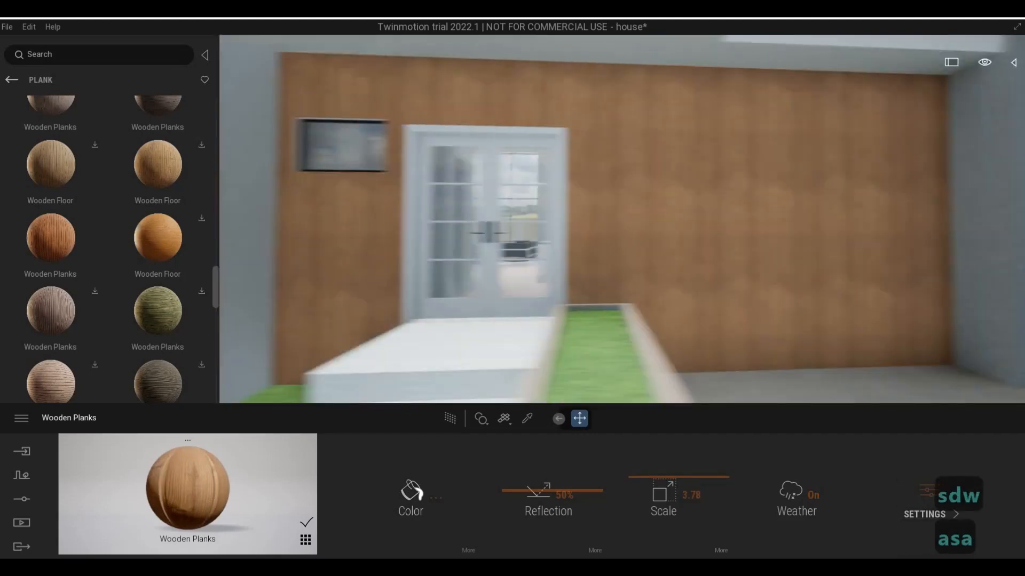
key("s")
key("s")
key("s")
key("d")
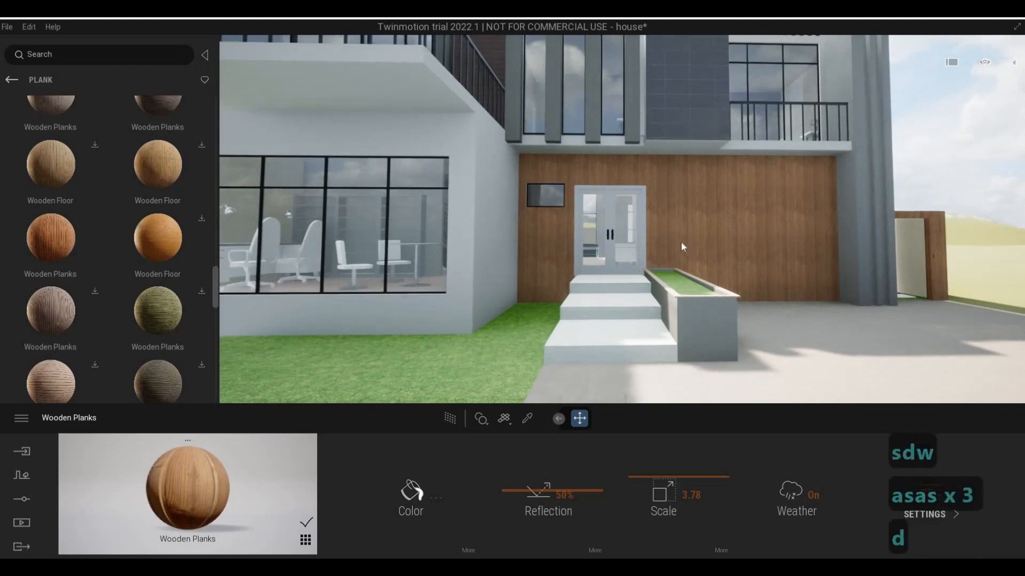
- Download the orange Wooden Planks and the two reddish-brown Wooden Planks materials from the Plank library
scroll(38, 296, "down", 1)
scroll(37, 296, "down", 3)
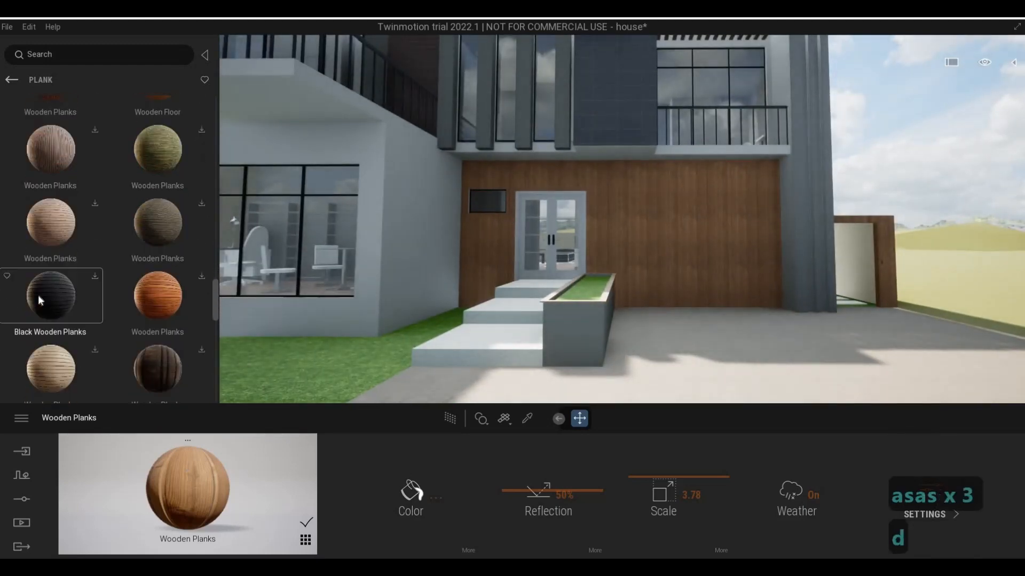
left_click(201, 163)
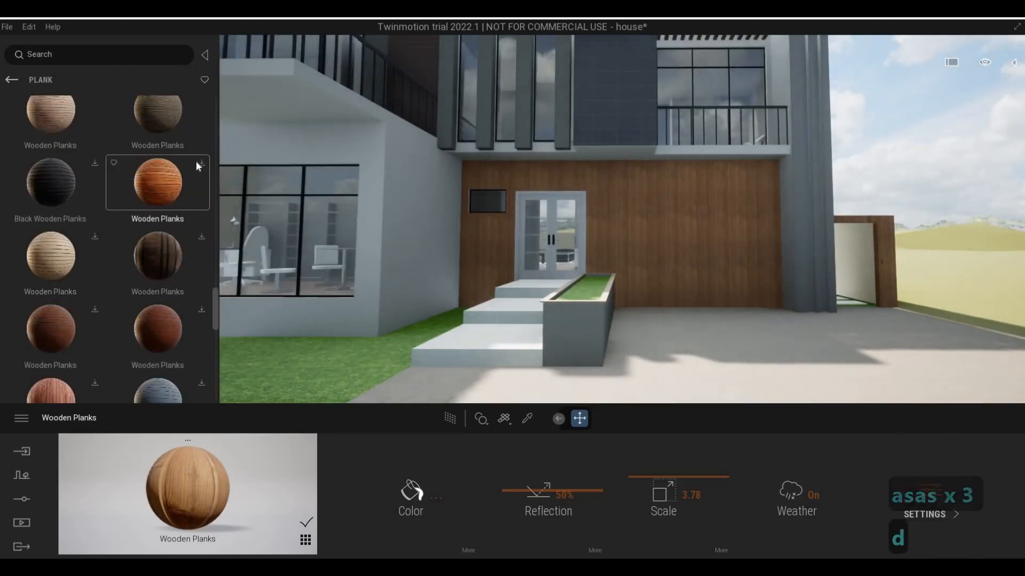
left_click(201, 310)
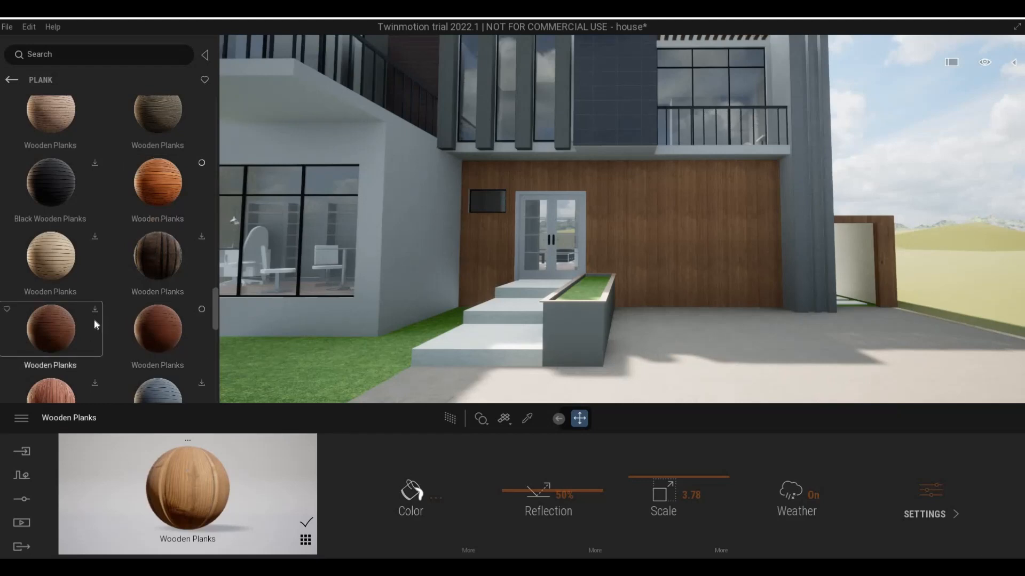
left_click(94, 310)
- Apply the reddish-brown Wooden Planks with horizontal boards to the front entrance wall
scroll(90, 267, "down", 2)
scroll(97, 278, "down", 3)
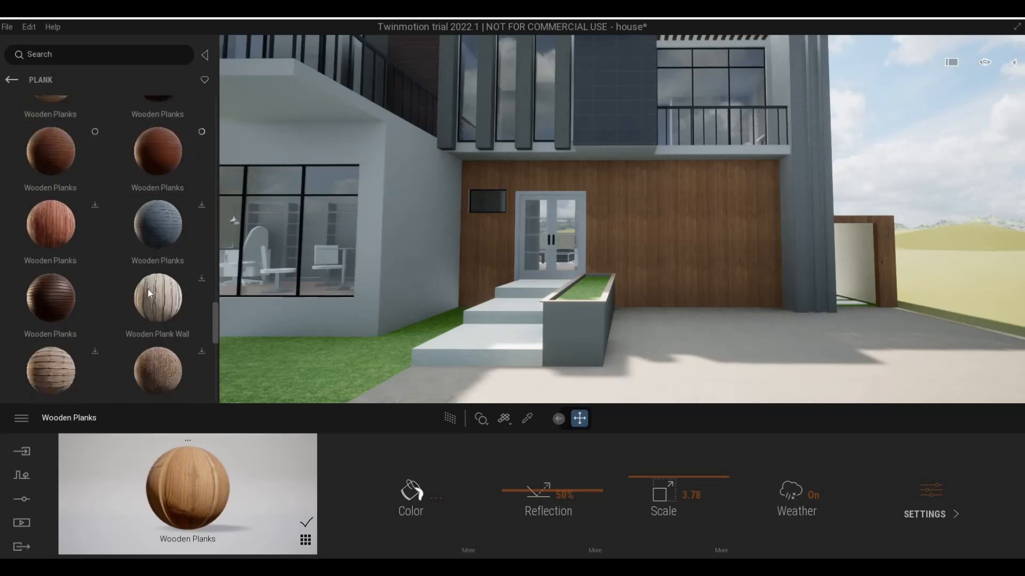
scroll(174, 302, "down", 5)
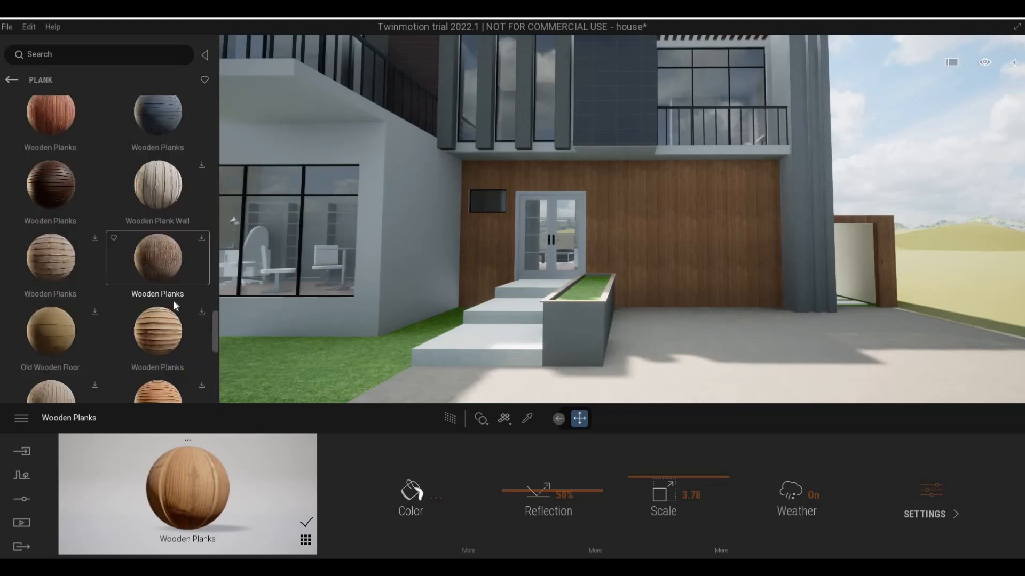
left_click_drag(625, 227, 626, 226)
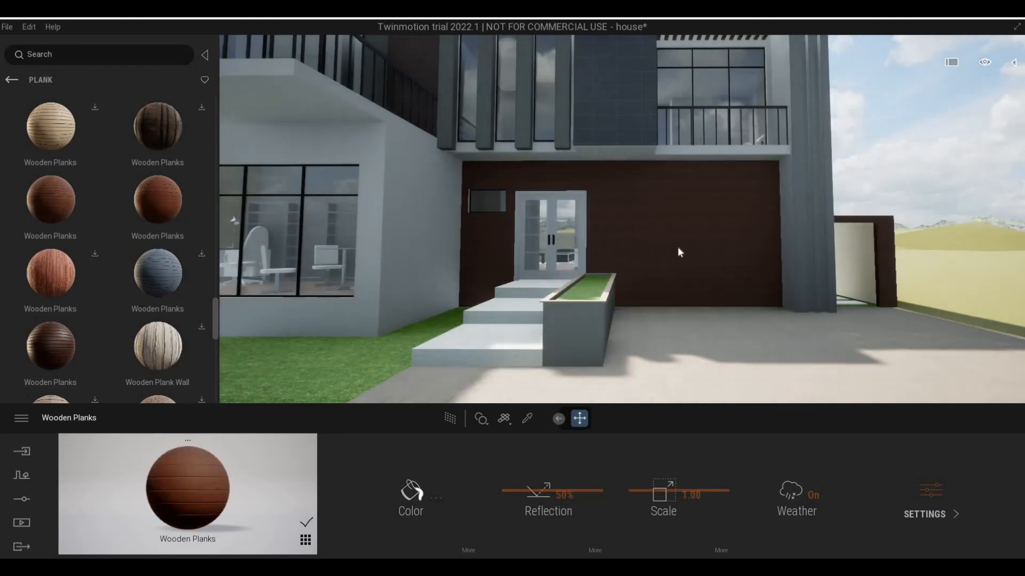
- Set the scale of the entrance wall's reddish-brown Wooden Planks to 2.80
key("d")
key("w")
key("w")
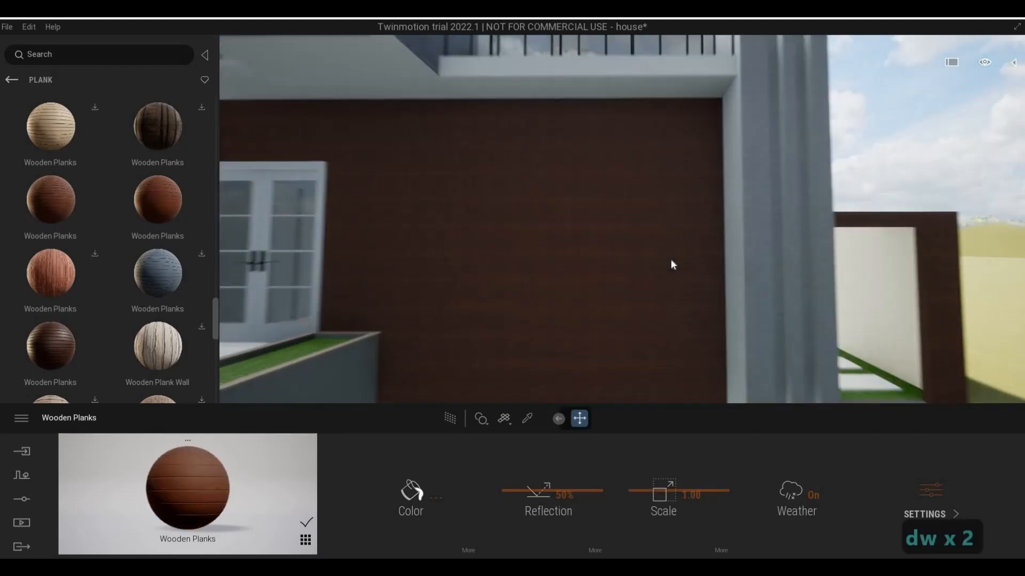
key("a")
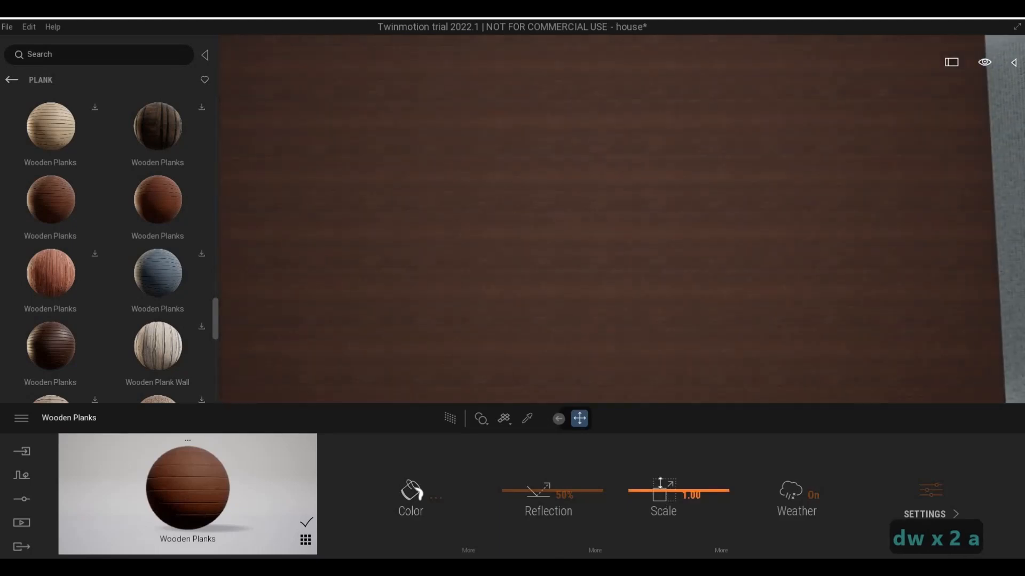
left_click_drag(661, 484, 669, 382)
key("s")
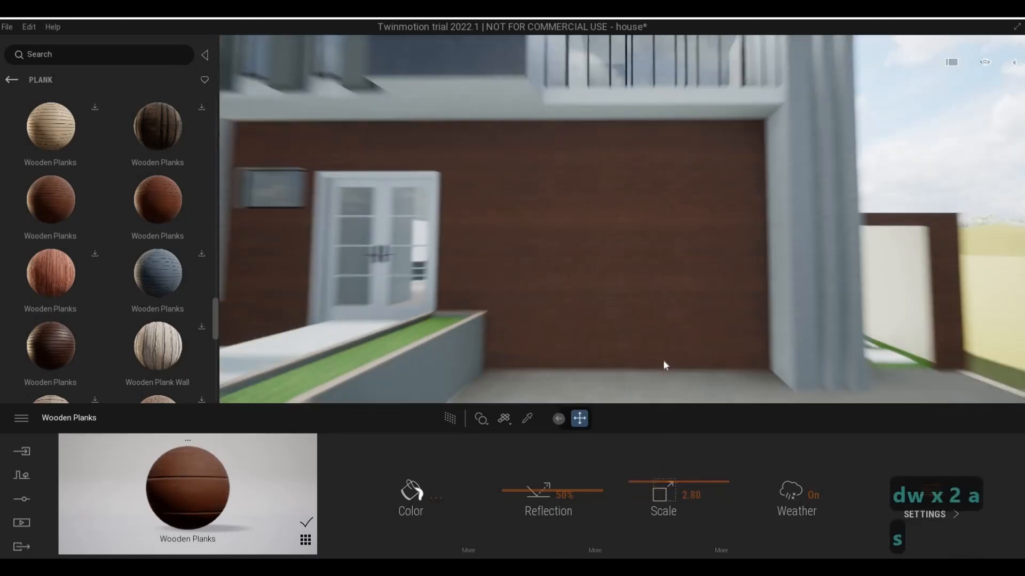
- Increase the scale of the entrance wall's Wooden Planks to 3.34 after checking the facade from a distance
key("w")
key("a")
key("s")
key("q")
key("a")
key("w")
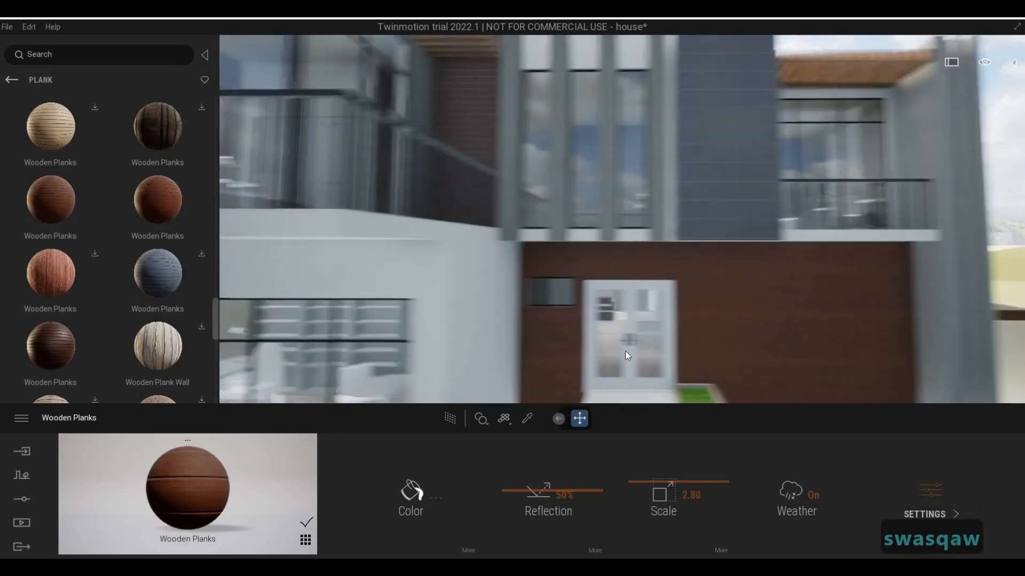
key("w")
key("d")
key("d")
key("e")
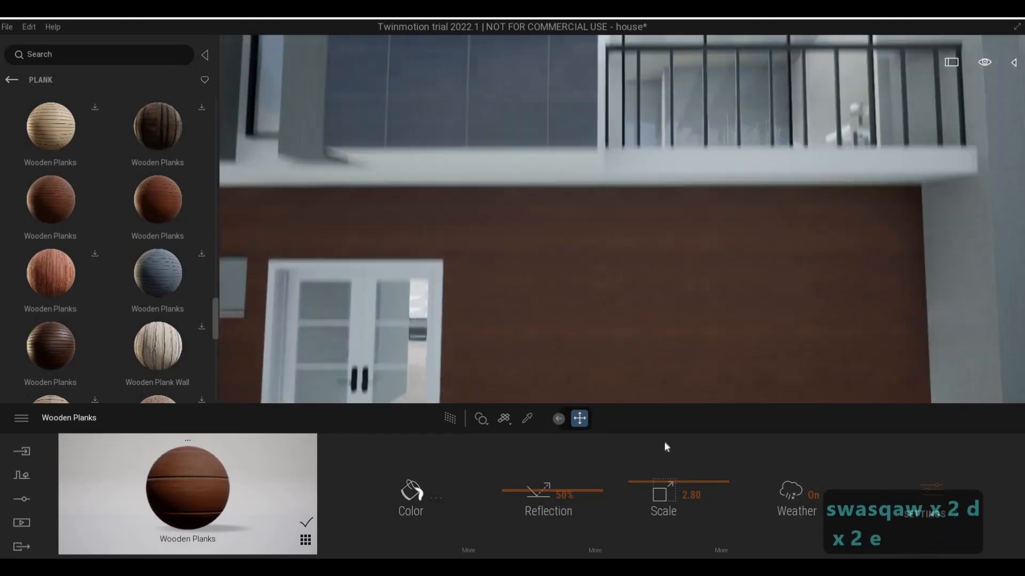
key("s")
left_click_drag(658, 476, 408, 497)
- Set the color tint of the entrance wall's Wooden Planks to the light grey EEEEEE
left_click(408, 497)
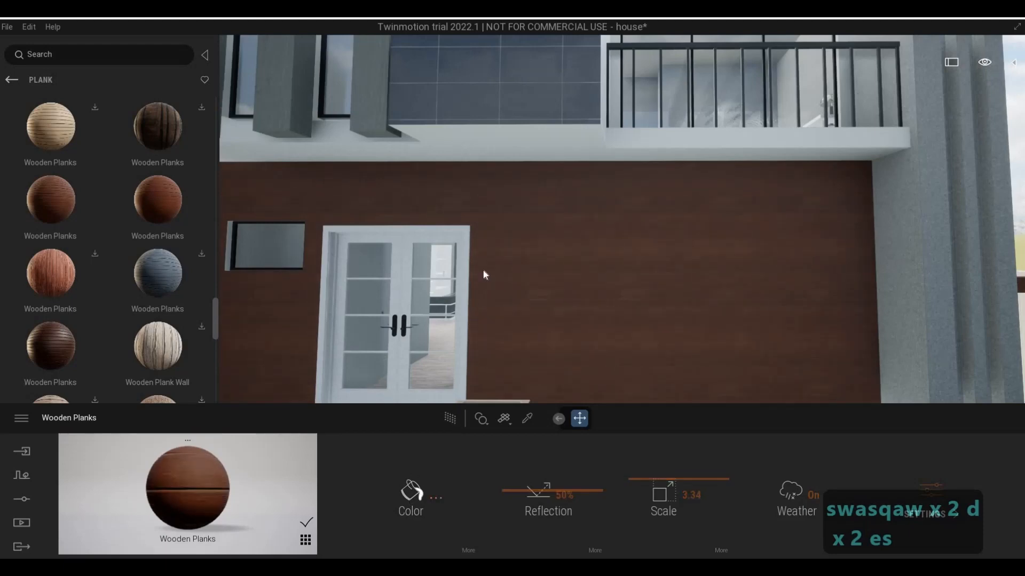
left_click(498, 232)
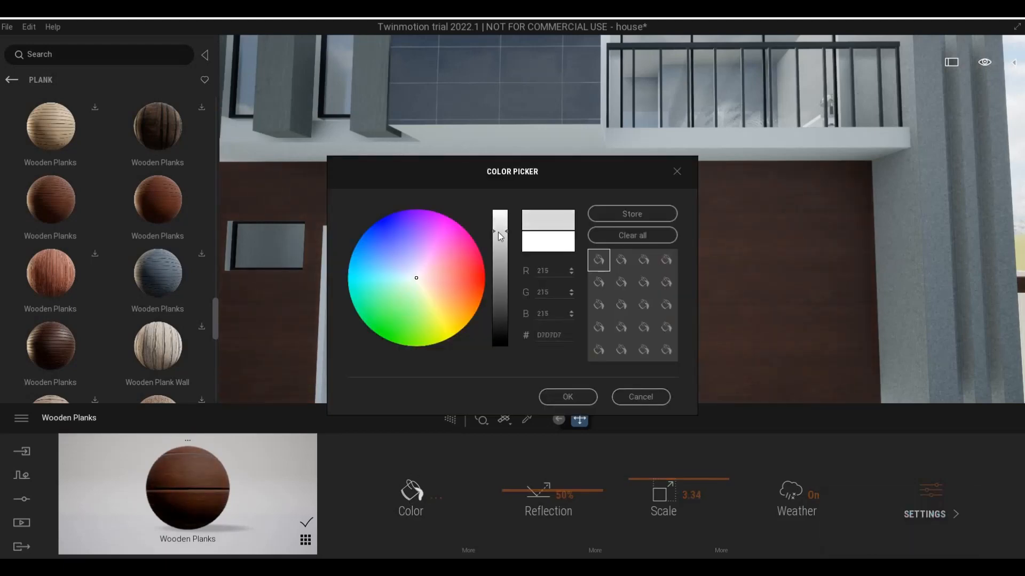
left_click_drag(500, 221, 499, 206)
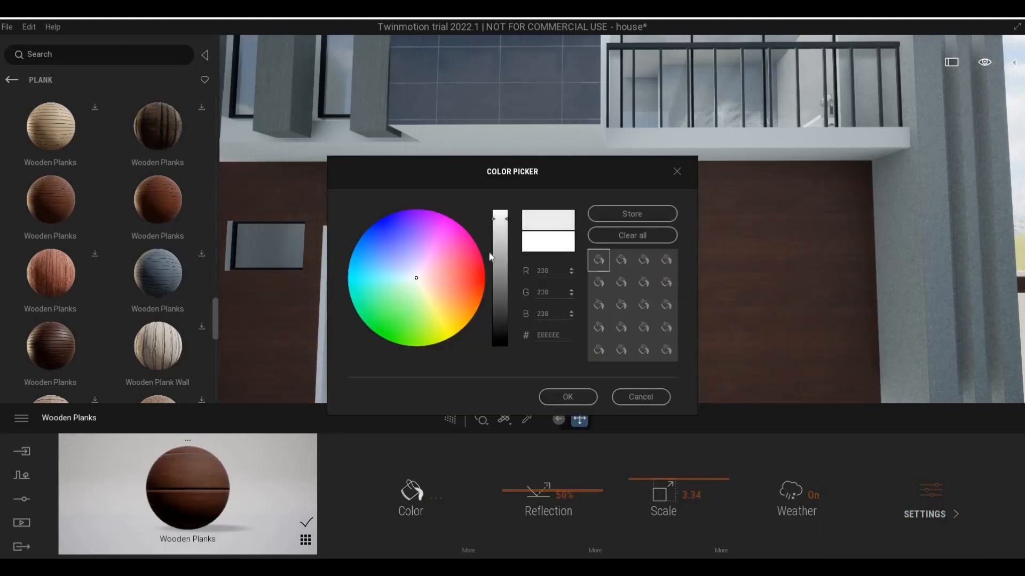
left_click(567, 396)
- Set the scale of the entrance wall's Wooden Planks to 5.41 after checking the facade and the door area
key("a")
key("q")
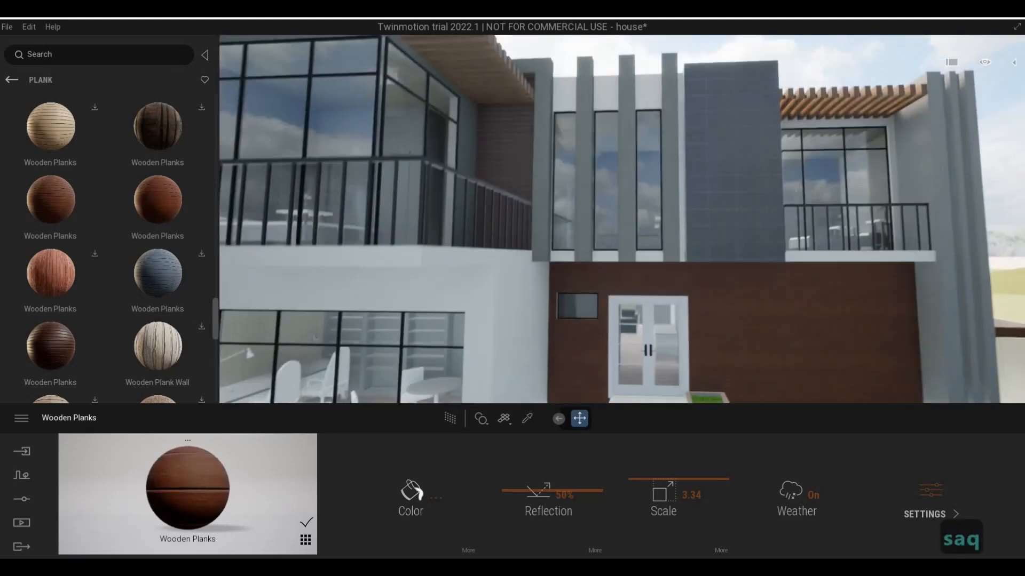
key("q")
key("a")
key("d")
key("e")
key("e")
key("w")
key("w")
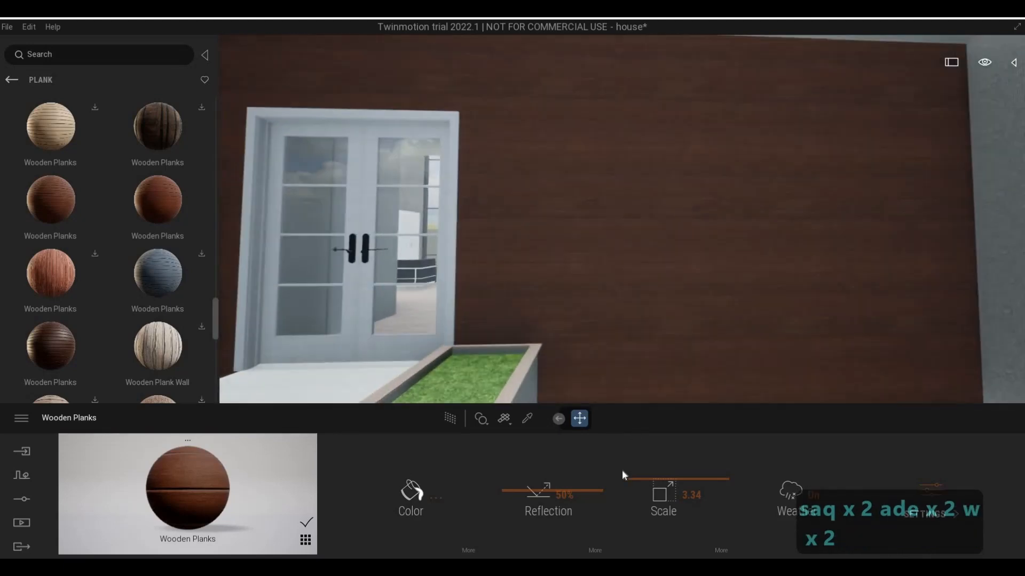
left_click_drag(629, 472, 629, 468)
- Examine the entrance wall and side gate planks from the driveway, from farther back and beside the passage
key("d")
key("s")
key("a")
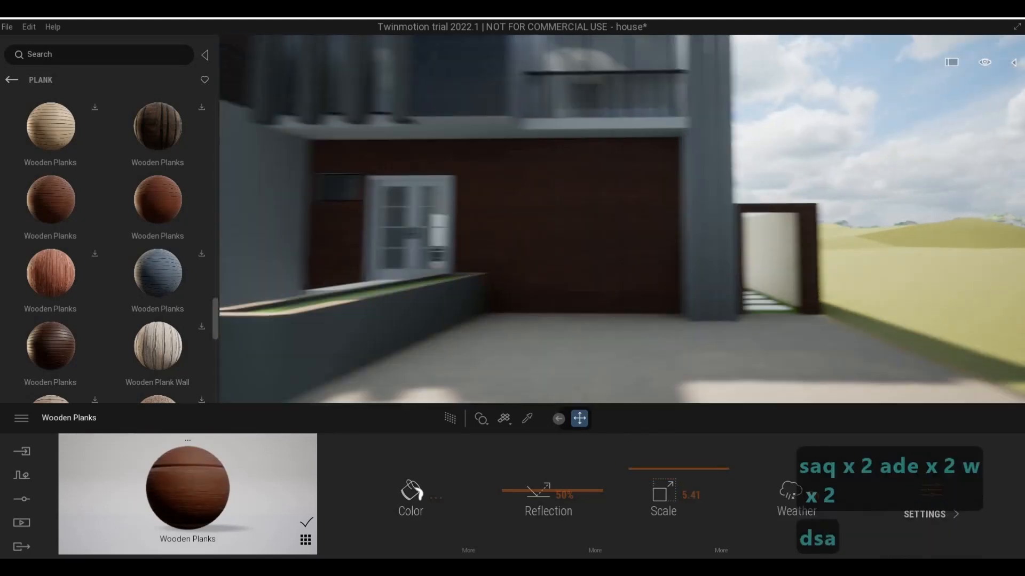
key("a")
key("s")
key("a")
key("s")
key("d")
key("d")
key("w")
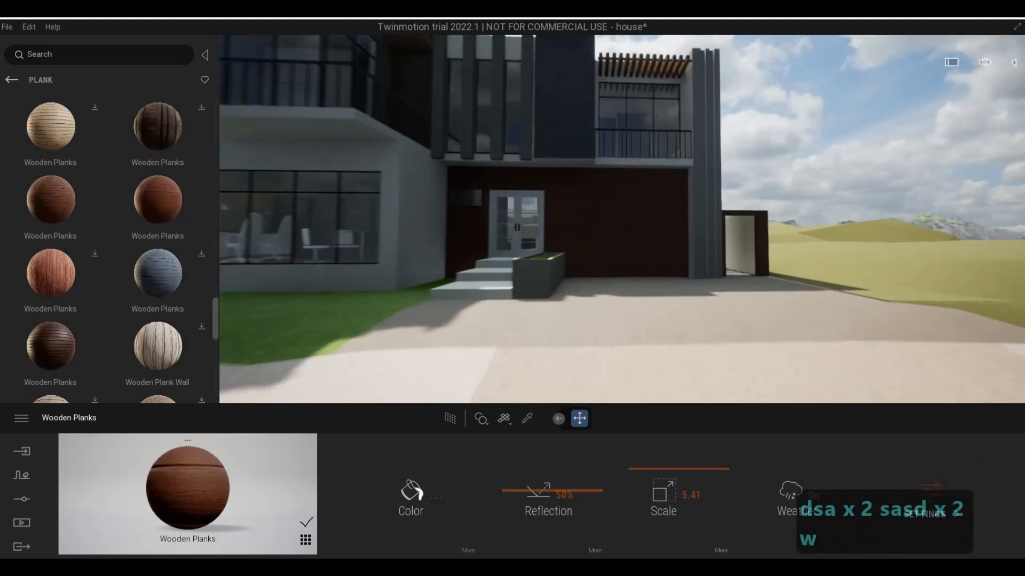
key("a")
key("s")
key("s")
key("d")
key("w")
key("d")
key("w")
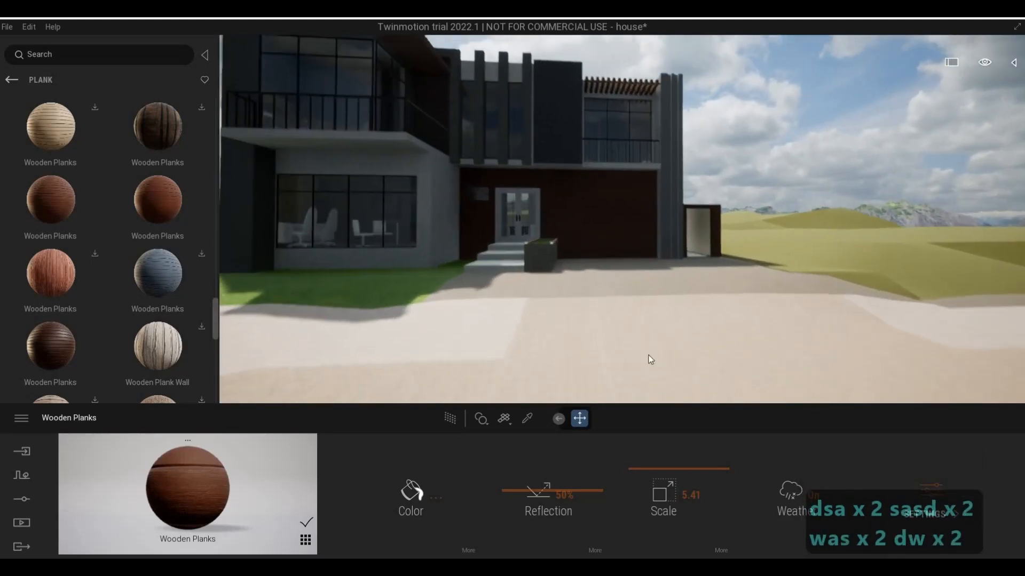
key("a")
key("d")
key("w")
key("q")
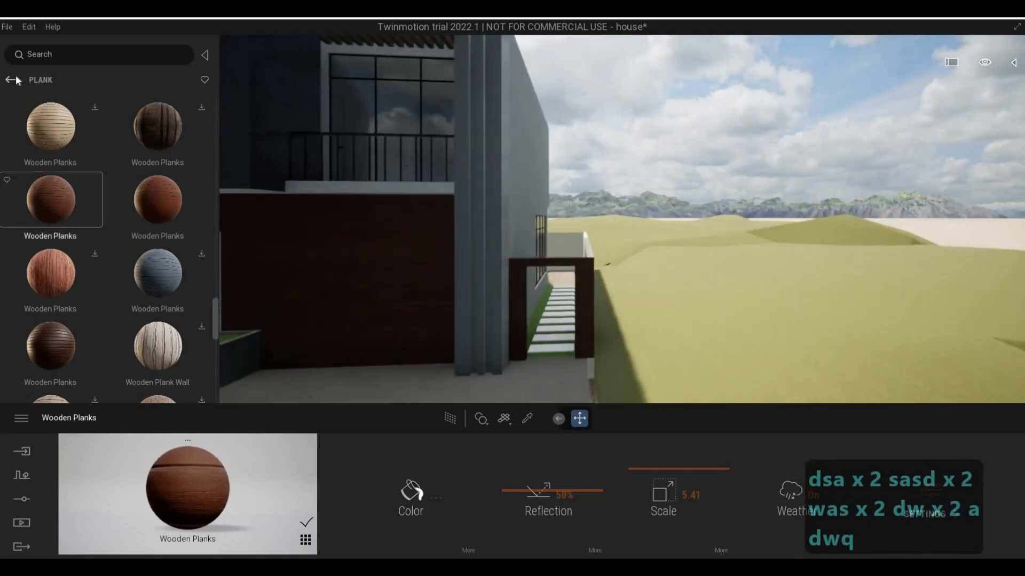
- Leave the plank materials and open vegetation painting with the tree library
left_click(15, 78)
left_click(15, 80)
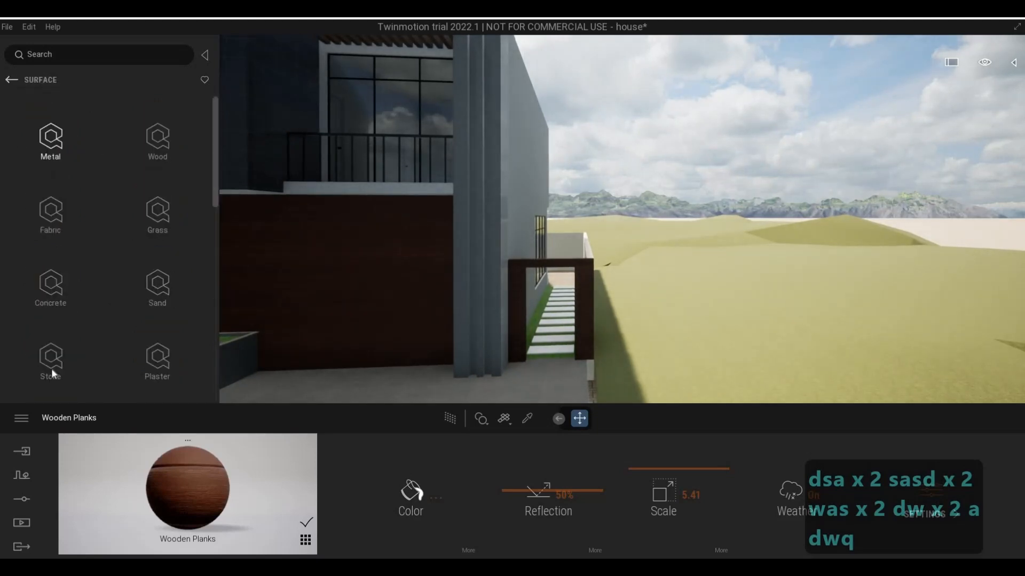
left_click(31, 478)
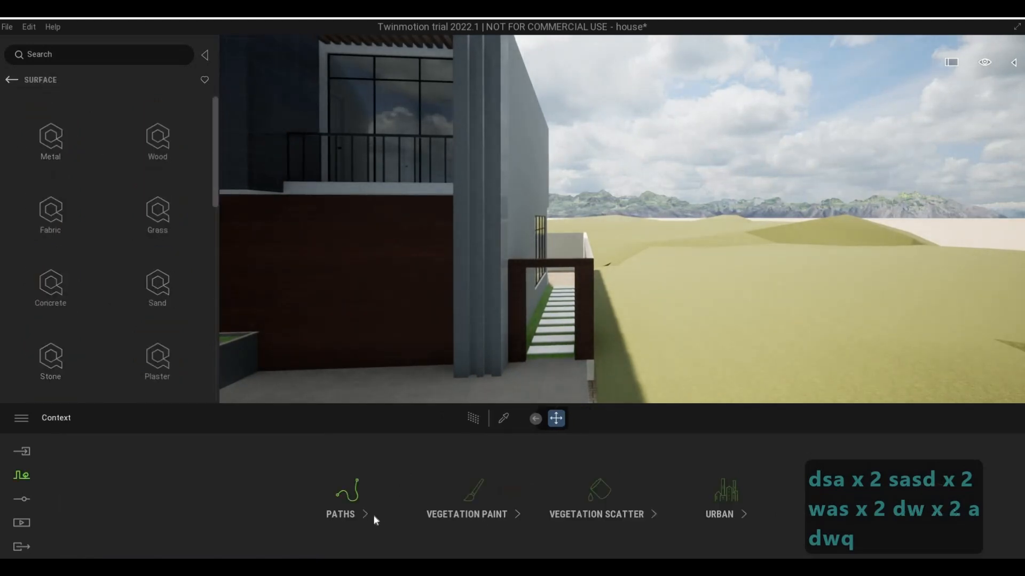
left_click(446, 496)
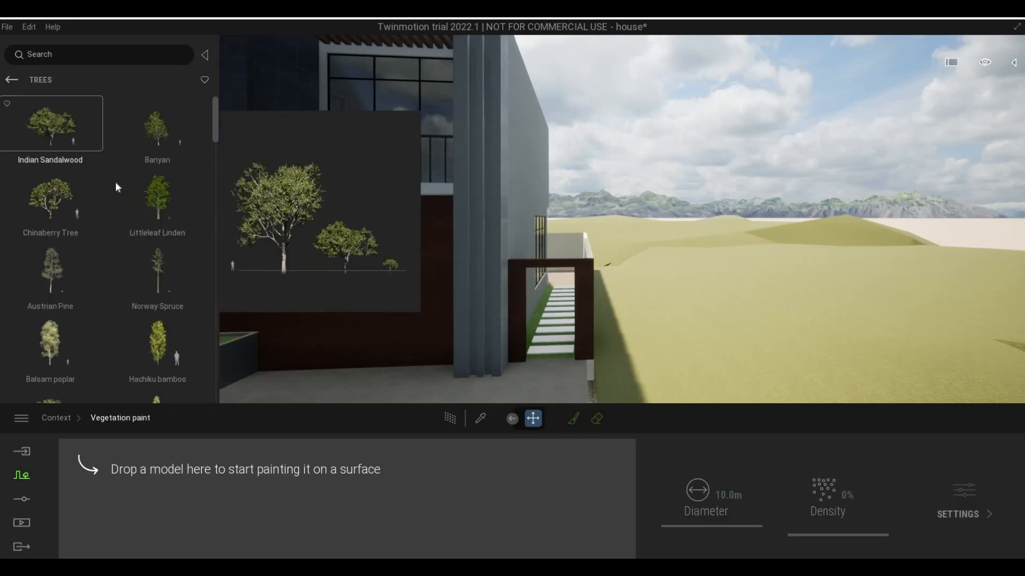
- Add Balsam poplar, Japanese cedar, Hachiku bamboo and Italian Stone Pine to the vegetation paint set
scroll(139, 200, "down", 1)
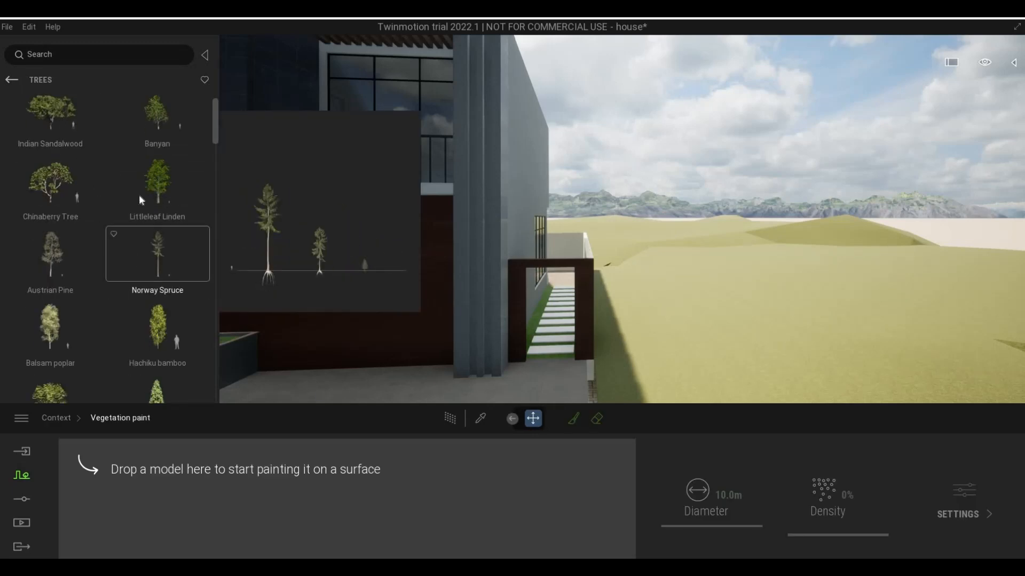
scroll(134, 256, "down", 3)
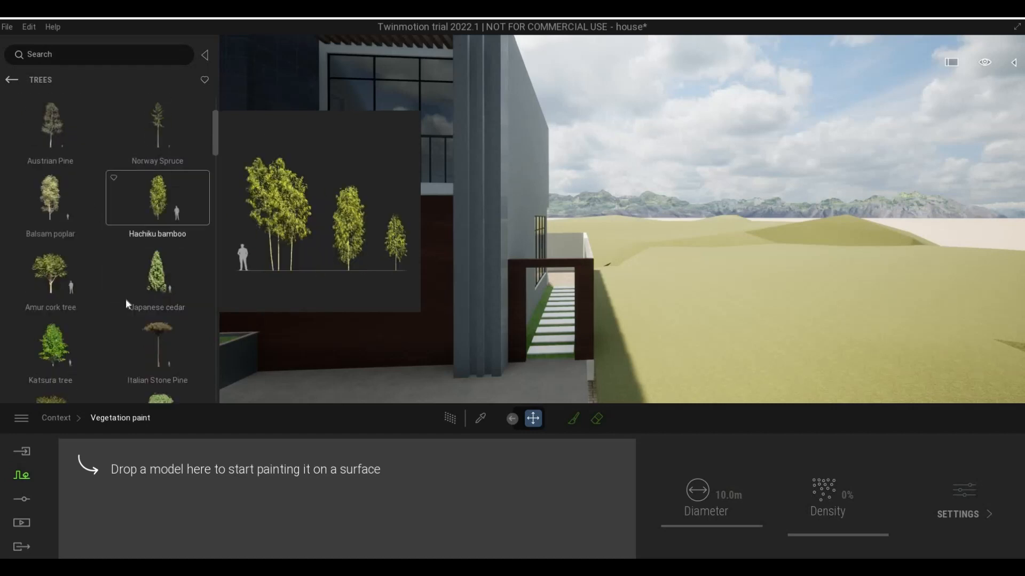
left_click_drag(51, 199, 195, 484)
left_click_drag(150, 270, 228, 477)
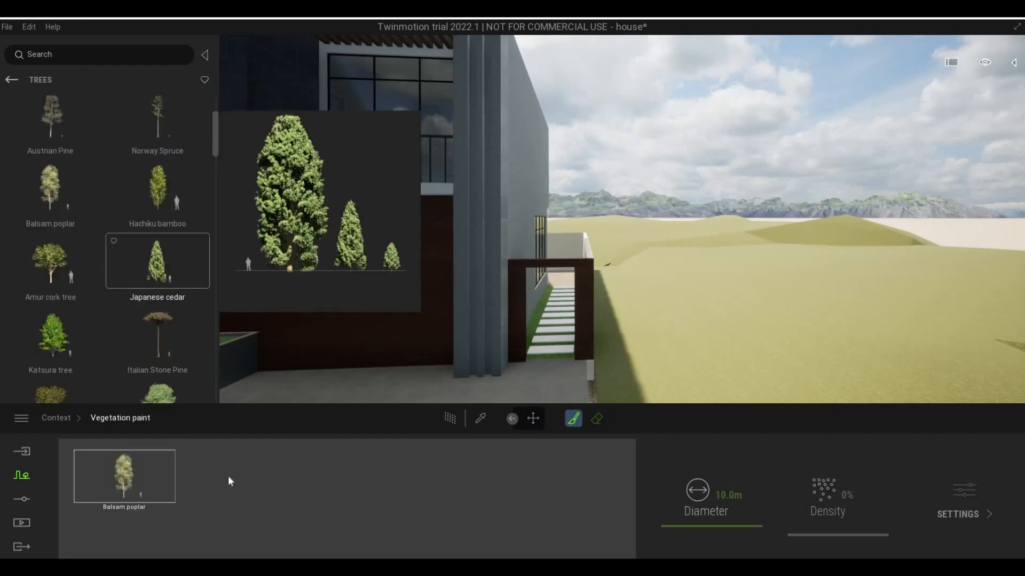
left_click_drag(160, 173, 284, 540)
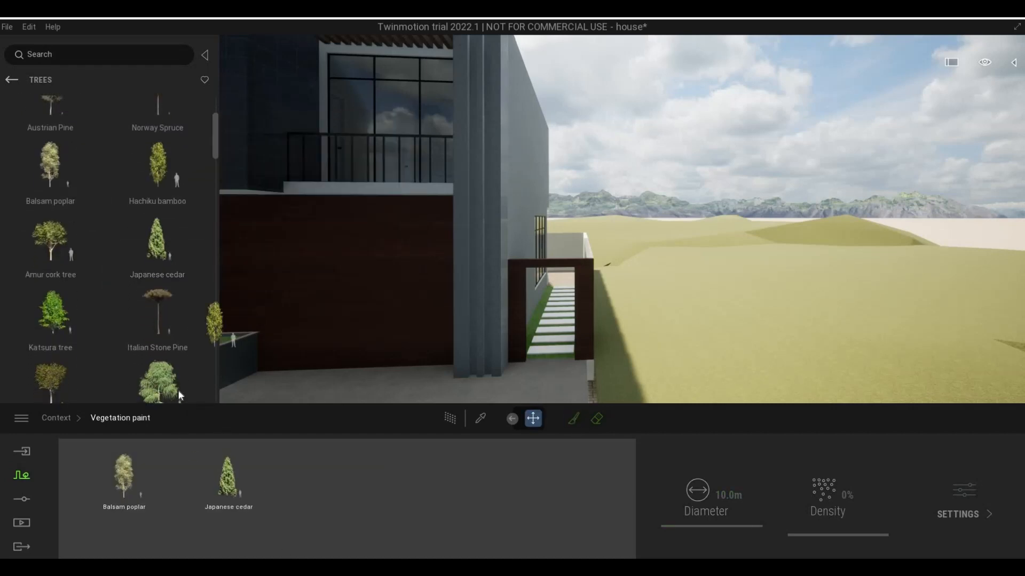
scroll(166, 363, "down", 1)
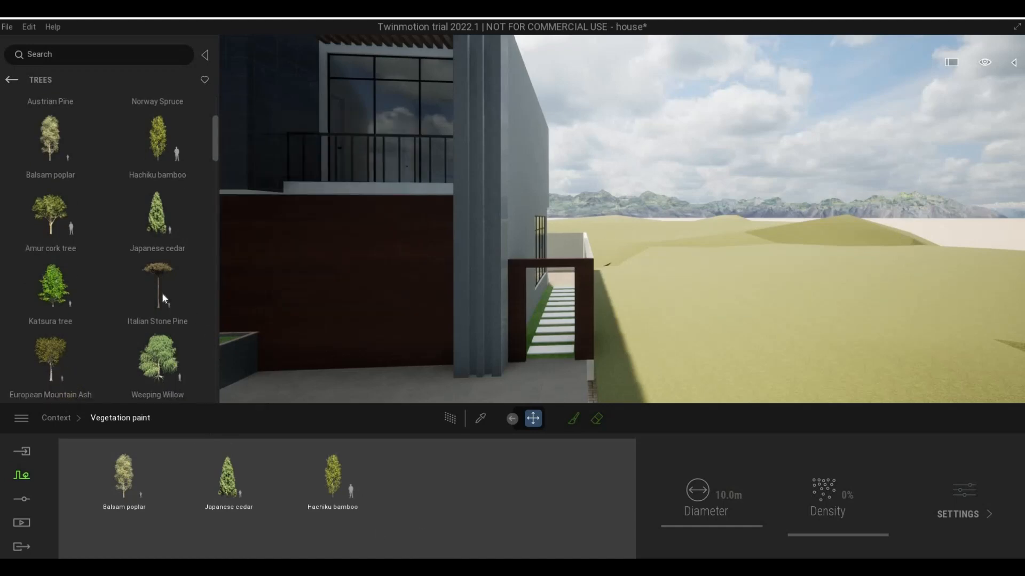
left_click_drag(162, 292, 401, 508)
- Add Katsura tree, Turkey Oak, Aleppo Pine and Ginkgo to the vegetation paint set
scroll(113, 310, "down", 1)
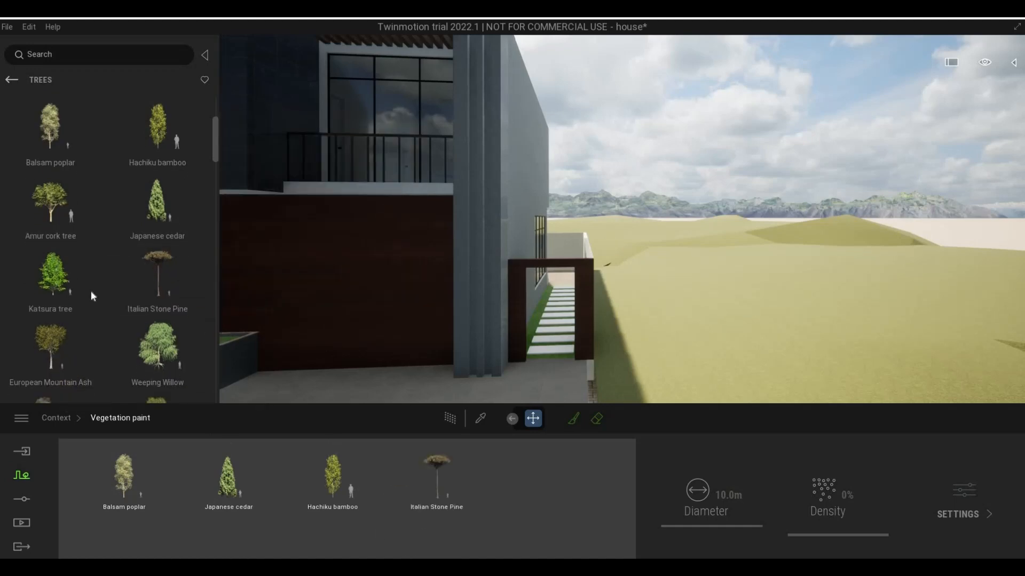
left_click_drag(72, 281, 508, 511)
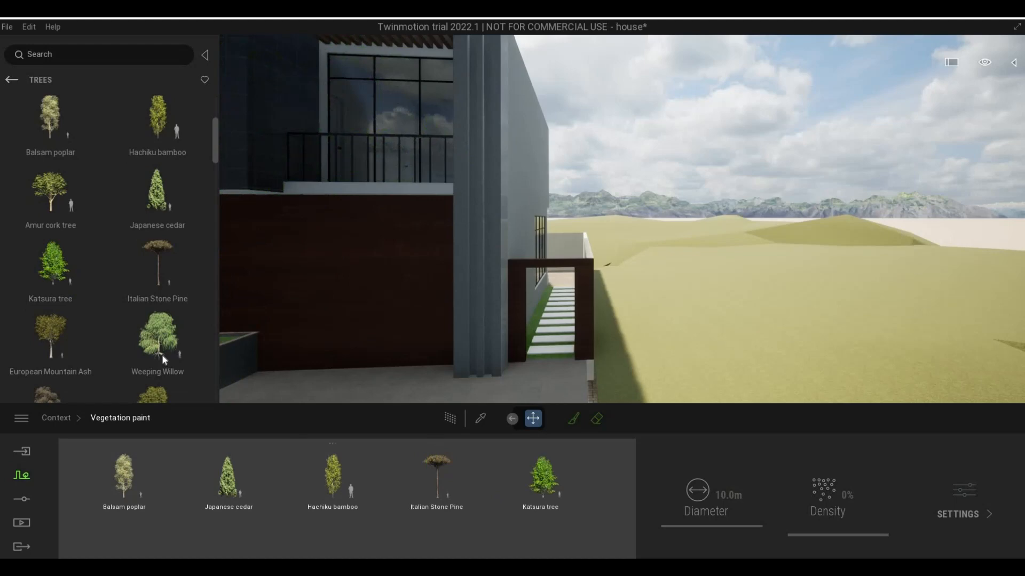
scroll(162, 354, "down", 1)
left_click_drag(162, 354, 473, 513)
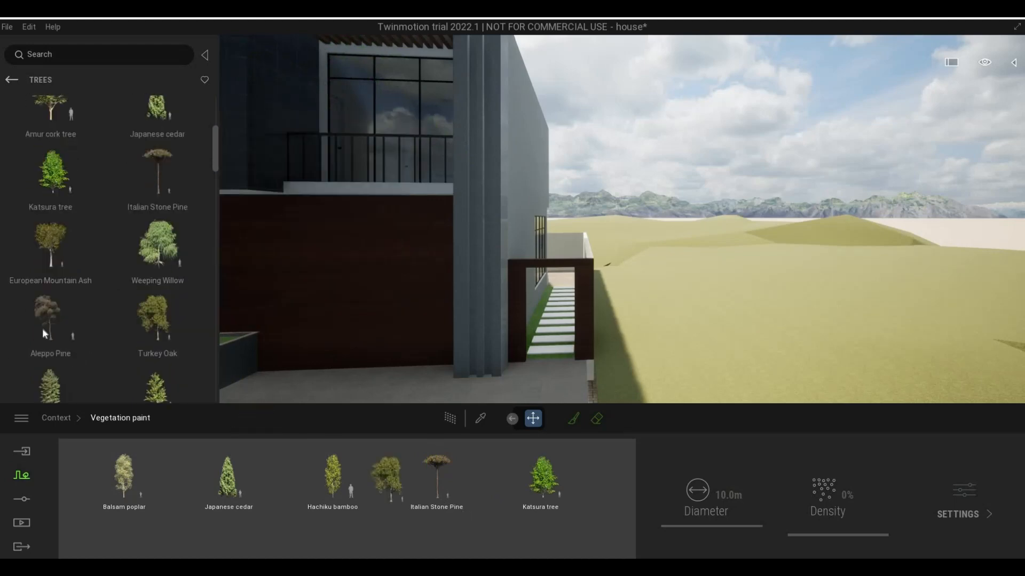
left_click_drag(45, 323, 192, 505)
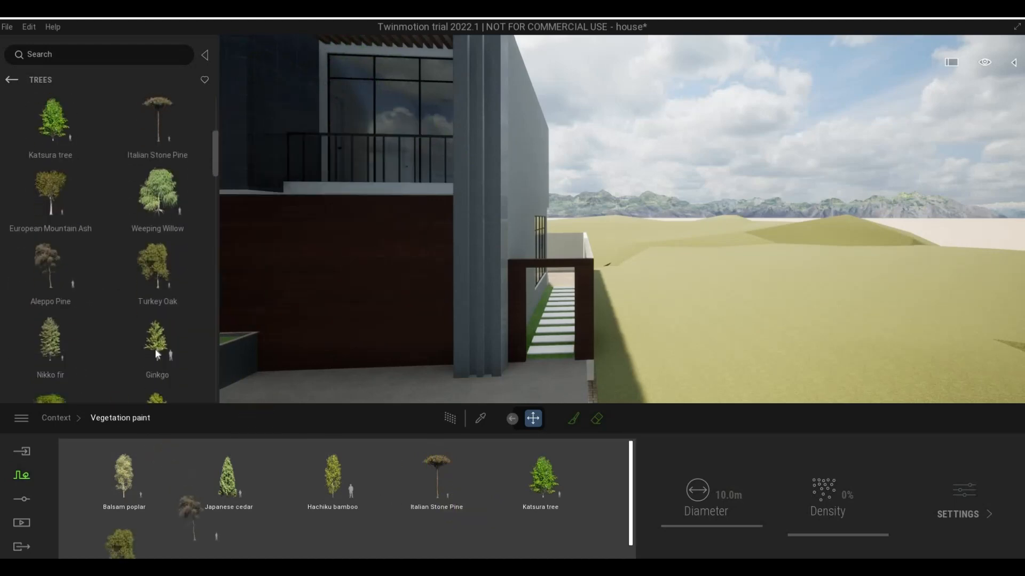
scroll(156, 349, "down", 1)
left_click_drag(156, 348, 275, 507)
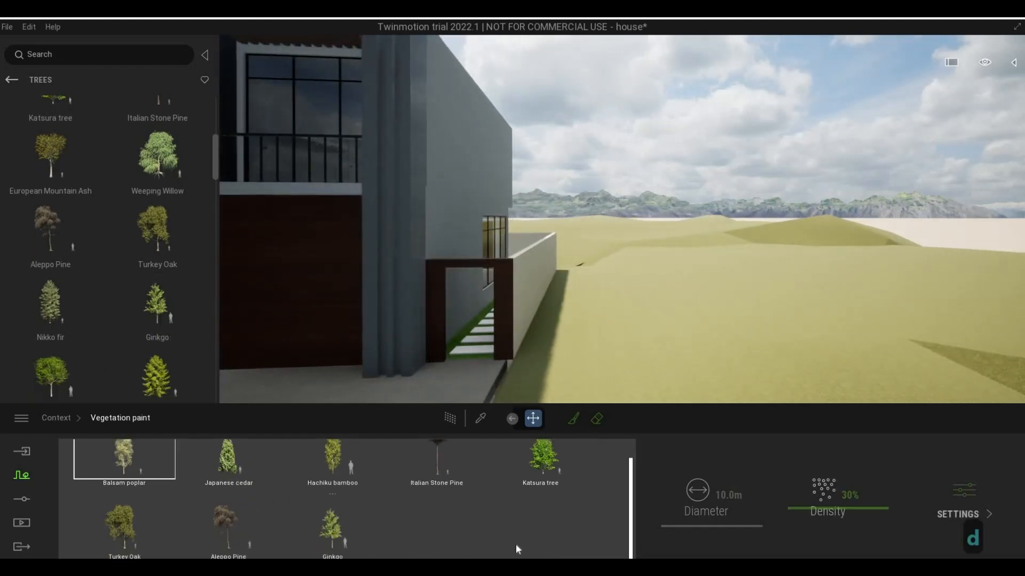
- Set the density of all the trees in the paint set to 100% and activate the vegetation paint brush
left_click_drag(811, 465, 809, 440)
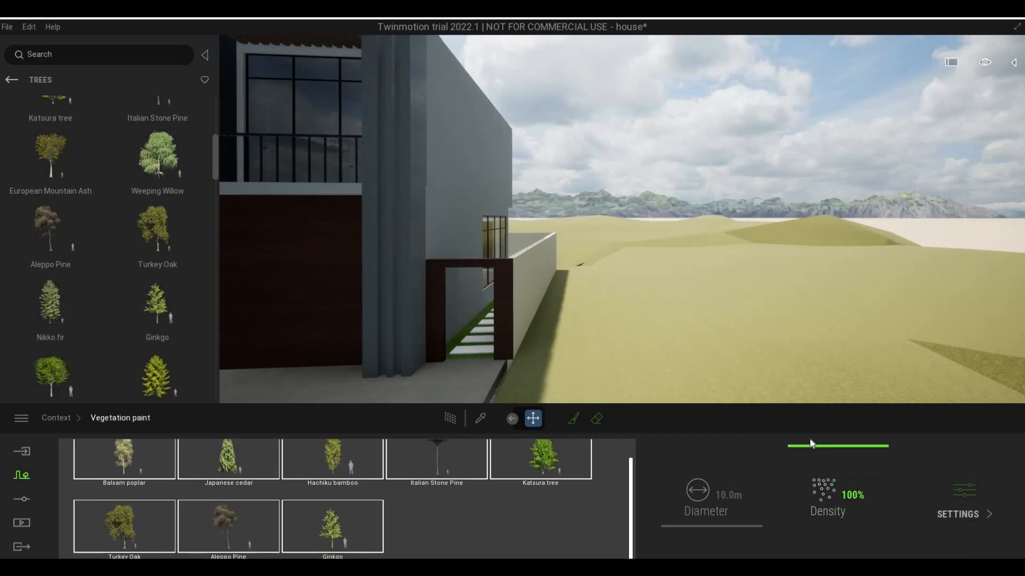
left_click(574, 421)
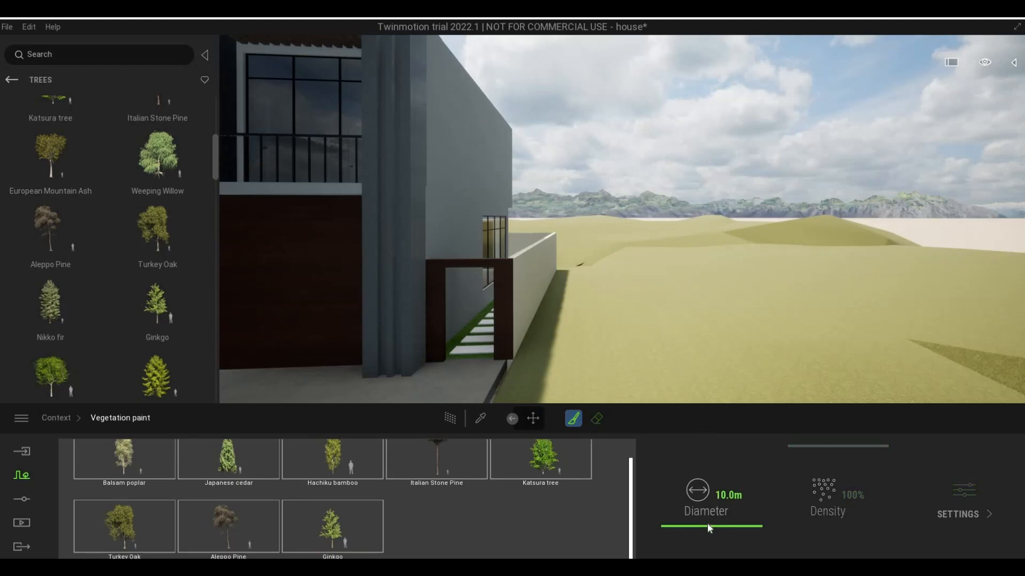
- Set the vegetation brush diameter to 11.7 m and paint trees on the open terrain beside the house's boundary wall
left_click_drag(709, 525, 710, 515)
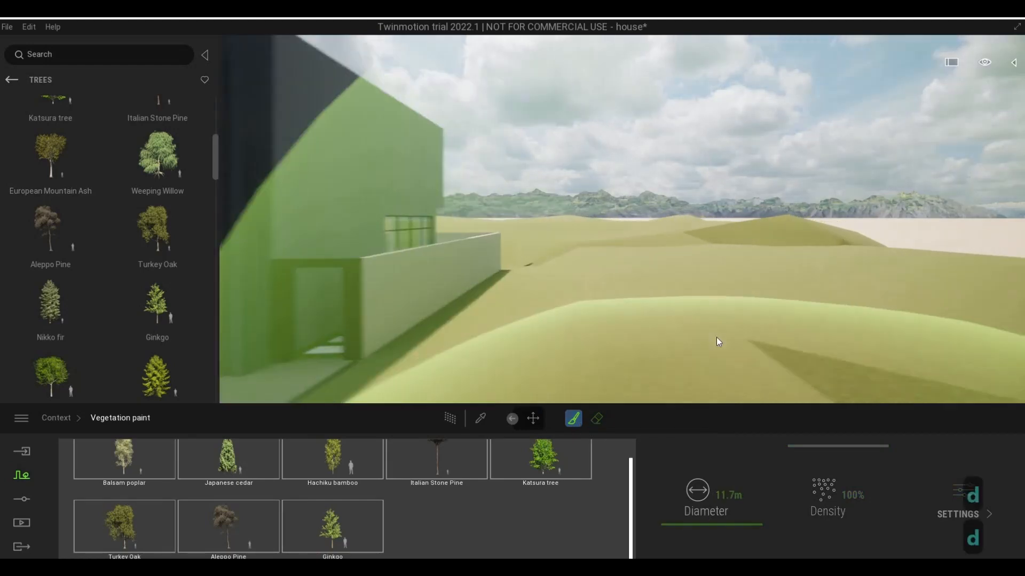
key("q")
key("w")
key("d")
key("s")
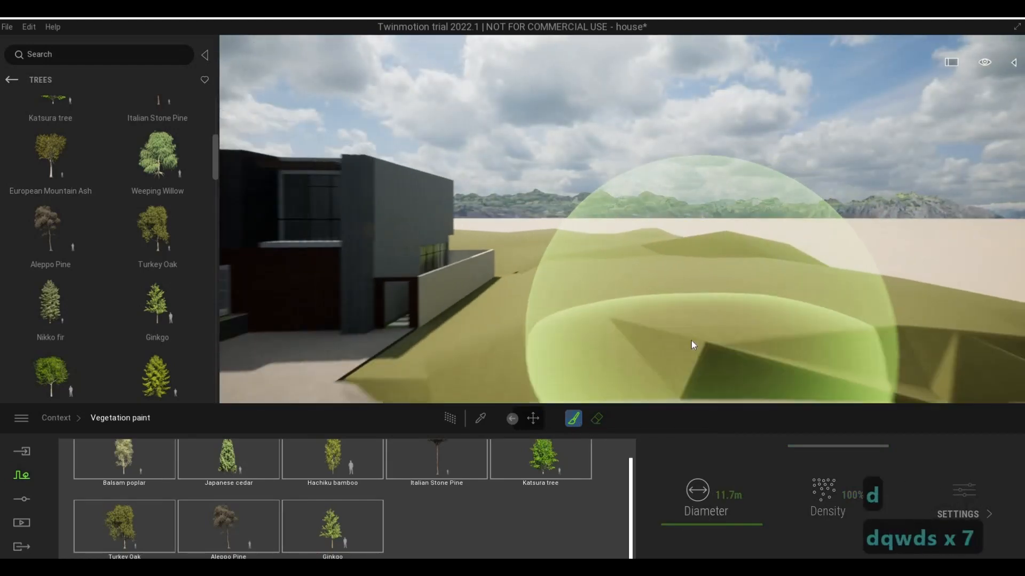
key("w")
key("q")
key("s")
key("s")
key("s")
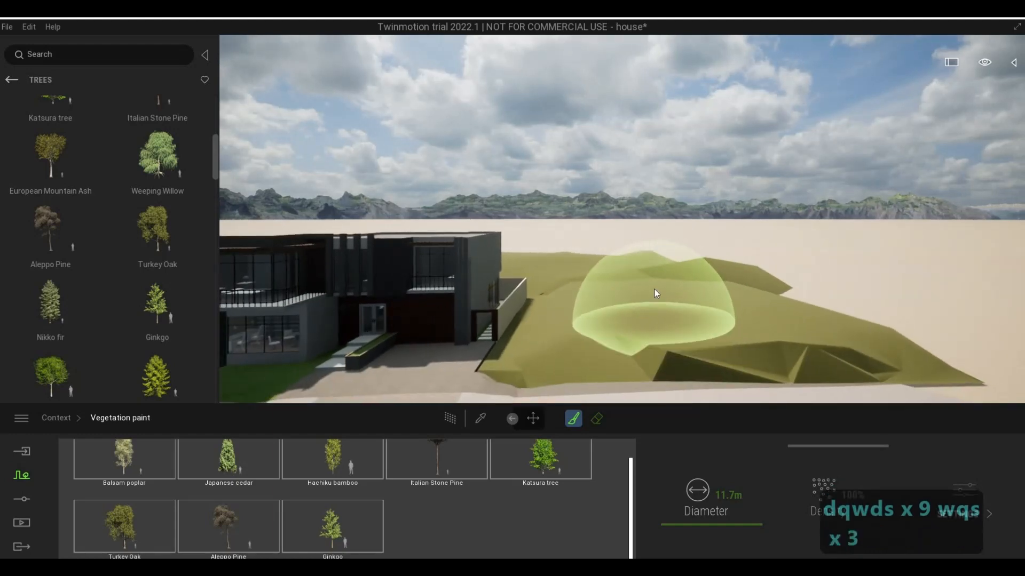
left_click(690, 295)
mouse_move(690, 295)
left_mouse_down()
mouse_move(745, 323)
mouse_move(648, 312)
mouse_move(642, 323)
left_mouse_up()
- Paint trees along the side terrain past the boundary wall, towards the rear of the house
key("2")
key("w")
key("a")
key("w")
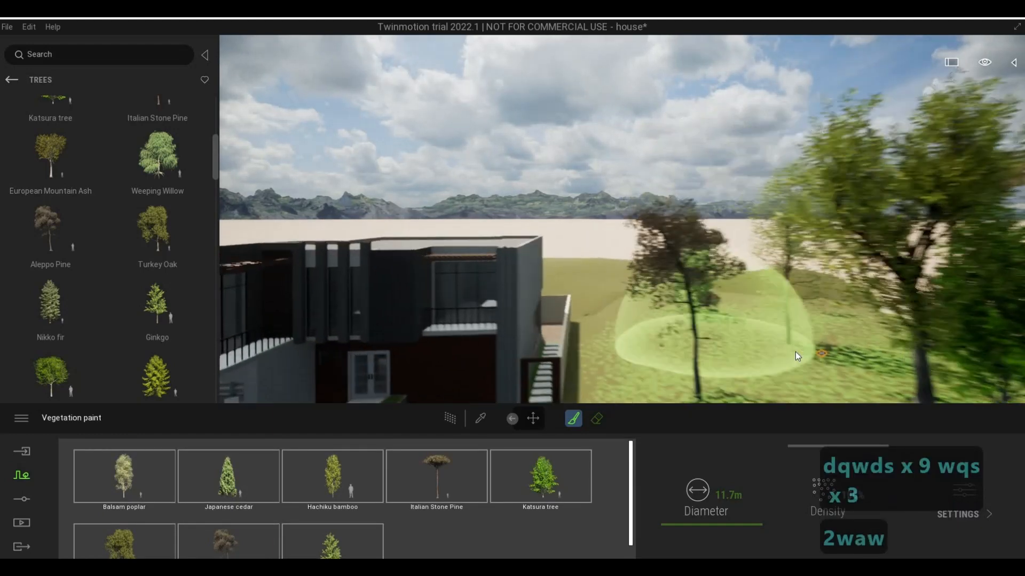
key("q")
key("q")
key("w")
key("a")
key("a")
key("a")
key("a")
key("a")
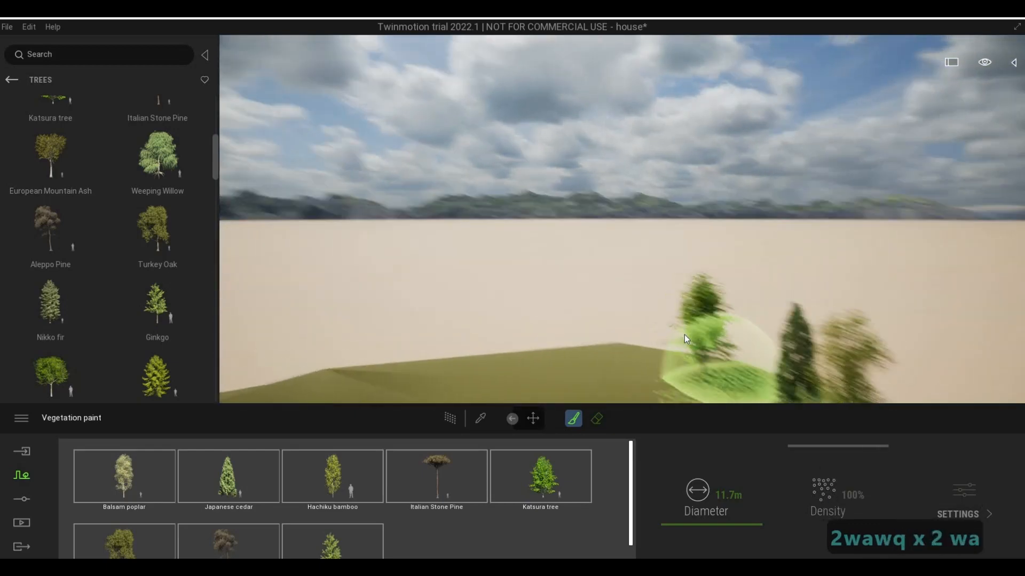
- Paint a row of trees across the terrain behind the house up to its far edge
key("s")
key("q")
key("a")
key("a")
key("a")
key("a")
key("a")
key("a")
key("a")
key("a")
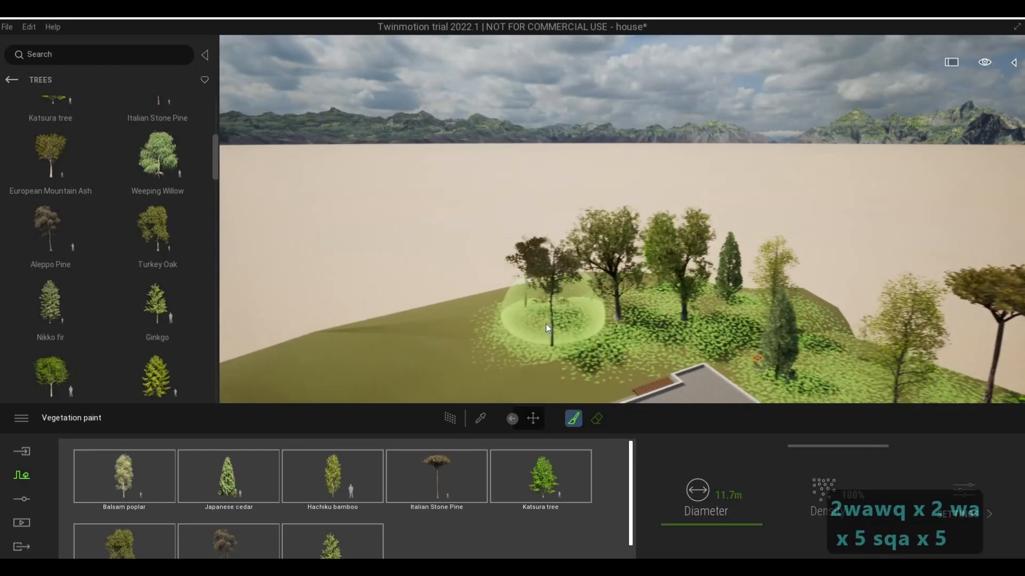
key("w")
key("s")
key("s")
key("s")
key("s")
key("s")
key("s")
key("s")
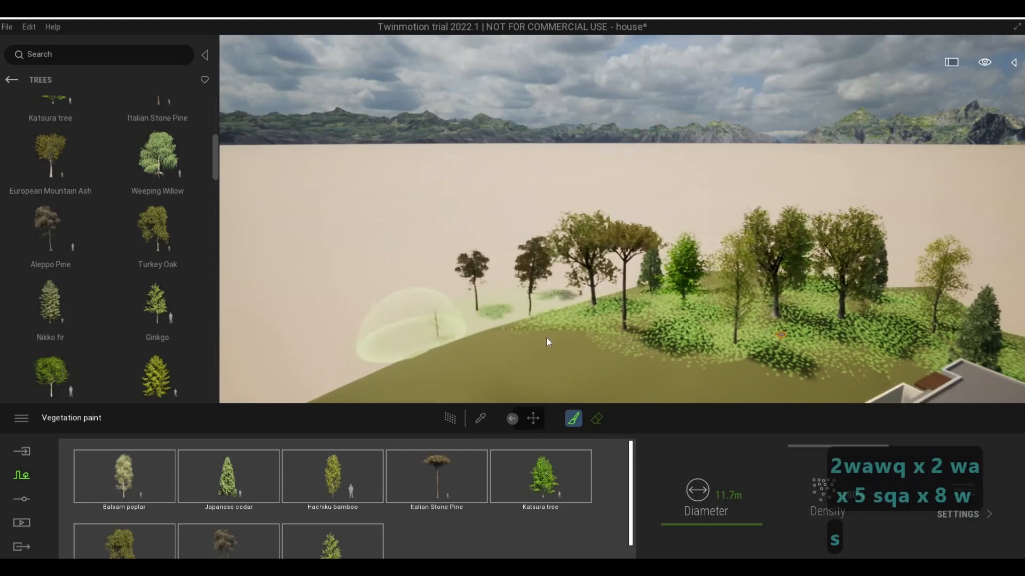
- Paint trees over the rear corner of the terrain on the pool side, leaving the ground next to the house clear
key("s")
key("s")
key("s")
key("s")
key("s")
key("s")
key("s")
key("s")
key("s")
key("s")
key("s")
key("s")
key("s")
key("s")
key("s")
key("s")
key("s")
key("s")
key("s")
key("s")
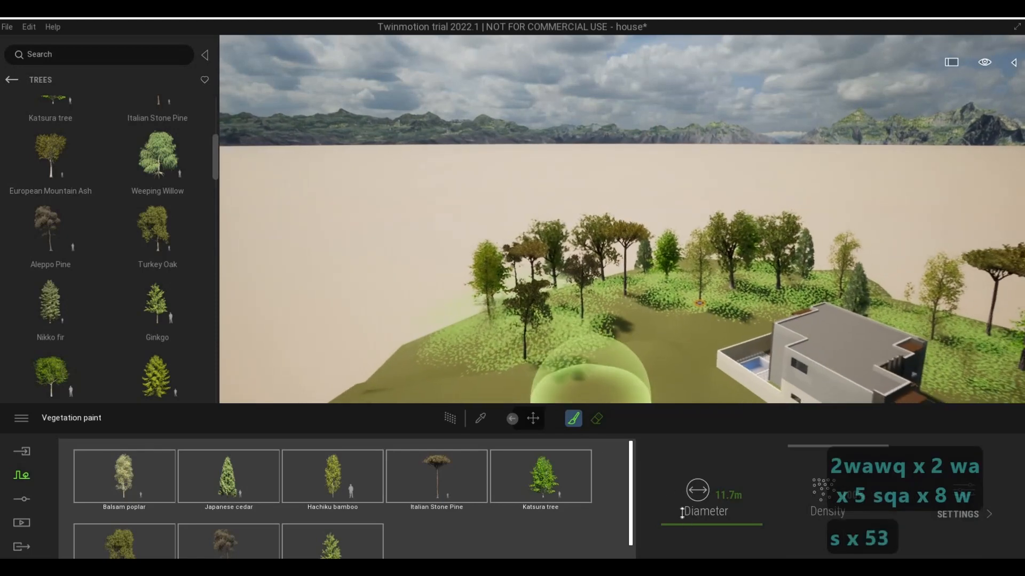
- Enlarge the brush diameter to 28.6 m and fill the terrain on the pool side of the house with trees
key("a")
key("s")
key("a")
key("a")
key("a")
key("a")
key("a")
key("a")
key("a")
key("a")
key("a")
key("a")
key("a")
key("a")
key("a")
key("a")
key("a")
key("a")
key("a")
key("a")
key("a")
key("a")
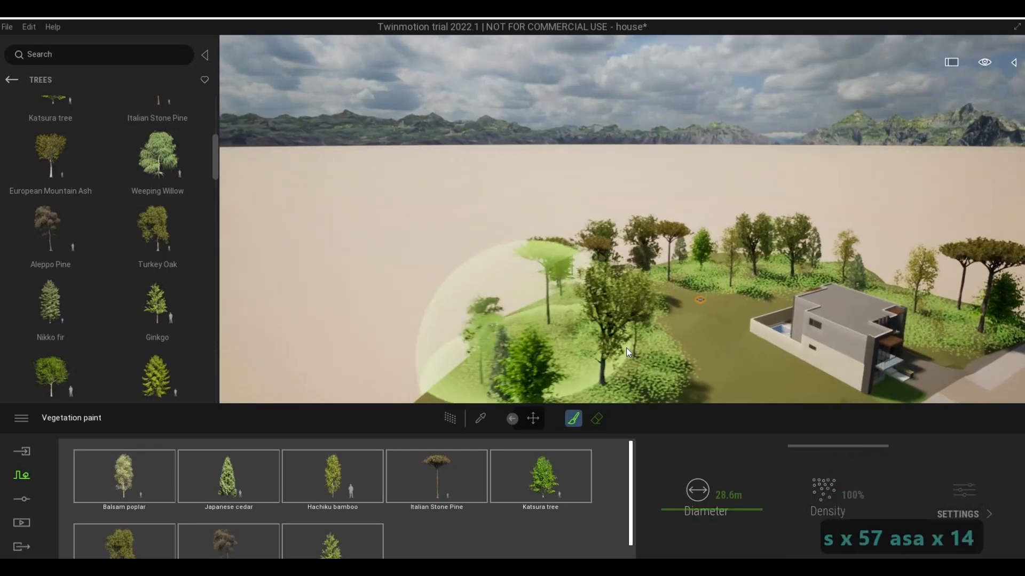
key("a")
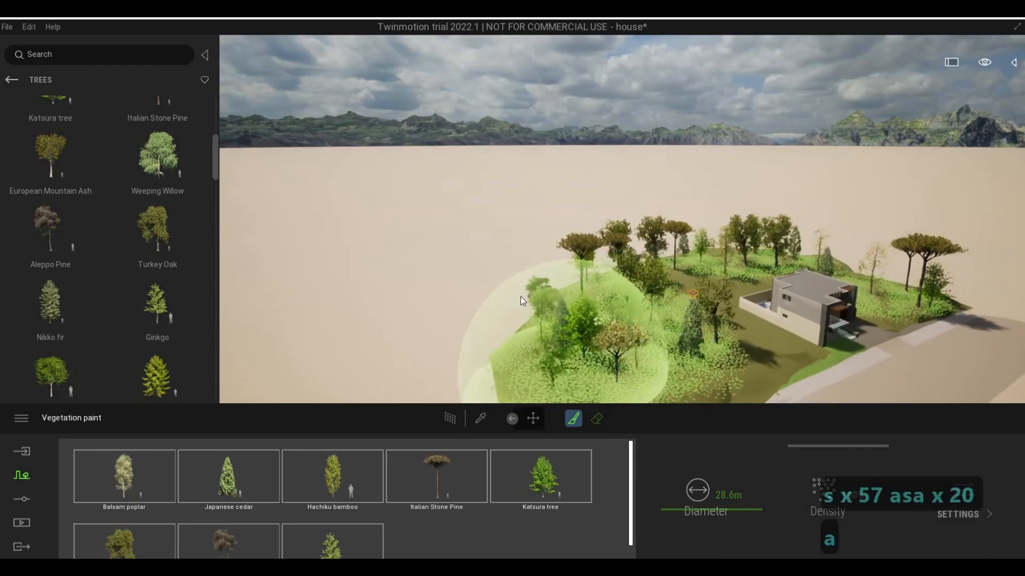
- Paint trees on the flat sandy ground beyond the edge of the terrain on the pool side
key("w")
key("s")
key("s")
key("s")
key("s")
key("s")
key("s")
key("s")
key("s")
key("s")
key("s")
key("s")
key("s")
key("s")
key("s")
key("s")
key("s")
key("s")
key("s")
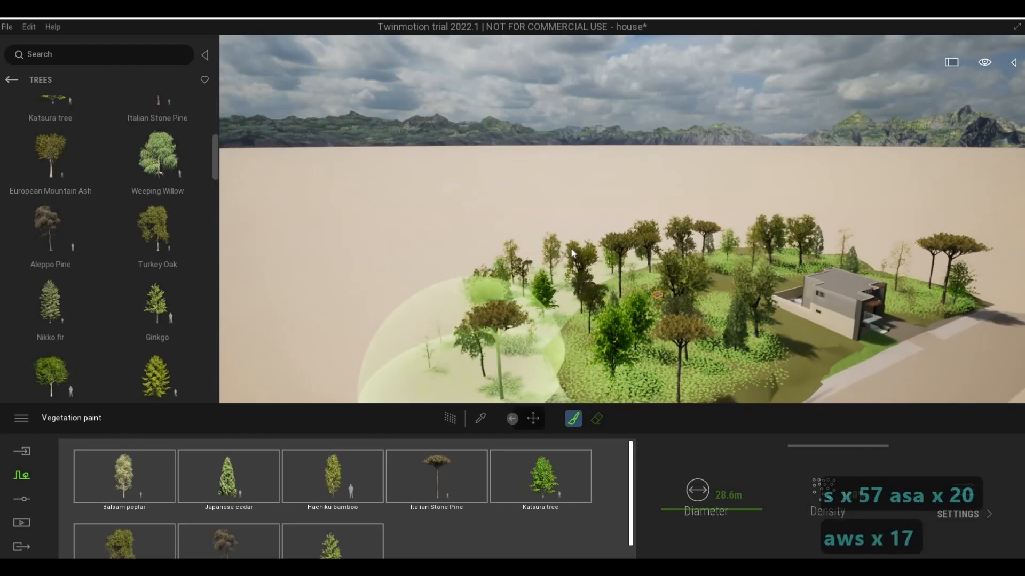
- Continue the tree belt on the flat ground behind the terrain, around to the opposite side of the house
key("d")
key("w")
key("w")
key("w")
key("w")
key("w")
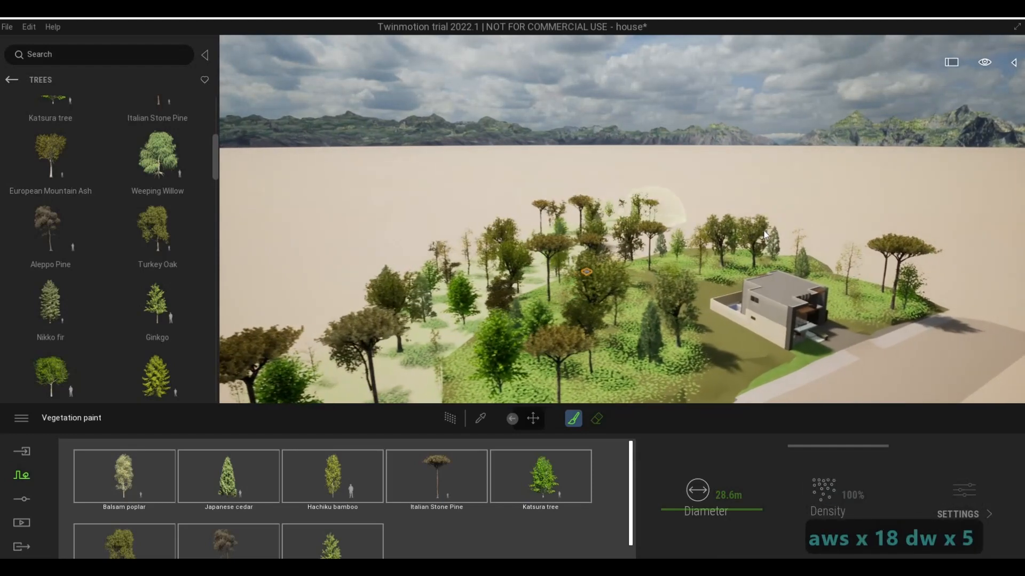
key("d")
key("d")
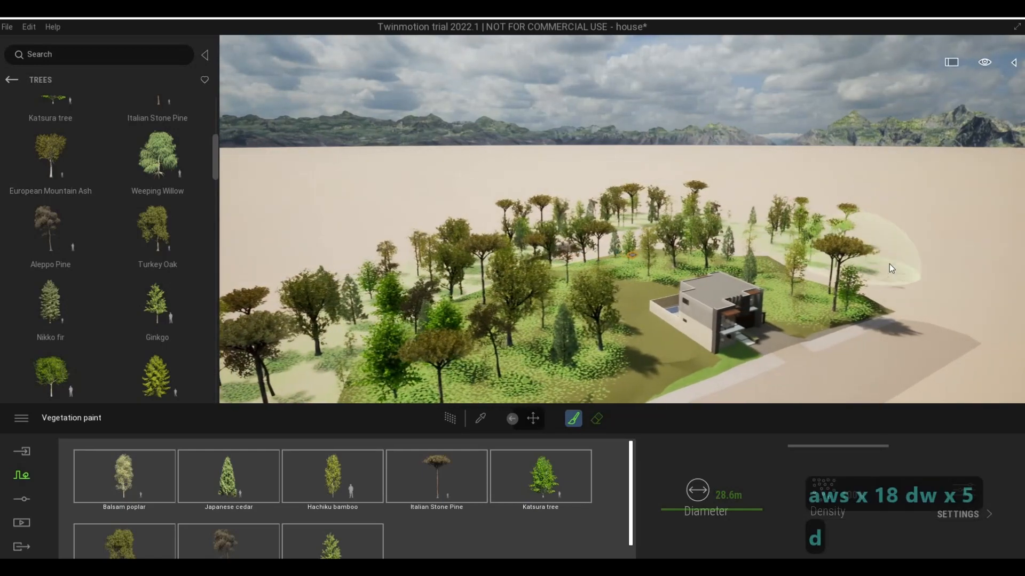
- Extend the trees outward past the road-side end of the terrain and thicken the outer belt behind the house
key("s")
key("a")
key("a")
key("a")
key("a")
key("a")
key("a")
key("a")
key("a")
key("a")
key("a")
key("a")
key("a")
key("a")
key("a")
key("a")
key("a")
key("a")
key("a")
key("a")
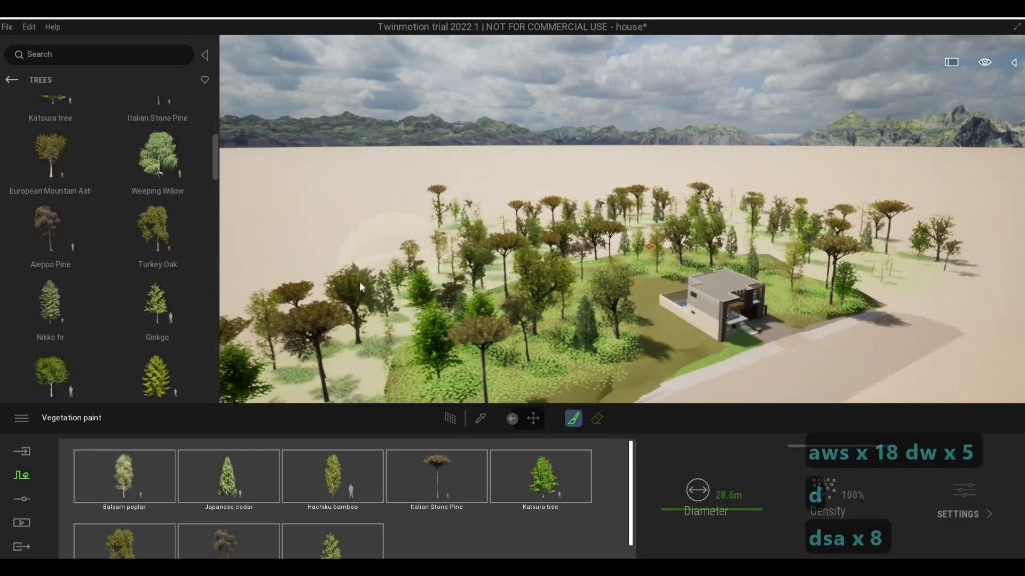
- Paint more trees on the flat ground outside the terrain's near corner, widening the outer belt on the pool side
key("d")
key("d")
key("s")
key("s")
key("s")
key("s")
key("s")
key("s")
key("s")
key("q")
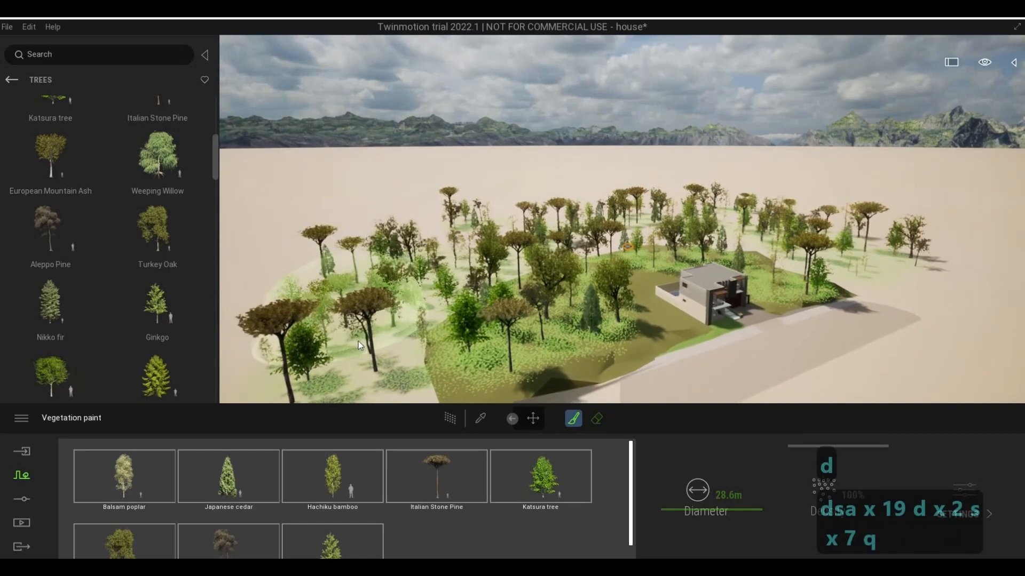
key("e")
key("e")
key("e")
key("e")
key("e")
key("e")
key("e")
key("e")
key("e")
key("e")
key("e")
key("e")
key("e")
key("e")
key("e")
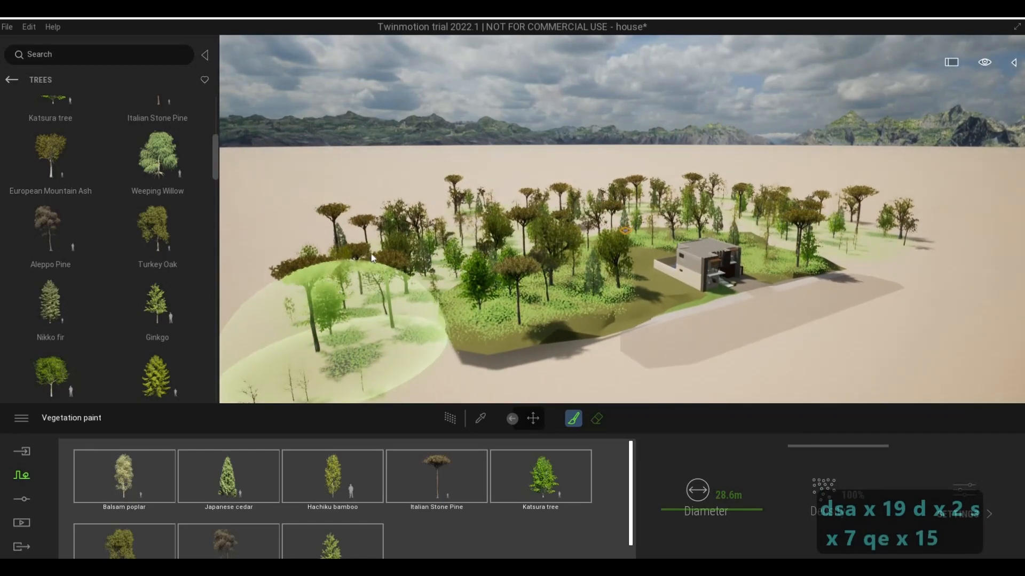
- Paint additional trees on the flat sandy ground past the road-side end of the terrain
key("w")
key("w")
key("w")
key("w")
key("w")
key("w")
key("w")
key("d")
key("w")
key("w")
key("w")
key("w")
key("w")
key("w")
key("w")
key("w")
key("w")
key("w")
key("w")
key("w")
key("w")
key("w")
key("w")
key("w")
key("w")
key("w")
key("w")
key("w")
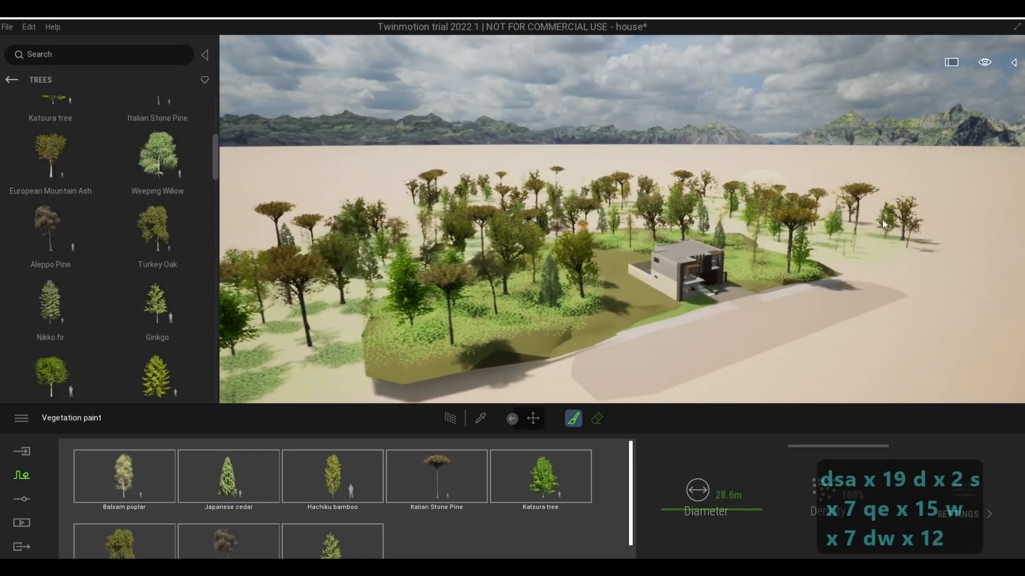
key("w")
key("w")
key("w")
key("w")
key("w")
key("w")
key("w")
key("w")
key("w")
key("w")
key("w")
key("w")
key("w")
key("w")
key("w")
key("q")
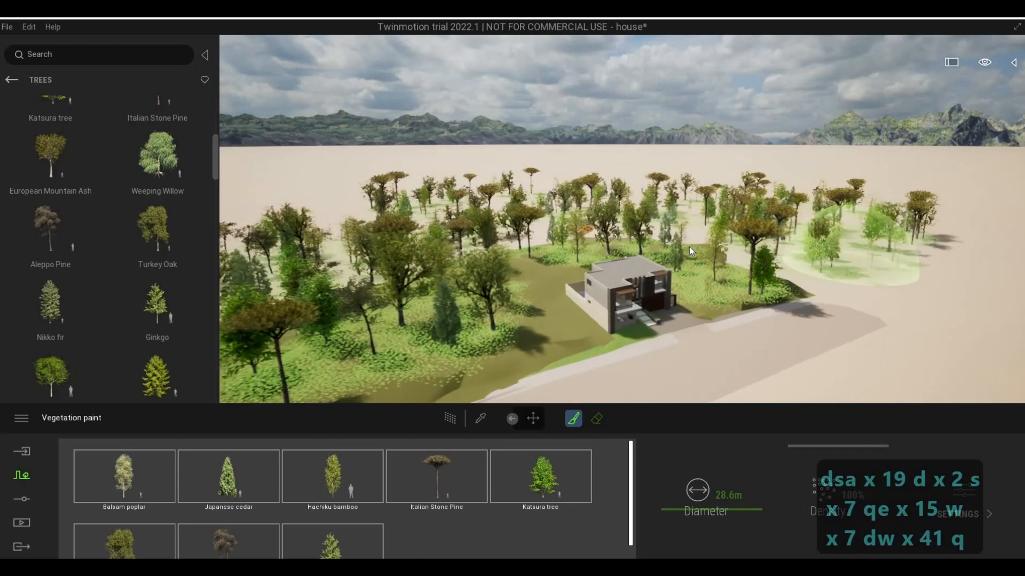
- Thicken the tree belt on the flat ground behind the house, beyond the back edge of the terrain
key("q")
key("q")
key("q")
key("d")
key("w")
key("w")
key("w")
key("w")
key("w")
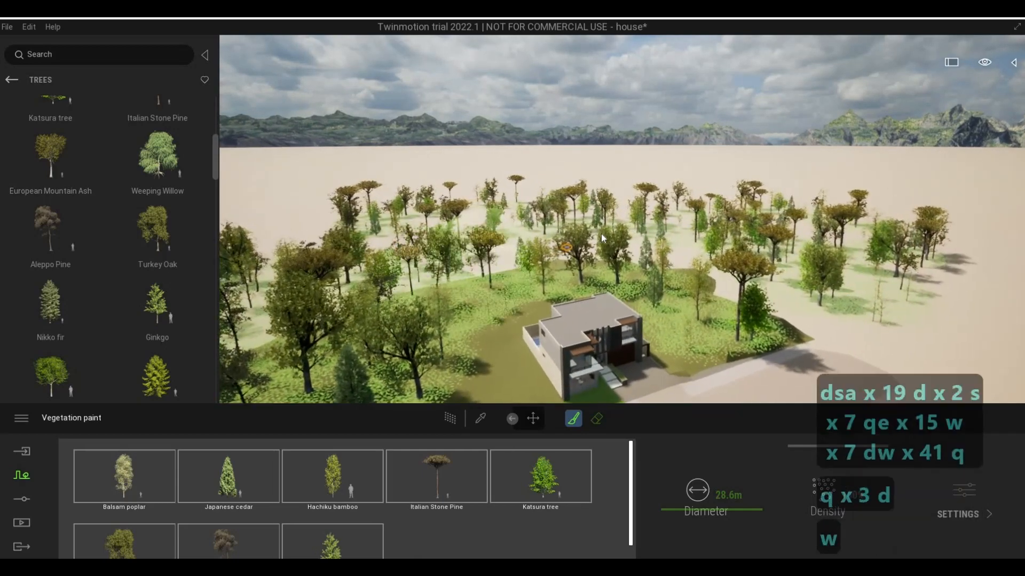
key("w")
key("w")
key("w")
key("w")
key("w")
key("w")
key("w")
key("w")
key("w")
key("w")
key("w")
key("w")
key("w")
key("w")
key("w")
key("w")
key("w")
key("w")
key("w")
key("w")
key("d")
key("d")
key("d")
key("d")
key("d")
key("d")
key("d")
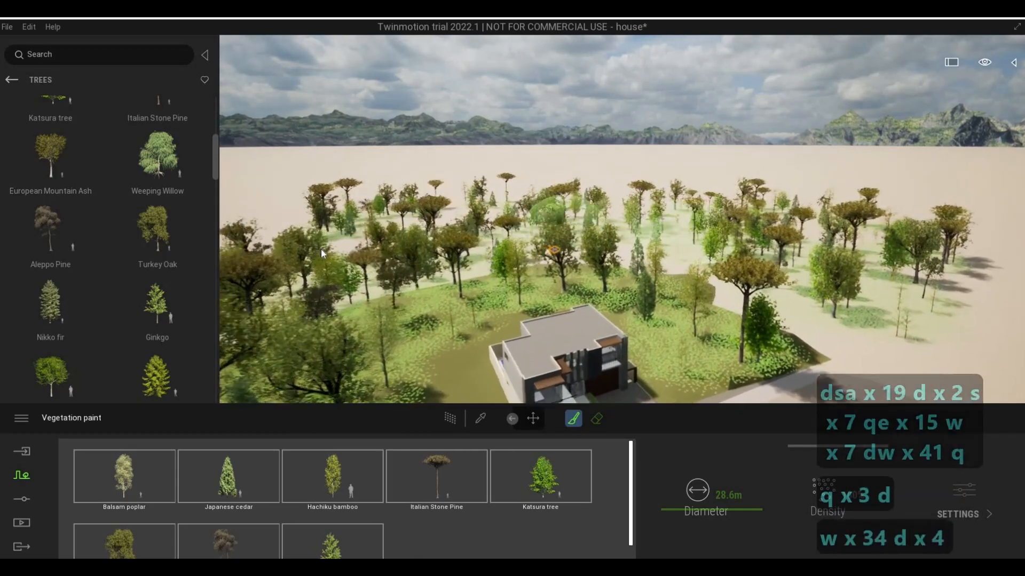
- Fill in the trees behind the house toward the pool side and finish the vegetation painting
key("q")
key("e")
key("w")
key("w")
key("w")
key("w")
key("w")
key("w")
key("w")
key("w")
key("w")
key("w")
key("w")
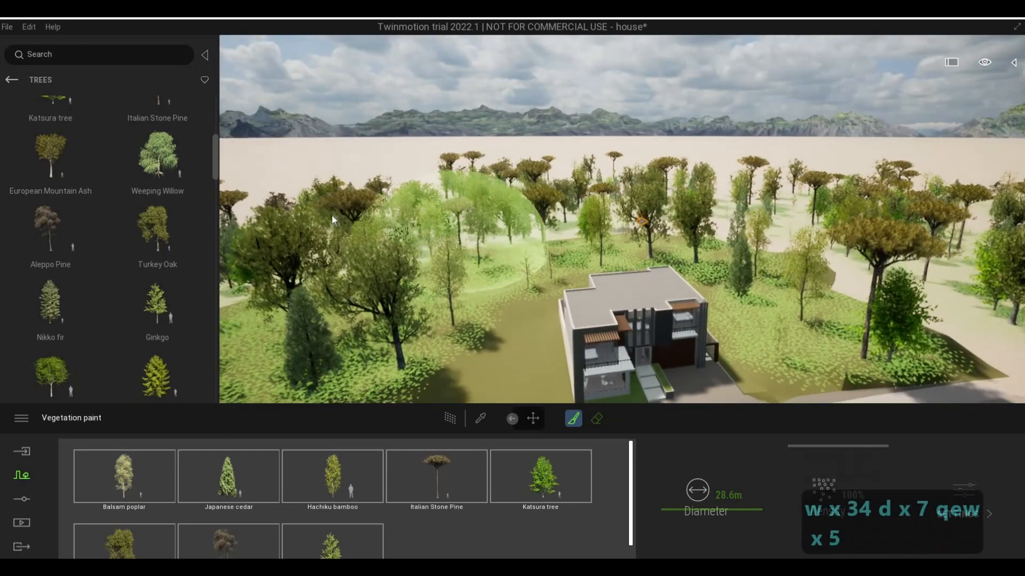
key("Escape")
key("Escape")
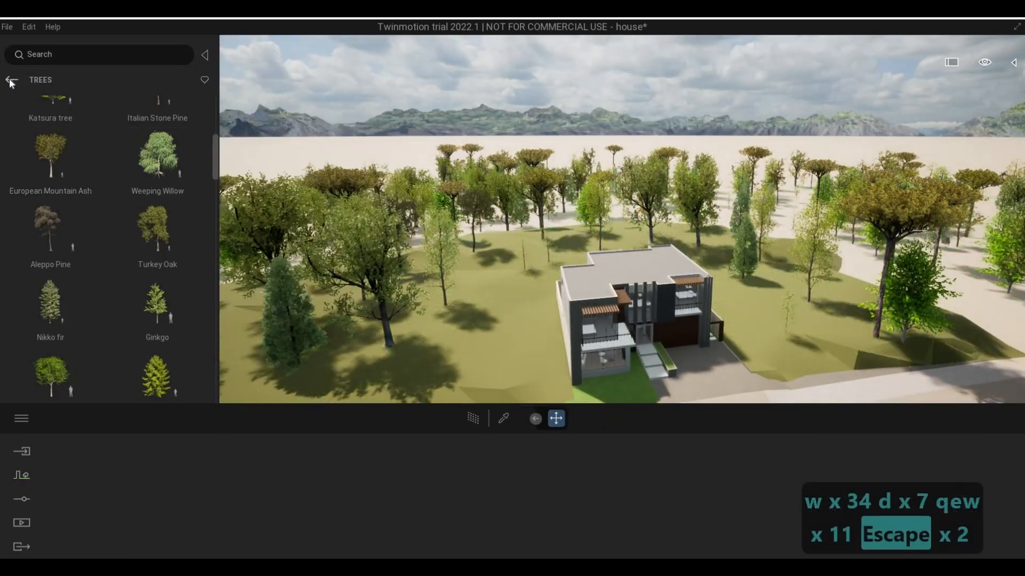
- Add a grassy landscape from the vegetation library to the scene around the house
left_click(11, 80)
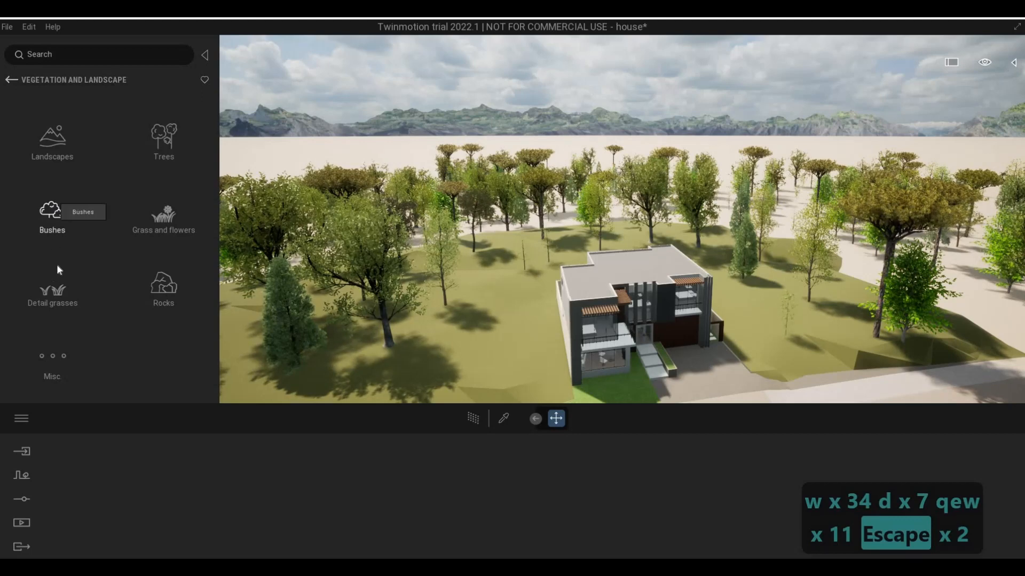
left_click(50, 141)
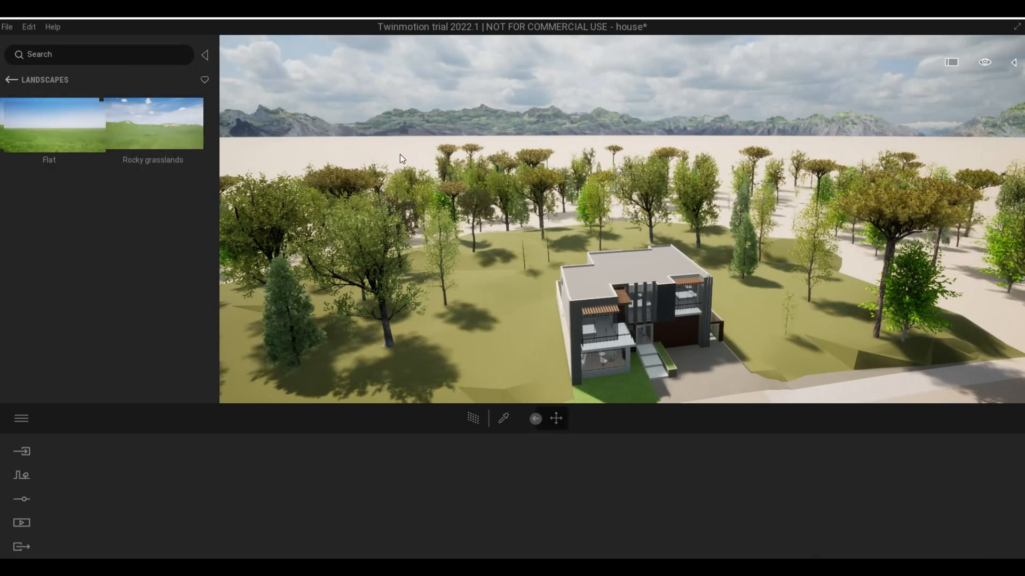
left_click_drag(395, 159, 395, 160)
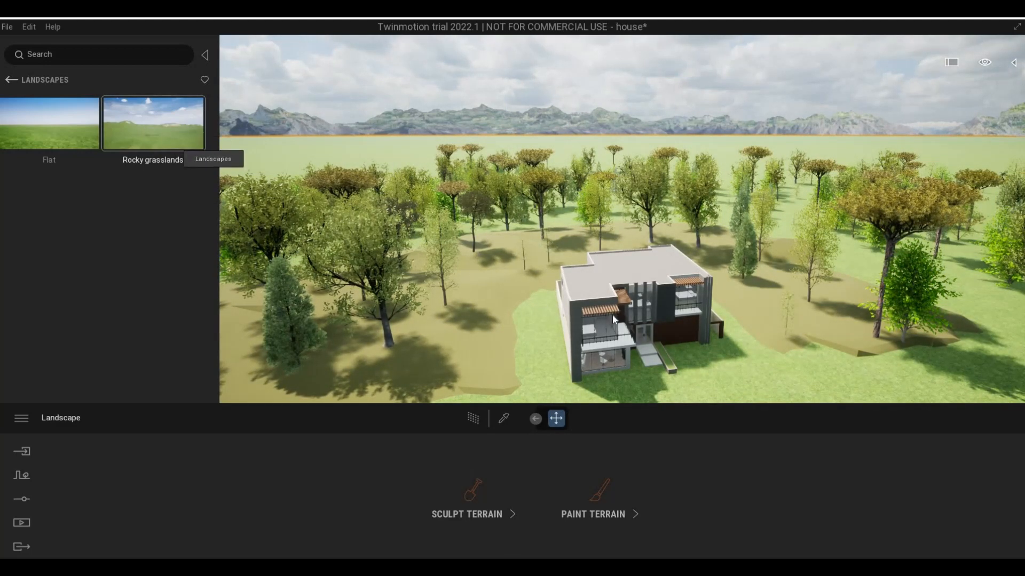
key("d")
key("w")
key("e")
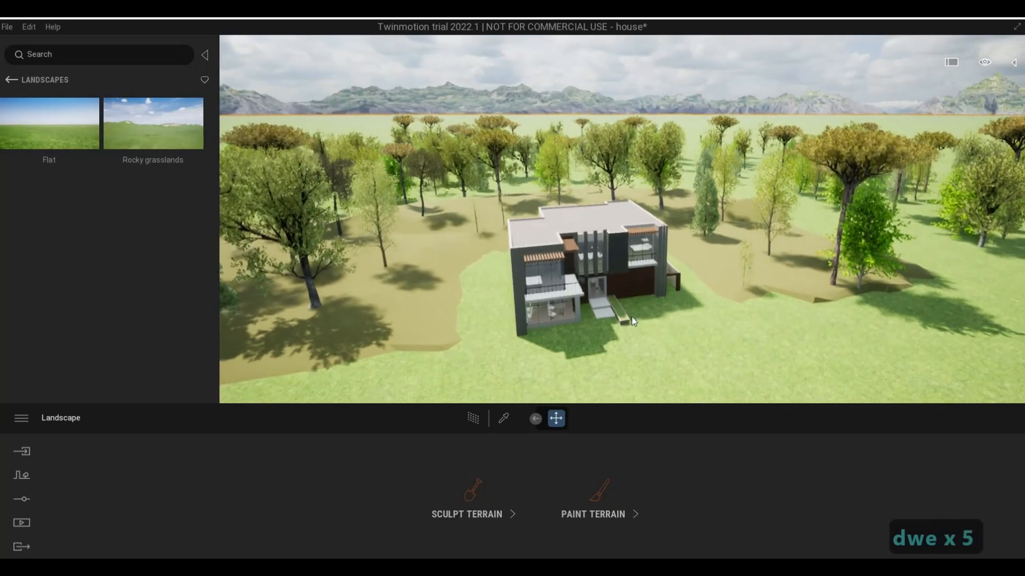
key("e")
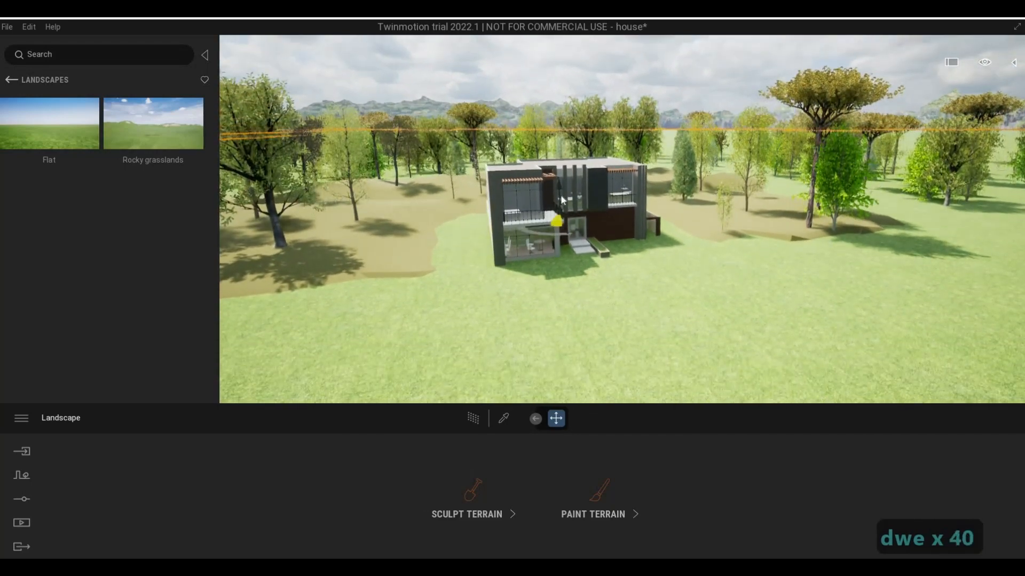
- Lower the grassy landscape until the driveway and road are uncovered, and deselect it
mouse_move(560, 217)
mouse_move(561, 190)
left_mouse_down()
mouse_move(563, 209)
mouse_move(557, 186)
left_mouse_up()
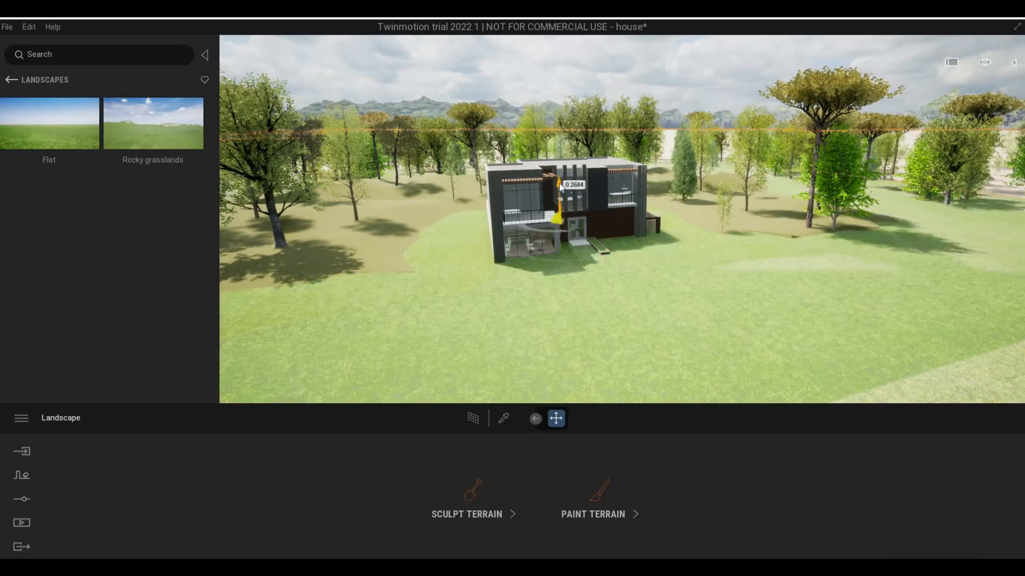
left_click_drag(567, 224, 565, 254)
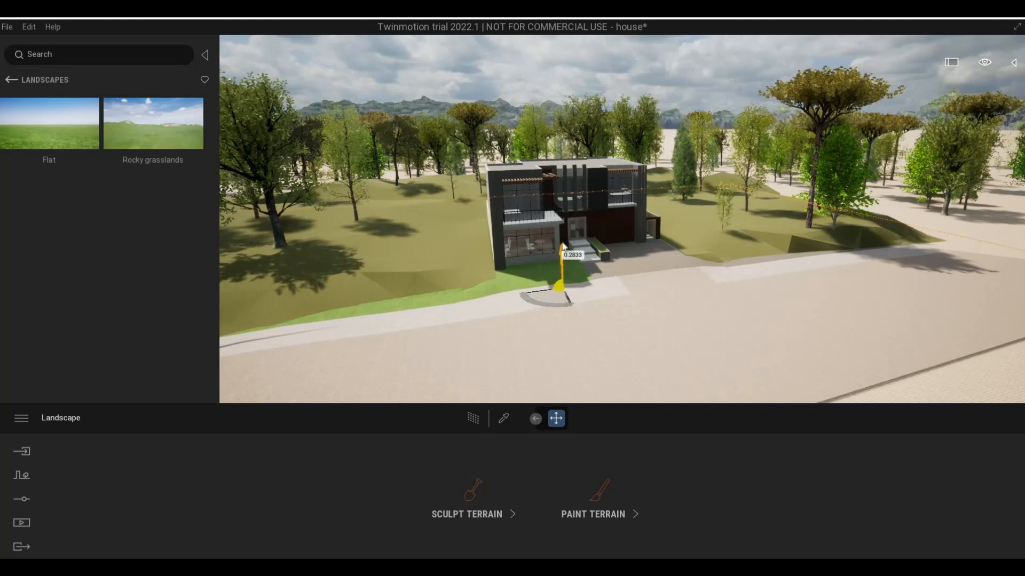
key("Escape")
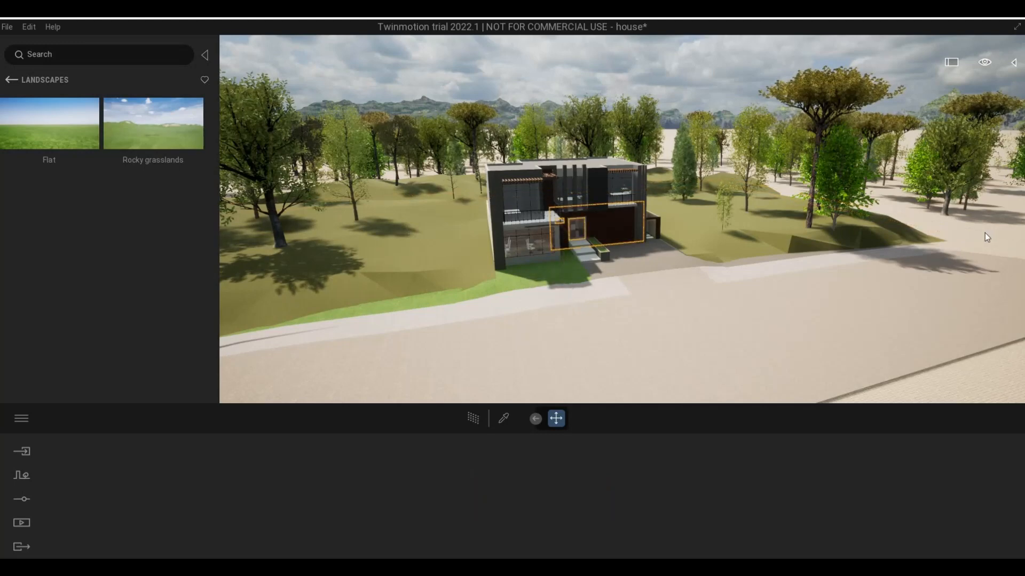
key("Escape")
- Select the flat sandy base ground near the house, shift it down by about 0.08, and deselect it
right_click_drag(956, 279, 822, 277)
key("e")
key("w")
key("w")
key("d")
key("a")
key("d")
key("a")
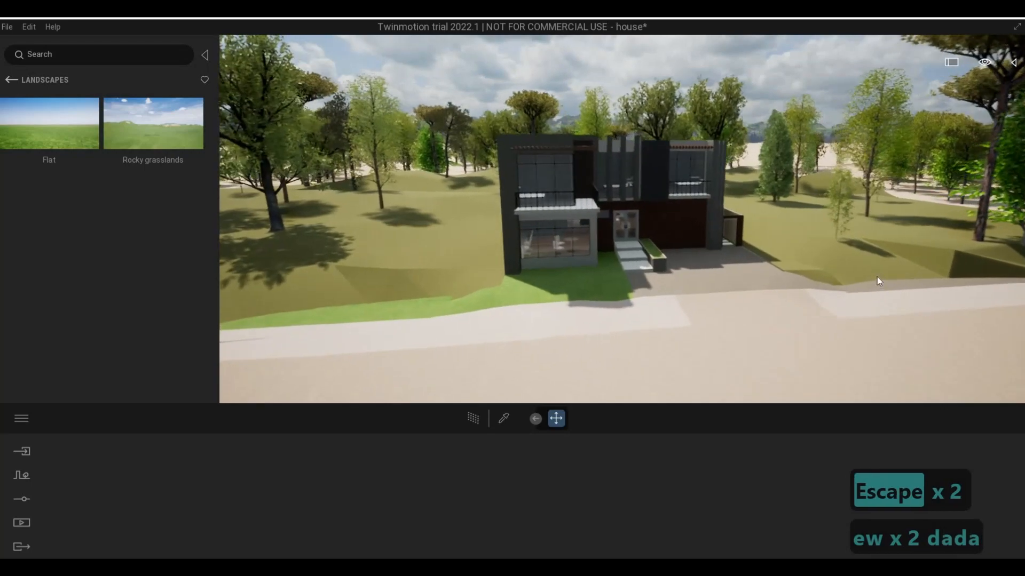
key("a")
key("e")
key("s")
key("d")
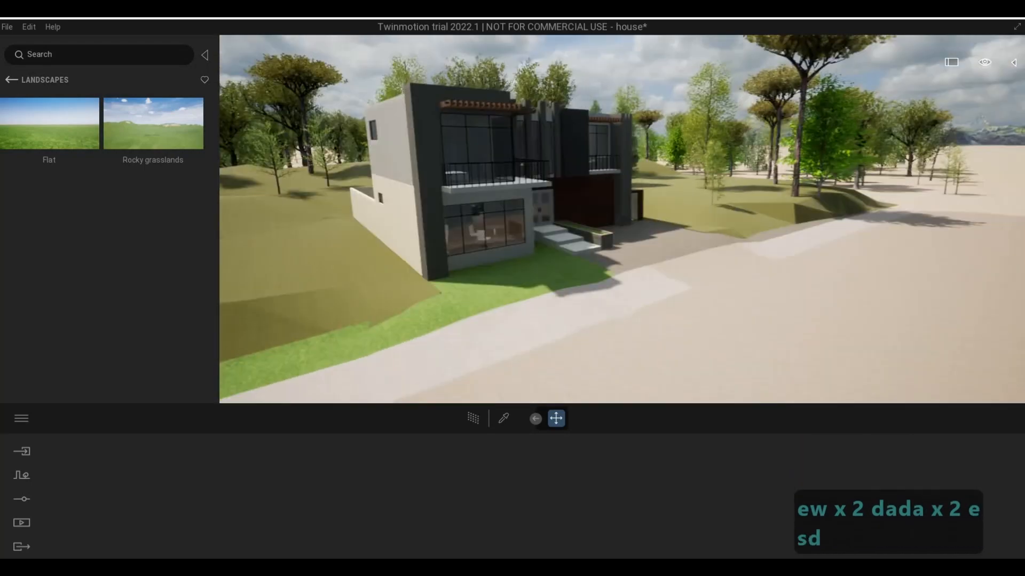
key("d")
key("d")
key("d")
key("d")
key("d")
key("d")
key("d")
key("d")
key("d")
key("d")
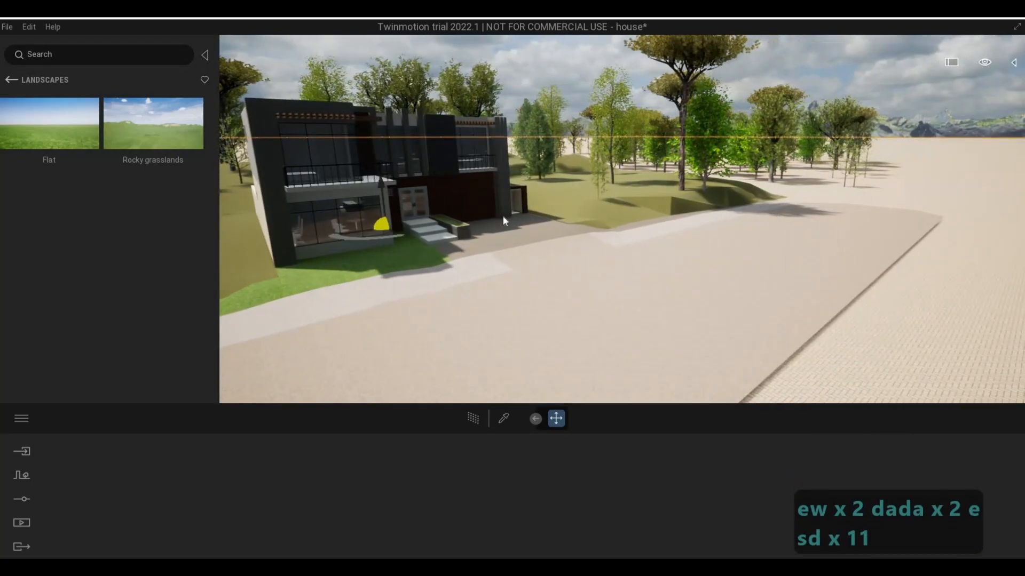
left_click_drag(384, 183, 408, 199)
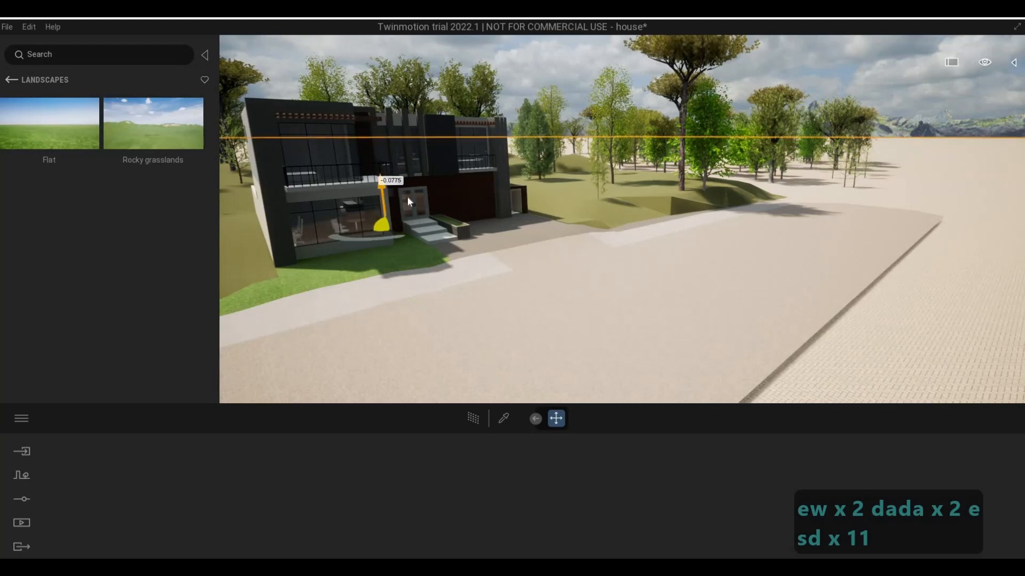
key("Escape")
key("Escape")
- Apply the Grass 1 nature ground material to the flat sandy ground beyond the road and terrain
left_click(12, 80)
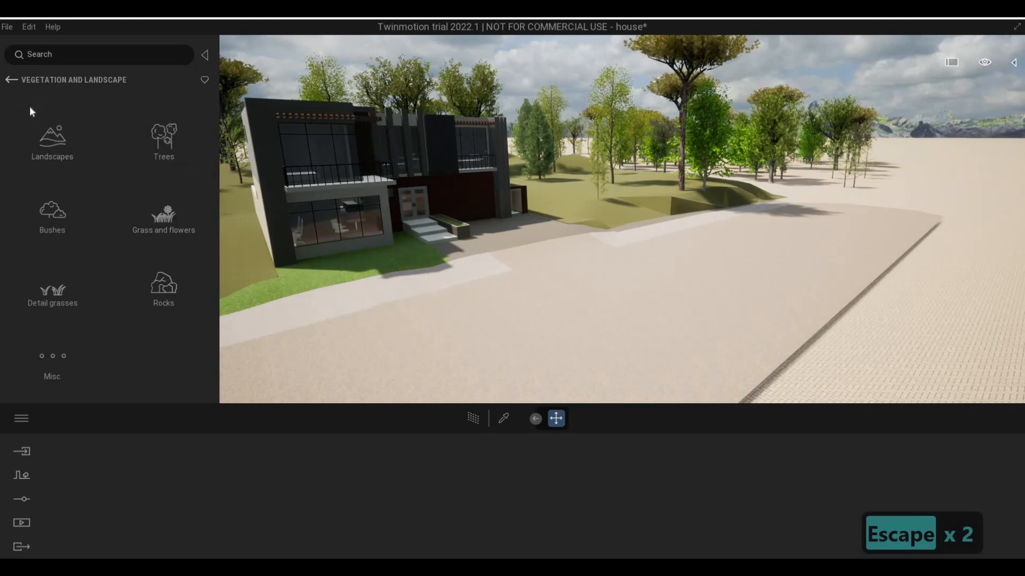
left_click(11, 79)
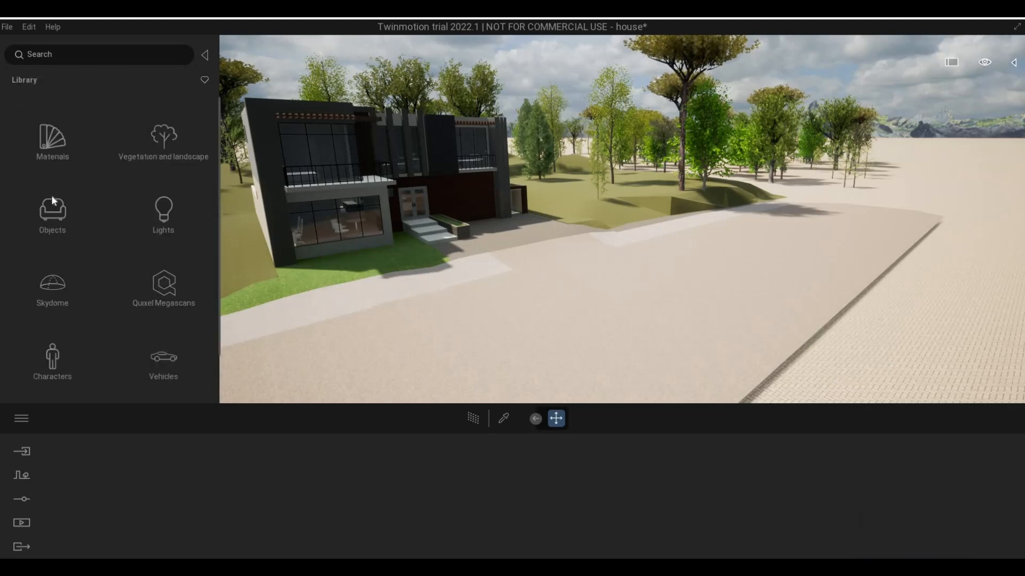
left_click(47, 160)
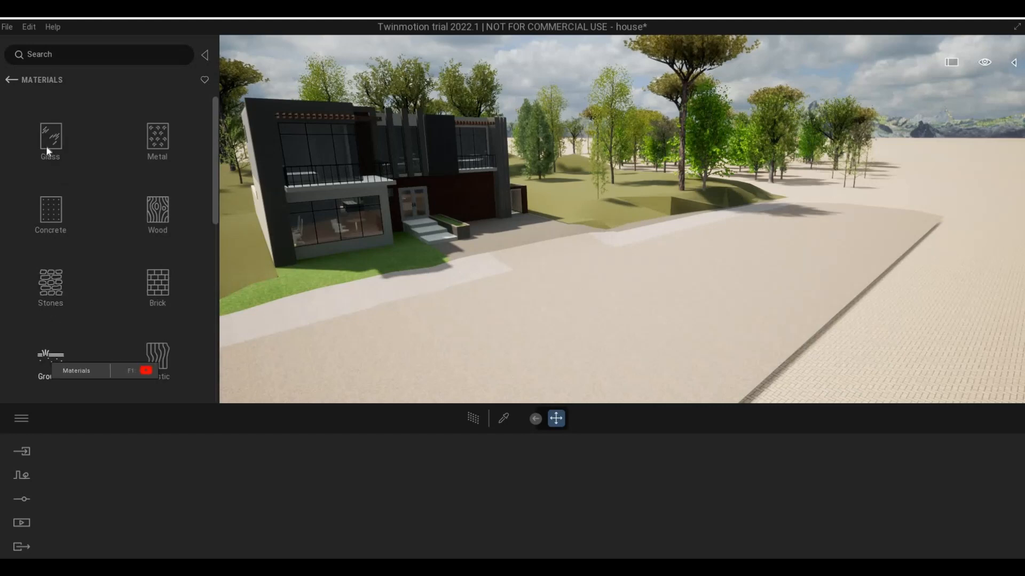
left_click(49, 357)
left_click(151, 134)
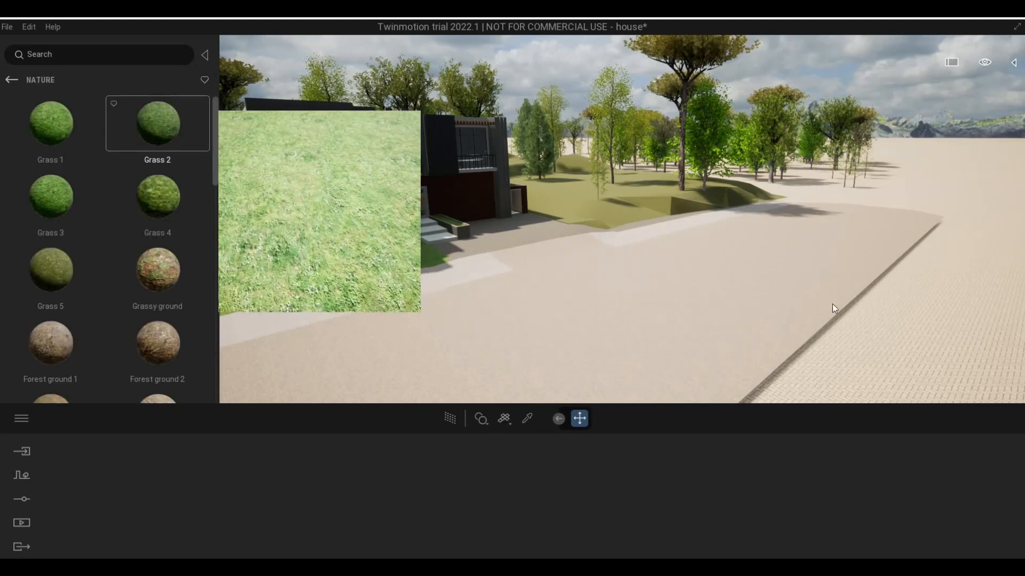
left_click_drag(835, 309, 919, 342)
- Examine the house front, lawn and driveway up close with the new grass surroundings
key("d")
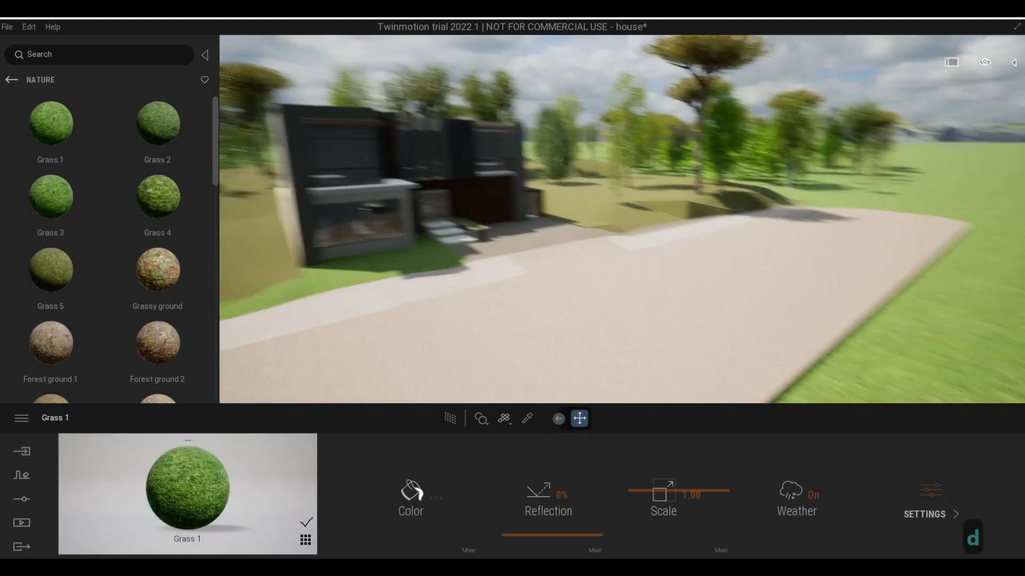
key("w")
key("w")
key("w")
key("w")
key("w")
key("w")
key("w")
key("w")
key("w")
key("w")
key("q")
key("d")
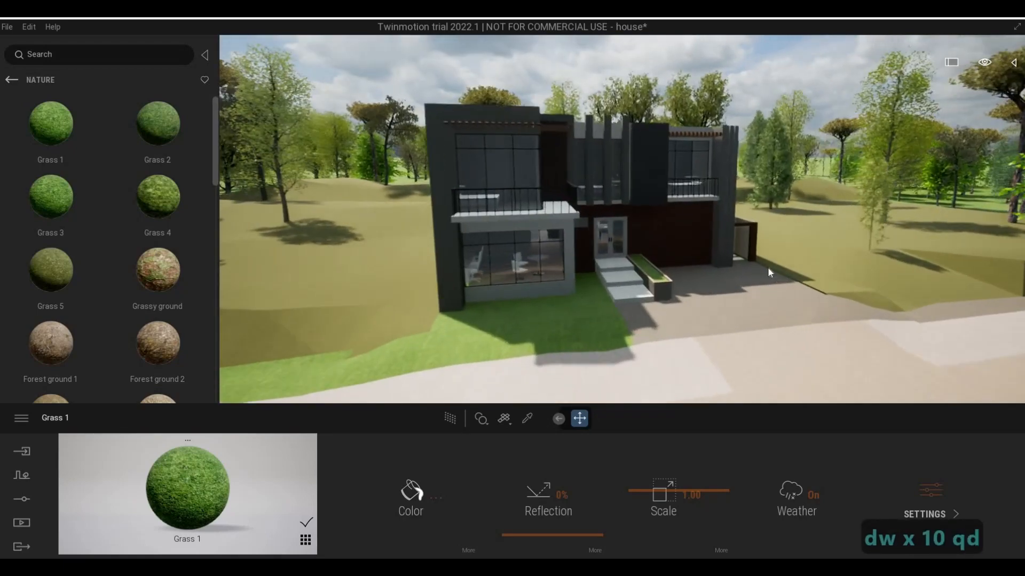
key("e")
key("Escape")
key("Escape")
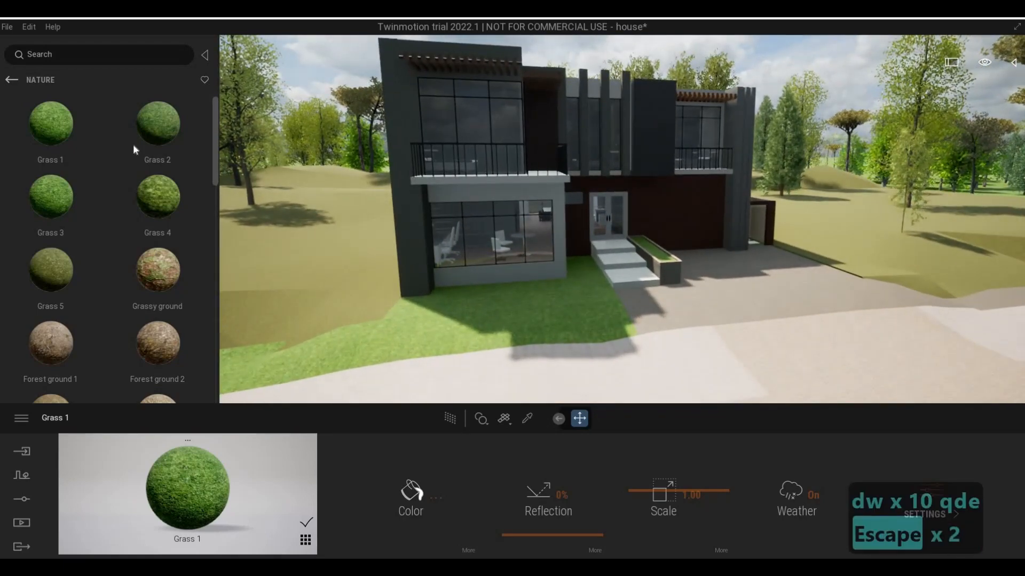
- Place a Rock 3 from the landscape rocks library near the tree on the sandy slope beside the house
left_click(11, 80)
key("a")
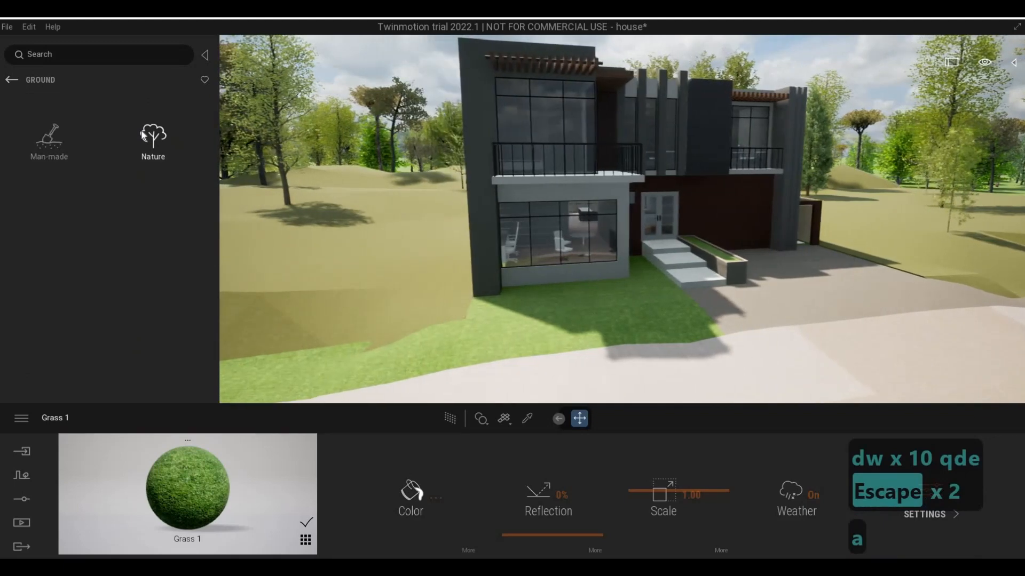
left_click(152, 137)
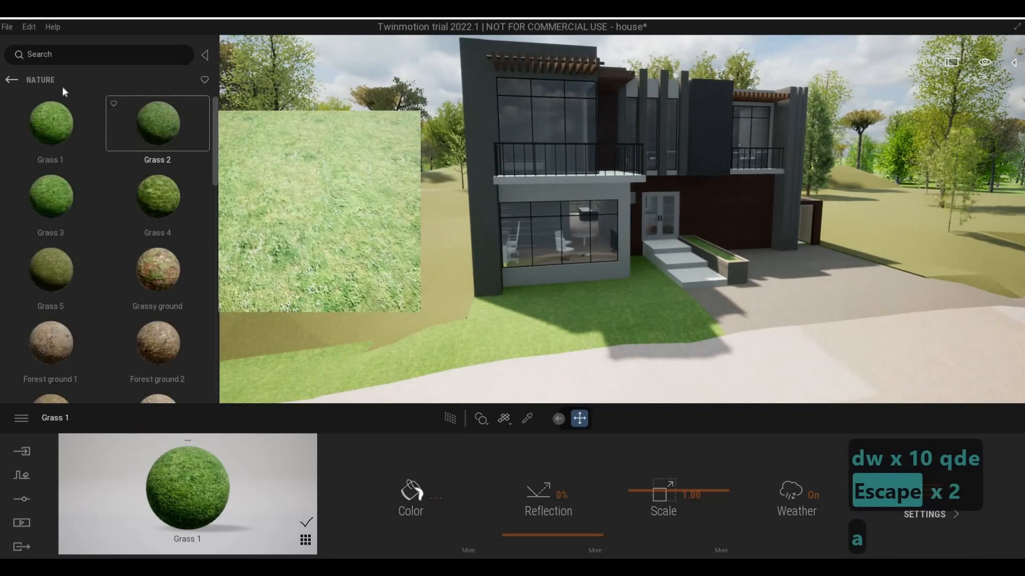
left_click(12, 81)
left_click(13, 81)
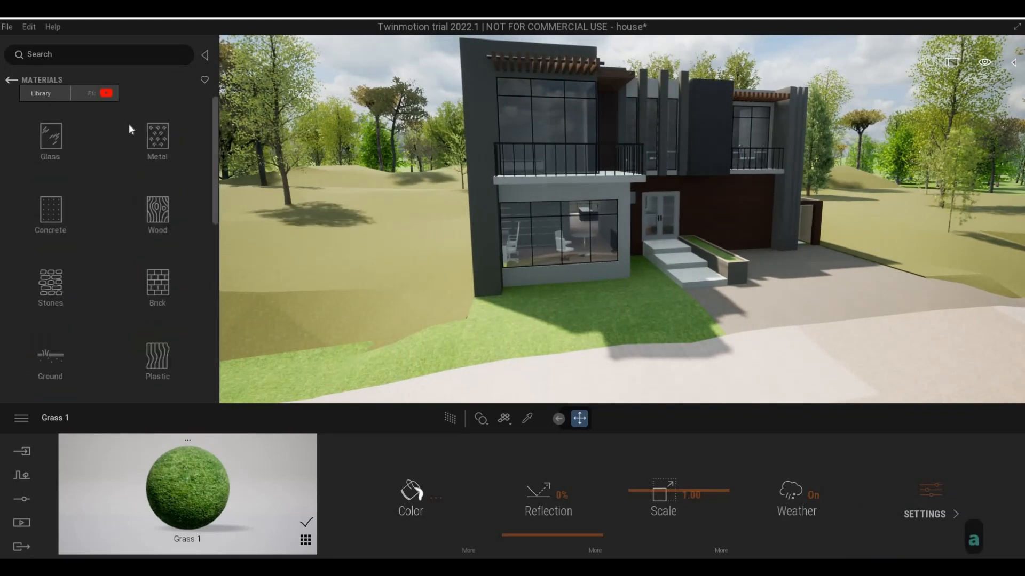
left_click(144, 131)
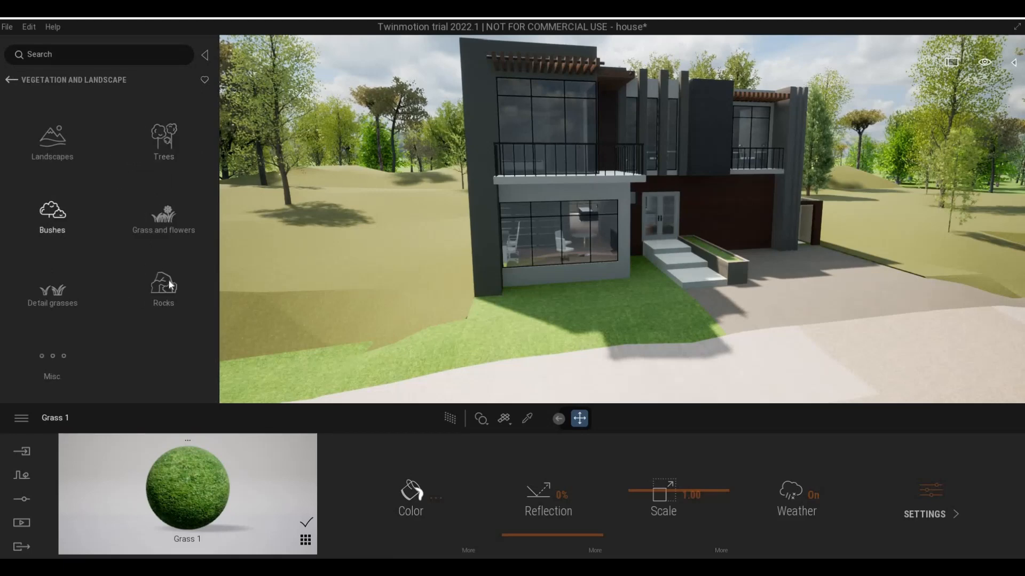
left_click(143, 247)
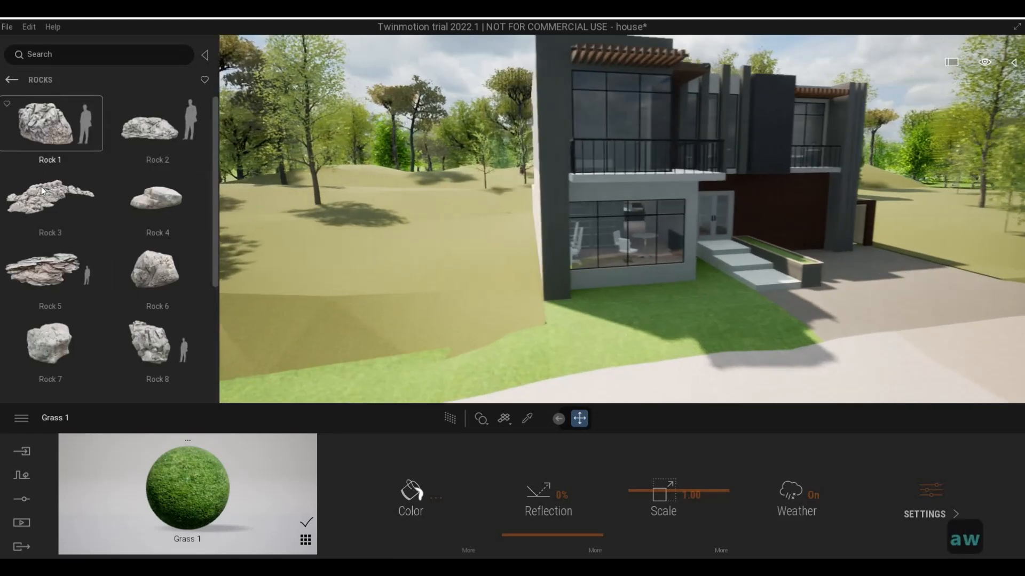
left_click_drag(41, 187, 357, 206)
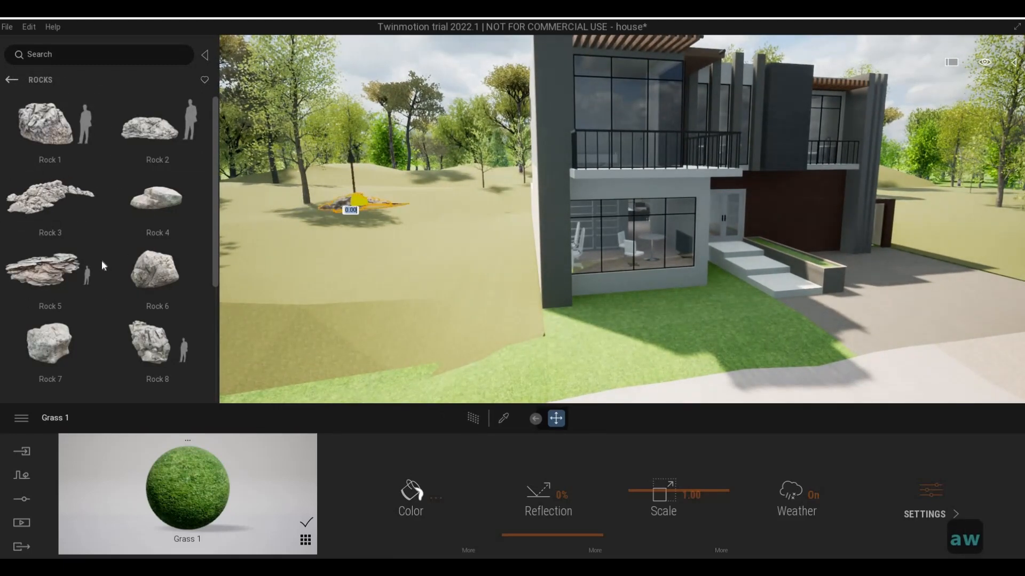
- Place a Rock 5 on the slope beyond the smaller rock, and lower it about 0.5 into the ground
mouse_move(50, 269)
left_mouse_down()
mouse_move(230, 216)
mouse_move(240, 208)
mouse_move(216, 205)
mouse_move(230, 184)
mouse_move(237, 190)
left_mouse_up()
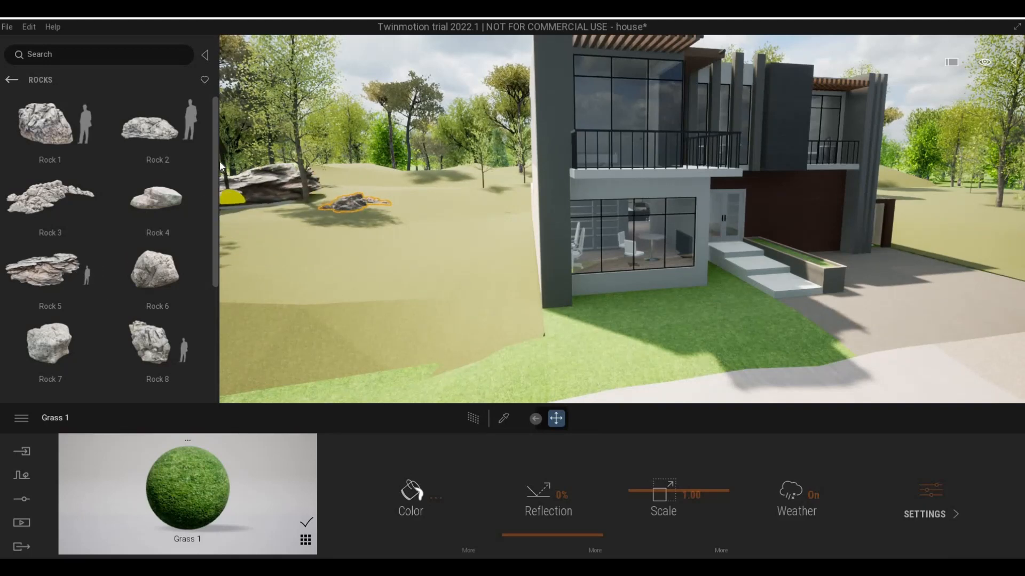
left_click_drag(223, 154, 224, 164)
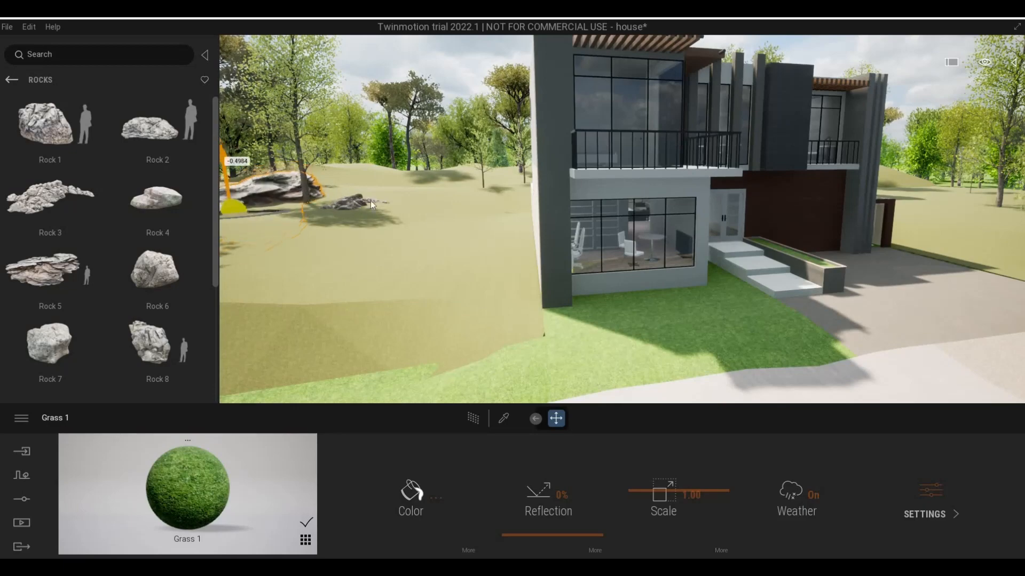
- Place two rocks on the grassy terrain beyond the driveway gate, a wide low one and a small one beside it
key("Escape")
key("d")
key("w")
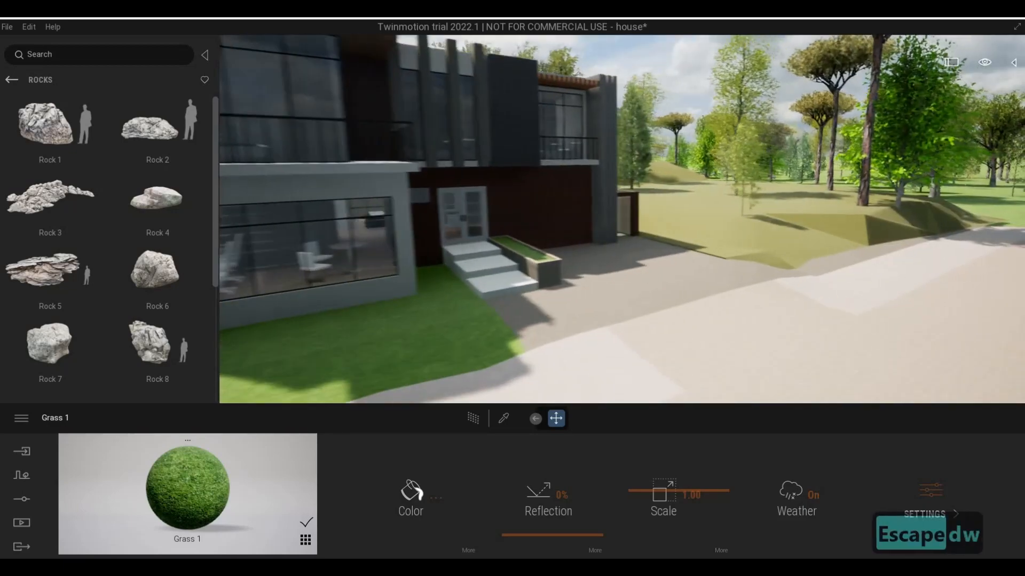
key("w")
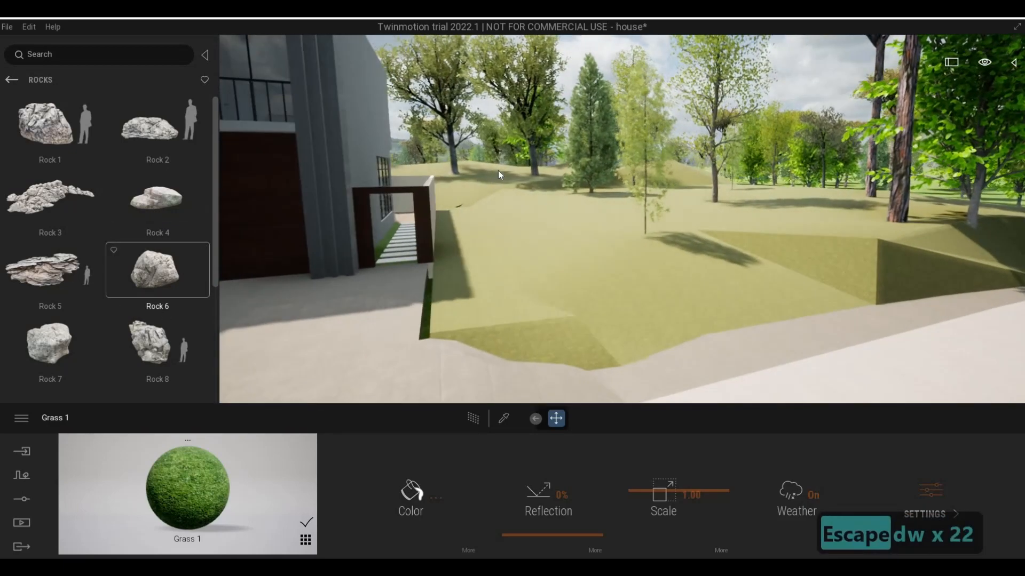
left_click_drag(49, 270, 591, 187)
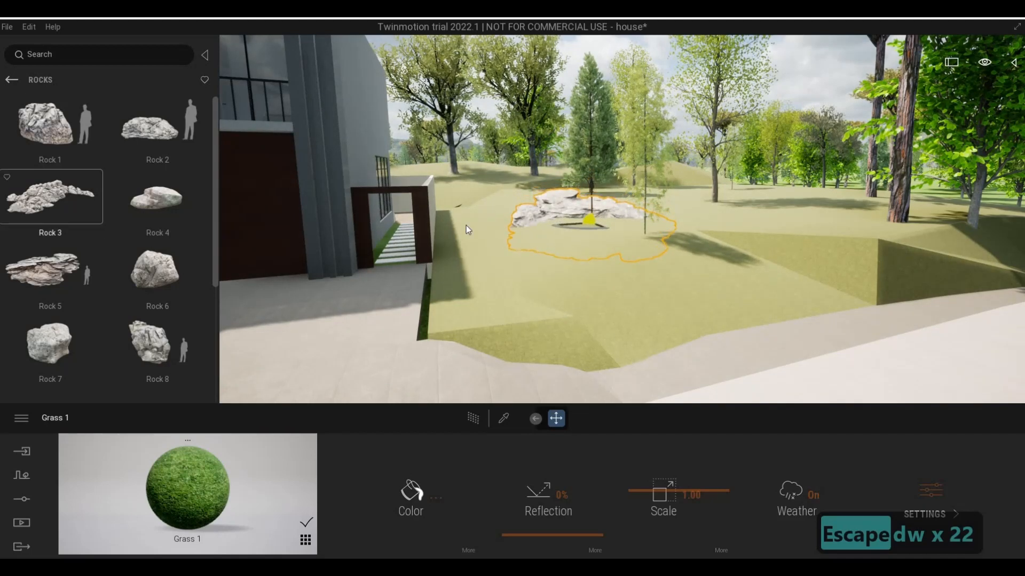
left_click_drag(154, 269, 679, 211)
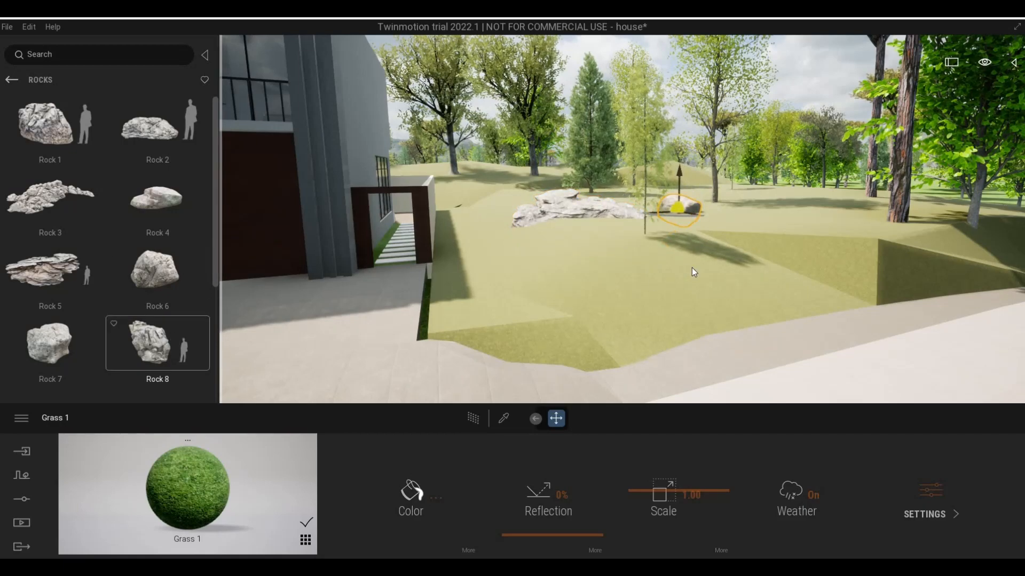
- Add Rock 8 beside the small rock and Rock 10 in front of it, with Rock 8 partly sunk into the ground
left_click_drag(692, 268, 745, 151)
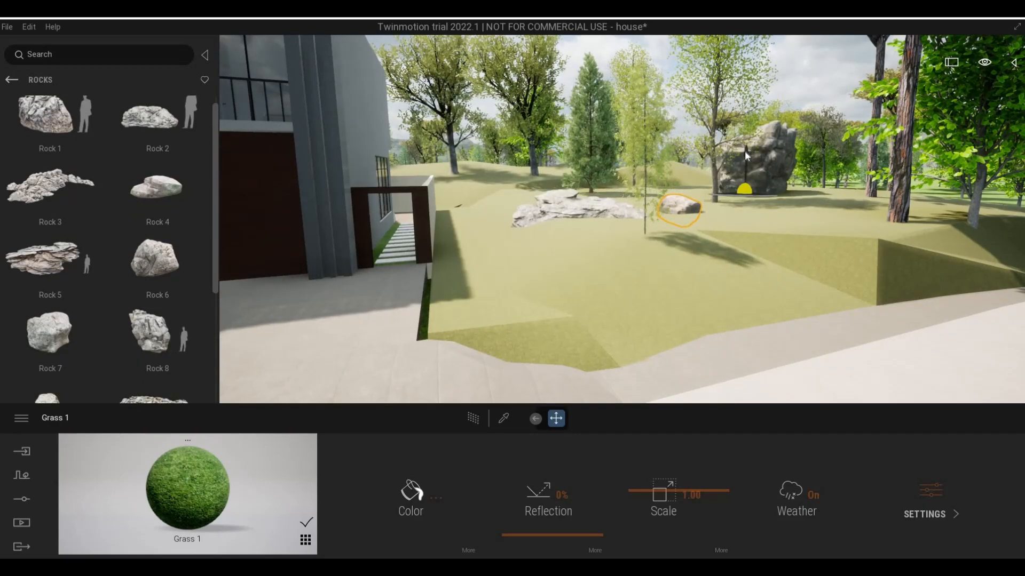
left_click_drag(744, 191, 743, 227)
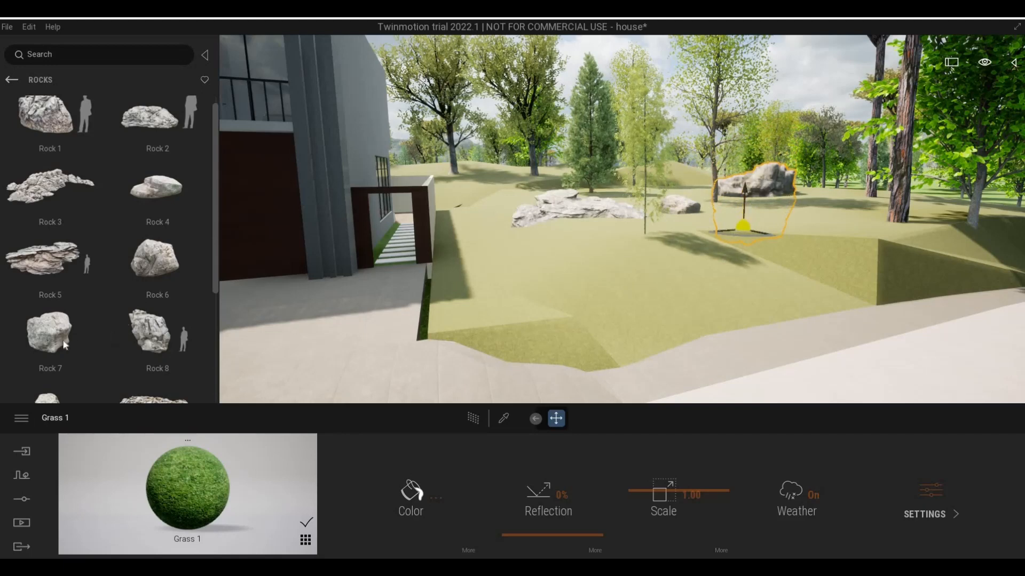
scroll(149, 354, "down", 1)
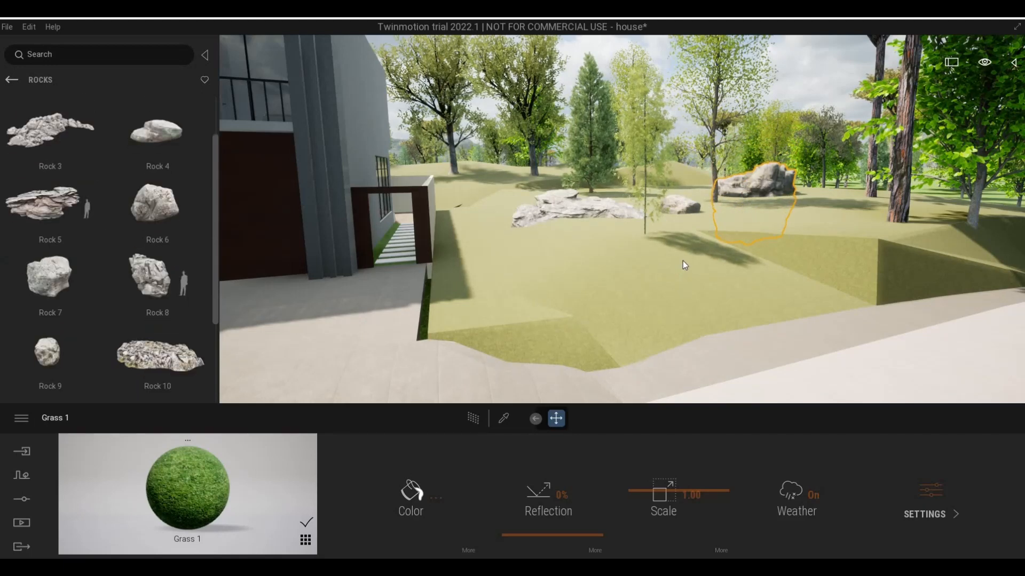
left_click_drag(683, 261, 683, 261)
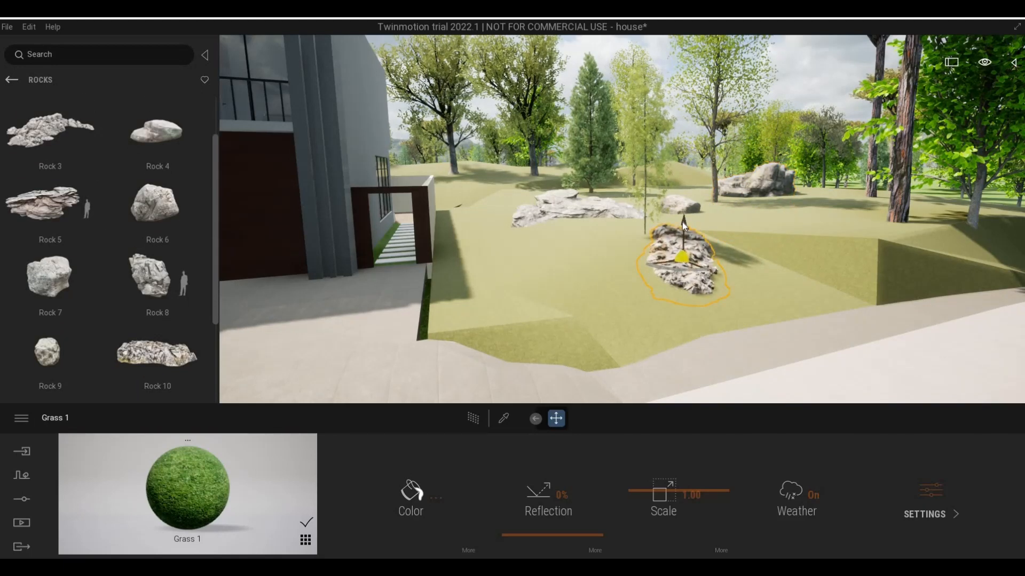
left_click(681, 231)
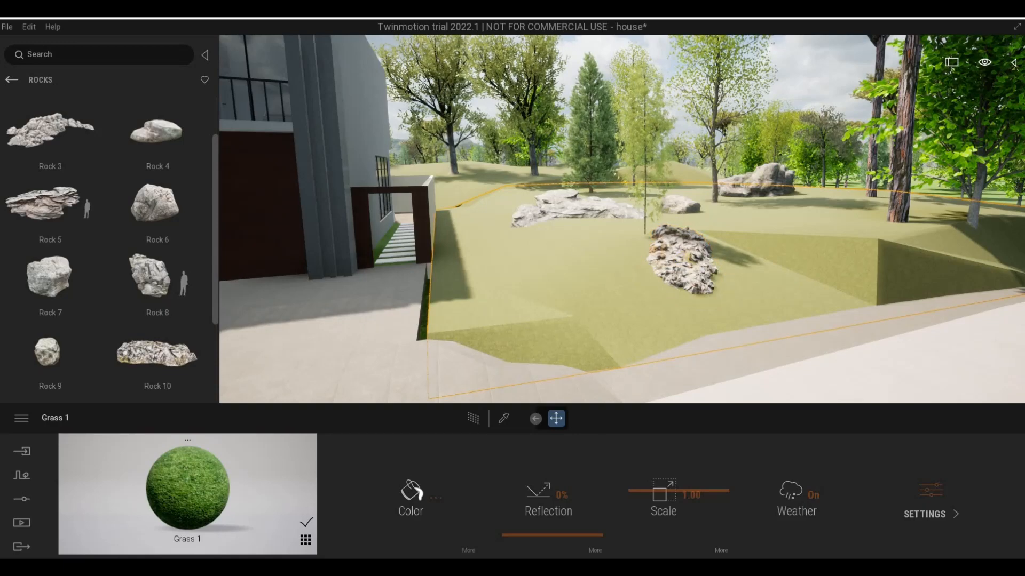
- Place a rock on the slope on the window side of the house and sink it partly into the ground
key("a")
key("a")
key("a")
key("a")
key("a")
key("a")
key("a")
key("a")
key("a")
key("a")
key("a")
key("a")
key("a")
key("a")
key("a")
key("a")
key("a")
key("a")
key("w")
key("w")
key("w")
key("w")
key("w")
key("w")
key("w")
key("w")
key("w")
key("w")
key("w")
key("w")
key("w")
key("w")
key("w")
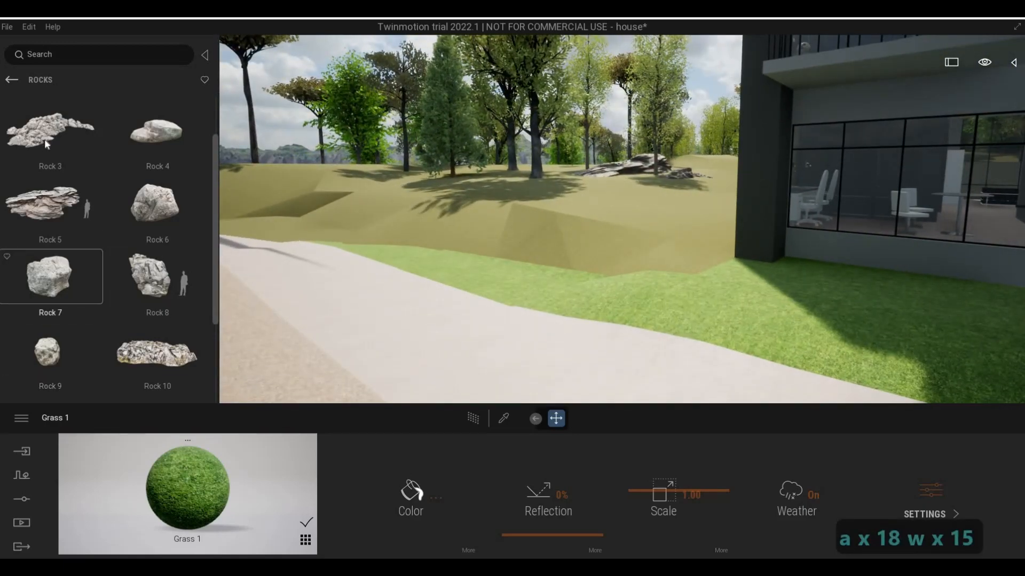
scroll(40, 142, "up", 2)
left_click_drag(621, 150, 569, 205)
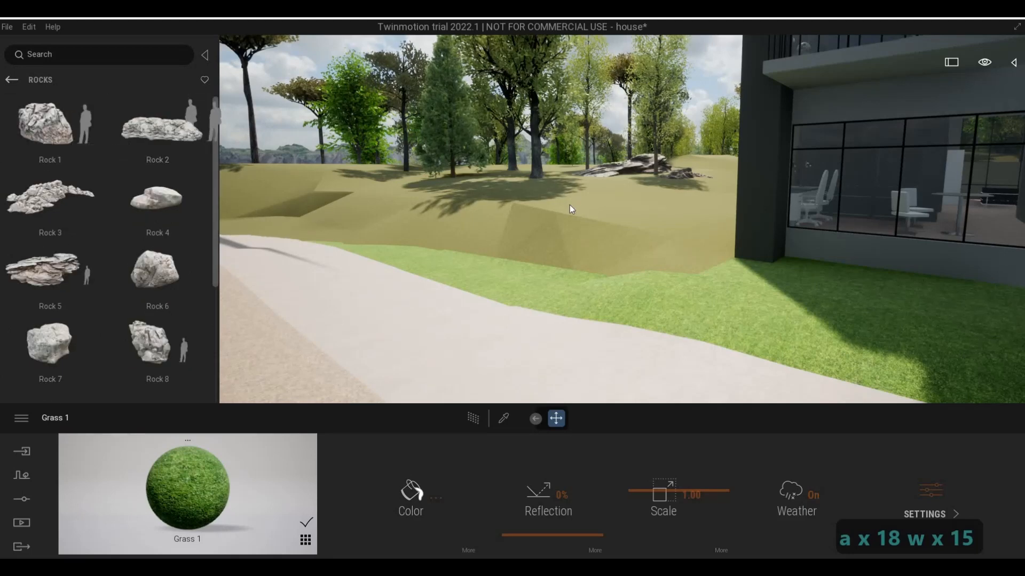
left_click(569, 172)
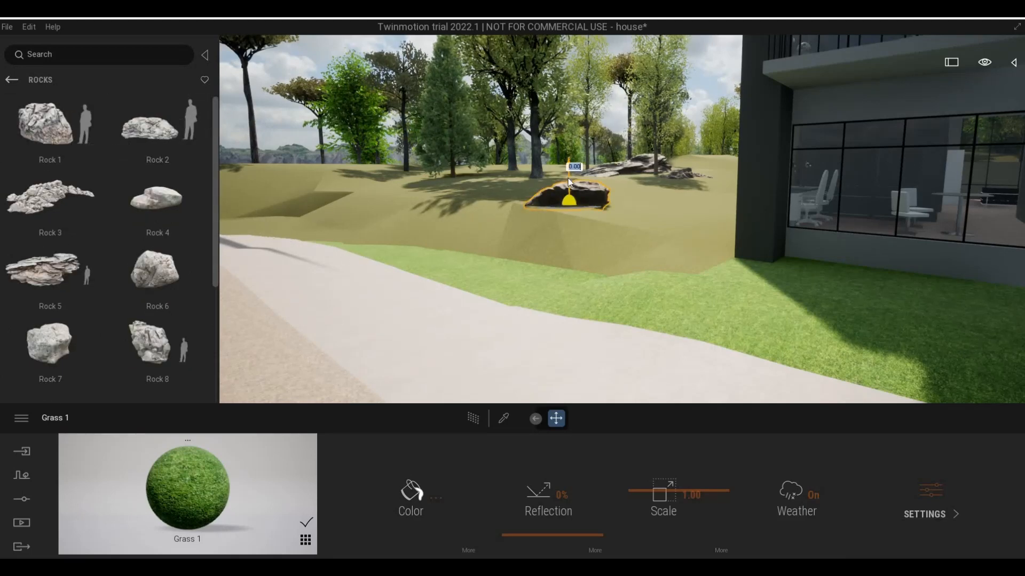
key("Escape")
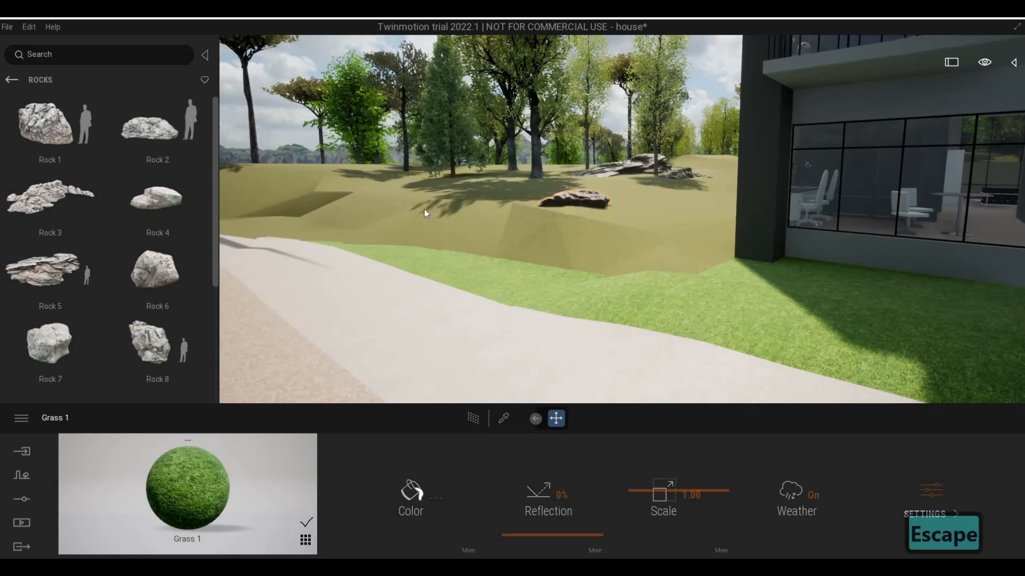
- Place three more rocks on that slope, one near the house wall and two in the shade of the trees
key("a")
key("w")
key("q")
key("a")
key("a")
key("a")
key("a")
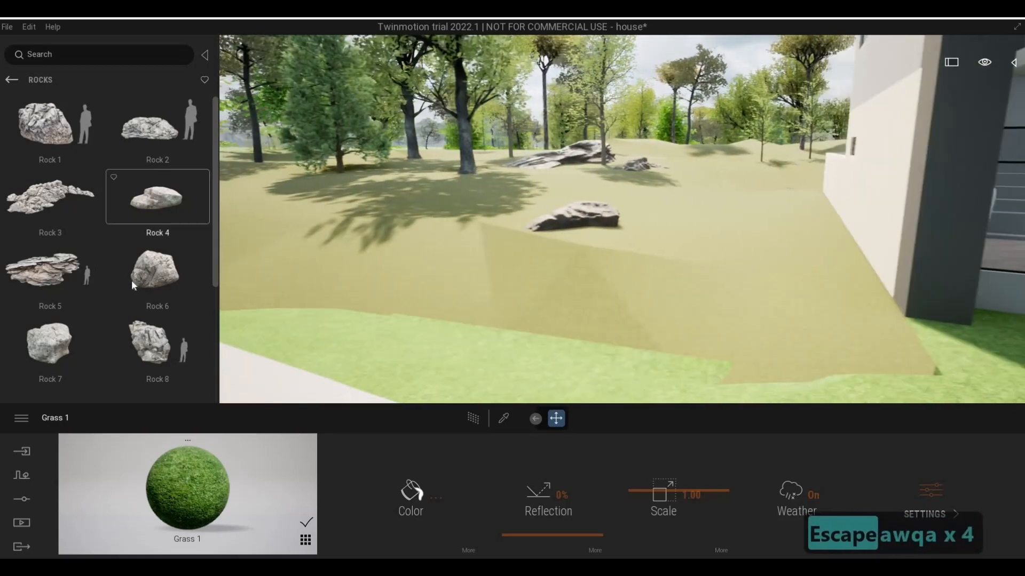
scroll(156, 344, "down", 1)
left_click_drag(157, 348, 414, 221)
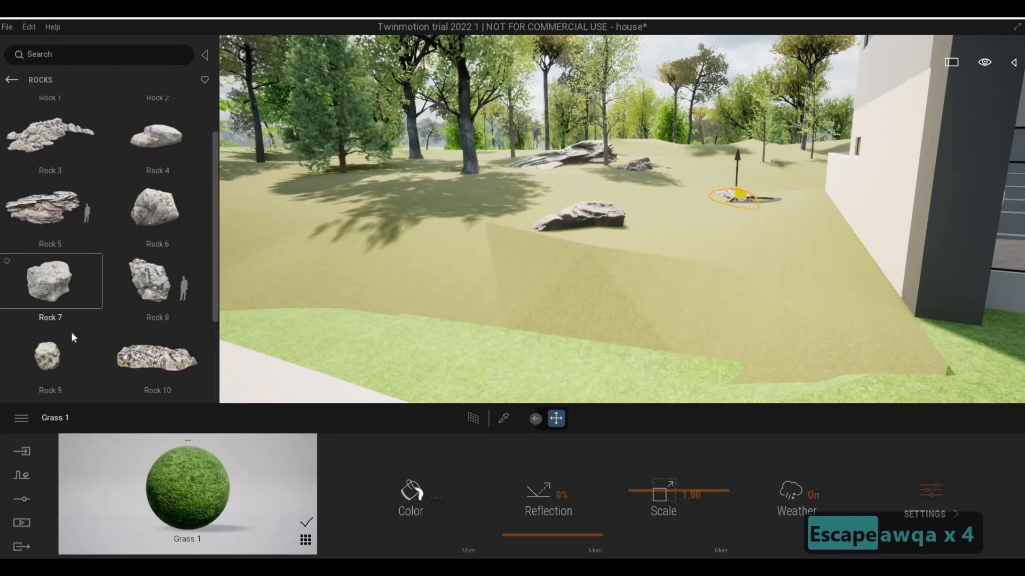
scroll(71, 332, "down", 2)
left_click_drag(71, 331, 372, 195)
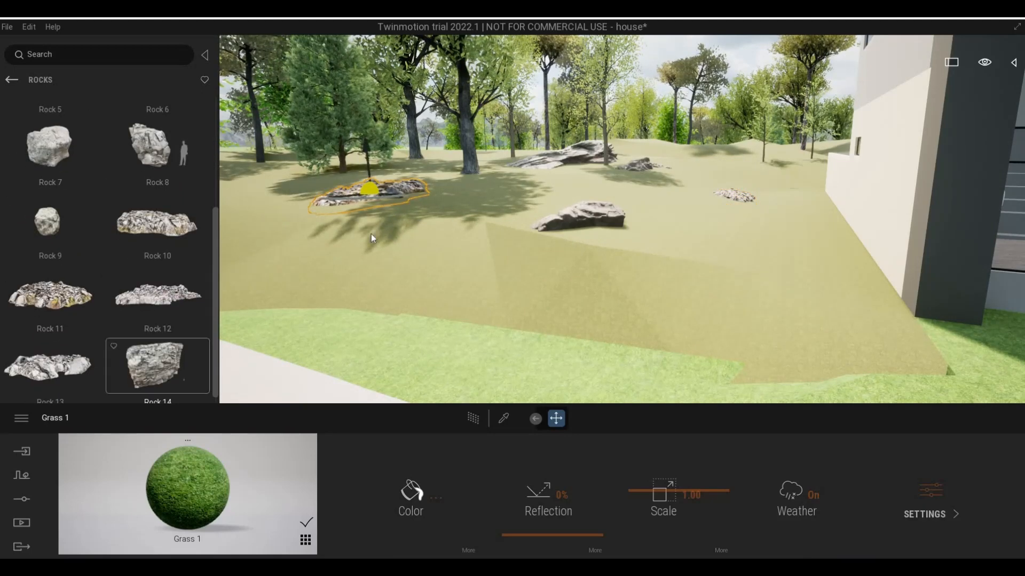
left_click_drag(370, 234, 481, 189)
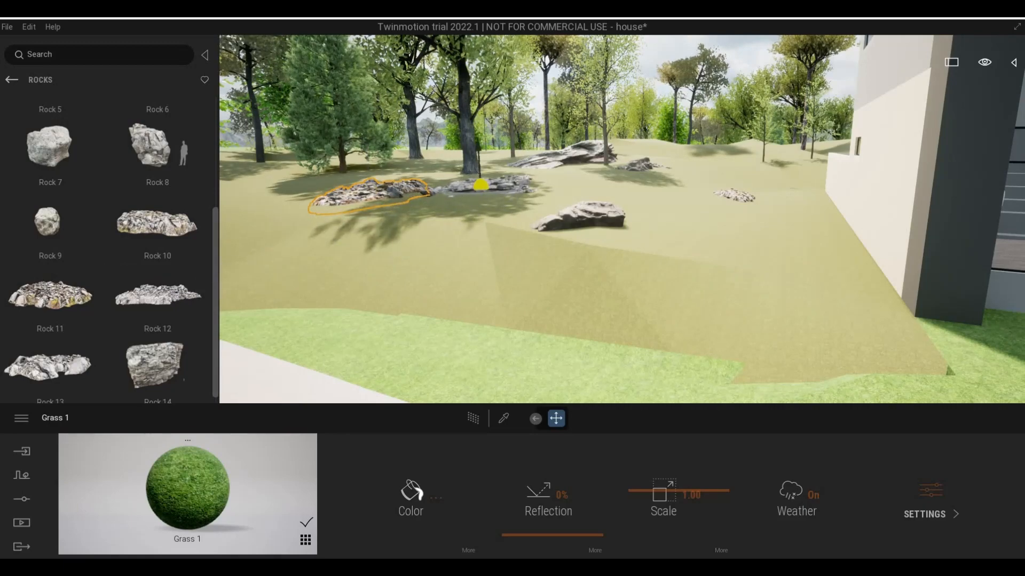
- Add further rocks in the gaps between the existing ones on the slope beside the house
key("s")
key("d")
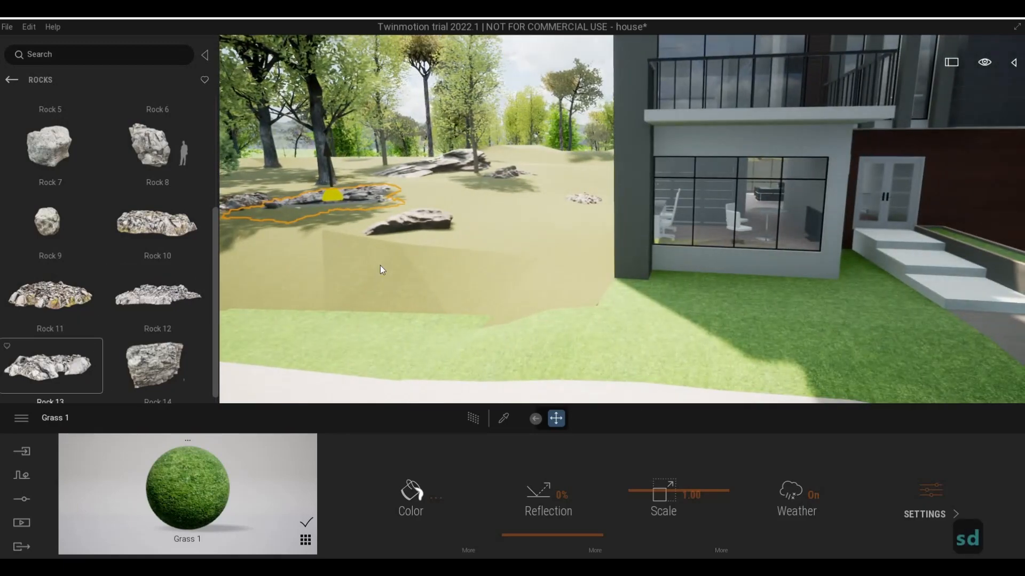
left_click_drag(154, 365, 527, 152)
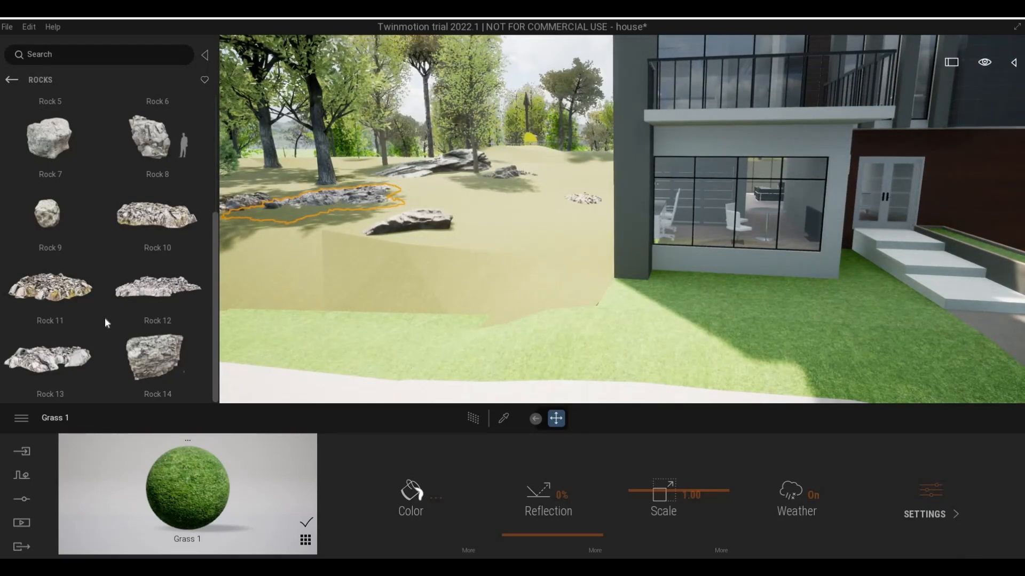
left_click_drag(105, 317, 101, 303)
left_click_drag(56, 355, 561, 198)
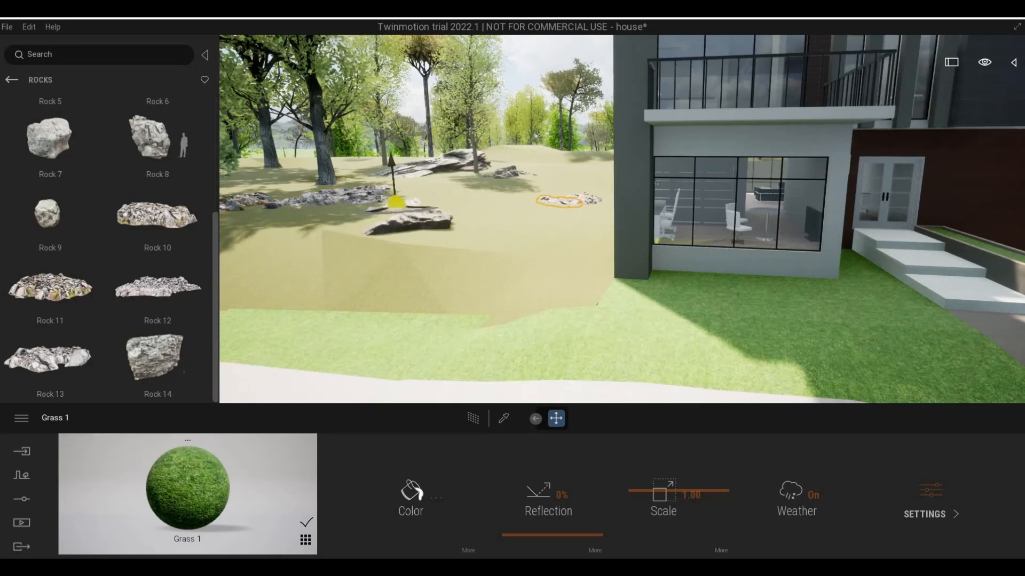
- Place a row of low rocks beyond the driveway gate, running in front of the conifer towards the large boulder
key("d")
key("s")
key("d")
key("s")
key("d")
key("w")
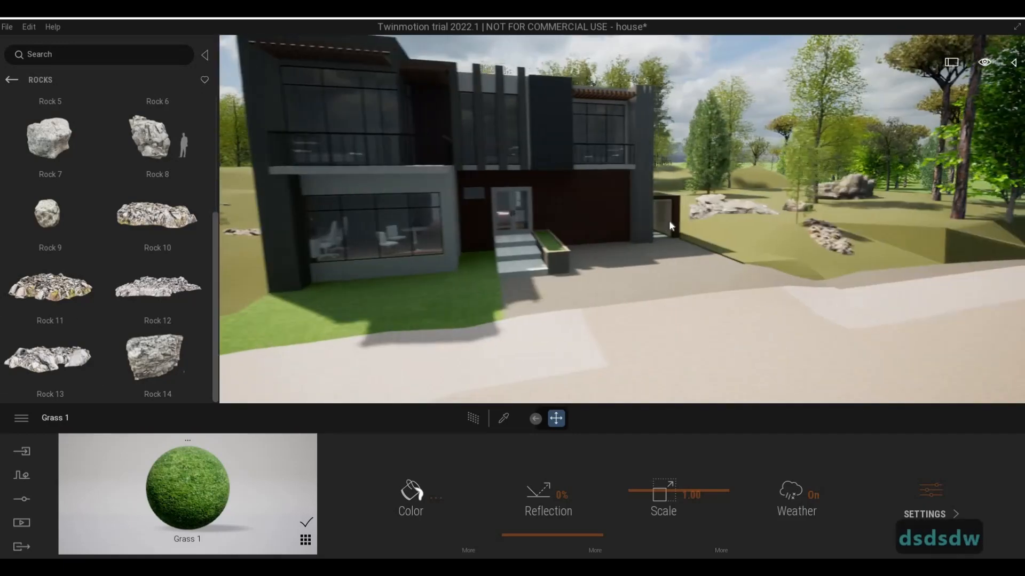
key("w")
key("w")
key("w")
key("w")
key("q")
key("q")
key("q")
key("q")
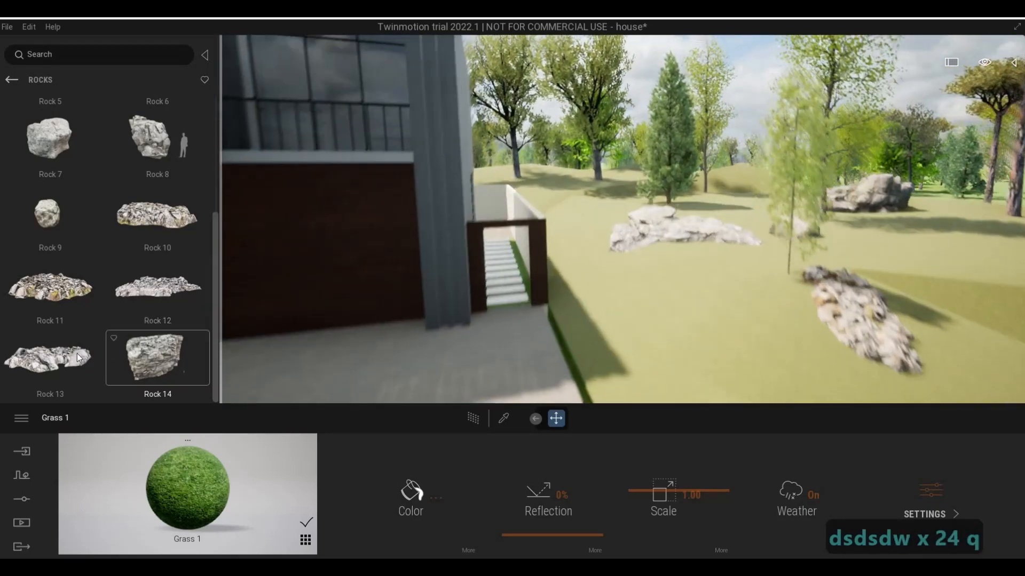
key("d")
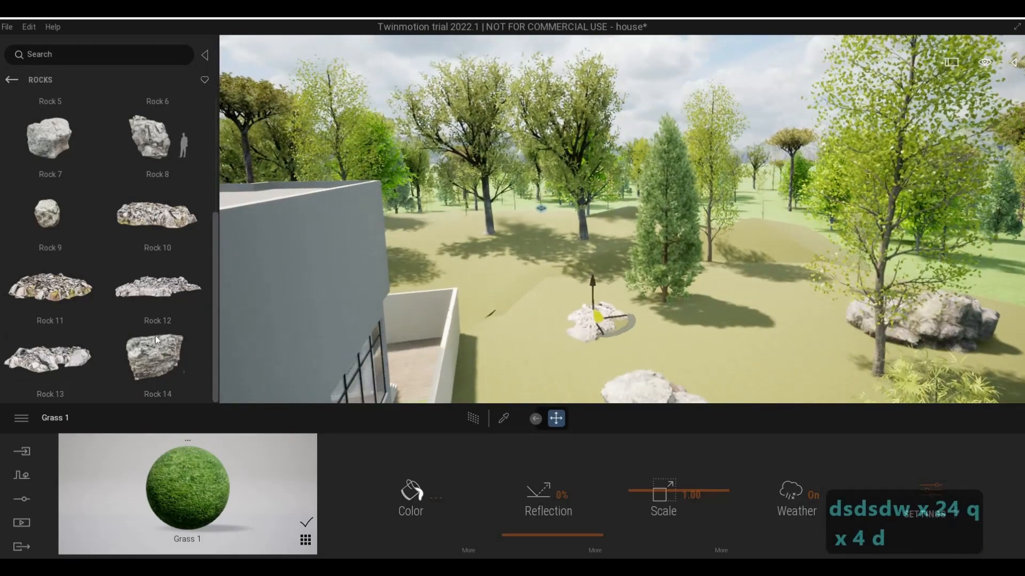
left_click_drag(172, 297, 755, 309)
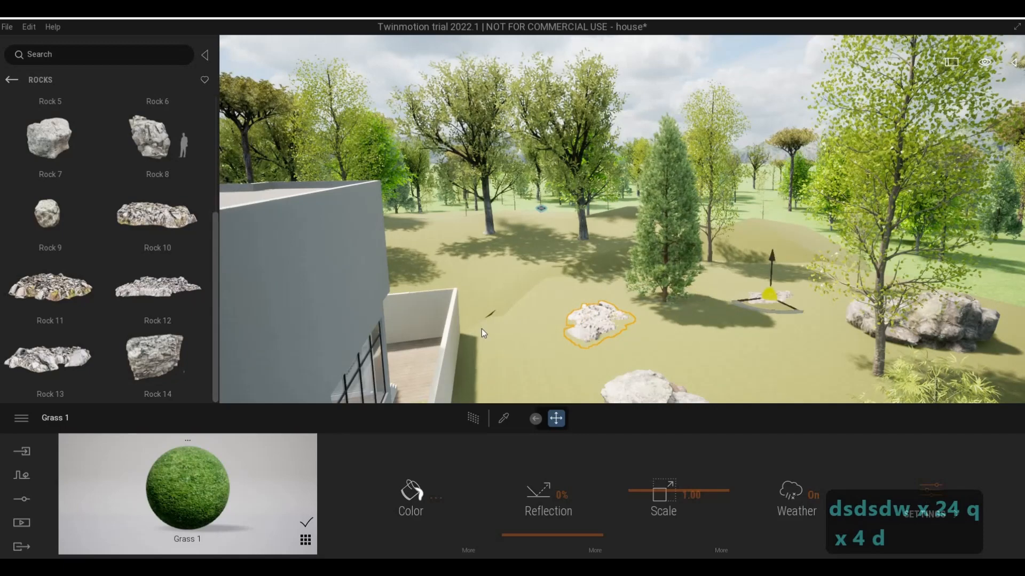
left_click_drag(156, 355, 712, 322)
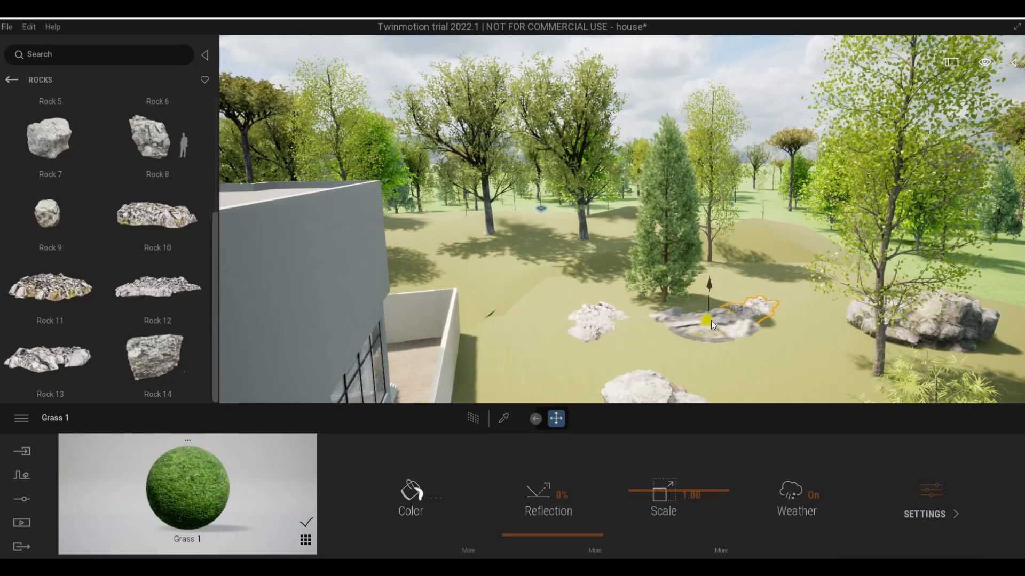
left_click_drag(59, 361, 810, 301)
- Add rocks behind the row, with Rock 5 beside the conifer and Rock 3 on its house side
left_click_drag(158, 165, 97, 316)
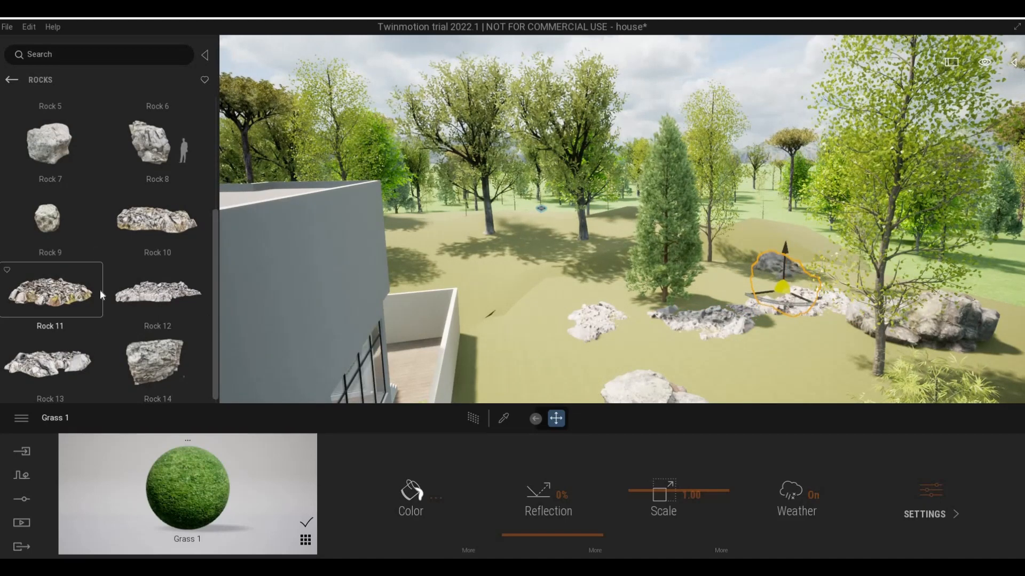
scroll(61, 201, "up", 1)
scroll(56, 203, "up", 1)
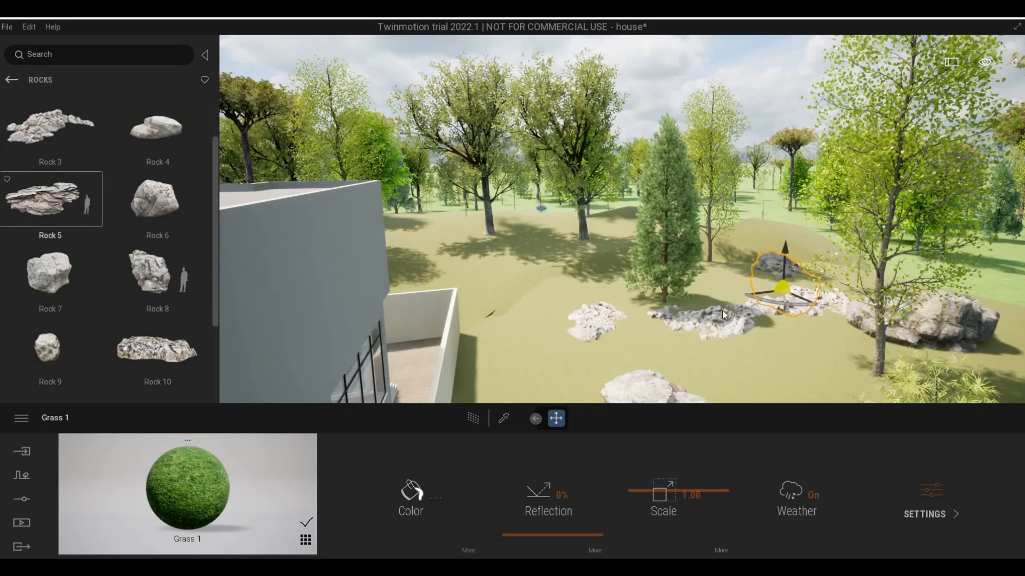
left_click_drag(54, 201, 723, 288)
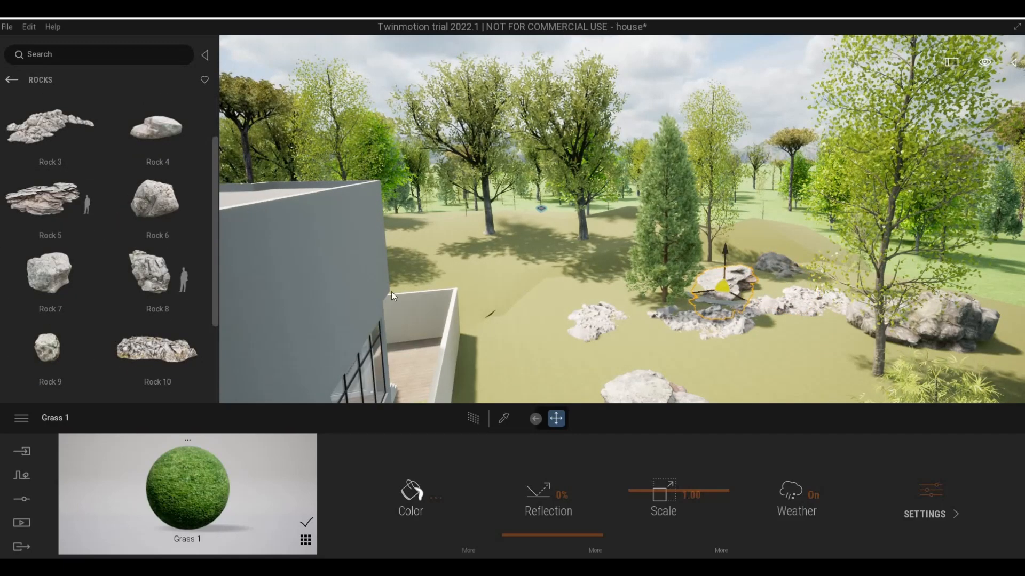
left_click_drag(66, 132, 615, 295)
key("Escape")
- Return to the front of the house and switch the object library from Rocks to the Trees category
key("s")
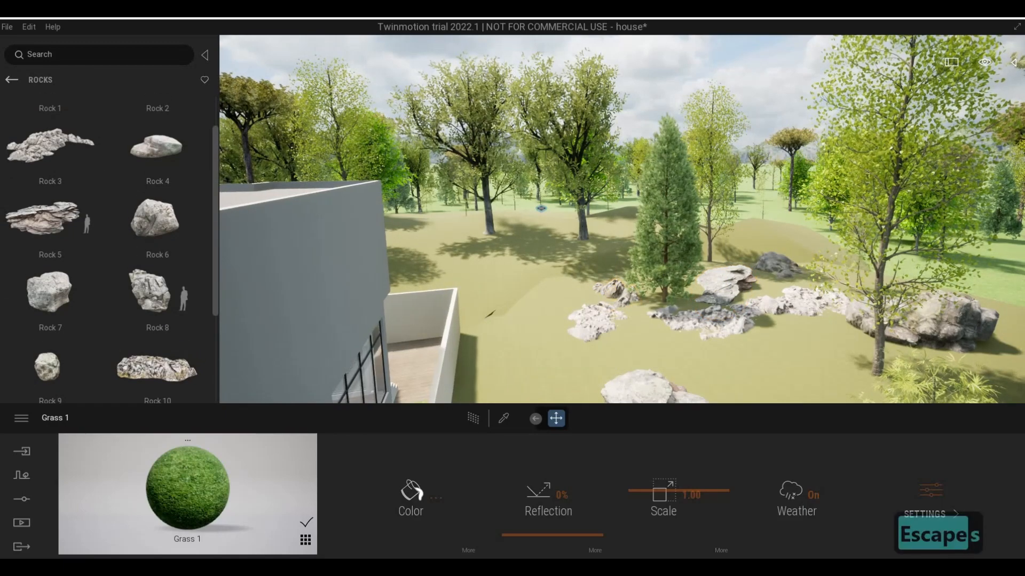
key("a")
key("e")
key("e")
key("e")
key("e")
key("e")
key("e")
key("e")
key("e")
key("s")
key("d")
key("d")
key("a")
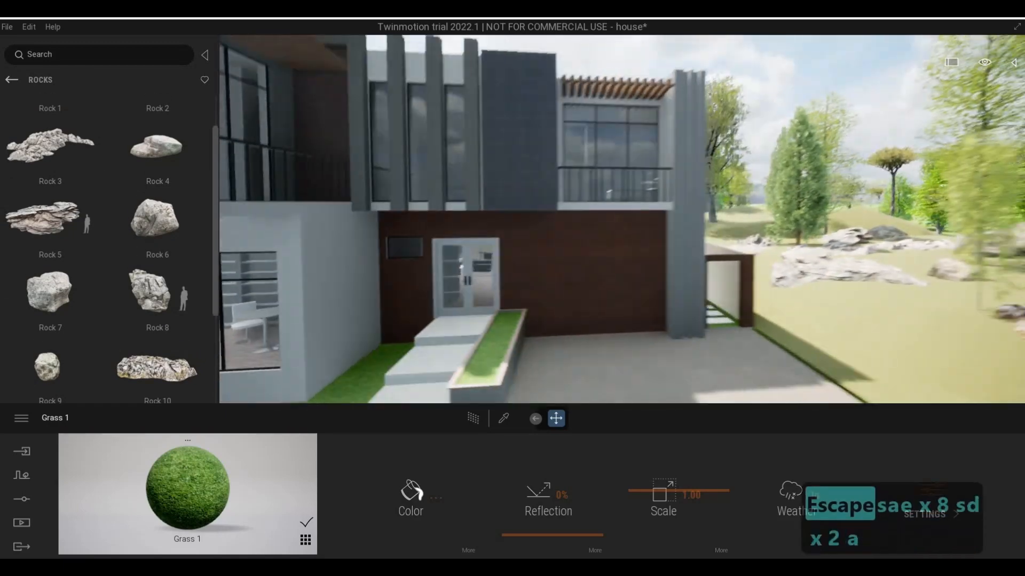
key("e")
key("d")
key("e")
key("s")
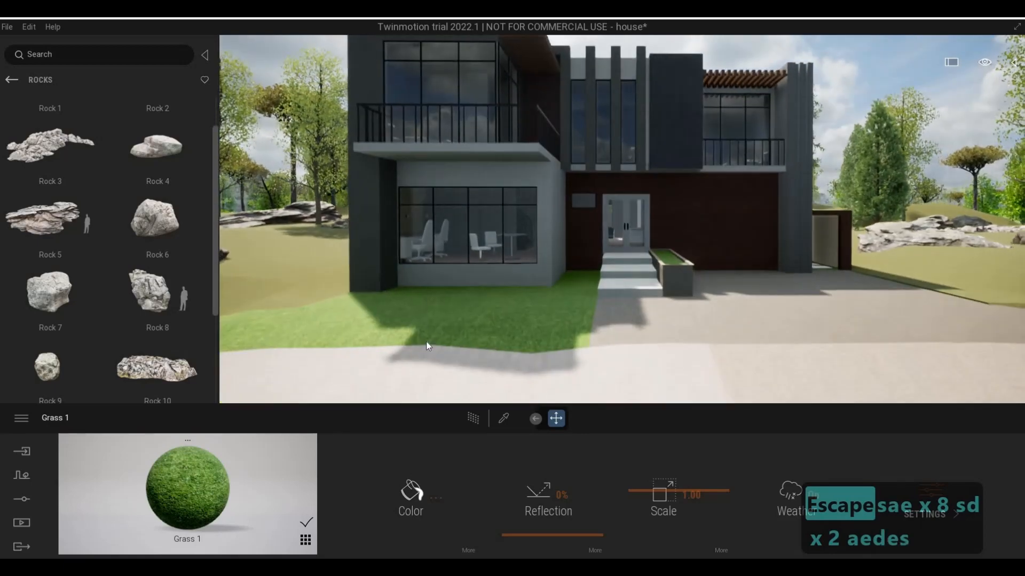
left_click(11, 79)
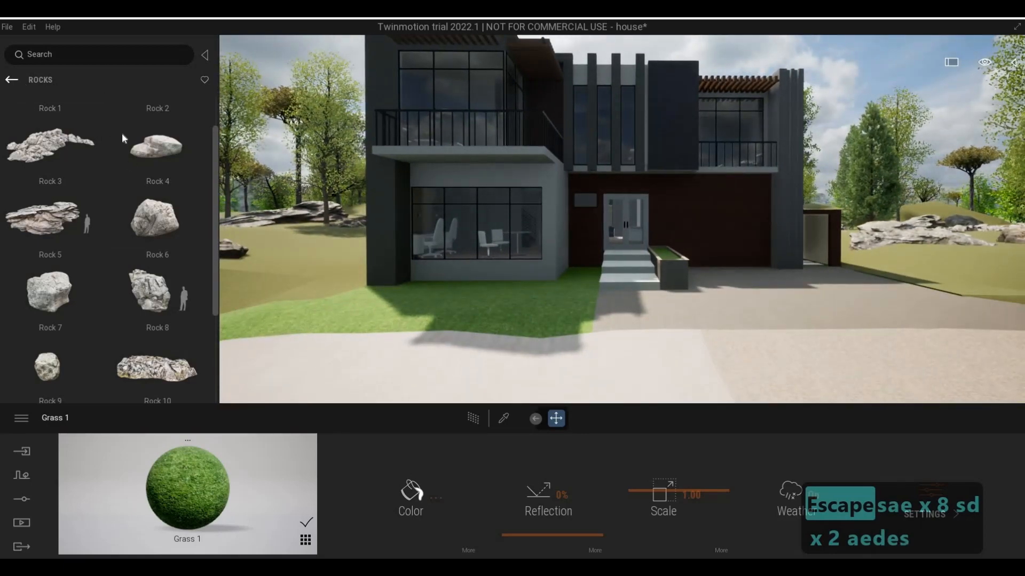
left_click(161, 146)
- Place an Indian Sandalwood tree among the rocks on the slope on the window side of the house
key("q")
key("q")
key("q")
key("q")
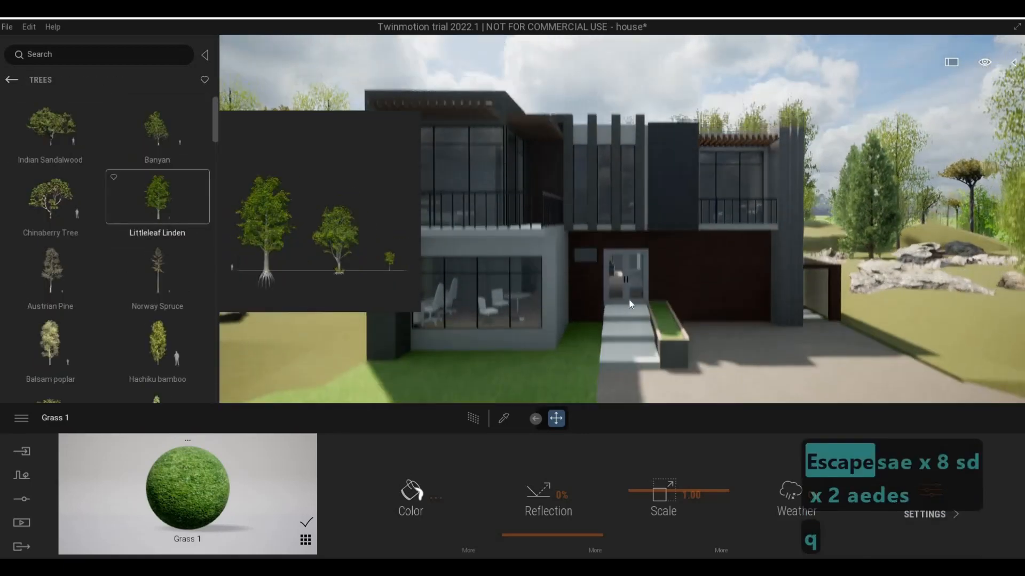
key("a")
key("a")
key("a")
key("a")
key("a")
key("a")
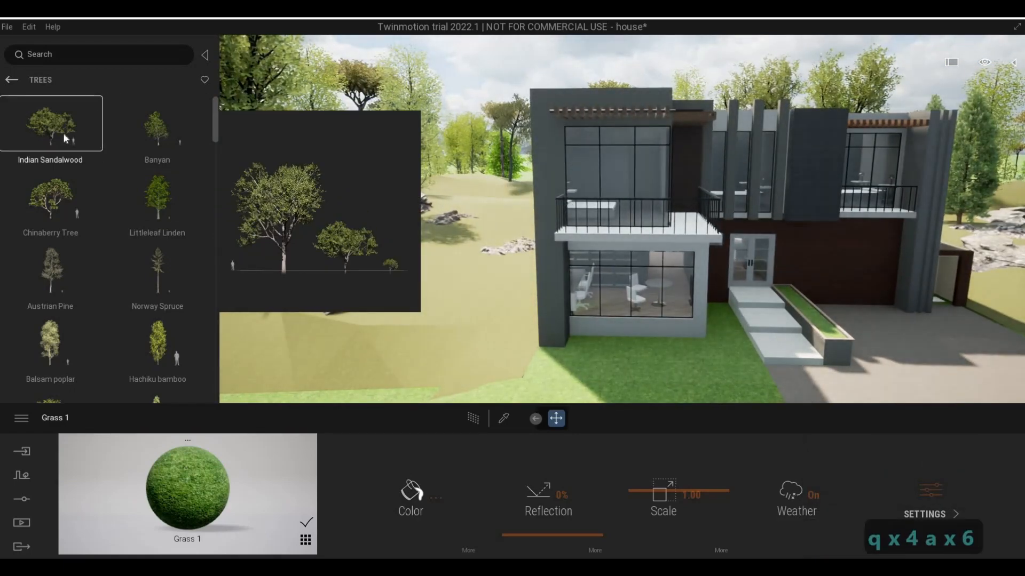
left_click(514, 281)
key("a")
key("a")
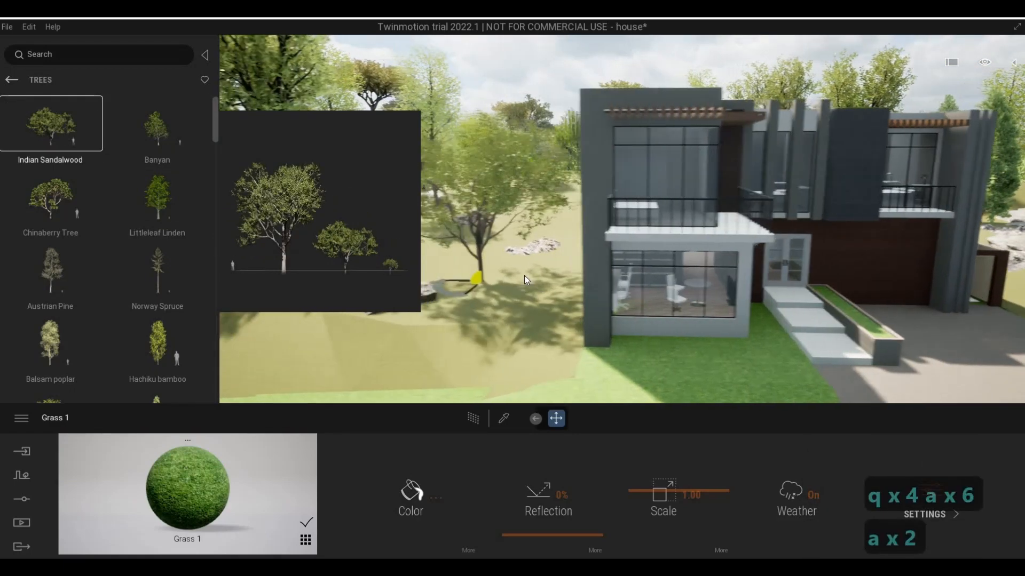
- Place Indian Sandalwood trees on the slope between the rocks and the house, one beside the flat rock and one farther uphill
key("w")
key("a")
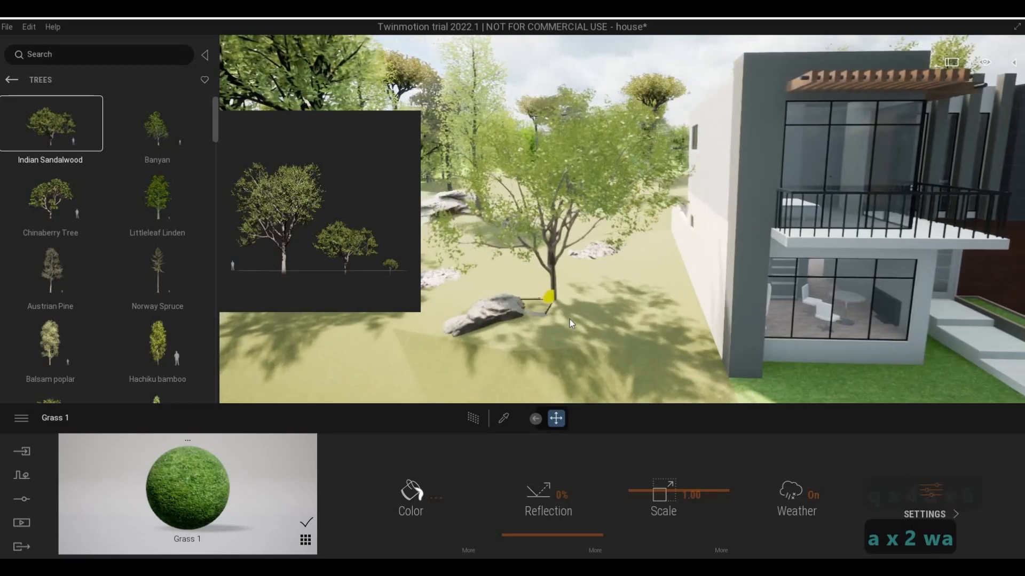
key("s")
key("s")
key("s")
key("d")
key("s")
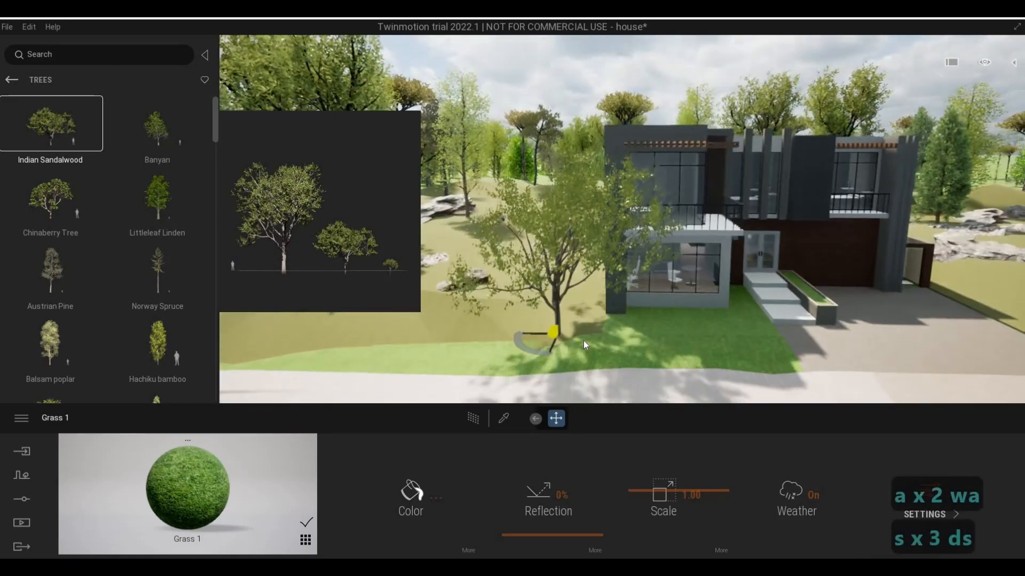
left_click_drag(556, 335, 526, 267)
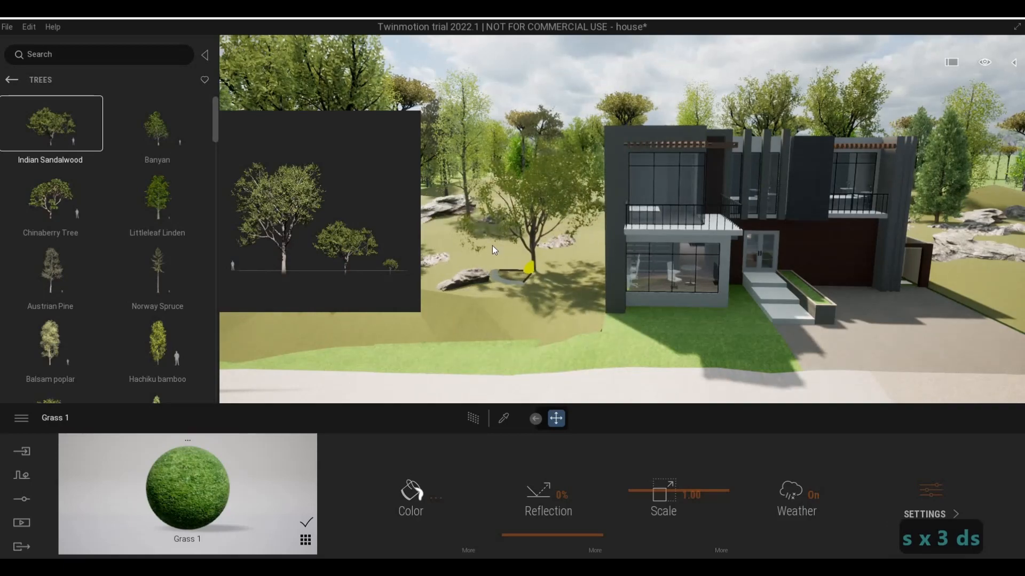
left_click(528, 268)
key("a")
left_click(487, 238)
key("w")
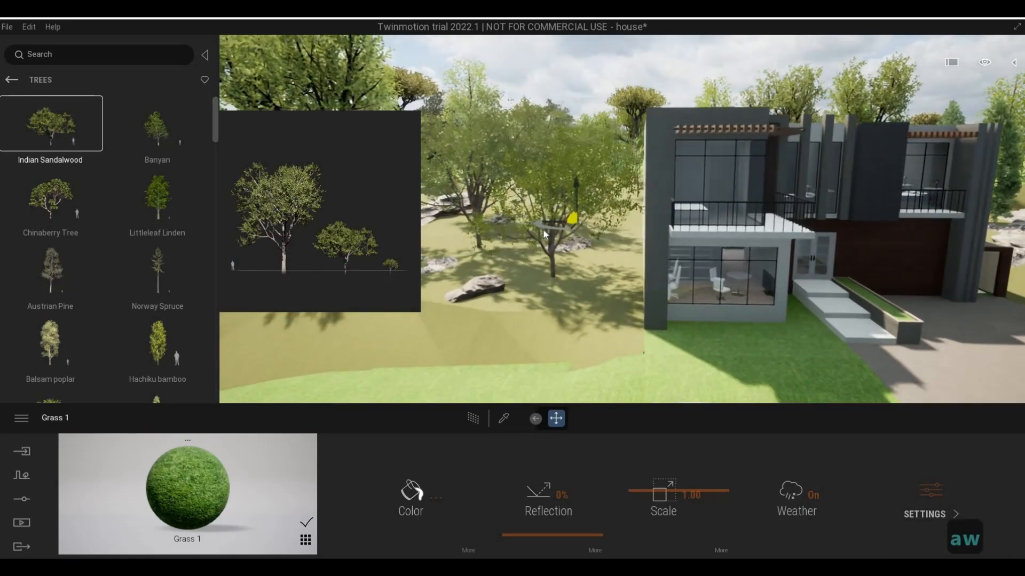
key("Escape")
key("Escape")
- Place a Chinaberry Tree on the front lawn near the house corner, beside the large ground-floor window
left_click(50, 199)
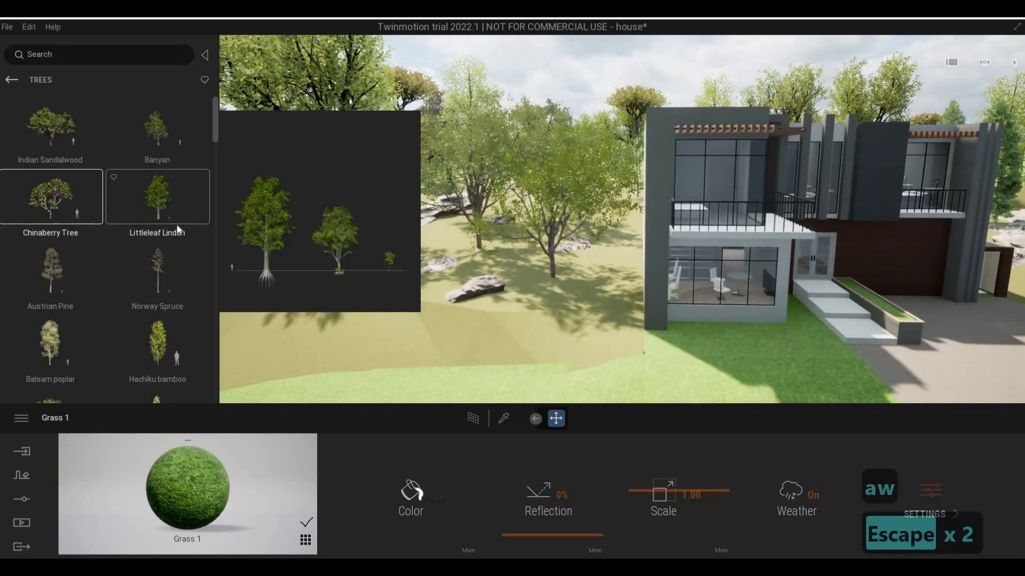
key("d")
key("s")
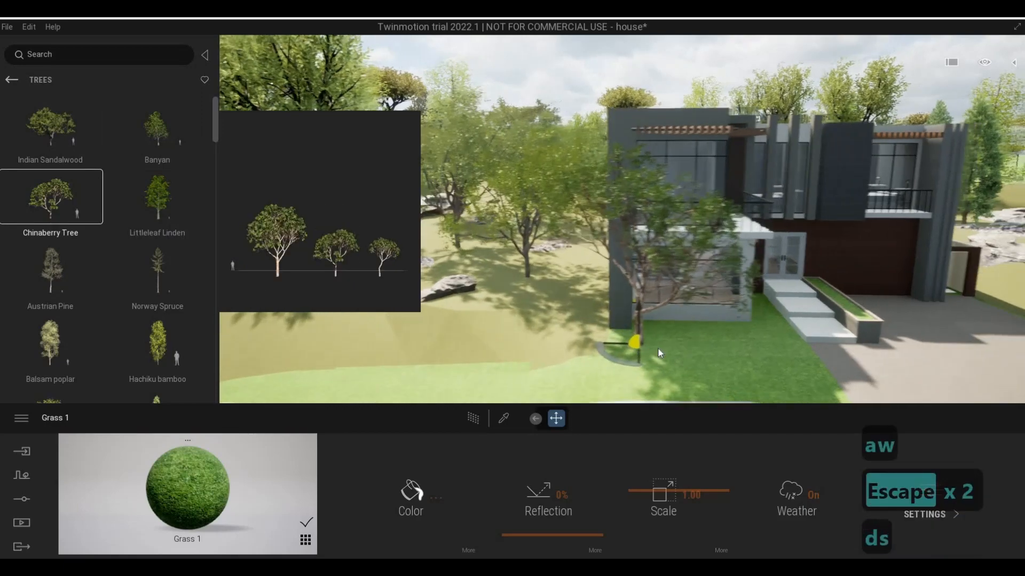
key("d")
left_click(594, 347)
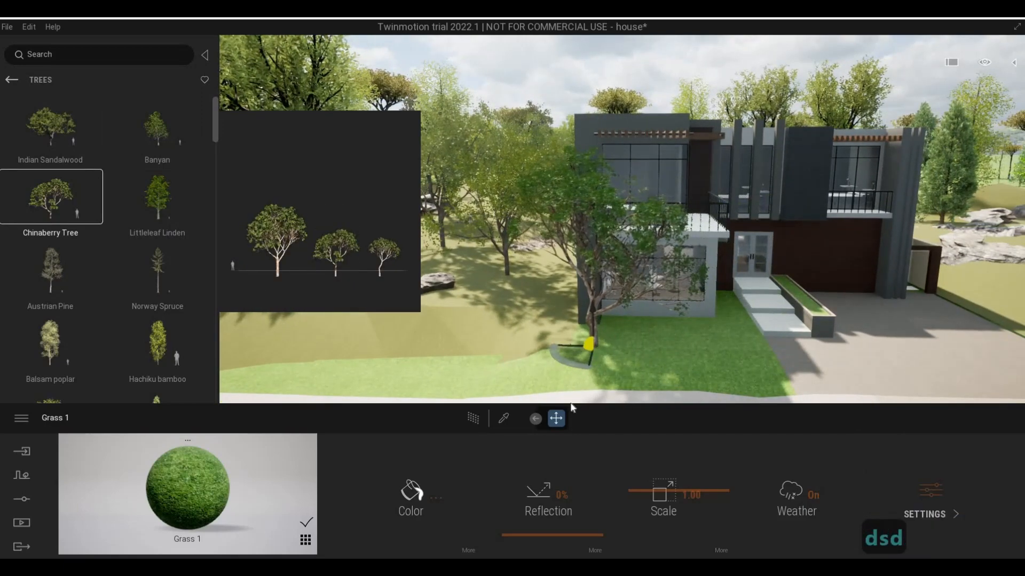
key("Escape")
key("Escape")
key("Escape")
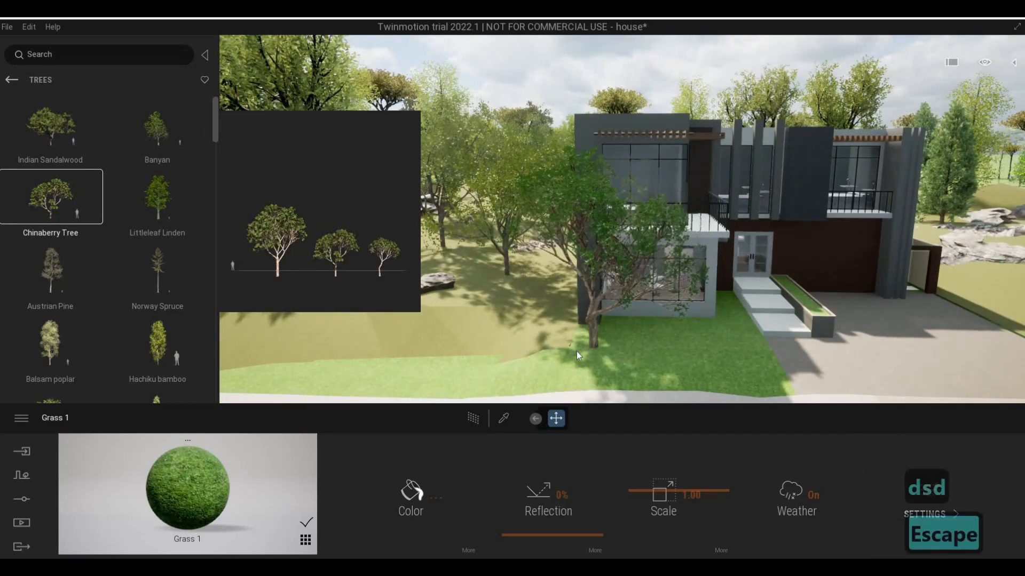
- Set the age of the Chinaberry Tree on the front lawn to 0%
left_click(593, 327)
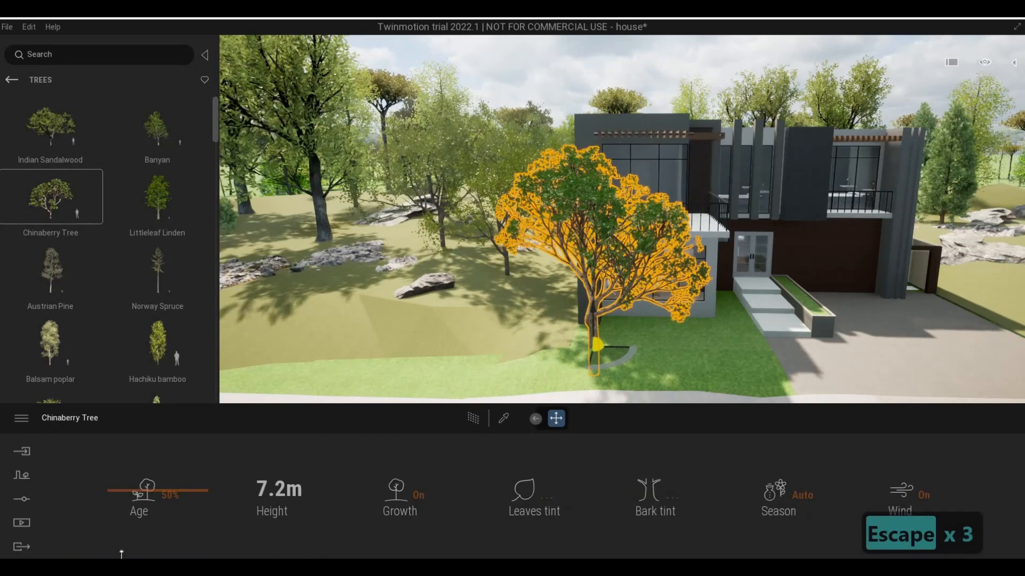
left_click_drag(129, 492, 127, 537)
key("a")
key("e")
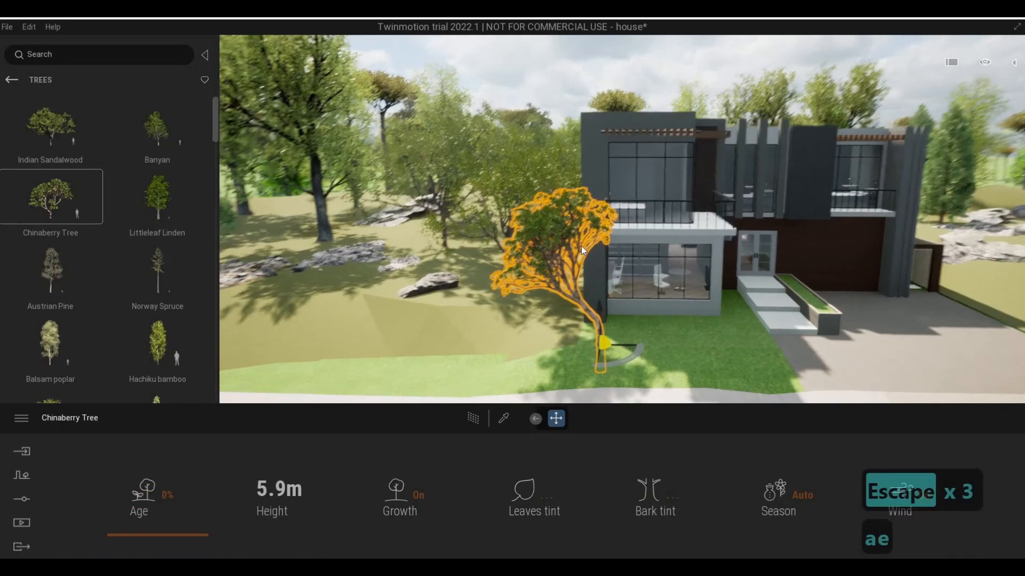
key("w")
key("Escape")
key("Escape")
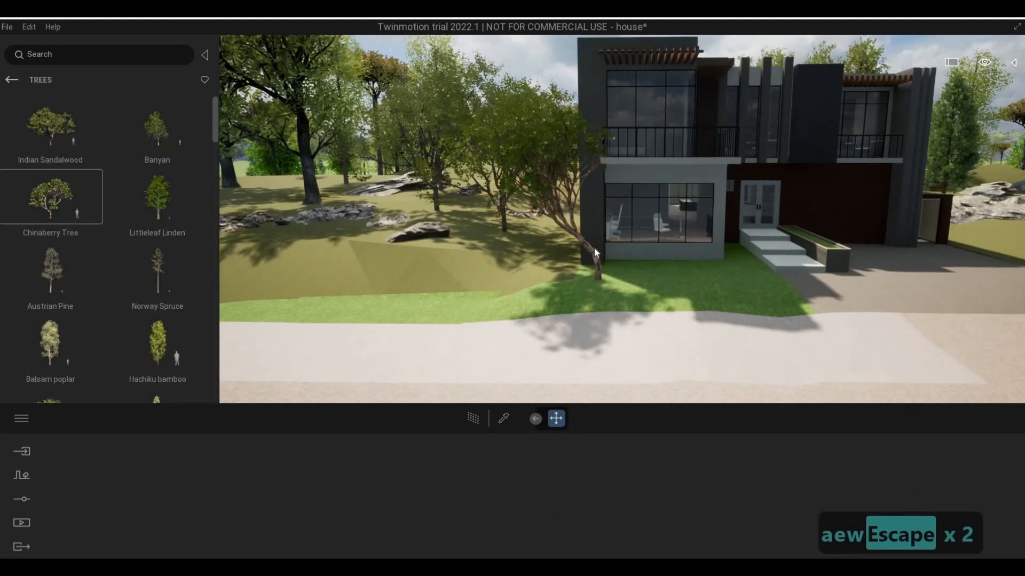
- Sink the Chinaberry Tree's trunk into the ground and rotate the tree at the house corner
left_click(594, 248)
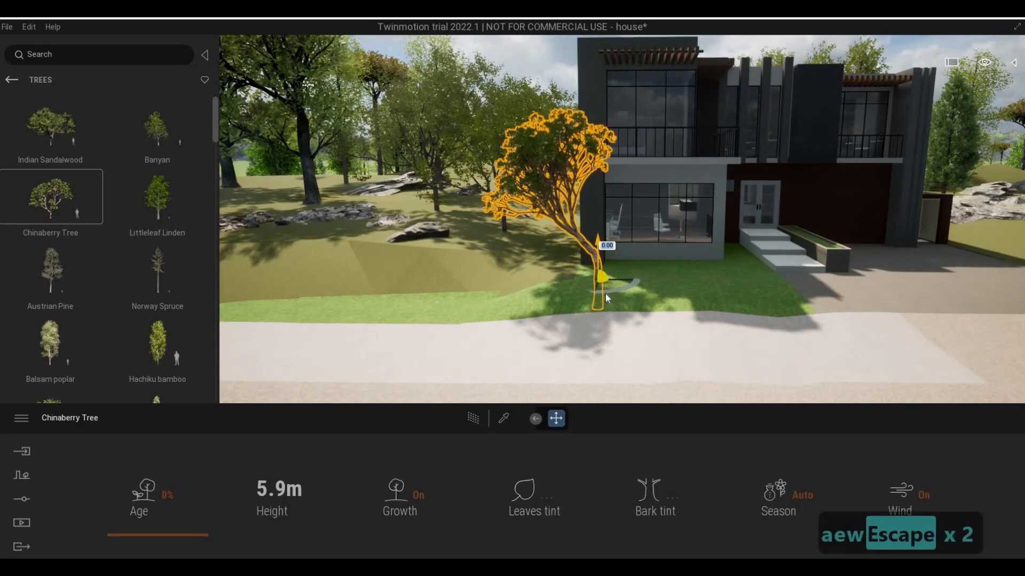
left_click_drag(605, 294, 604, 321)
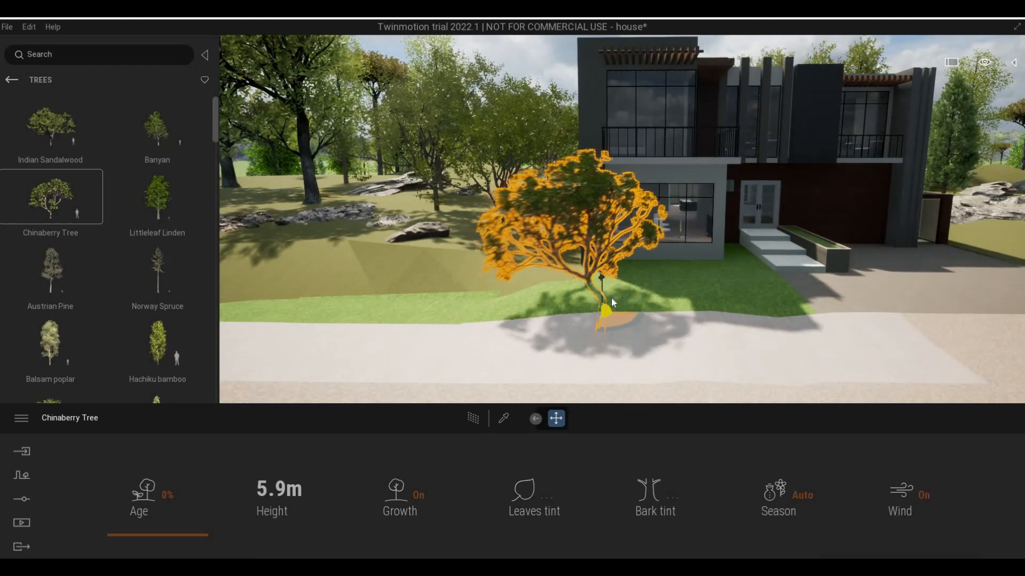
key("Escape")
key("d")
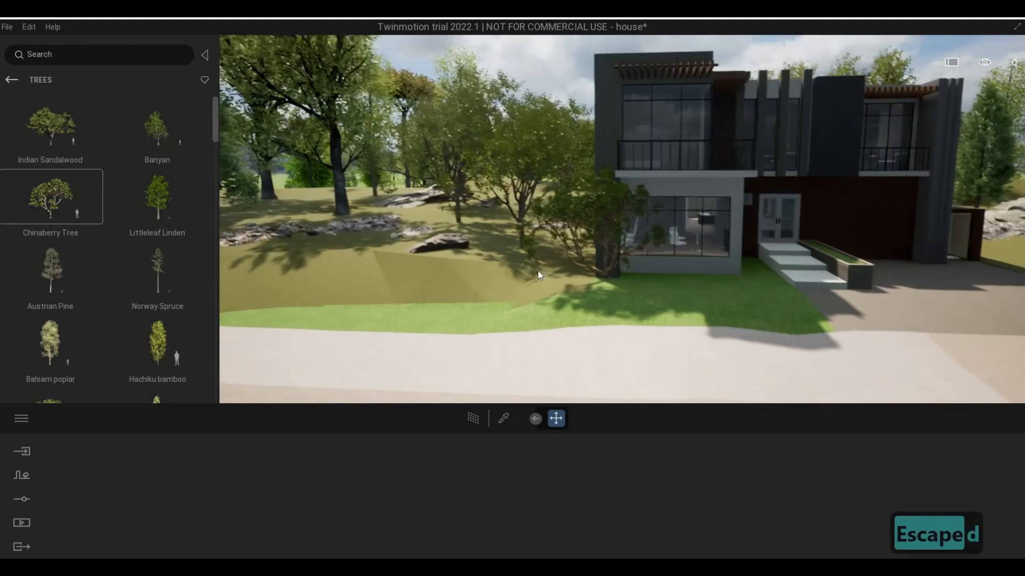
- Move the Chinaberry Tree in front of the large ground-floor window and lower it by about 1.03 m
key("s")
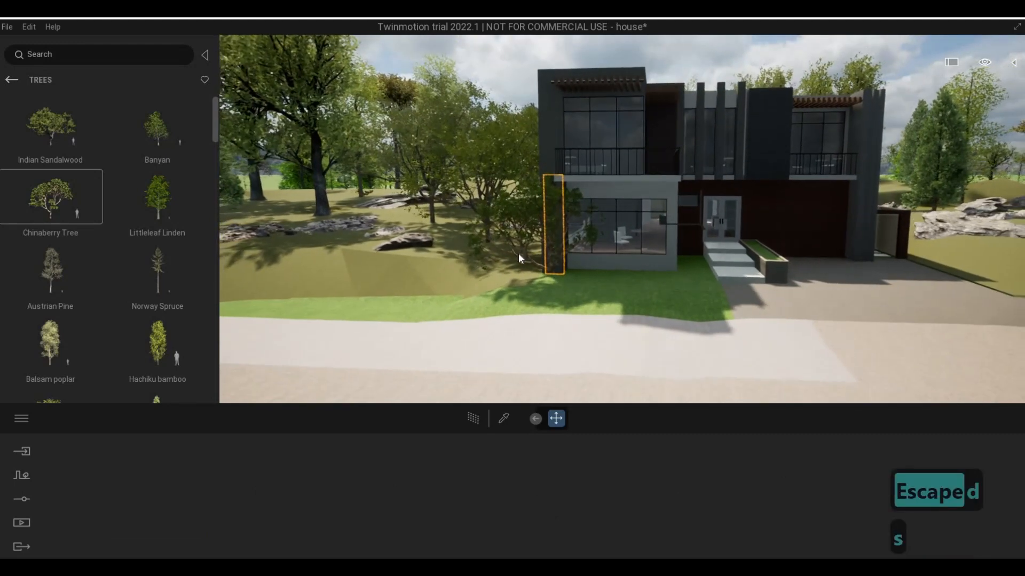
key("1")
key("Escape")
key("Escape")
left_click(528, 259)
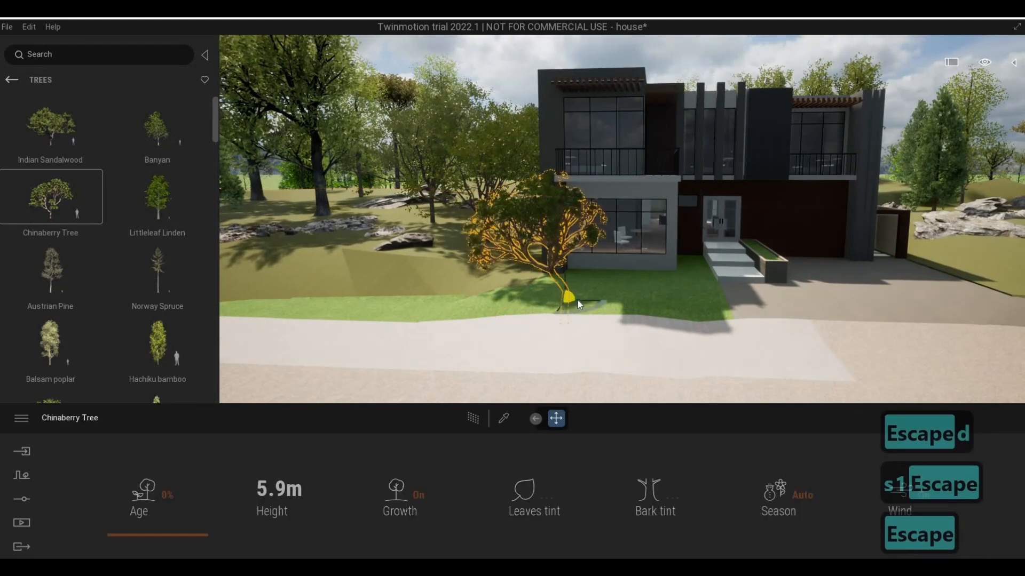
mouse_move(605, 313)
left_mouse_down()
mouse_move(661, 322)
mouse_move(641, 317)
mouse_move(661, 313)
mouse_move(646, 310)
mouse_move(623, 267)
mouse_move(619, 320)
left_mouse_up()
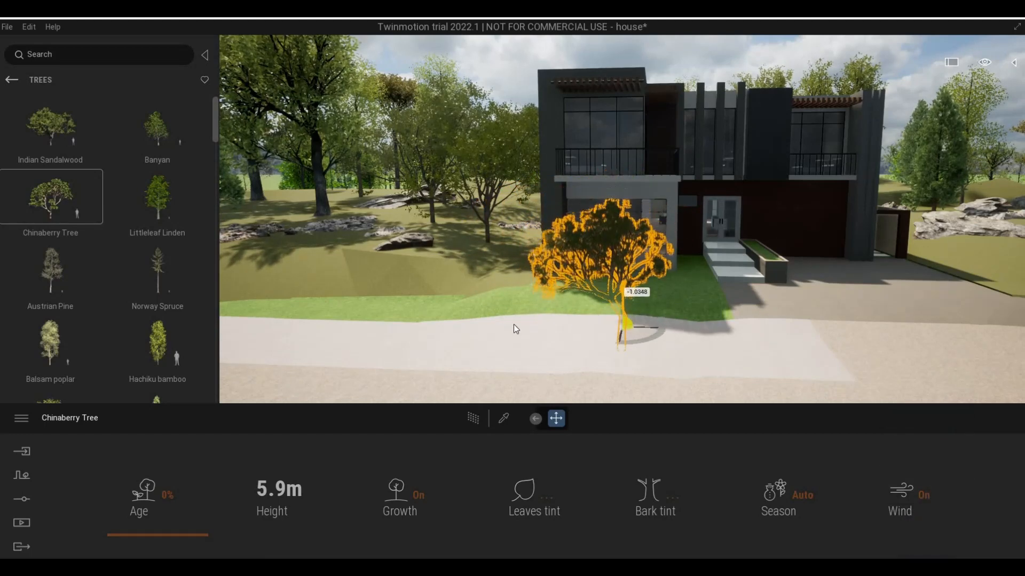
key("Escape")
key("Escape")
- Delete the Chinaberry Tree in front of the ground-floor window
key("a")
key("w")
key("w")
key("w")
key("w")
key("w")
key("w")
key("w")
key("w")
key("w")
key("w")
key("w")
key("w")
key("w")
key("w")
key("w")
key("w")
key("w")
key("w")
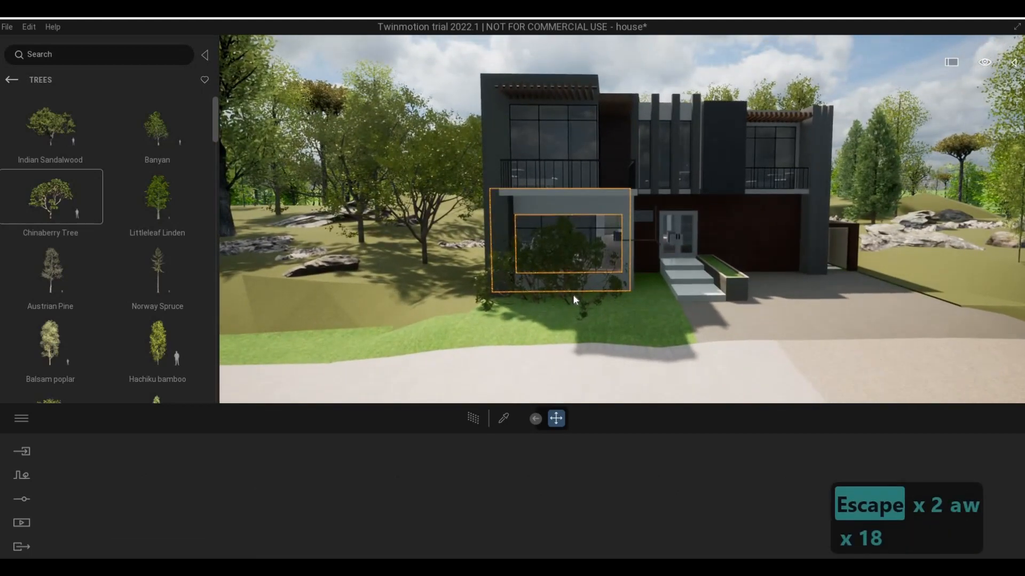
left_click(572, 293)
key("Delete")
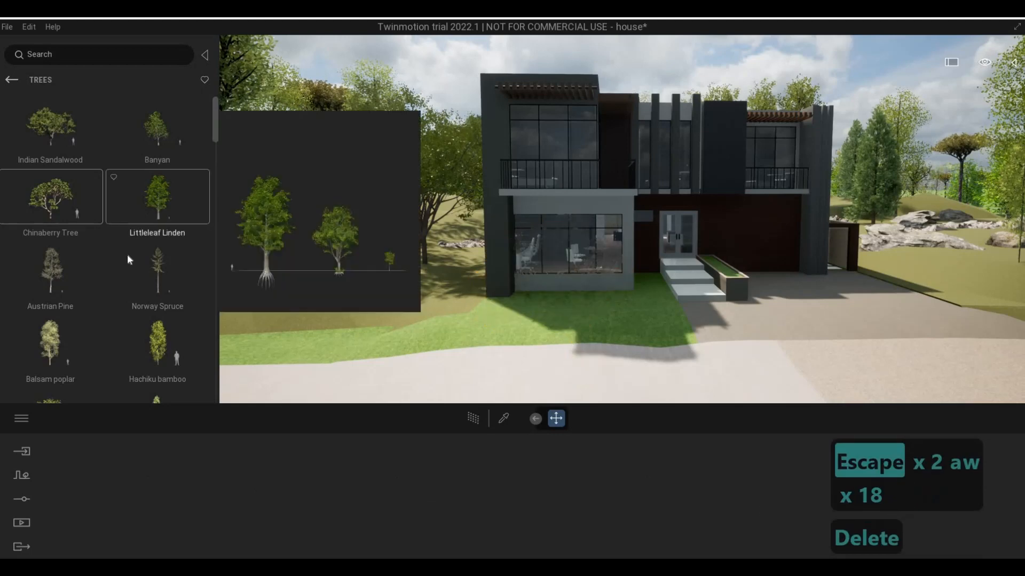
- Find Mugo Pine among the library trees and place two on the front lawn, at the house corner and below the window
scroll(214, 148, "down", 5)
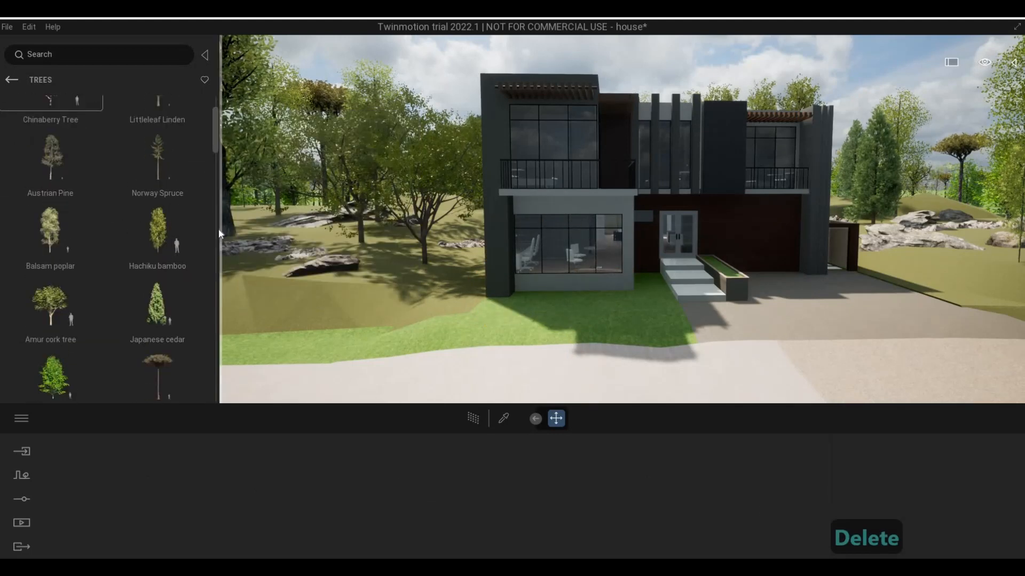
scroll(213, 264, "down", 8)
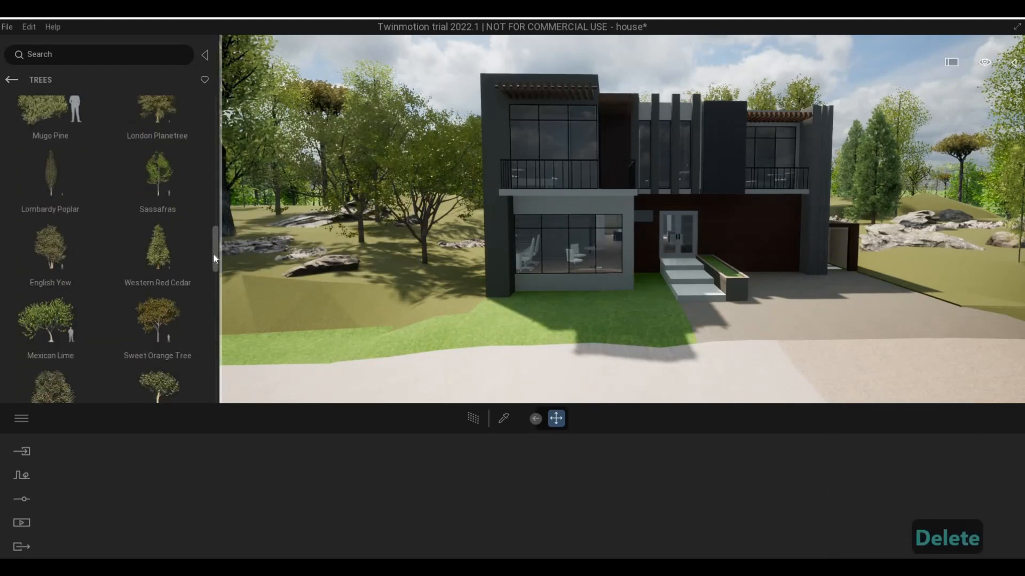
scroll(165, 274, "up", 2)
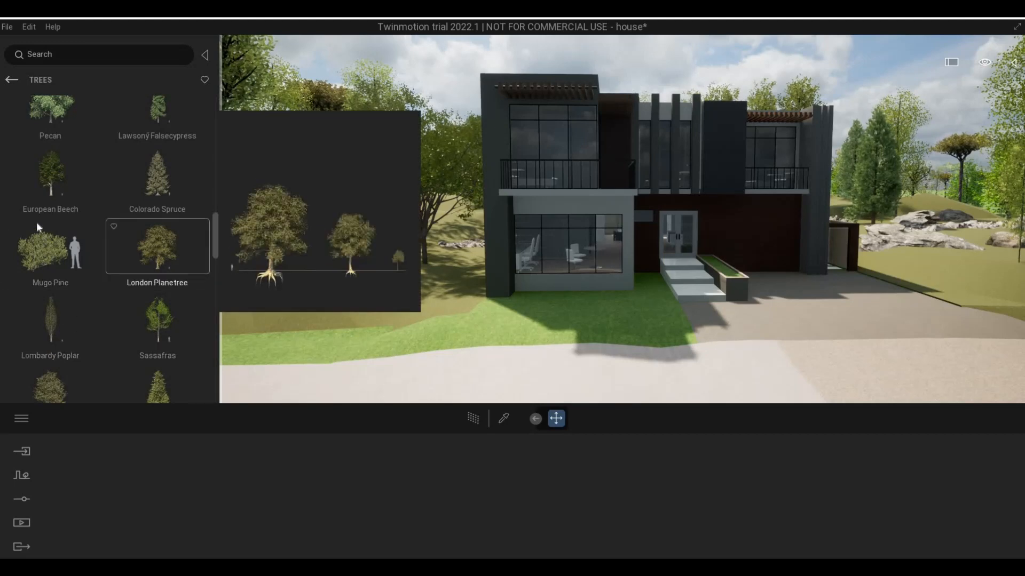
left_click_drag(73, 255, 501, 311)
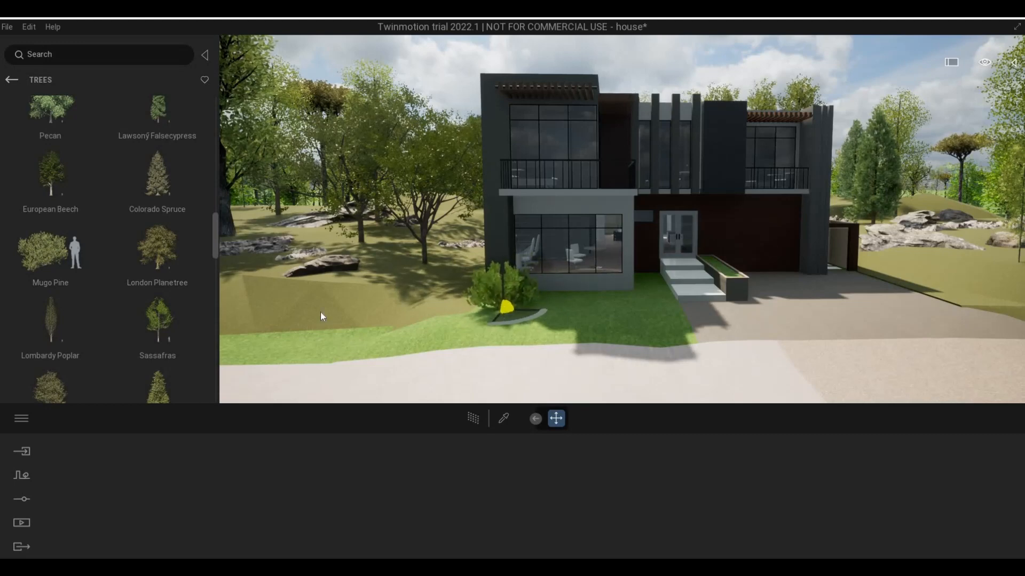
left_click_drag(79, 258, 609, 325)
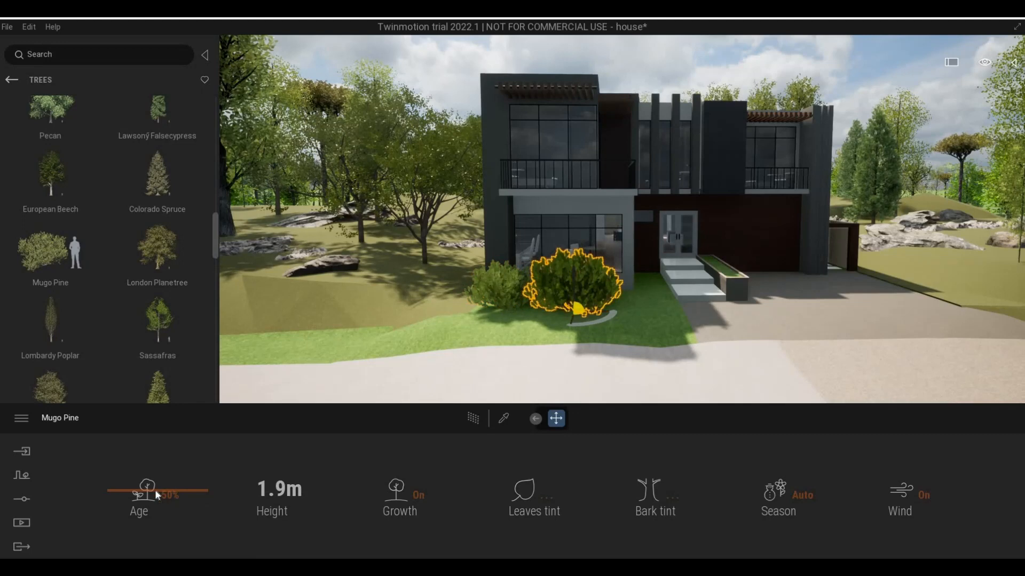
- Reduce the Mugo Pines' age to 9% for the one below the window and 17% for the one at the corner
mouse_move(152, 510)
left_mouse_down()
mouse_move(119, 510)
mouse_move(141, 508)
mouse_move(148, 523)
left_mouse_up()
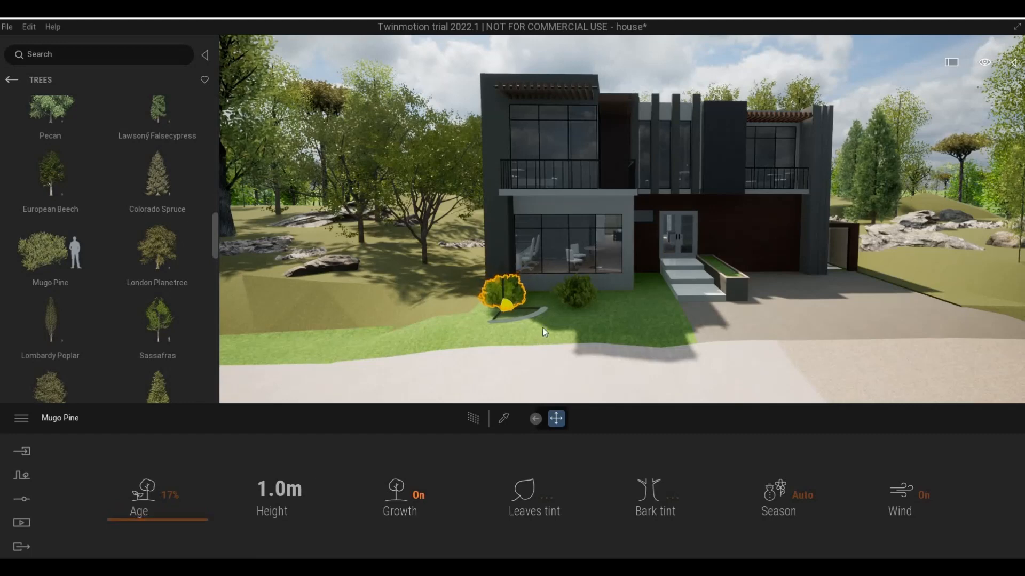
scroll(544, 323, "up", 2)
key("Escape")
- Move the Mugo Pine from below the window to beside the entrance steps and set its age to 0%
key("a")
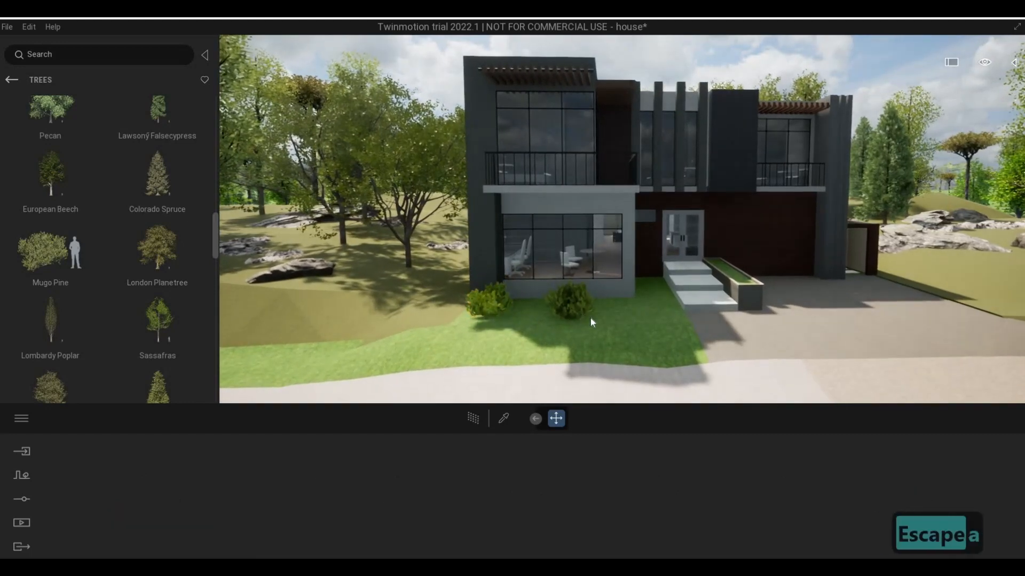
key("w")
key("a")
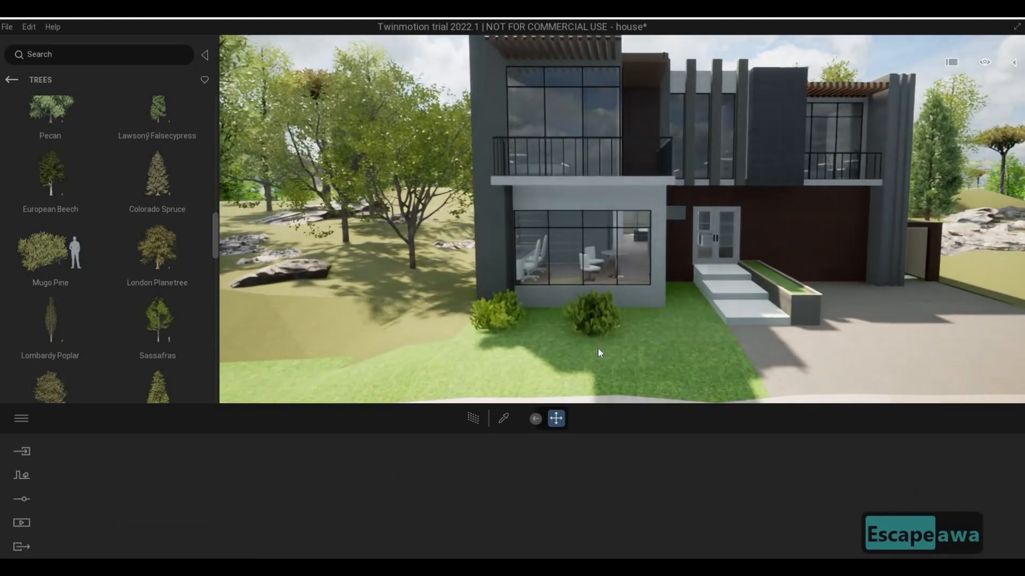
left_click(595, 342)
left_click_drag(713, 310, 696, 300)
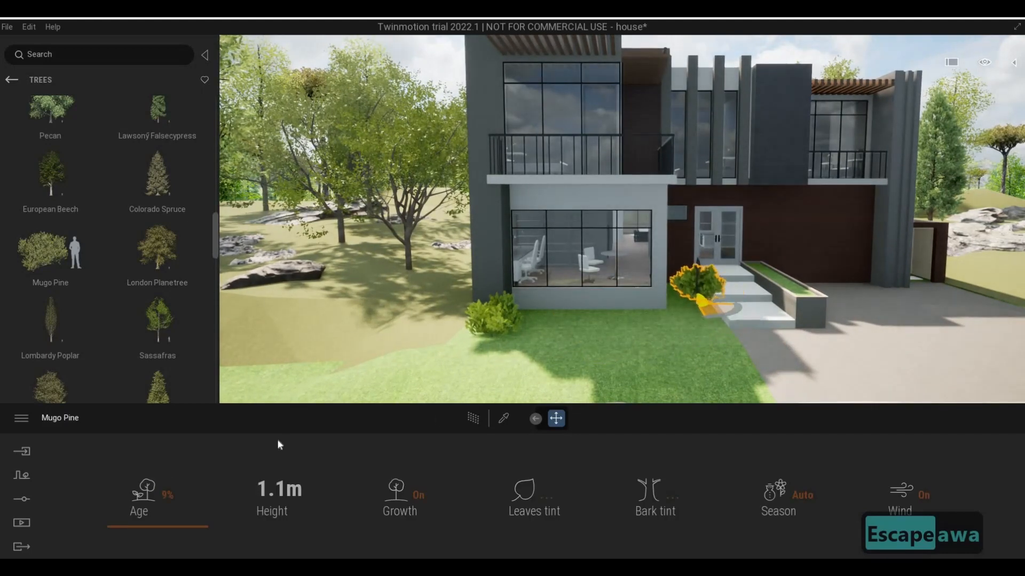
left_click(153, 540)
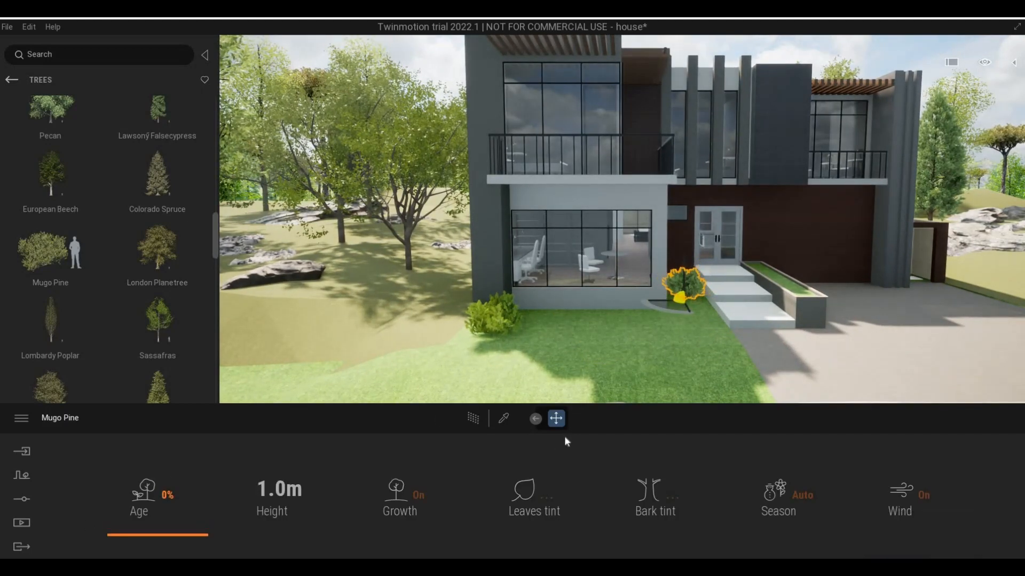
key("Escape")
key("Escape")
key("Escape")
key("Escape")
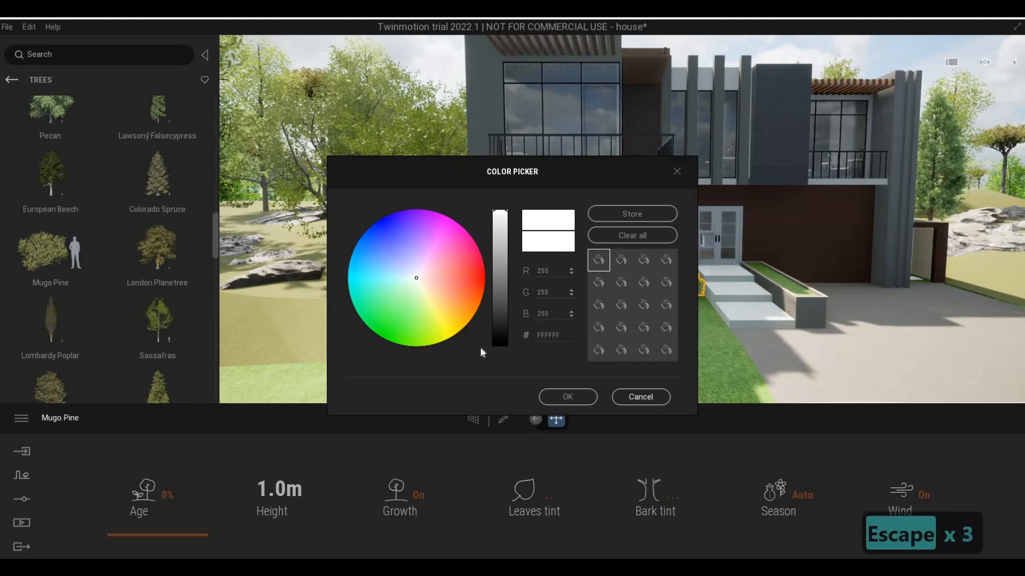
- Delete the Mugo Pine at the house corner
left_click(488, 326)
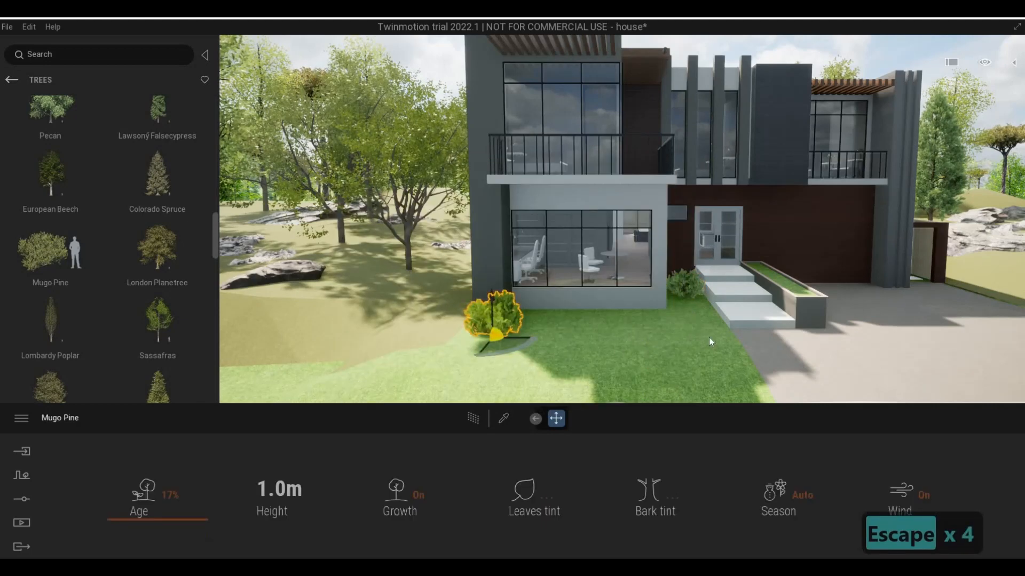
key("Delete")
- Copy the Mugo Pine beside the entrance steps towards the lawn as 2 instances with a spacing of 1.36 m
key("d")
key("w")
key("w")
key("w")
key("w")
key("w")
key("w")
key("w")
key("w")
key("w")
key("w")
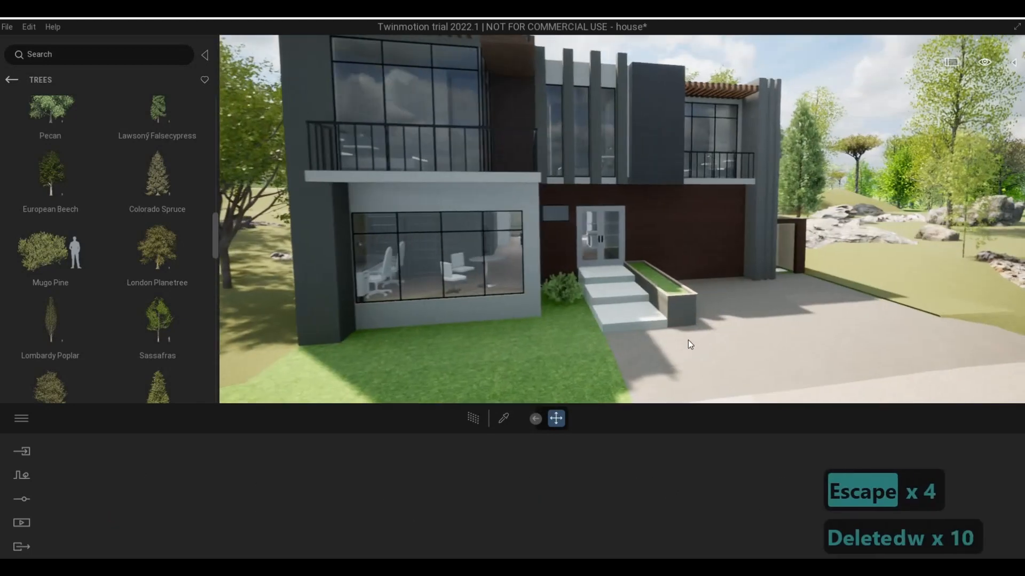
key("w")
key("w")
key("w")
key("w")
key("w")
key("1")
key("2")
key("w")
key("w")
key("w")
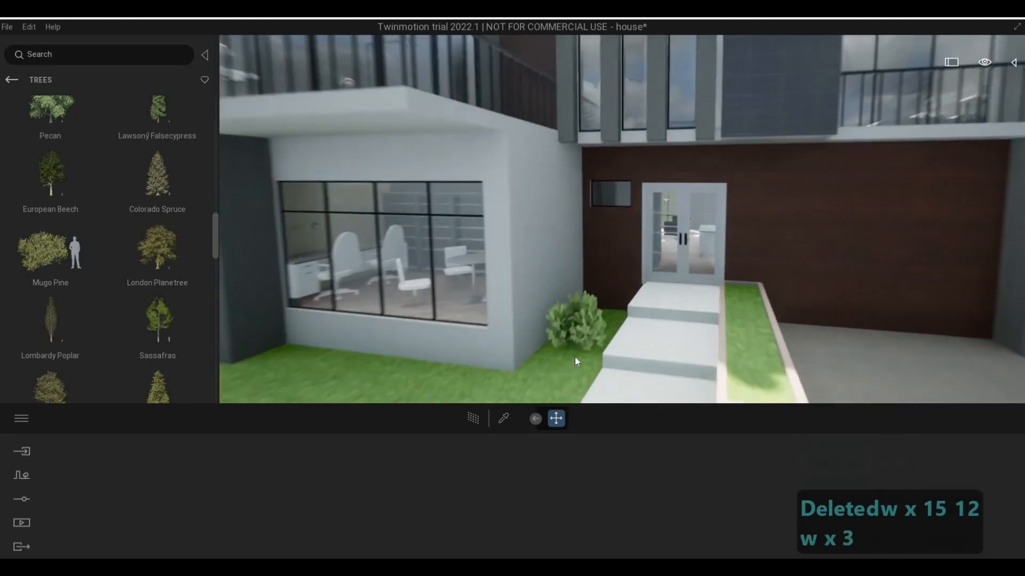
left_click(570, 368)
left_click_drag(597, 345, 556, 408)
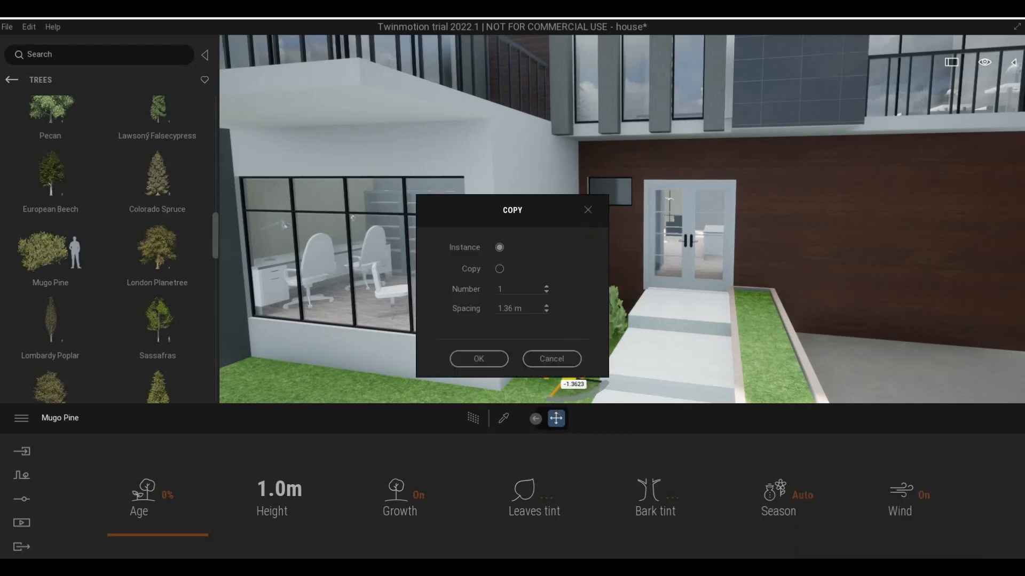
type("2")
left_click(494, 359)
key("s")
key("a")
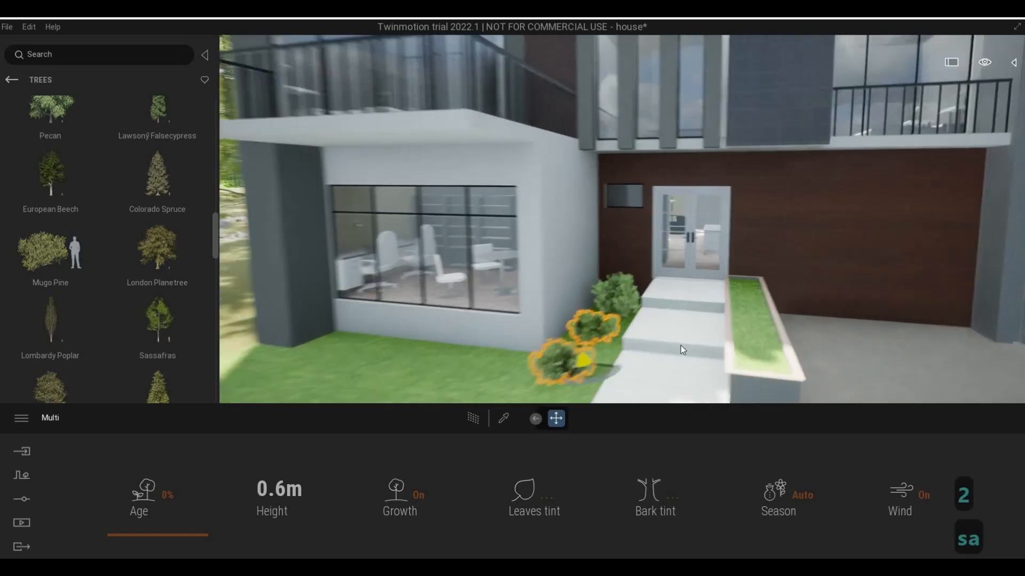
- Place a Mexican Lime tree on the lawn in front of the ground-floor window, near the dark pillar
key("Escape")
key("Escape")
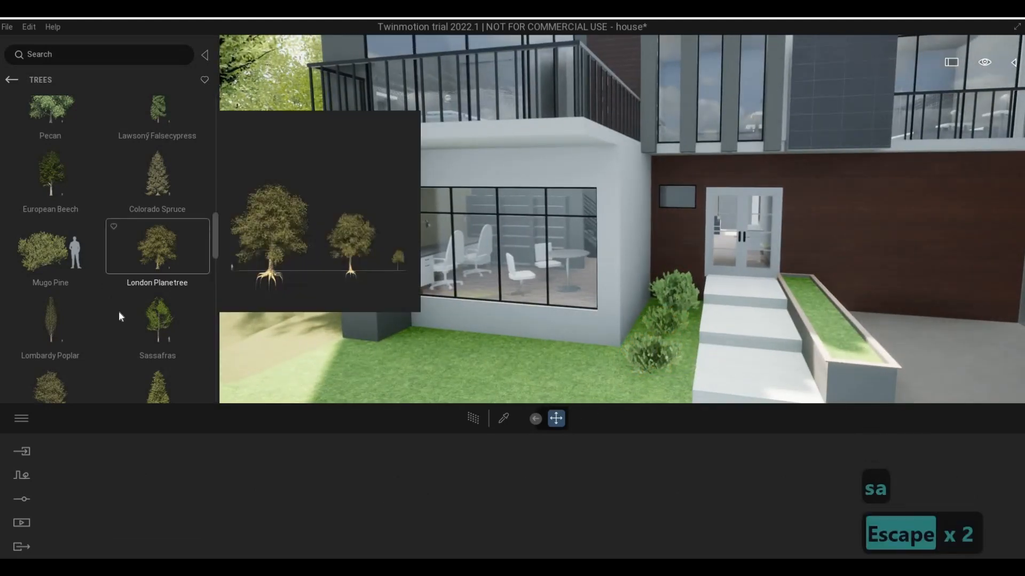
scroll(120, 313, "down", 1)
key("a")
scroll(85, 309, "down", 1)
key("a")
key("a")
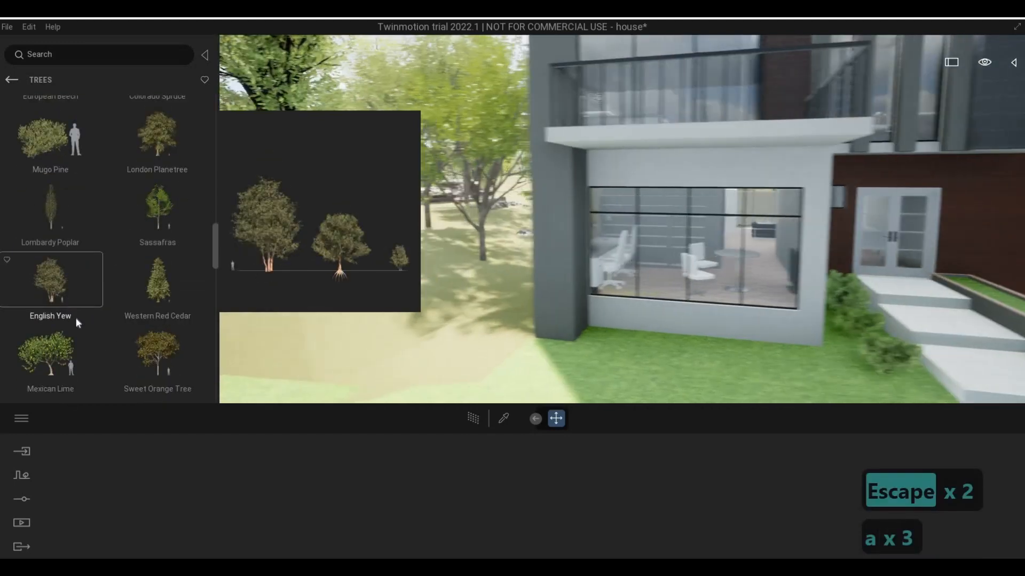
scroll(80, 319, "down", 1)
left_click_drag(58, 311, 709, 366)
key("s")
key("a")
key("e")
right_click_drag(711, 366, 722, 280)
key("Escape")
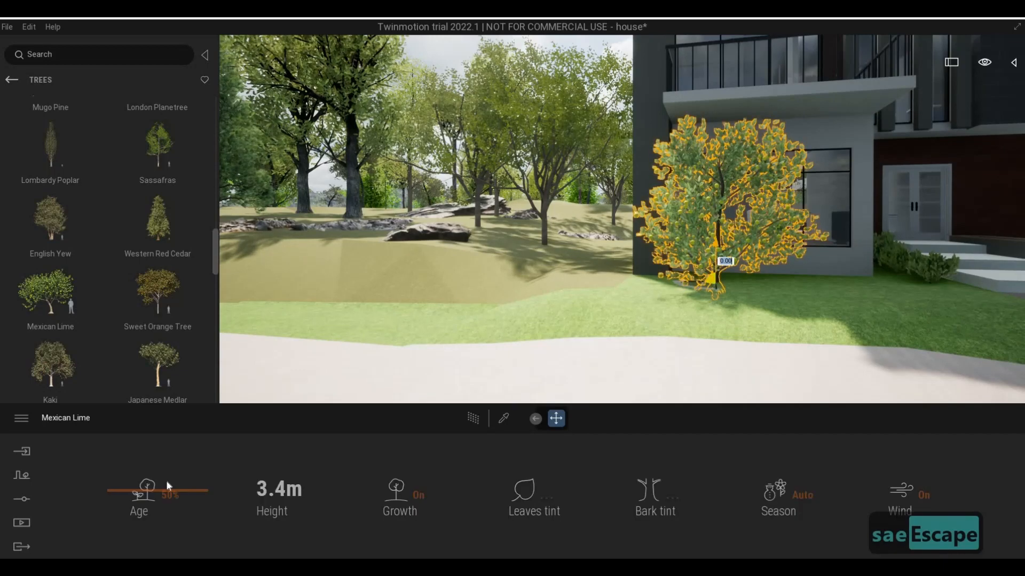
- Set the age of the Mexican Lime in front of the window to 25%
left_click(721, 261)
left_click(155, 514)
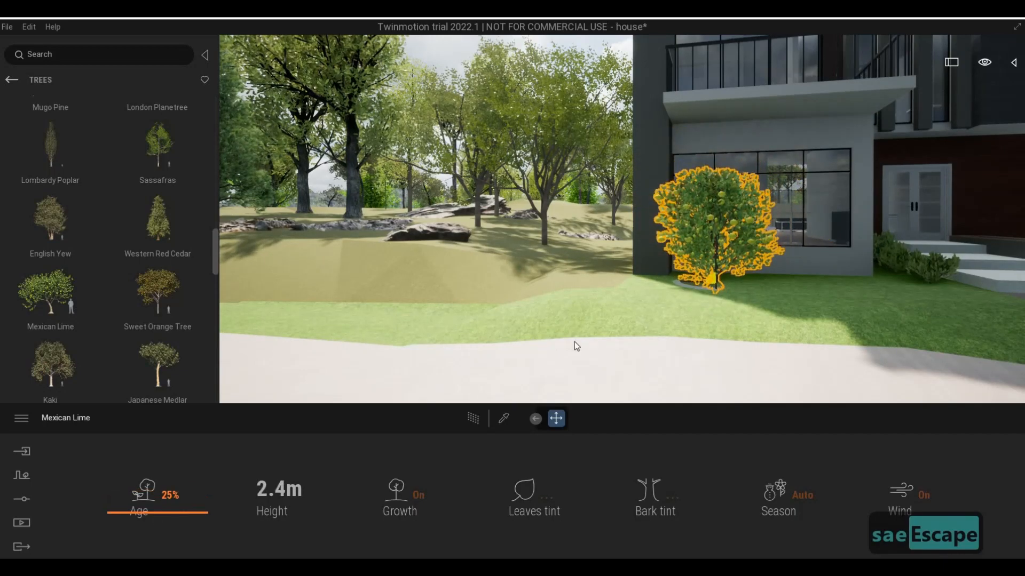
key("Escape")
key("Escape")
- Place a Kaki tree on the grassy terrain beside the driveway, between the side gate and the rock pile
key("a")
key("d")
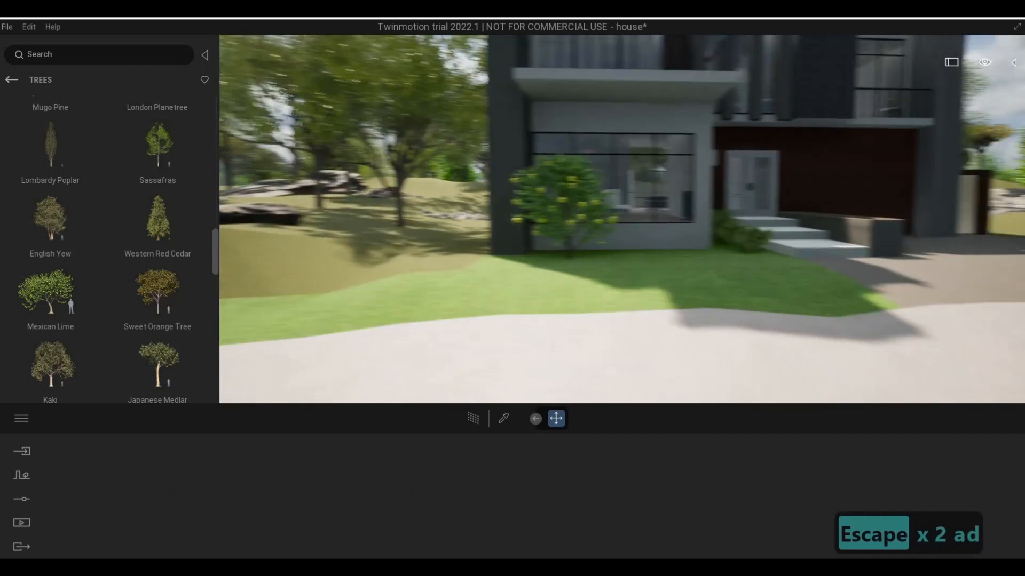
key("s")
key("s")
key("d")
key("d")
key("d")
key("d")
key("d")
key("d")
key("w")
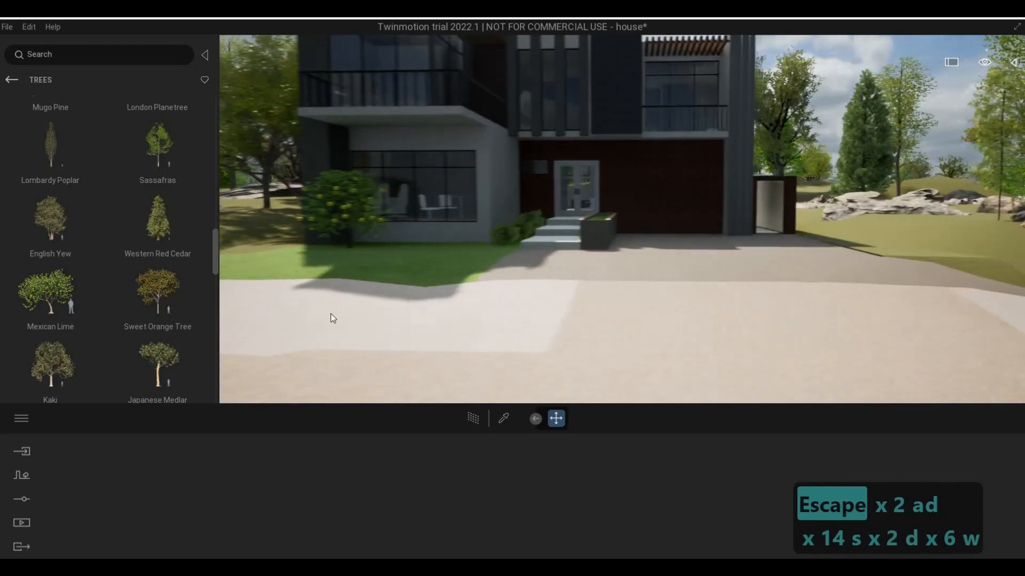
key("a")
key("a")
key("a")
key("a")
key("a")
key("a")
key("d")
key("d")
key("d")
key("d")
key("d")
key("d")
key("d")
key("d")
key("d")
key("d")
key("d")
key("d")
key("d")
key("d")
key("d")
key("d")
key("d")
key("d")
key("d")
key("d")
key("d")
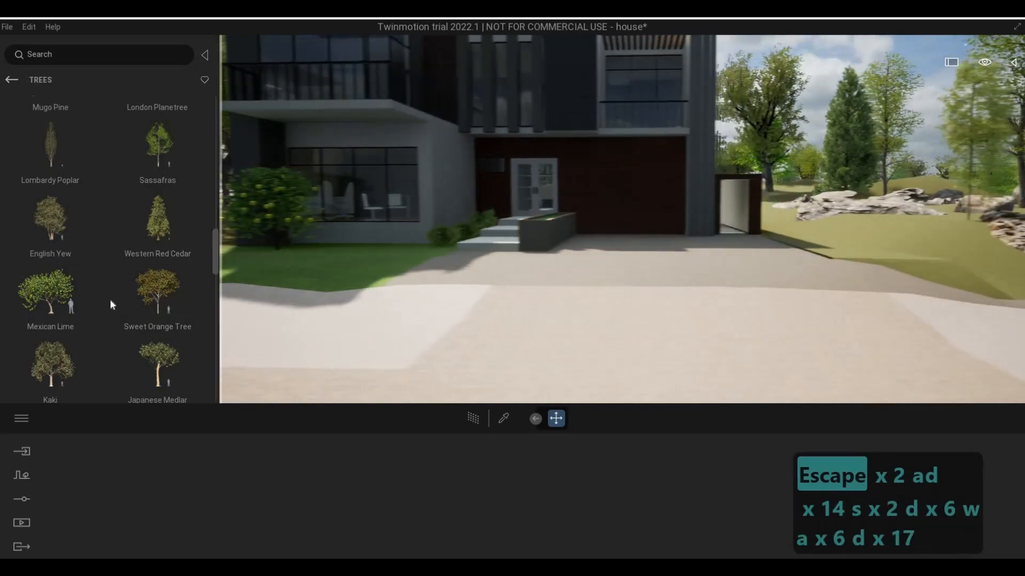
scroll(107, 311, "down", 1)
key("w")
key("w")
key("w")
key("w")
key("w")
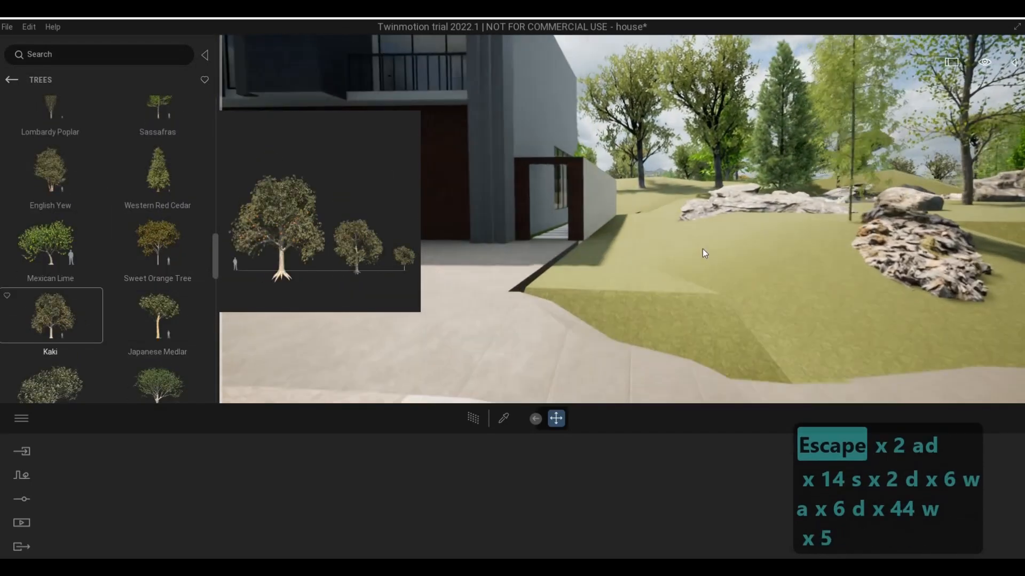
left_click_drag(69, 324, 725, 232)
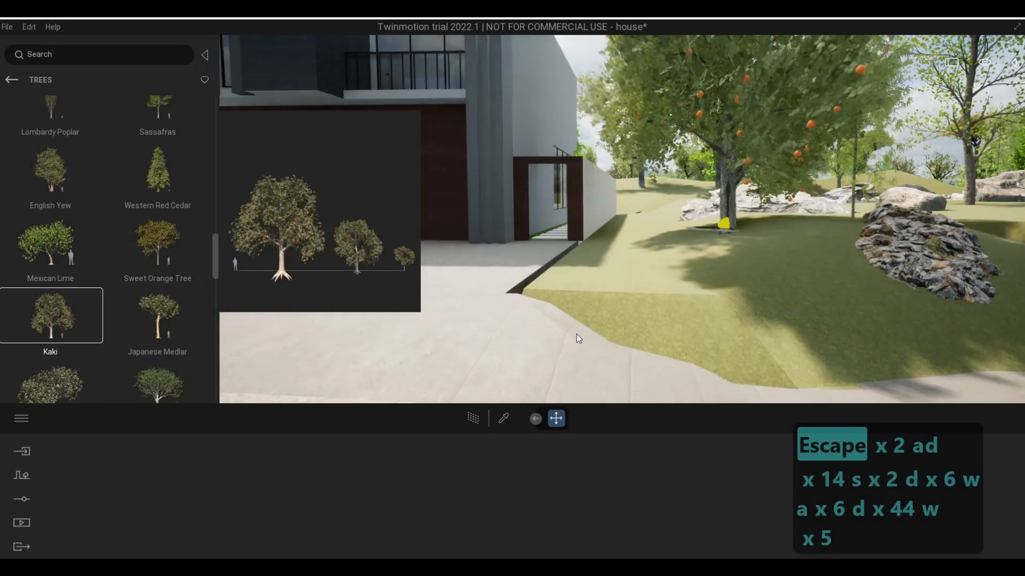
key("Escape")
key("Escape")
key("Escape")
- Reduce the age of the Kaki tree beside the driveway so it becomes a small tree
left_click(733, 165)
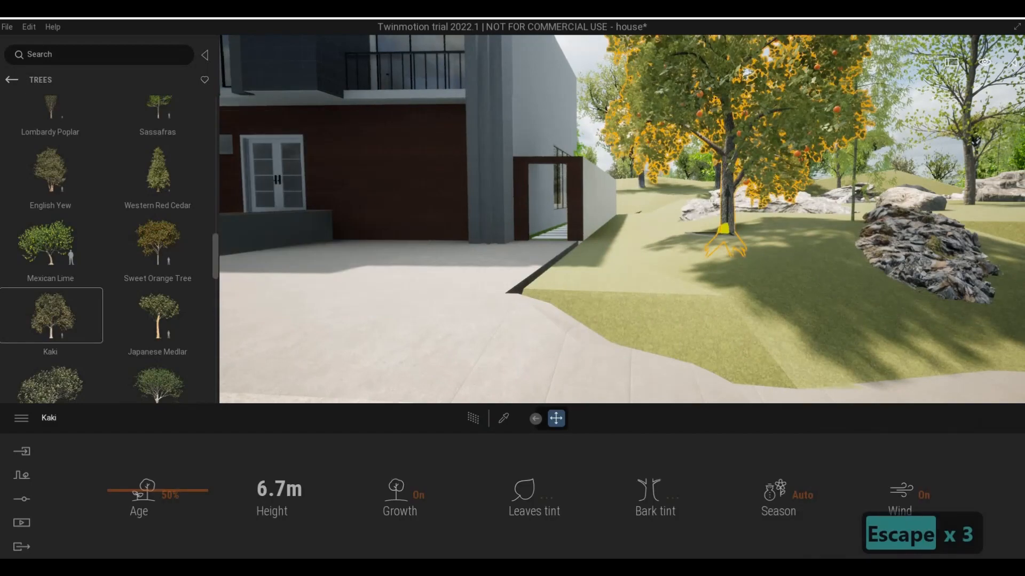
left_click_drag(144, 495, 146, 538)
key("Escape")
key("Escape")
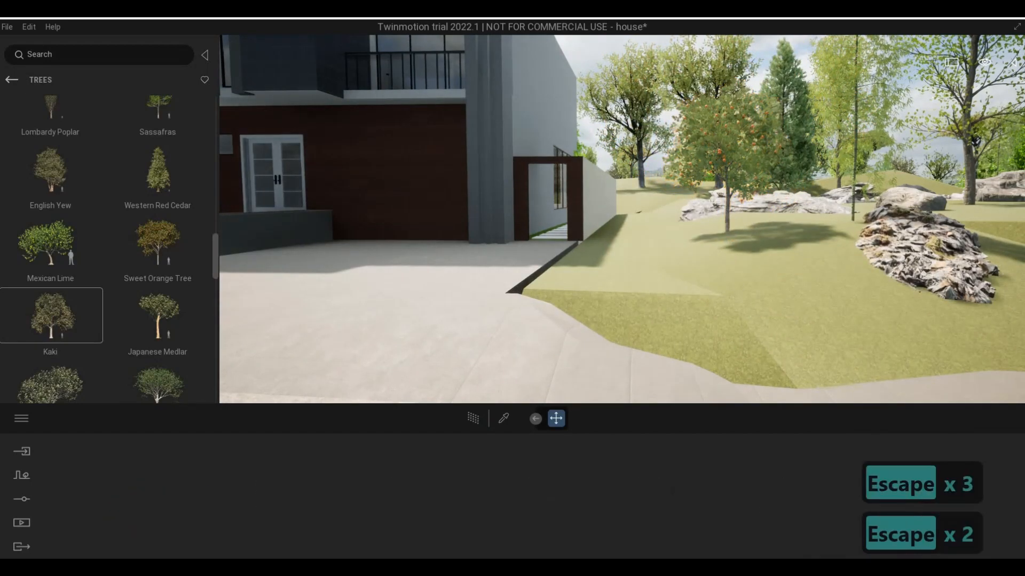
key("a")
key("w")
key("q")
key("d")
key("q")
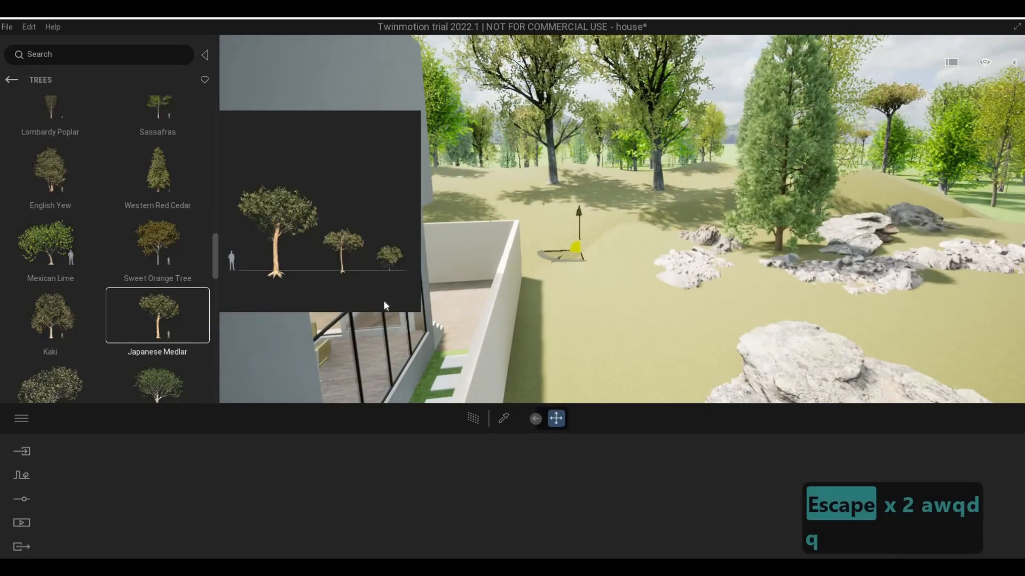
left_click_drag(708, 313, 680, 300)
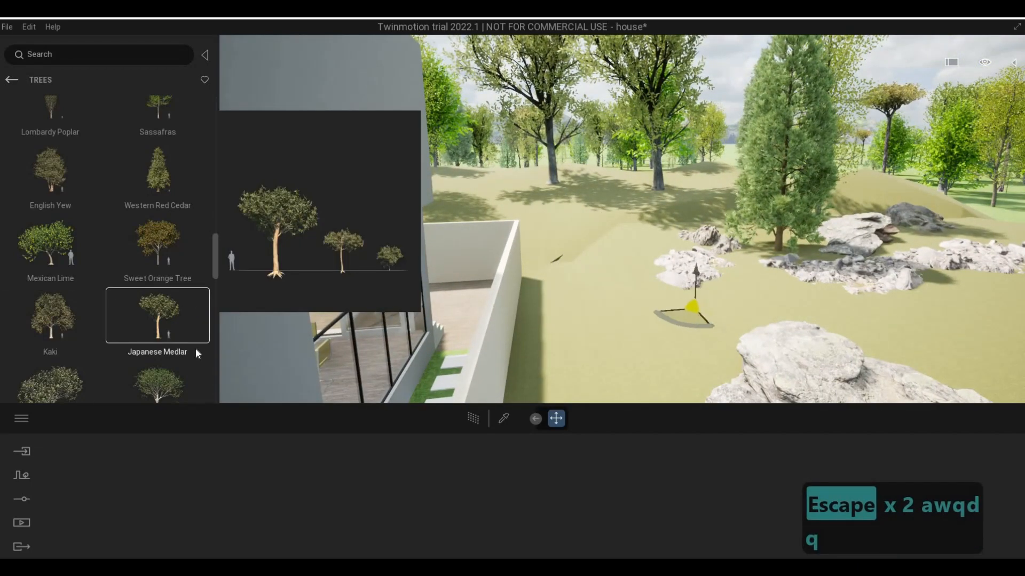
key("Escape")
key("Escape")
- Place two Apple Trees on the terrain outside the side wall, near the white rocks
scroll(59, 337, "down", 1)
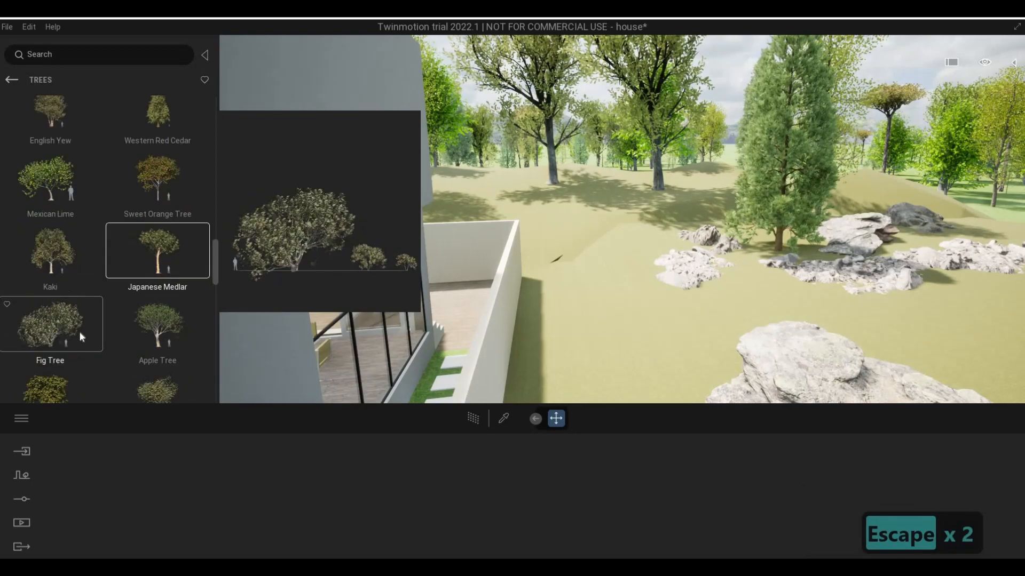
left_click_drag(157, 324, 707, 296)
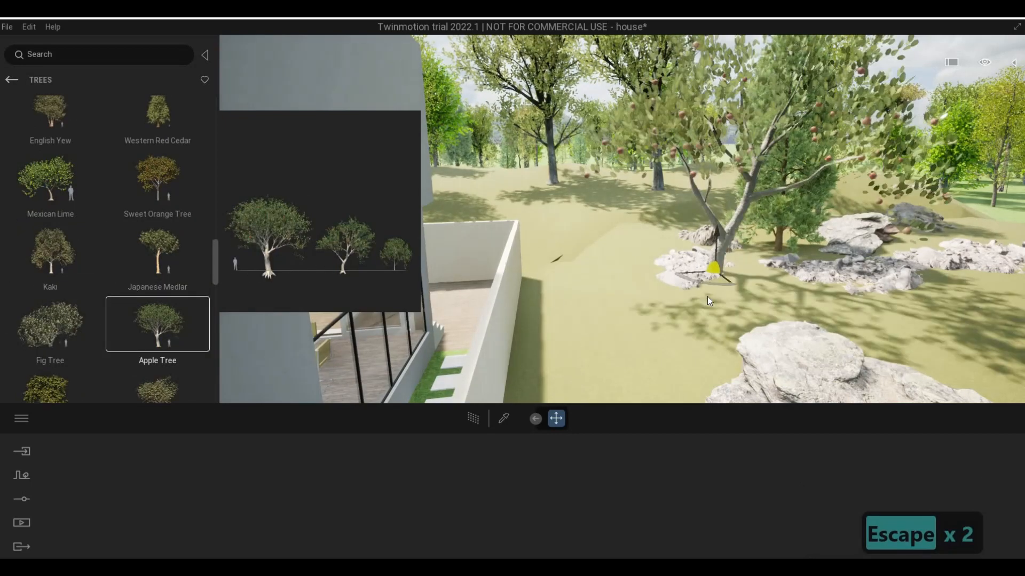
left_click(982, 222)
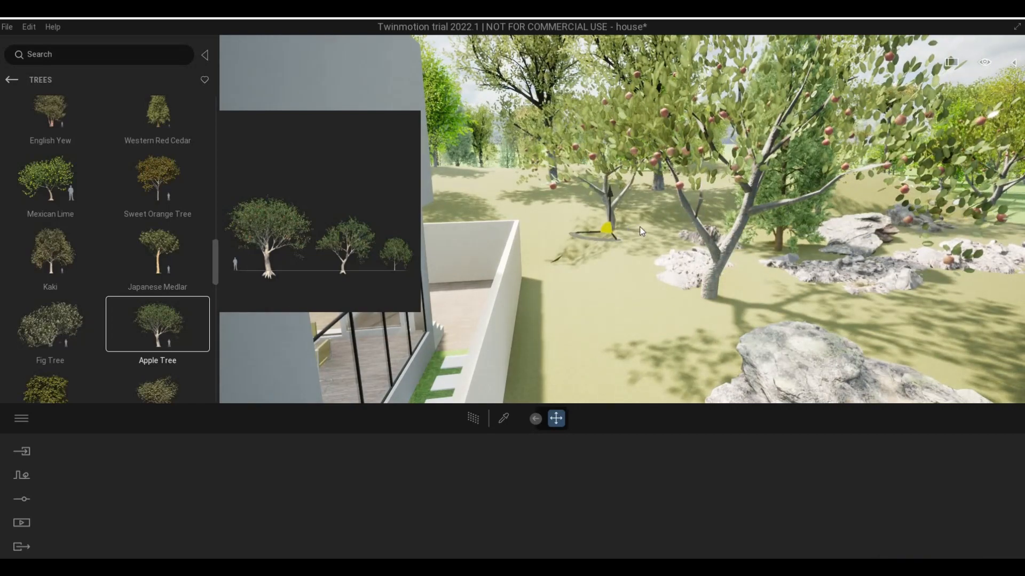
key("Escape")
- Place a Fig Tree on the terrain beyond the rock pile on the driveway side of the house
key("s")
key("a")
key("e")
key("a")
key("s")
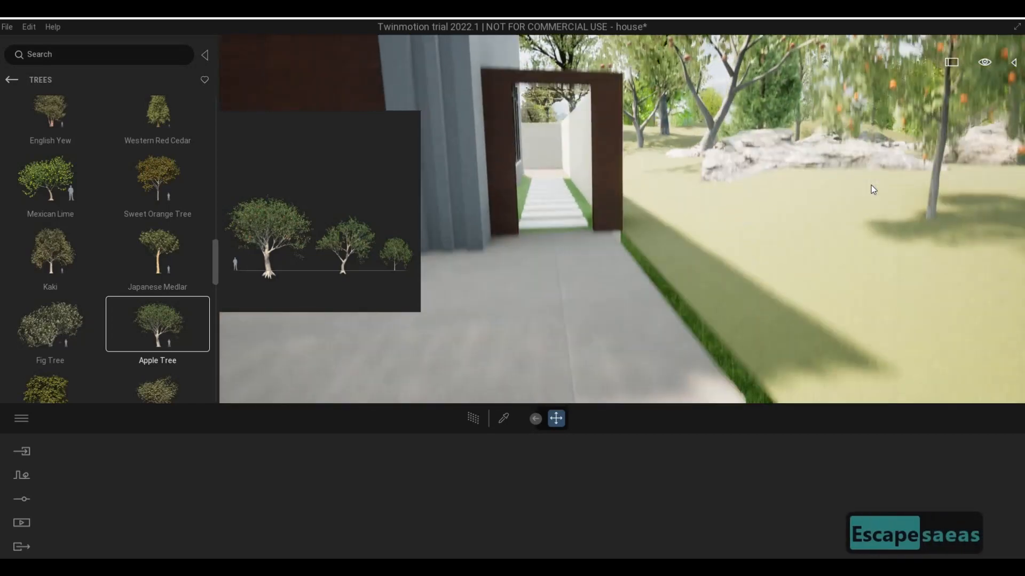
key("q")
key("a")
key("Escape")
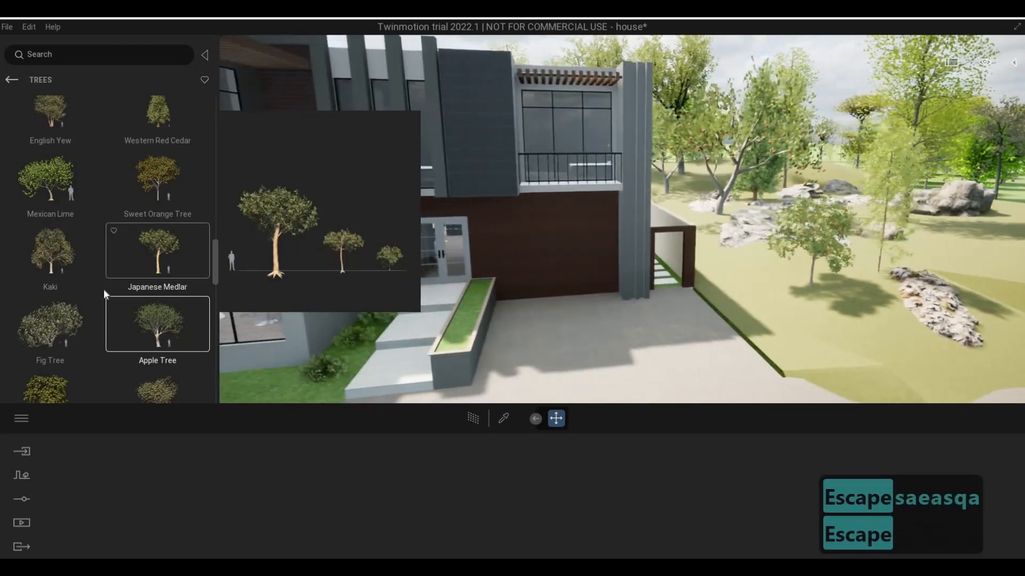
key("Escape")
scroll(64, 310, "down", 1)
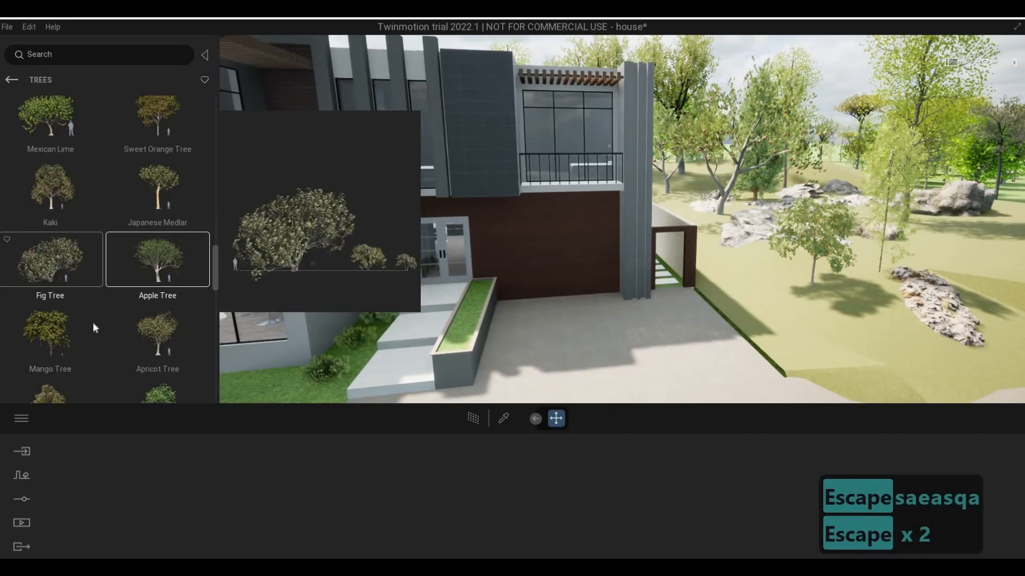
left_click(56, 275)
key("s")
key("d")
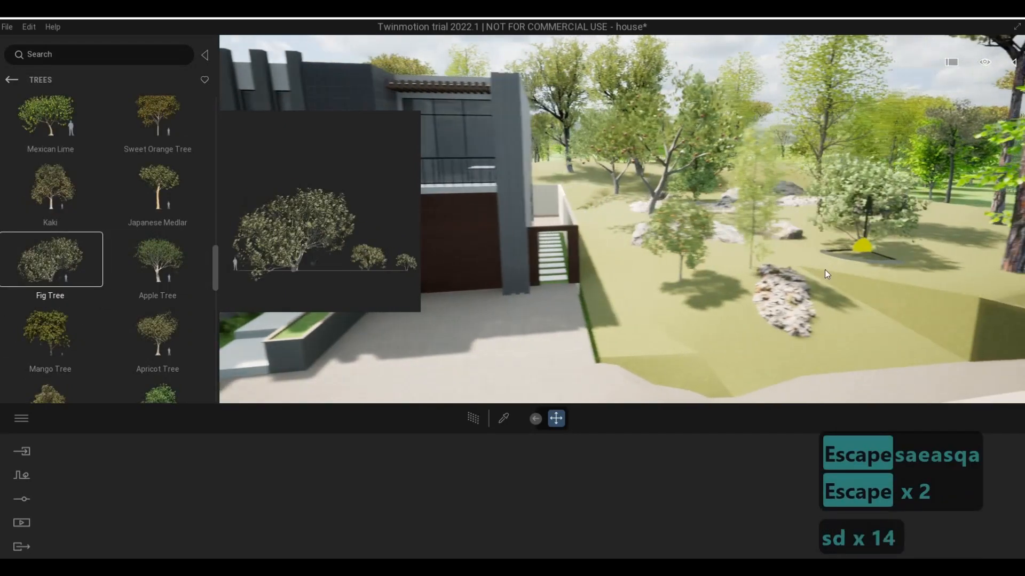
key("a")
key("a")
key("a")
key("w")
key("w")
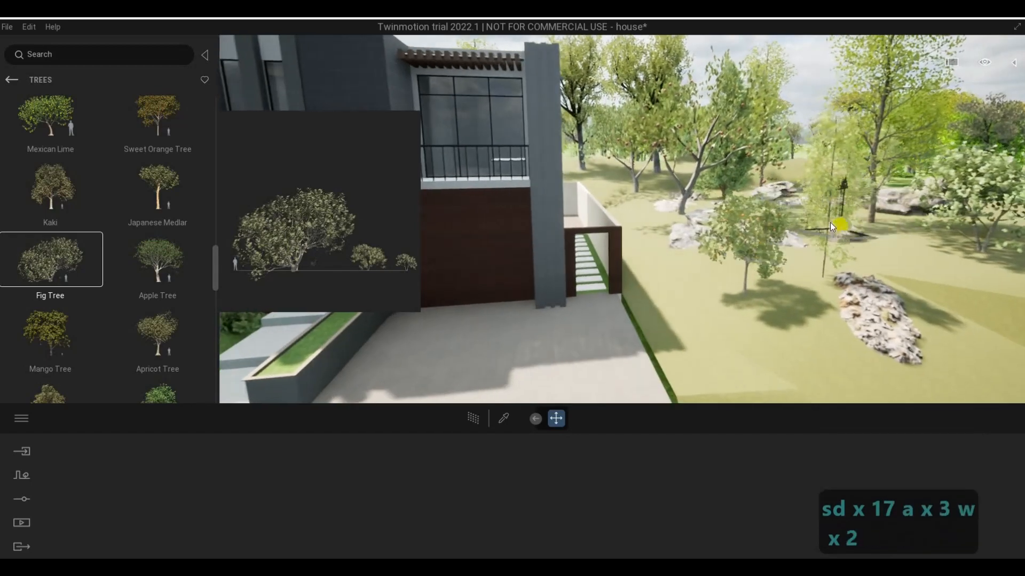
- Place more Fig Trees on the terrain on the opposite side of the house: near the wall, by the rocks and beside the conifer
key("d")
key("s")
key("a")
key("a")
key("a")
key("a")
key("a")
key("a")
key("a")
key("a")
key("a")
key("a")
key("a")
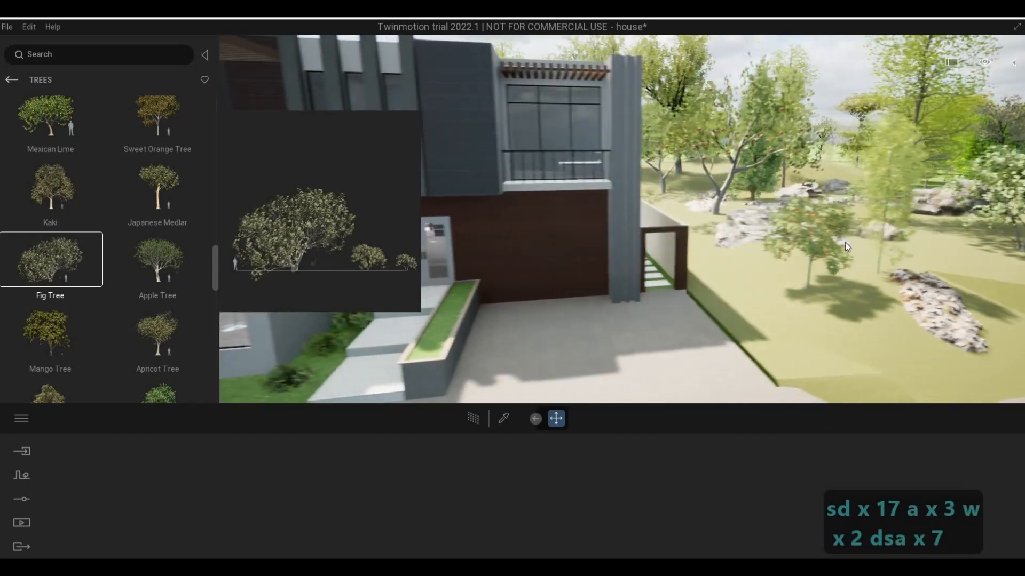
key("s")
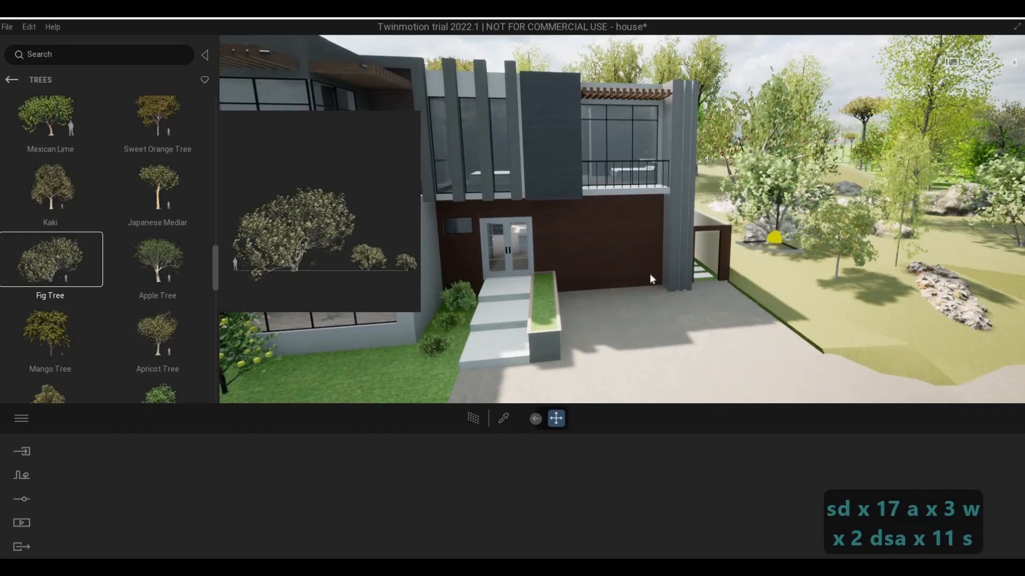
key("a")
key("a")
key("a")
key("a")
key("a")
key("a")
key("a")
key("a")
key("a")
key("a")
key("a")
key("a")
key("a")
key("a")
key("a")
key("a")
key("a")
key("a")
key("a")
key("a")
key("a")
key("a")
key("a")
key("a")
key("a")
key("a")
key("a")
key("a")
key("a")
key("a")
key("a")
key("a")
key("a")
key("a")
key("a")
key("a")
key("a")
key("a")
key("a")
key("a")
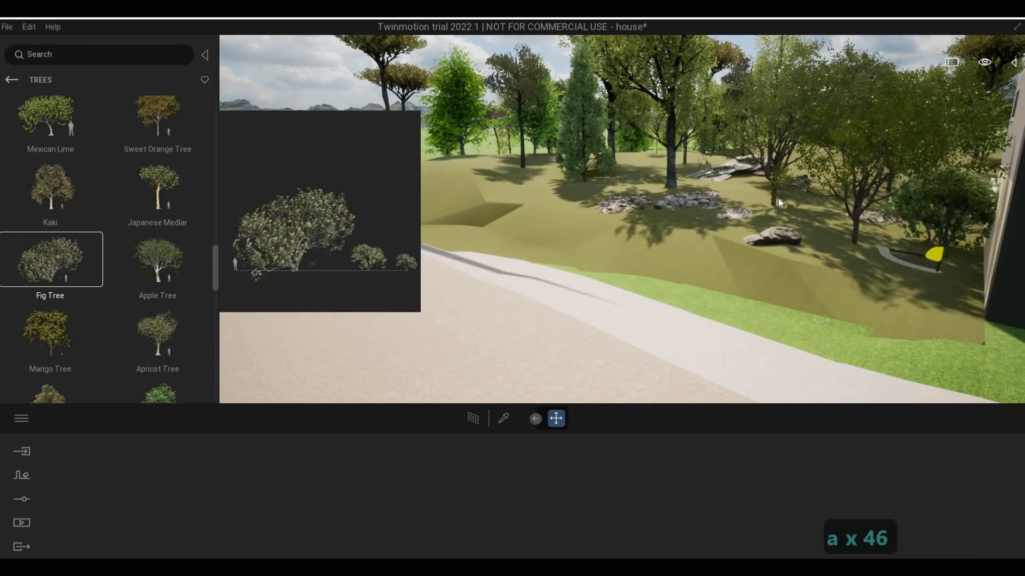
key("a")
key("w")
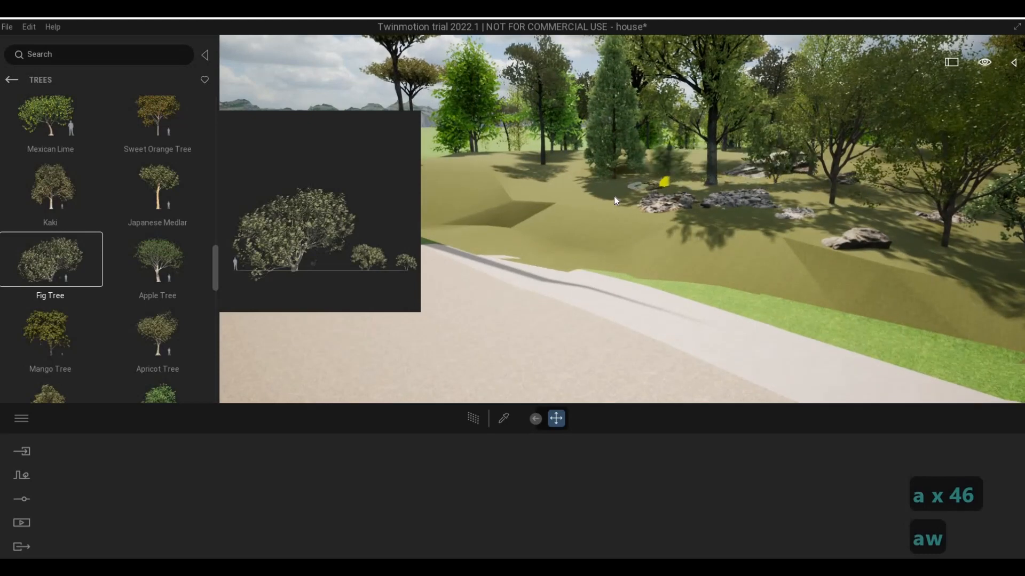
left_click(614, 197)
- Place two Mango Trees on the terrain, one behind the rocks near the conifer and one above the path
left_click_drag(97, 338, 630, 196)
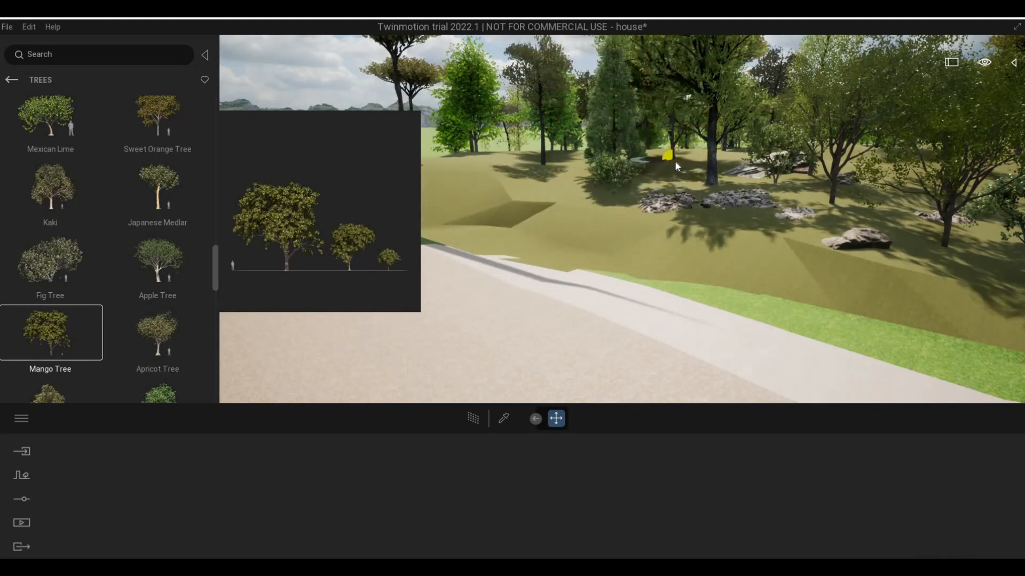
left_click(675, 161)
left_click(493, 191)
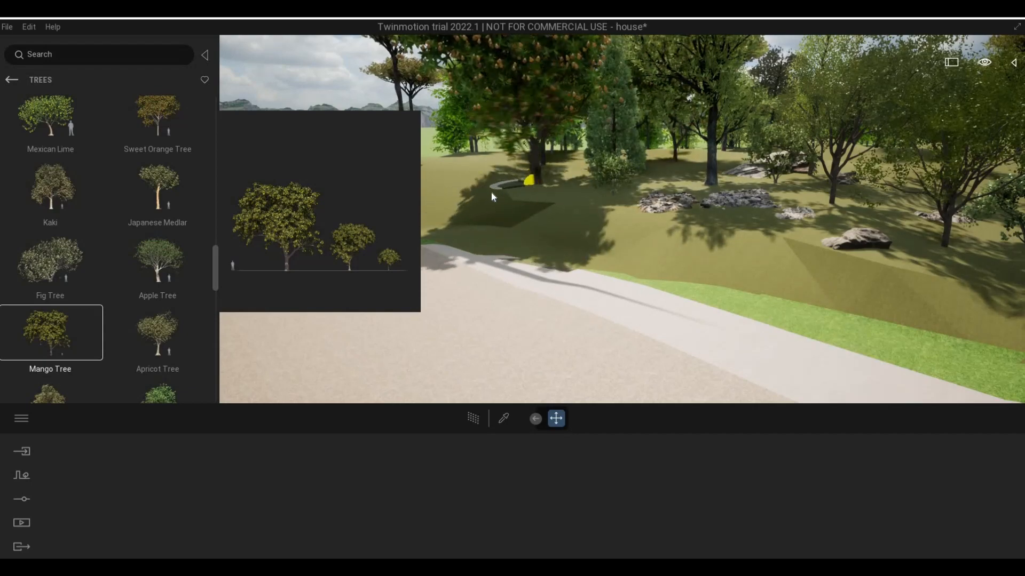
- Place Plum Trees on the terrain beside the house, among the existing trees near the dark rock
key("d")
key("d")
key("d")
key("d")
key("d")
key("d")
key("d")
key("d")
key("d")
key("d")
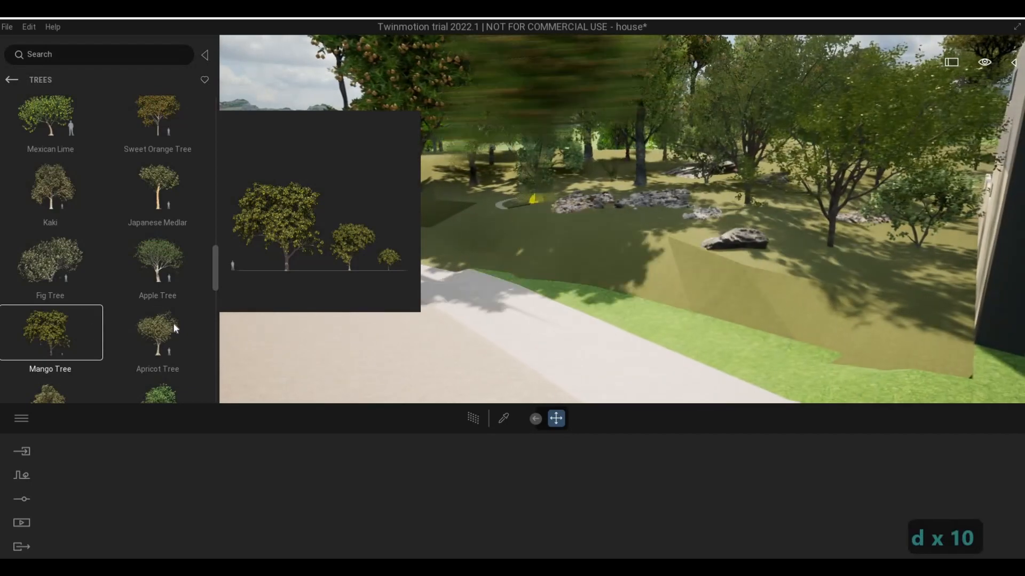
scroll(164, 344, "down", 1)
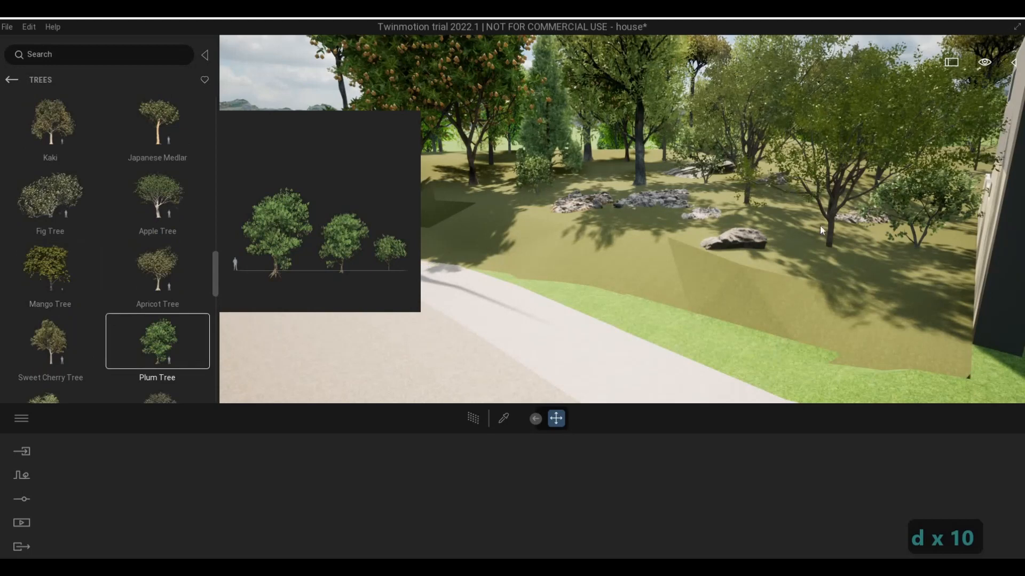
left_click(707, 182)
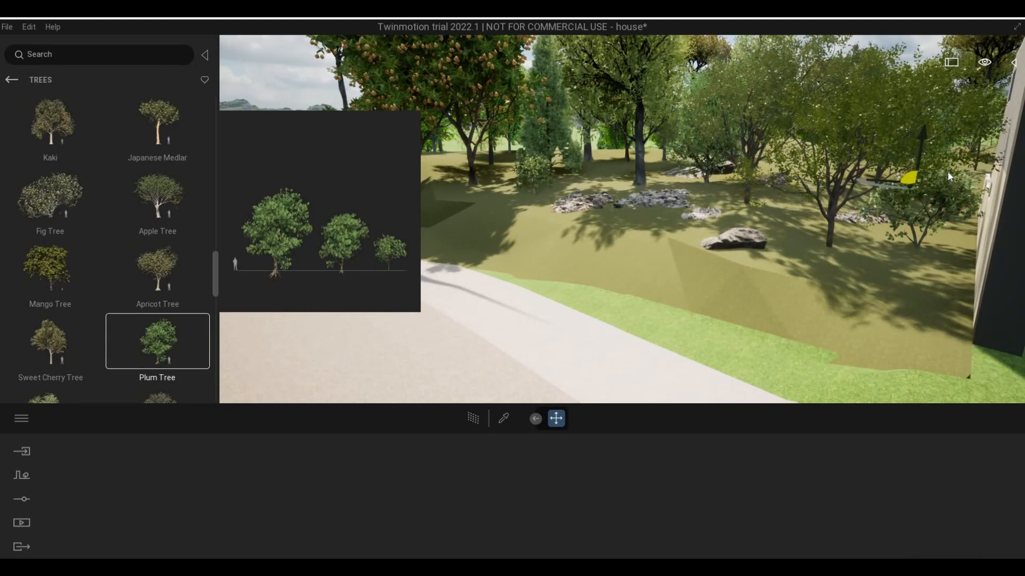
key("s")
key("s")
key("s")
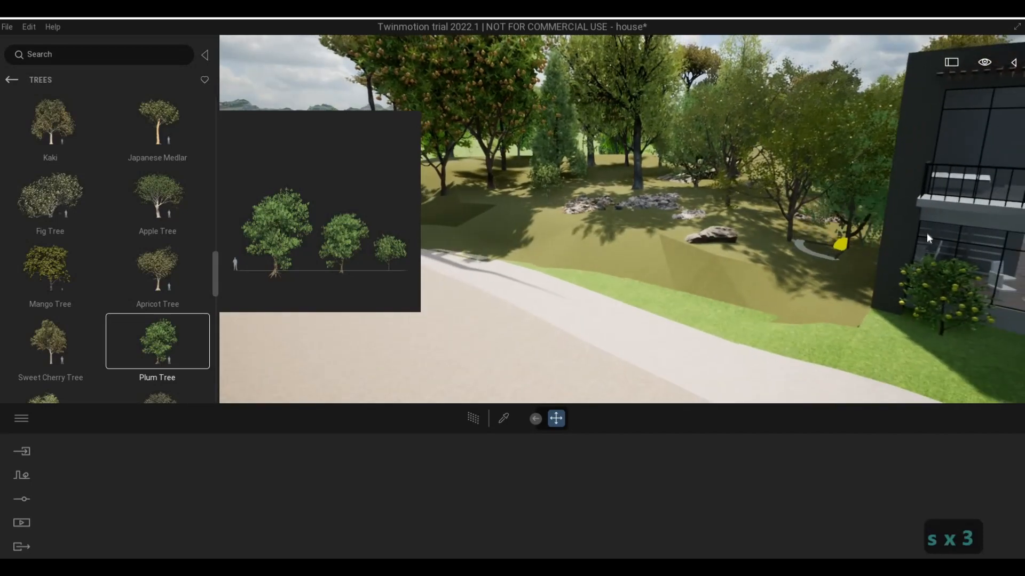
key("d")
key("d")
key("d")
key("d")
key("d")
key("d")
key("d")
key("d")
key("d")
key("d")
key("d")
key("d")
key("d")
key("d")
key("d")
key("d")
key("d")
key("d")
key("d")
key("d")
key("d")
key("d")
key("d")
key("d")
key("d")
key("d")
key("d")
key("d")
key("d")
key("d")
key("d")
key("d")
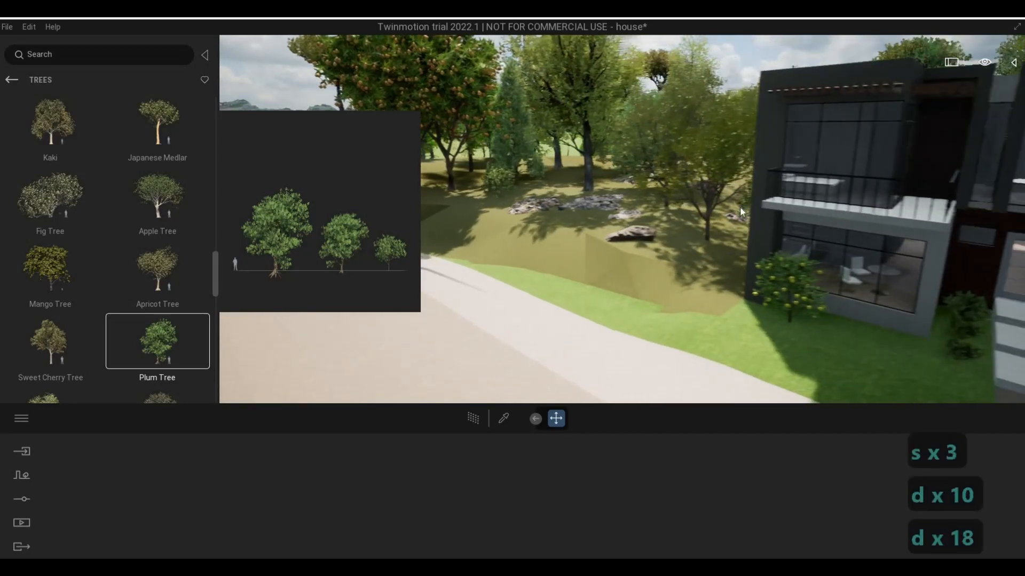
key("Escape")
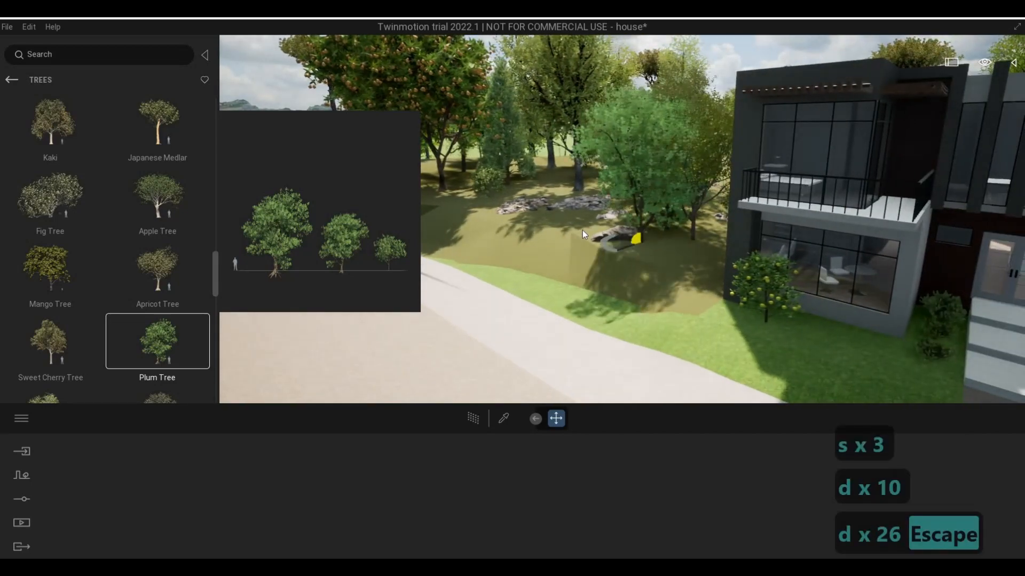
key("Escape")
- Examine the planting on the driveway side and across the front of the house
right_click_drag(571, 231, 710, 233)
key("d")
key("d")
key("d")
key("d")
key("d")
key("d")
key("d")
key("w")
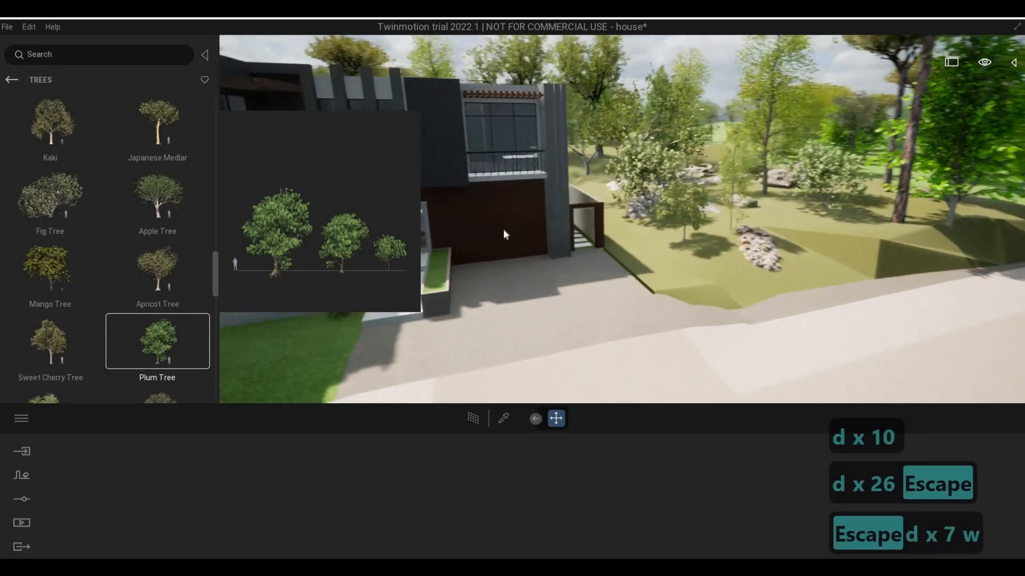
key("a")
key("e")
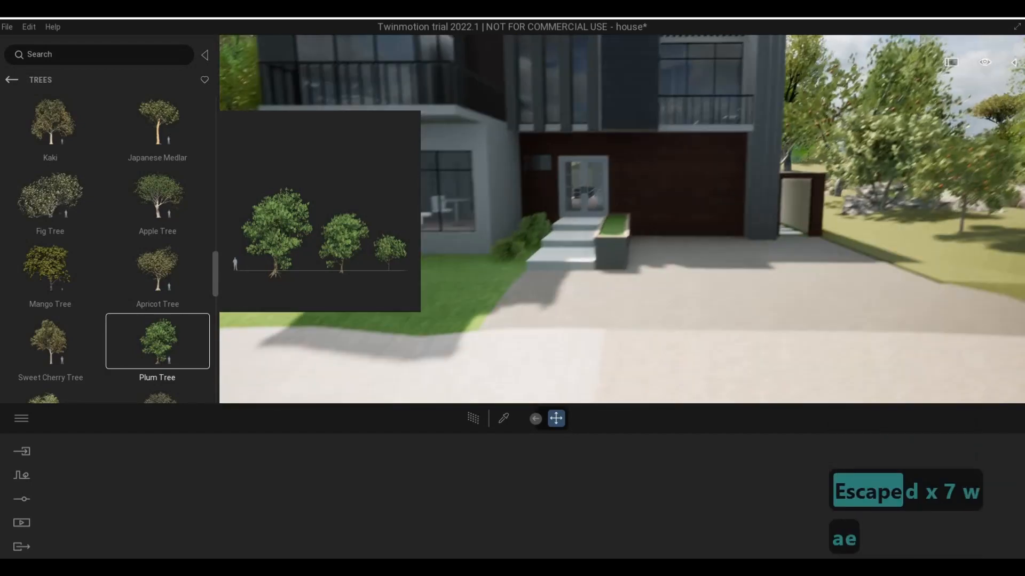
key("s")
key("Escape")
key("Escape")
key("Escape")
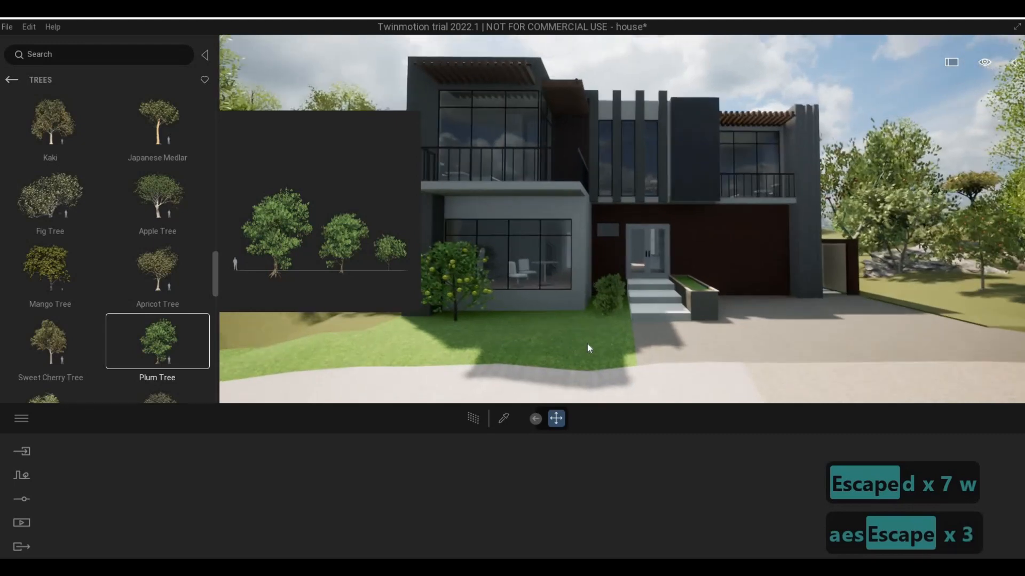
- Delete the Mexican Lime tree standing on the lawn in front of the ground-floor window
key("Escape")
key("d")
key("s")
key("a")
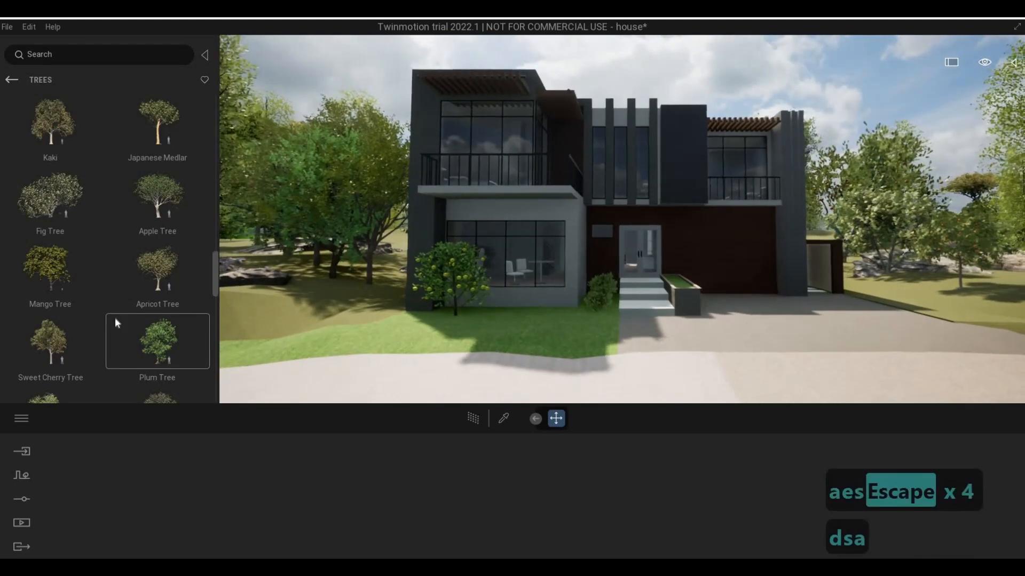
scroll(80, 321, "down", 1)
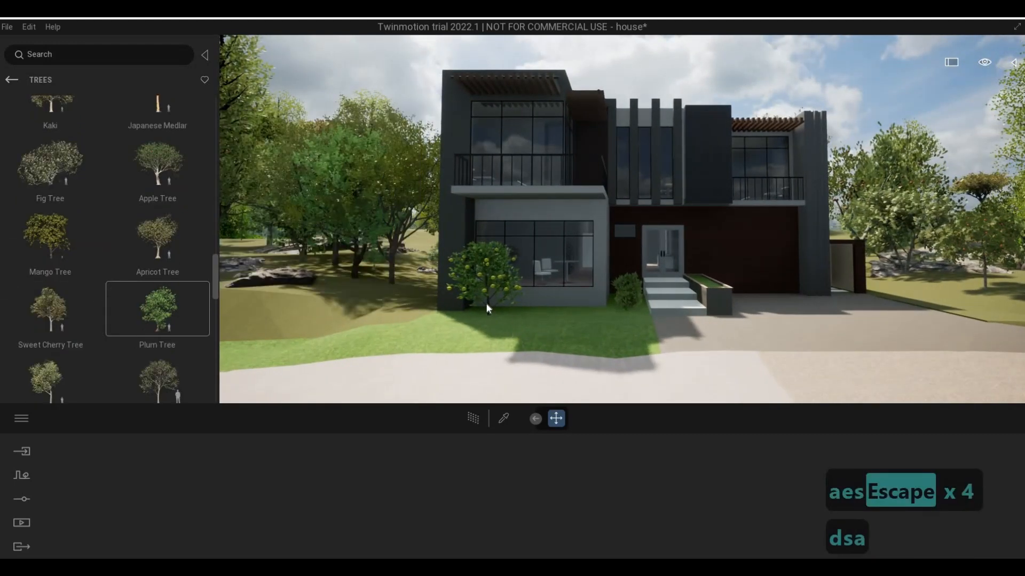
left_click(491, 282)
key("Escape")
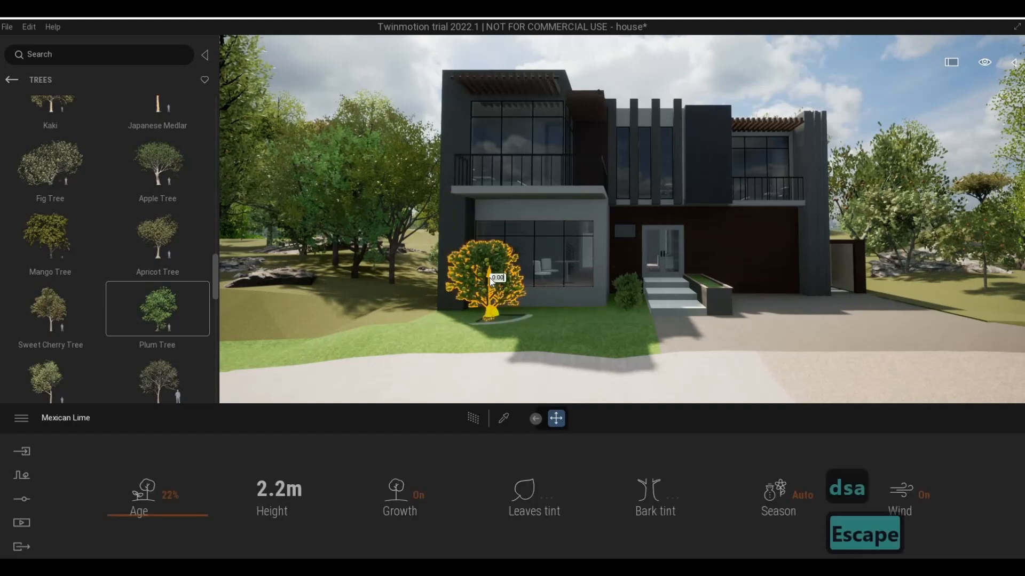
key("Delete")
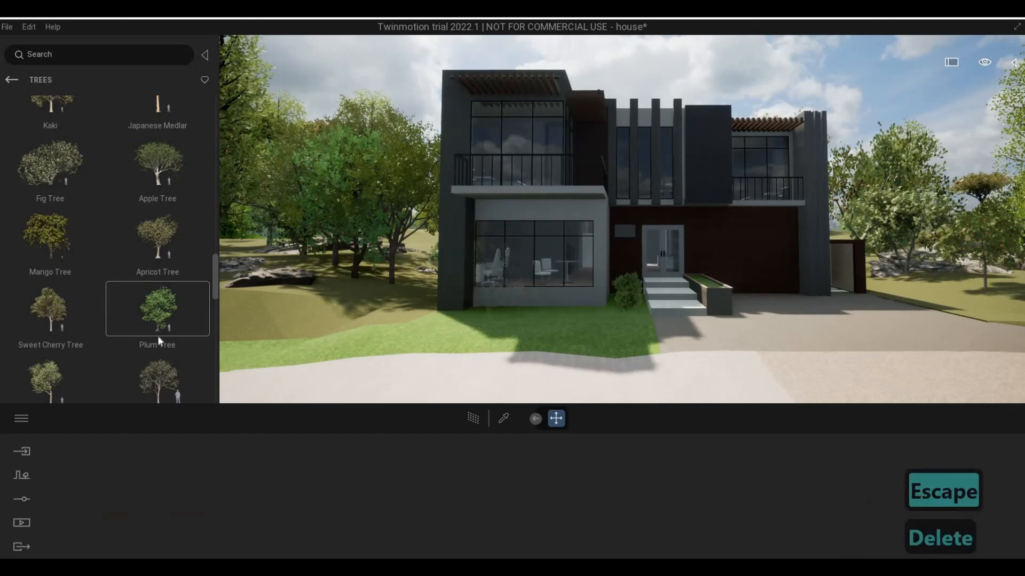
- Place a Blackthorn on the lawn in front of the ground-floor window, near the corner of the house
scroll(160, 320, "down", 3)
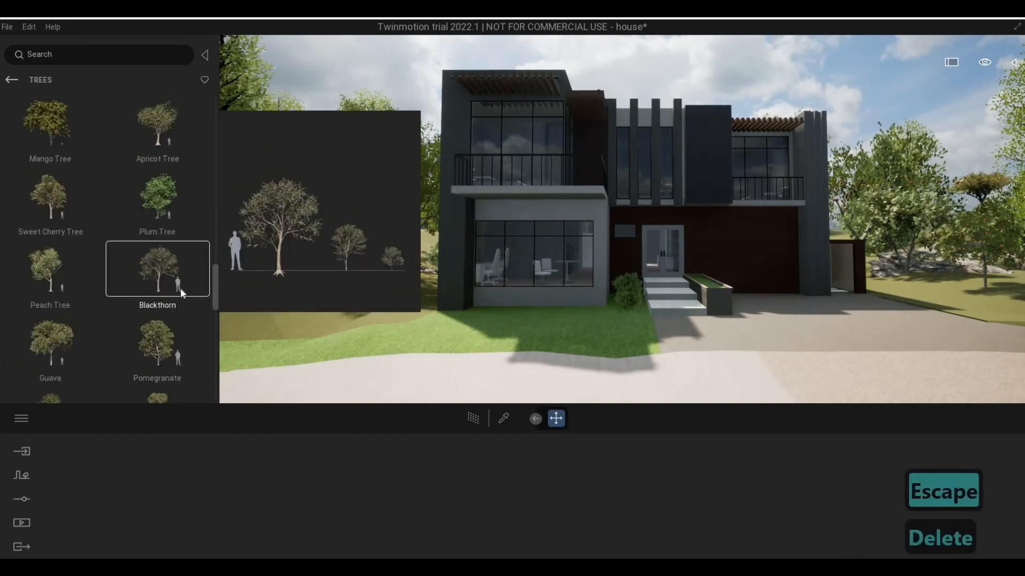
left_click_drag(178, 294, 452, 340)
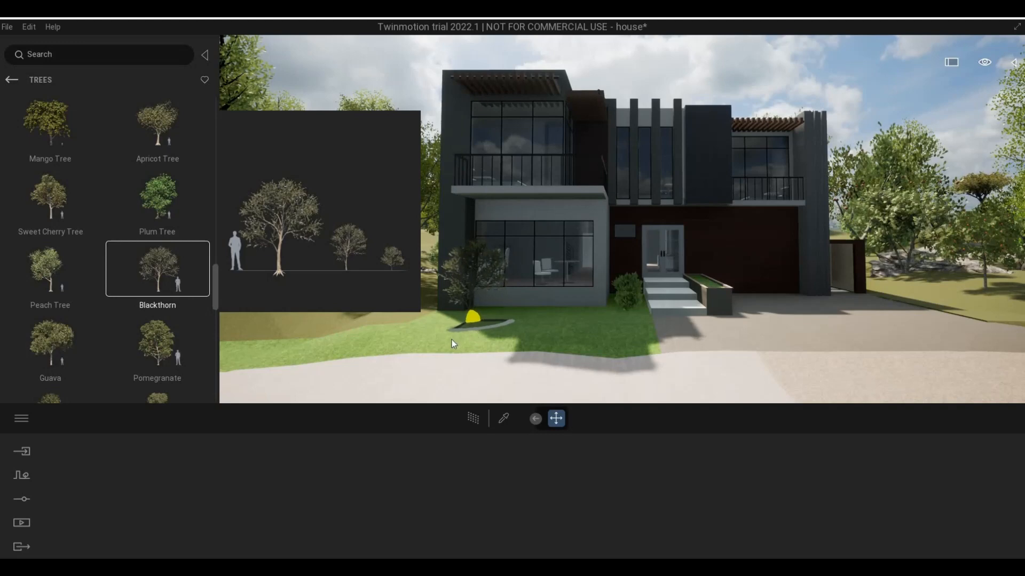
key("Escape")
key("Escape")
key("Escape")
key("a")
key("w")
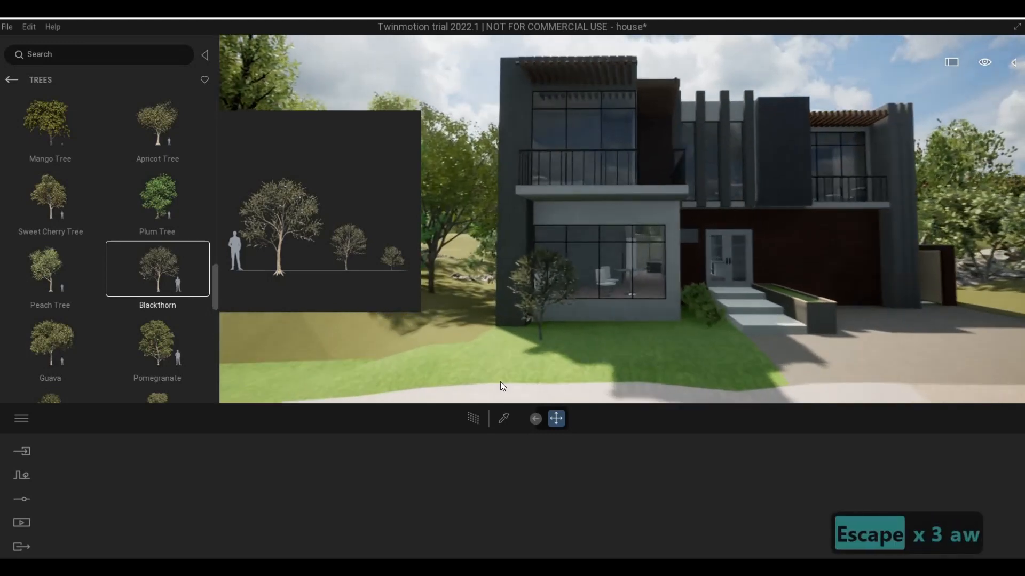
key("Escape")
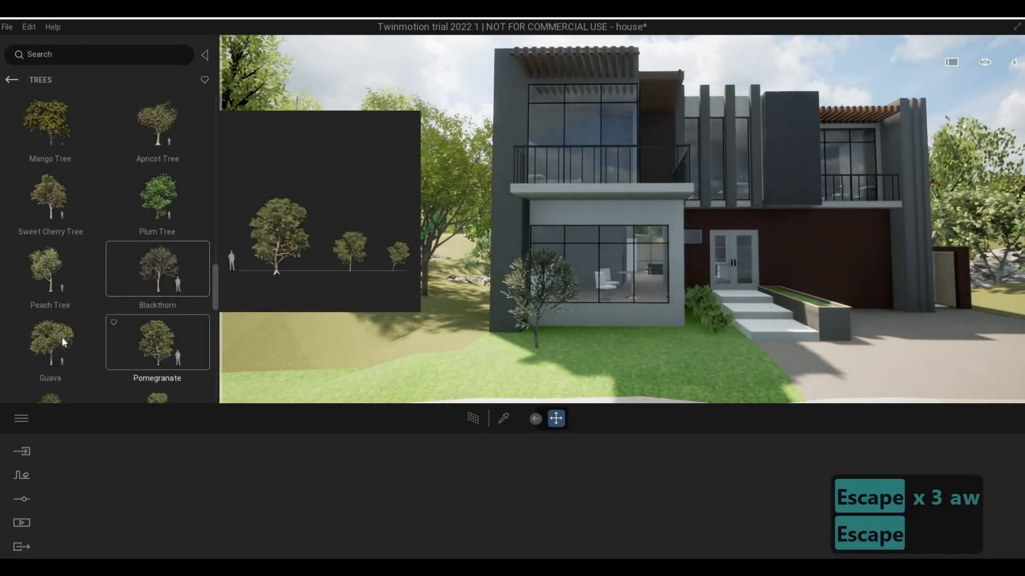
mouse_move(62, 338)
left_mouse_down()
mouse_move(382, 336)
mouse_move(431, 345)
mouse_move(446, 331)
left_mouse_up()
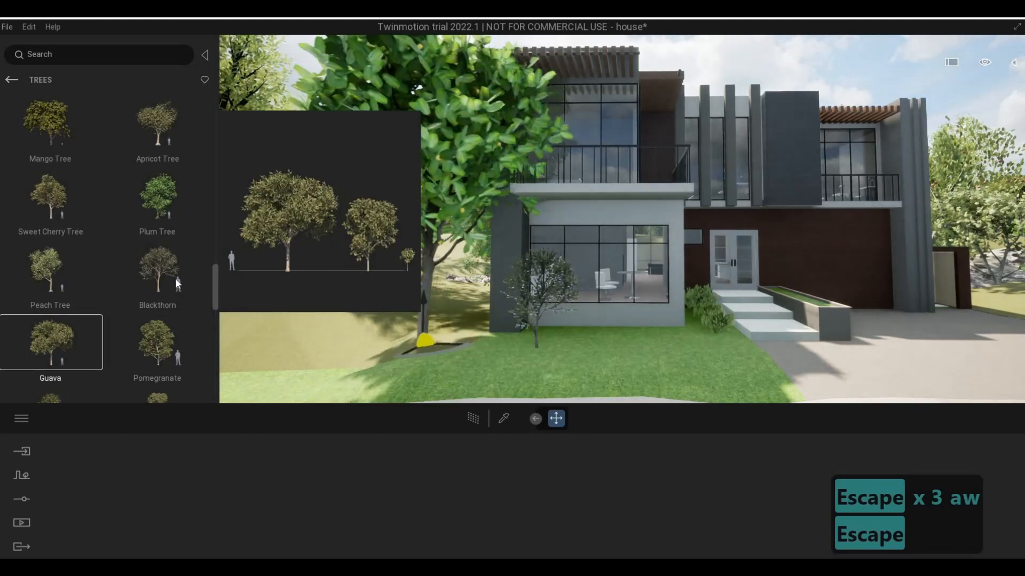
left_click(176, 283)
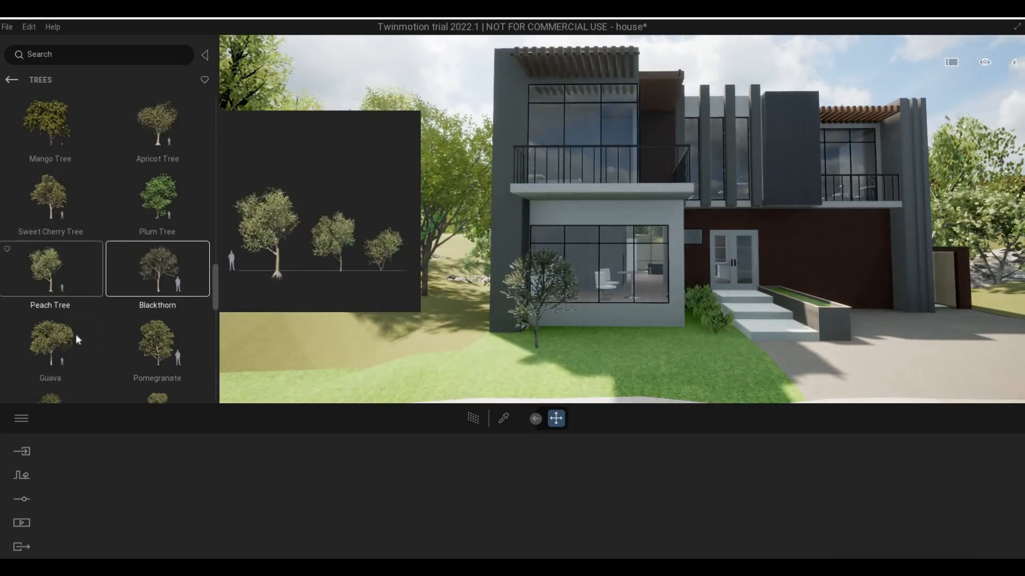
scroll(58, 222, "down", 2)
left_click_drag(431, 335, 440, 336)
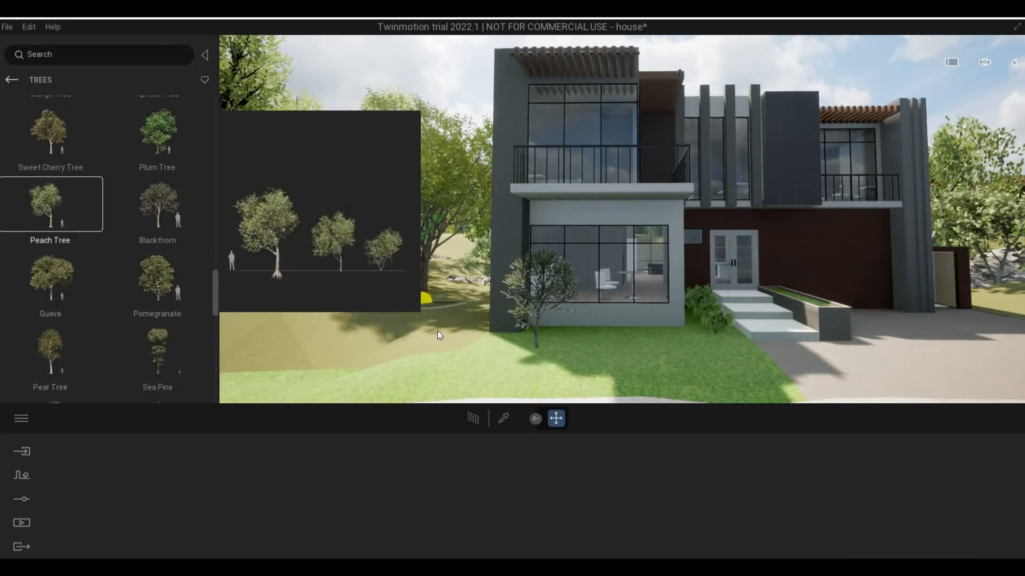
- Place two Prickly Junipers side by side on the terrain next to the house corner, beside the front lawn
key("a")
key("a")
key("a")
key("a")
key("a")
key("a")
key("a")
key("a")
key("a")
key("a")
key("a")
key("a")
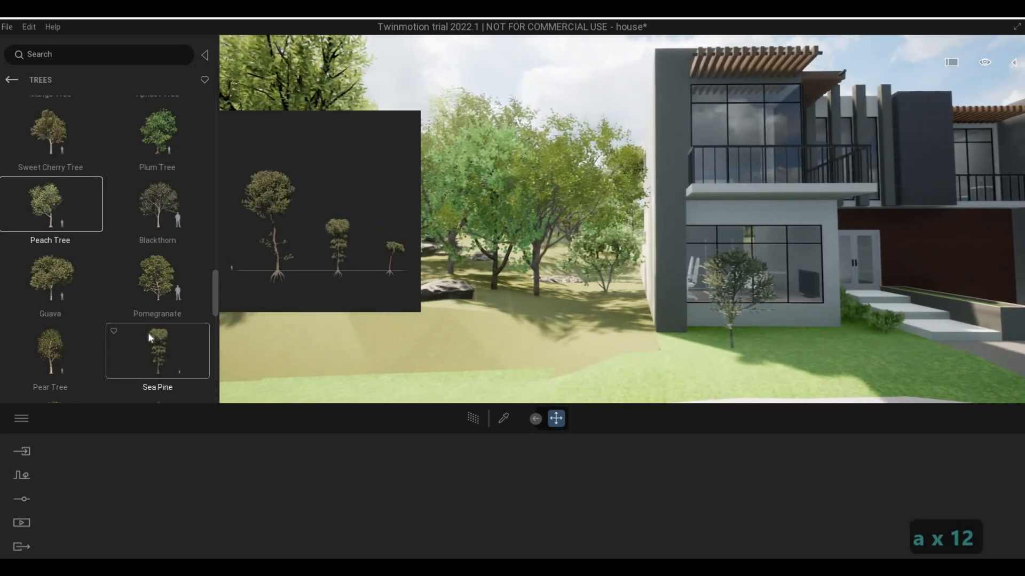
scroll(149, 330, "down", 4)
left_click(179, 323)
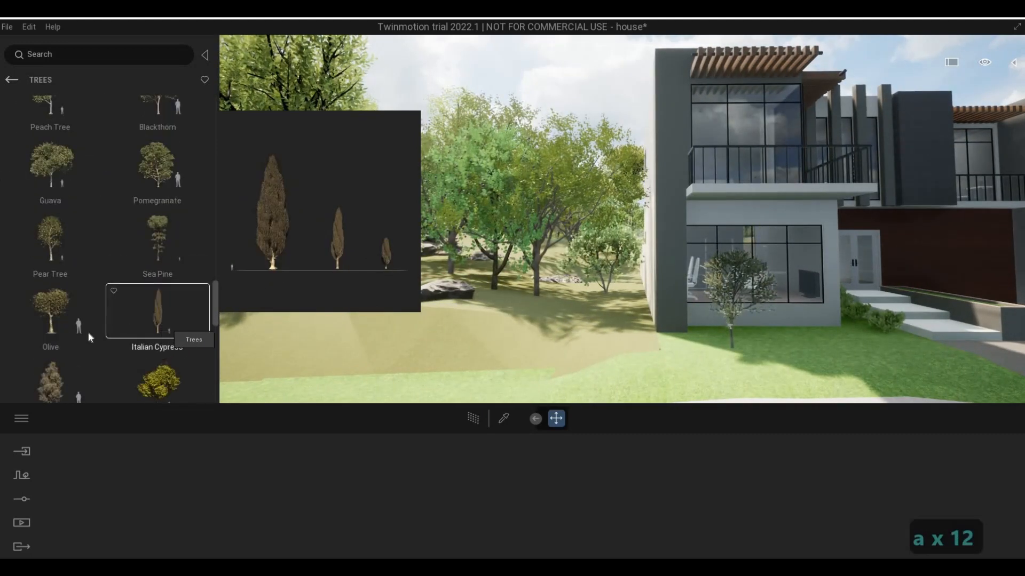
scroll(161, 325, "down", 2)
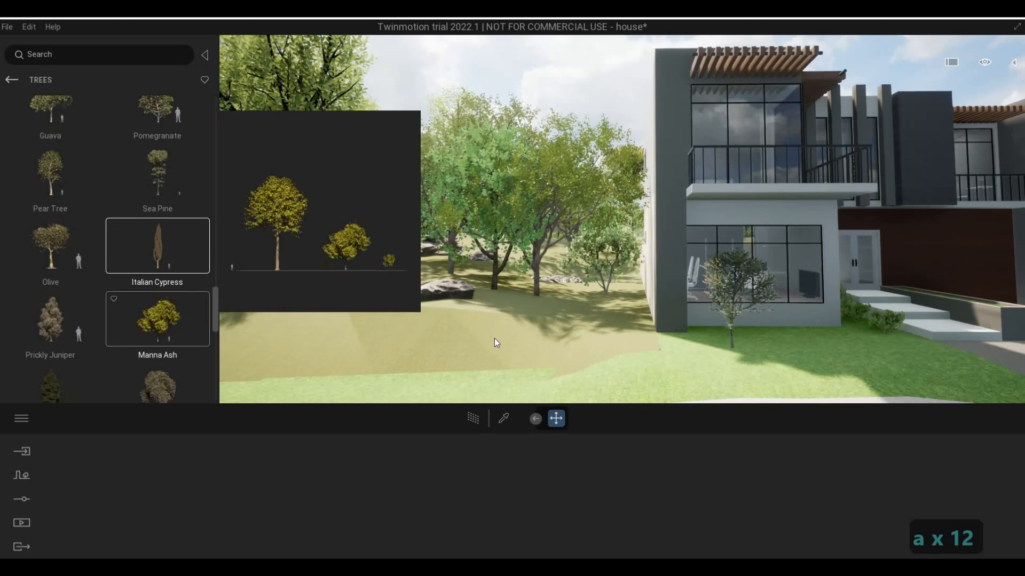
left_click(49, 321)
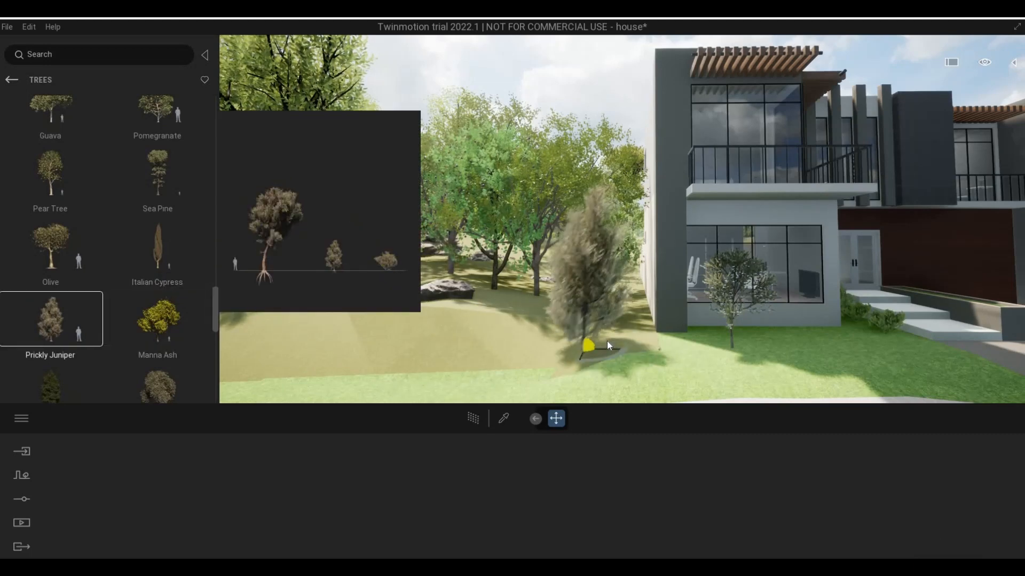
left_click(608, 338)
left_click(564, 333)
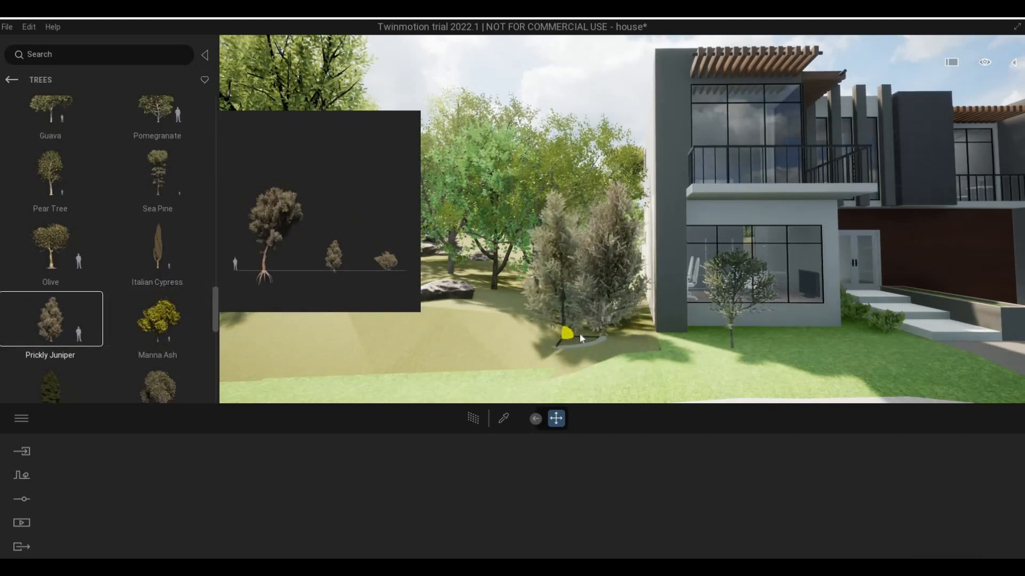
- Place two more Prickly Junipers on the terrain beyond the side gate, on the driveway side of the house
key("d")
key("d")
key("d")
key("d")
key("d")
key("d")
key("d")
key("d")
key("d")
key("d")
key("d")
key("d")
key("d")
key("d")
key("d")
key("d")
key("d")
key("d")
key("d")
key("d")
key("d")
key("d")
key("d")
key("d")
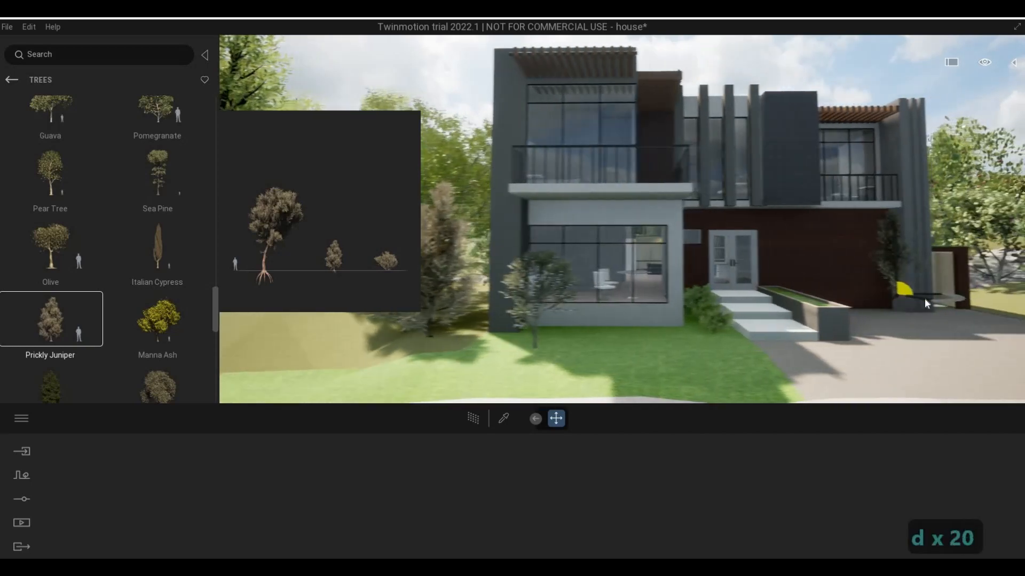
left_click(881, 306)
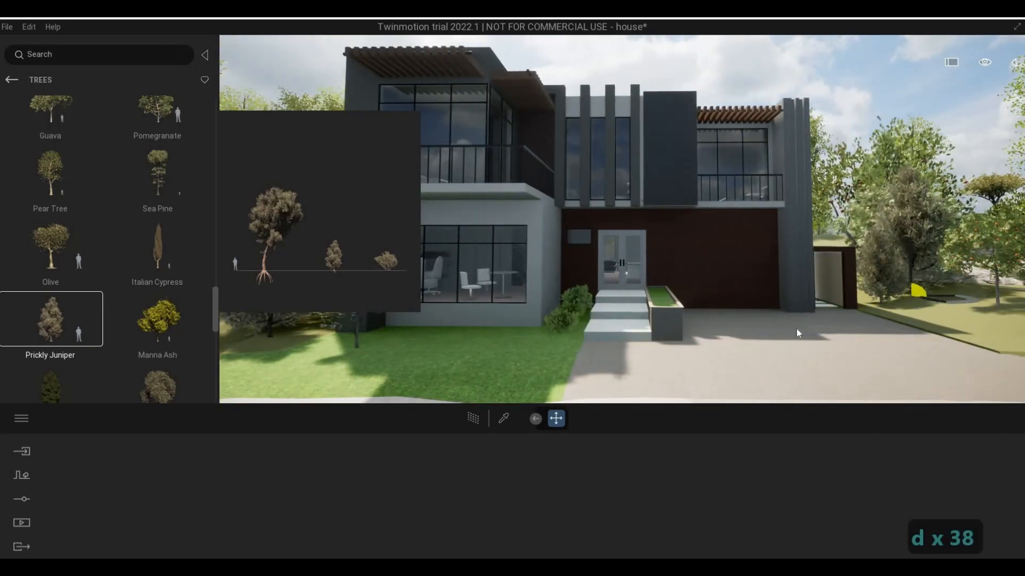
key("Escape")
key("Escape")
- Examine the finished tree planting around the front of the house, from the lawn to the driveway side
key("a")
key("a")
key("a")
key("a")
key("a")
key("a")
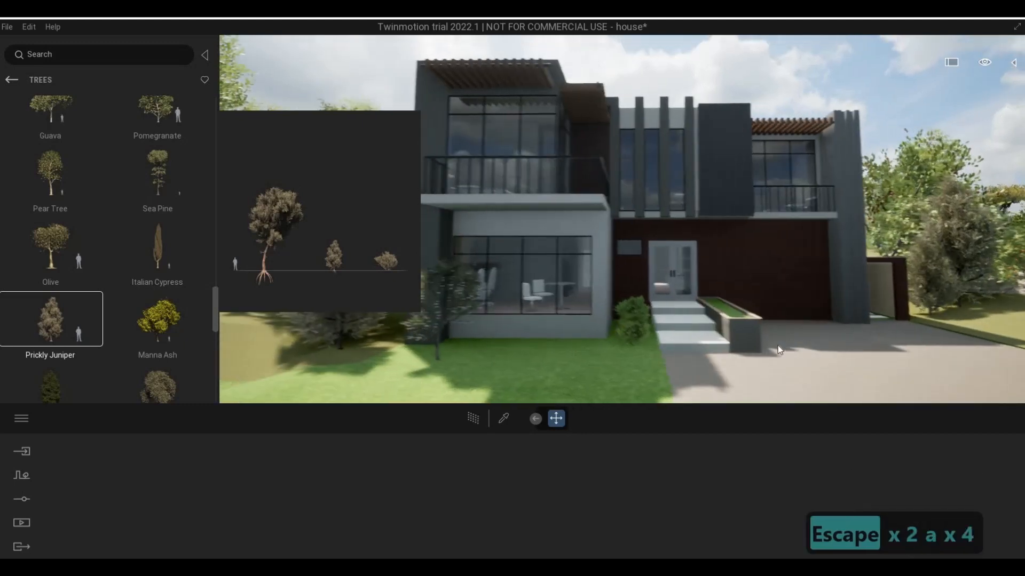
key("e")
key("s")
key("a")
key("w")
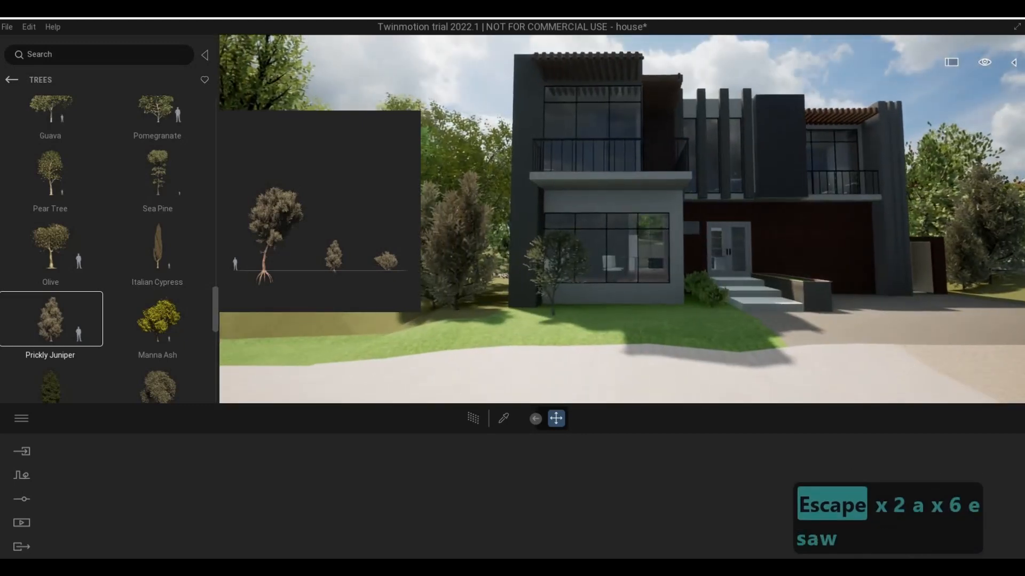
key("s")
key("a")
key("d")
key("d")
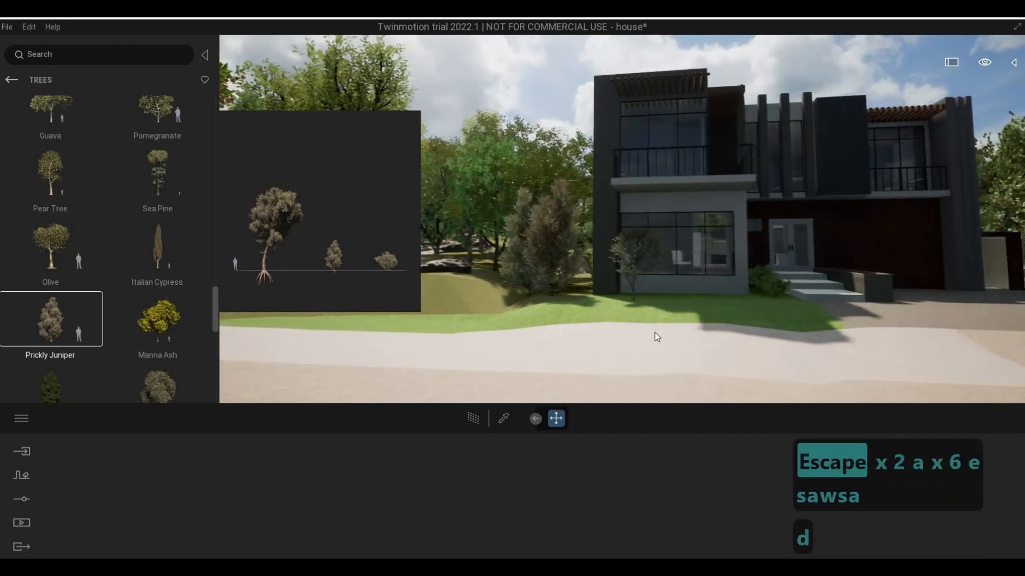
key("Escape")
key("Escape")
key("Escape")
key("d")
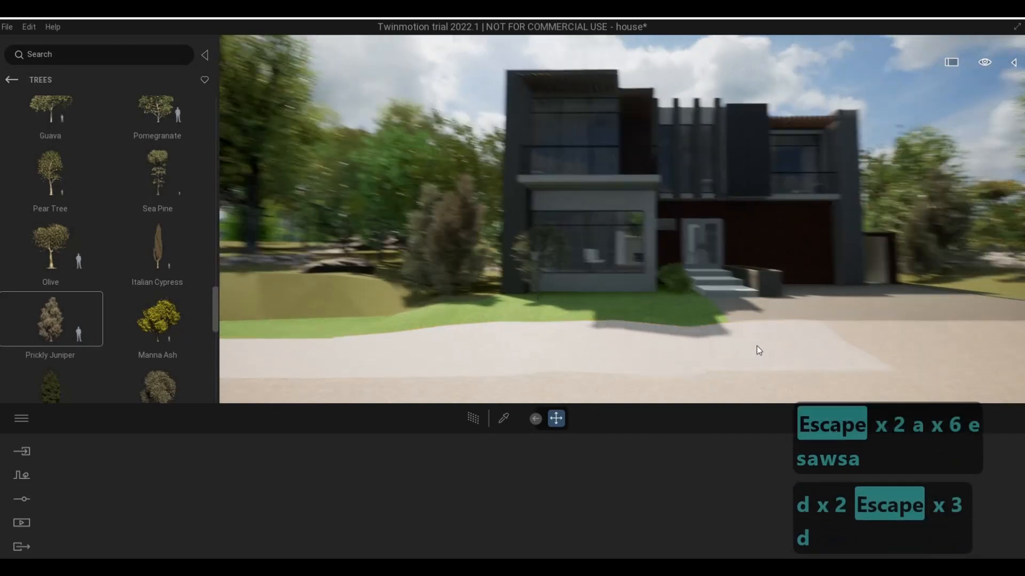
key("w")
key("q")
key("d")
key("q")
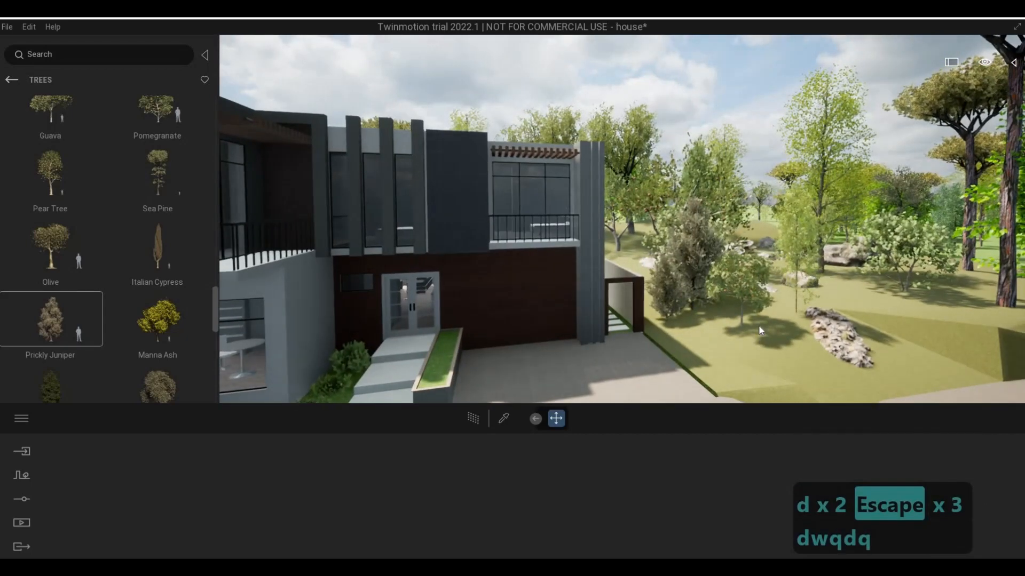
key("a")
key("e")
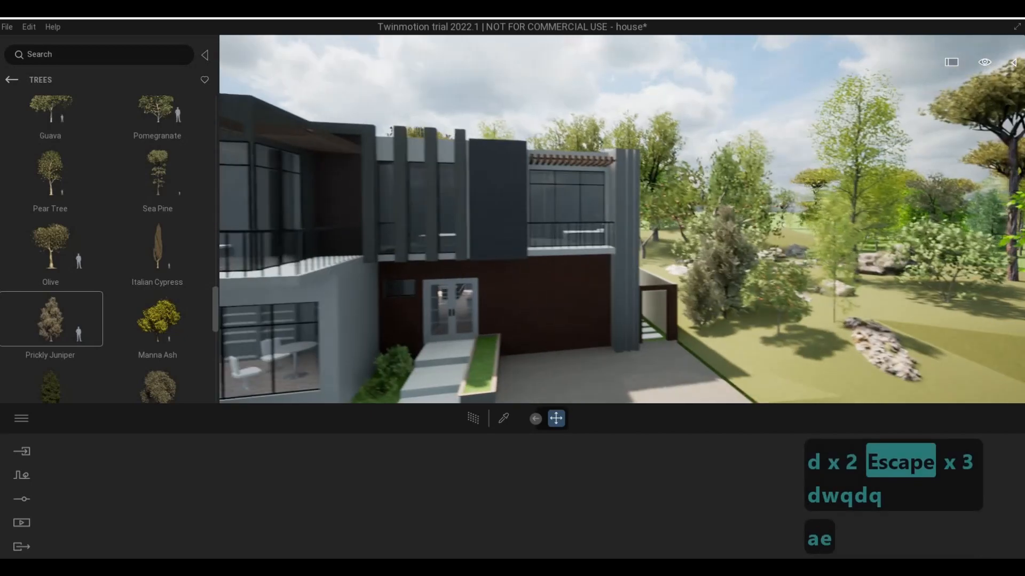
key("e")
key("a")
key("s")
key("d")
key("w")
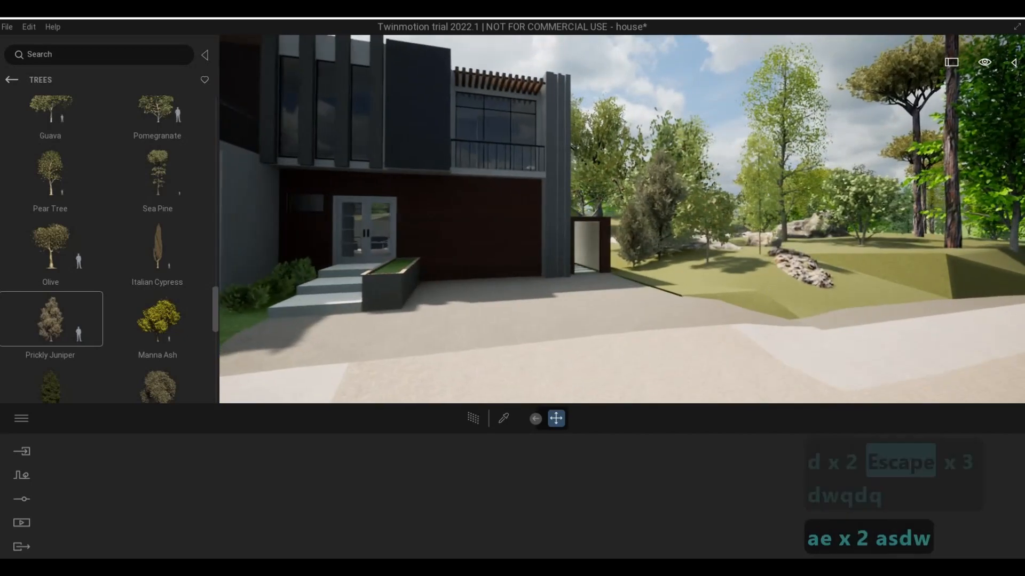
- Start vegetation painting in front of the house and load Long grass 01 as the model to paint
key("a")
key("a")
key("s")
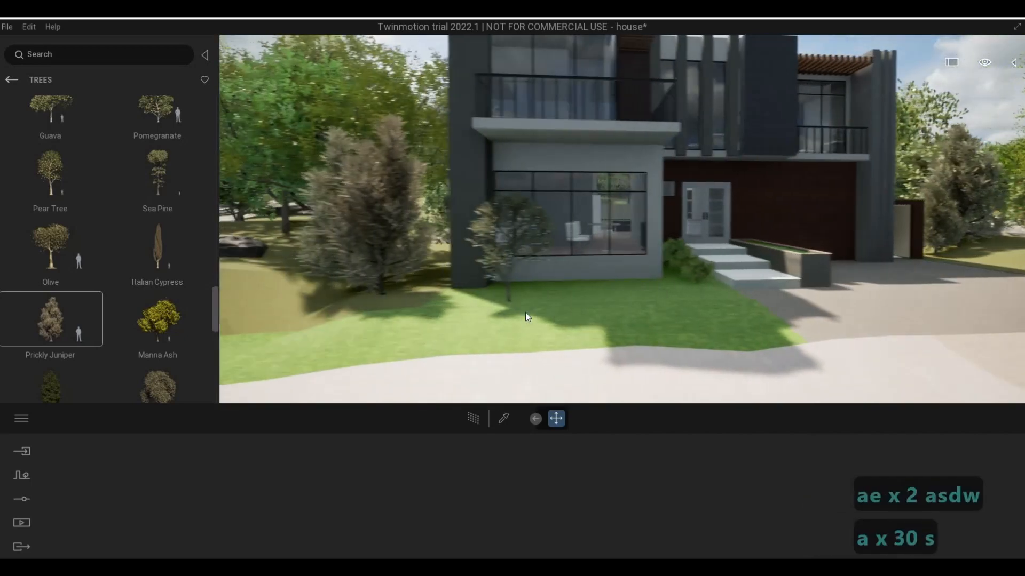
key("a")
key("d")
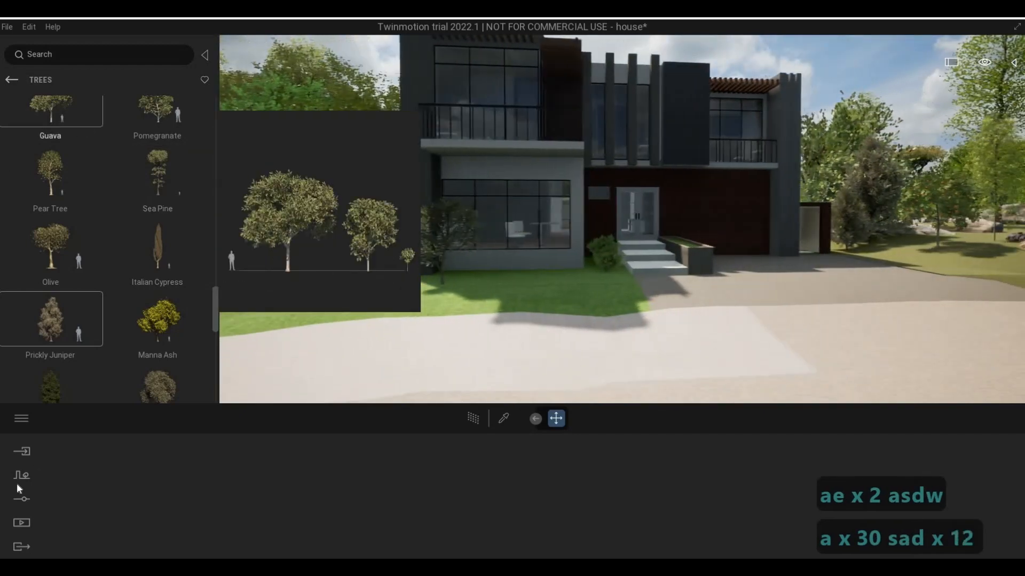
left_click(22, 476)
left_click(463, 498)
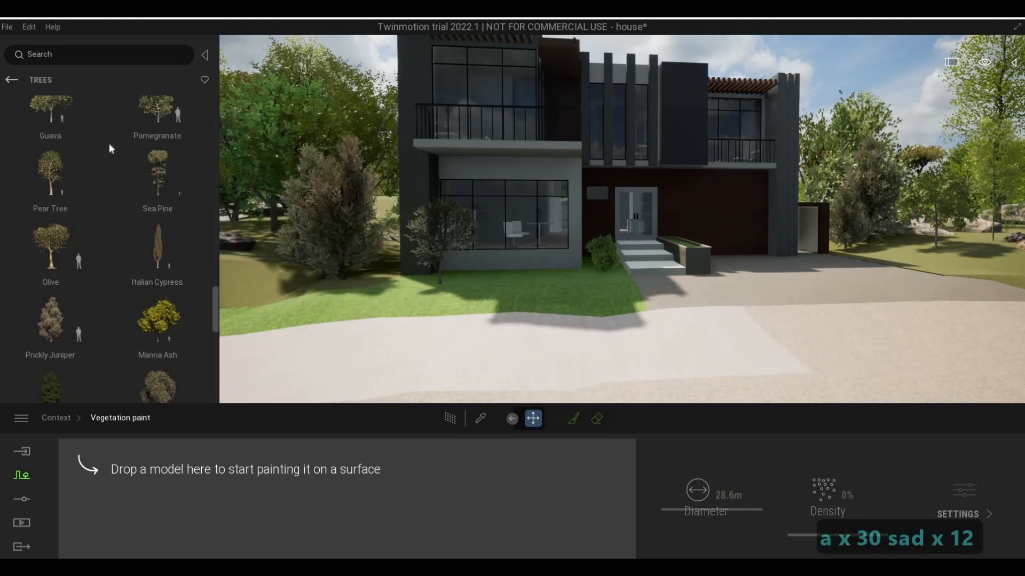
left_click(11, 80)
left_click(153, 219)
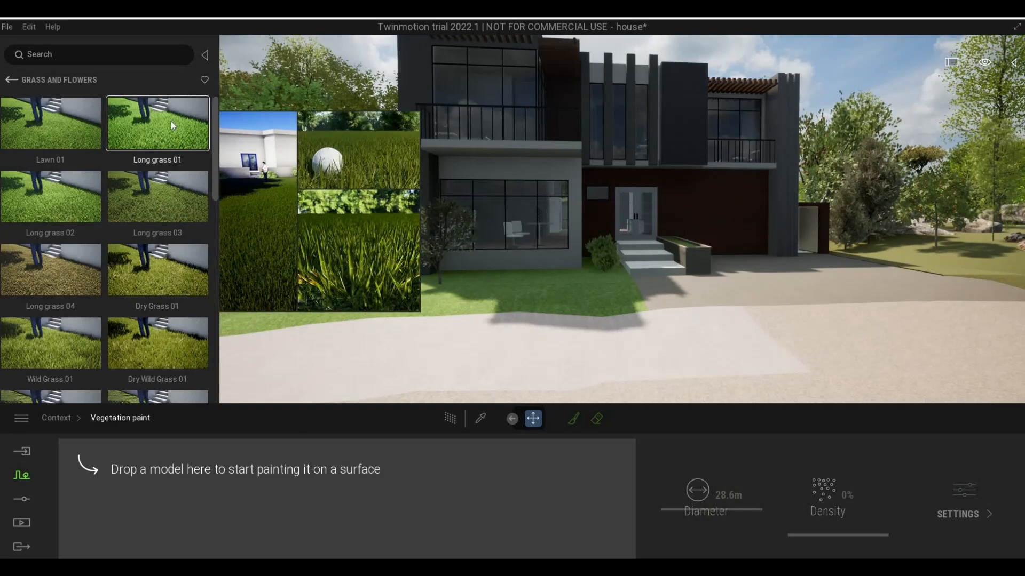
left_click_drag(155, 112, 168, 479)
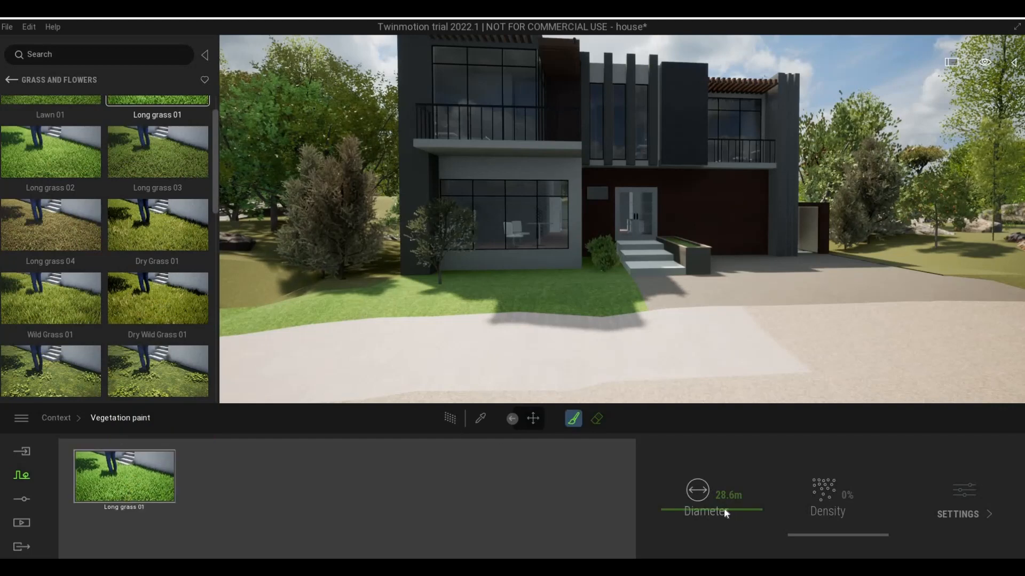
- Set the vegetation brush to 100% density and a 0.9 m diameter
left_click(806, 513)
left_click_drag(820, 431, 819, 430)
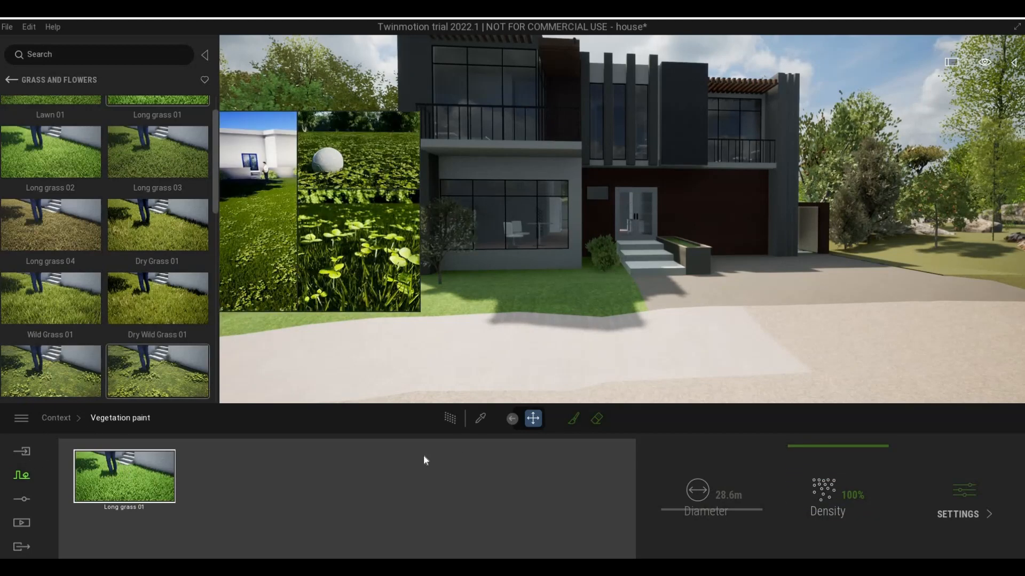
left_click(573, 419)
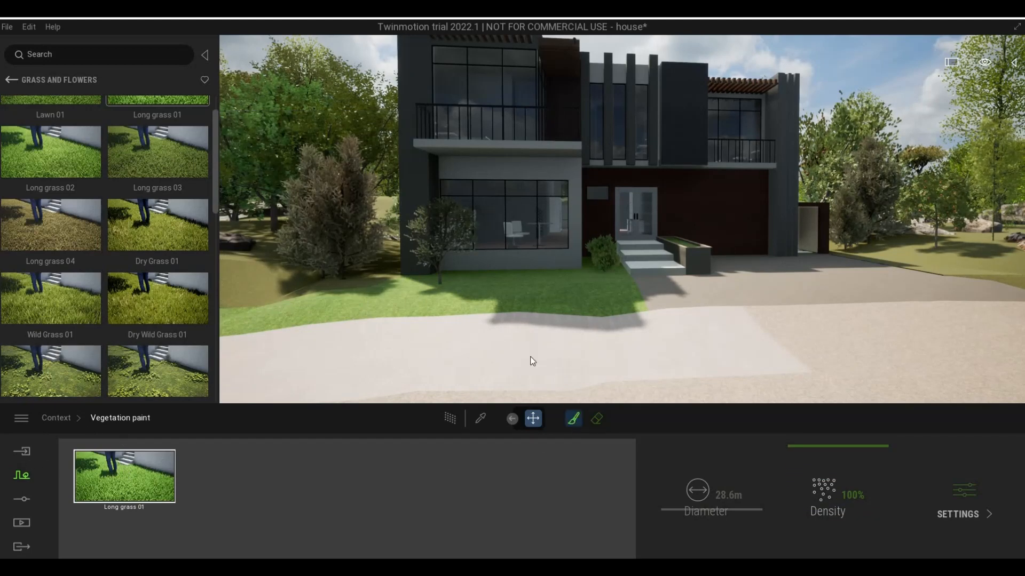
right_click_drag(515, 287, 510, 341)
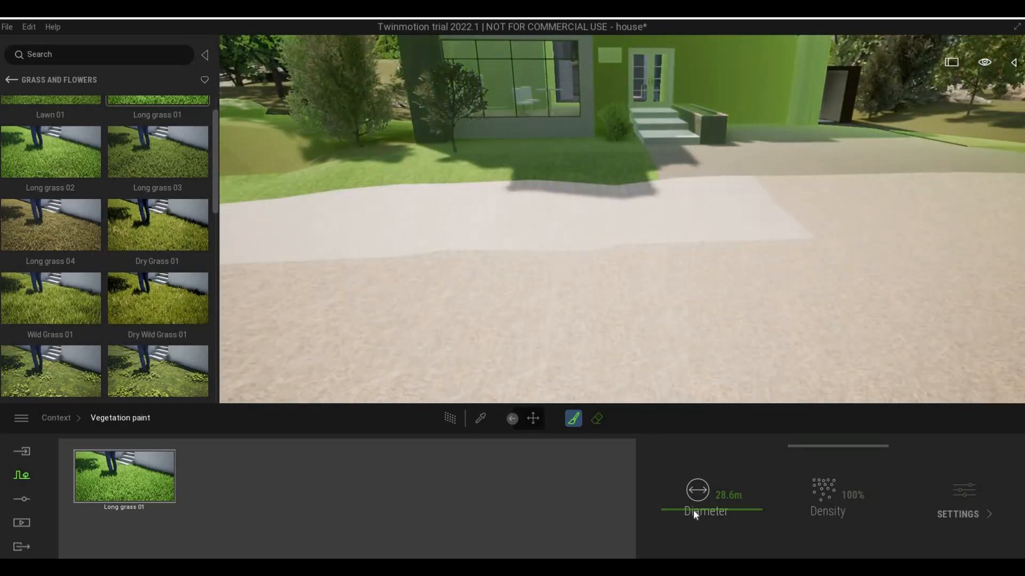
mouse_move(688, 545)
left_mouse_down()
mouse_move(541, 209)
mouse_move(546, 143)
left_mouse_up()
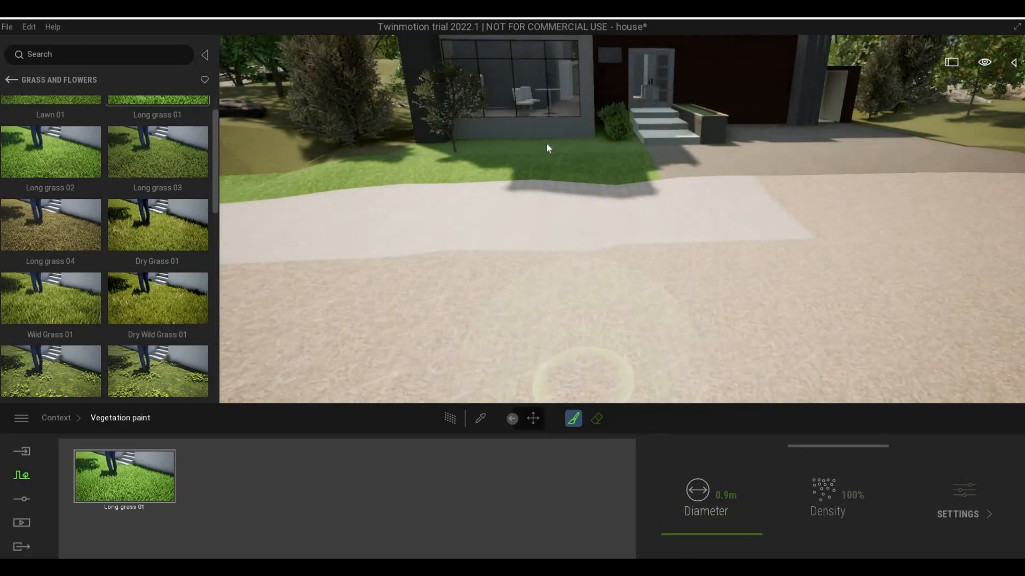
key("w")
key("a")
right_click_drag(546, 155, 746, 236)
key("q")
key("q")
key("s")
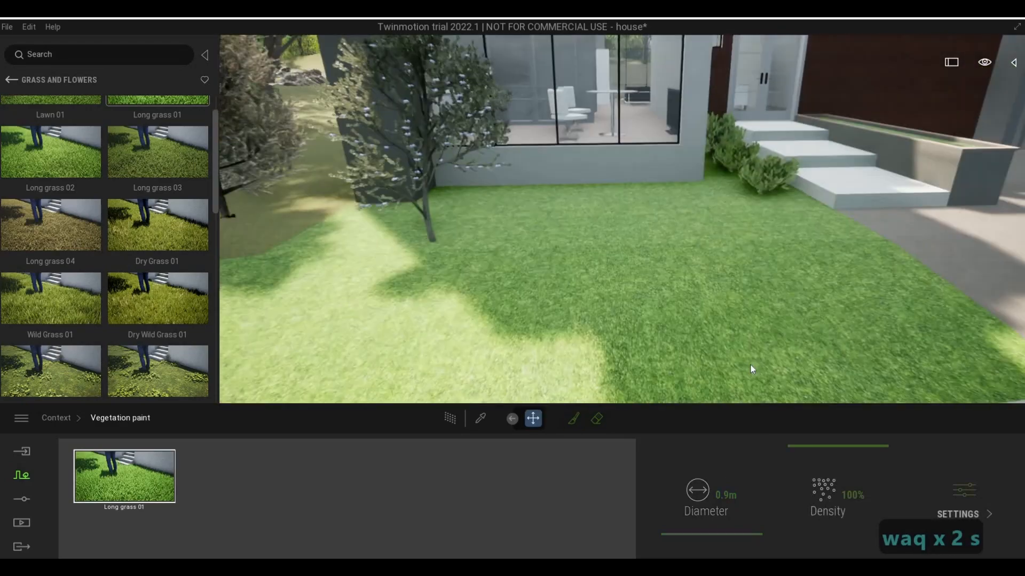
left_click(575, 423)
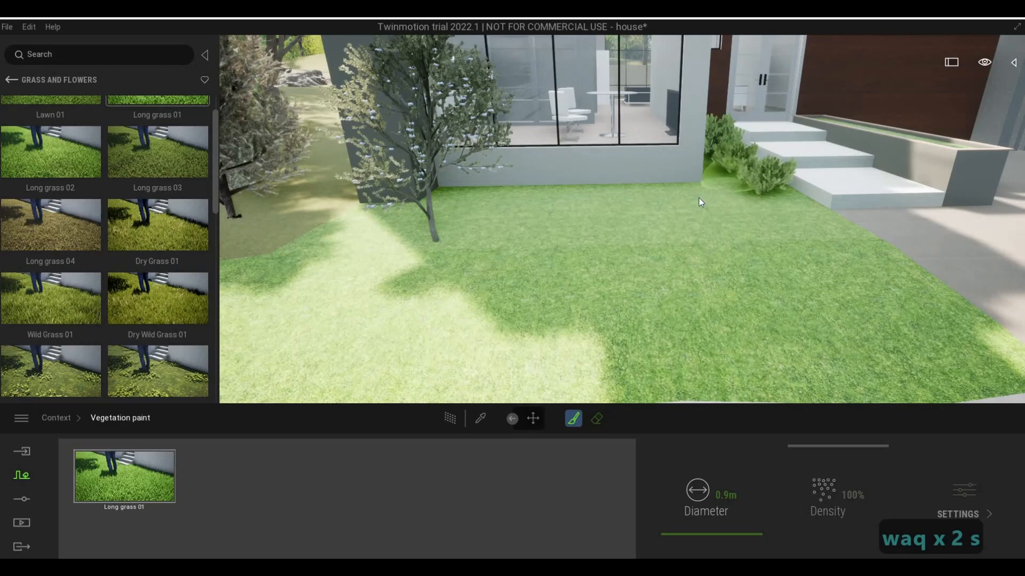
key("d")
key("q")
key("q")
key("d")
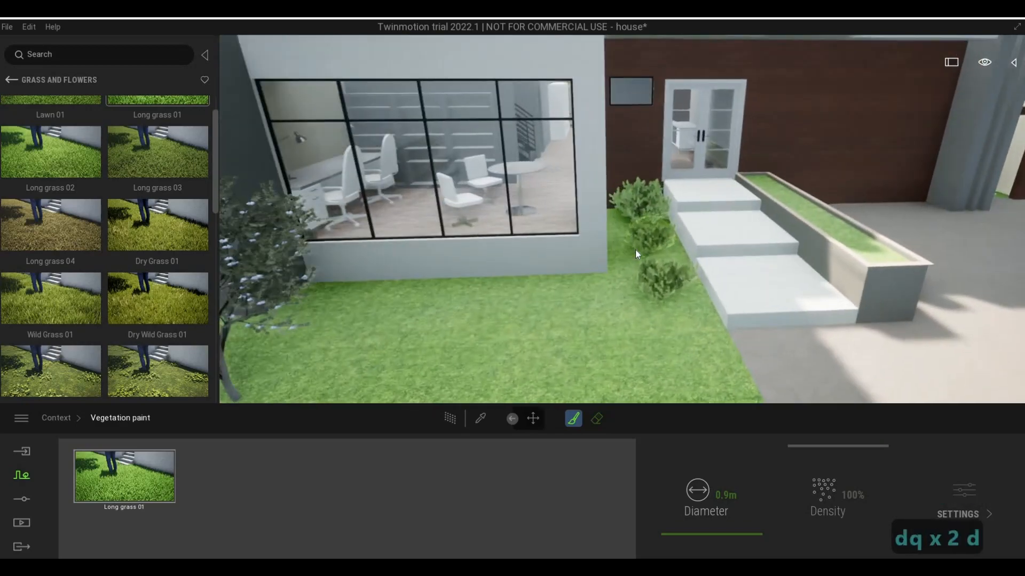
key("s")
key("s")
key("s")
key("Escape")
key("Escape")
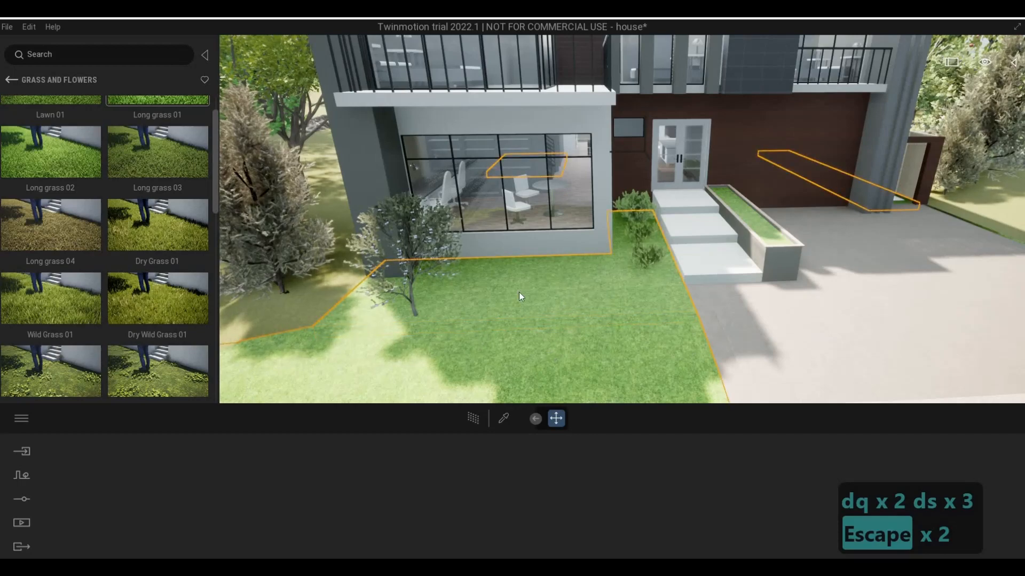
- Select the terrain surfaces on both sides of the house together with the front lawn subregion, and isolate them
key("a")
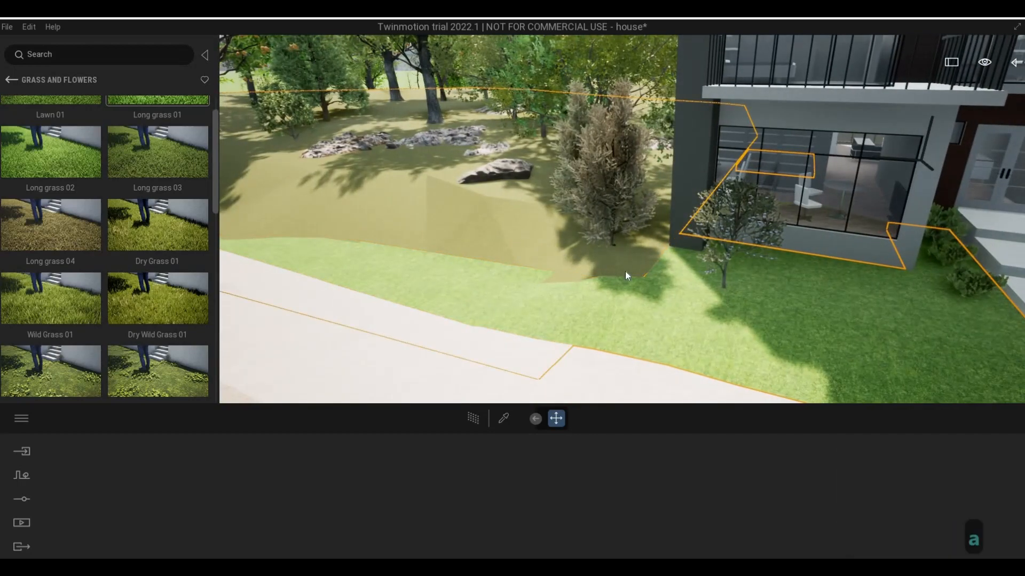
right_click_drag(688, 186, 726, 149)
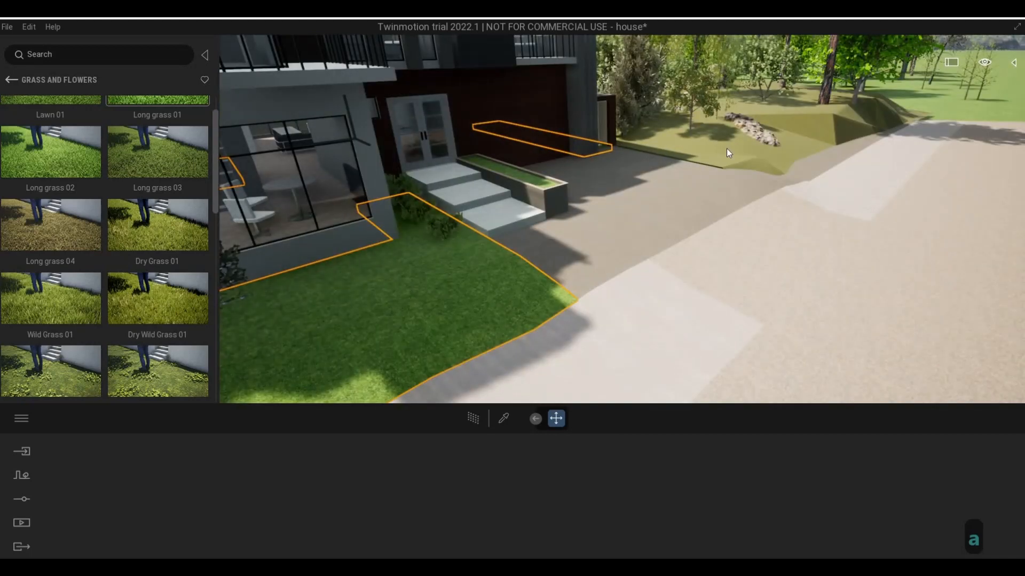
left_click(760, 155)
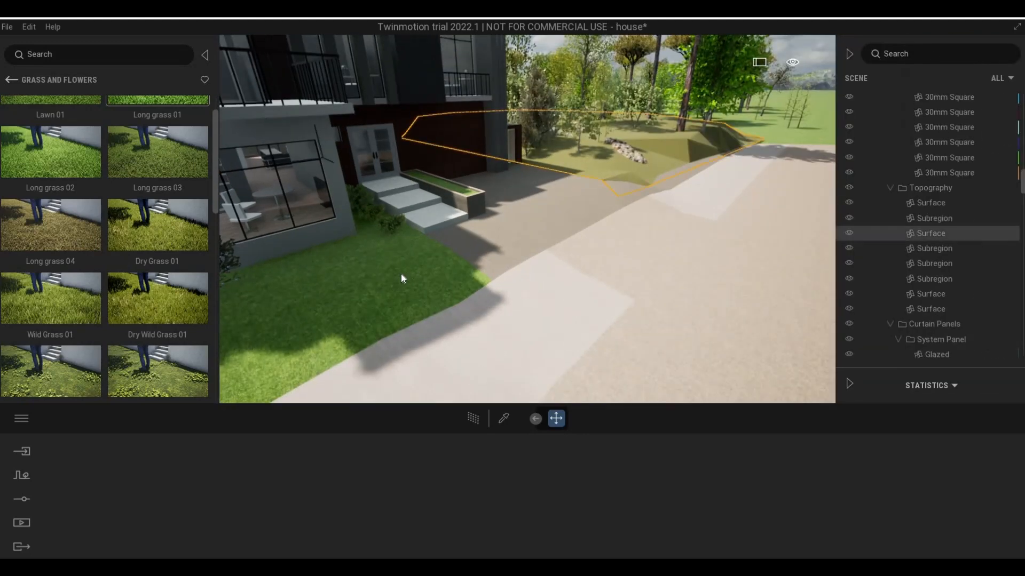
left_click(380, 209, "ctrl")
right_click_drag(380, 210, 444, 222)
scroll(952, 239, "up", 5)
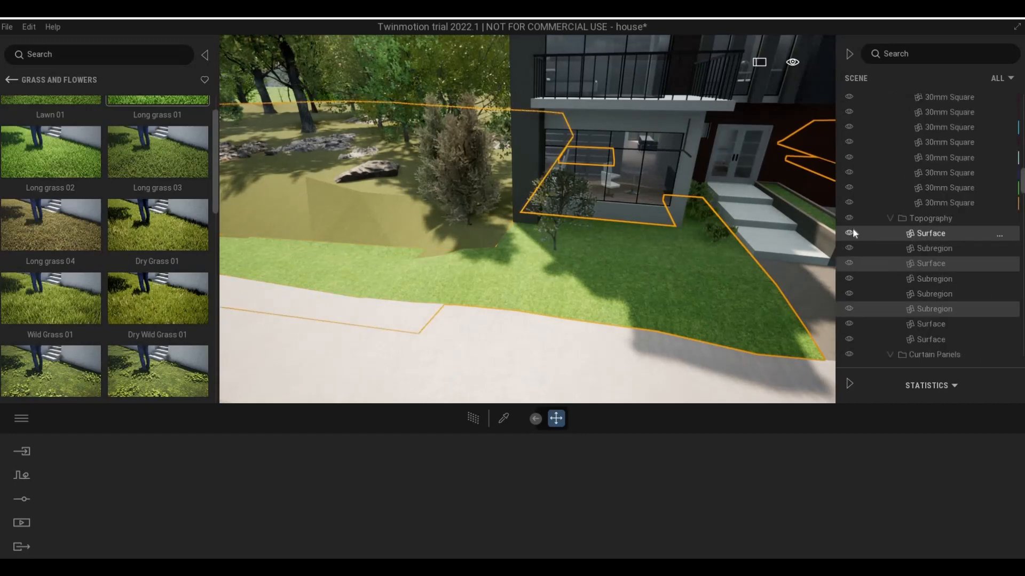
right_click(890, 235)
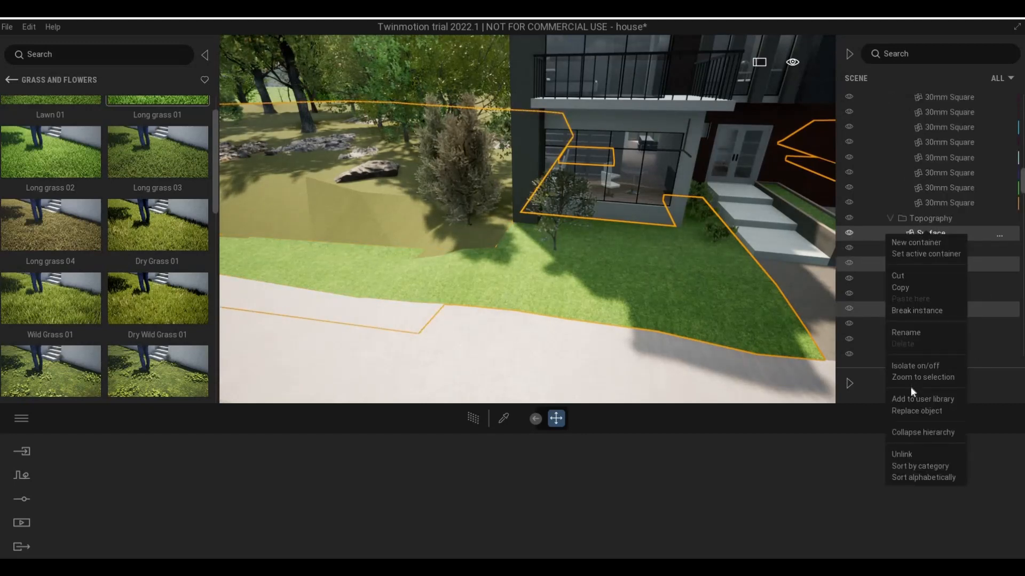
left_click(915, 367)
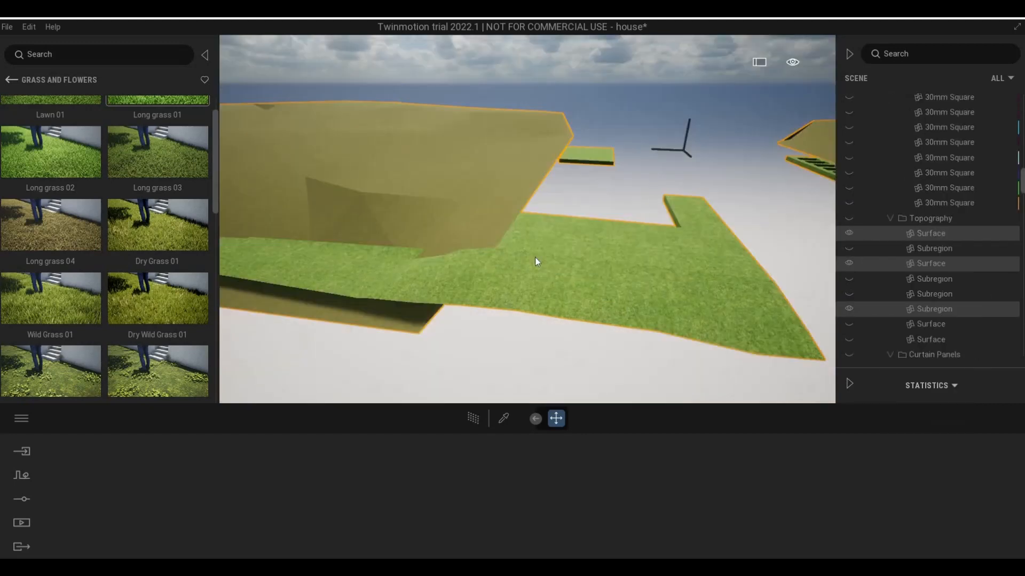
key("Escape")
- Return to vegetation painting with Long grass 01 and set the brush diameter to 7.5 m over the isolated lawn
key("s")
key("d")
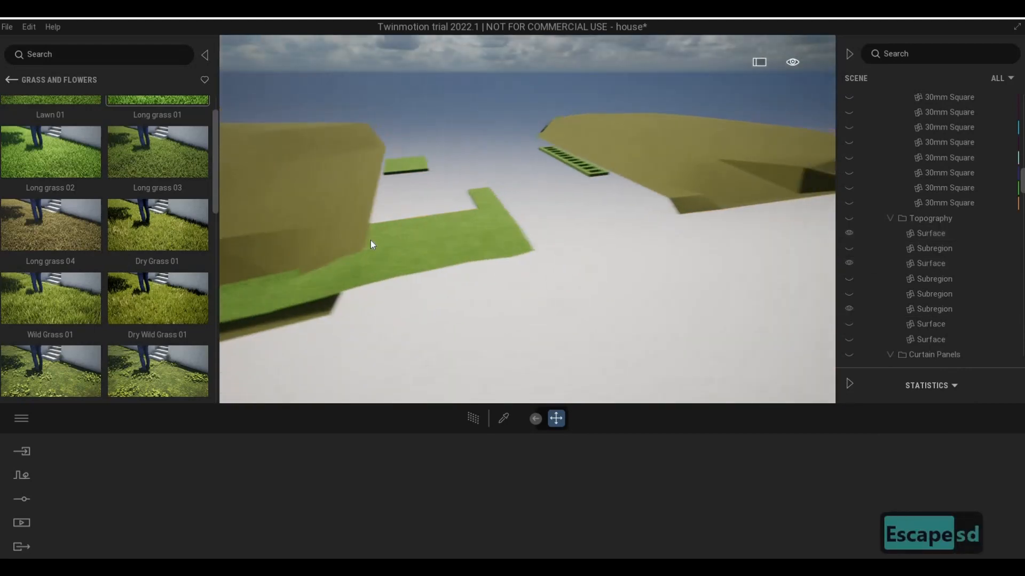
key("a")
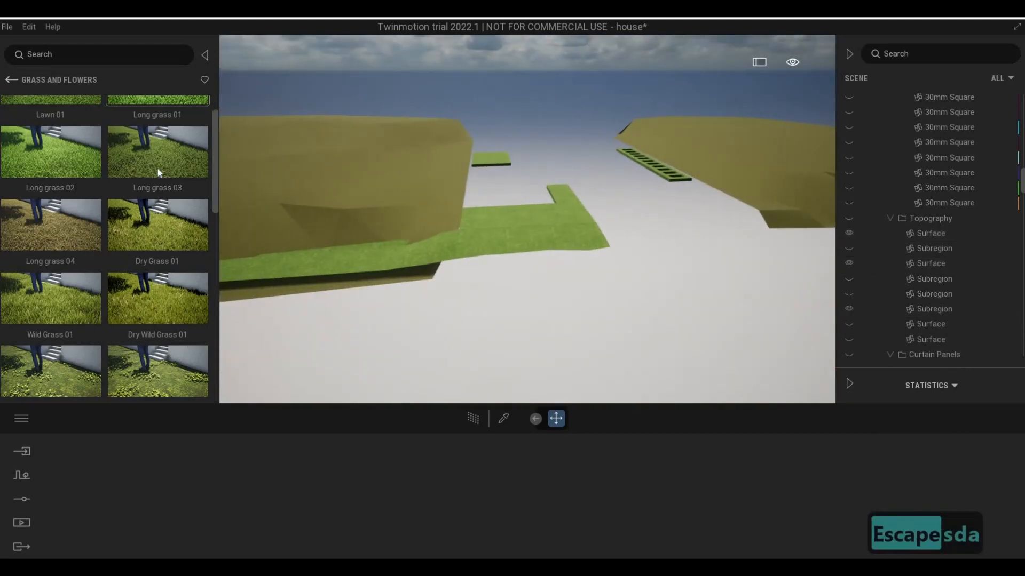
left_click(503, 419)
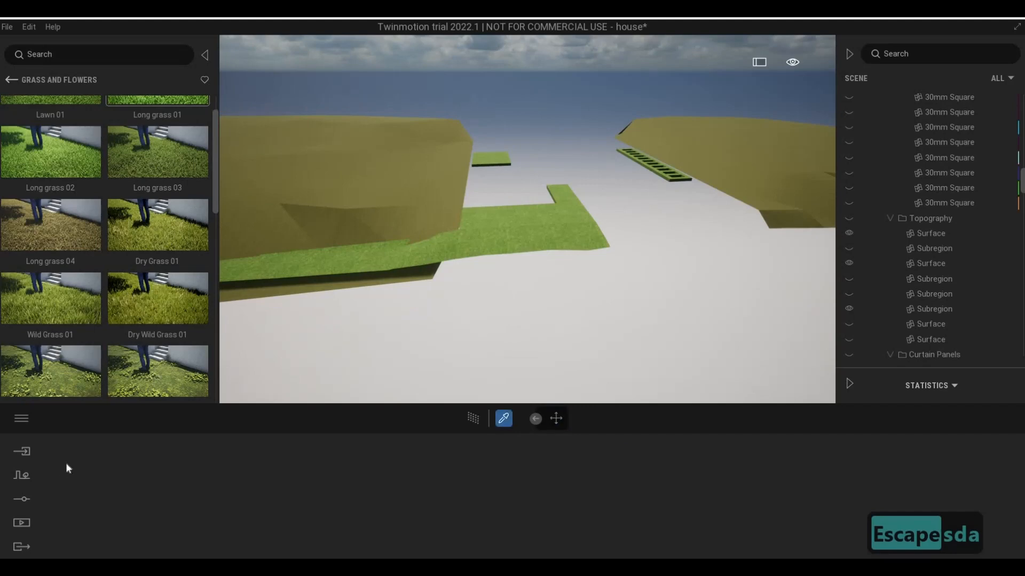
left_click(22, 475)
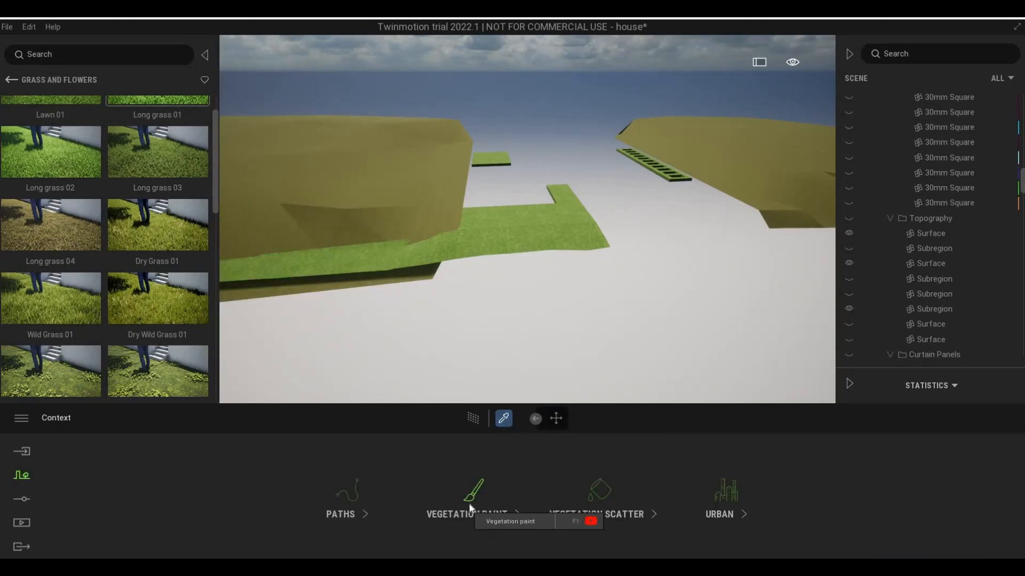
left_click(469, 511)
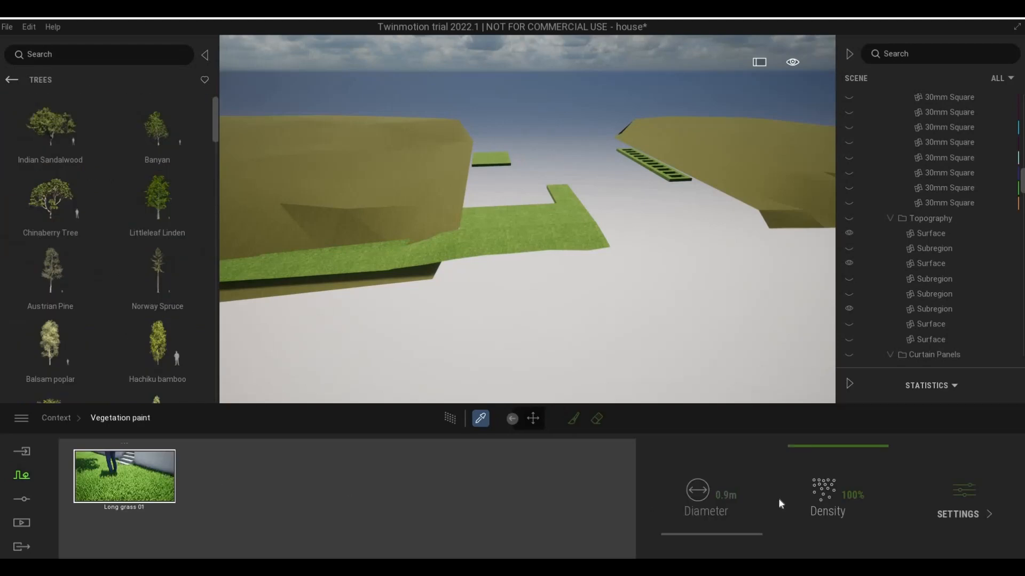
left_click(571, 424)
left_click(675, 525)
left_click_drag(676, 526, 674, 528)
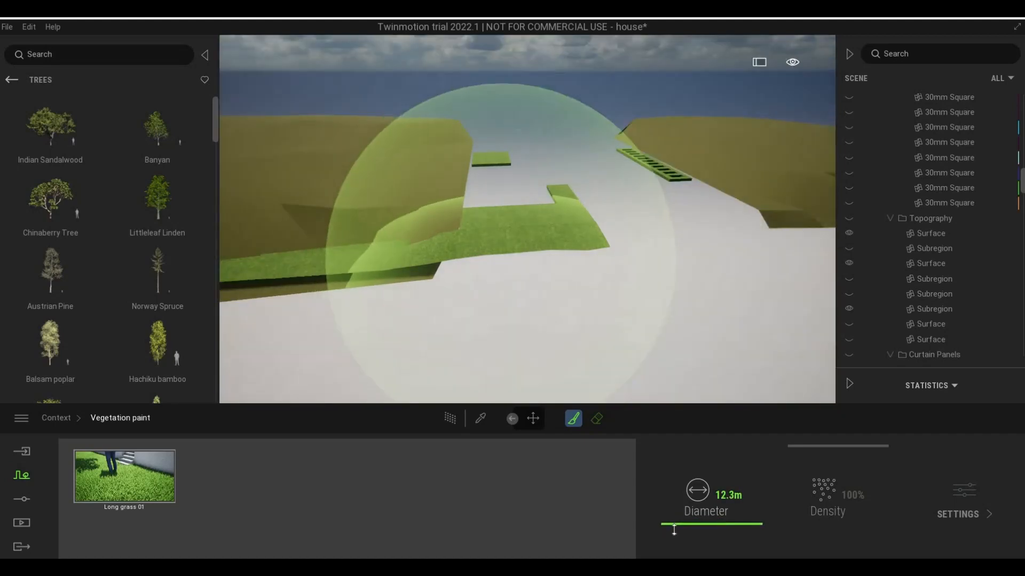
key("w")
key("q")
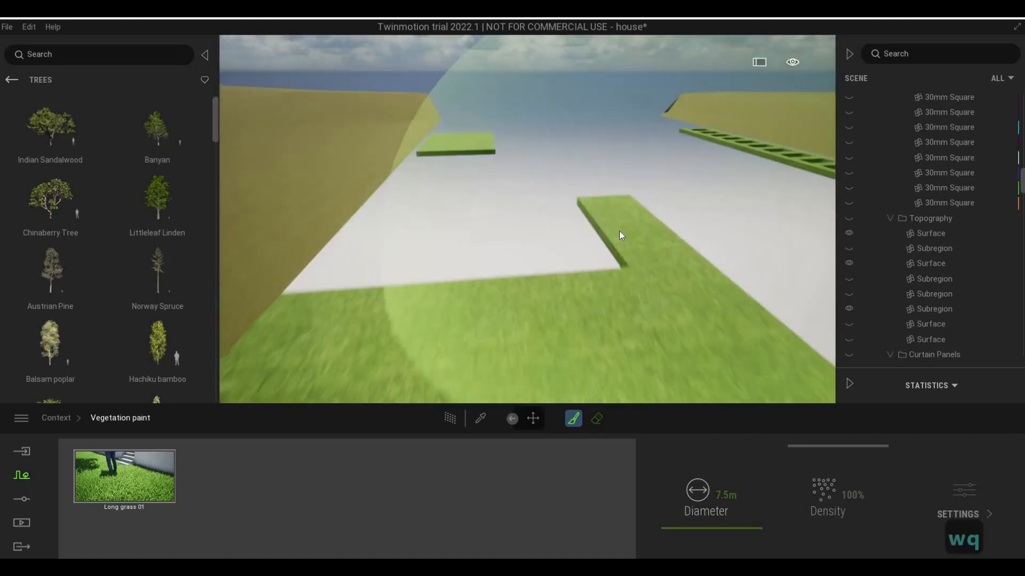
- Paint Long grass 01 over the front lawn and the adjoining front part of the terrain beside it
left_click(585, 270)
key("s")
mouse_move(466, 280)
left_mouse_down()
mouse_move(409, 297)
mouse_move(625, 303)
mouse_move(408, 313)
mouse_move(500, 322)
mouse_move(446, 299)
mouse_move(523, 229)
mouse_move(588, 209)
mouse_move(557, 207)
mouse_move(405, 249)
mouse_move(373, 235)
mouse_move(333, 317)
mouse_move(328, 257)
mouse_move(352, 219)
mouse_move(323, 324)
mouse_move(545, 249)
mouse_move(682, 222)
mouse_move(713, 229)
mouse_move(547, 183)
mouse_move(596, 230)
mouse_move(703, 213)
mouse_move(594, 203)
mouse_move(596, 219)
mouse_move(581, 214)
mouse_move(583, 246)
left_mouse_up()
key("a")
key("a")
key("s")
key("a")
key("a")
key("a")
key("s")
- Paint Long grass 01 across the front slopes of the terrain mound on the driveway side
key("d")
key("d")
key("d")
key("w")
key("d")
key("w")
key("q")
key("d")
key("s")
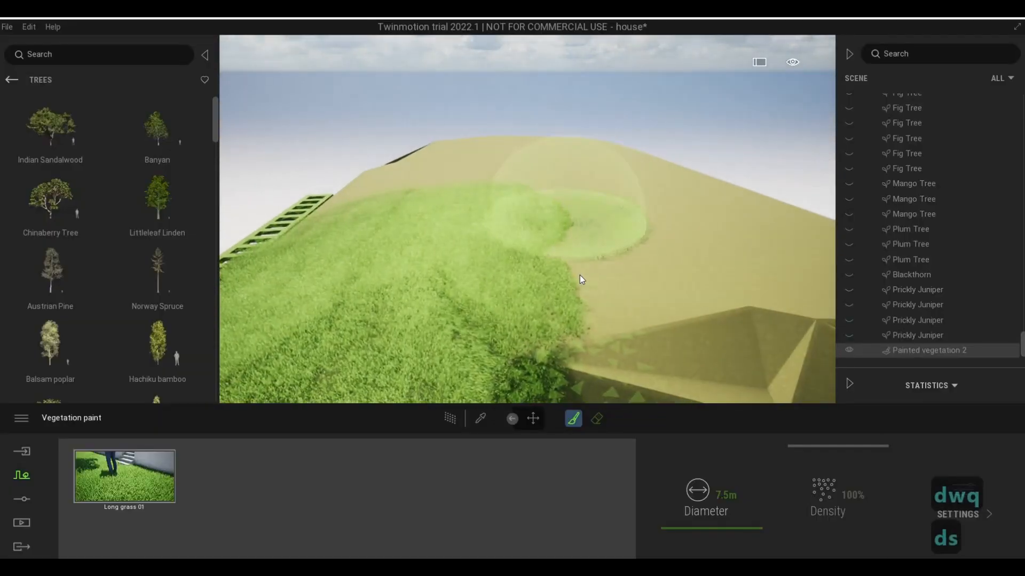
key("d")
key("s")
mouse_move(691, 283)
left_mouse_down()
mouse_move(687, 247)
mouse_move(753, 267)
mouse_move(727, 229)
mouse_move(672, 213)
left_mouse_up()
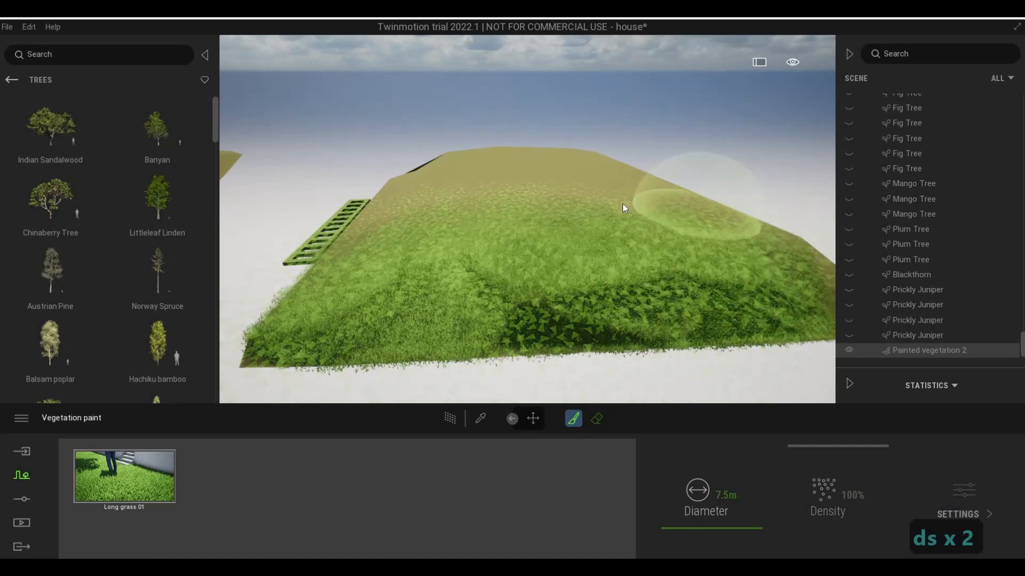
- Extend the Long grass 01 painting across the large terrain beside the lawn, out to its far roadside end
key("a")
key("a")
key("a")
key("a")
key("a")
key("a")
key("a")
key("a")
key("a")
key("a")
key("a")
key("a")
key("a")
key("a")
key("a")
key("a")
key("a")
key("a")
key("a")
key("a")
key("a")
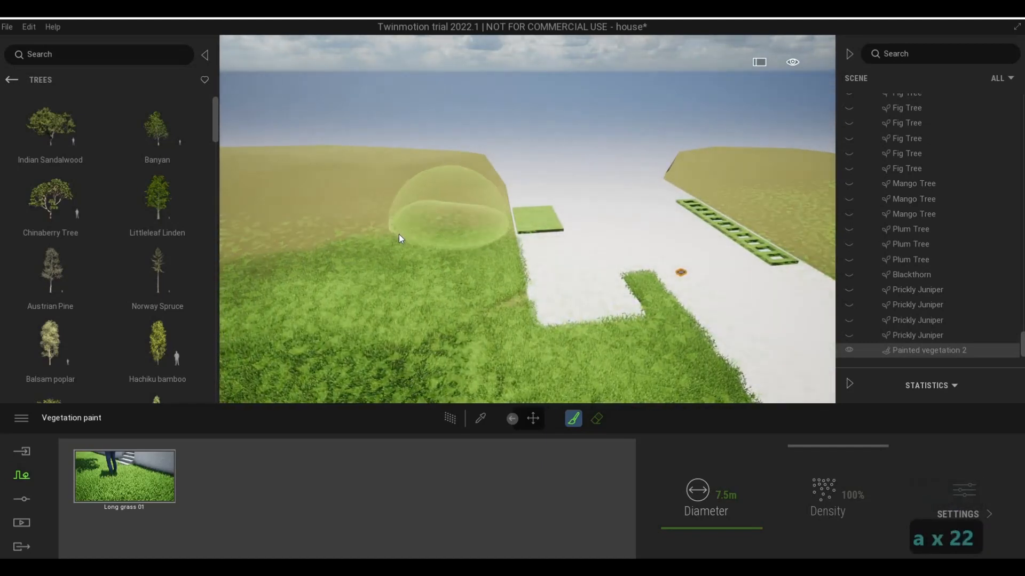
key("a")
key("a")
key("a")
key("a")
key("a")
key("a")
key("a")
key("a")
key("a")
key("a")
key("a")
key("a")
key("a")
key("a")
key("a")
key("a")
key("a")
key("a")
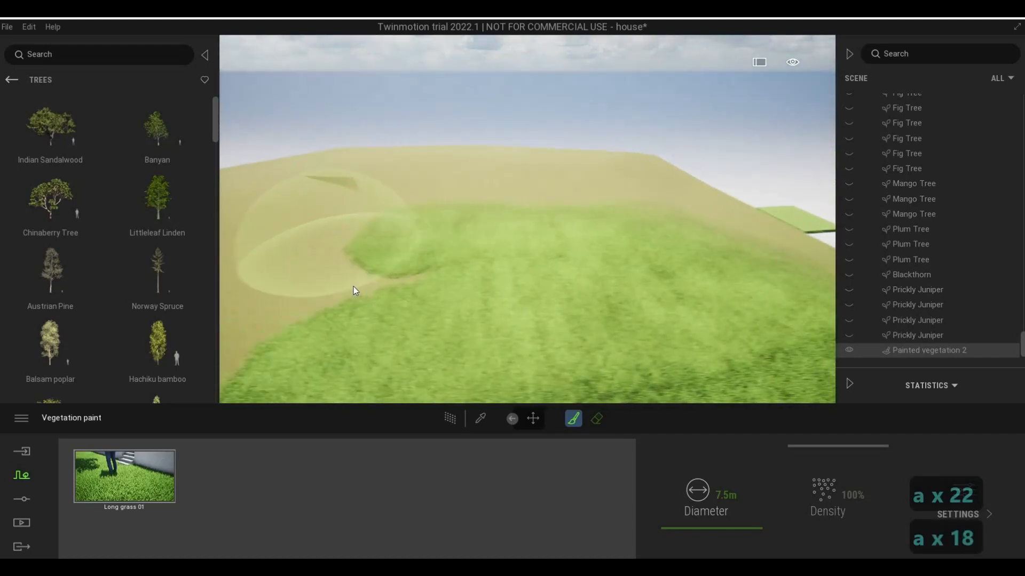
key("s")
key("s")
key("s")
key("s")
key("s")
key("s")
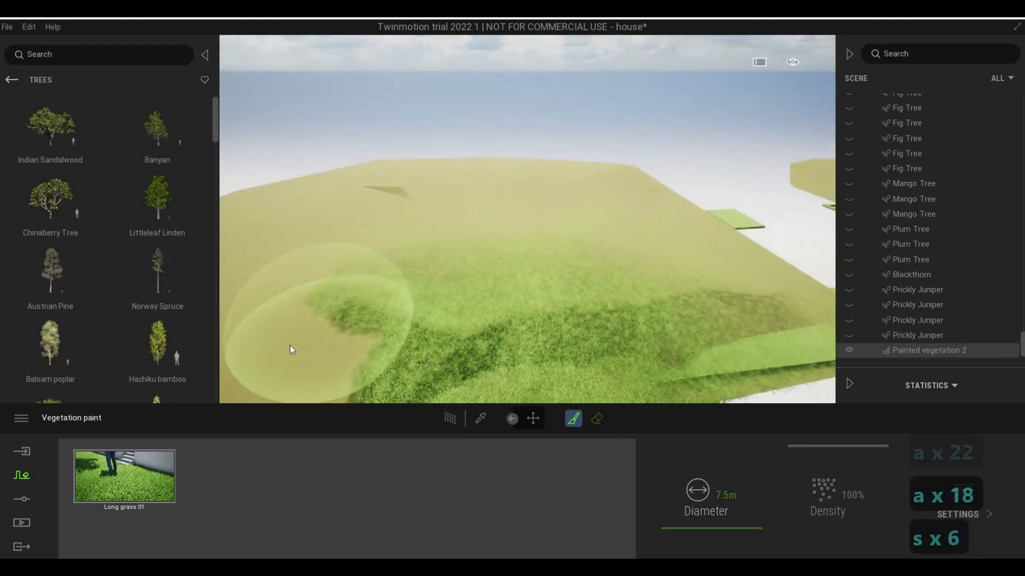
key("d")
key("s")
key("a")
- Review the grass coverage on the front lawn and both side terrains, and leave vegetation painting
key("d")
key("d")
key("d")
key("d")
key("d")
key("d")
key("d")
key("d")
key("d")
key("d")
key("d")
key("d")
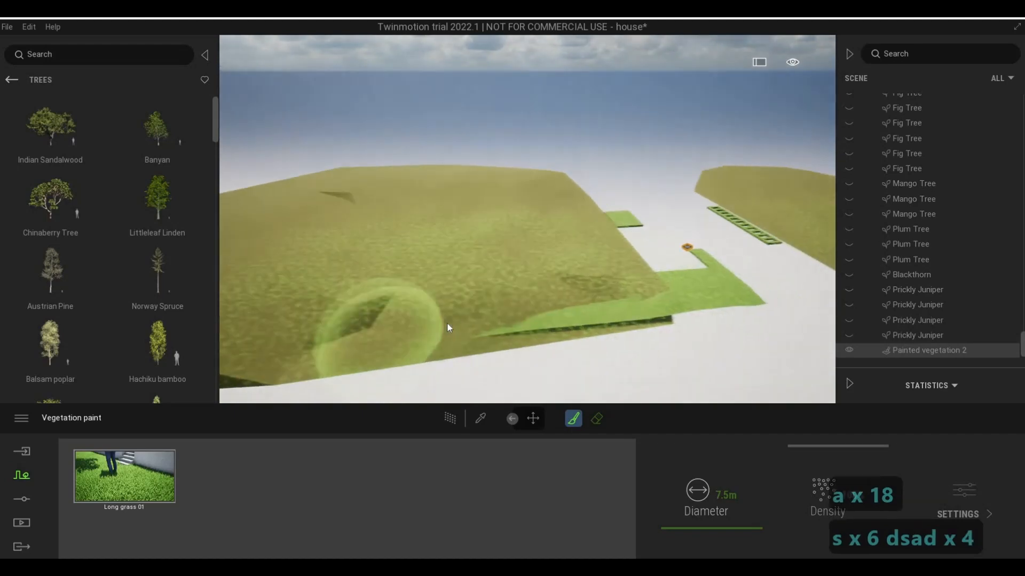
key("w")
key("d")
key("w")
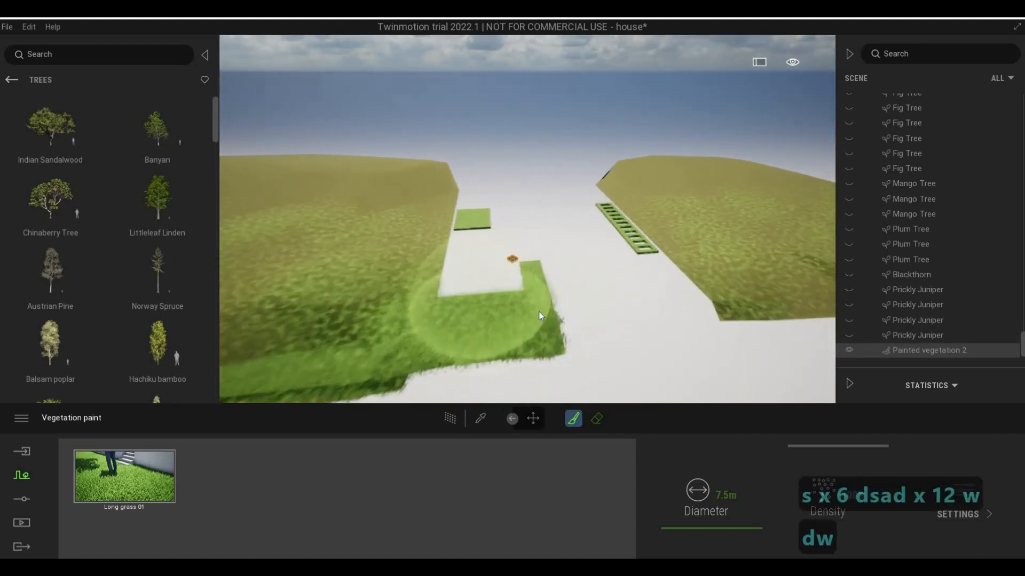
key("w")
key("w")
key("w")
key("w")
key("w")
key("s")
key("a")
key("e")
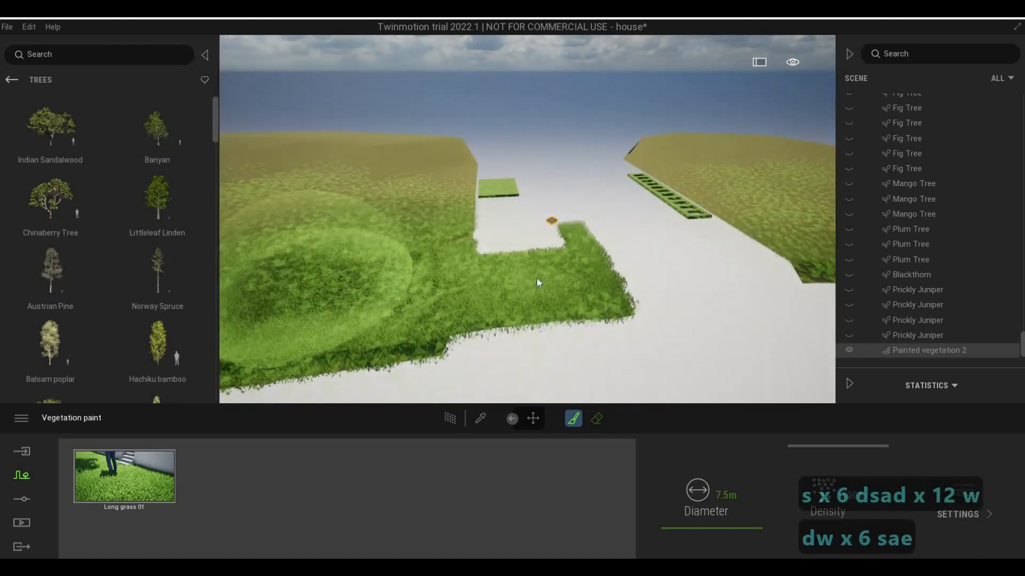
key("Escape")
key("Escape")
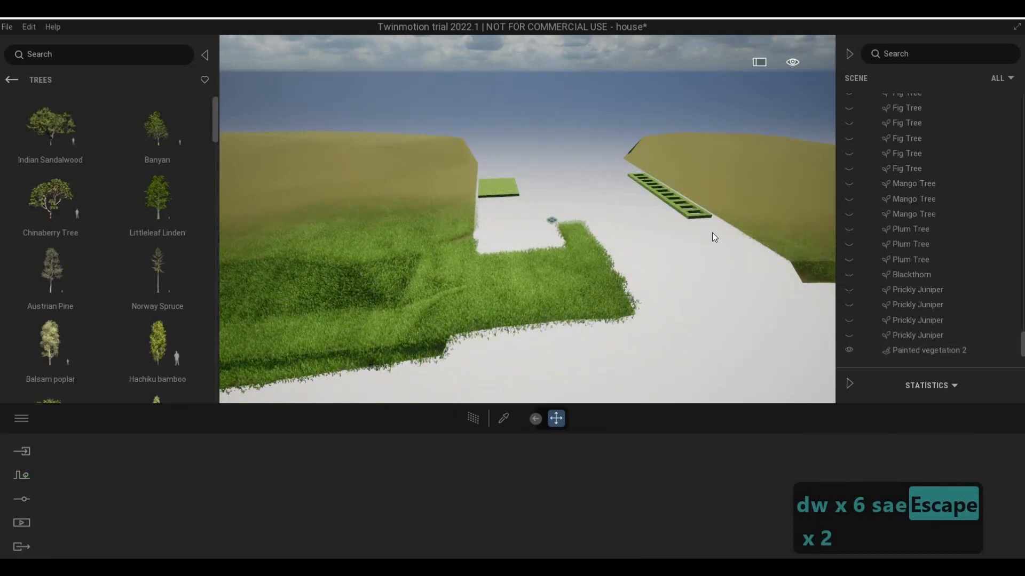
- Turn off isolation of the FLOOR 5 object to show the whole scene, and clear the selection
left_click(691, 216)
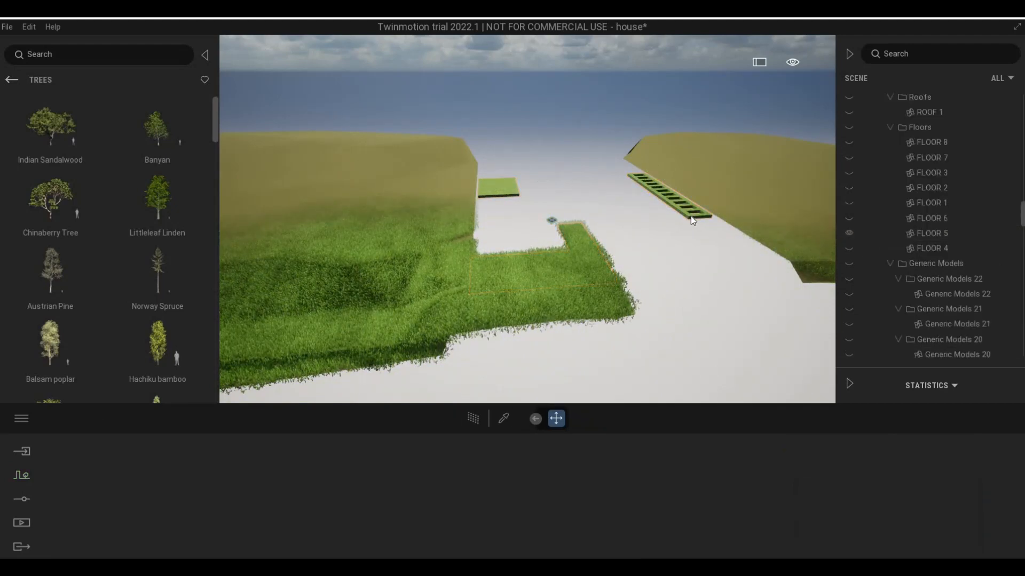
right_click(886, 234)
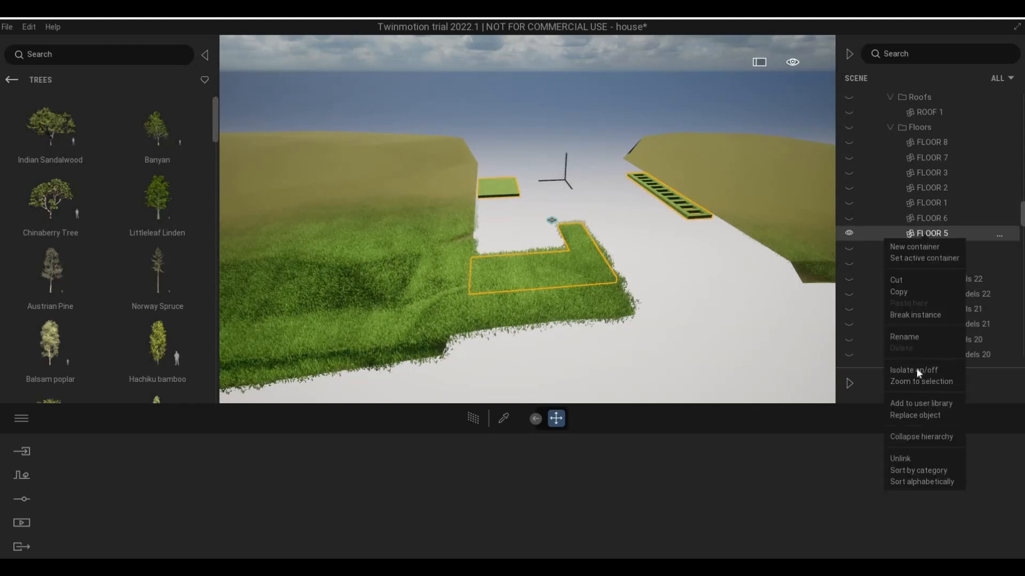
left_click(929, 383)
key("Escape")
key("Escape")
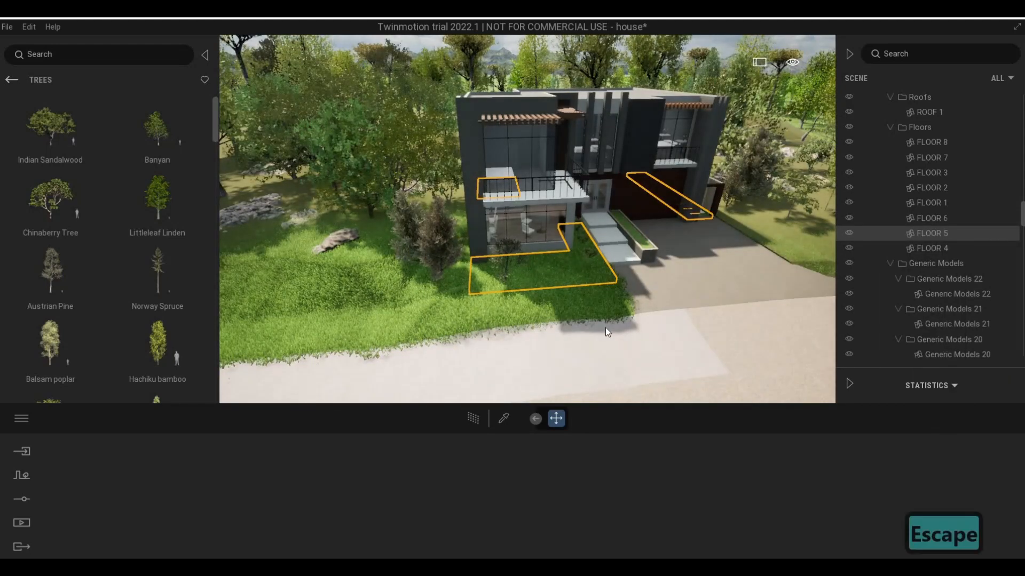
- Paint Long grass 01 into the planter beside the entrance steps with a 0.9 m diameter brush
key("e")
key("e")
key("e")
key("w")
key("d")
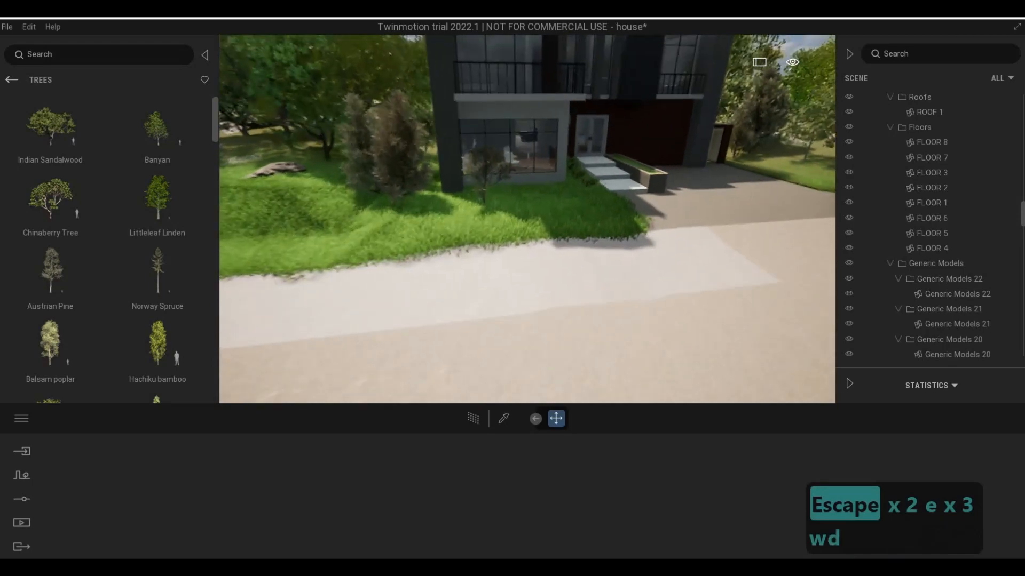
key("w")
key("q")
key("q")
key("q")
key("w")
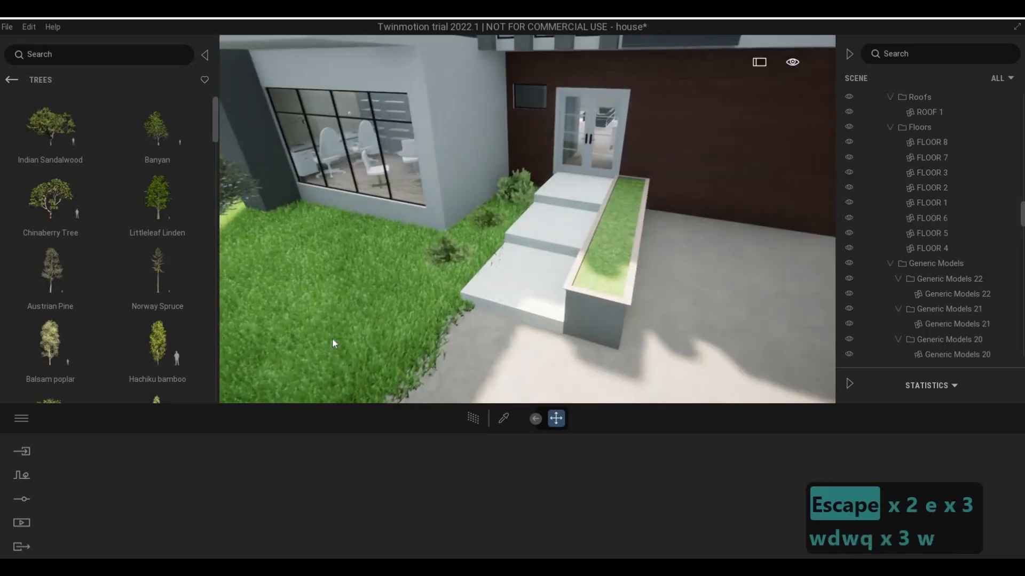
key("d")
left_click(332, 335)
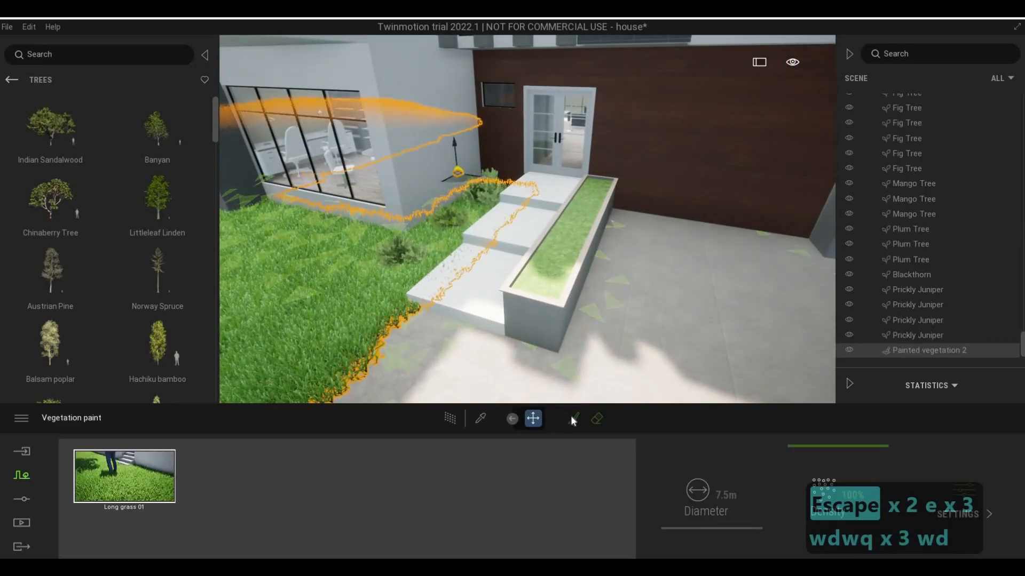
left_click(573, 419)
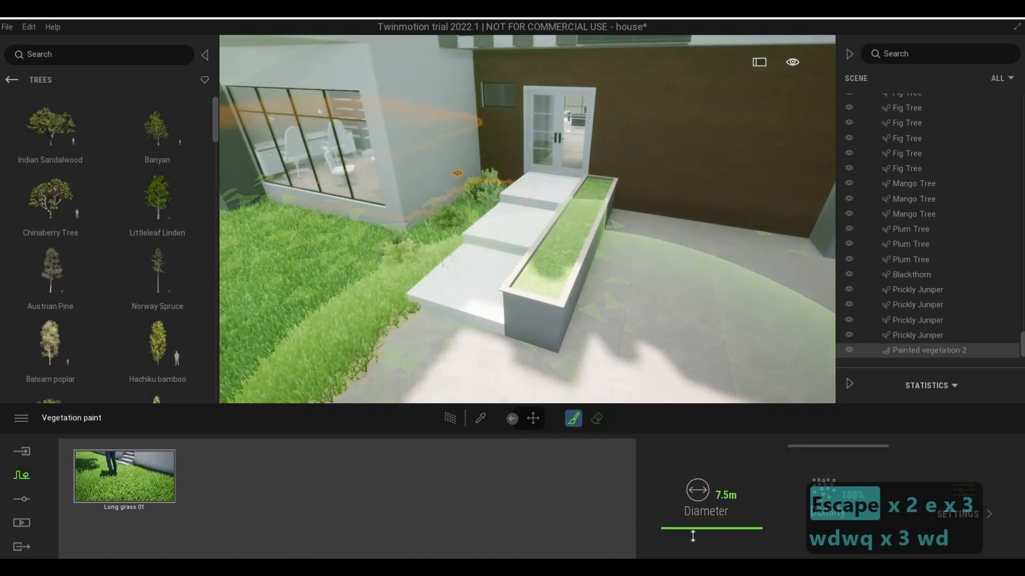
left_click(693, 535)
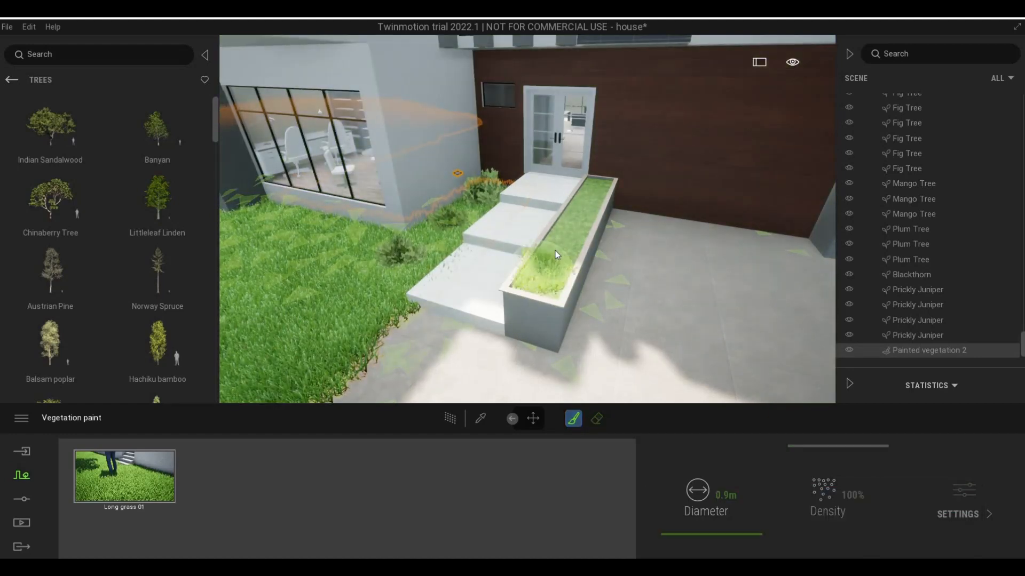
left_click_drag(555, 255, 594, 188)
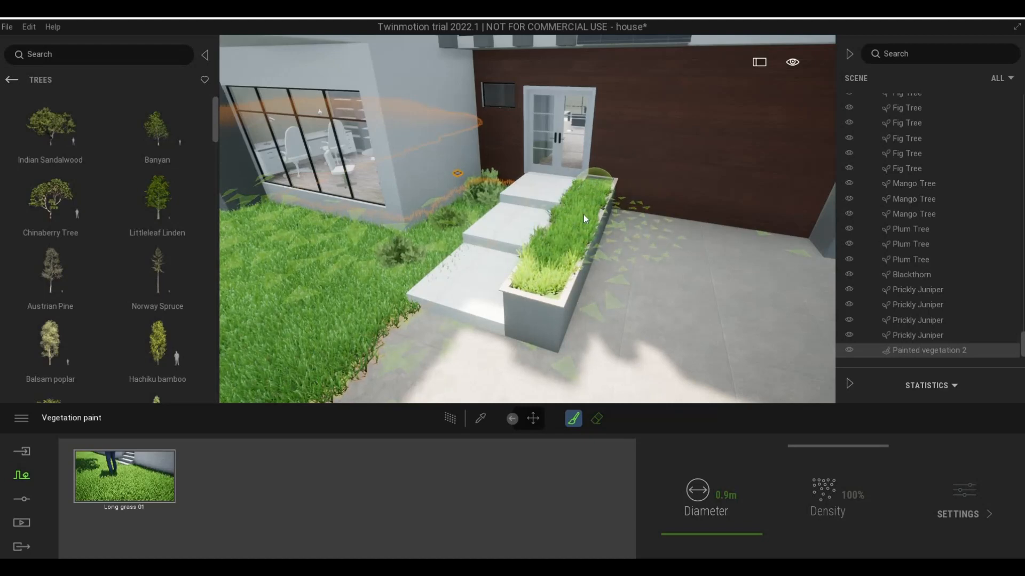
key("Escape")
- Erase the stray Long grass 01 spilling over the planter's edge onto the entrance steps, and leave vegetation painting
key("a")
key("e")
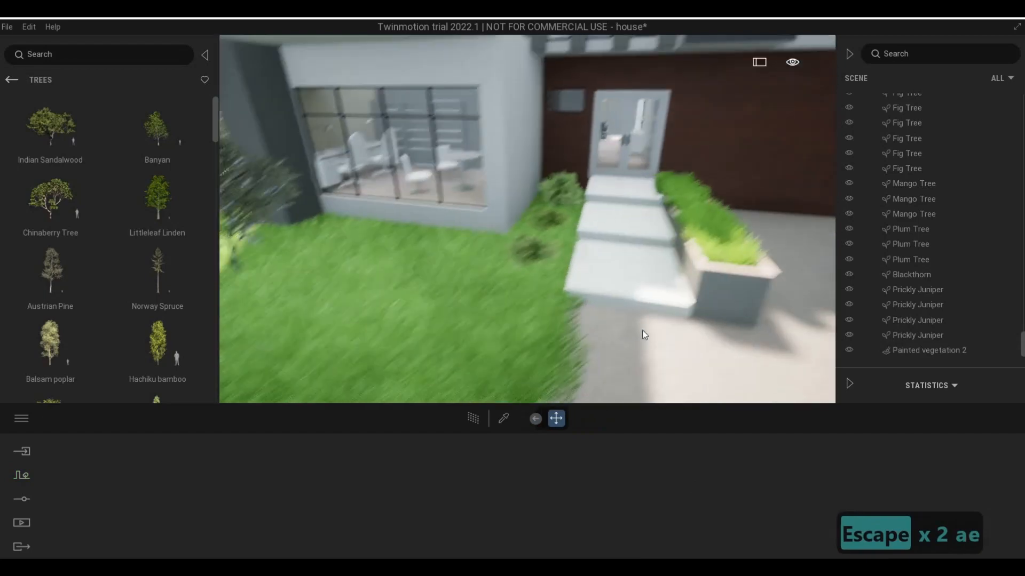
key("d")
key("w")
key("w")
key("w")
key("q")
key("q")
key("q")
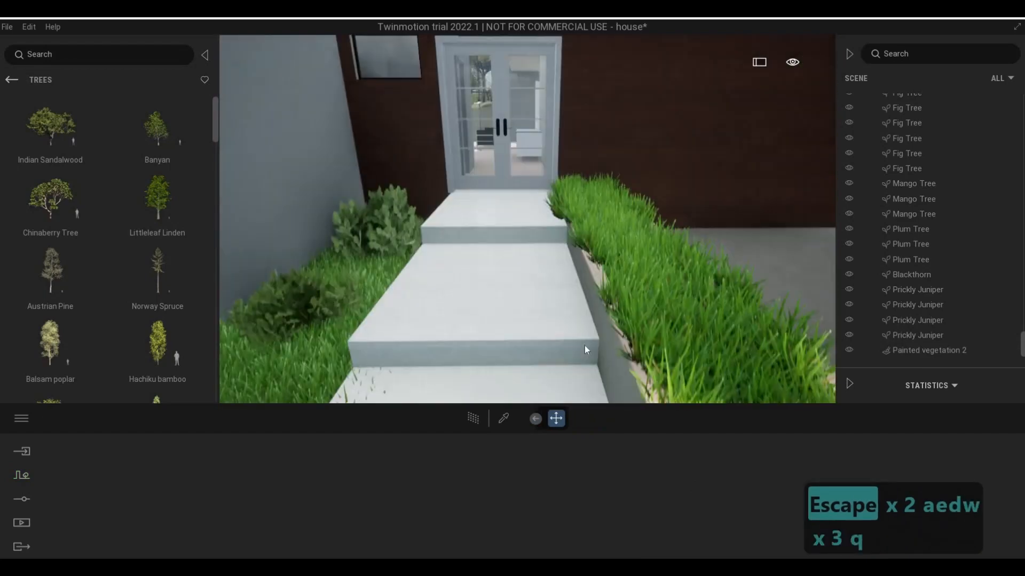
key("w")
key("e")
key("e")
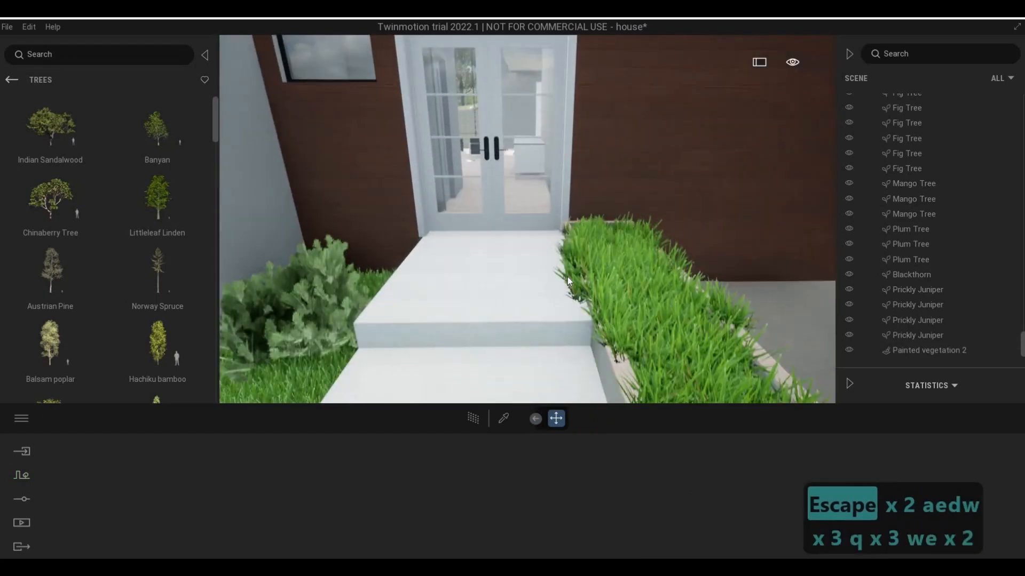
left_click(585, 360)
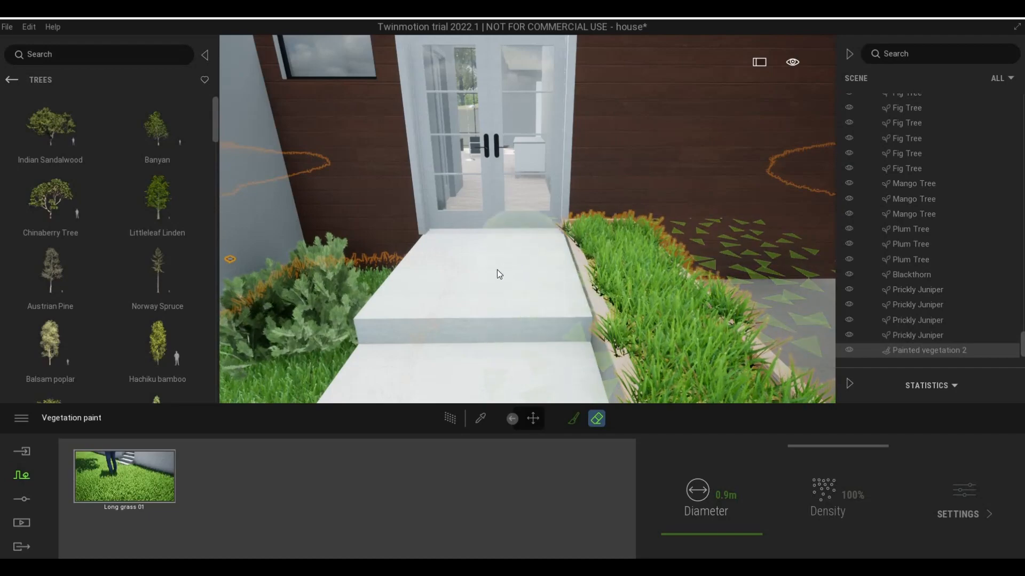
key("Escape")
key("Escape")
- Trim the painted grass overhanging the front lawn's driveway and roadside edges with the 0.9 m eraser
key("s")
key("a")
key("e")
key("s")
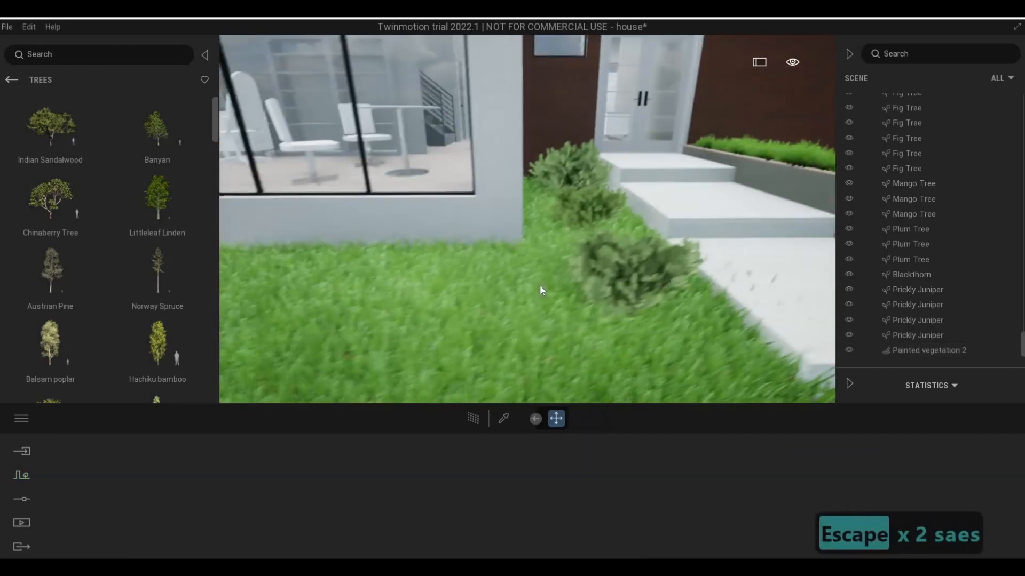
key("d")
key("Escape")
key("Escape")
key("d")
key("a")
key("e")
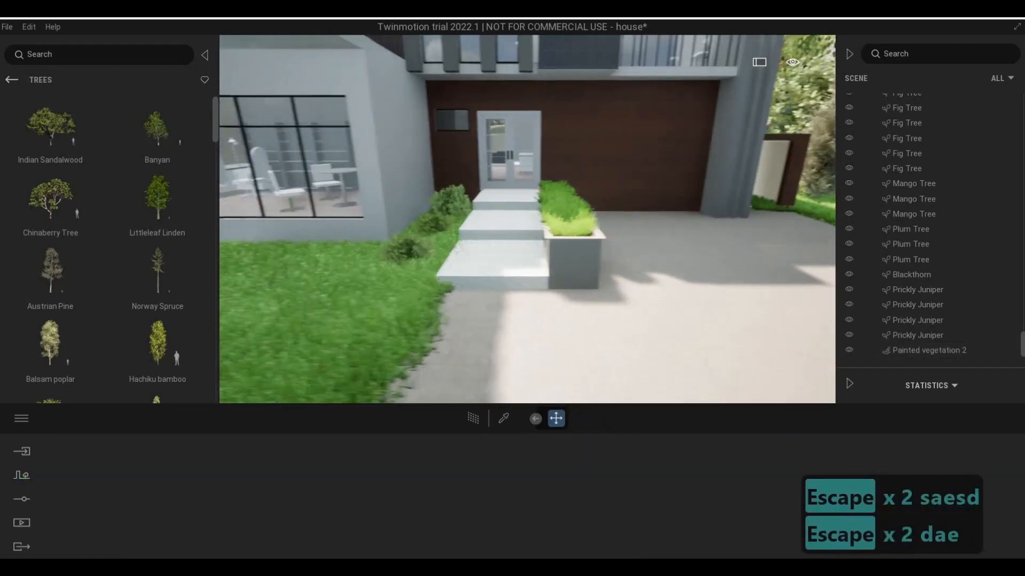
key("w")
key("s")
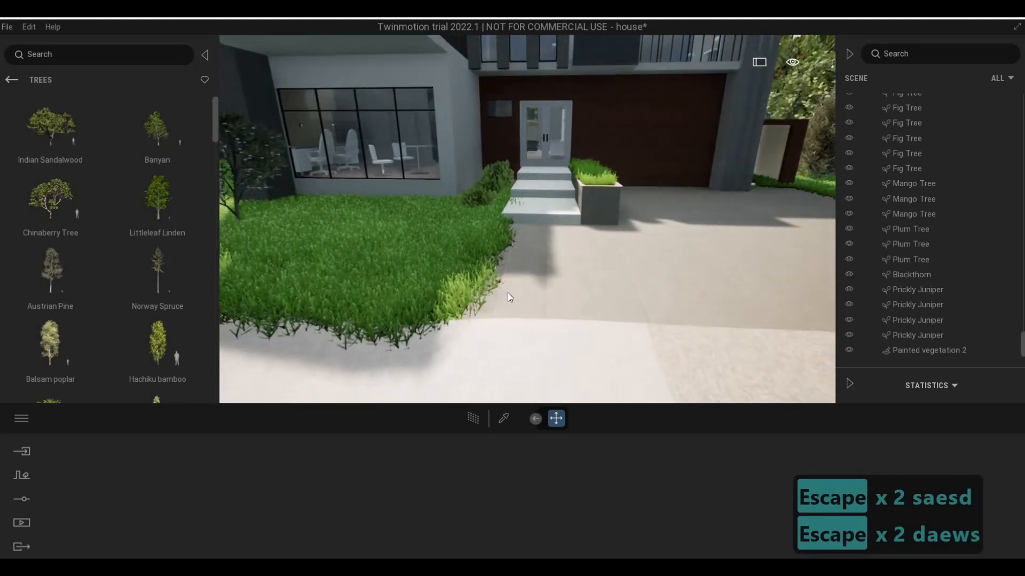
left_click(505, 415)
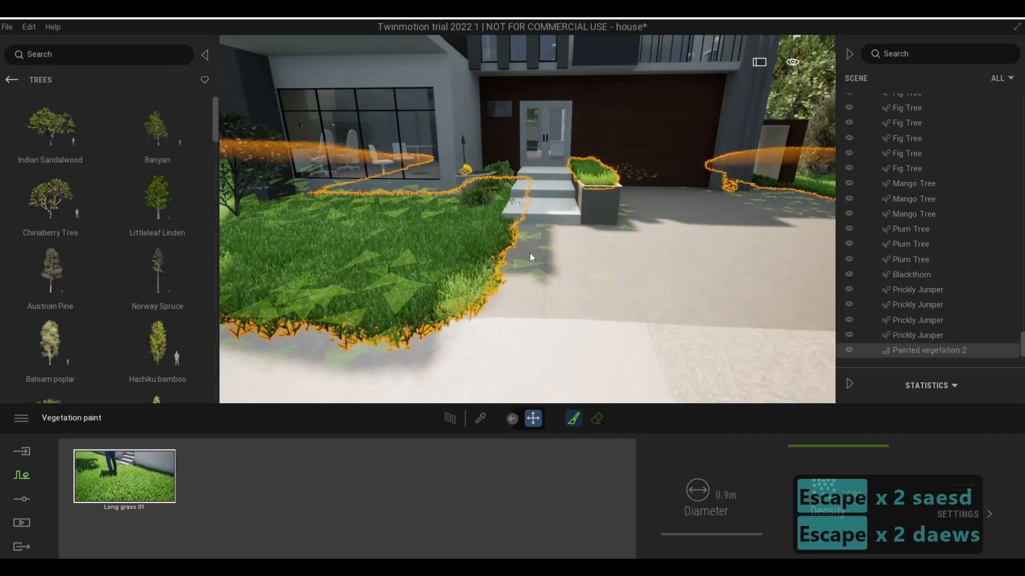
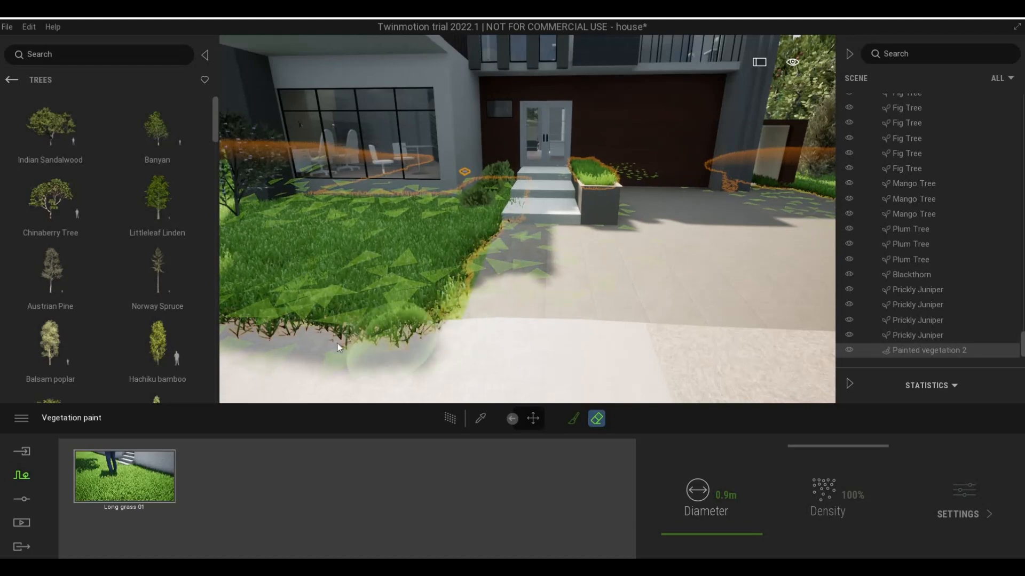
key("a")
key("s")
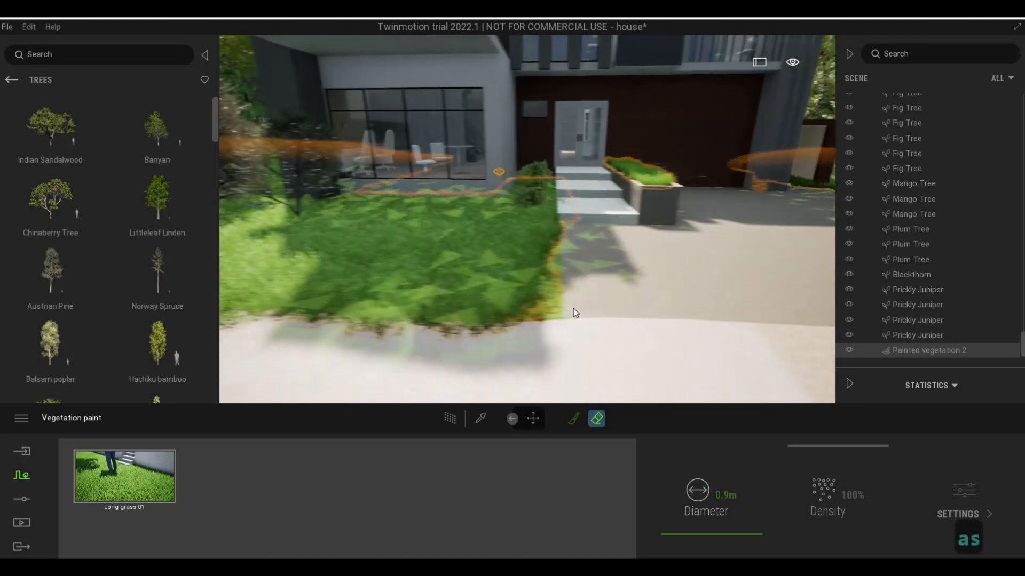
key("a")
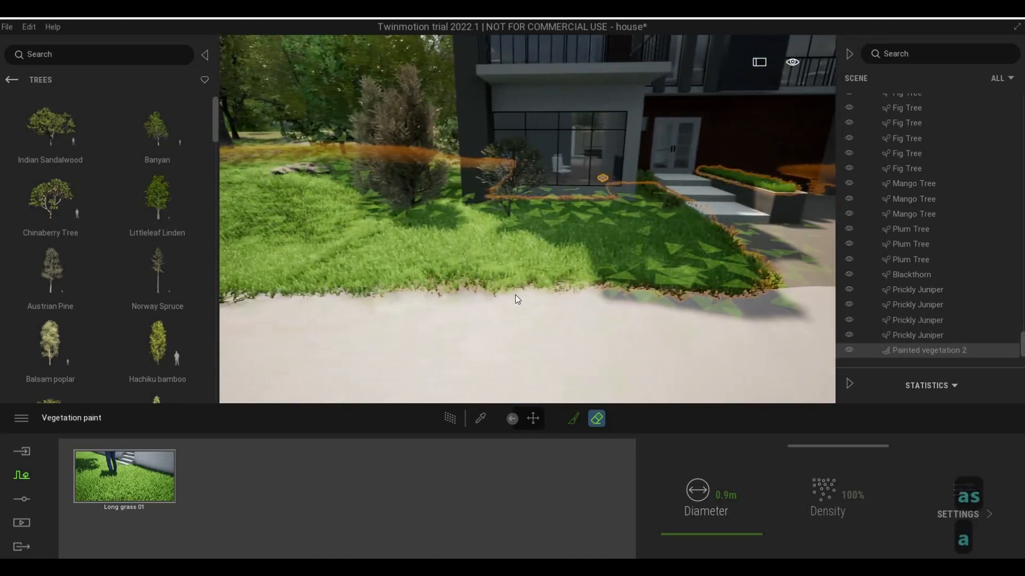
key("d")
key("Escape")
key("Escape")
key("Escape")
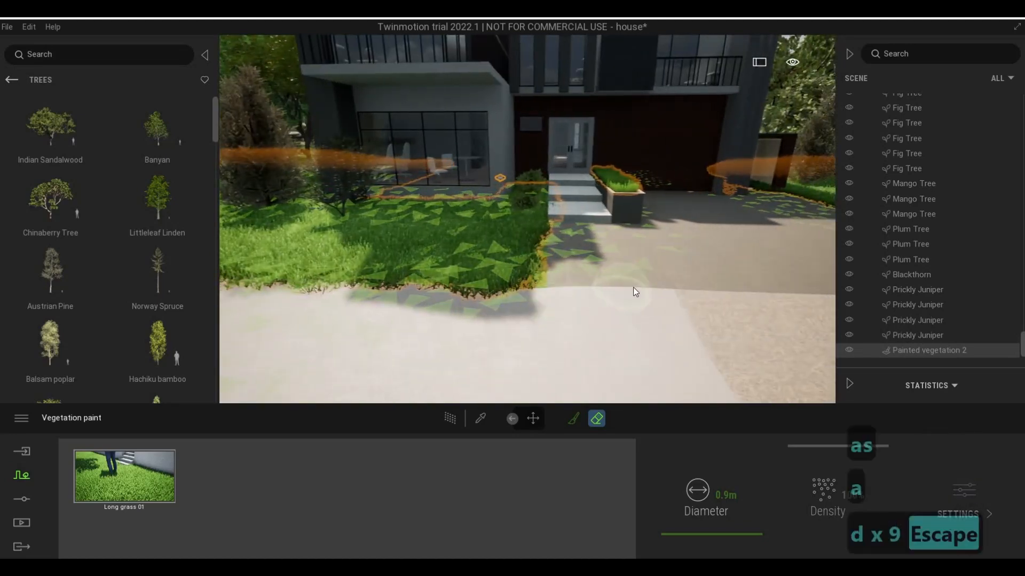
- Examine the grass edge of the front lawn around the driveway corner
key("a")
key("e")
key("w")
key("w")
key("q")
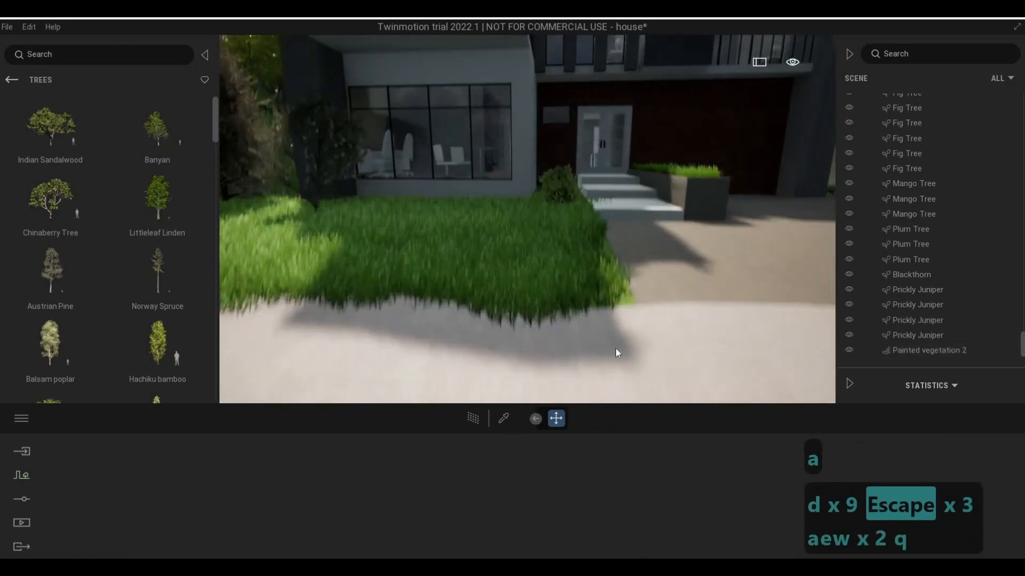
key("d")
key("s")
key("a")
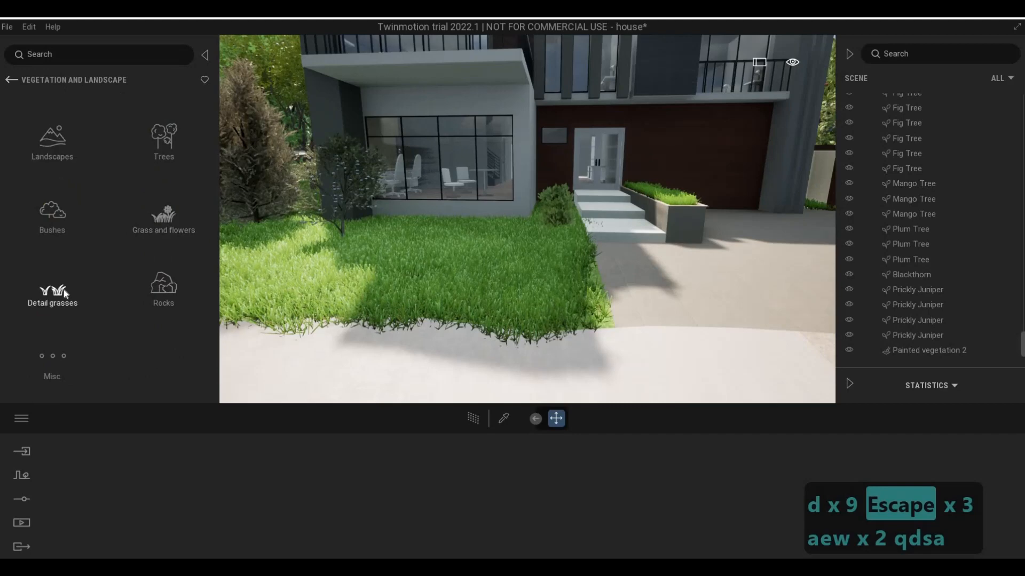
- Browse the Detail grasses and Bushes libraries for plants suited to the entrance planter
left_click(52, 292)
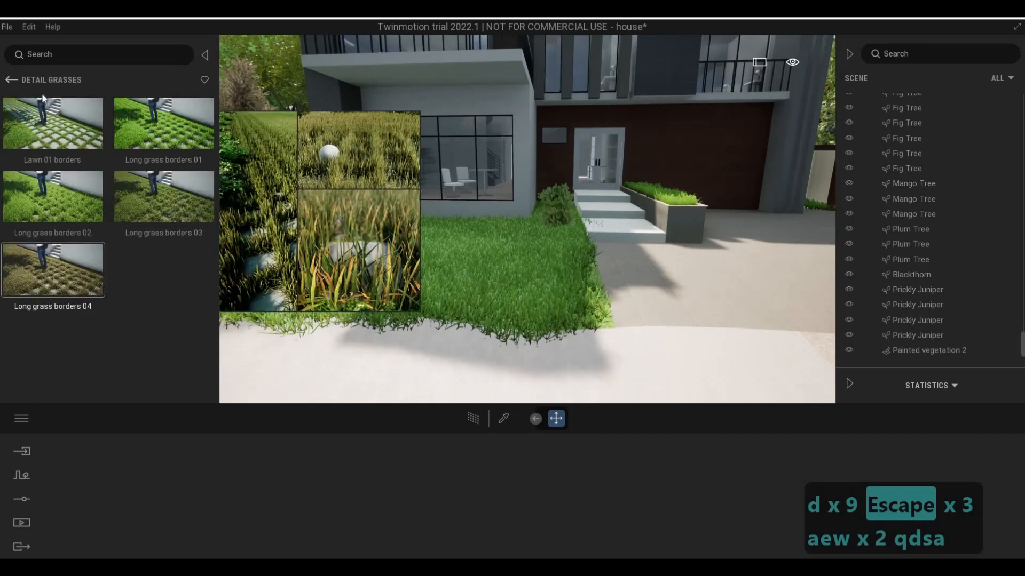
left_click(12, 80)
left_click(84, 229)
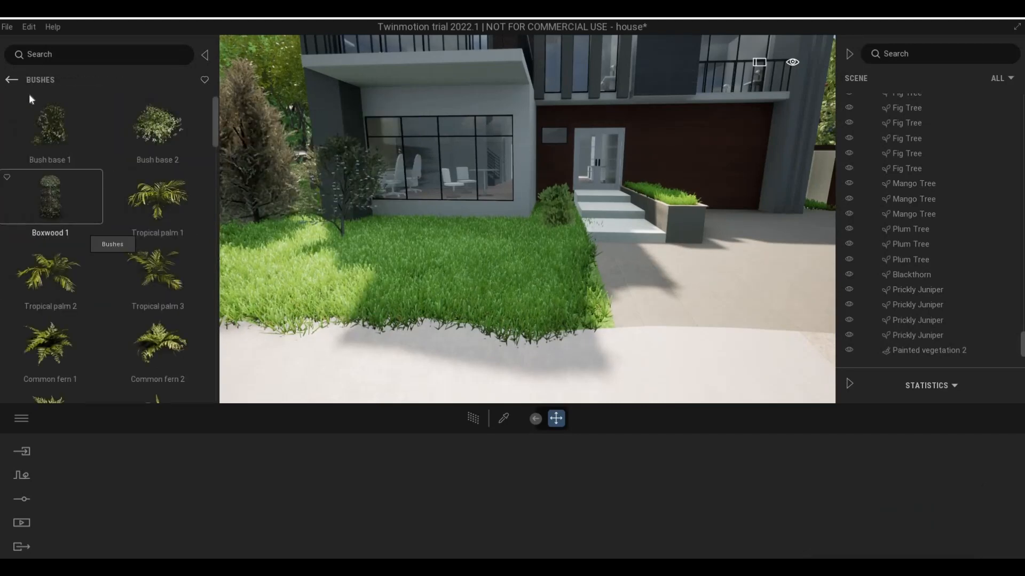
scroll(29, 94, "down", 2)
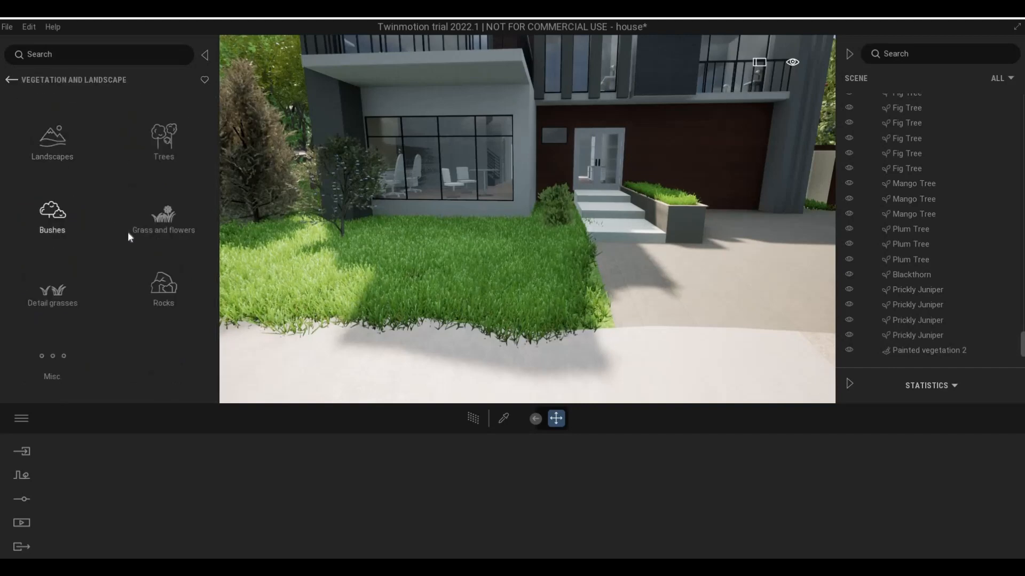
left_click(127, 232)
scroll(143, 258, "down", 2)
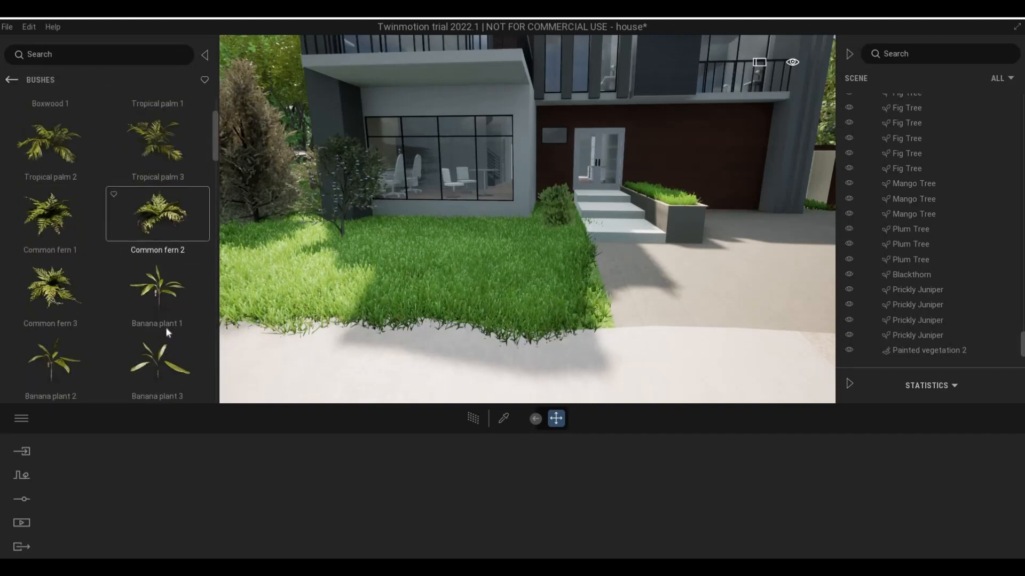
scroll(155, 317, "up", 1)
scroll(109, 321, "down", 6)
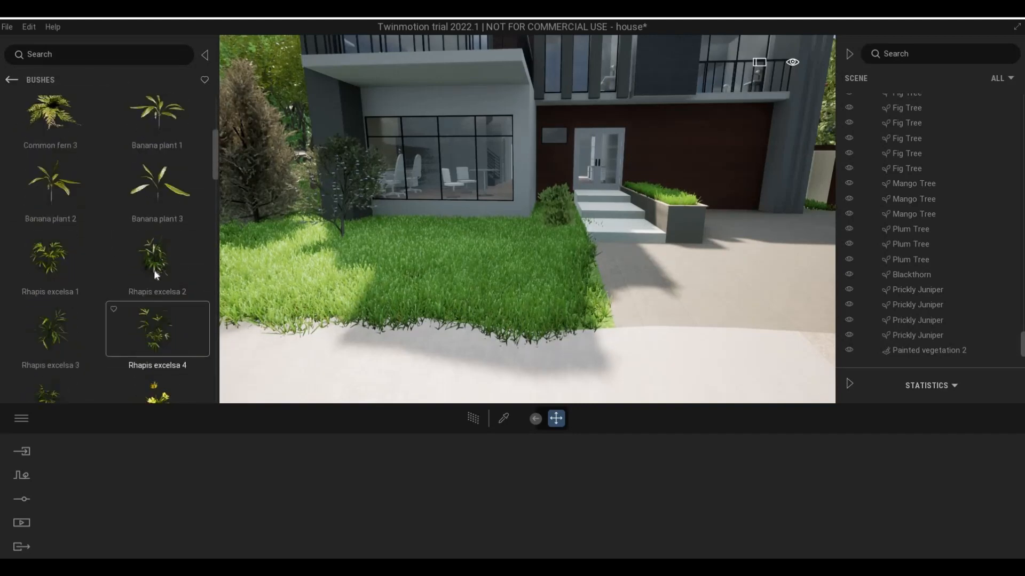
- Place three Rhapis excelsa 1 bushes in a row along the grassy planter beside the entrance steps
key("w")
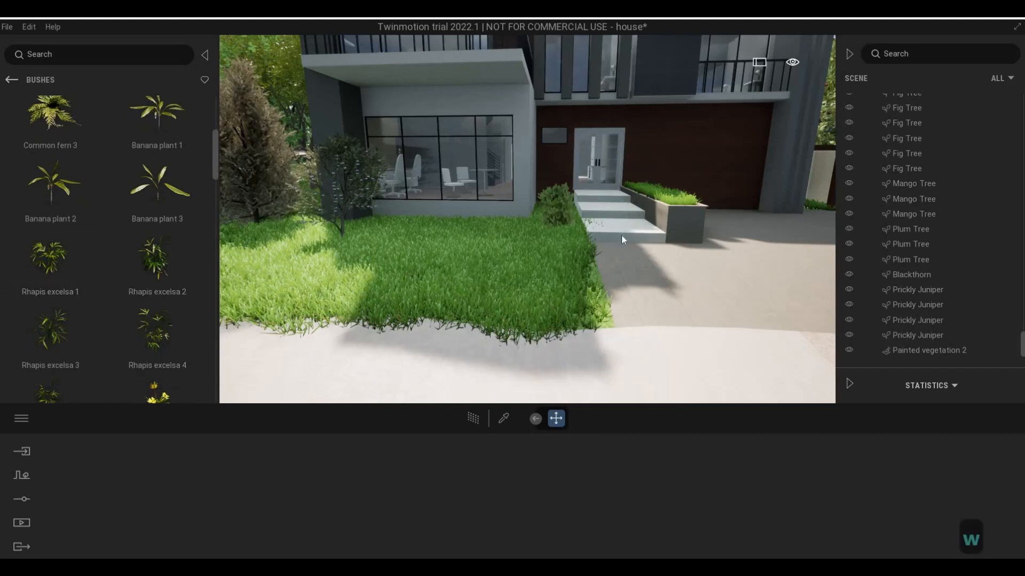
key("d")
key("w")
key("q")
key("d")
key("s")
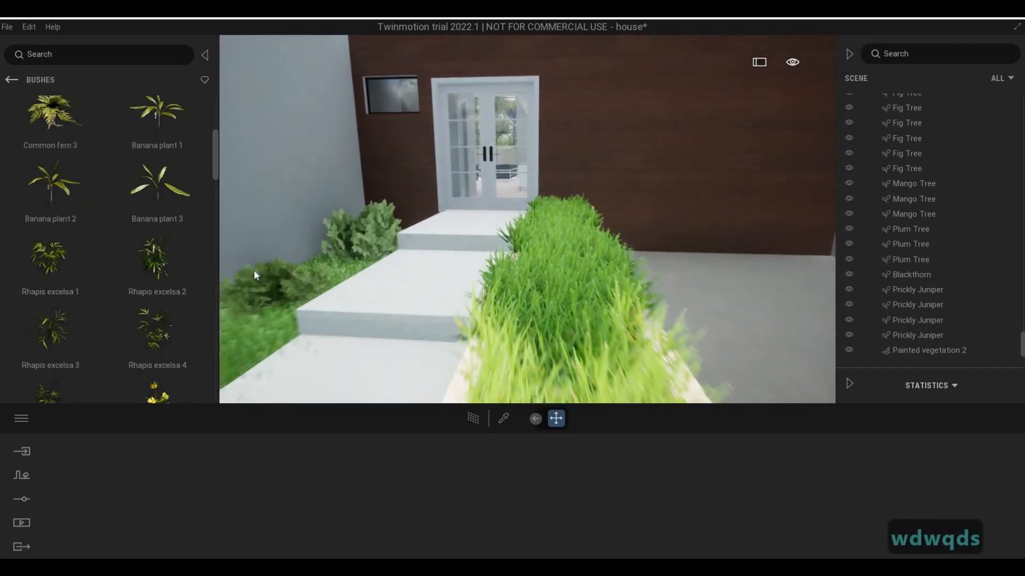
key("d")
left_click_drag(50, 256, 392, 306)
key("w")
key("s")
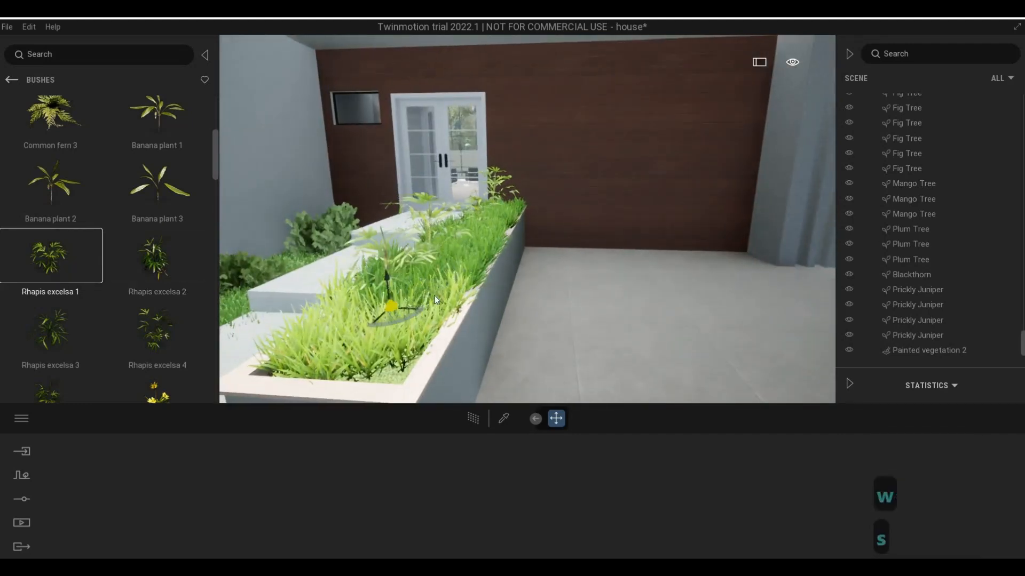
key("Escape")
key("Escape")
- Browse the Bushes and Detail grasses libraries for more plants suited to the front lawn
key("a")
key("s")
key("d")
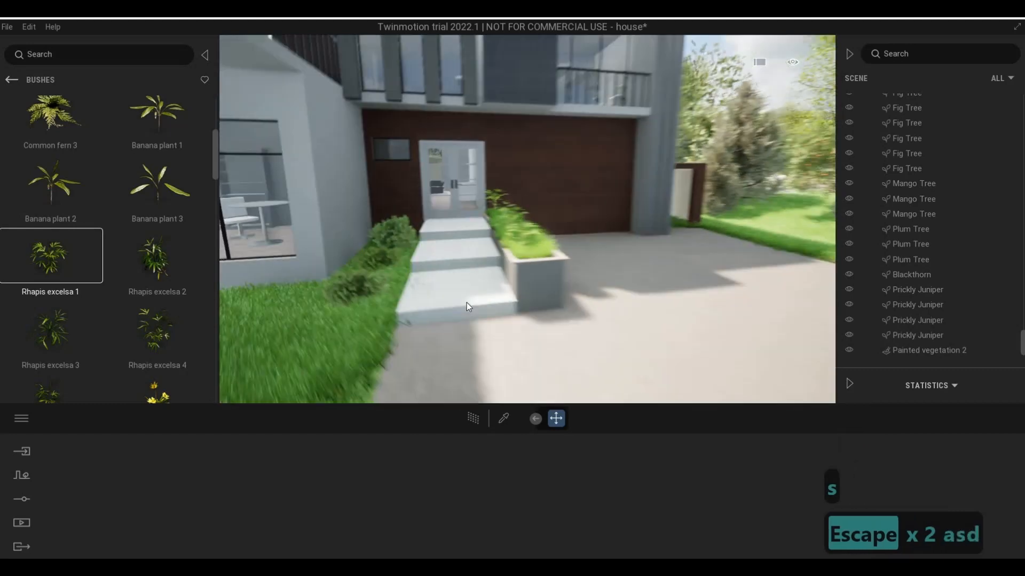
key("a")
key("a")
scroll(97, 303, "down", 2)
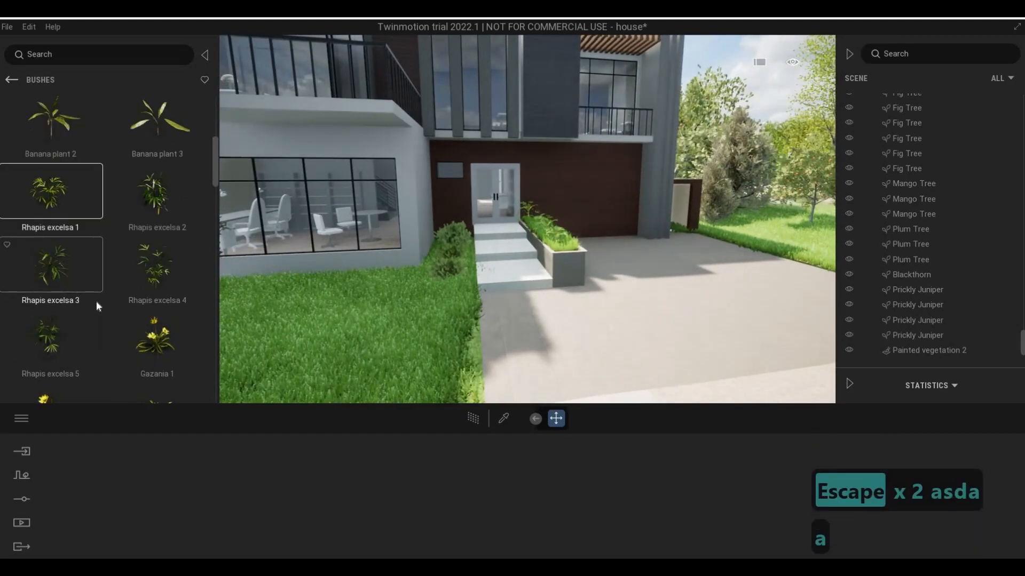
scroll(96, 300, "down", 4)
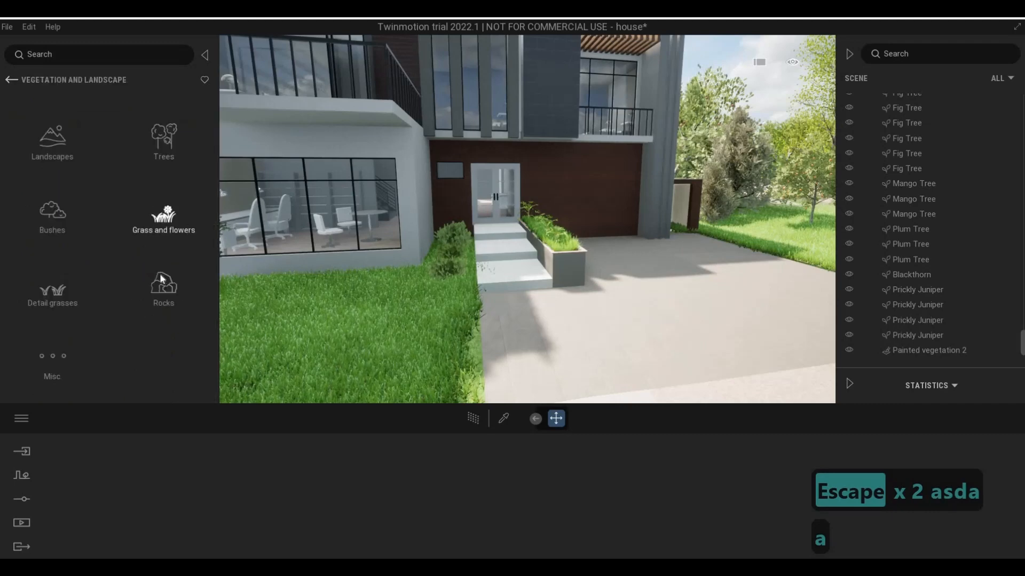
left_click(59, 293)
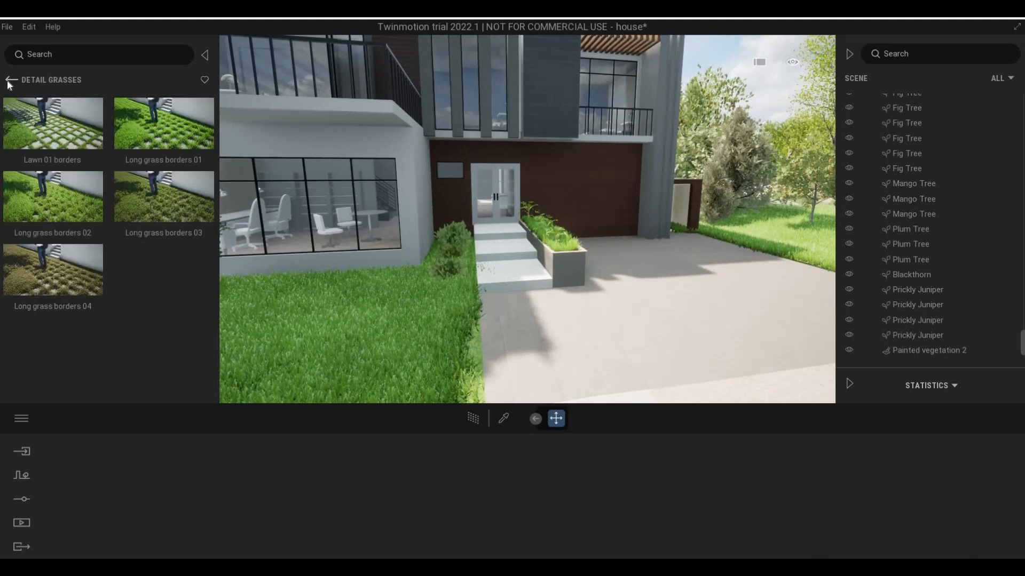
left_click(10, 80)
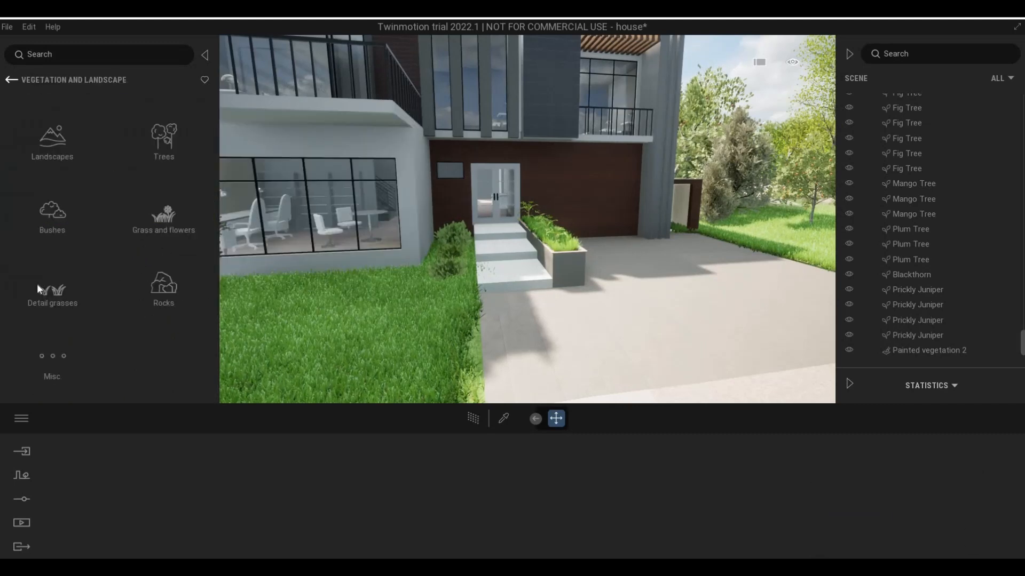
- Try out Long grass borders 03 from the Detail grasses on the front lawn
left_click(123, 286)
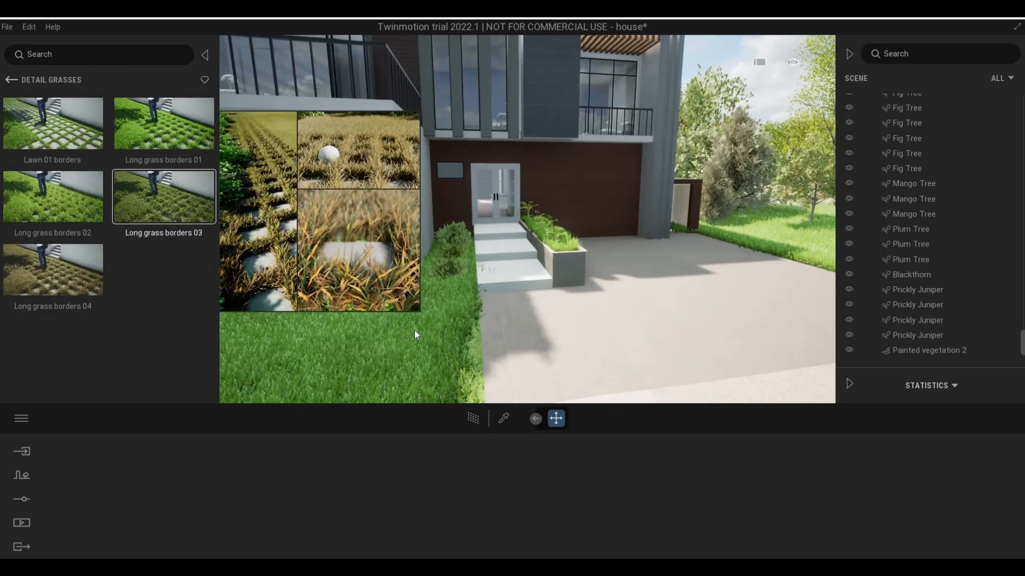
key("a")
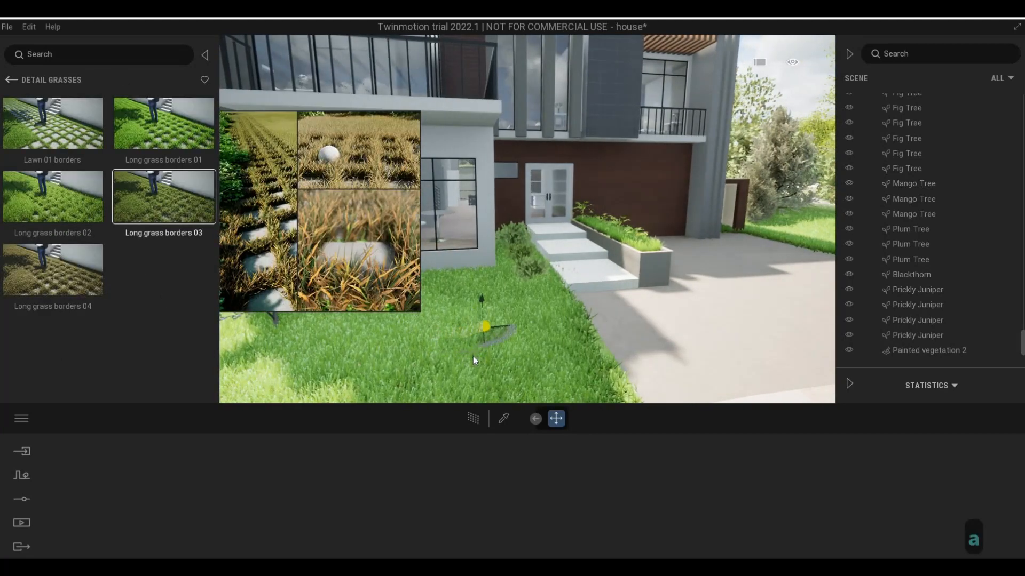
left_click_drag(252, 321, 491, 343)
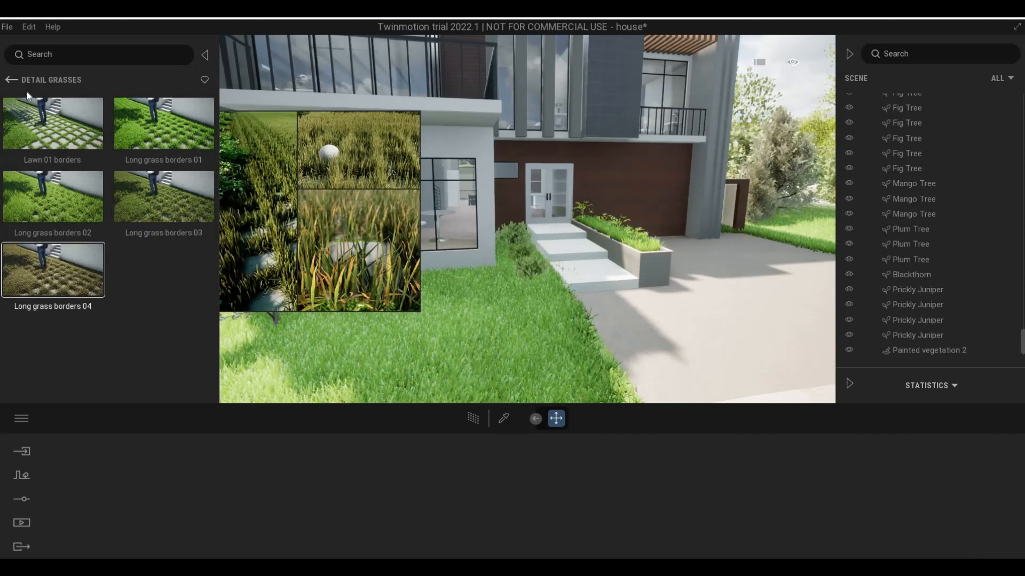
left_click(11, 79)
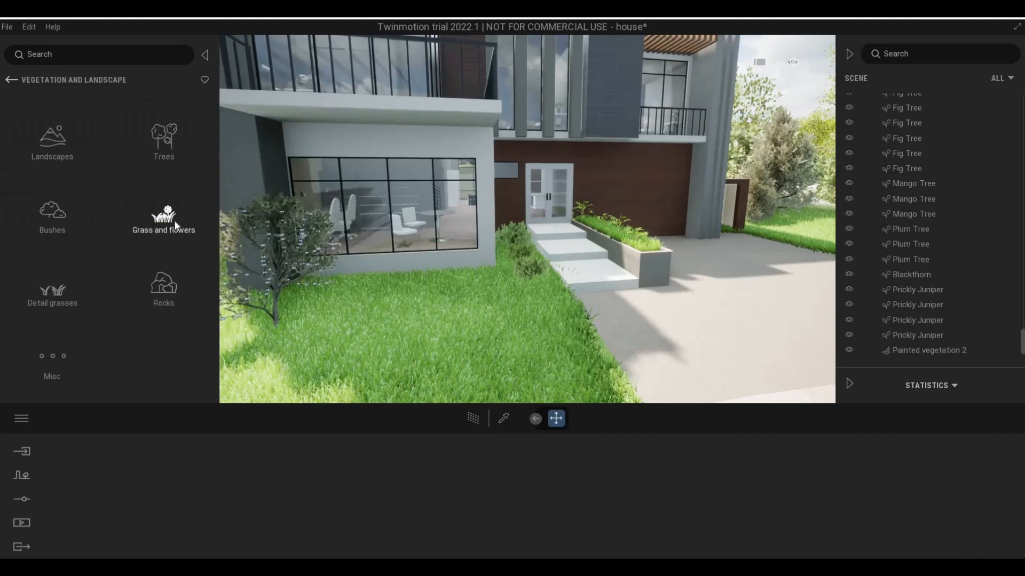
- Place clumps of TallGrass 01 from Grass and flowers across the front lawn and towards the junipers at the house's side
left_click(164, 216)
scroll(160, 316, "down", 6)
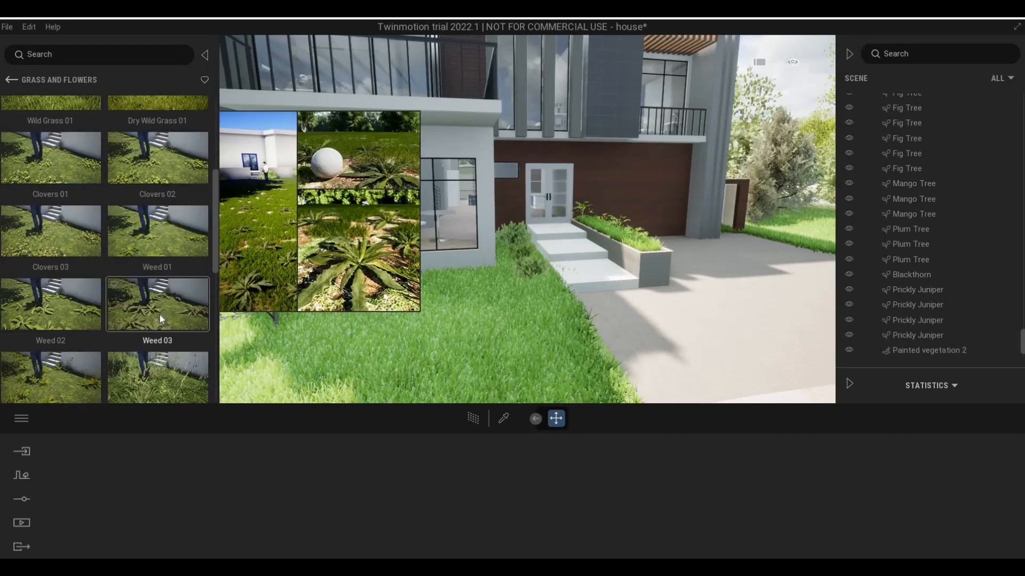
scroll(159, 315, "down", 4)
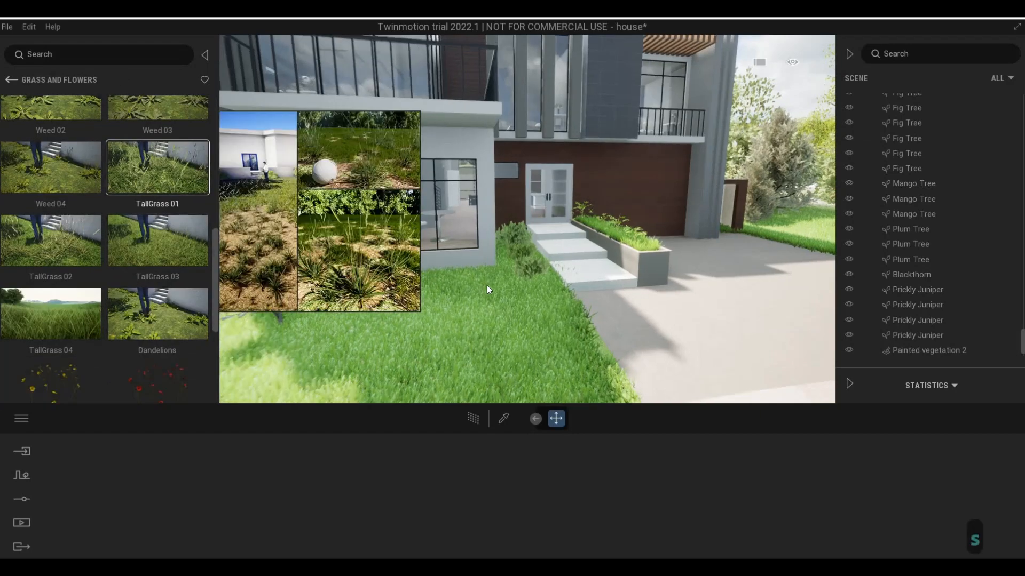
key("a")
key("a")
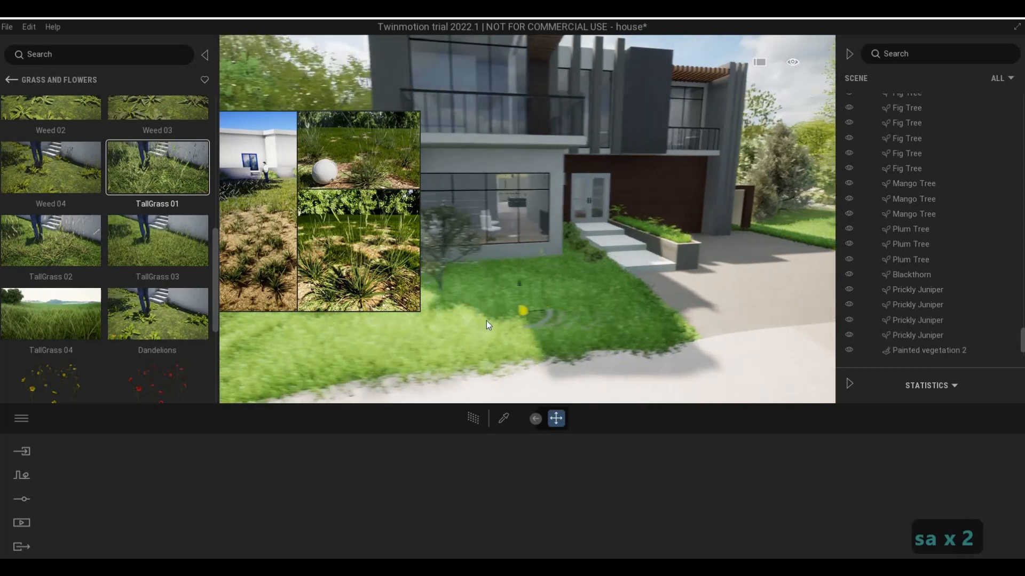
key("a")
key("a")
key("a")
key("a")
key("a")
key("a")
key("a")
key("s")
key("a")
key("s")
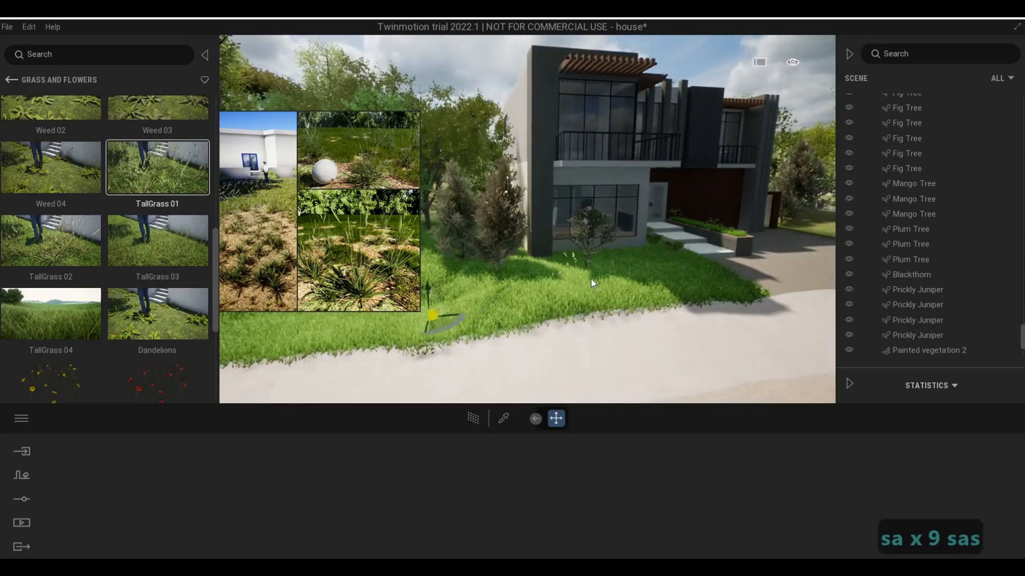
key("d")
key("w")
key("a")
key("w")
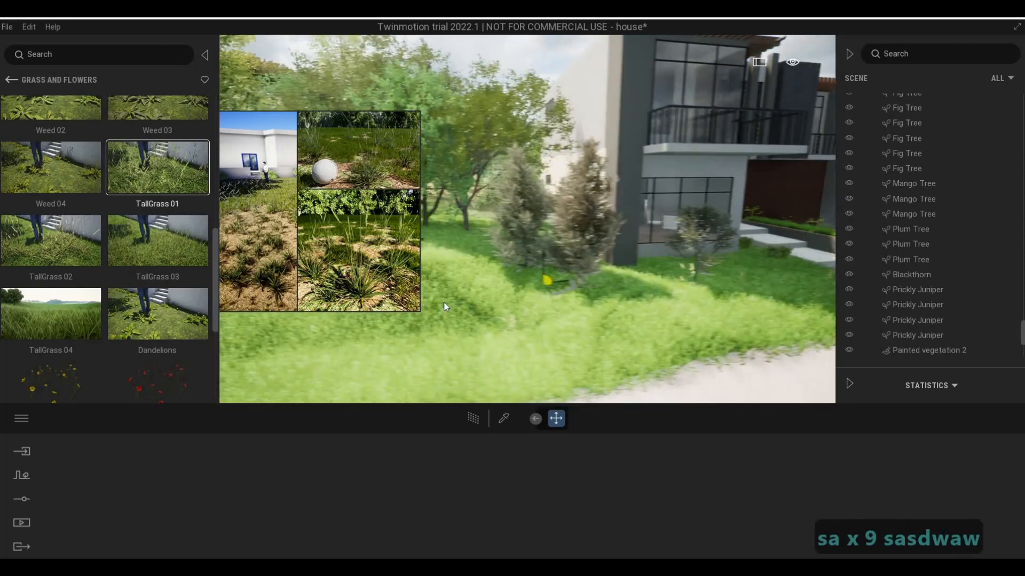
- Scatter more TallGrass 01 clumps over the grass on the garage side of the driveway, around the rocks and trees
key("s")
key("s")
key("s")
key("d")
key("d")
key("d")
key("d")
key("d")
key("d")
key("d")
key("d")
key("d")
key("d")
key("d")
key("d")
key("d")
key("d")
key("d")
key("d")
key("d")
key("d")
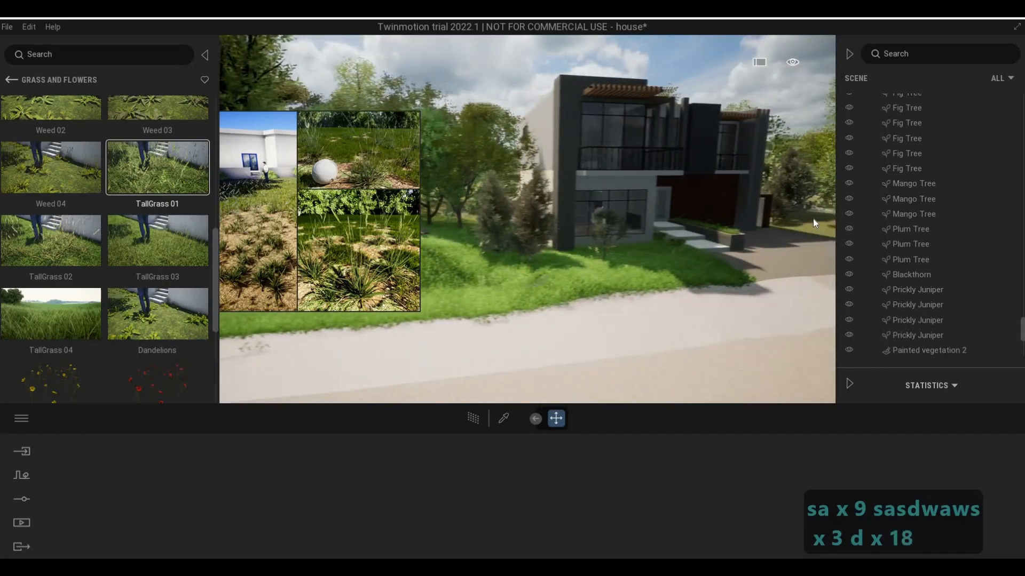
key("d")
key("d")
key("d")
key("d")
key("d")
key("d")
key("d")
key("d")
key("d")
key("d")
key("d")
key("d")
key("d")
key("d")
key("d")
key("d")
key("d")
key("d")
key("d")
key("w")
key("w")
key("w")
key("w")
key("w")
key("w")
key("w")
key("w")
key("w")
key("w")
key("w")
key("w")
key("w")
key("w")
key("w")
key("w")
key("w")
key("w")
key("w")
key("w")
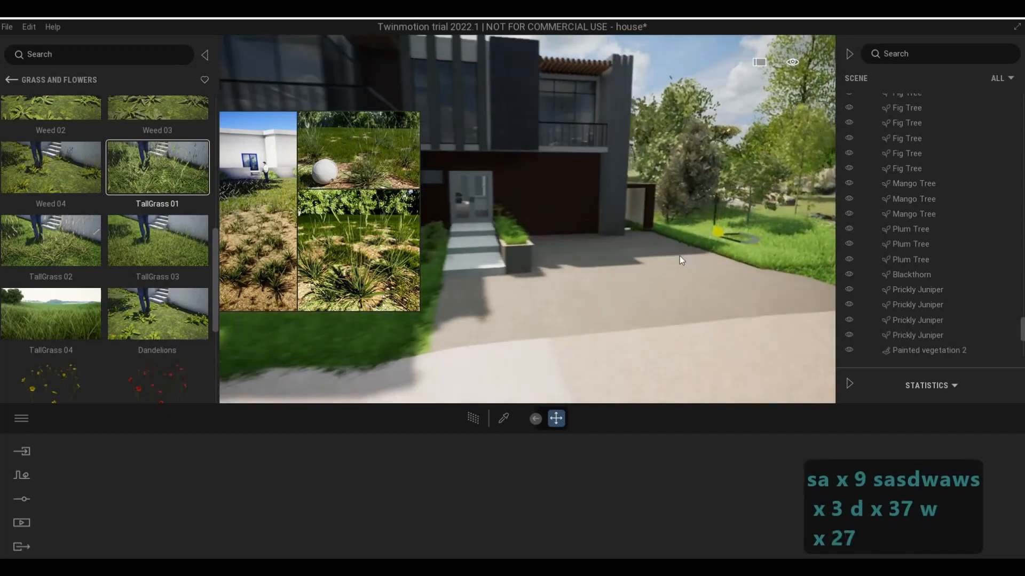
key("w")
key("w")
key("d")
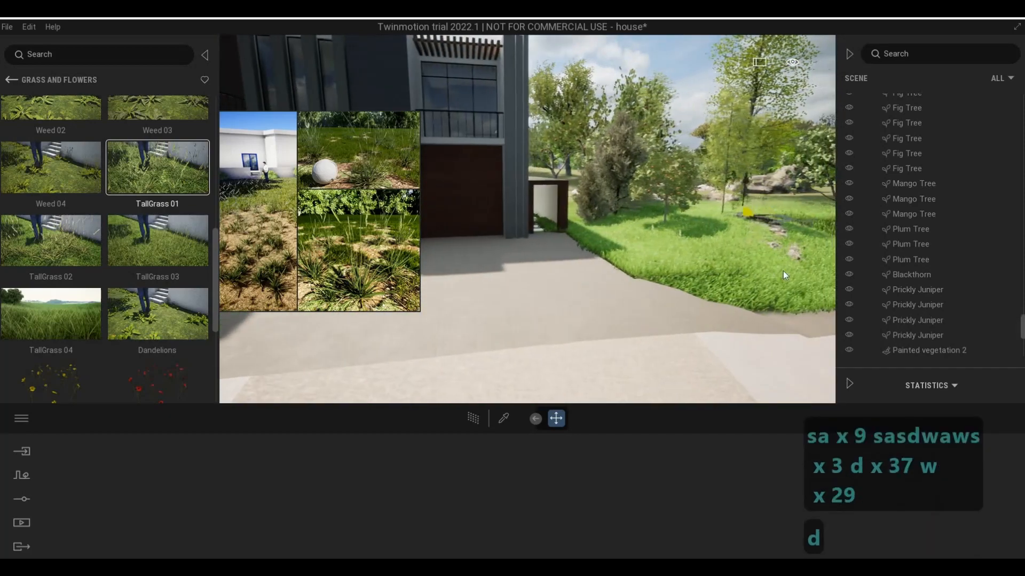
key("d")
key("d")
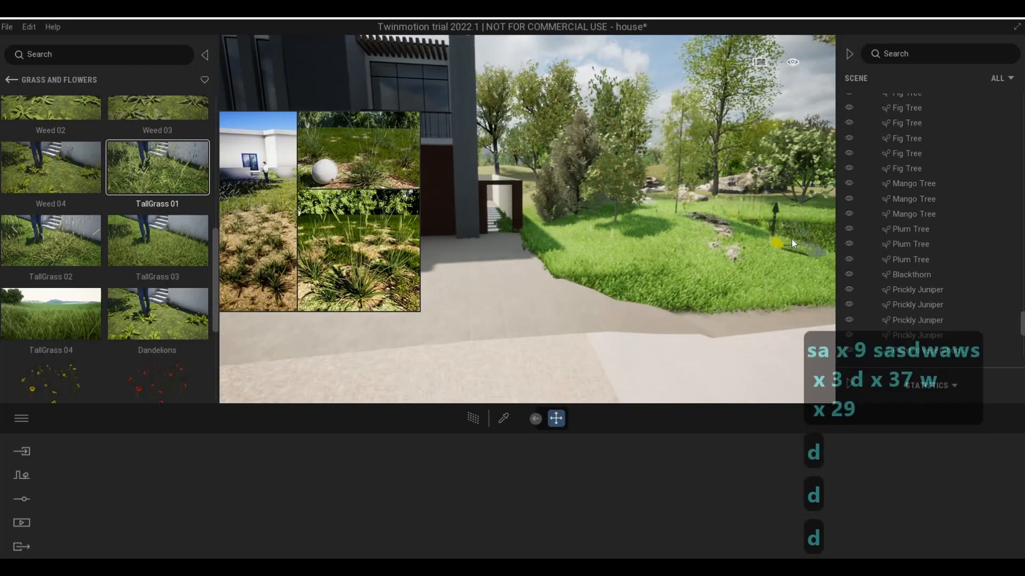
key("w")
key("d")
key("w")
key("s")
key("d")
key("a")
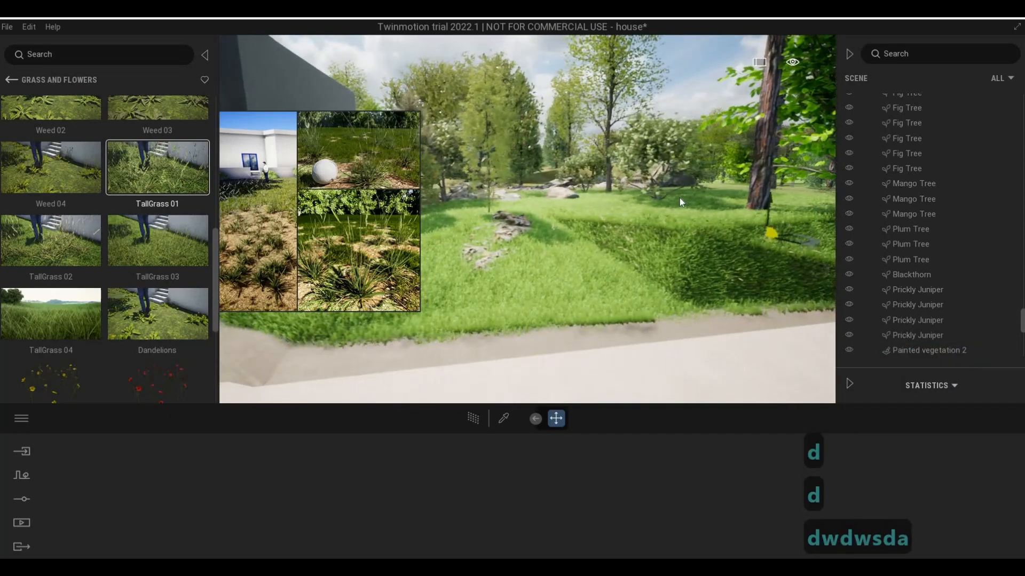
key("a")
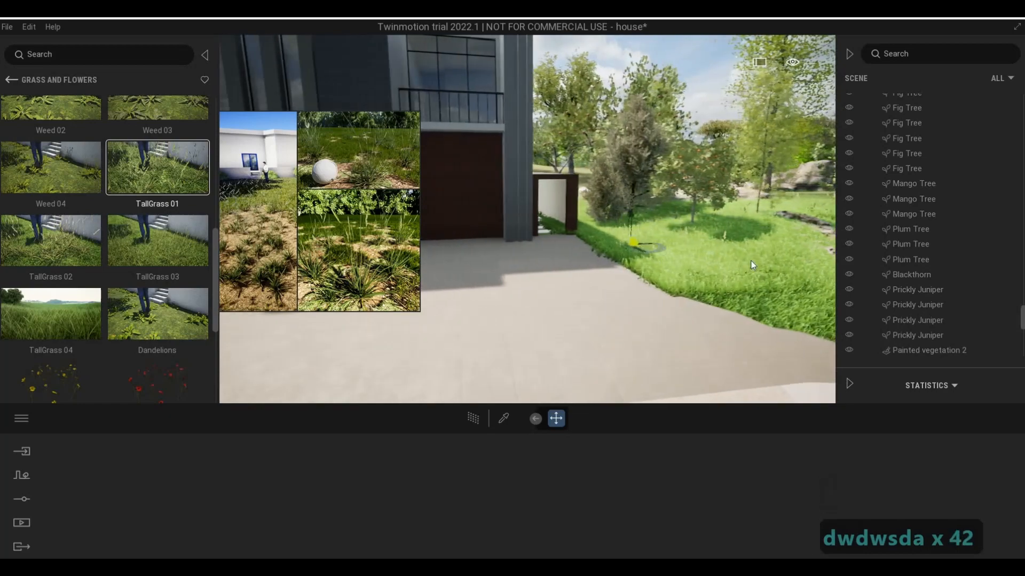
key("s")
key("d")
key("d")
key("Escape")
key("Escape")
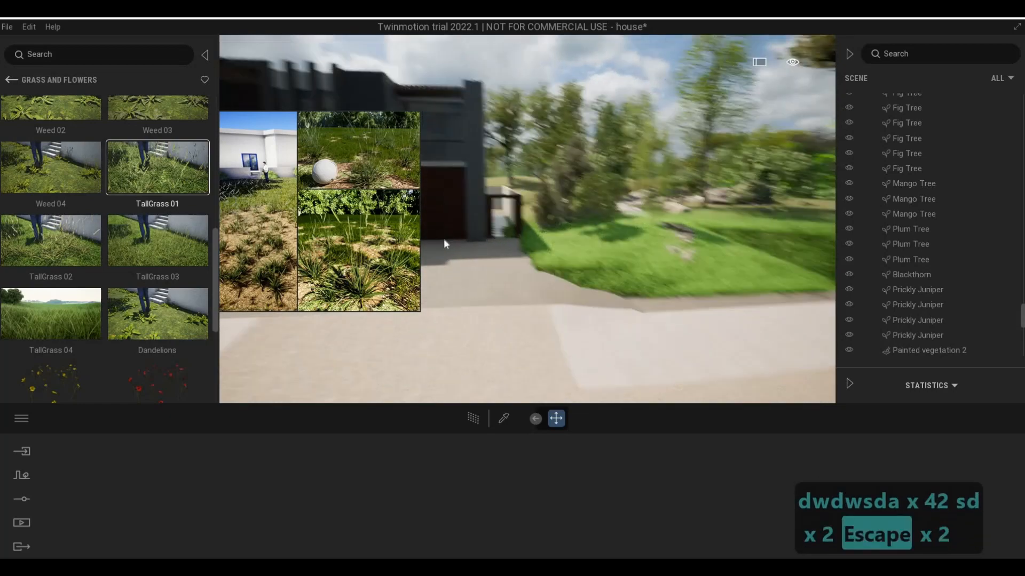
- Examine the house front and its landscaping from the road and from closer to the entrance
key("a")
key("e")
key("Escape")
left_click(533, 290)
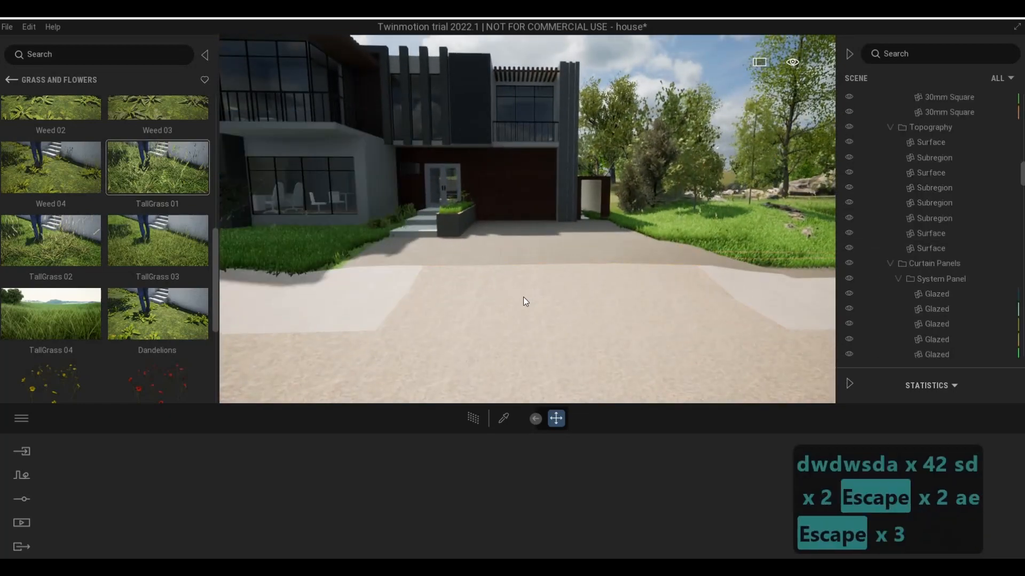
key("a")
key("s")
key("Escape")
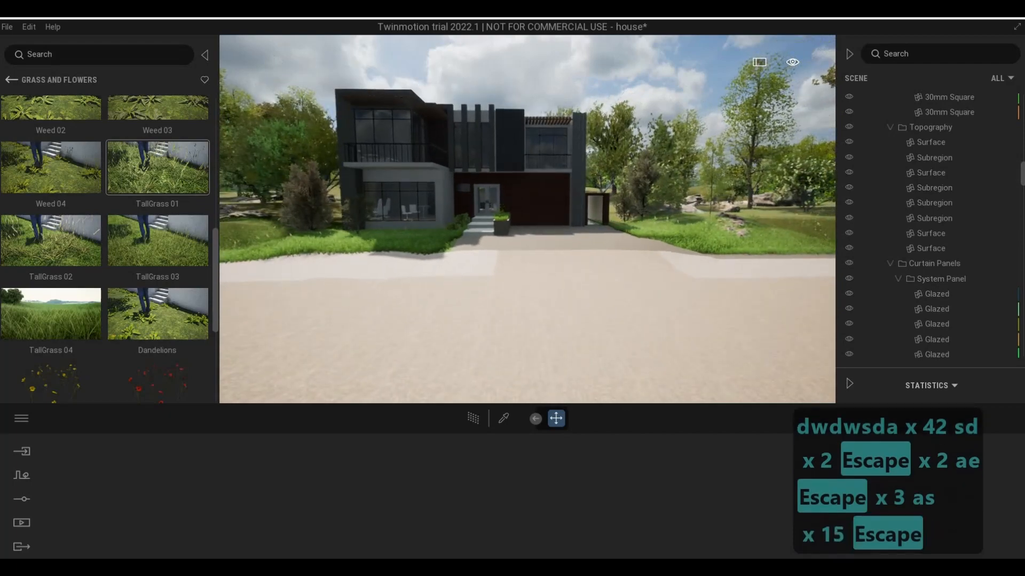
key("a")
key("w")
key("a")
key("q")
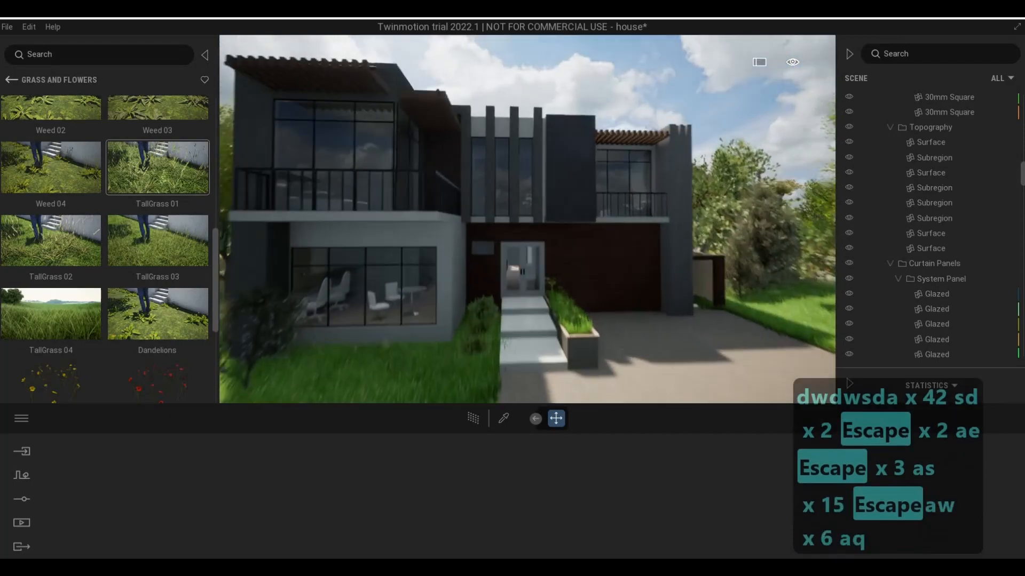
key("s")
key("s")
key("s")
key("s")
key("e")
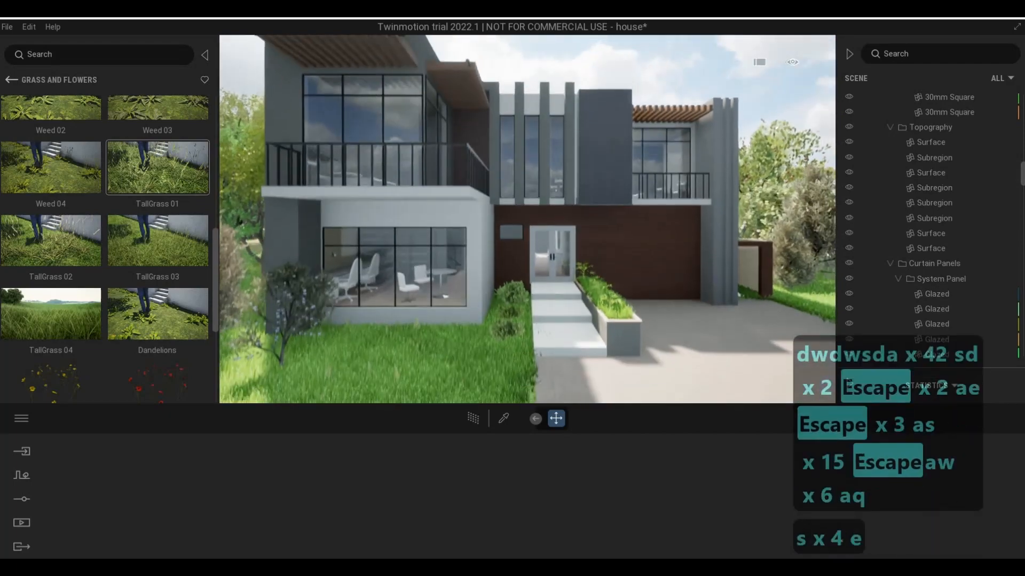
key("s")
key("d")
key("w")
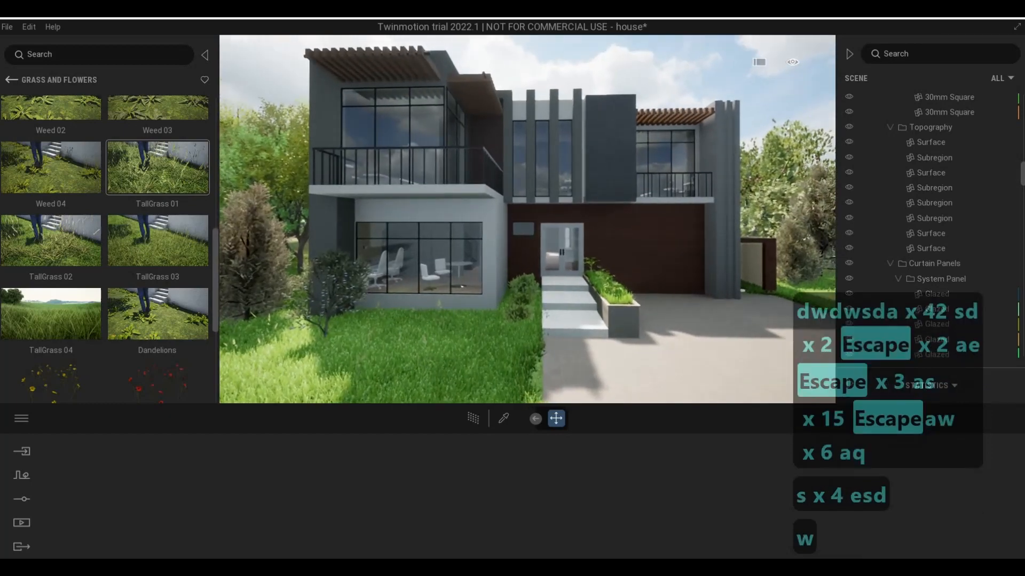
- Apply the Stacked stone 05 material to the brown wall at the end of the upper balcony
key("q")
key("a")
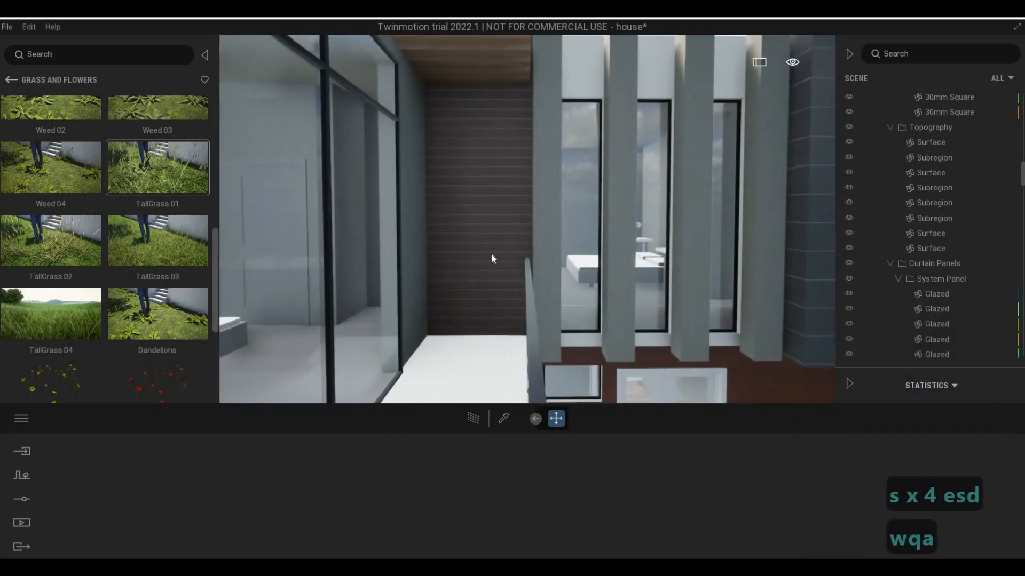
left_click(11, 80)
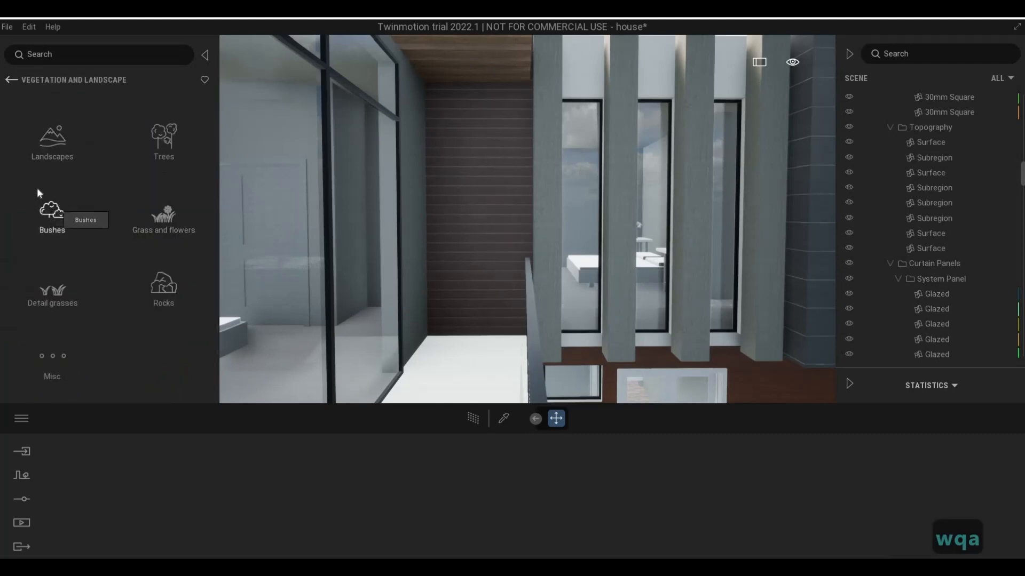
left_click(12, 79)
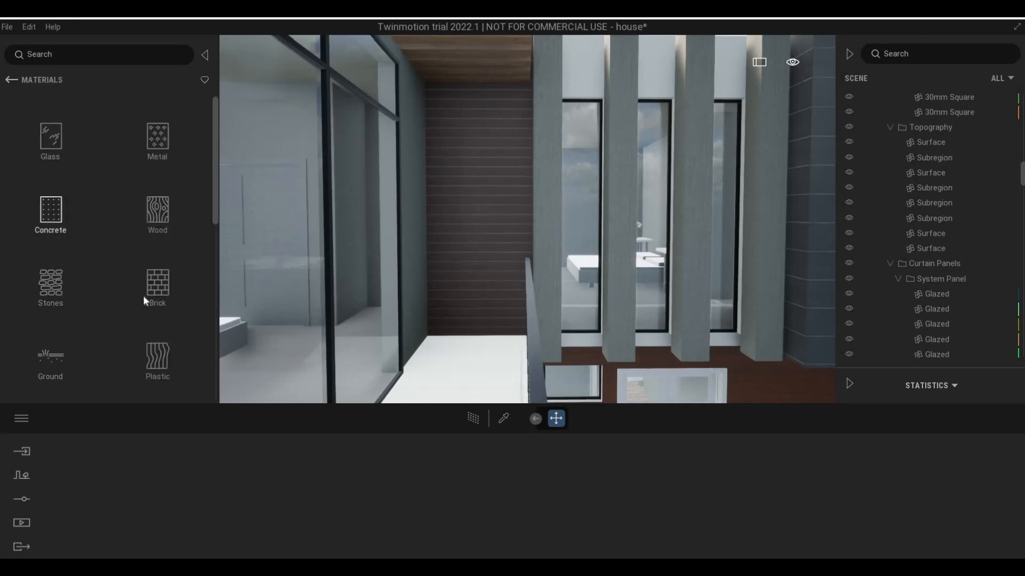
left_click(99, 258)
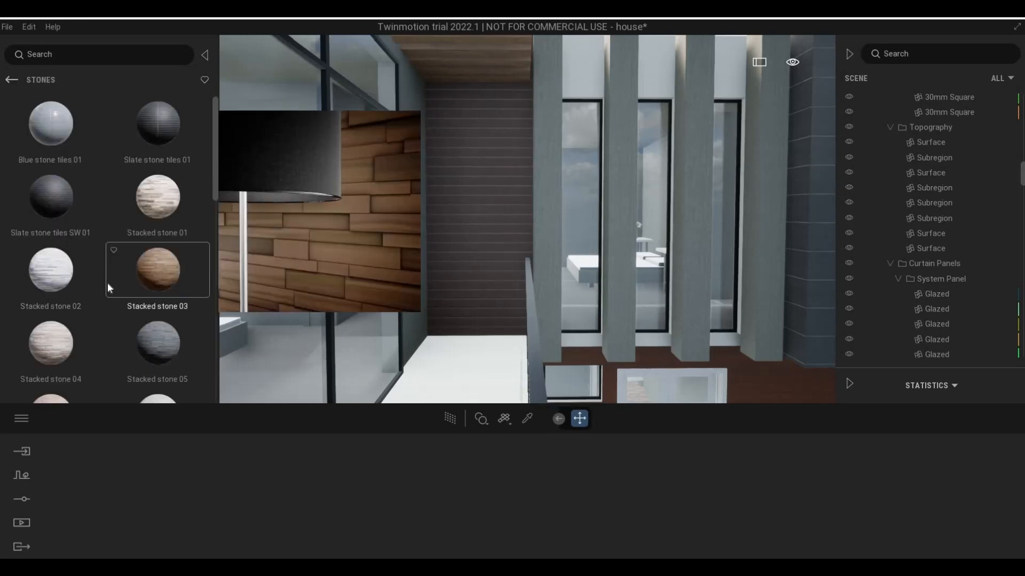
scroll(118, 256, "down", 3)
left_click_drag(163, 184, 442, 264)
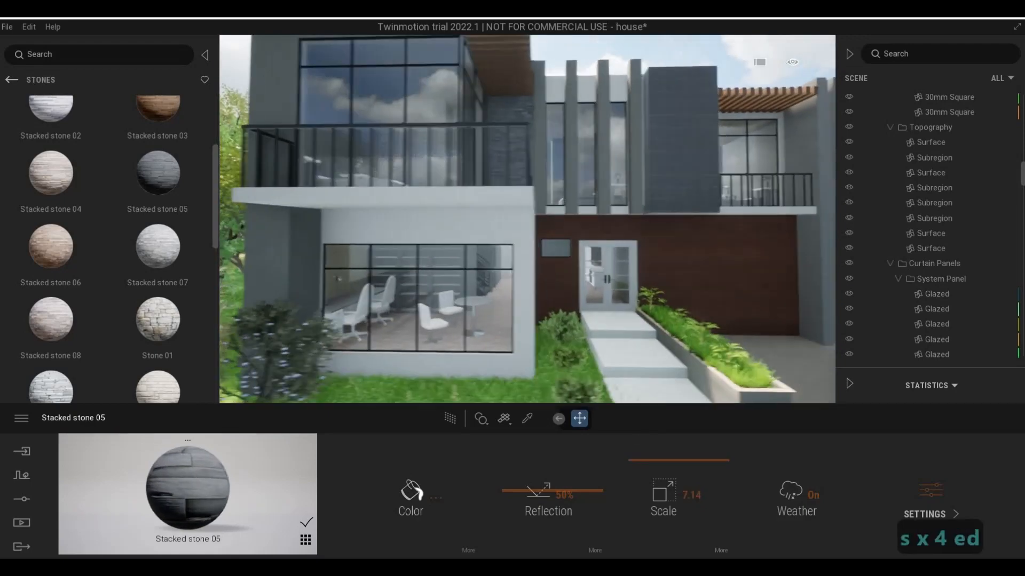
- Examine the street facade with the stone-clad balcony wall from several distances and angles
key("s")
key("a")
key("w")
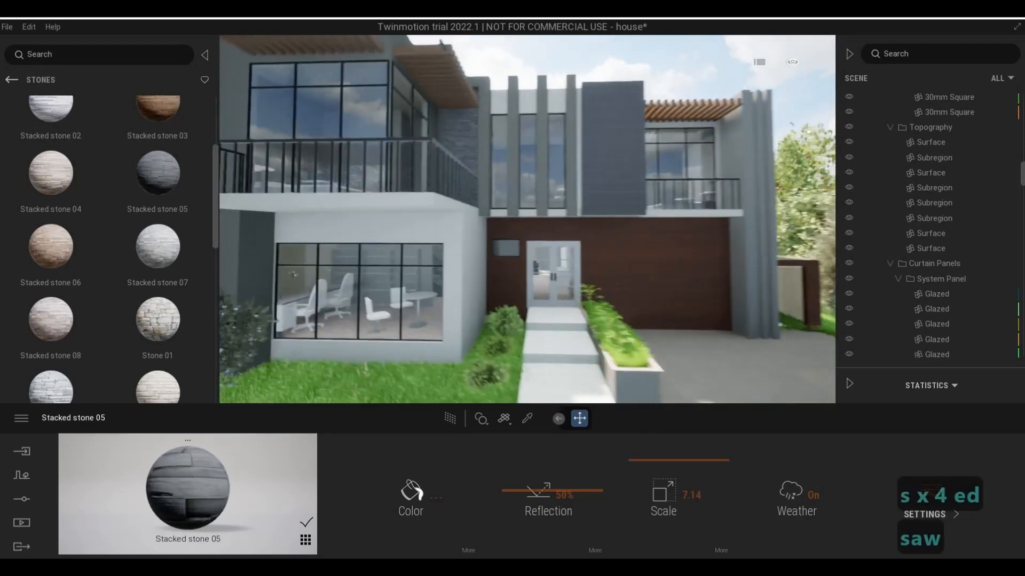
key("q")
key("s")
key("e")
key("a")
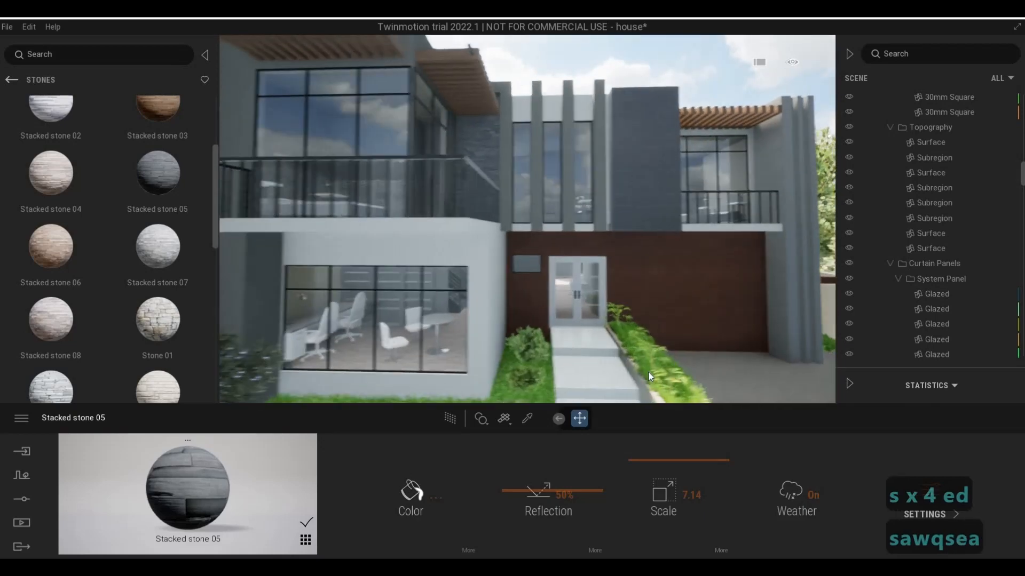
key("Escape")
key("d")
key("s")
key("e")
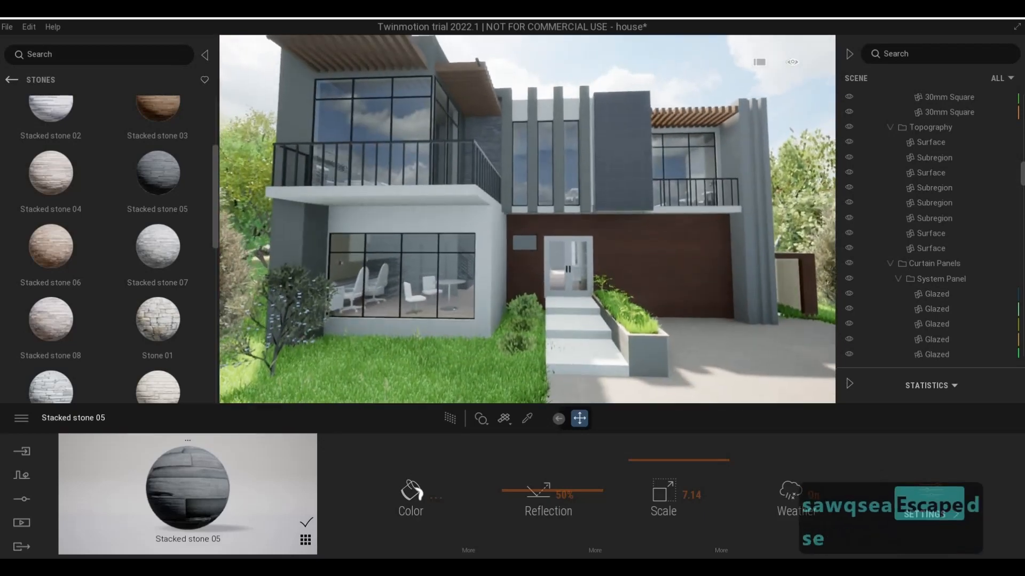
key("s")
key("e")
key("s")
key("s")
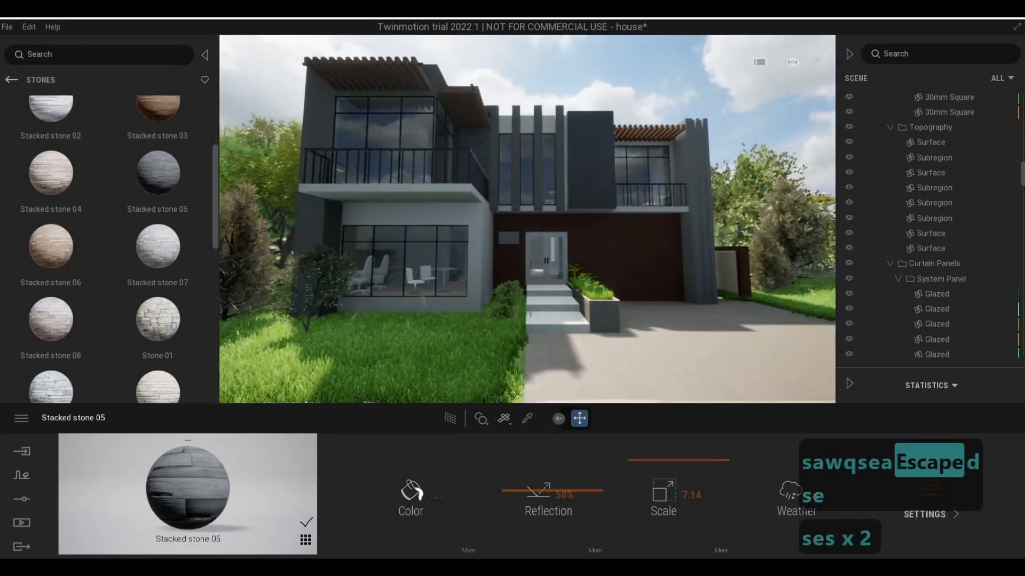
- Examine the front facade and entrance path from the lawn, the driveway and balcony height
key("s")
key("q")
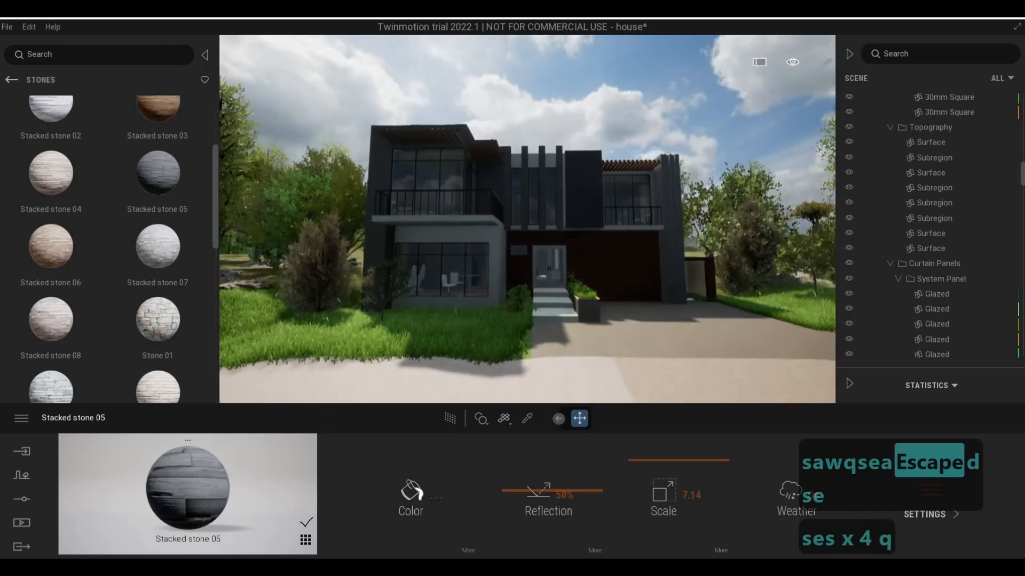
key("a")
key("w")
key("q")
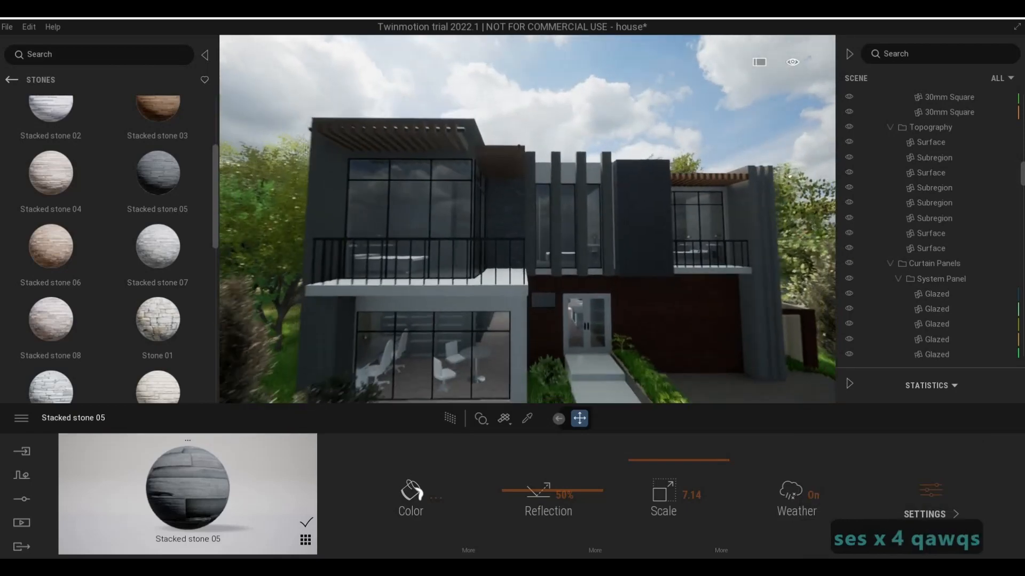
key("e")
key("d")
key("d")
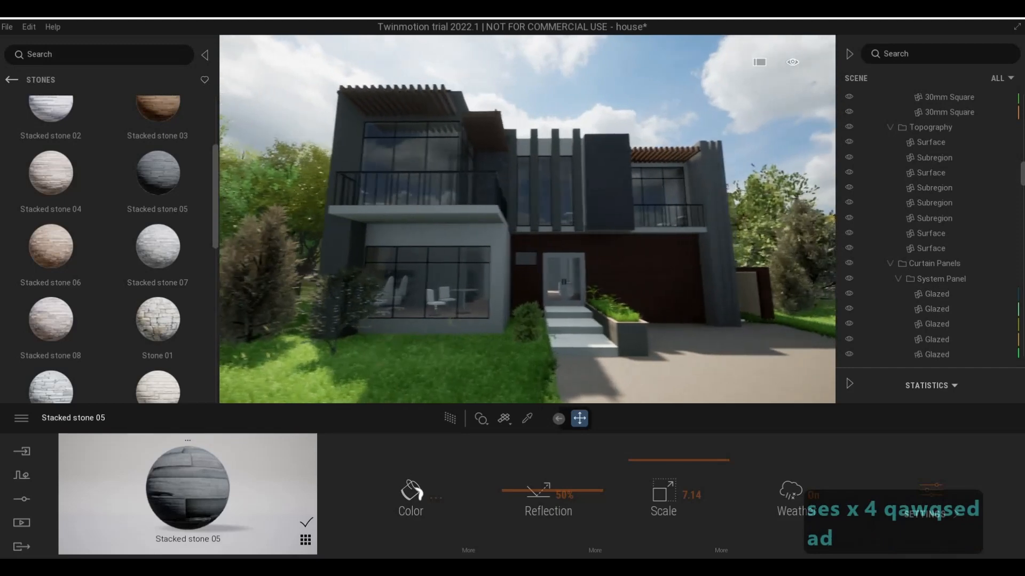
key("s")
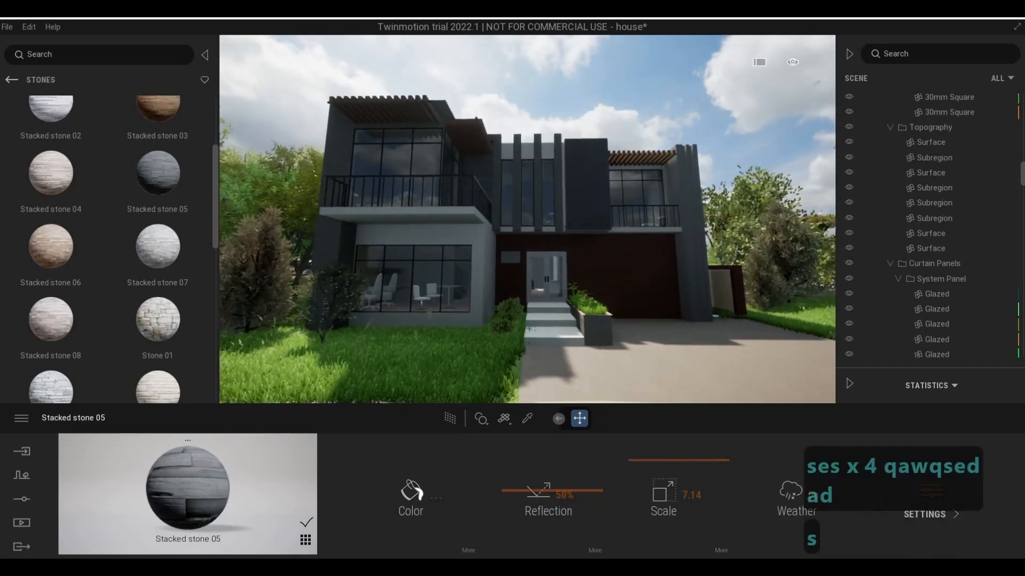
key("s")
key("d")
key("q")
key("d")
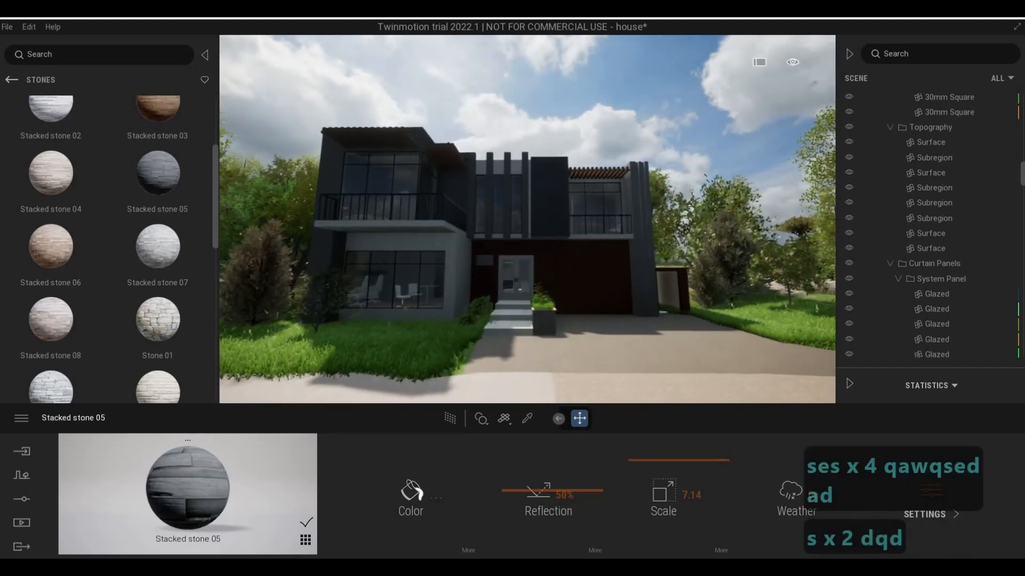
- Examine the whole house and its surrounding landscaping from across the road
key("w")
key("a")
key("s")
key("s")
key("s")
key("e")
key("s")
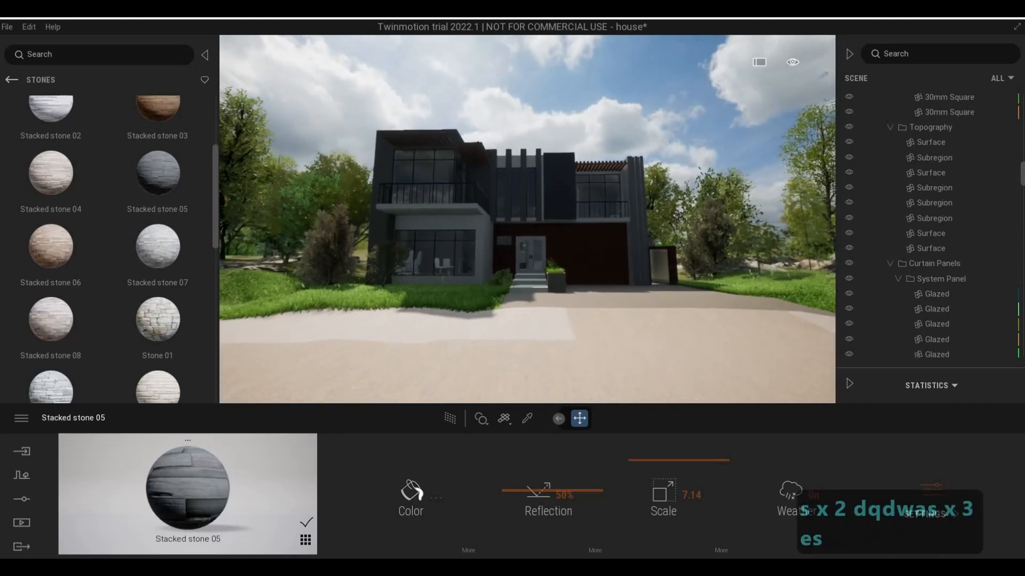
key("q")
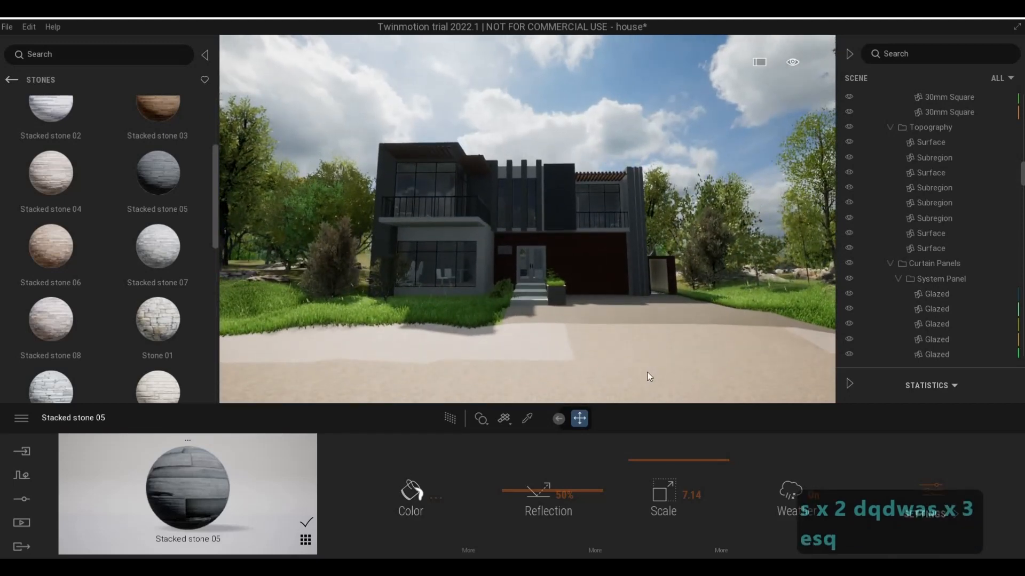
key("a")
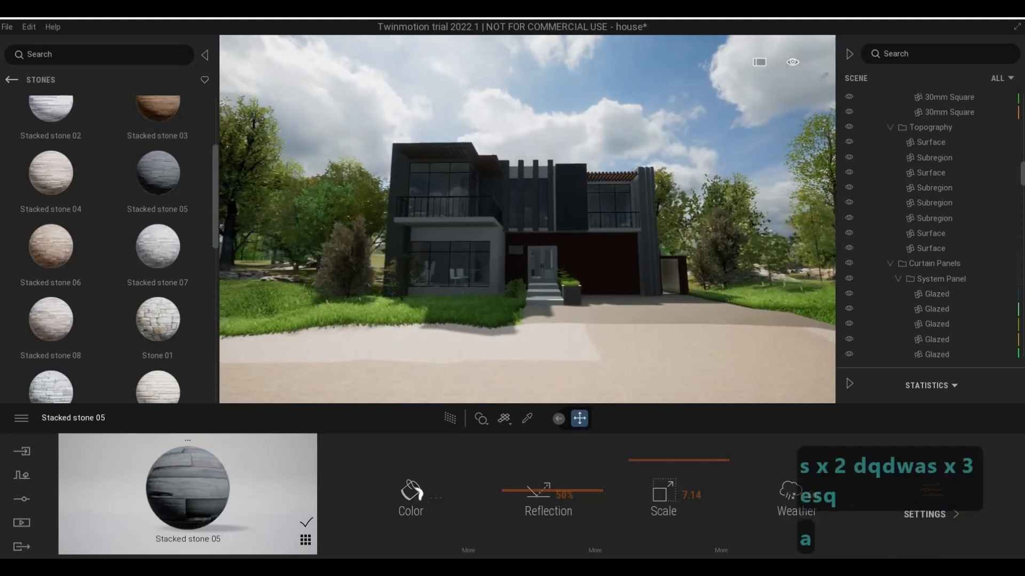
key("w")
key("d")
key("a")
key("s")
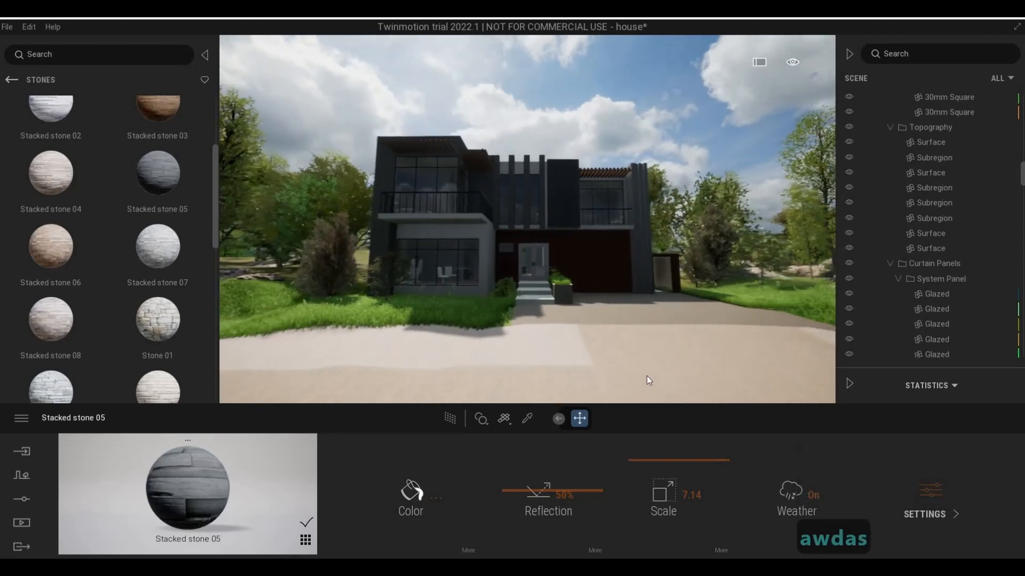
key("d")
key("w")
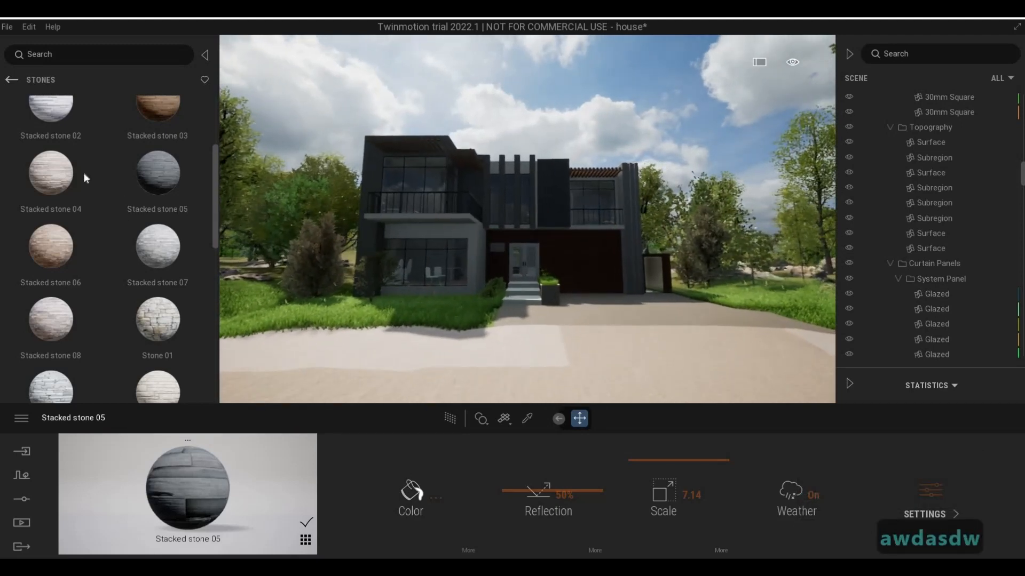
- Open the Curb assets of the Quixel Megascans 3D street collection and check the road edge by the lawn
left_click(12, 80)
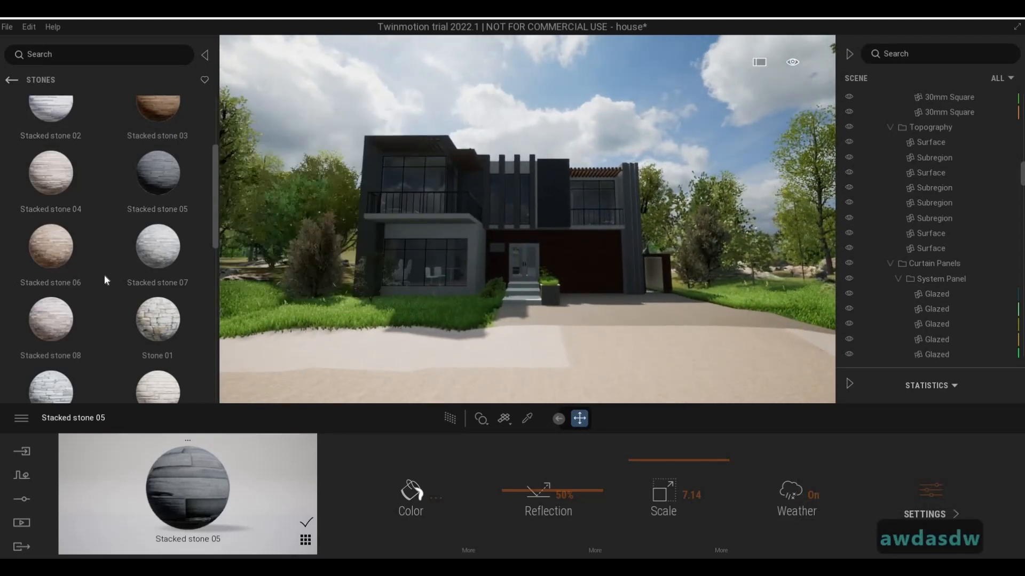
left_click(12, 80)
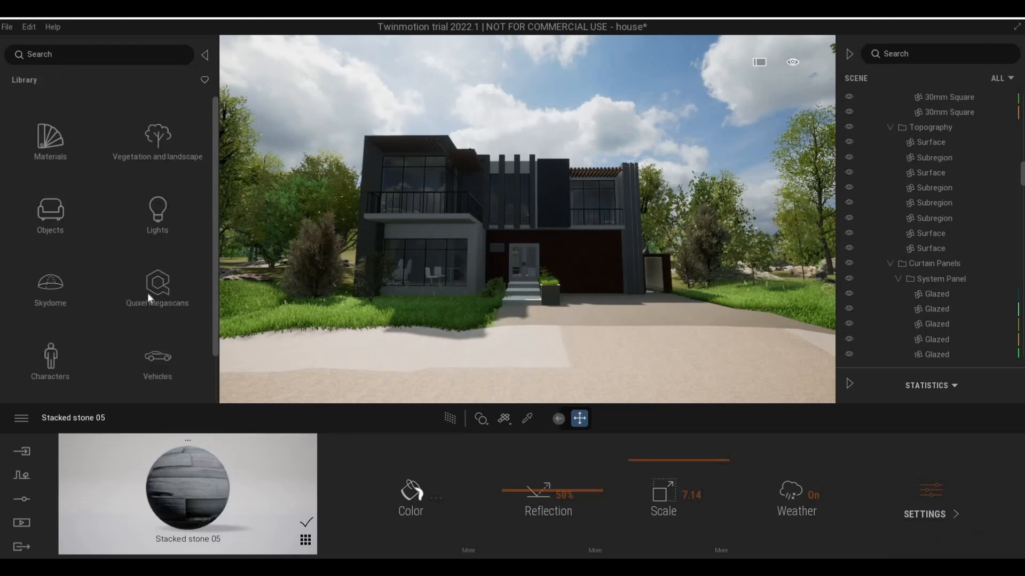
left_click(148, 293)
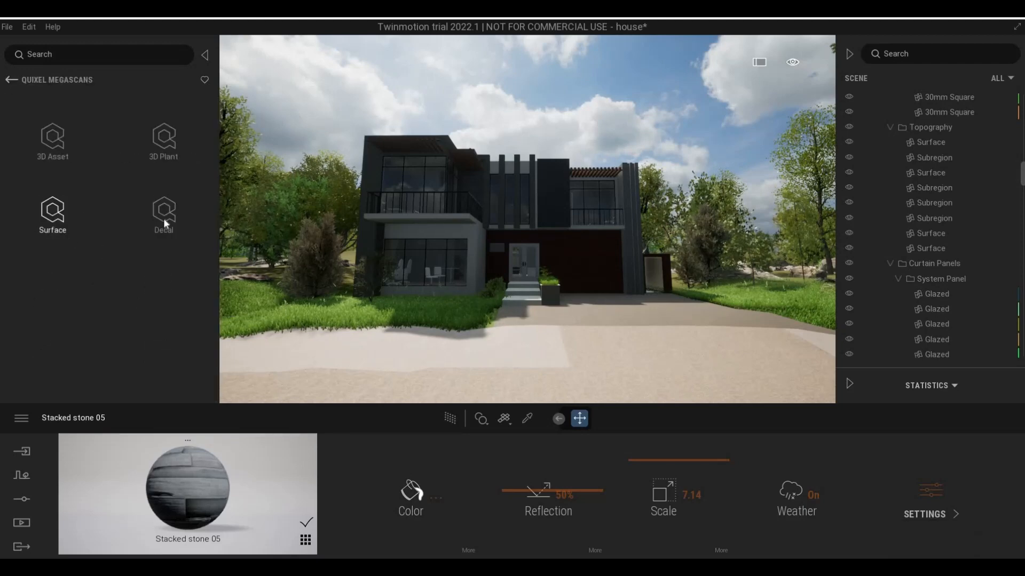
left_click(44, 143)
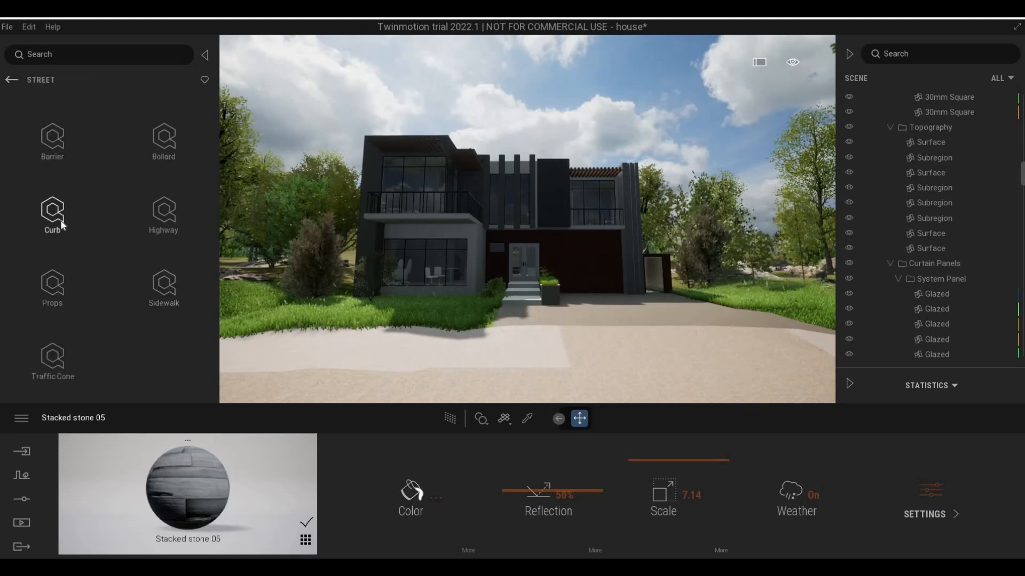
left_click(67, 219)
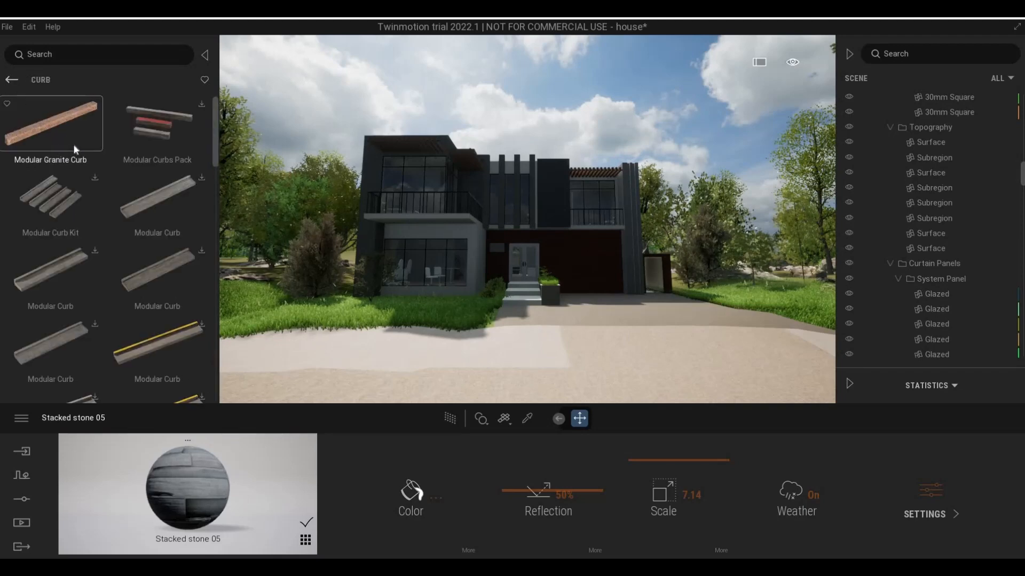
key("a")
key("a")
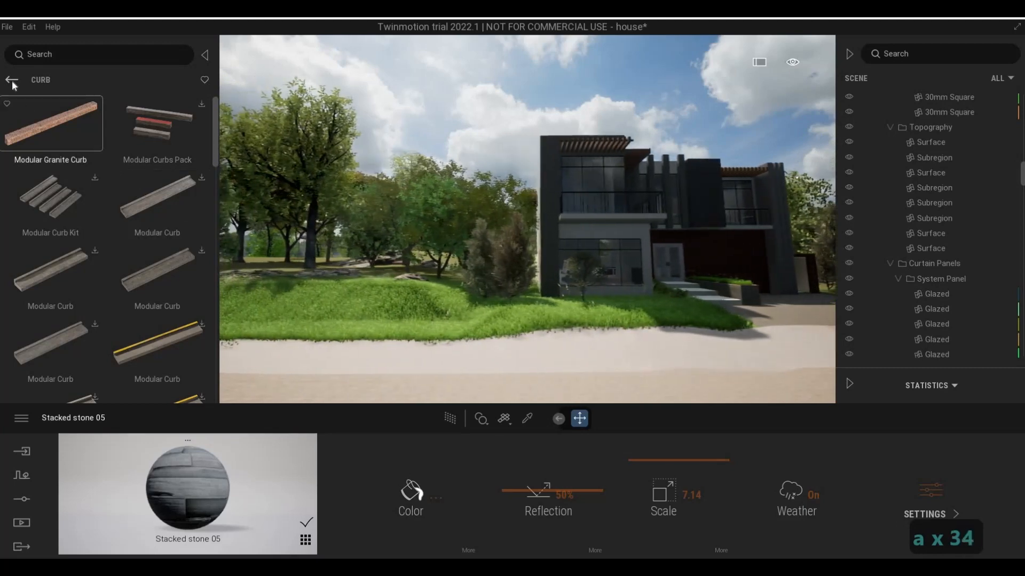
key("s")
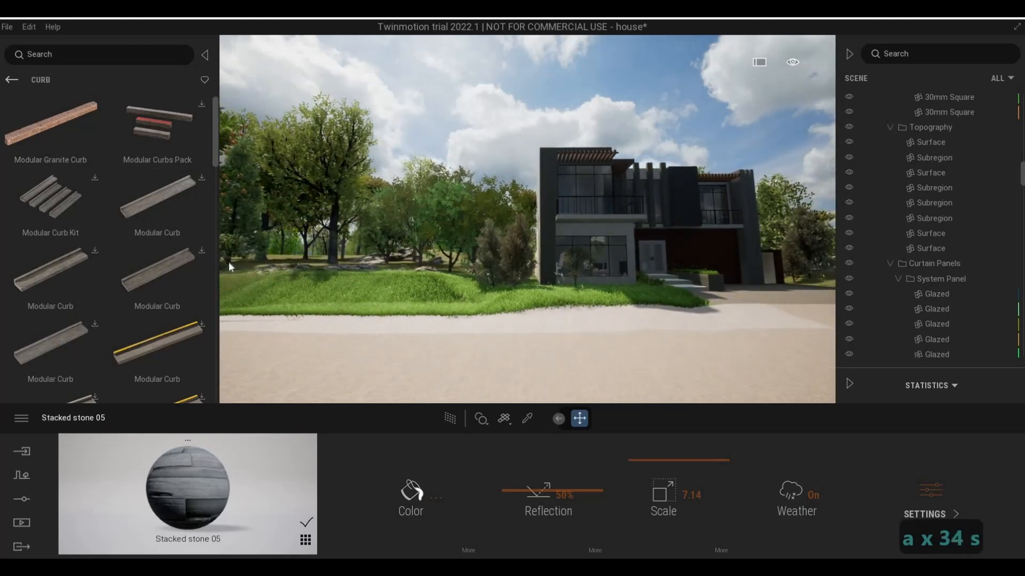
- Browse the Sidewalk assets in the Megascans Street category for pieces suited to the road edge
left_click(9, 82)
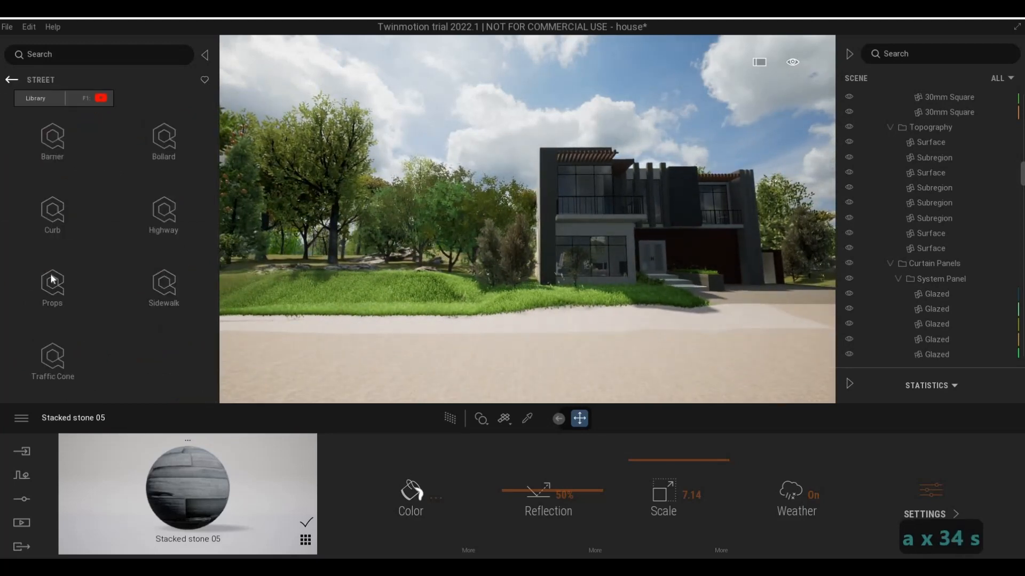
left_click(52, 212)
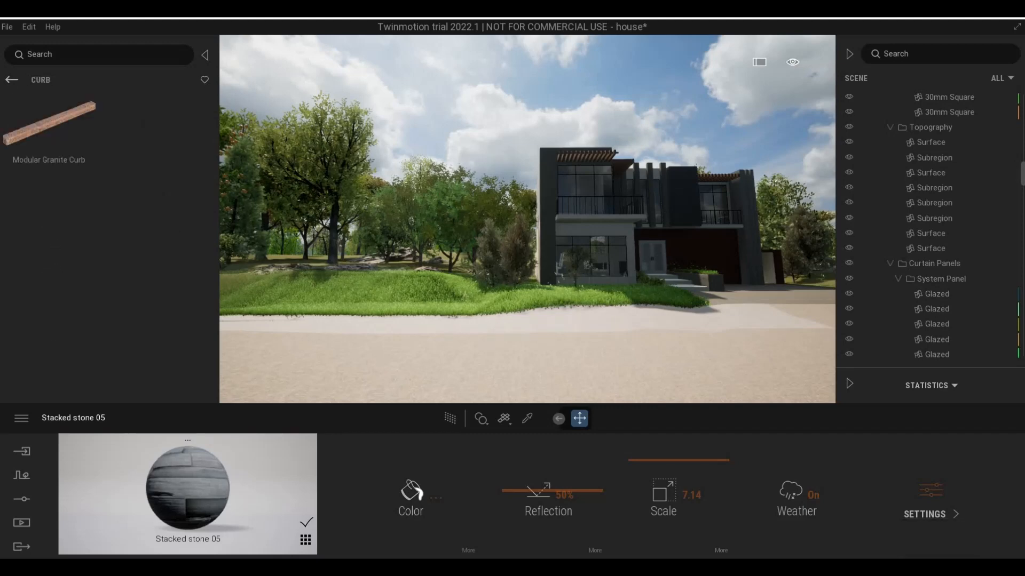
left_click(11, 80)
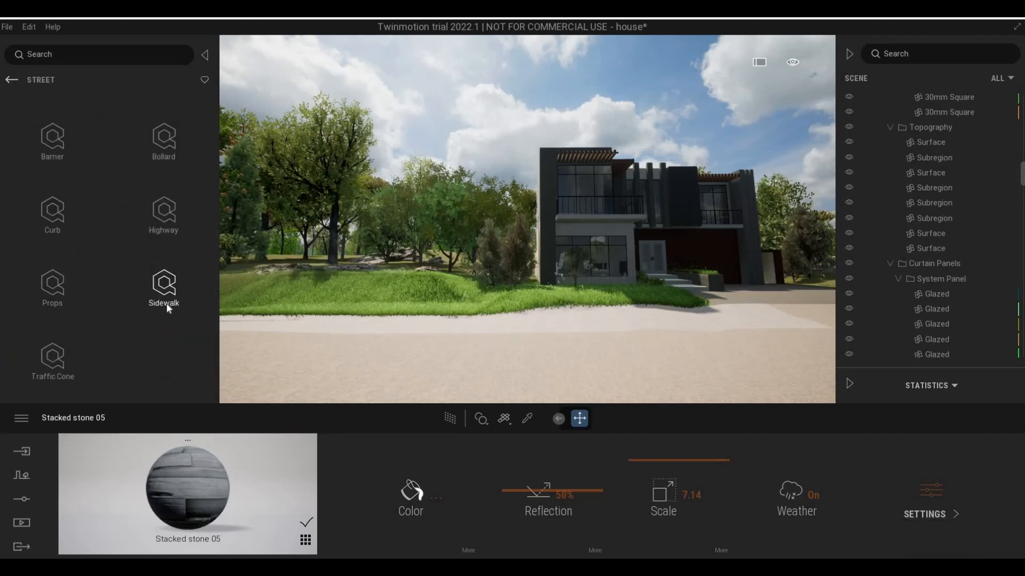
left_click(168, 305)
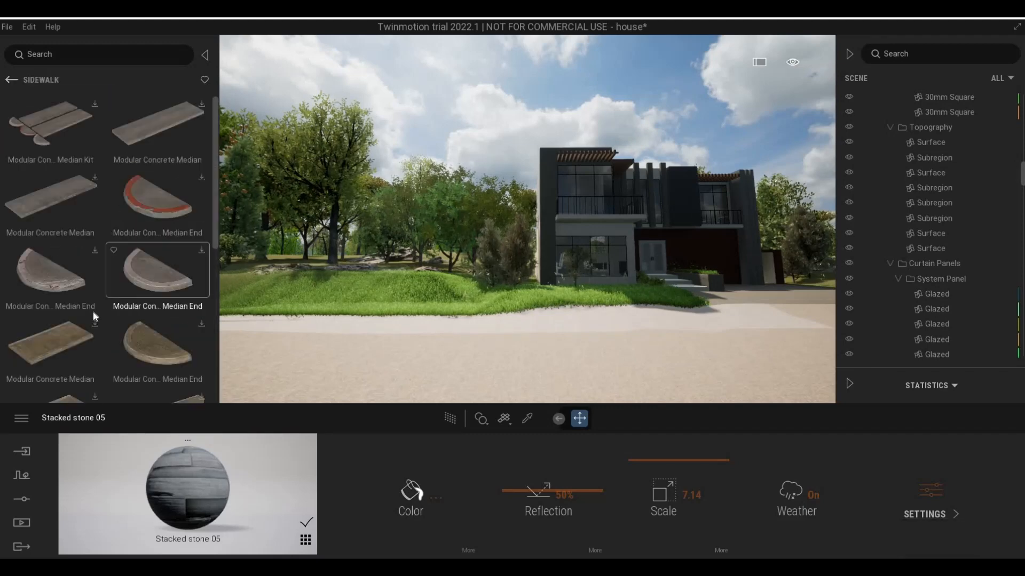
scroll(93, 311, "down", 4)
scroll(119, 317, "down", 3)
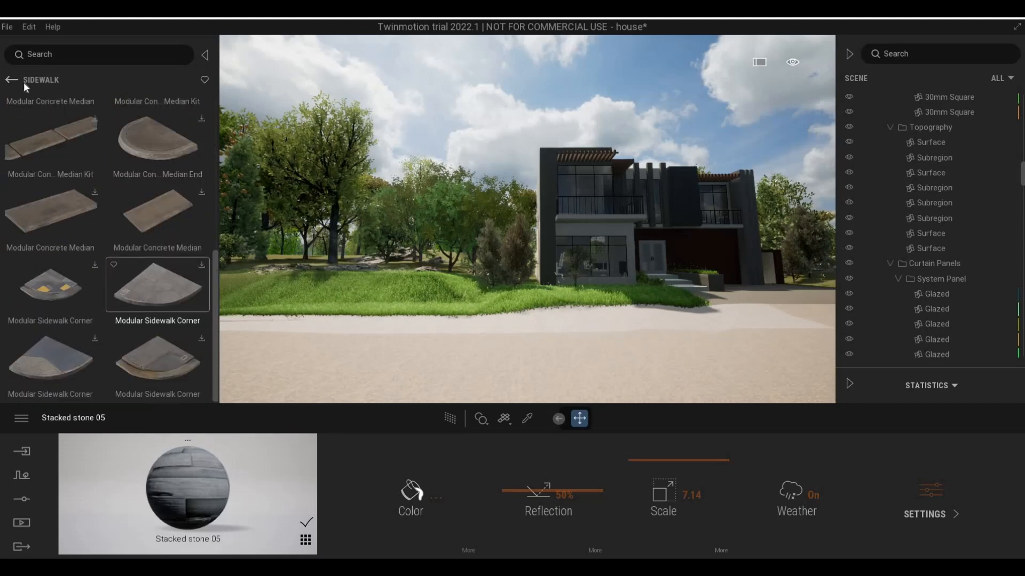
left_click(12, 80)
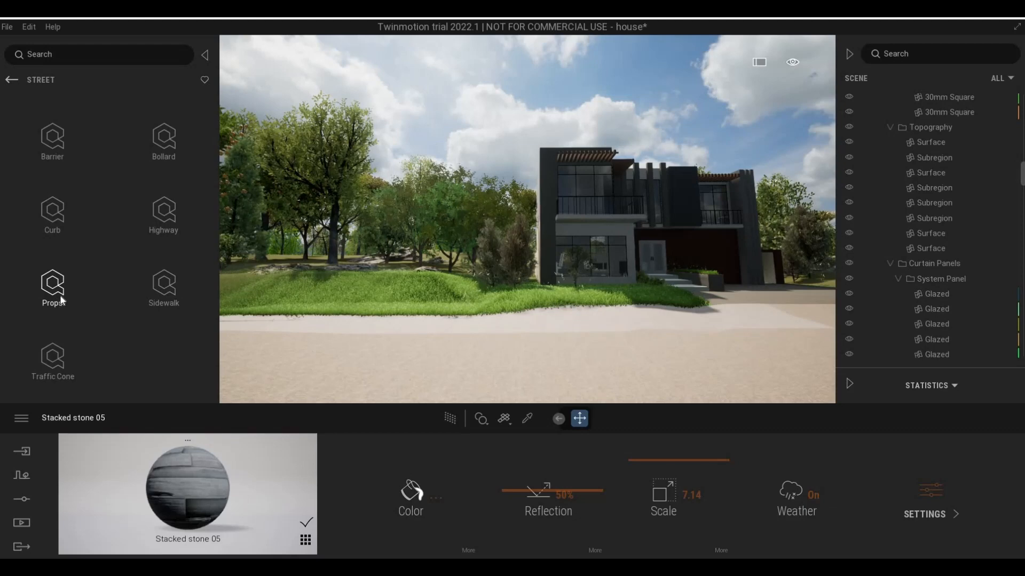
- Place a Modular Granite Curb from the Curb assets on the road edge in front of the lawn
left_click(58, 226)
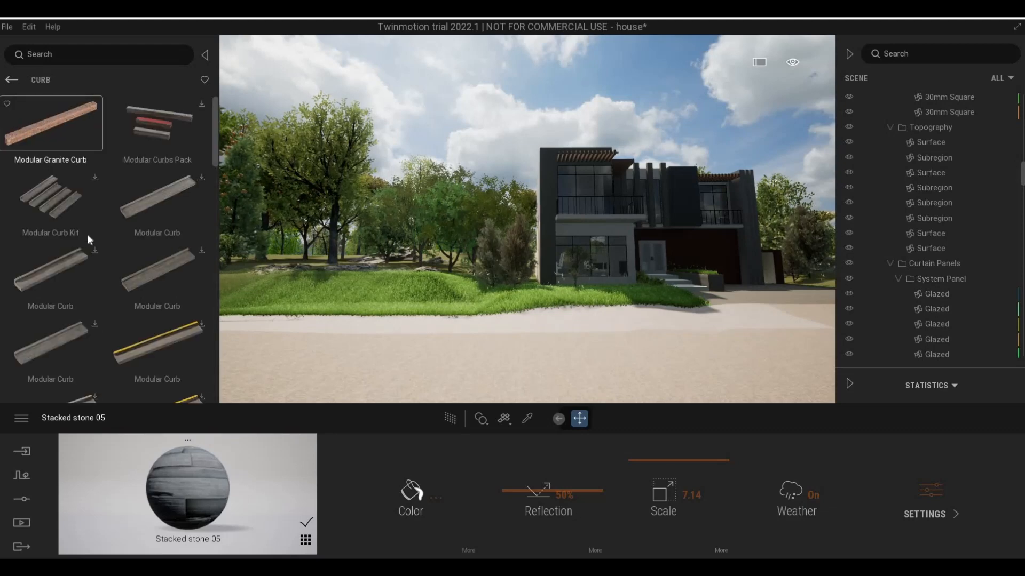
scroll(82, 295, "down", 5)
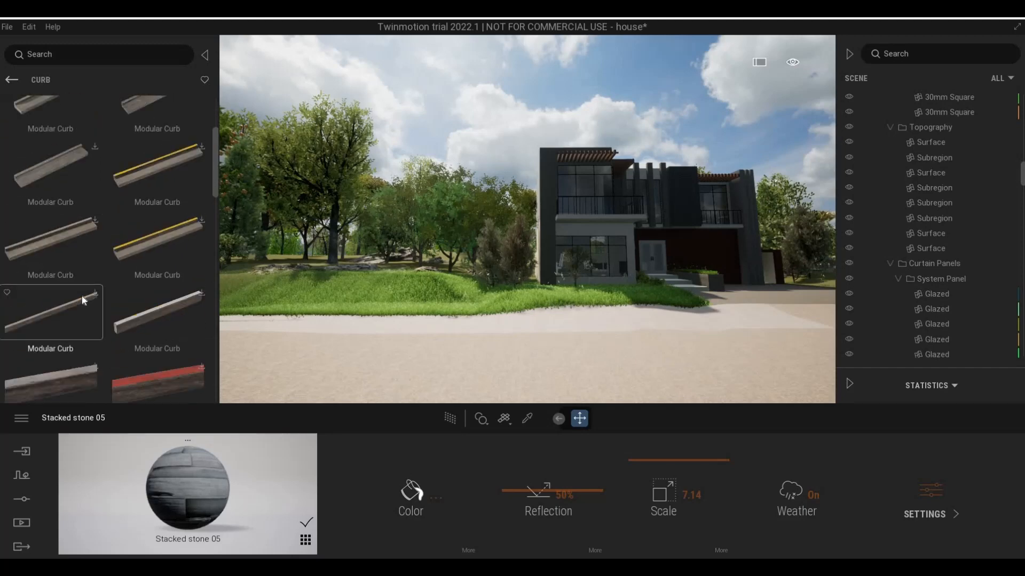
key("a")
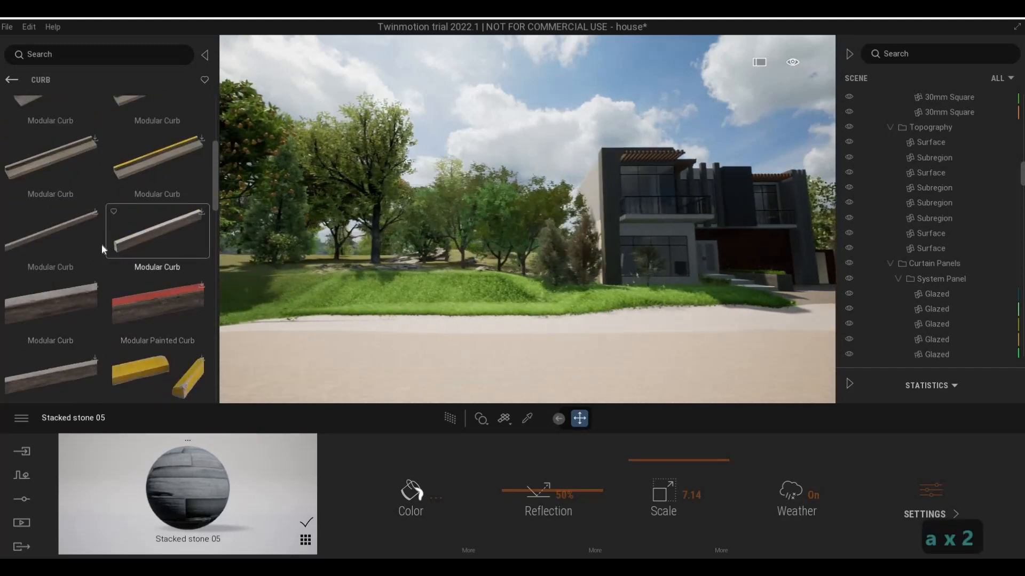
scroll(107, 298, "down", 4)
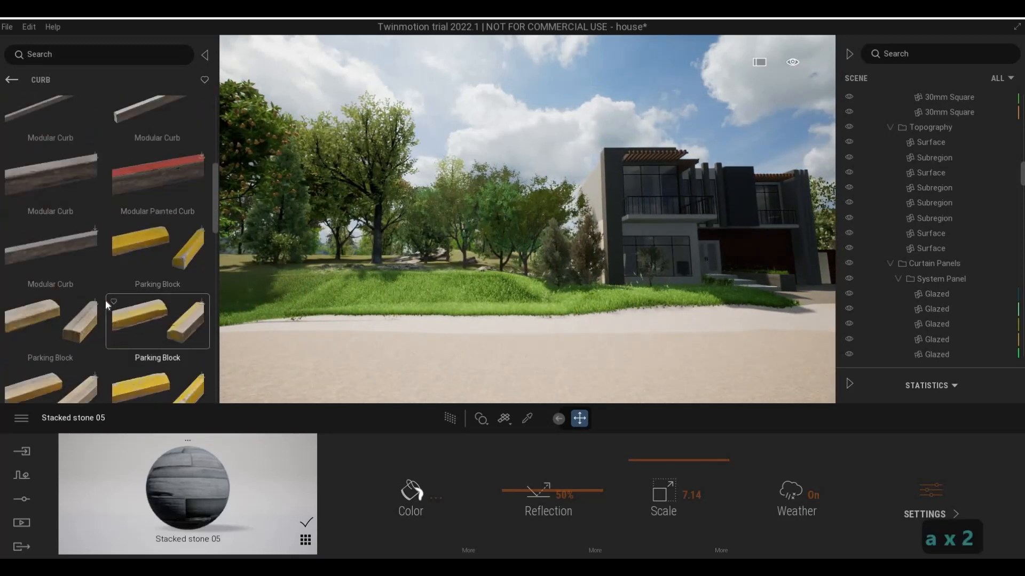
scroll(80, 304, "down", 2)
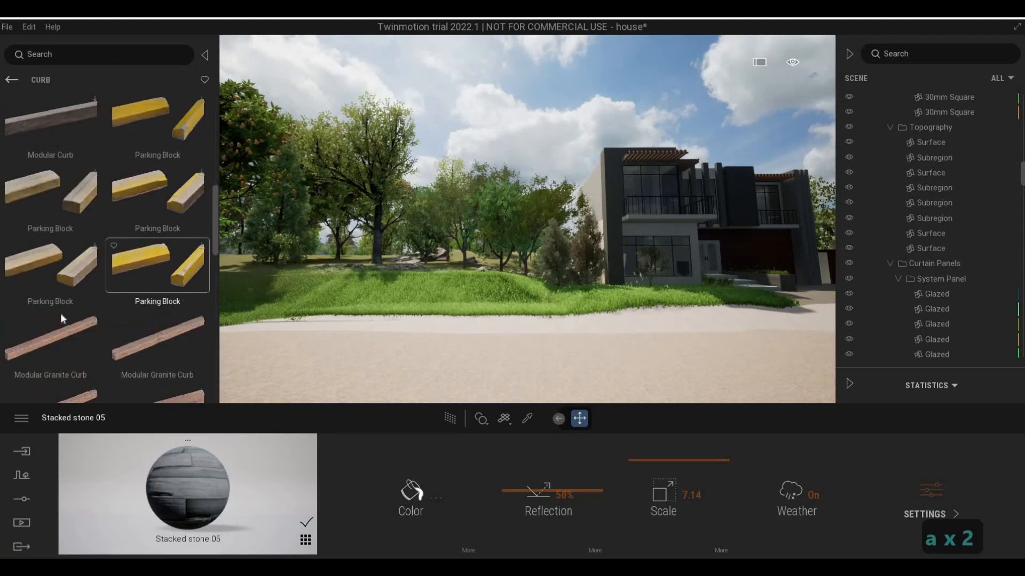
scroll(141, 249, "up", 5)
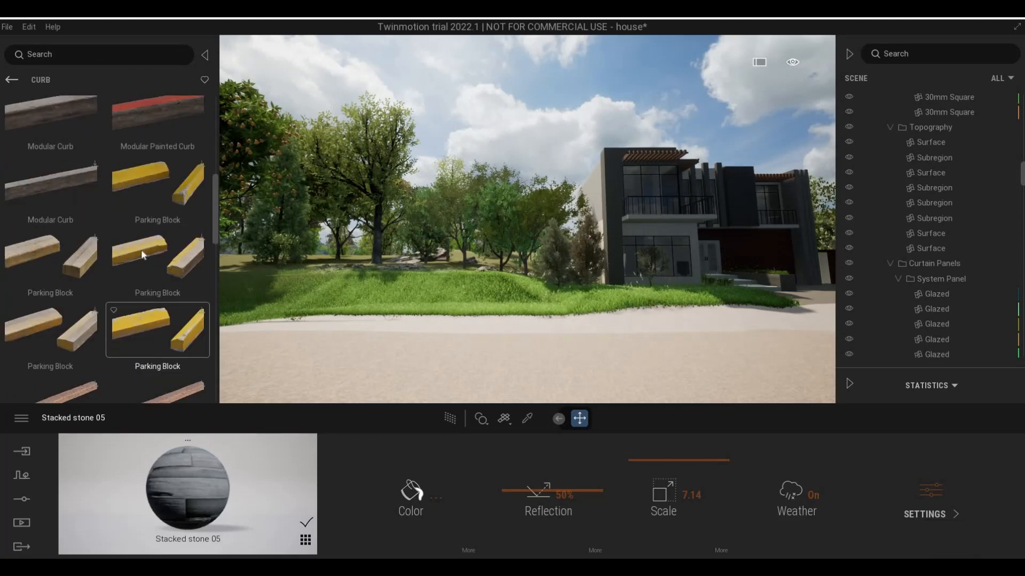
scroll(141, 250, "up", 3)
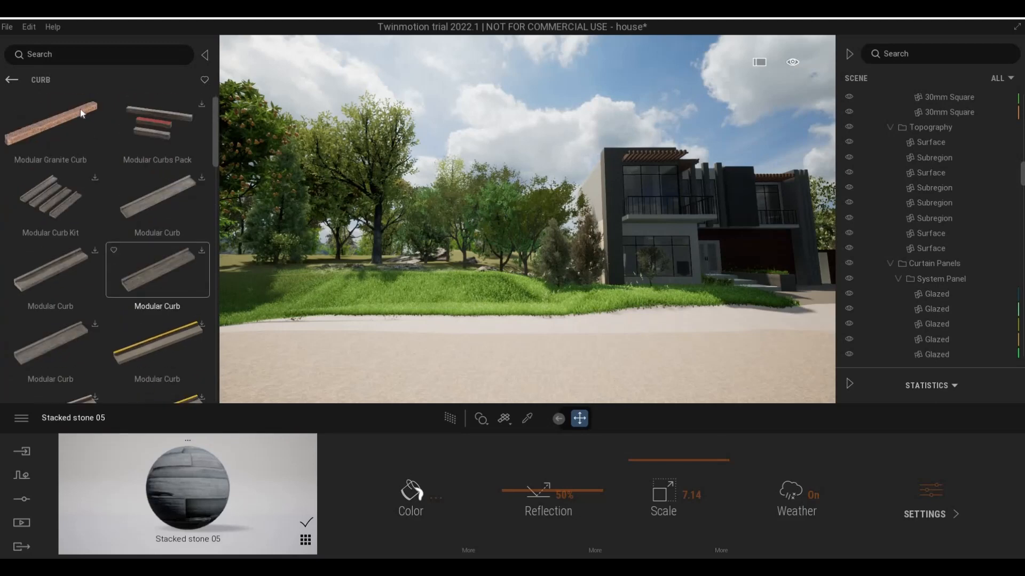
left_click_drag(316, 283, 357, 328)
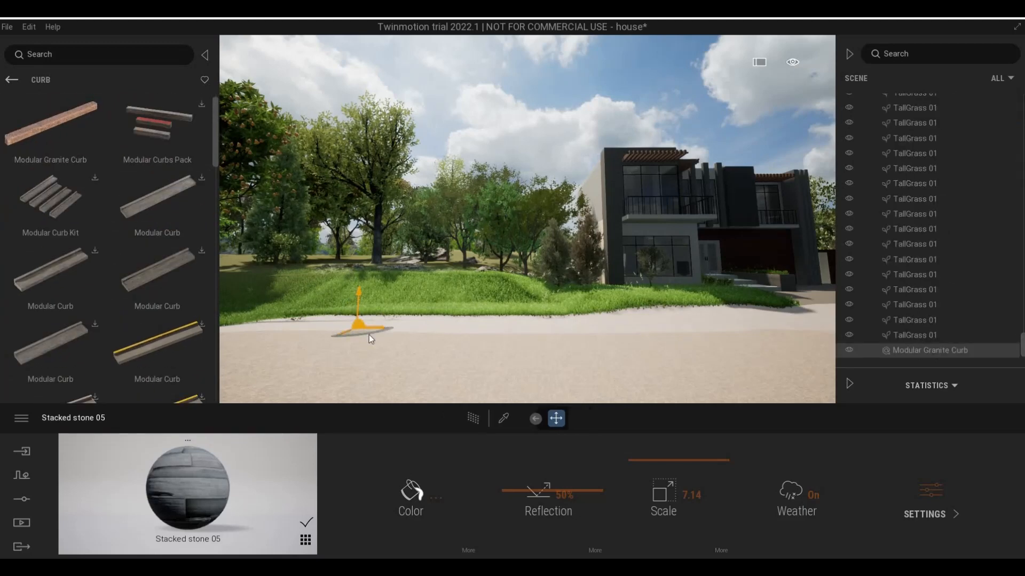
- Examine the placed granite curb's position on the road edge from closer up and deselect it
key("q")
right_click_drag(370, 334, 400, 329)
key("a")
key("a")
key("w")
key("a")
key("s")
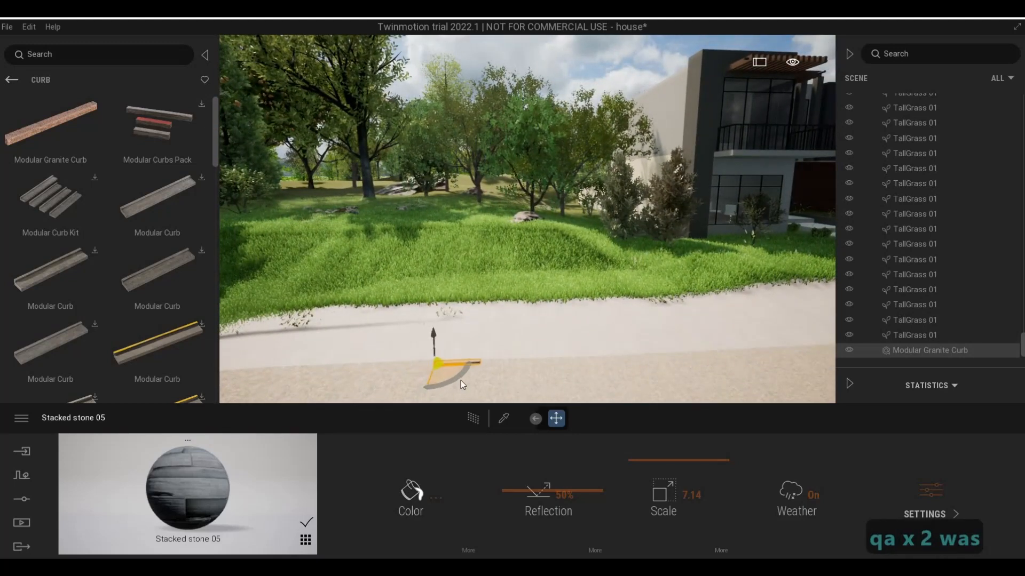
key("d")
key("w")
key("Escape")
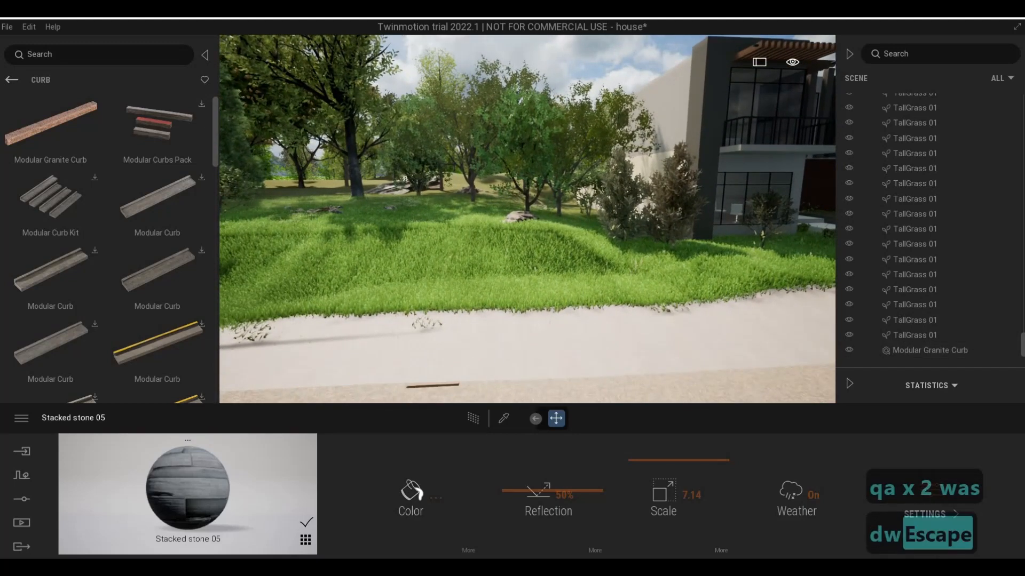
- Try to move the placed Modular Granite Curb along the road edge in front of the lawn
key("w")
key("a")
right_click_drag(464, 380, 508, 362)
key("w")
key("e")
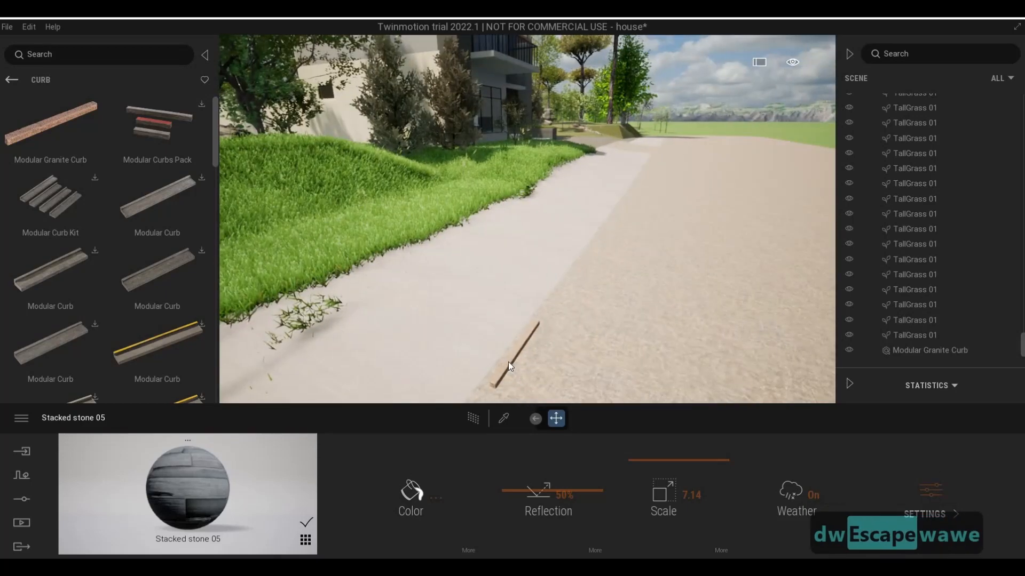
left_click(510, 363)
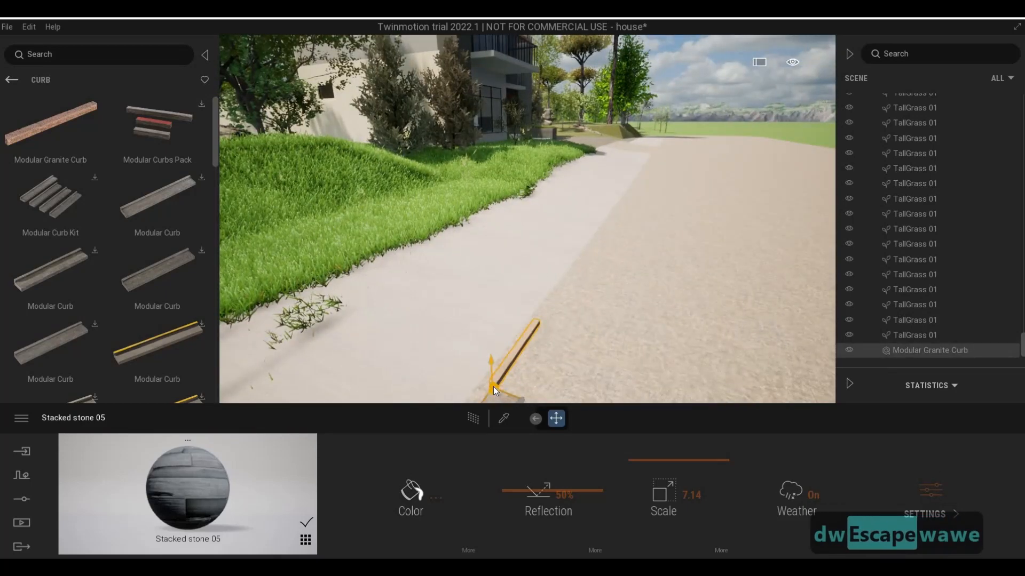
left_click_drag(493, 386, 493, 387)
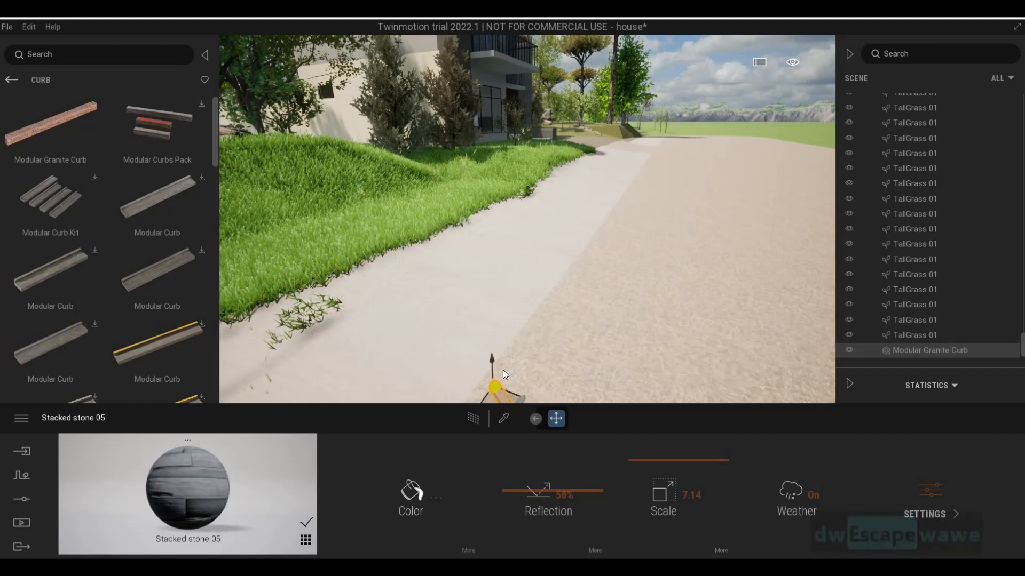
- Undo the curb's move and delete the Modular Granite Curb from the road edge
key("ctrl+z")
key("Escape")
key("Escape")
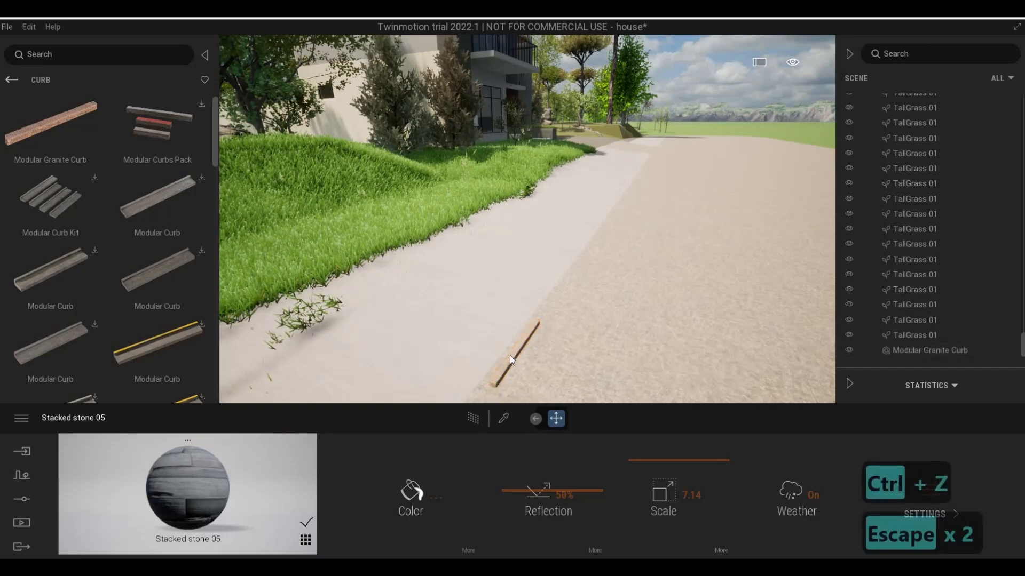
key("Delete")
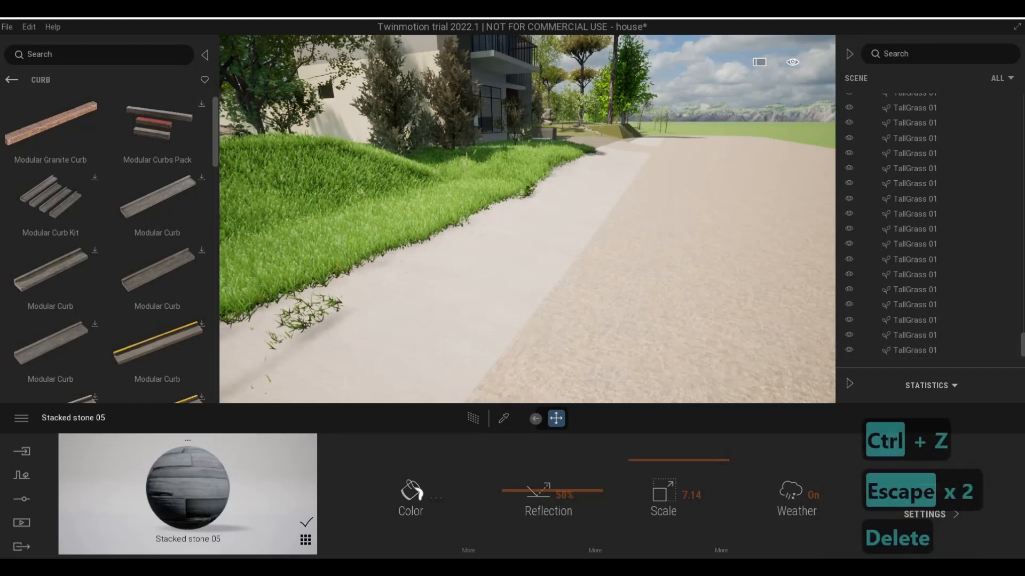
- Examine the pavement edge along the driveway and the front of the house from the road
key("d")
key("w")
key("q")
key("d")
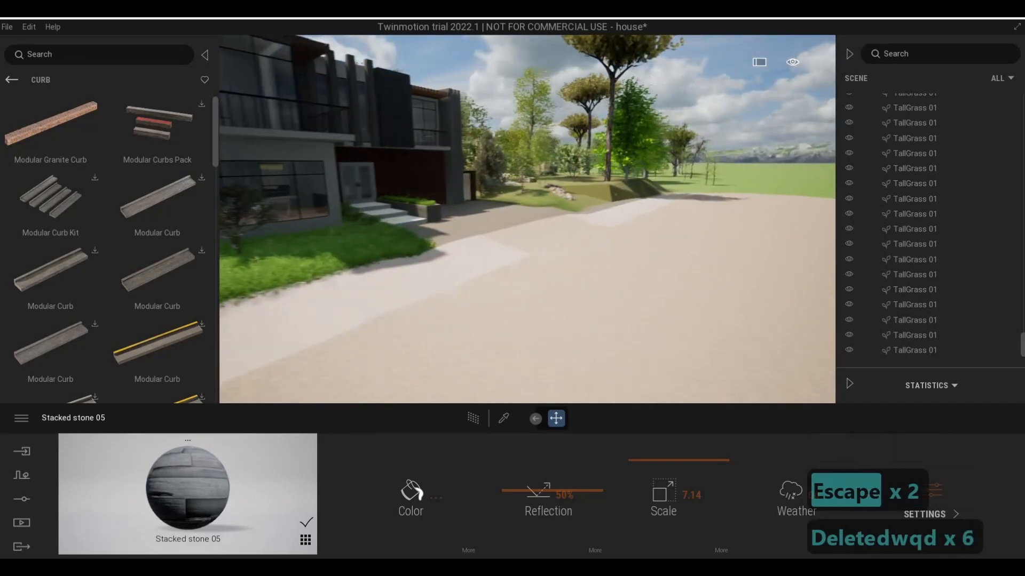
key("d")
key("w")
key("e")
key("d")
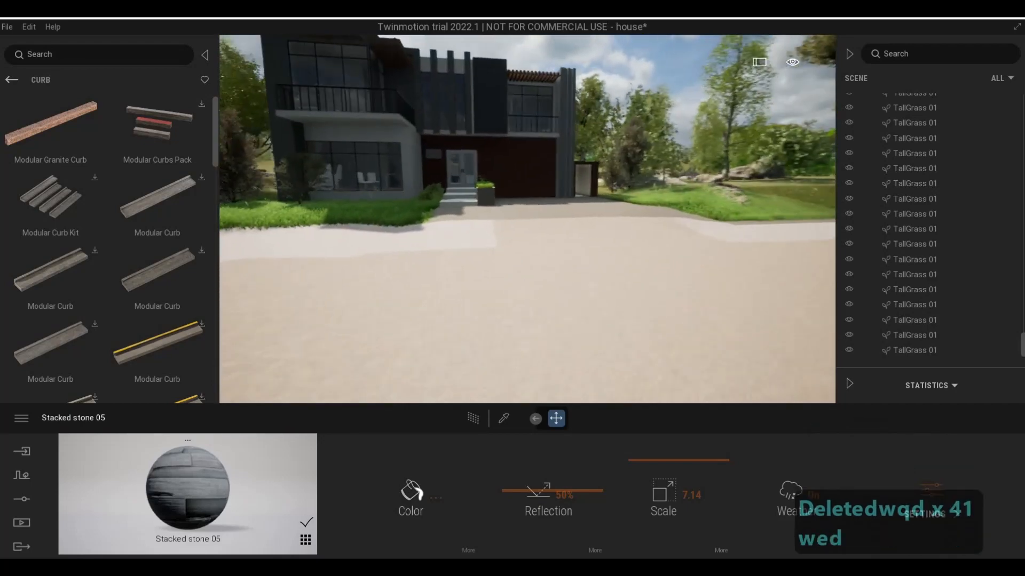
key("w")
key("s")
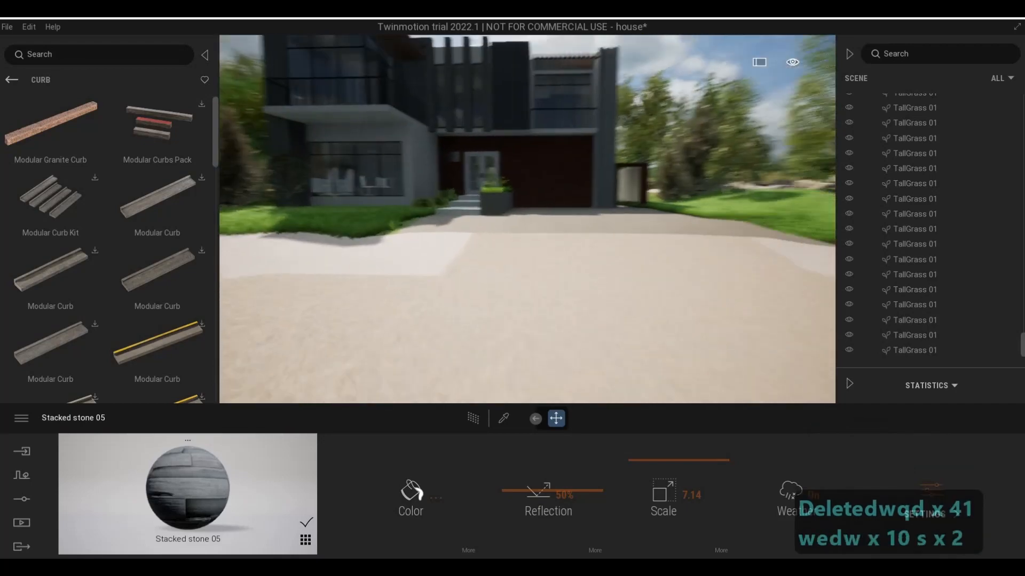
key("a")
key("s")
key("d")
key("a")
key("a")
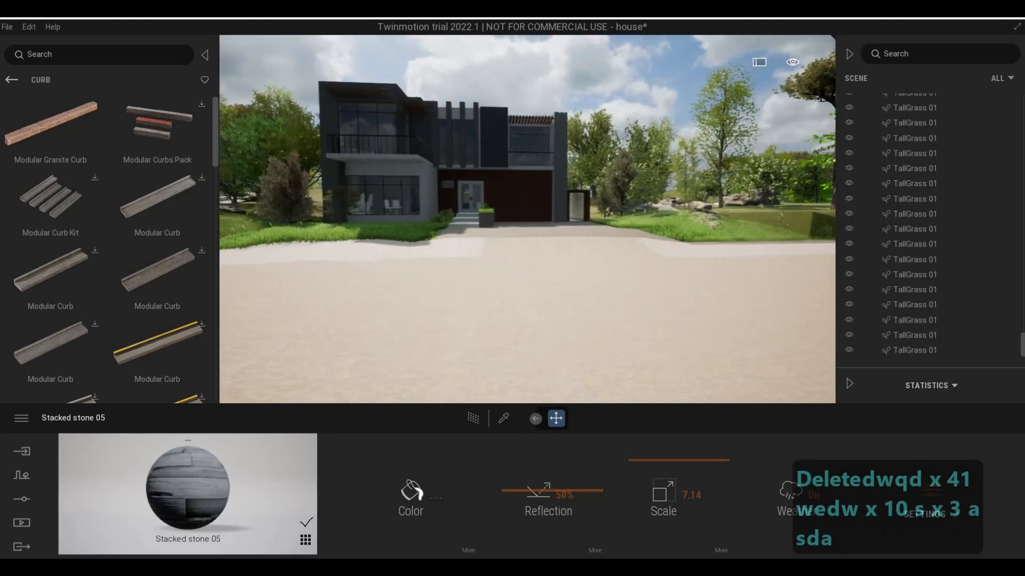
key("w")
key("w")
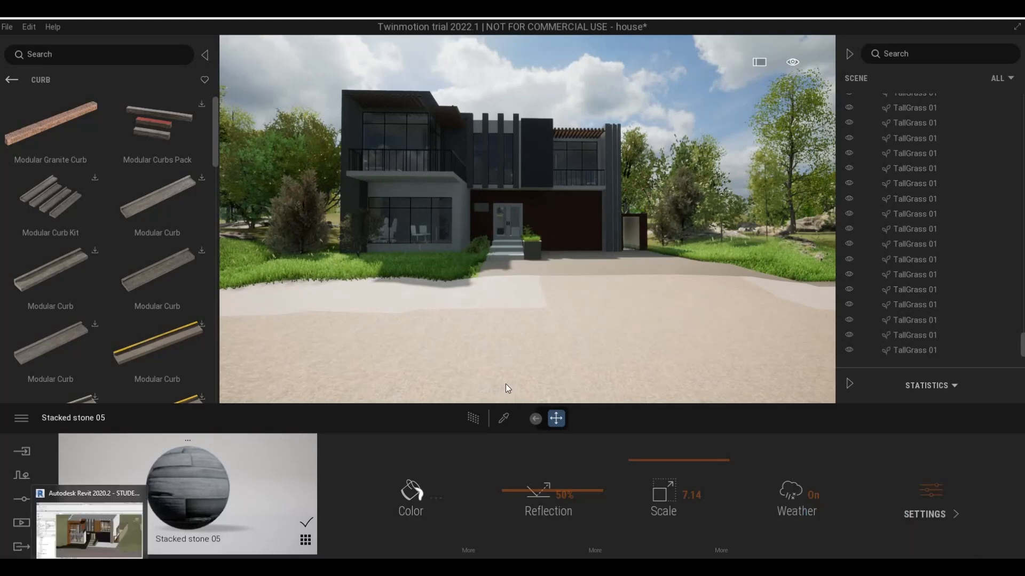
- Inspect the grass mound, rocks and pavement edge on the garage side of the driveway, close up and from across the road
key("w")
key("Escape")
key("d")
key("w")
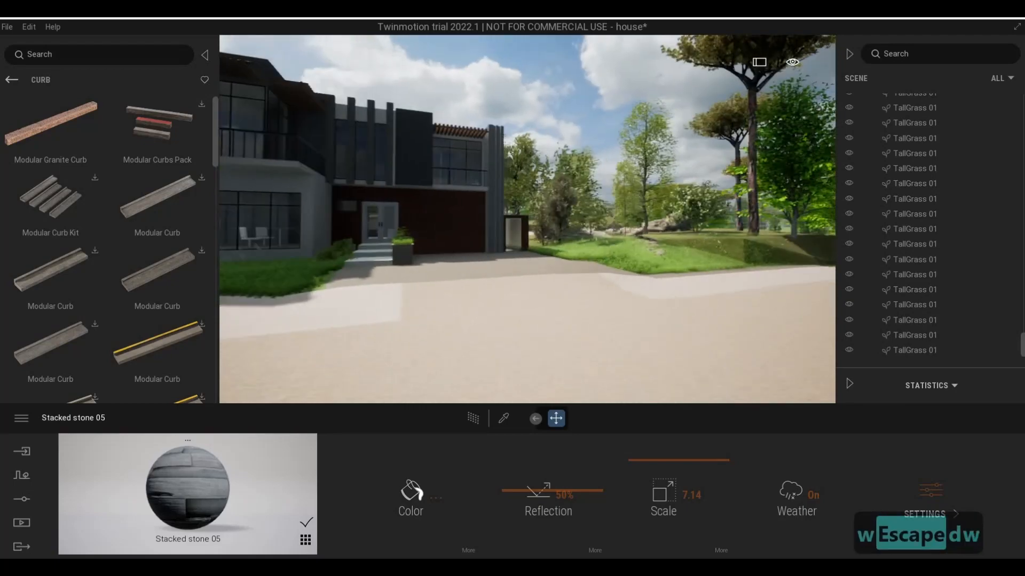
key("s")
key("a")
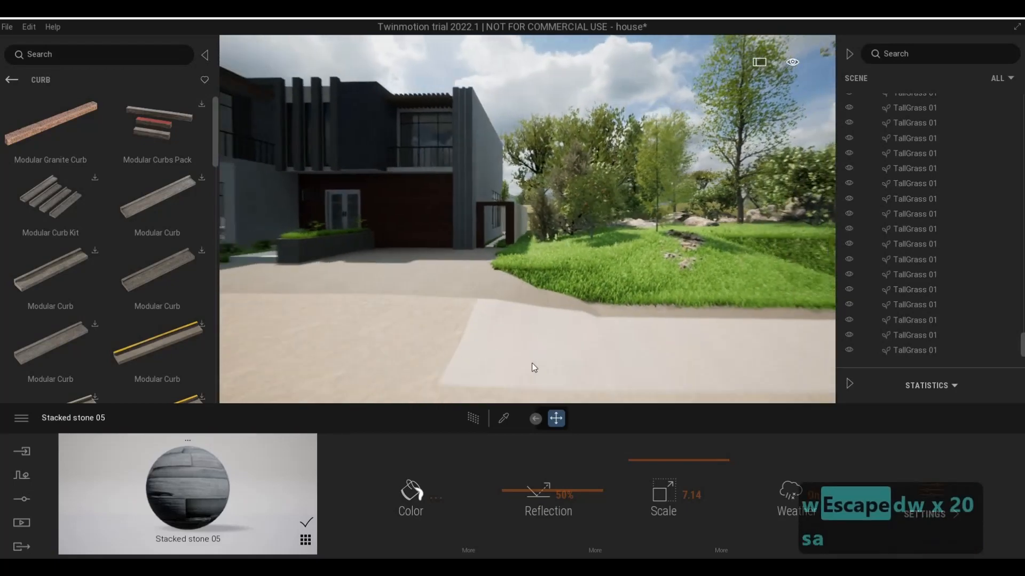
key("s")
key("w")
key("w")
key("w")
key("w")
key("w")
key("w")
key("d")
key("d")
key("d")
key("d")
key("d")
key("d")
key("d")
key("d")
key("d")
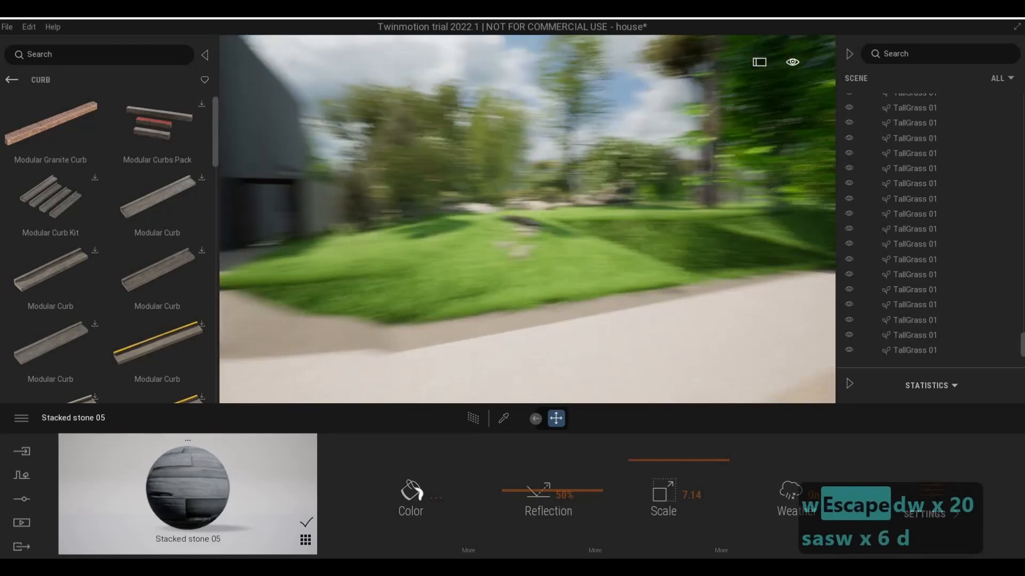
key("w")
key("s")
key("a")
key("a")
key("a")
key("a")
key("a")
key("a")
key("a")
key("a")
key("a")
key("a")
key("a")
key("a")
key("a")
key("a")
key("a")
key("a")
key("a")
key("a")
key("a")
key("a")
key("a")
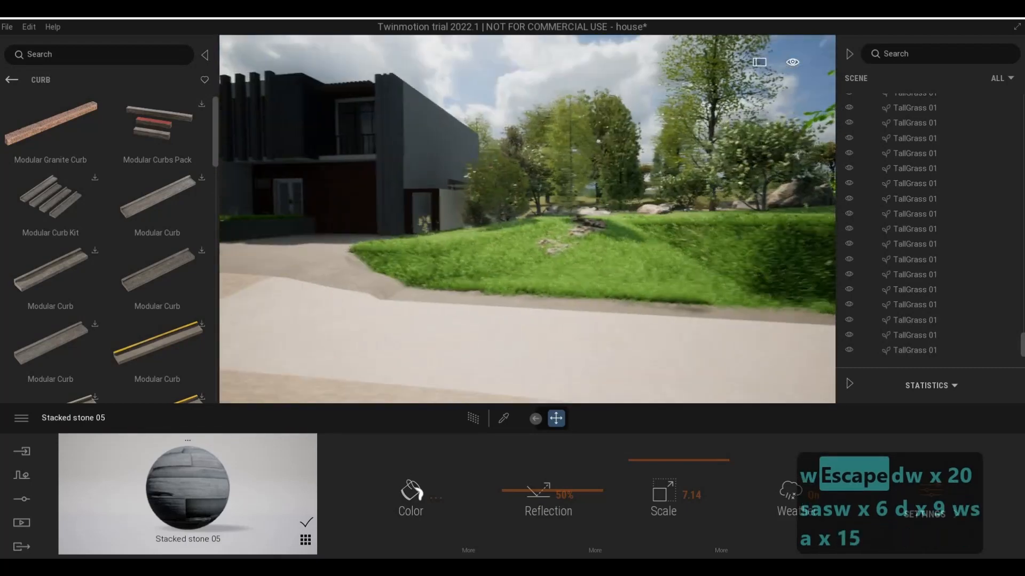
key("s")
key("s")
key("s")
key("s")
key("s")
key("s")
key("s")
key("s")
key("s")
key("s")
key("s")
key("s")
key("s")
key("s")
key("s")
key("s")
key("s")
key("s")
key("s")
key("s")
key("d")
key("a")
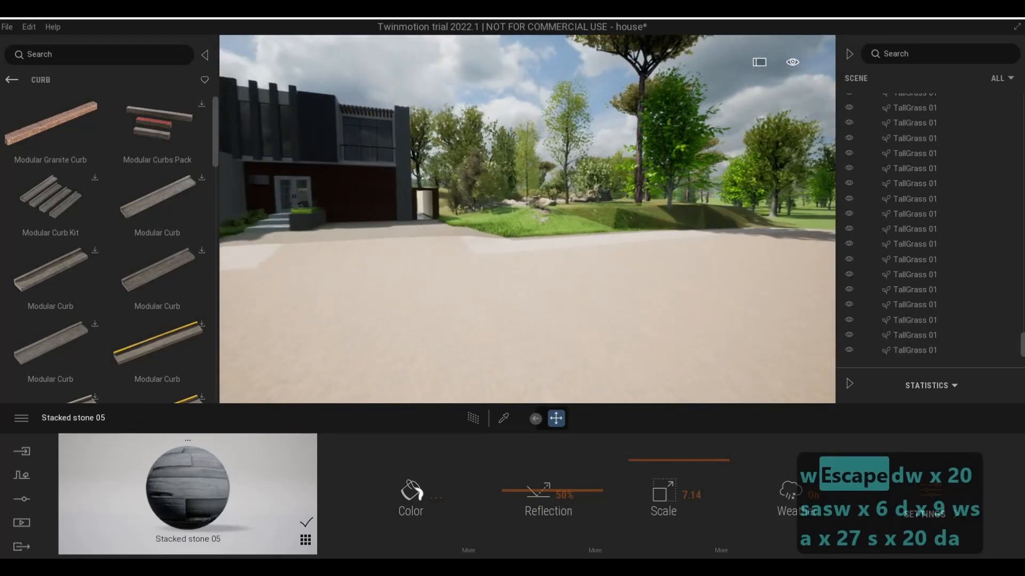
- Review the whole front facade with its surrounding trees, then the entrance steps, planter and front lawn from closer up
key("e")
key("w")
key("q")
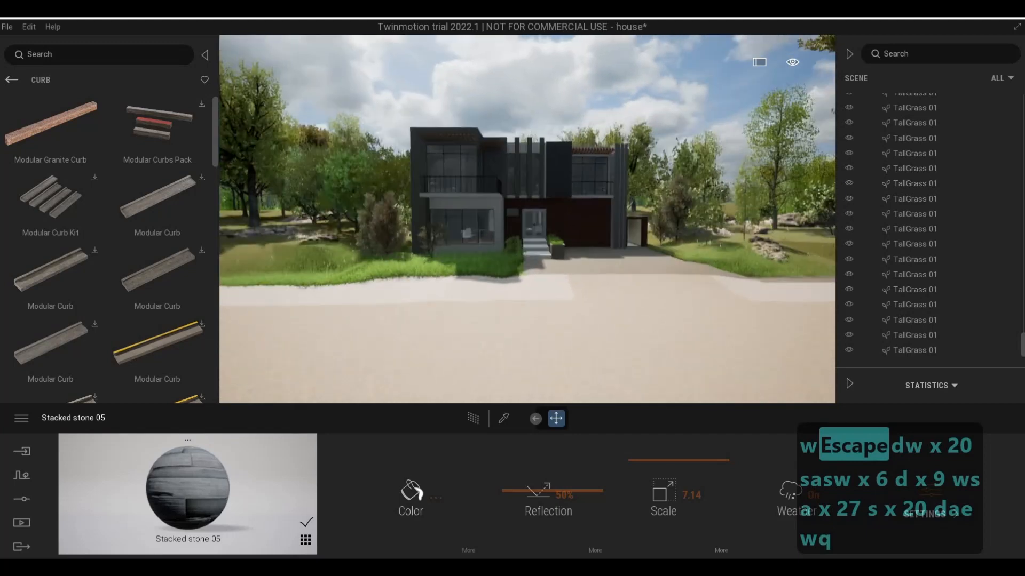
key("d")
key("w")
key("w")
key("e")
key("a")
key("s")
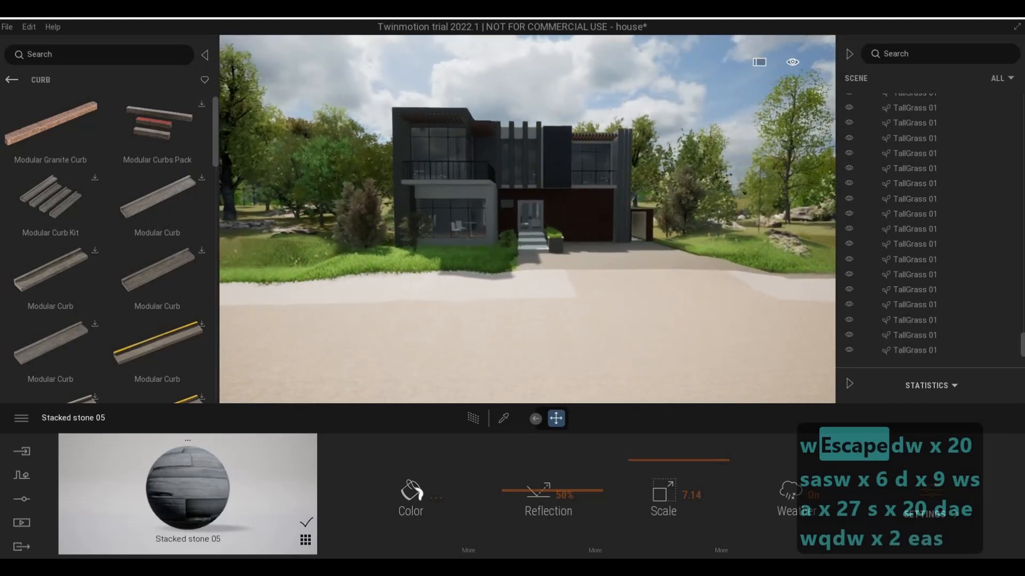
key("e")
key("w")
key("w")
key("w")
key("w")
key("w")
key("w")
key("w")
key("w")
key("w")
key("w")
key("w")
key("w")
key("w")
key("w")
key("w")
key("w")
key("w")
key("w")
key("w")
key("w")
key("w")
key("w")
key("q")
key("d")
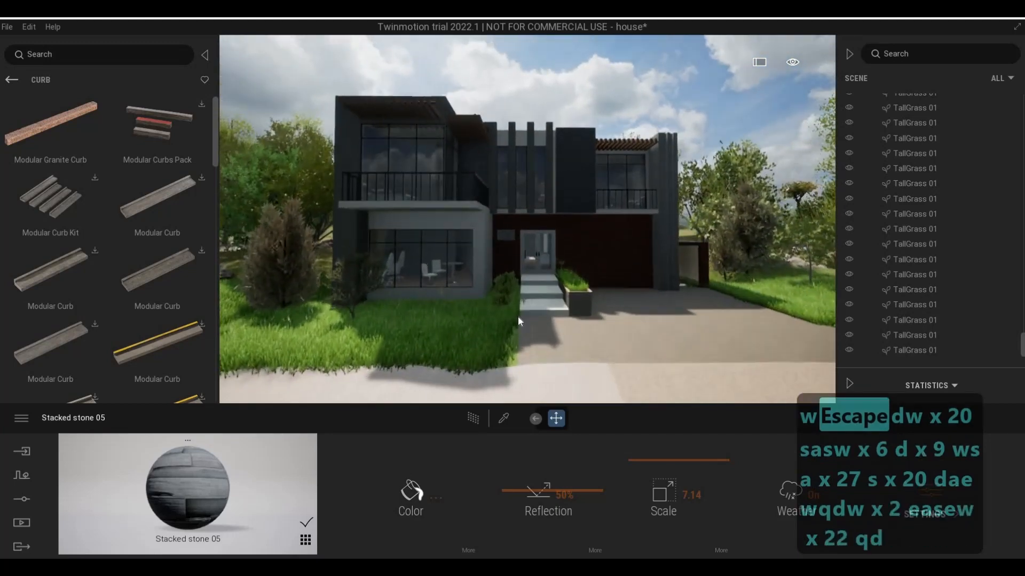
- Examine the front entrance, planter, garage wall and side passage from close up on the driveway
key("w")
key("w")
key("w")
key("w")
key("w")
key("w")
key("w")
key("w")
key("w")
key("w")
key("w")
key("d")
key("d")
key("d")
key("d")
key("d")
key("d")
key("d")
key("d")
key("d")
key("d")
key("d")
key("d")
key("d")
key("d")
key("d")
key("d")
key("d")
key("d")
key("d")
key("d")
key("d")
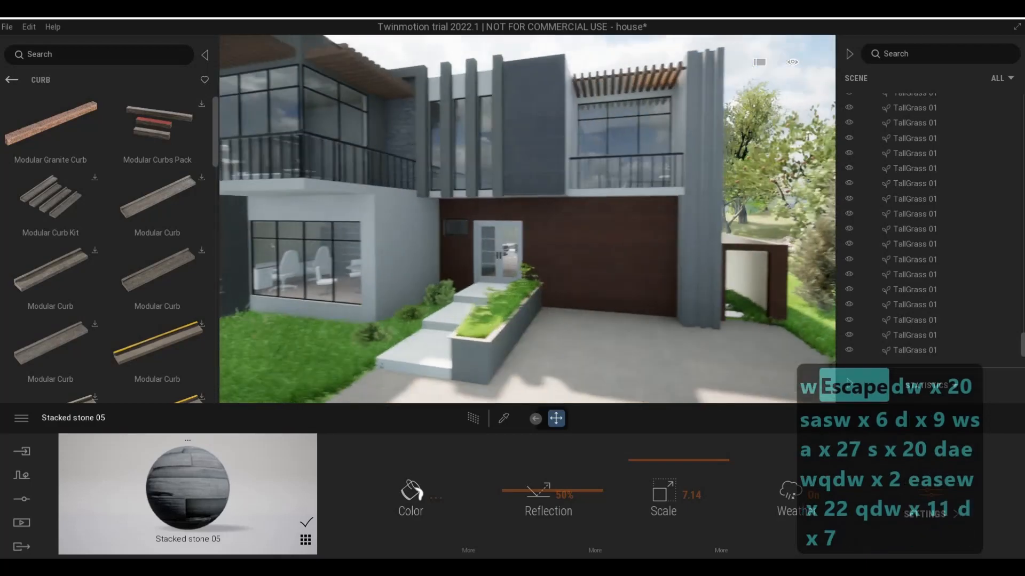
key("w")
key("s")
key("a")
key("a")
key("e")
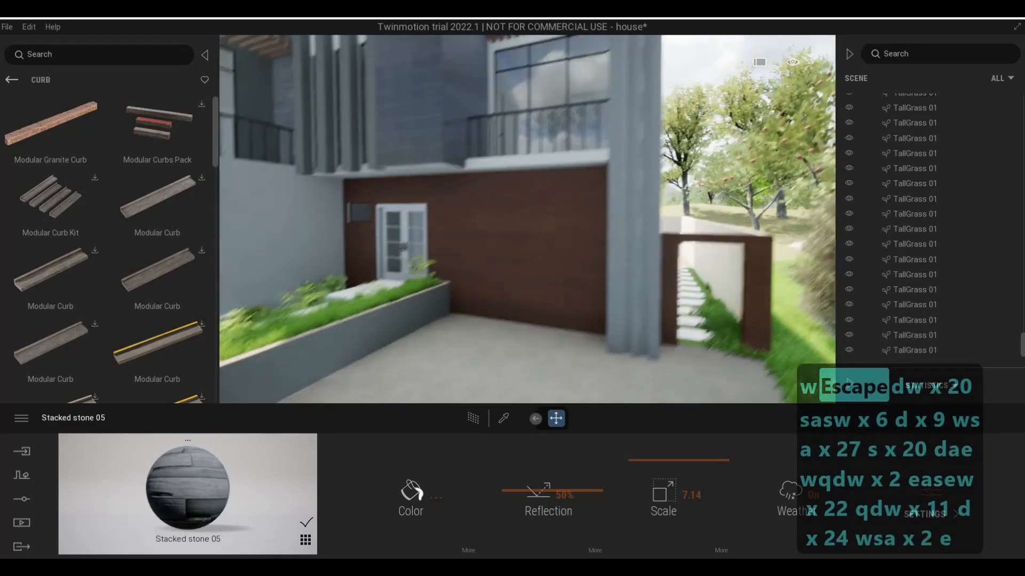
- Frame the whole front facade from across the road and turn on the camera's Parallelism
key("s")
key("s")
key("s")
key("s")
key("s")
key("s")
key("s")
key("s")
key("s")
key("s")
key("a")
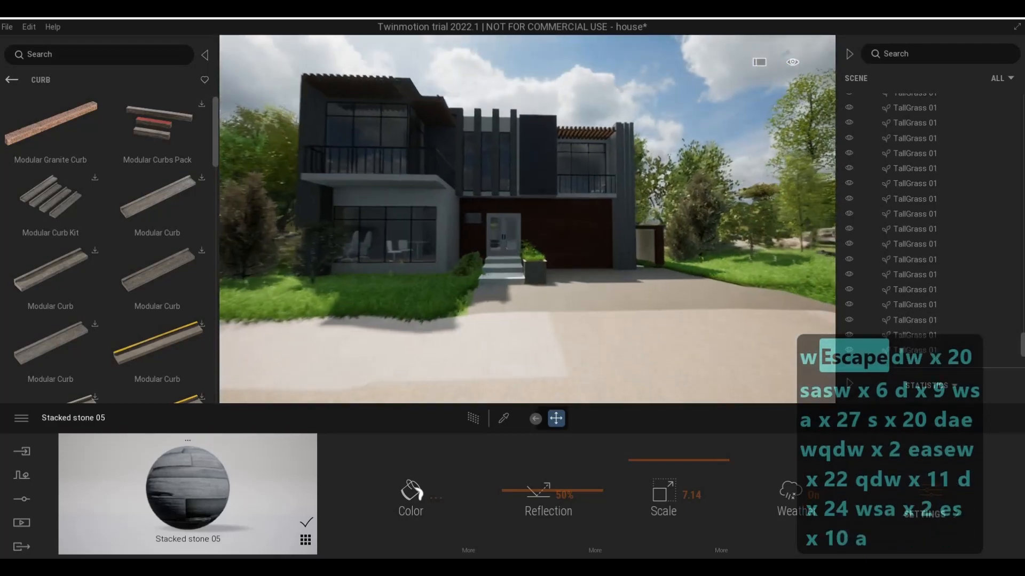
key("d")
key("d")
key("w")
key("a")
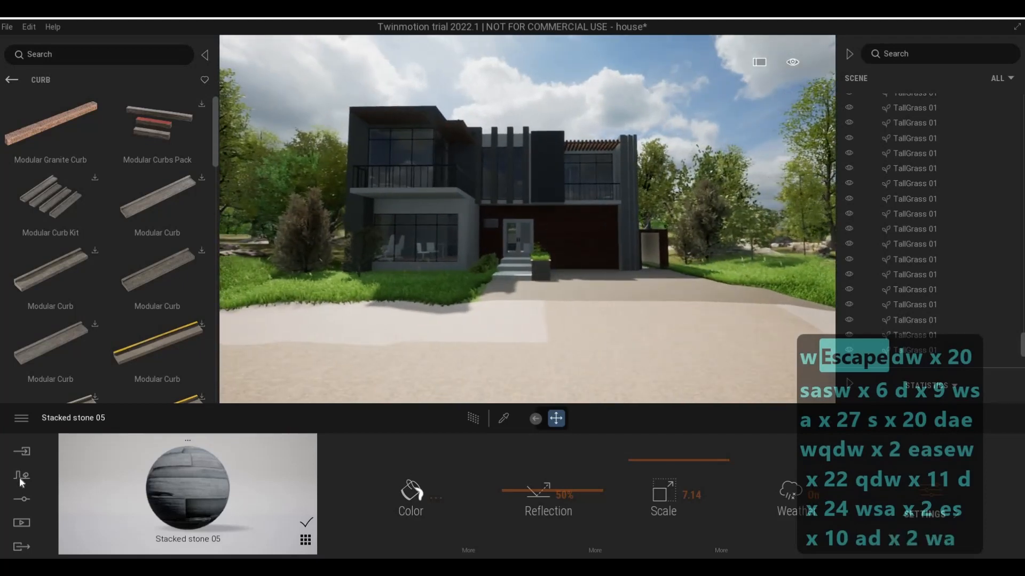
left_click(20, 475)
left_click(24, 499)
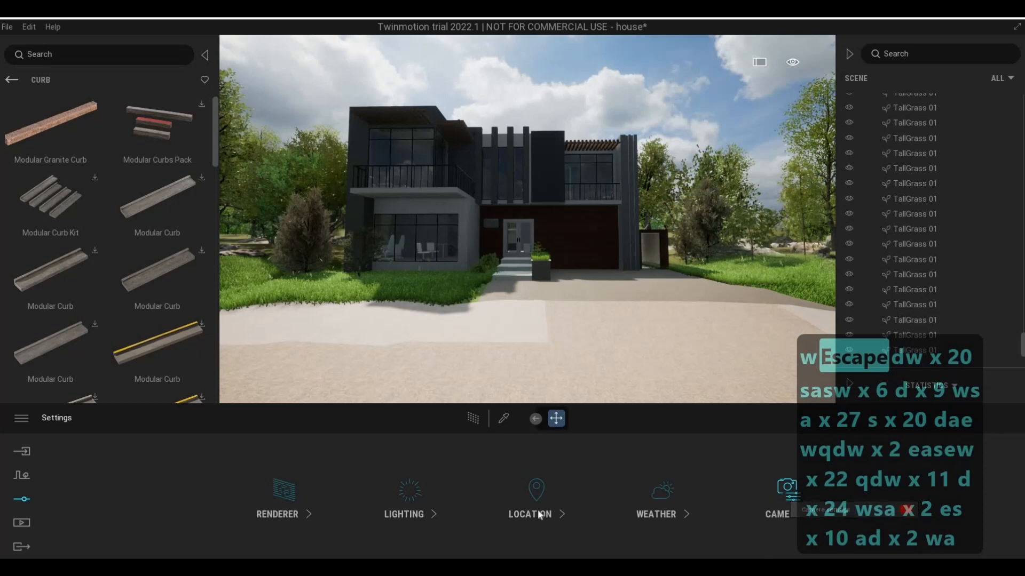
left_click(784, 494)
left_click(457, 501)
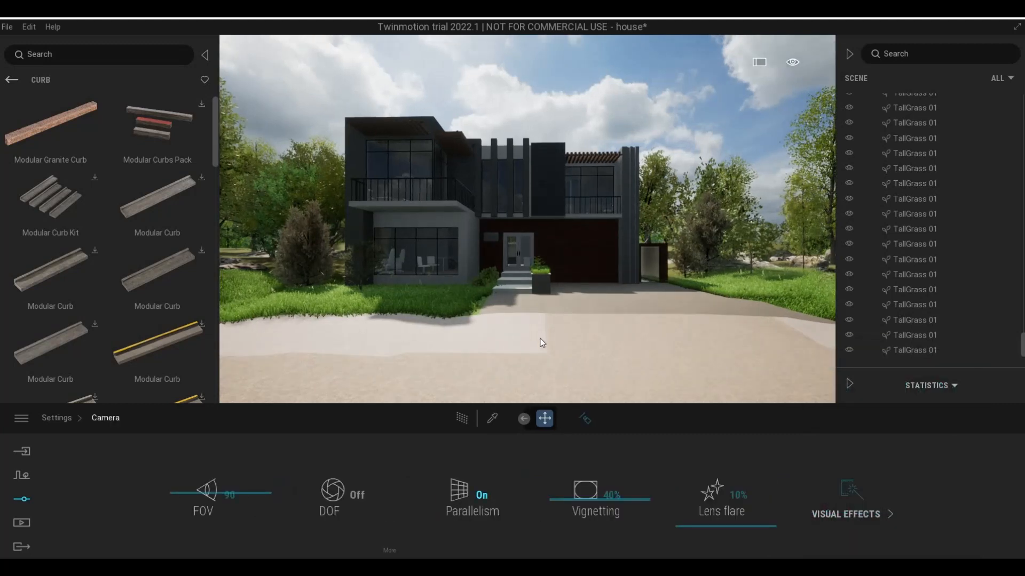
key("a")
key("e")
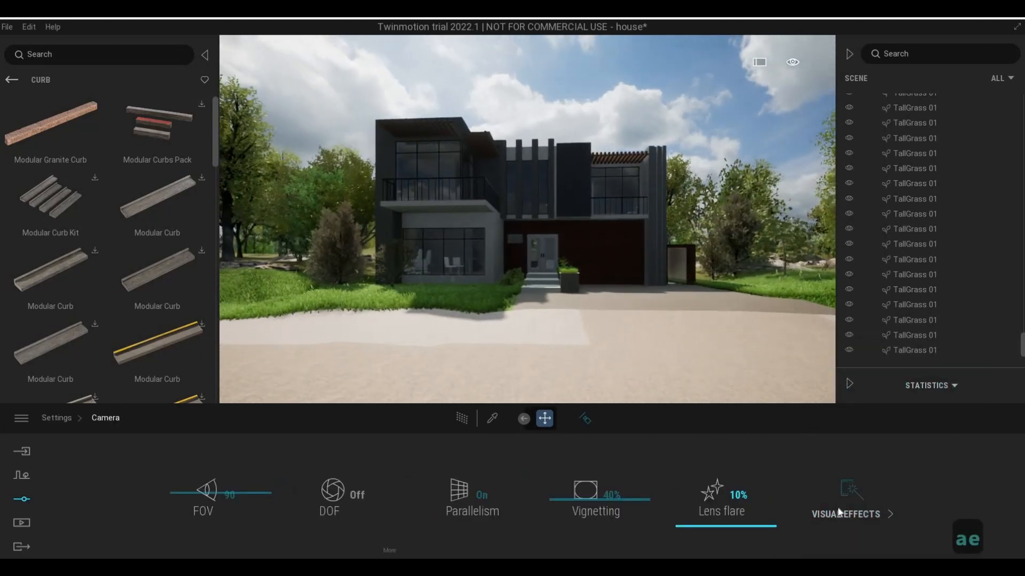
- Apply the Blue Tint color gradient to the camera's visual effects
left_click(826, 508)
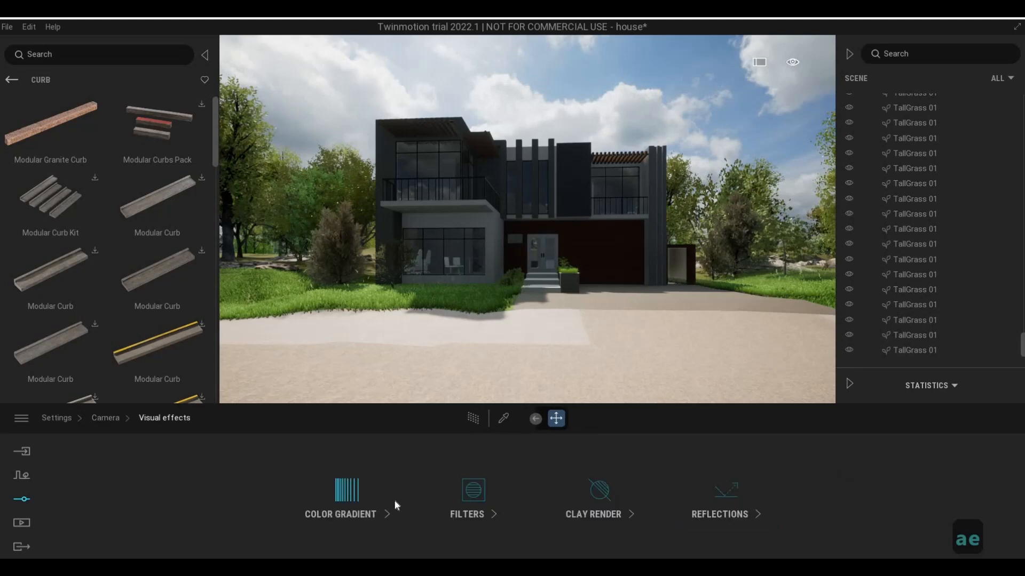
left_click(397, 504)
left_click(402, 501)
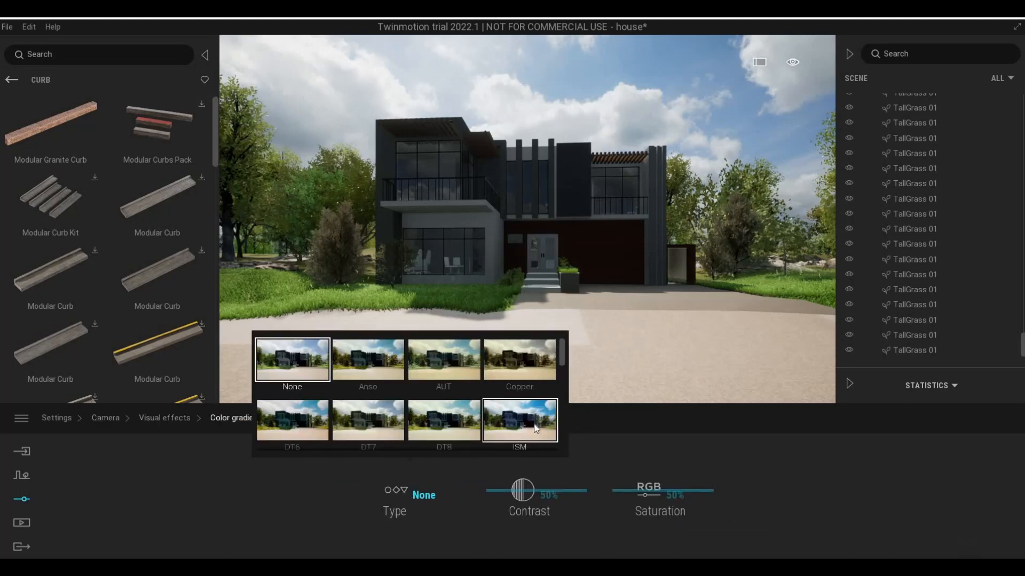
scroll(534, 427, "down", 2)
scroll(535, 427, "down", 3)
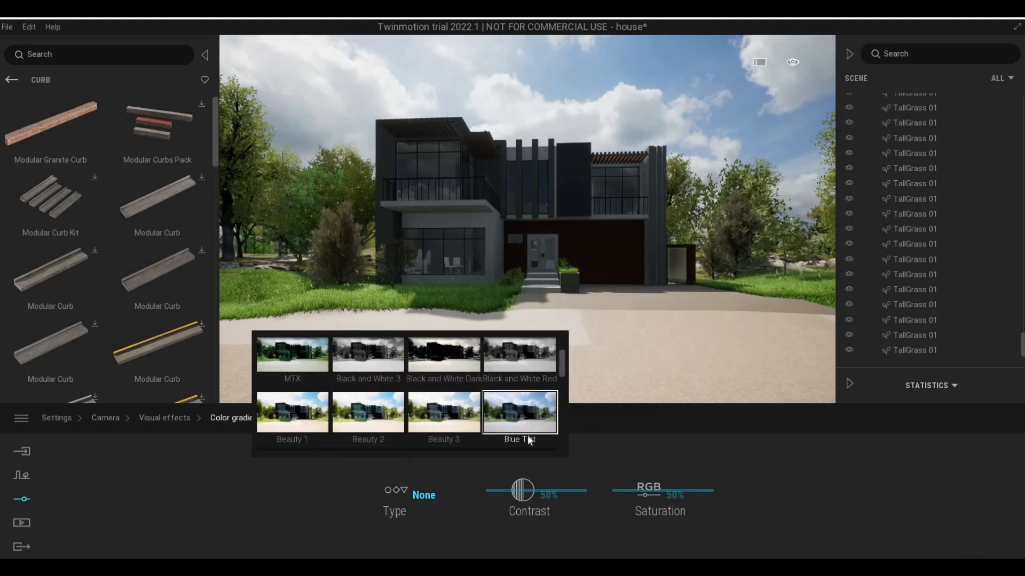
left_click(652, 377)
key("w")
key("w")
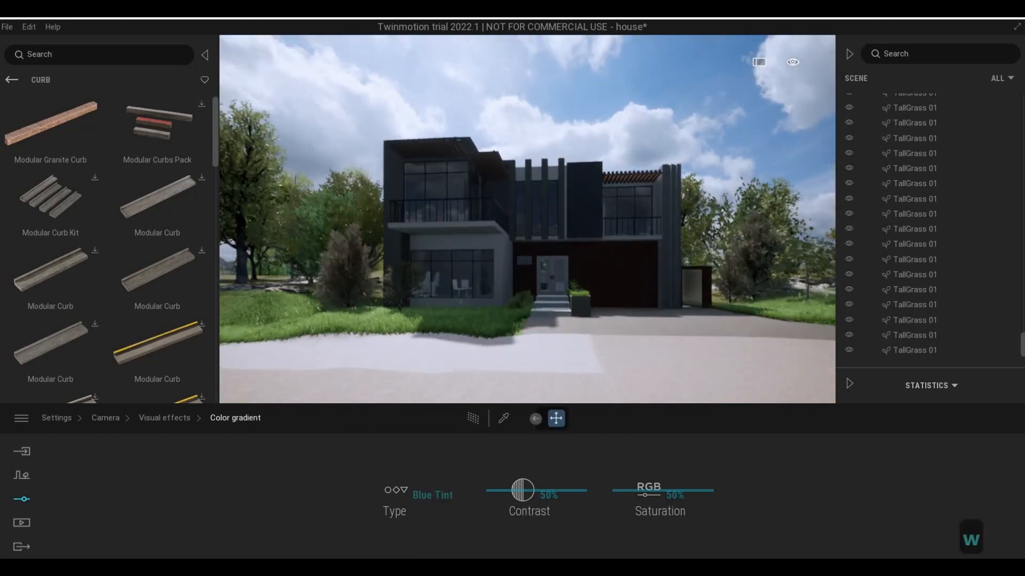
key("e")
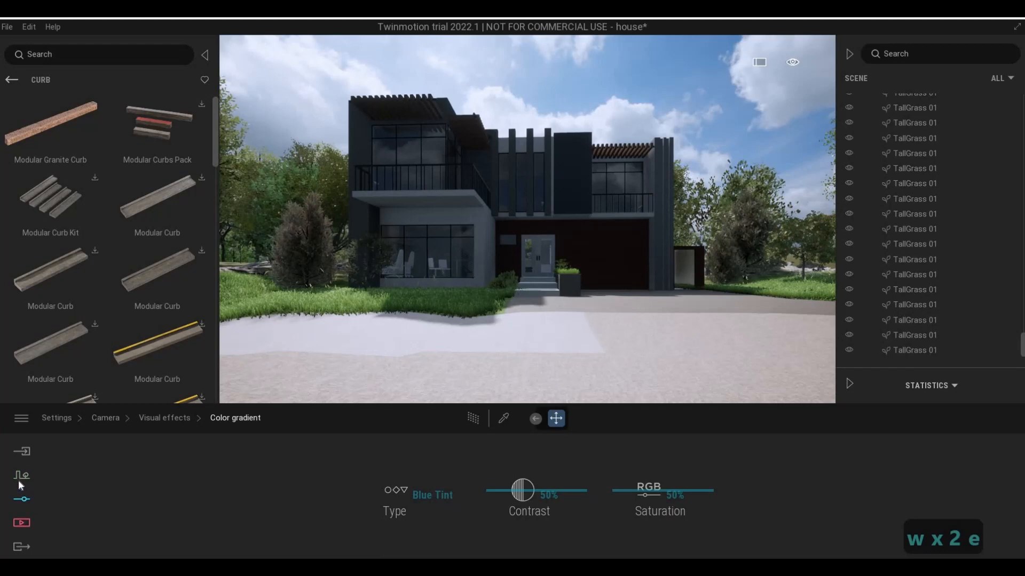
- Turn the skydome off and back on to compare the lighting, and set its intensity to 9.71
left_click(23, 477)
left_click(22, 500)
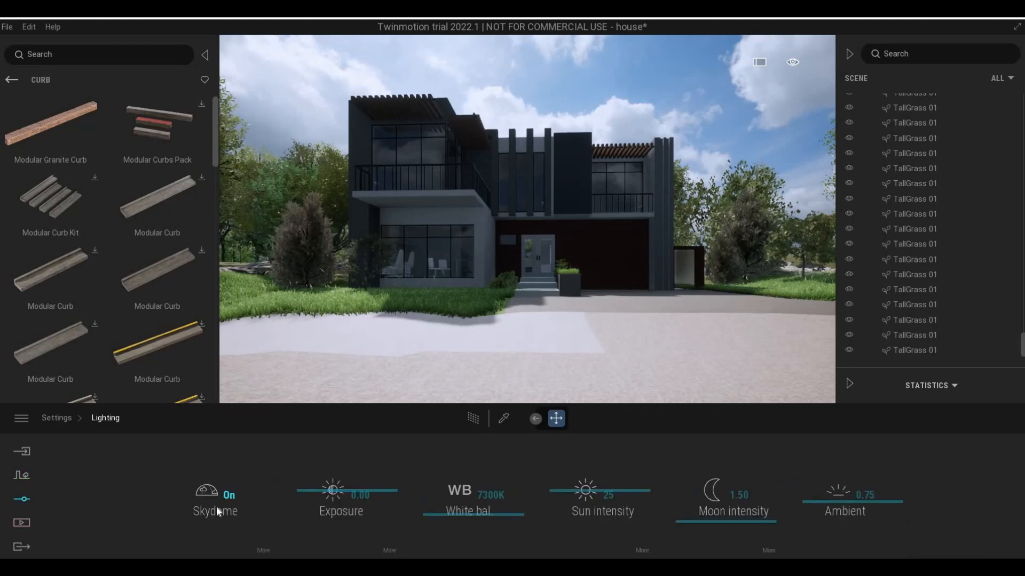
left_click(215, 502)
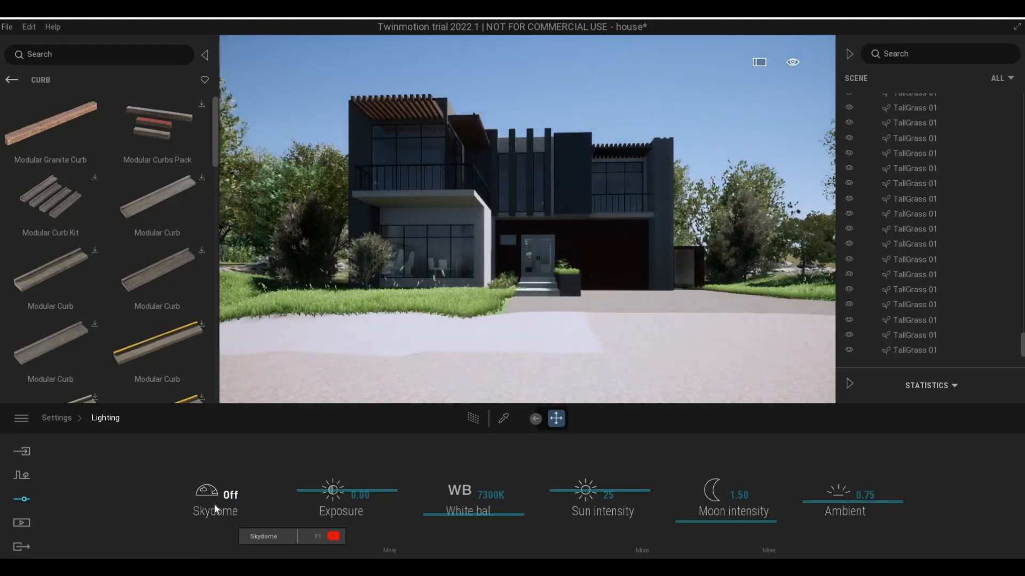
left_click(214, 504)
left_click(264, 549)
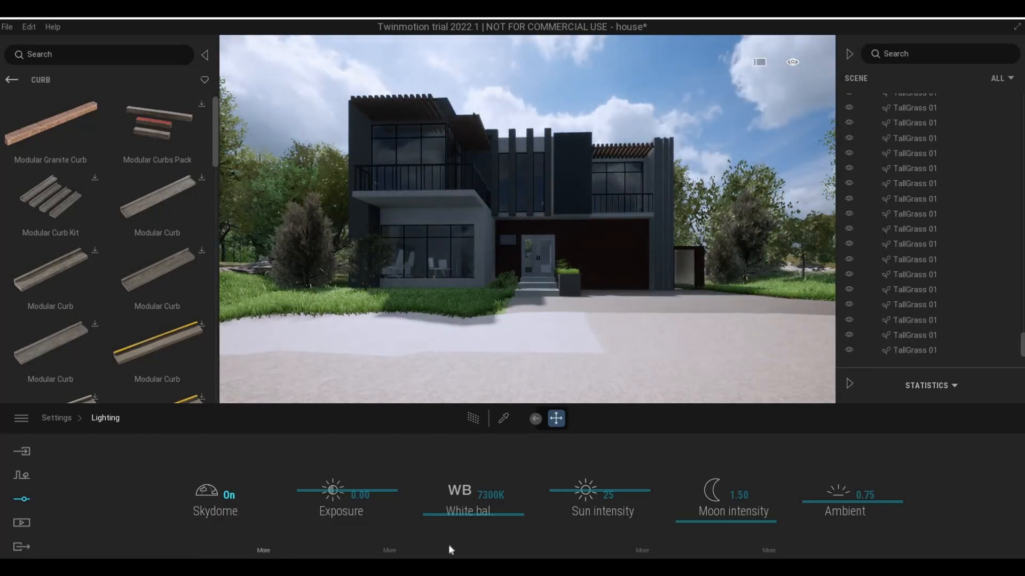
mouse_move(373, 497)
left_mouse_down()
mouse_move(373, 506)
mouse_move(373, 494)
left_mouse_up()
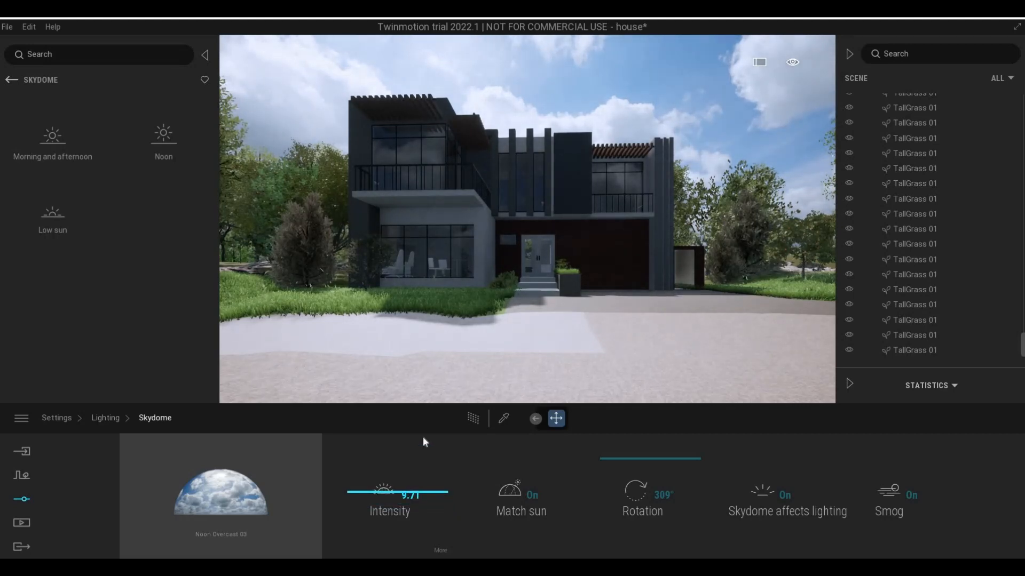
key("d")
key("w")
key("w")
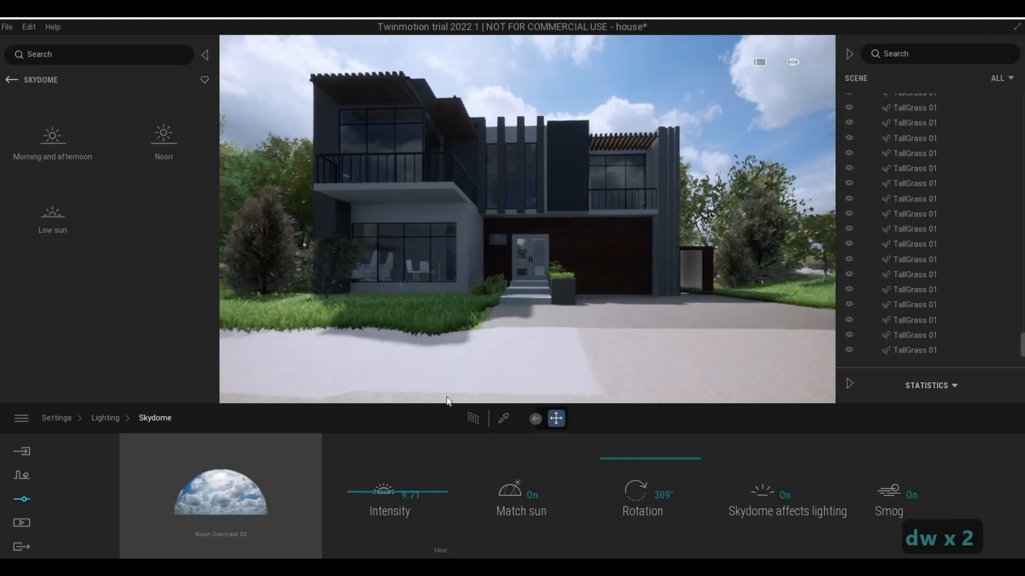
key("a")
key("s")
- Set the scene lighting's exposure to 0.65
left_click(105, 418)
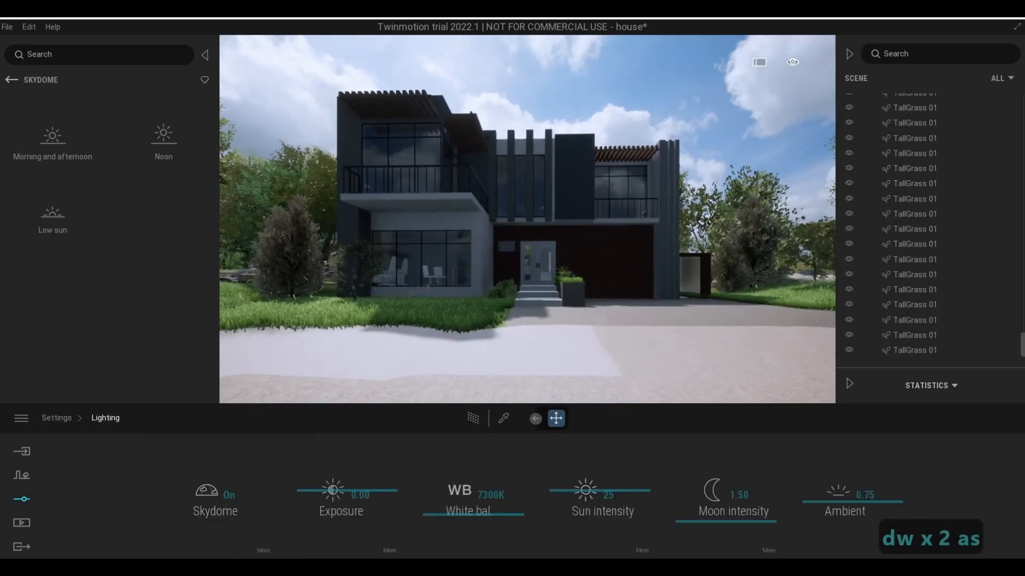
left_click_drag(337, 484, 337, 486)
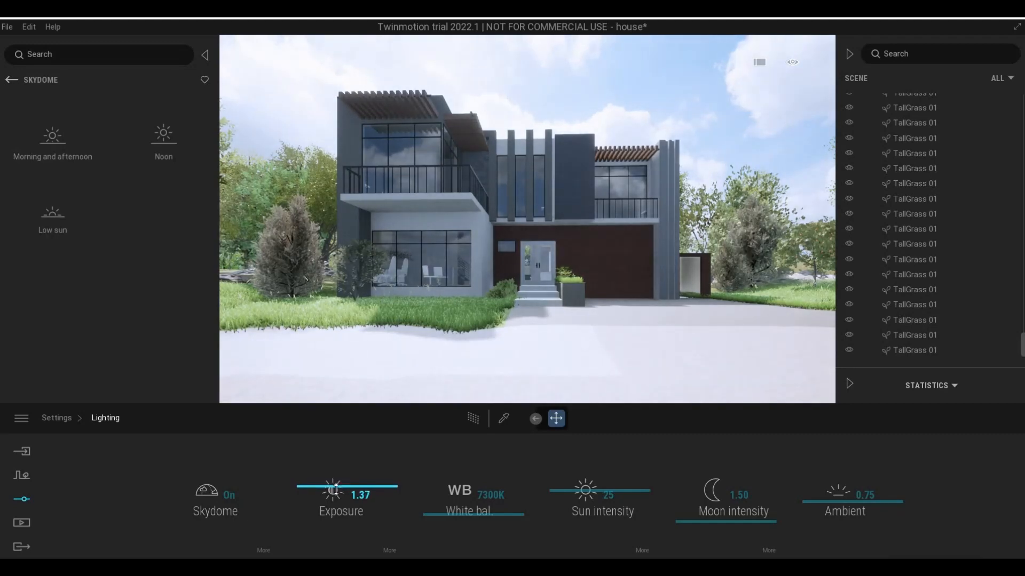
left_click_drag(336, 490, 338, 494)
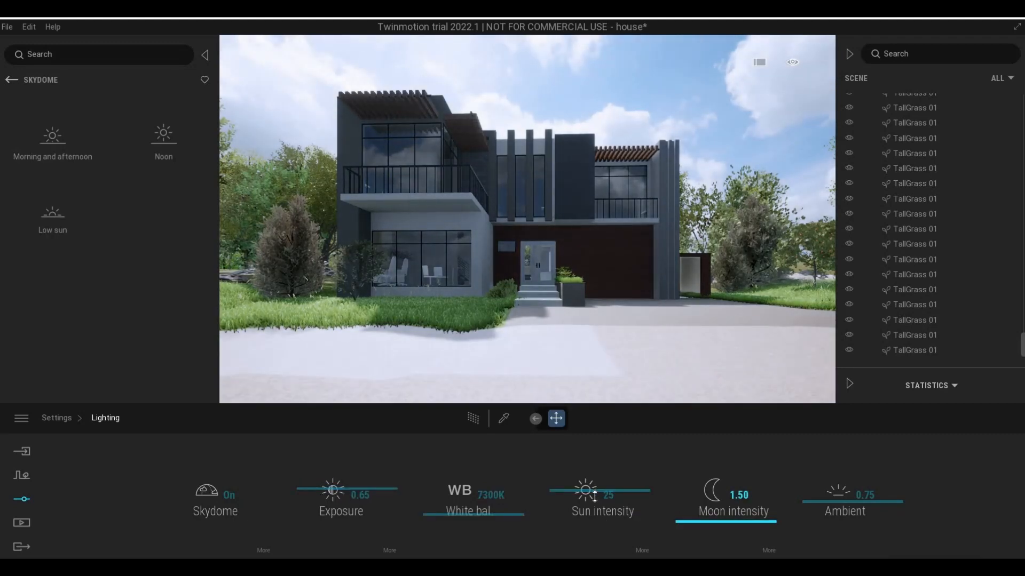
- Set the sun intensity to 15 and the ambient light to 0.96, and check the effect on the facade
left_click_drag(592, 520, 586, 508)
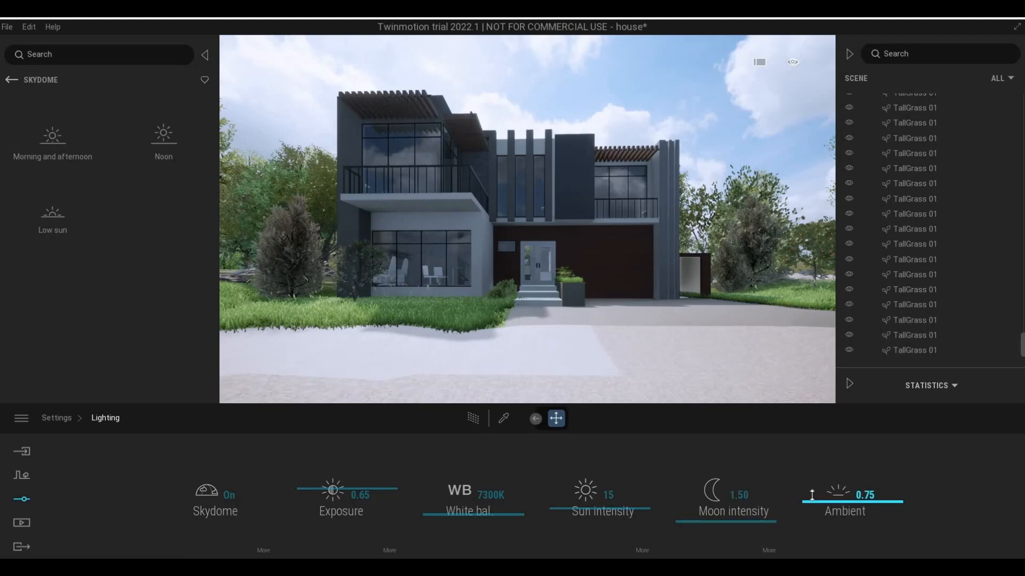
left_click_drag(812, 504, 806, 492)
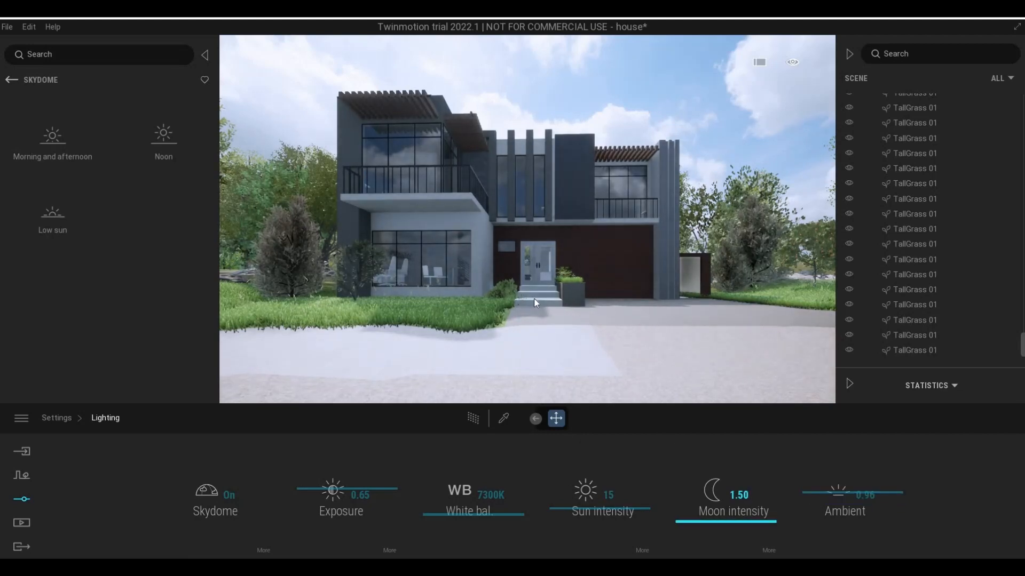
key("d")
key("s")
key("w")
key("w")
key("w")
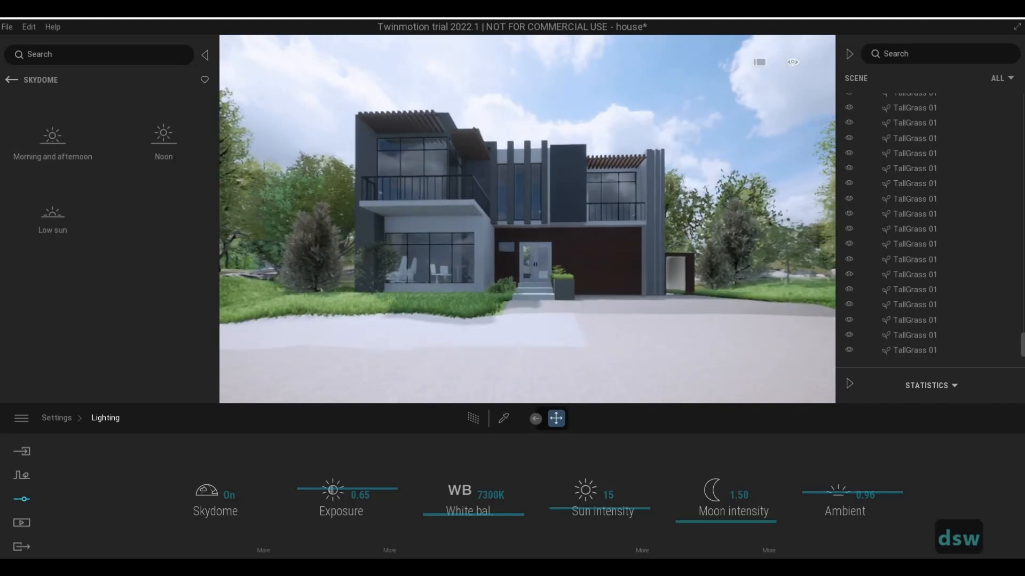
key("a")
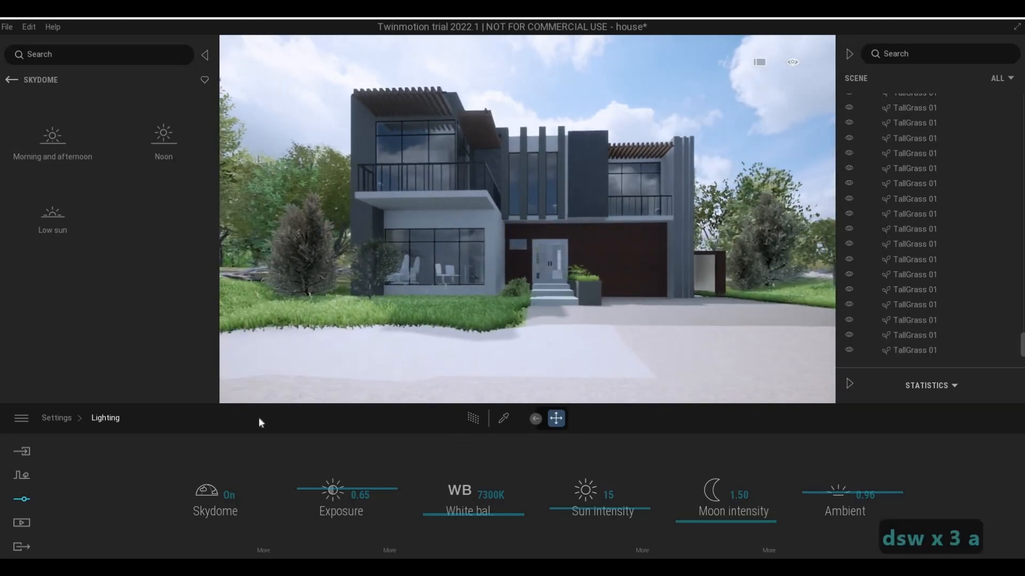
key("d")
- Set the color gradient's contrast to 47% and fine-tune its saturation
right_click(720, 508)
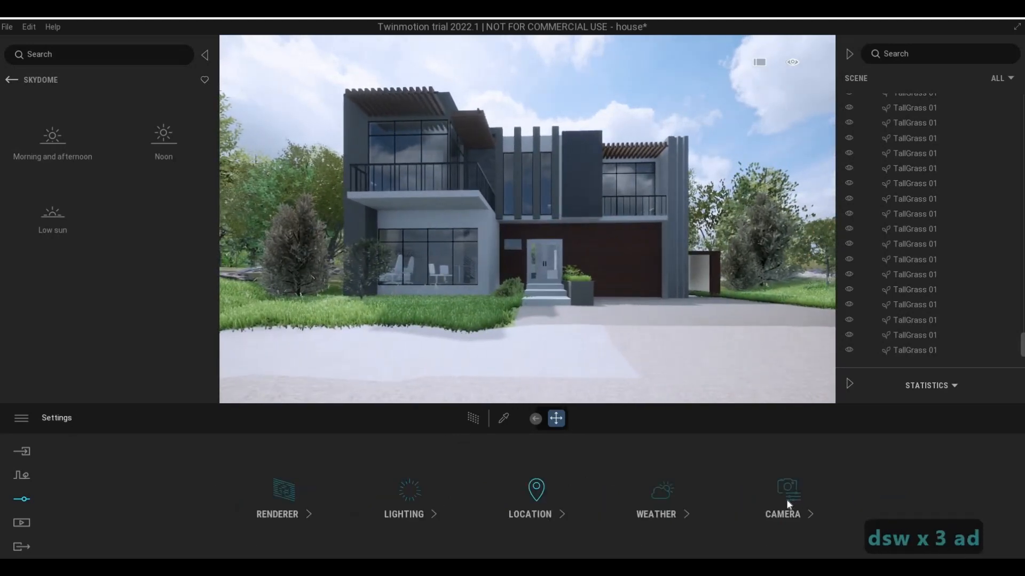
left_click(785, 499)
left_click(841, 511)
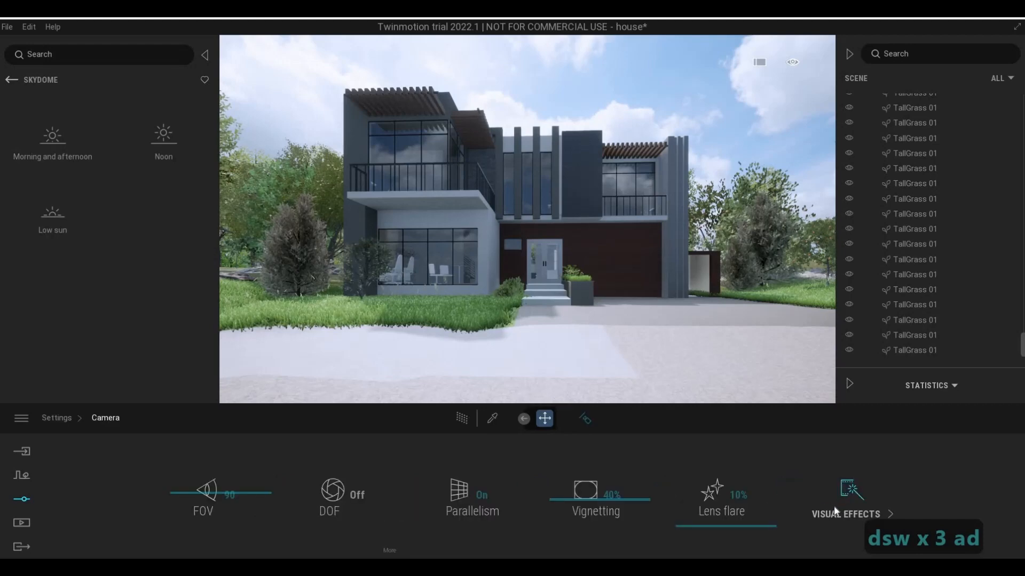
left_click(367, 516)
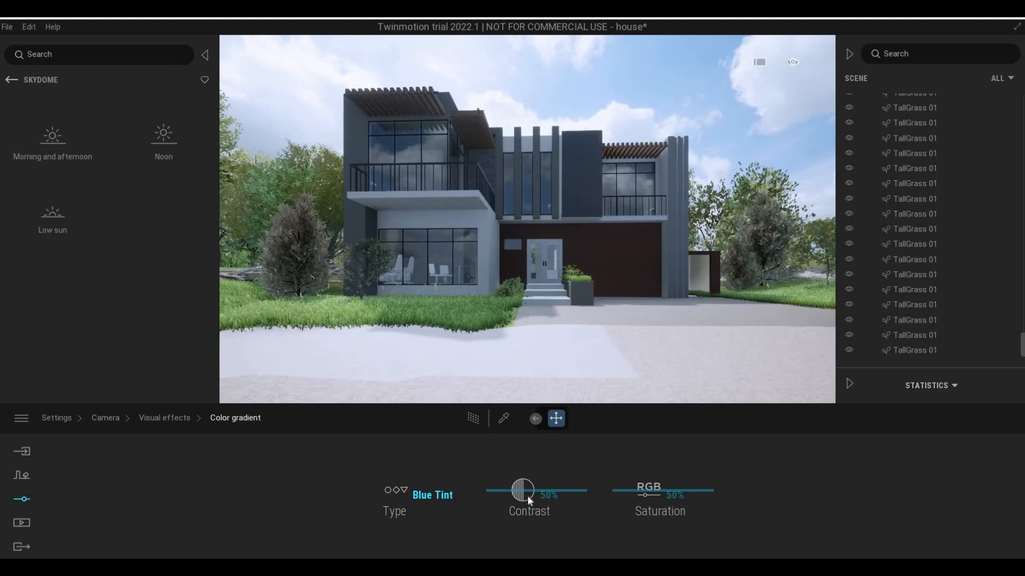
left_click_drag(526, 501, 527, 495)
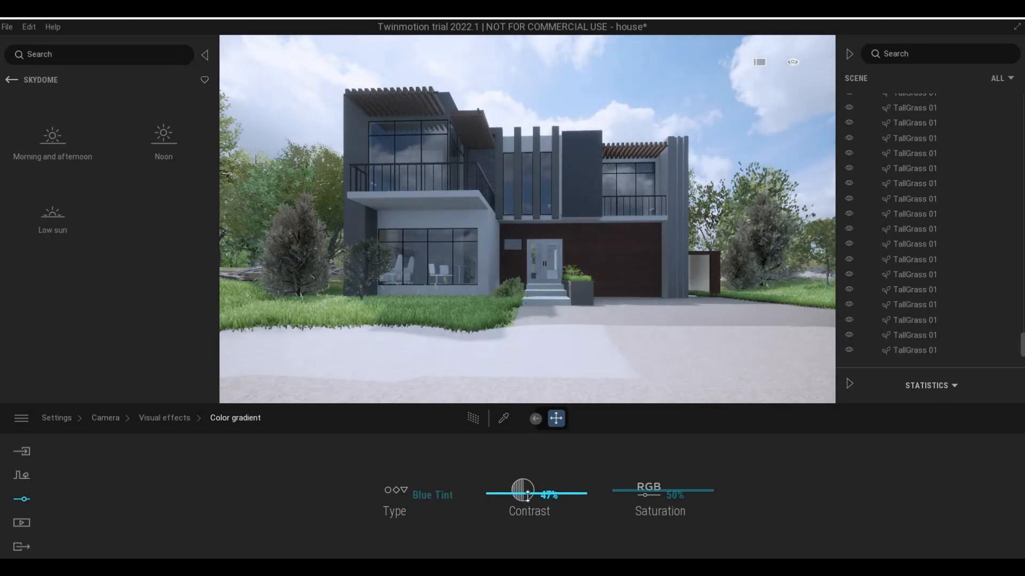
left_click_drag(626, 491, 626, 485)
left_click_drag(627, 486, 627, 490)
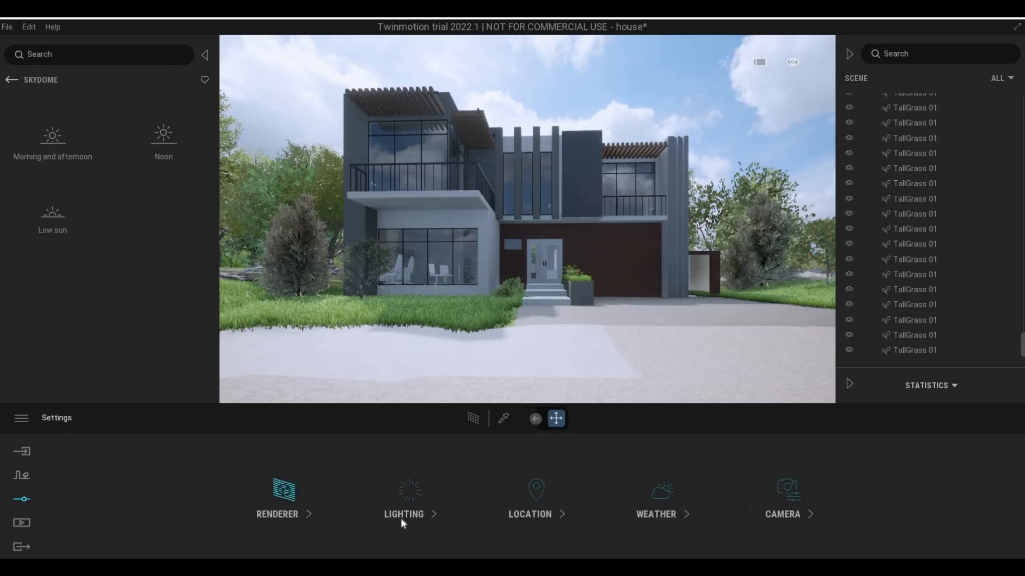
- Set the lighting's white balance to 6354K and the ambient light to 0.91
left_click(402, 519)
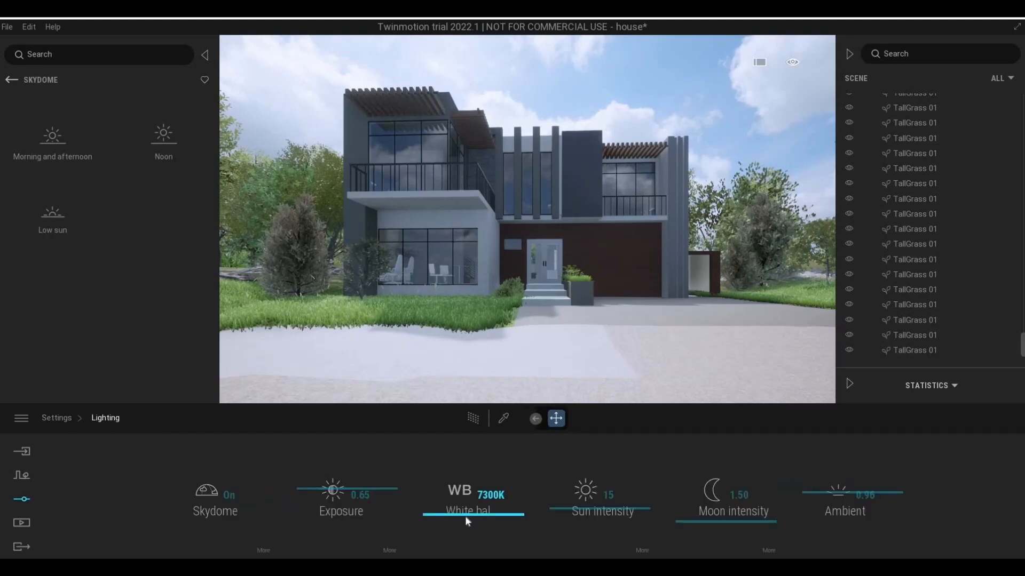
left_click_drag(466, 518, 469, 527)
key("s")
right_click_drag(479, 367, 481, 379)
key("d")
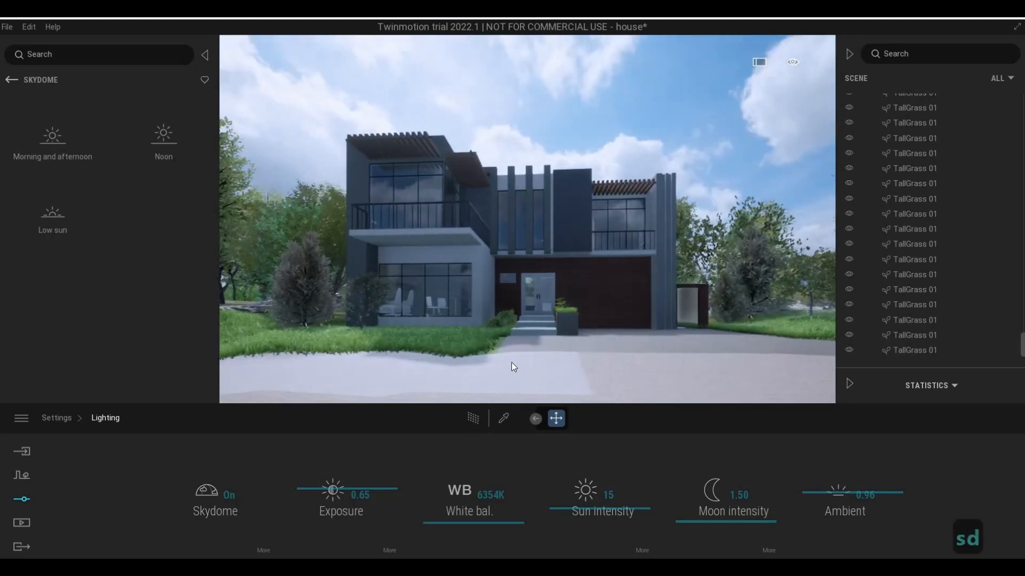
key("a")
left_click_drag(588, 514, 590, 503)
left_click_drag(837, 495, 837, 488)
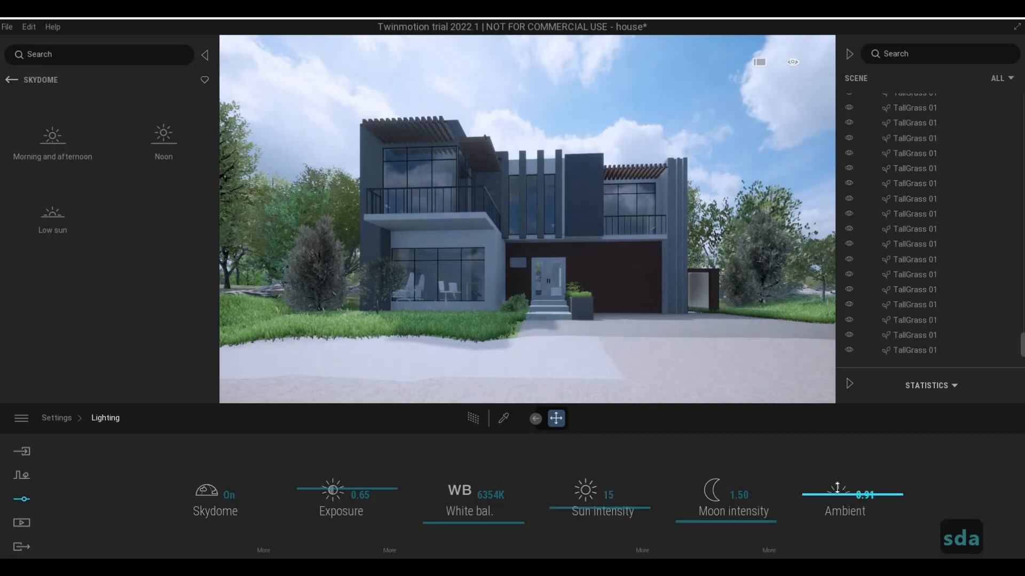
- Set the camera's lens flare to 16% and its vignetting to 33%
left_click(64, 421)
left_click(796, 498)
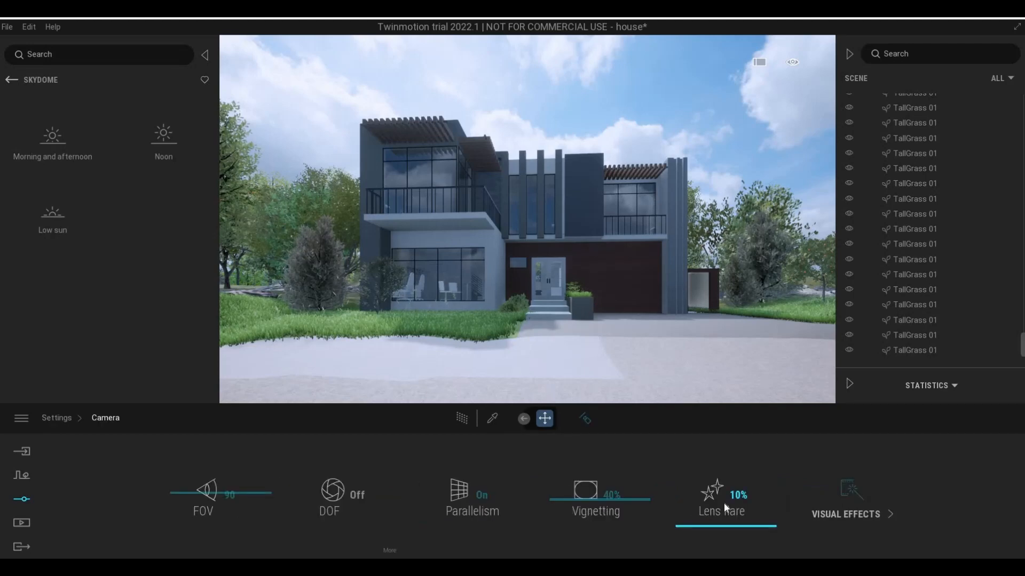
left_click(714, 521)
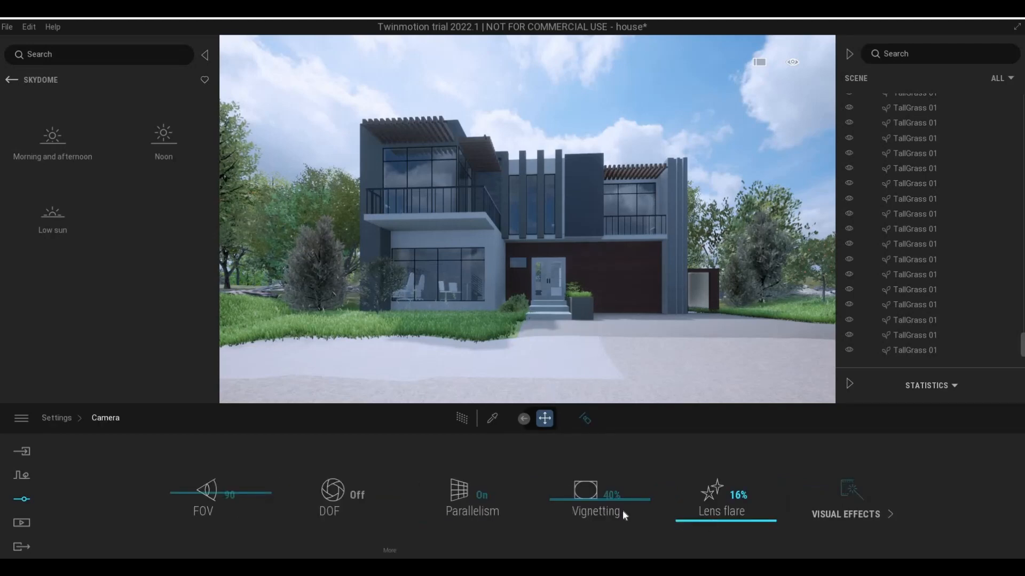
left_click(591, 505)
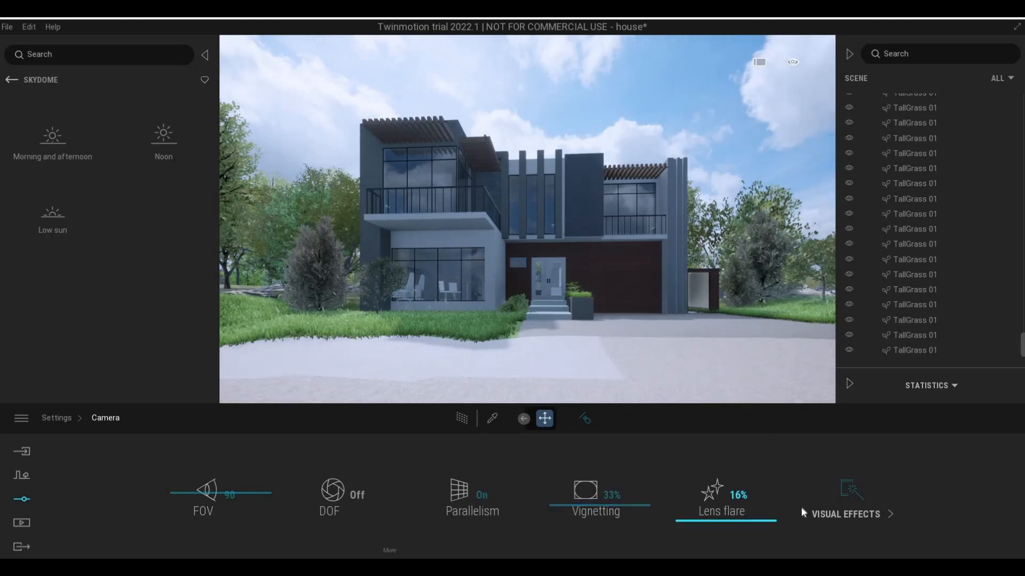
- Set the color gradient's contrast to 41% and its saturation to 55%
left_click(348, 507)
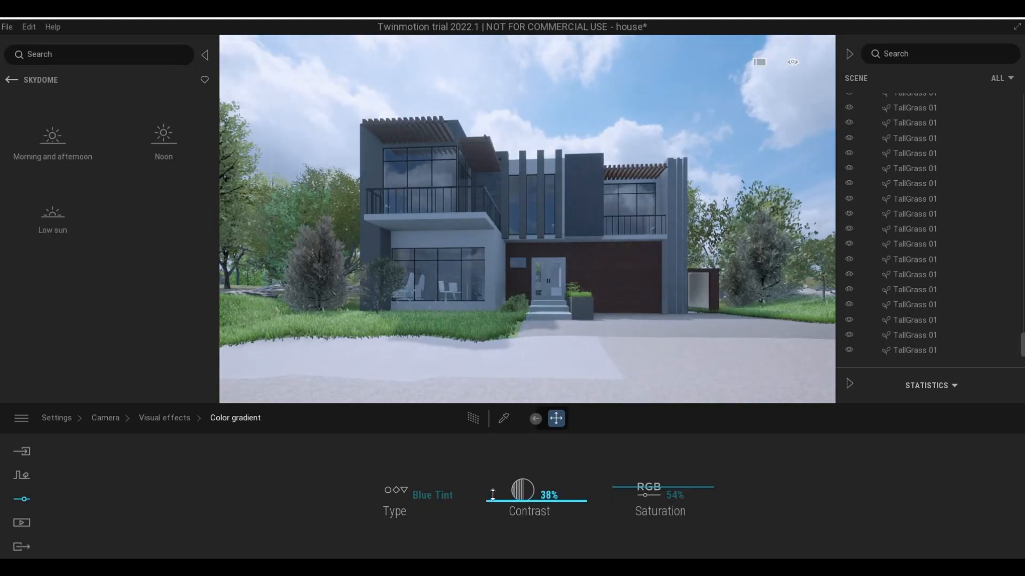
left_click_drag(492, 498, 492, 500)
mouse_move(624, 482)
left_mouse_down()
mouse_move(622, 467)
mouse_move(623, 488)
left_mouse_up()
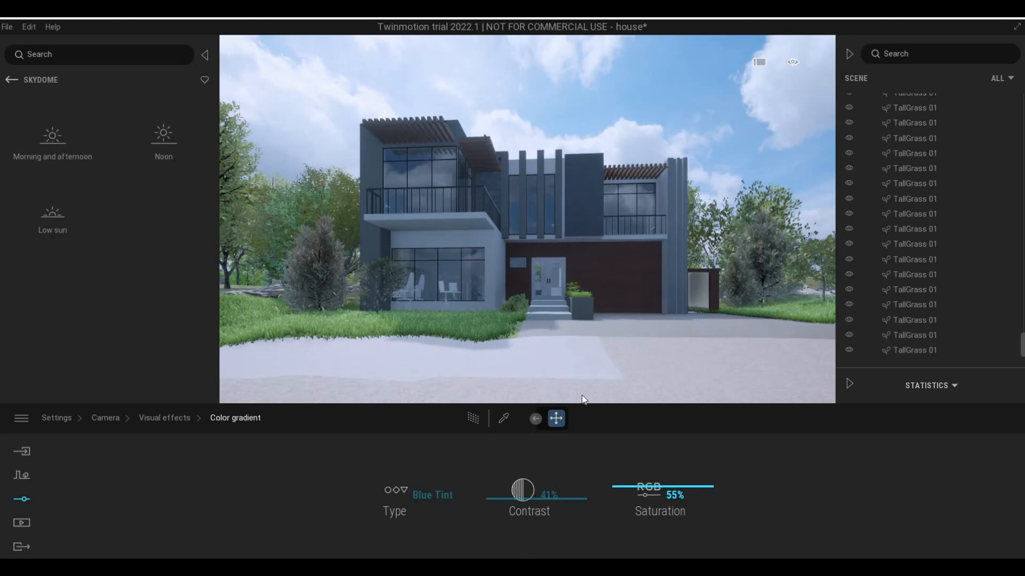
- Collapse the library and scene panels to widen the viewport, and frame the whole front facade with the trees on both sides
key("w")
key("d")
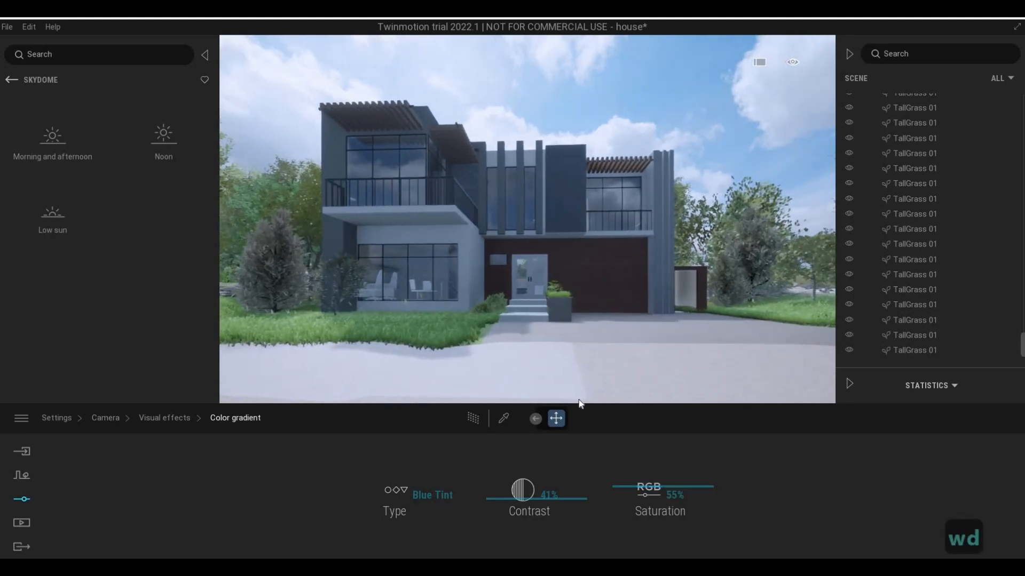
key("e")
right_click_drag(575, 374, 521, 291)
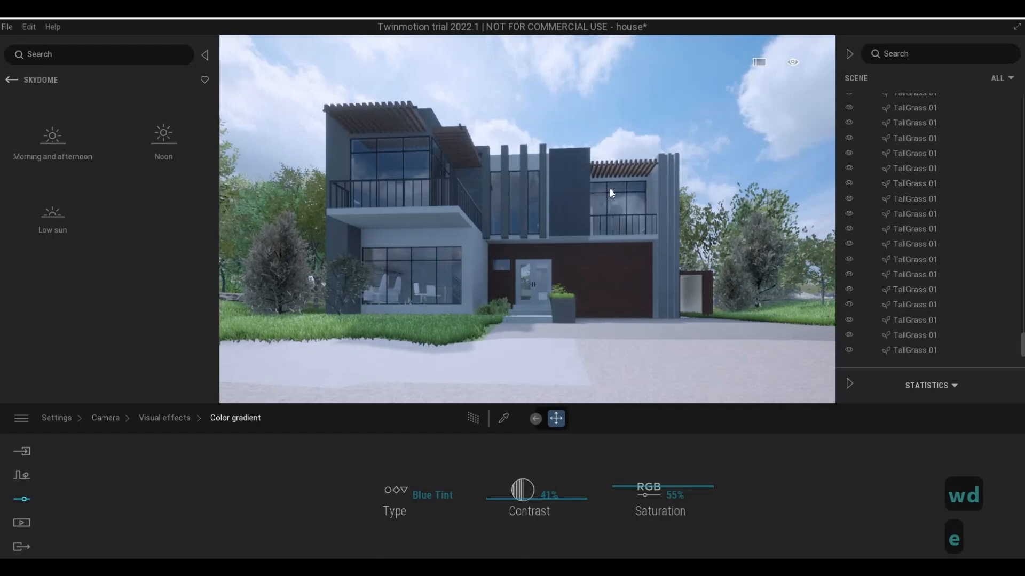
left_click(206, 55)
left_click(849, 54)
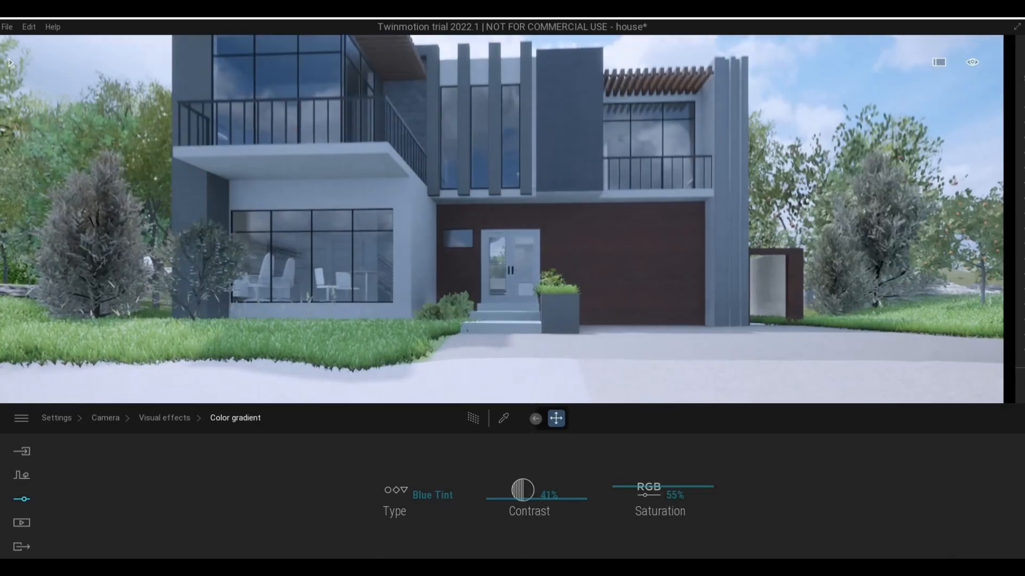
key("s")
key("s")
key("s")
key("s")
key("a")
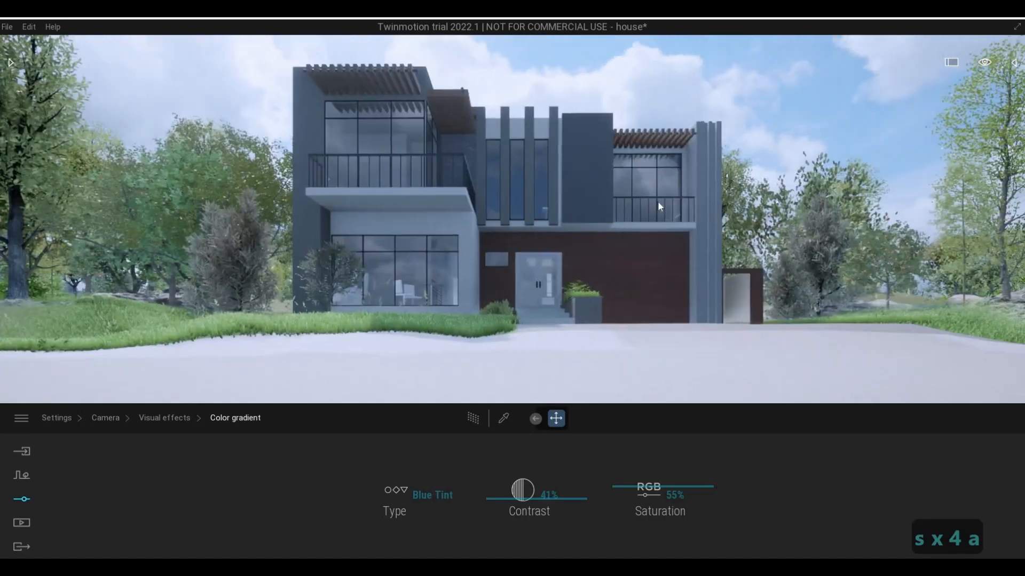
key("d")
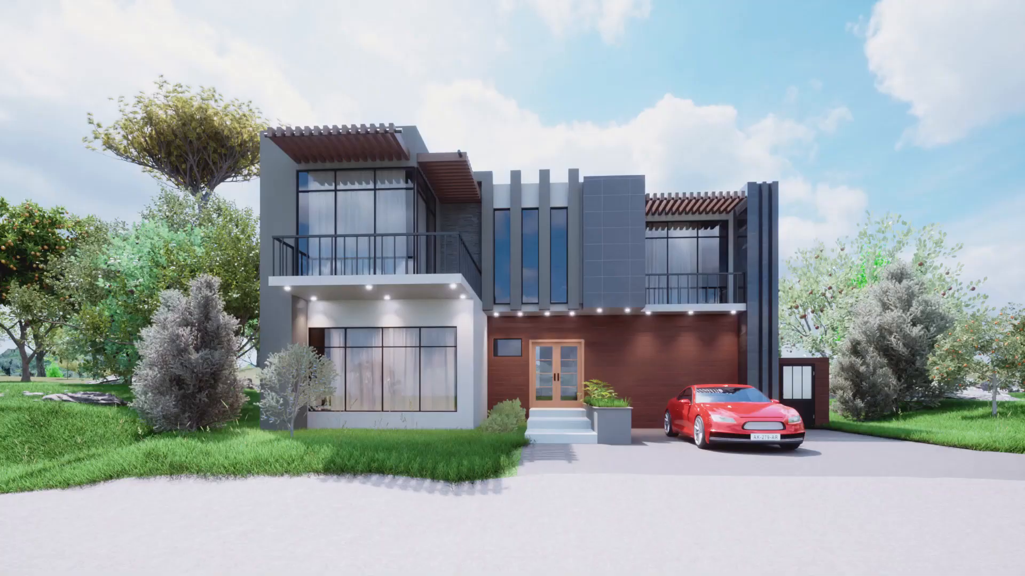